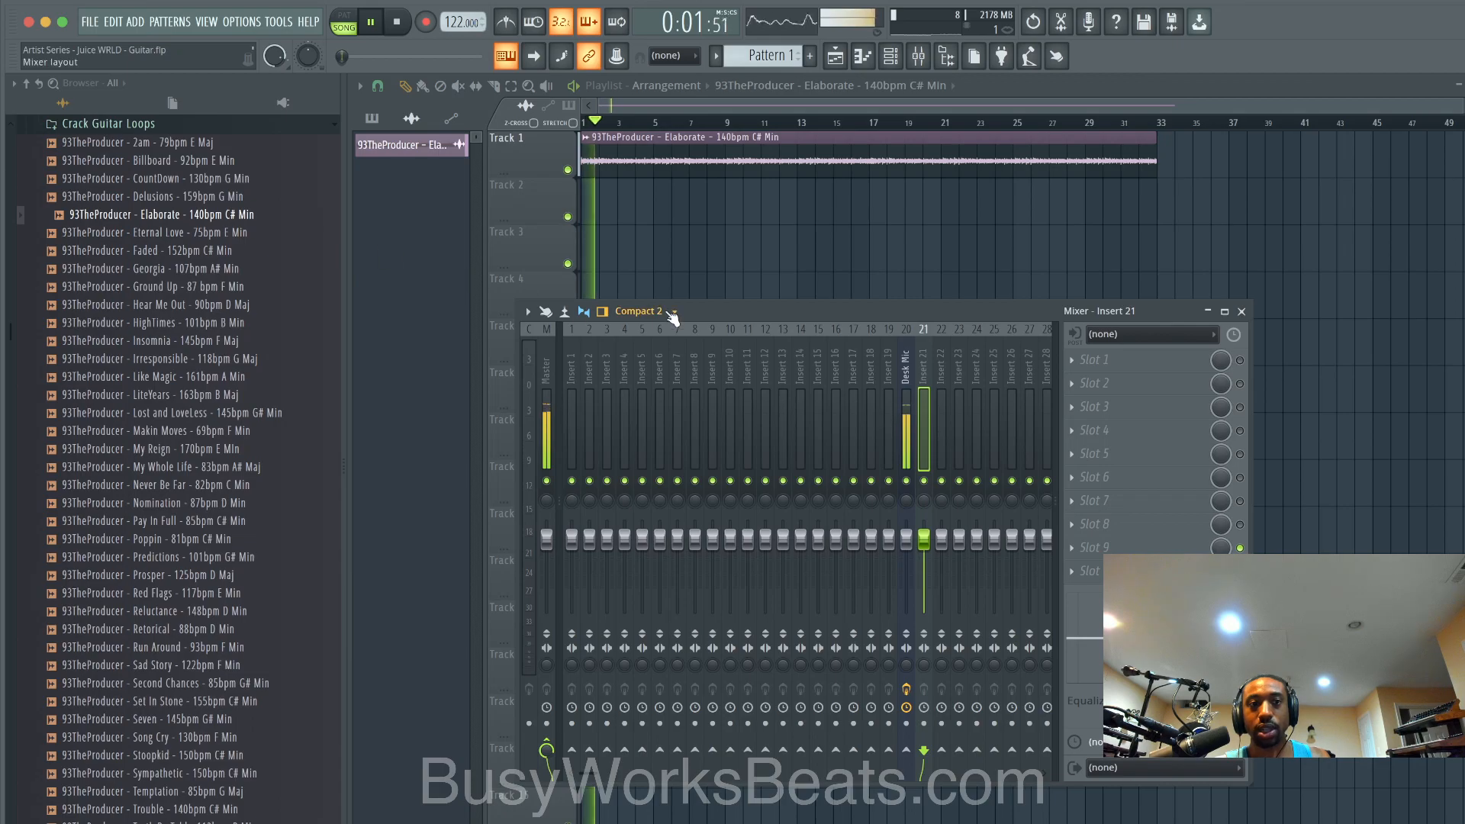
# Step: Close the mixer, stop playback and add Xpand!2 as a new instrument in the channel rack
pyautogui.click(918, 55)
pyautogui.click(901, 55)
pyautogui.press('space')
pyautogui.click(454, 166)
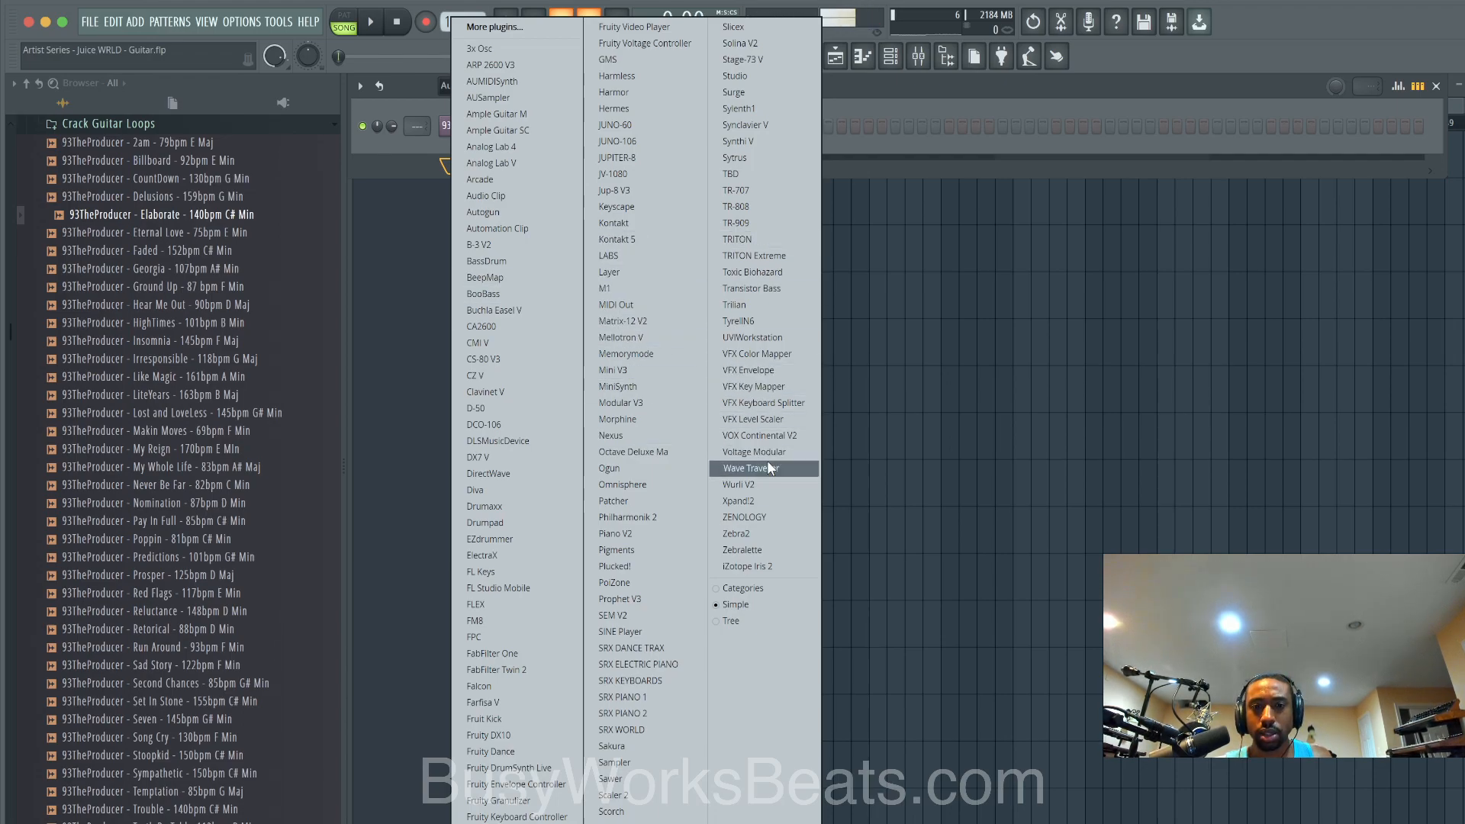
pyautogui.click(767, 501)
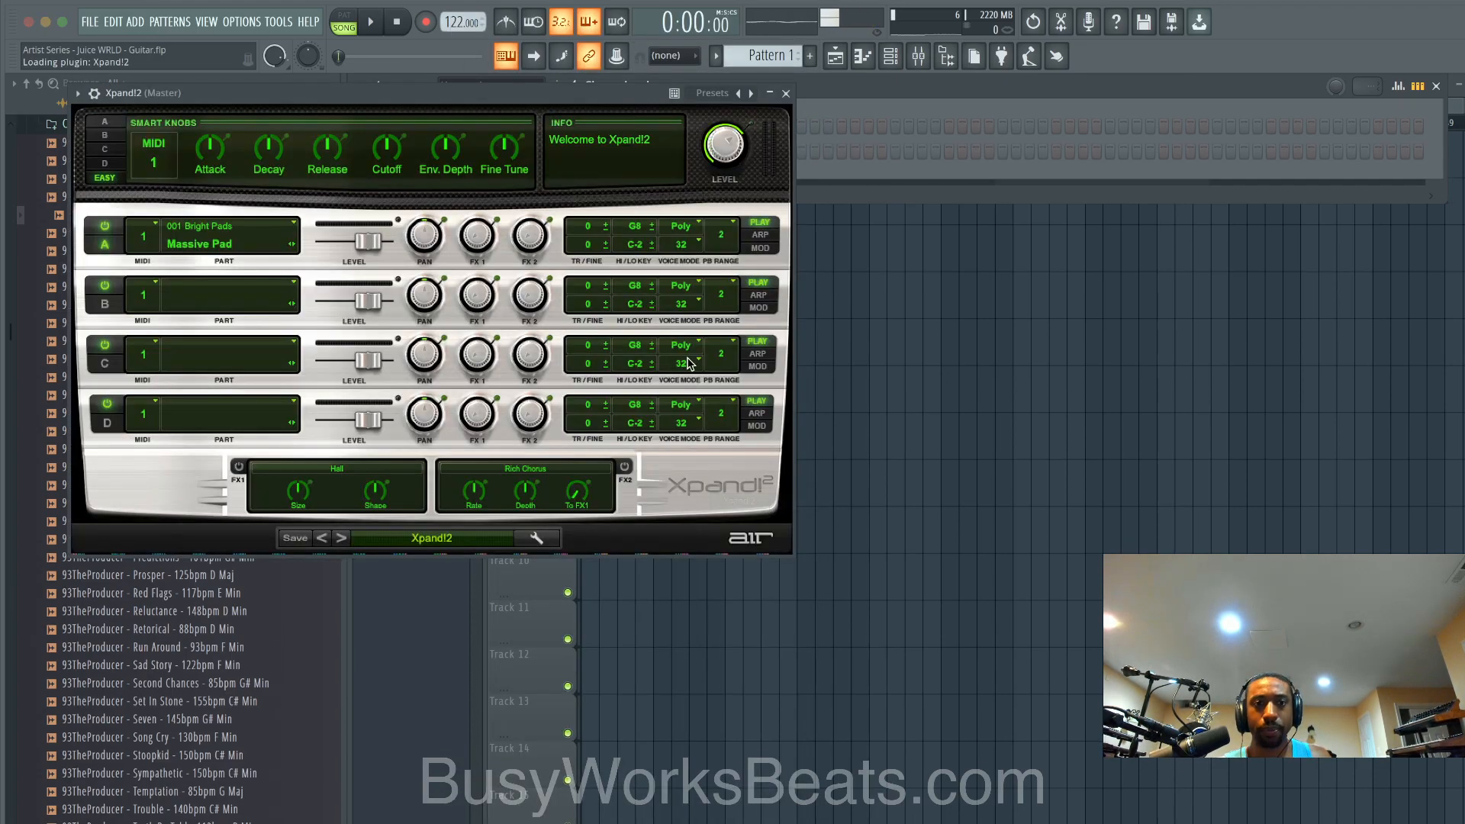
# Step: Load the +01 12 String Acoustic preset from Xpand!2's 21 Guitars category
pyautogui.click(442, 540)
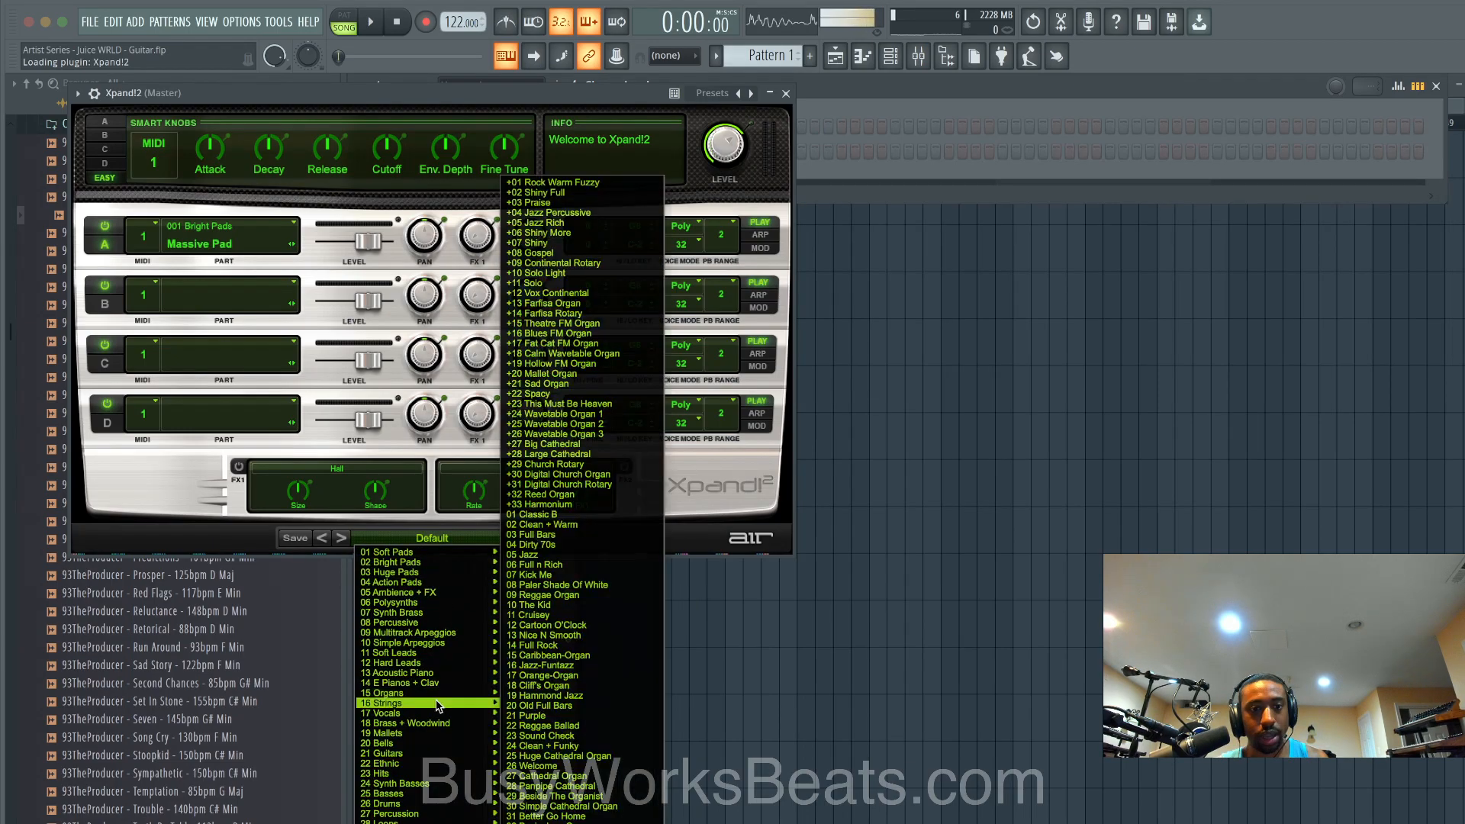
pyautogui.moveTo(428, 756)
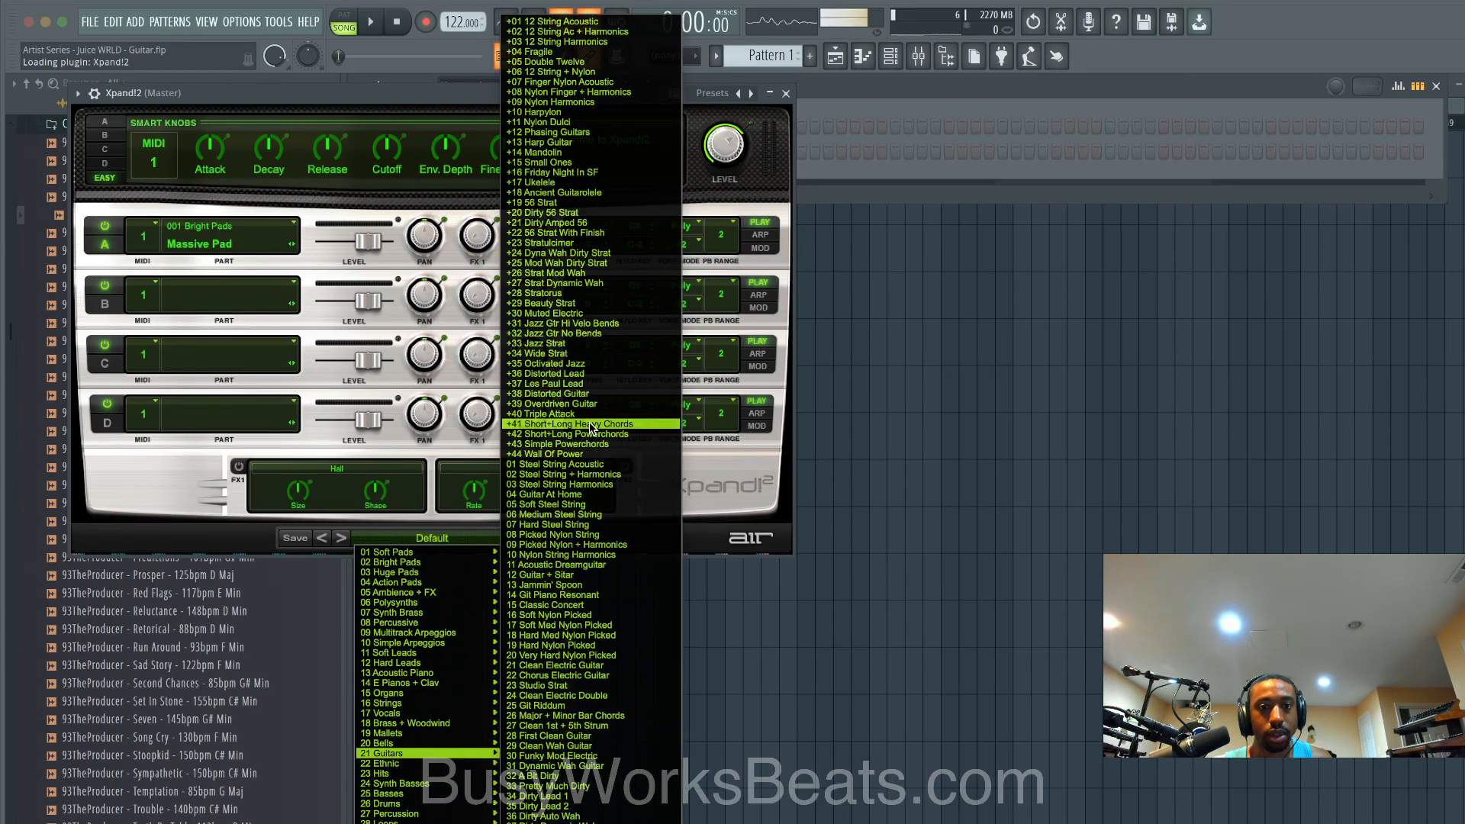
pyautogui.click(583, 22)
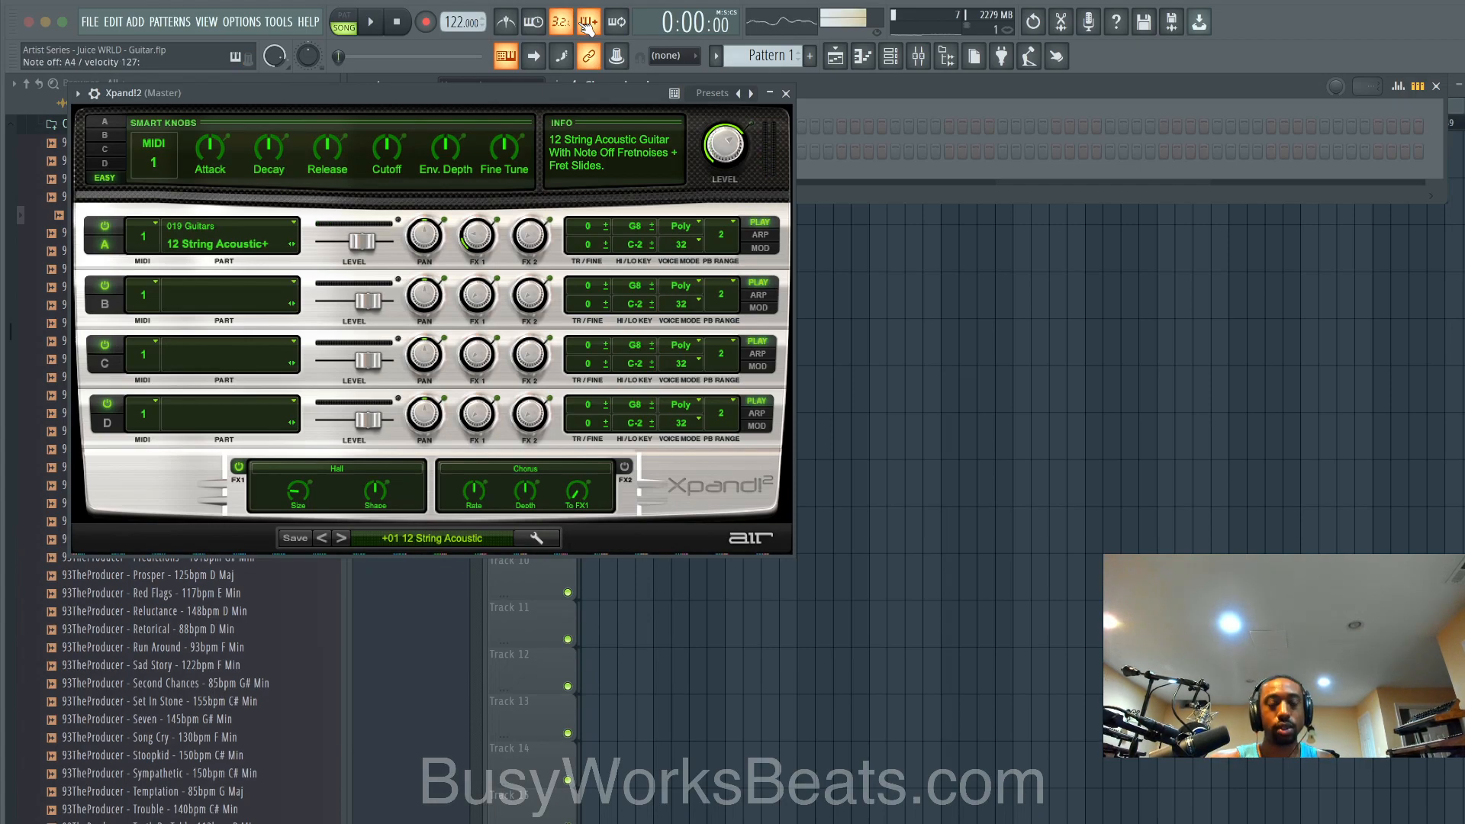
# Step: Try the +08 Nylon Finger + Harmonics guitar preset, and settle on +07 Finger Nylon Acoustic
pyautogui.click(449, 538)
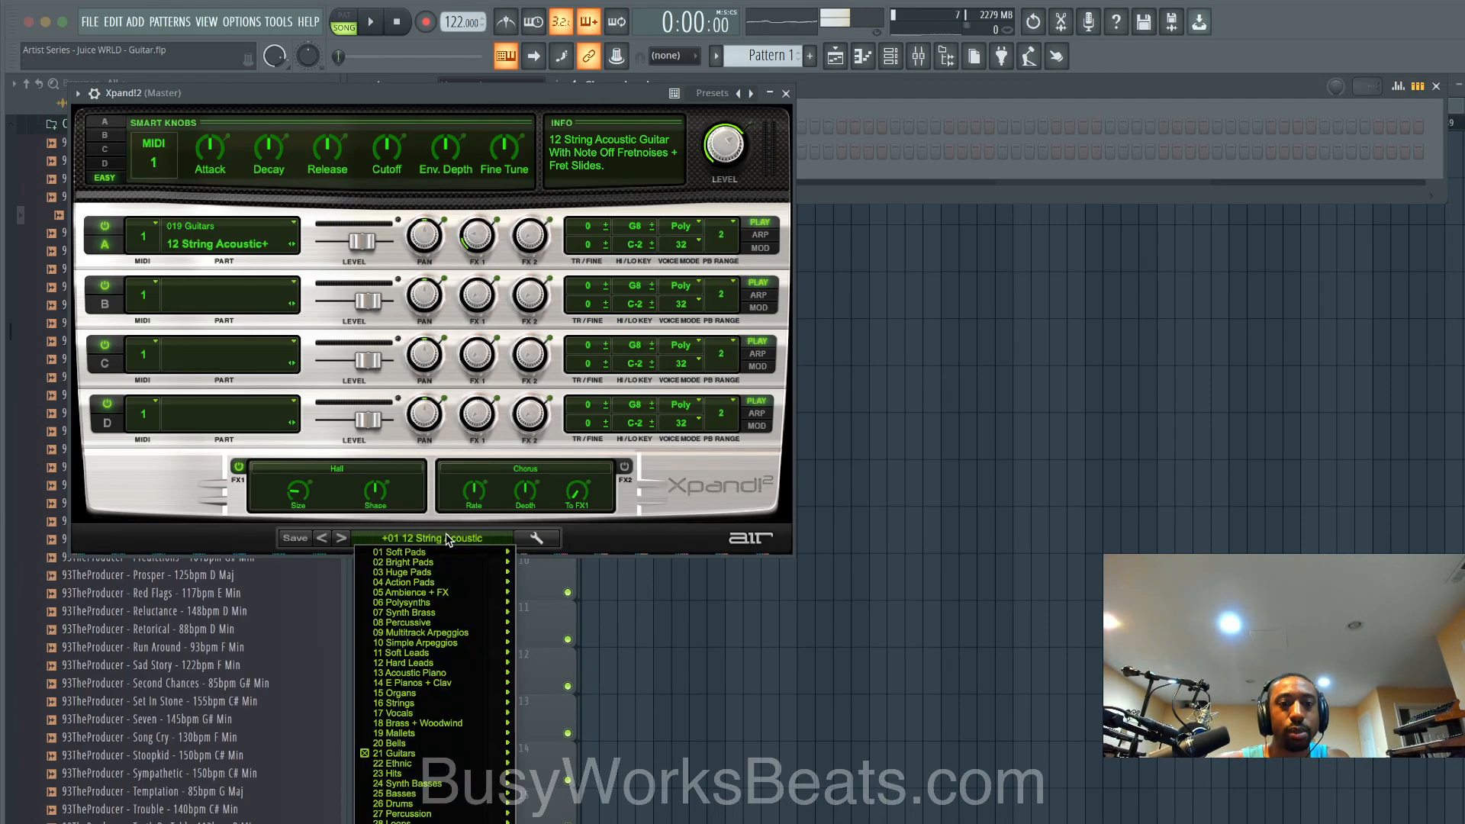
pyautogui.moveTo(442, 754)
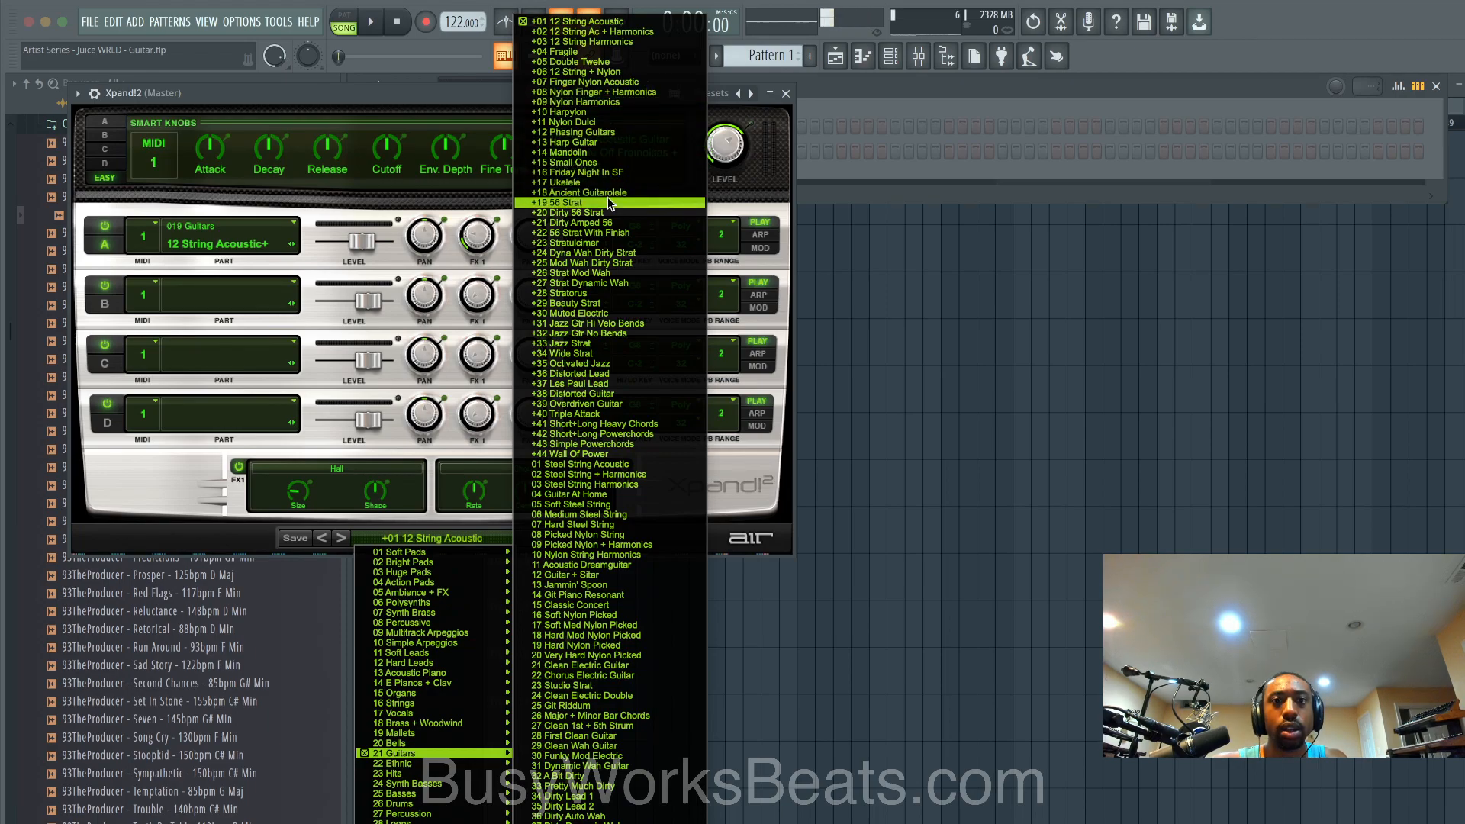
pyautogui.click(603, 91)
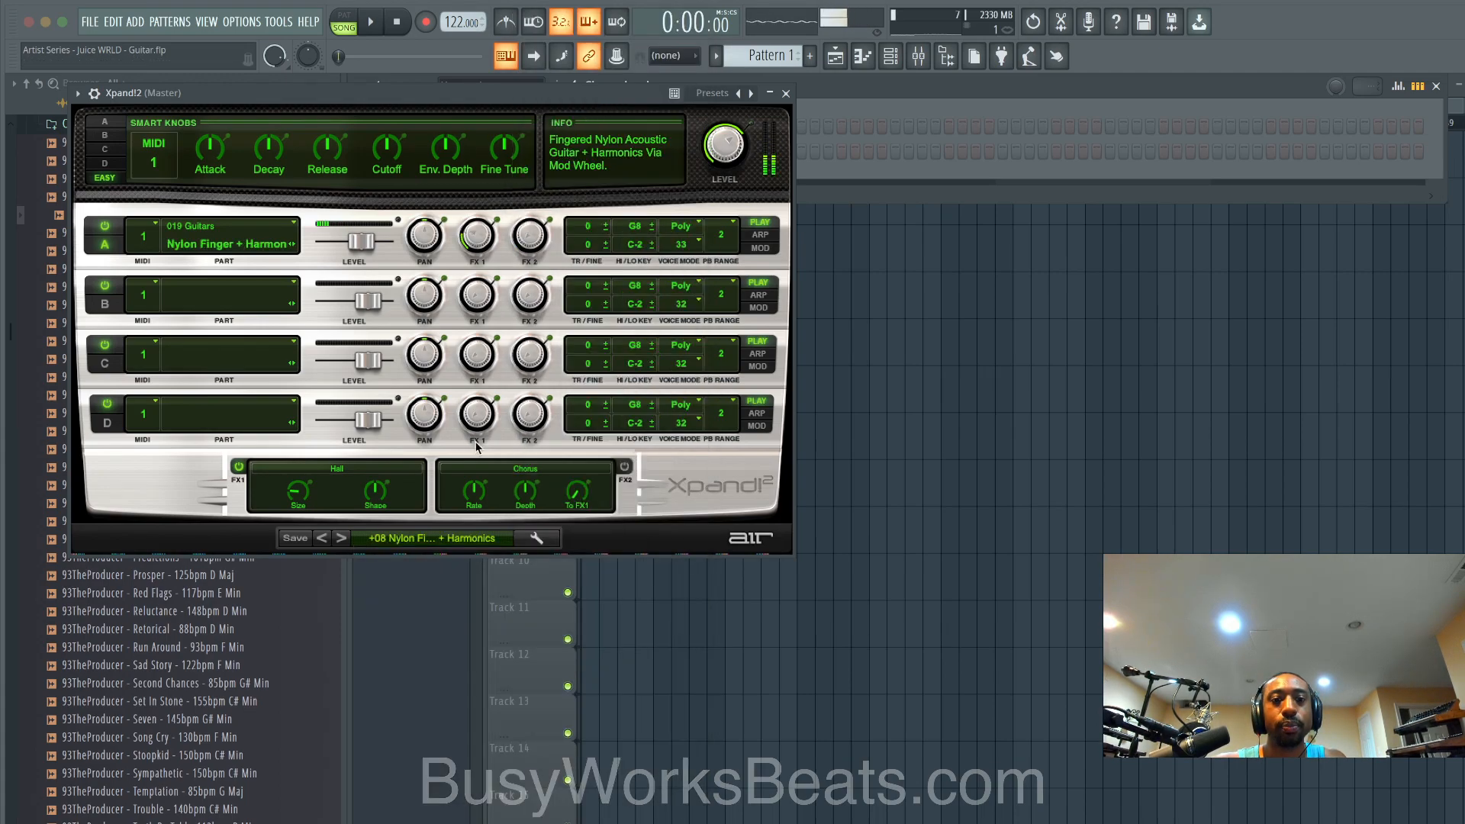
pyautogui.click(321, 538)
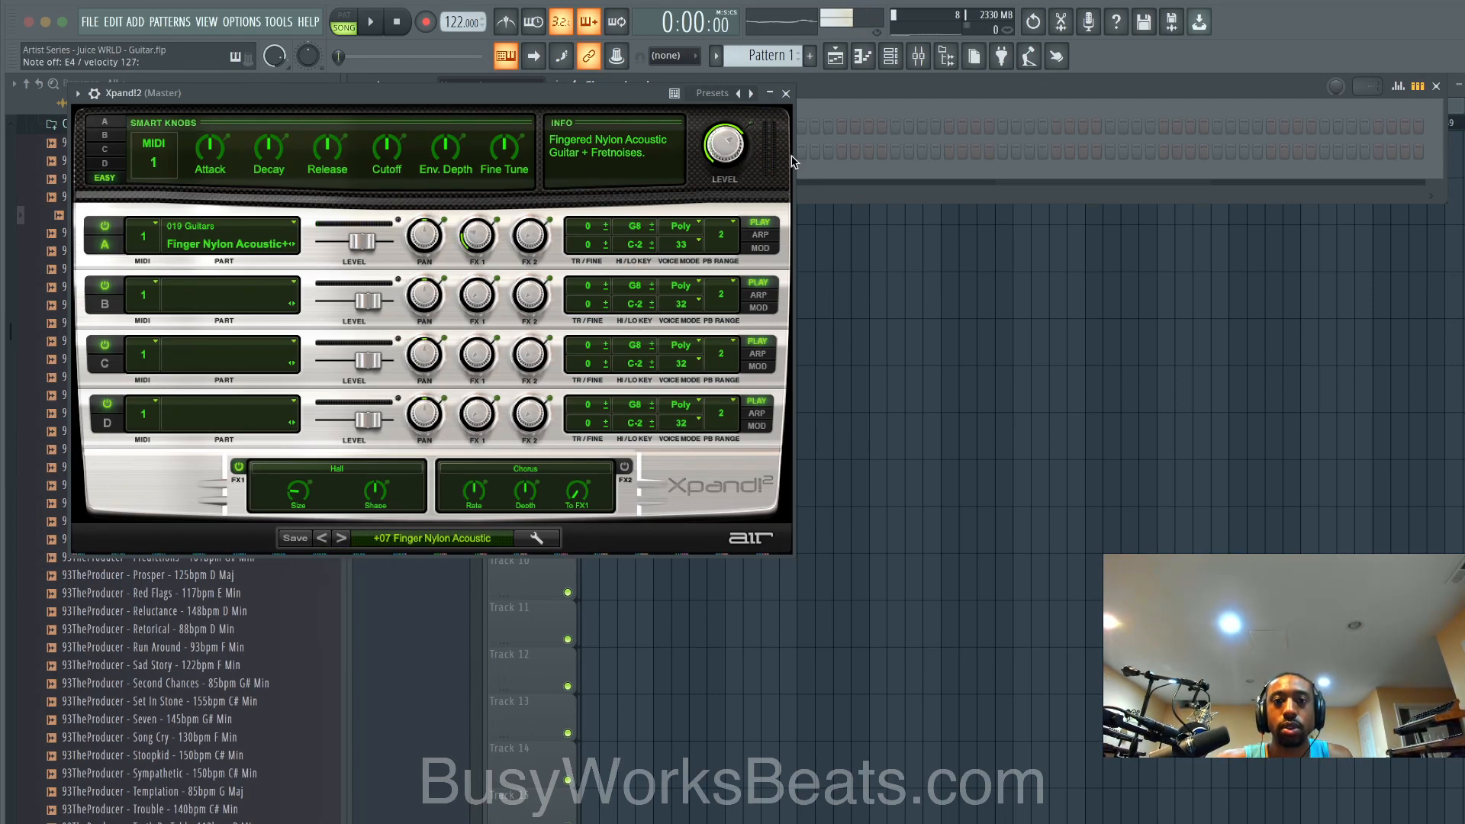
# Step: Open the Xpand!2 channel in the piano roll and draw a 12-step C#4 note at the start of bar 1
pyautogui.click(786, 93)
pyautogui.rightClick(538, 153)
pyautogui.click(580, 151)
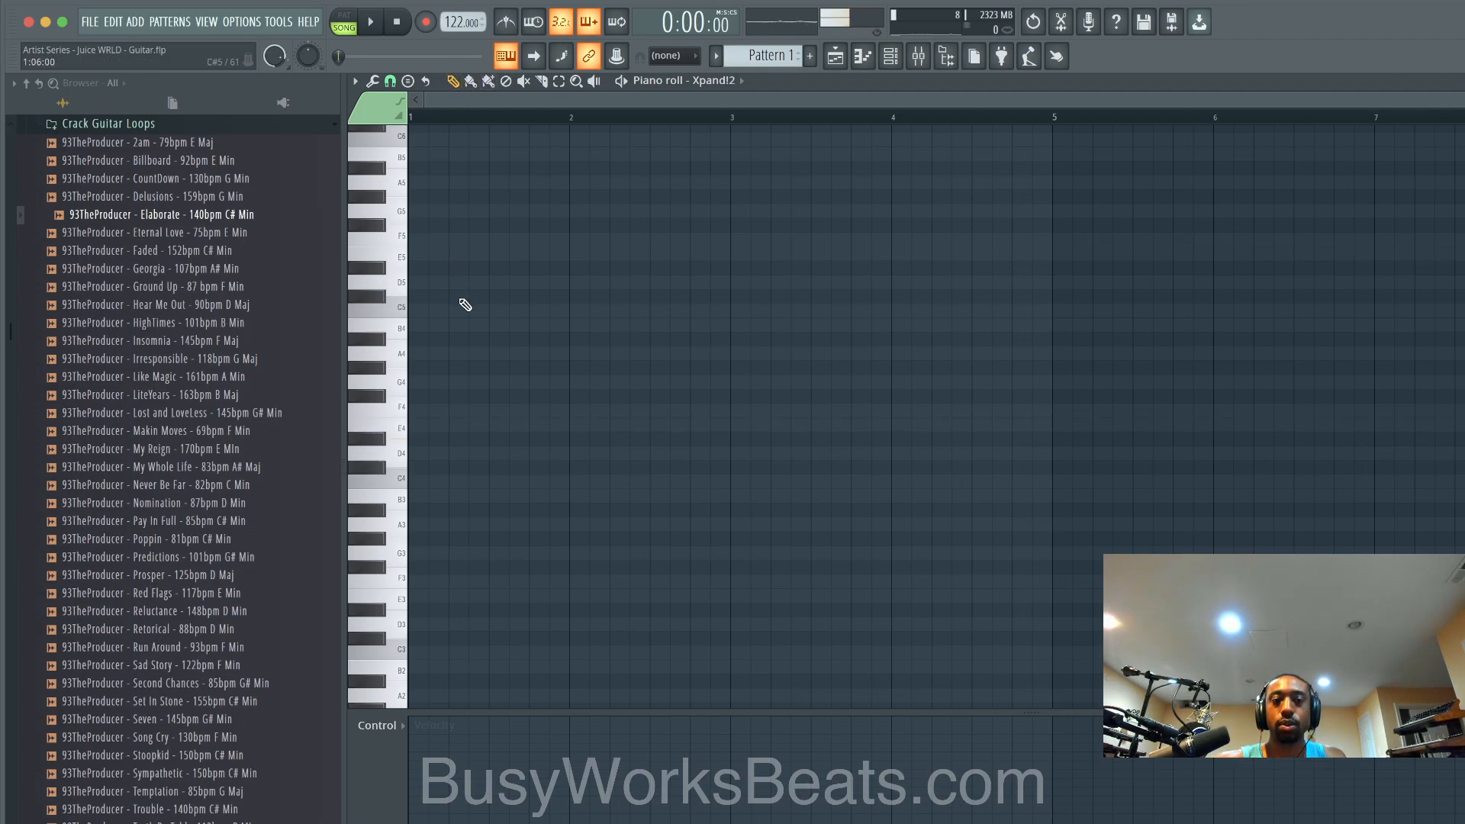
pyautogui.click(422, 467)
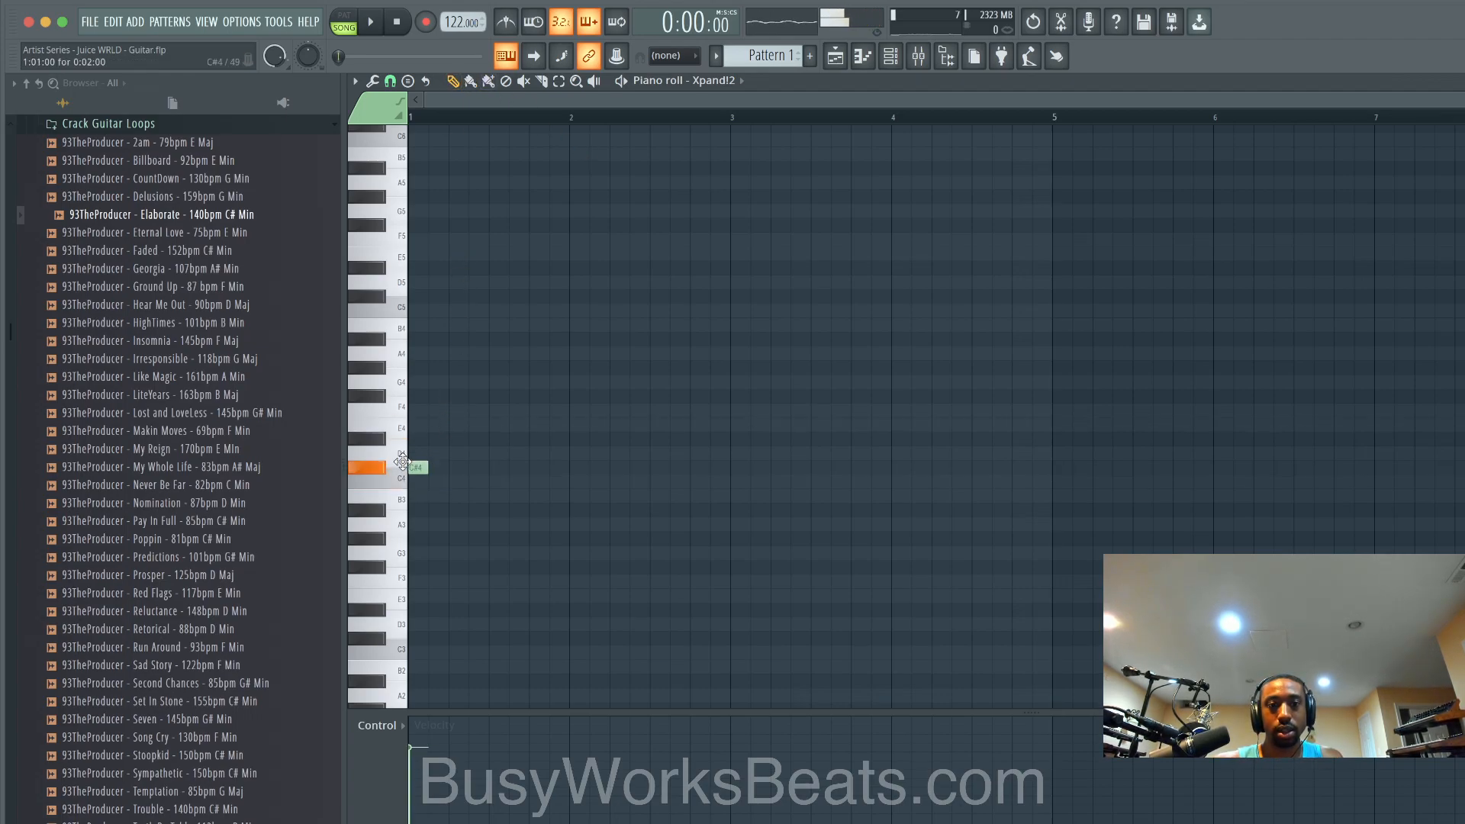
pyautogui.moveTo(422, 464); pyautogui.dragTo(502, 466)
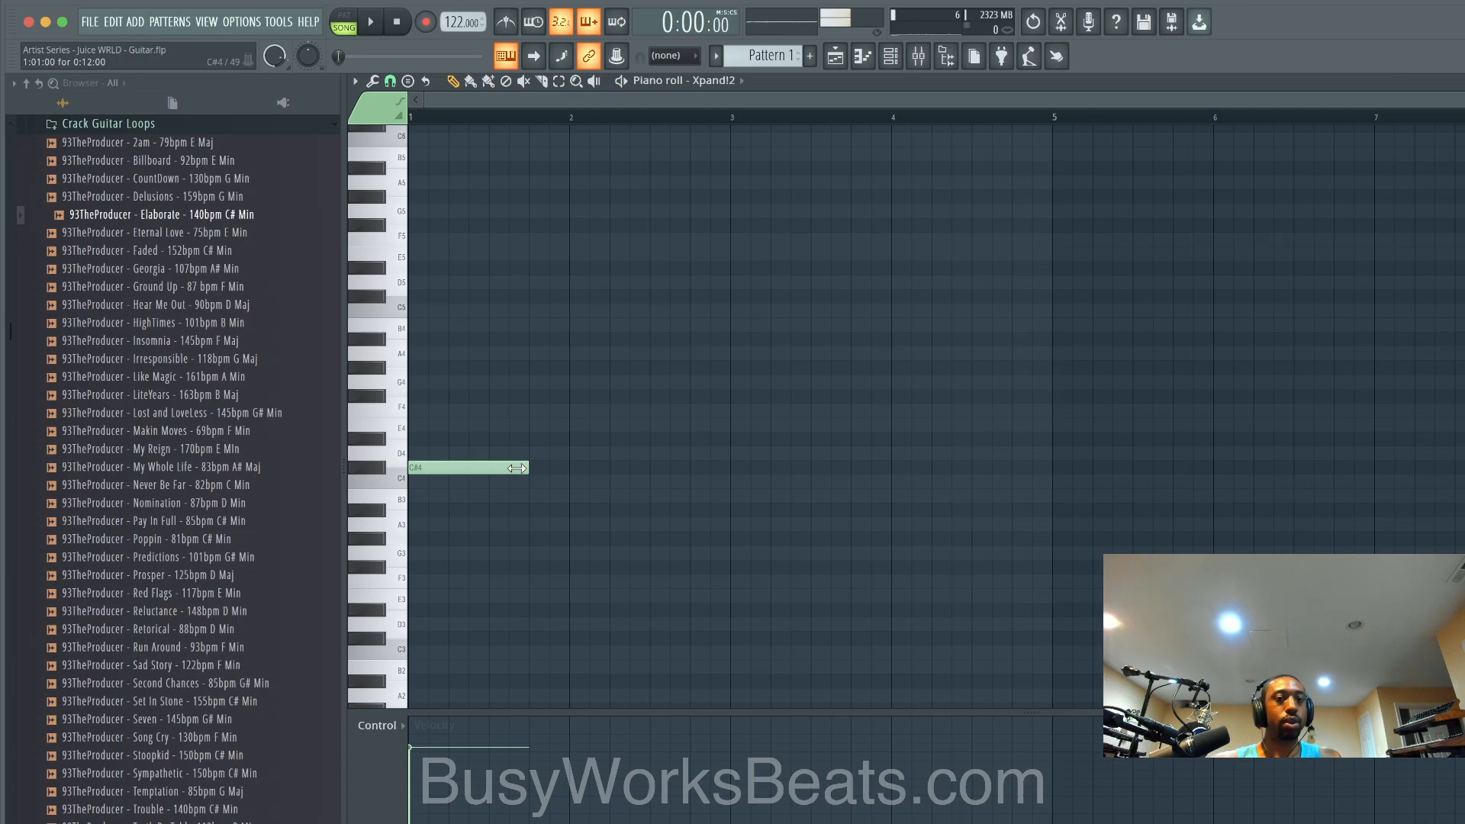
# Step: Switch playback to pattern mode and add a 12-step E4 note starting on step 3 of bar 1
pyautogui.press('l')
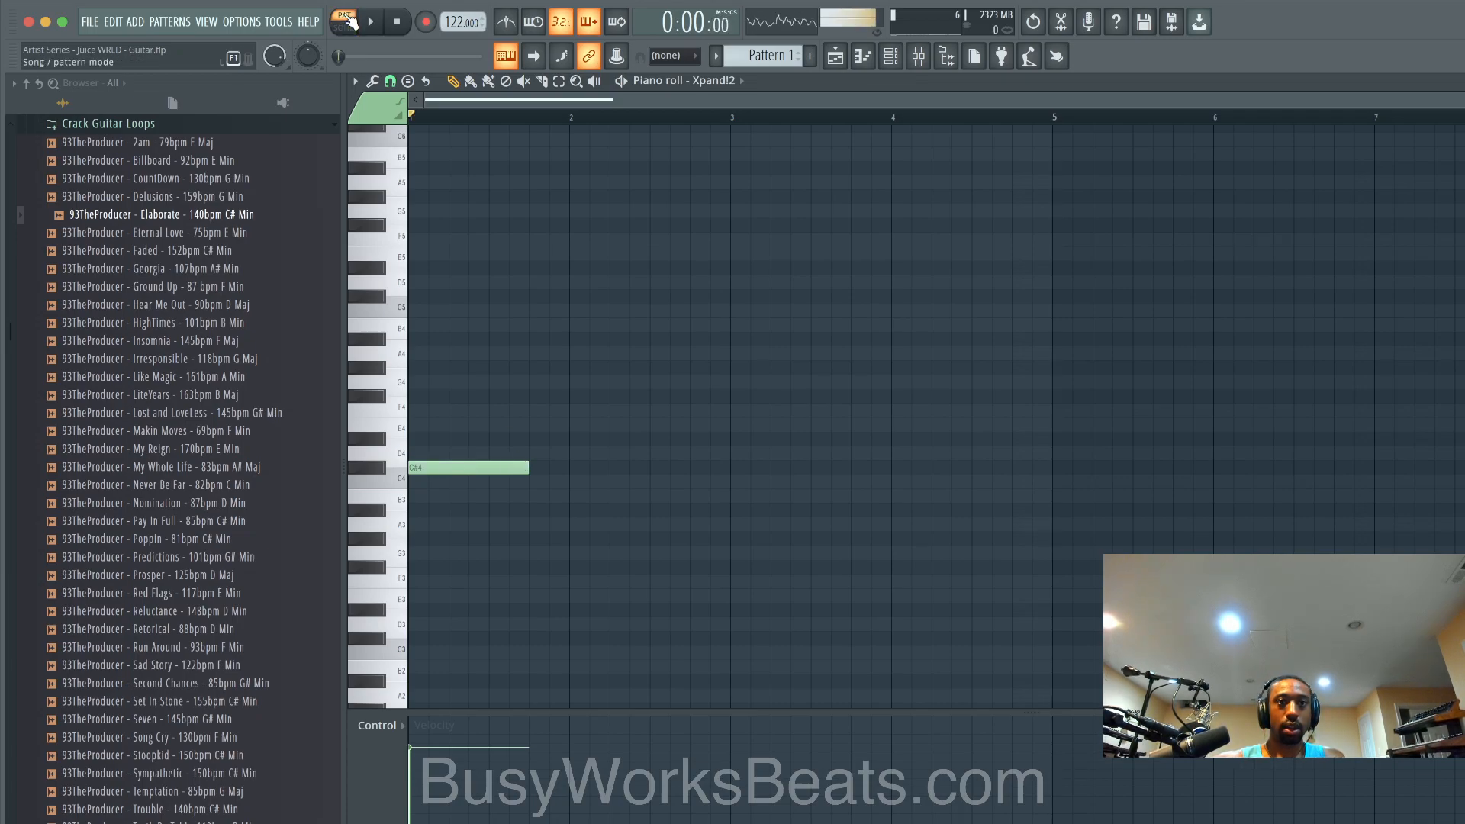
pyautogui.press('space')
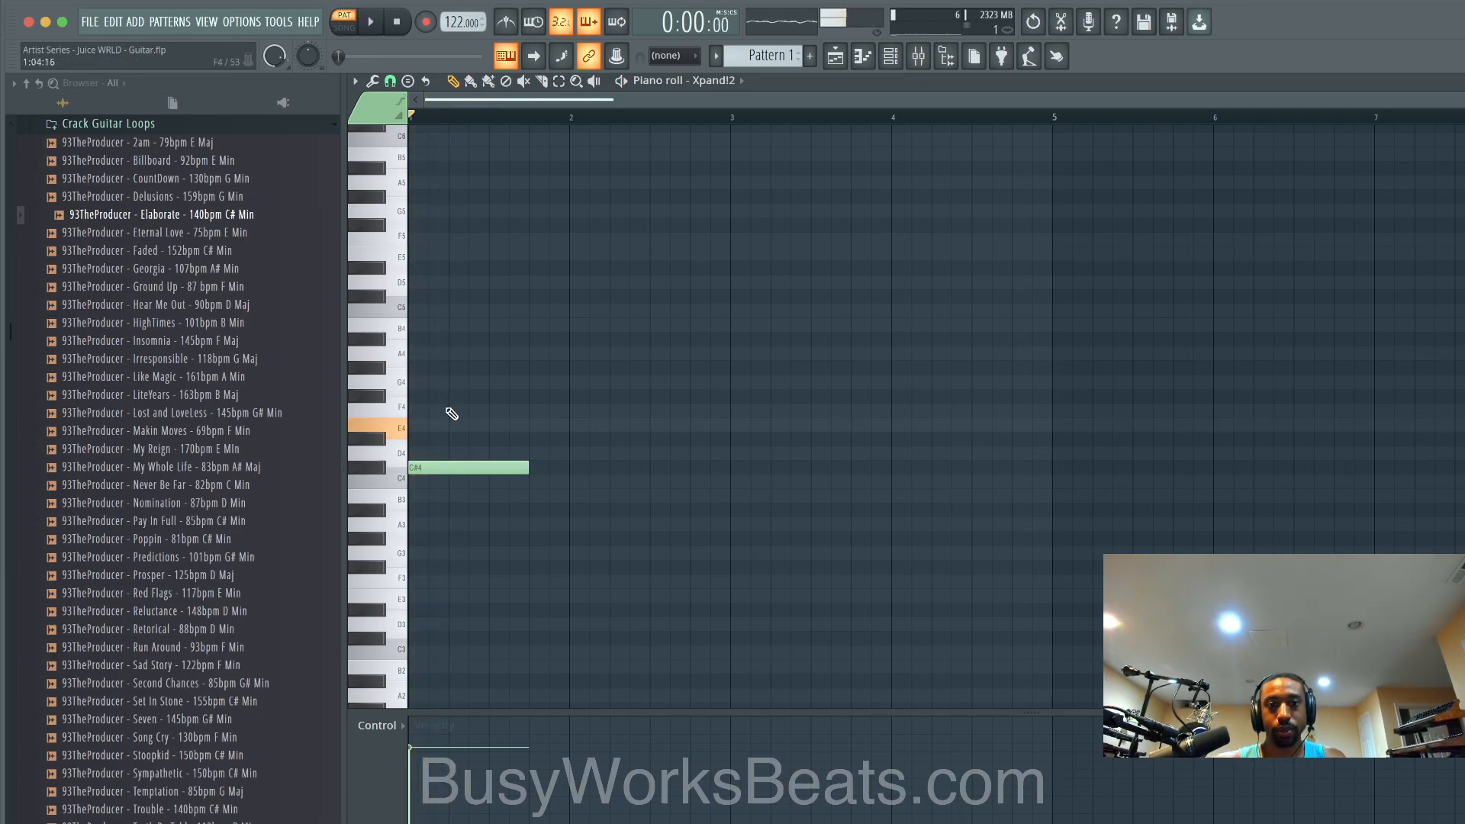
pyautogui.click(429, 425)
pyautogui.press('space')
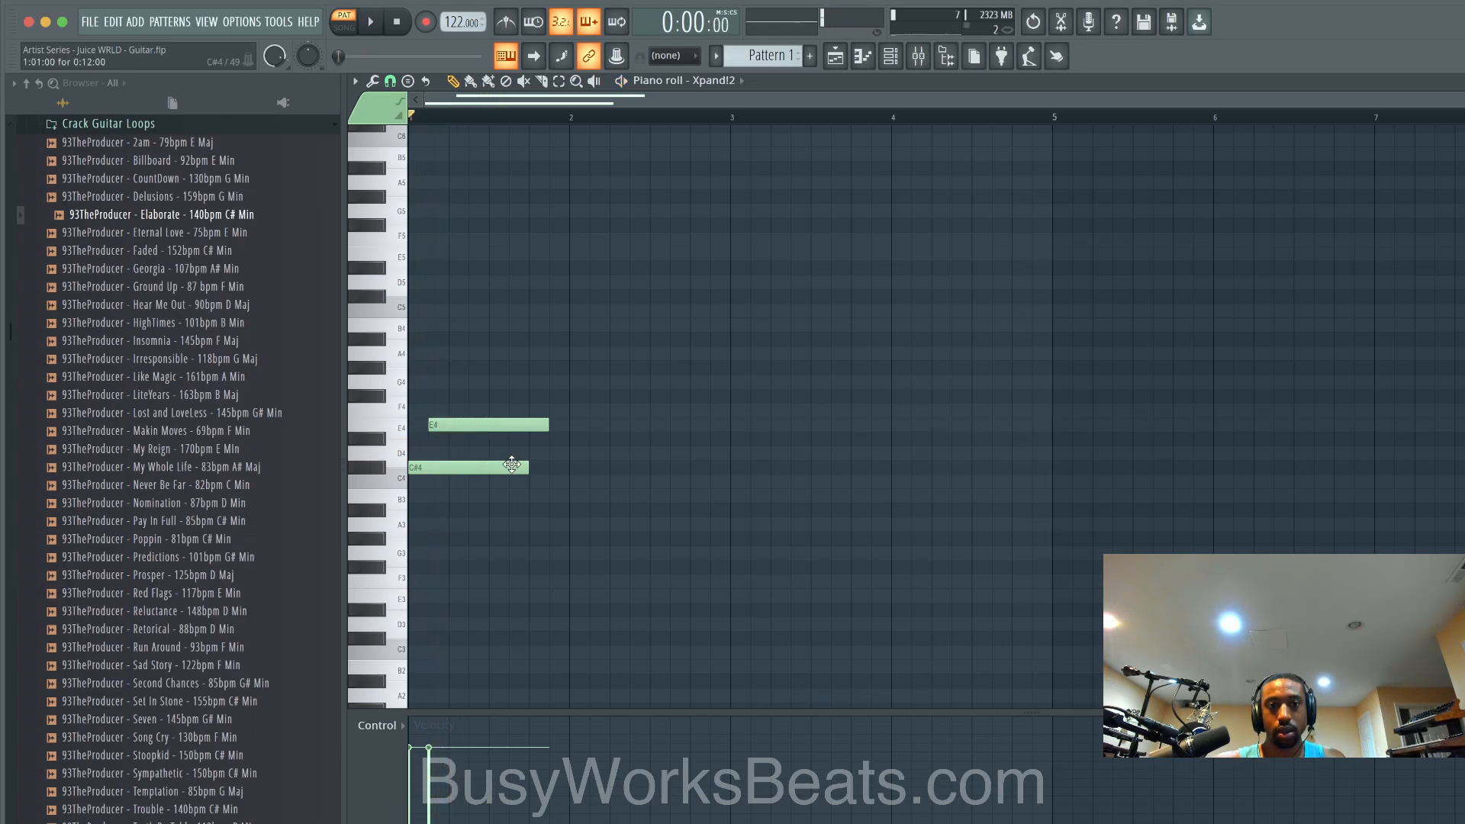
# Step: Shorten the first C#4 to six steps and add a second, ten-step C#4 on step 7, then audition the pattern
pyautogui.moveTo(523, 466); pyautogui.dragTo(469, 466)
pyautogui.click(473, 467)
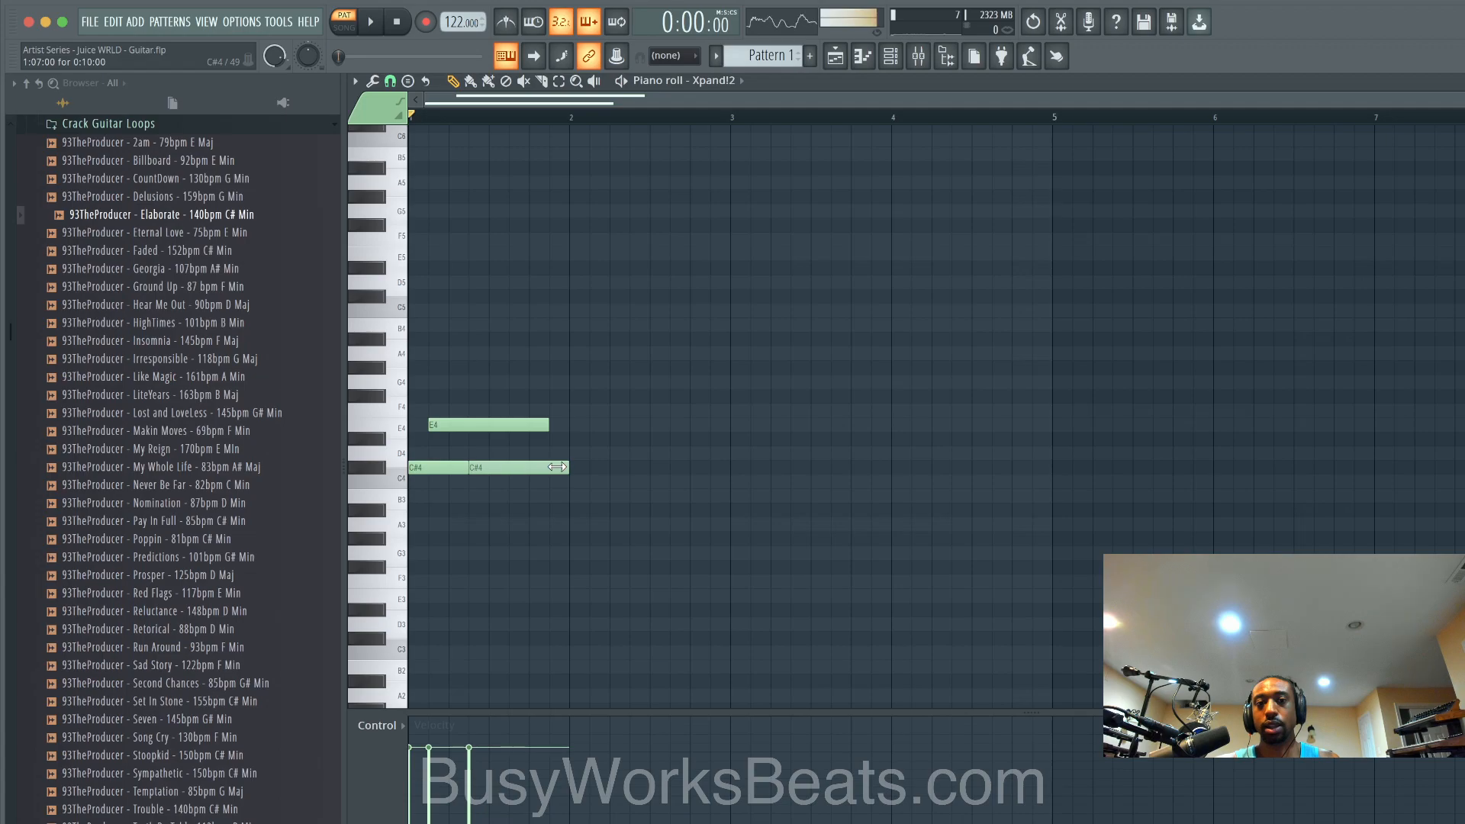
pyautogui.press('space')
pyautogui.press('space')
# Step: Set the first E4 to six steps and add a second, ten-step E4 directly after it on step 9
pyautogui.moveTo(546, 424); pyautogui.dragTo(584, 425)
pyautogui.click(474, 425)
pyautogui.press('space')
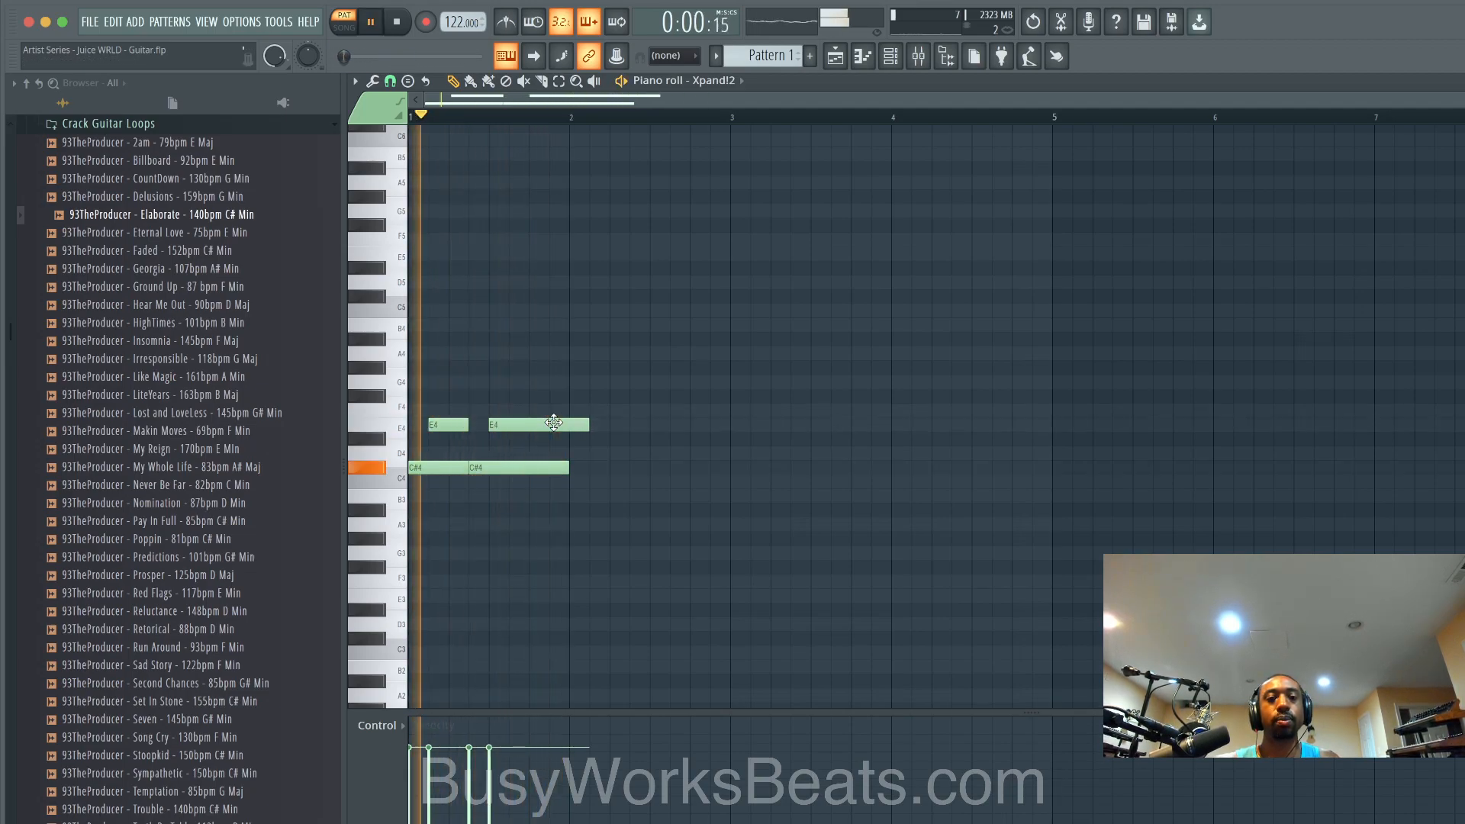
pyautogui.moveTo(472, 425); pyautogui.dragTo(496, 422)
# Step: Add a six-step C#4 note on step 11 and shorten the second C#4 to end where it starts
pyautogui.click(513, 439)
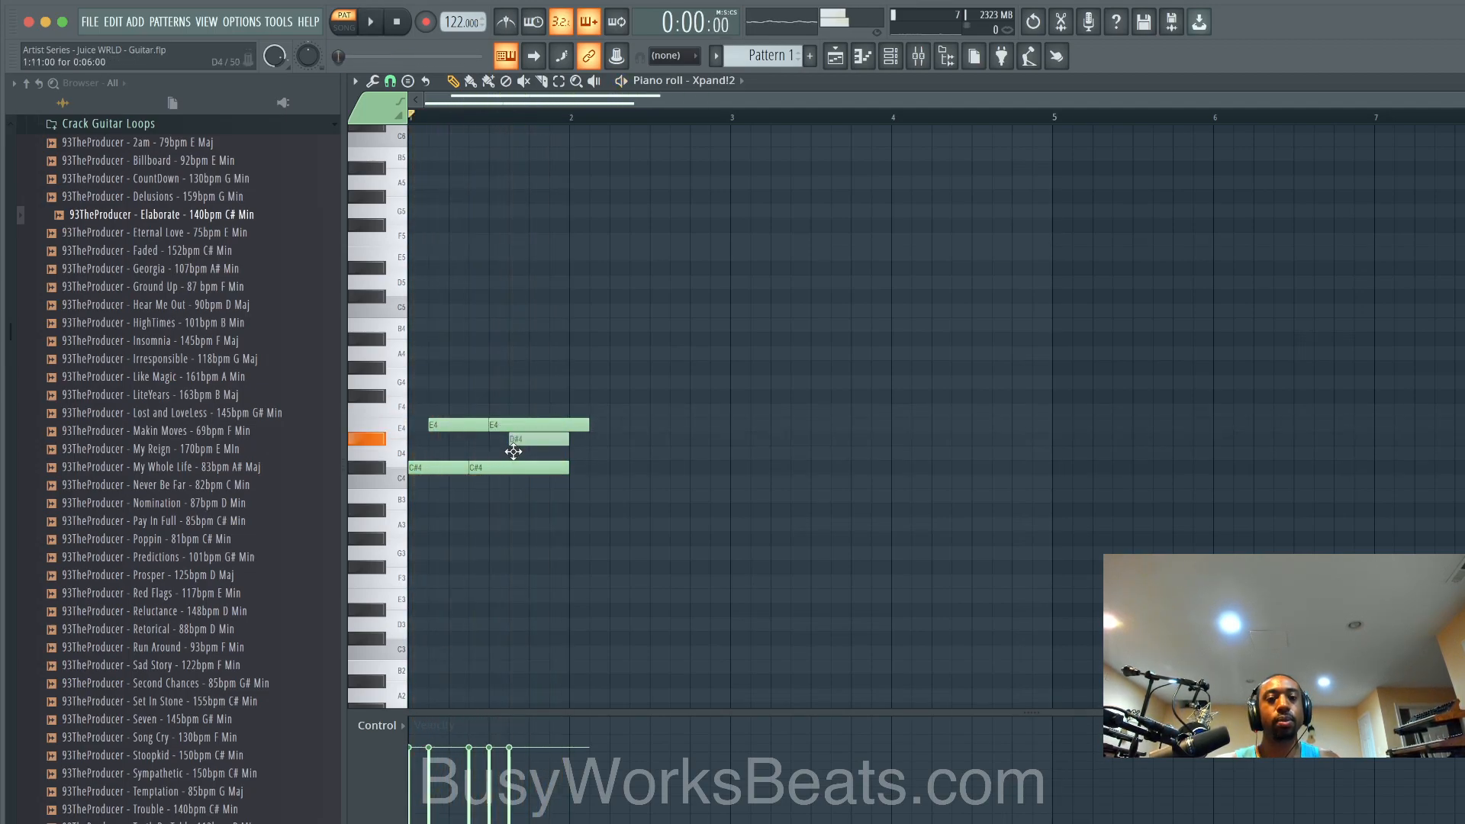
pyautogui.click(347, 28)
pyautogui.press('space')
pyautogui.moveTo(529, 441); pyautogui.dragTo(530, 470)
pyautogui.press('space')
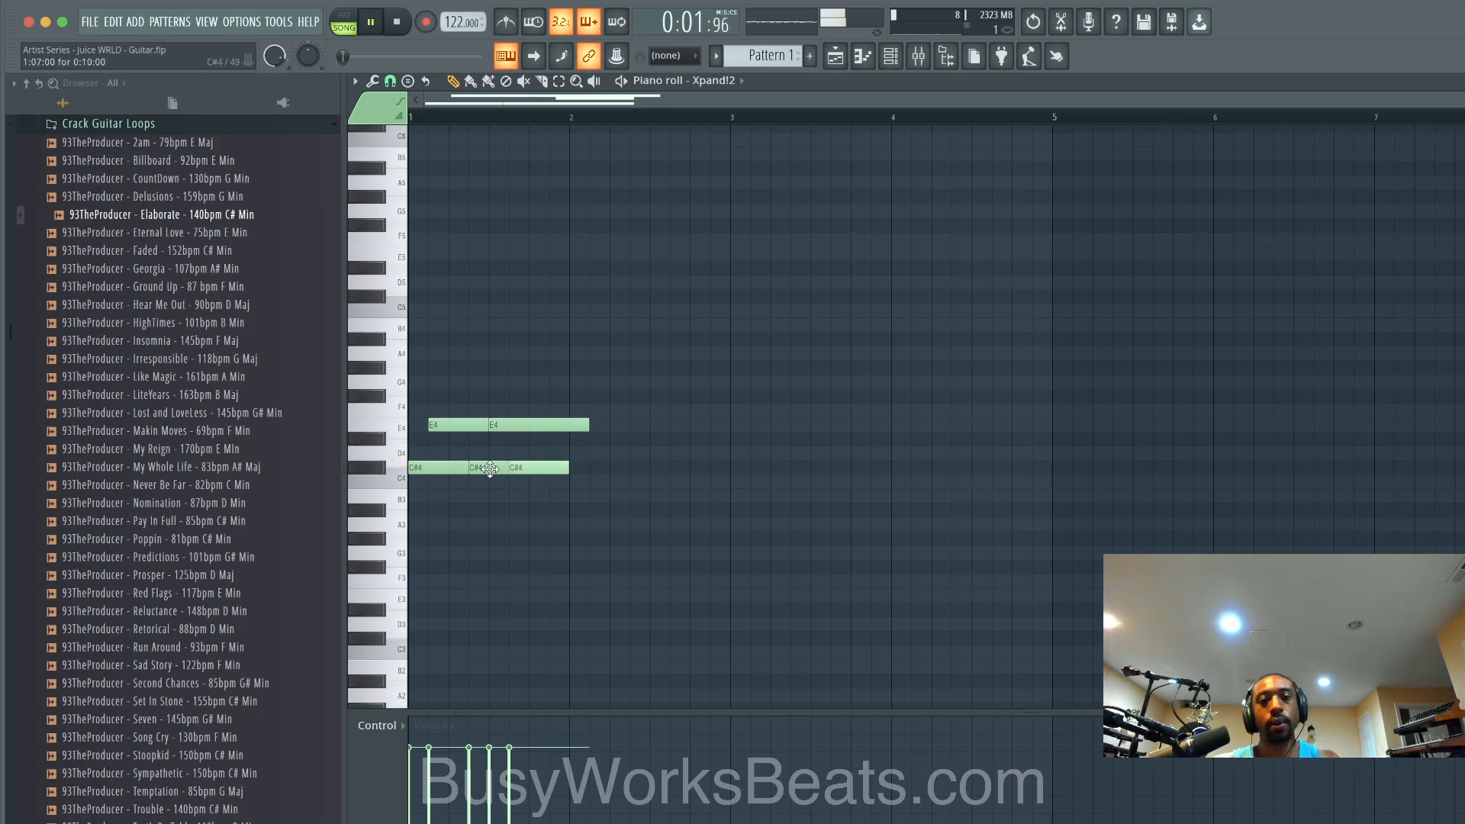
pyautogui.press('space')
pyautogui.click(491, 469)
pyautogui.moveTo(568, 468); pyautogui.dragTo(478, 468)
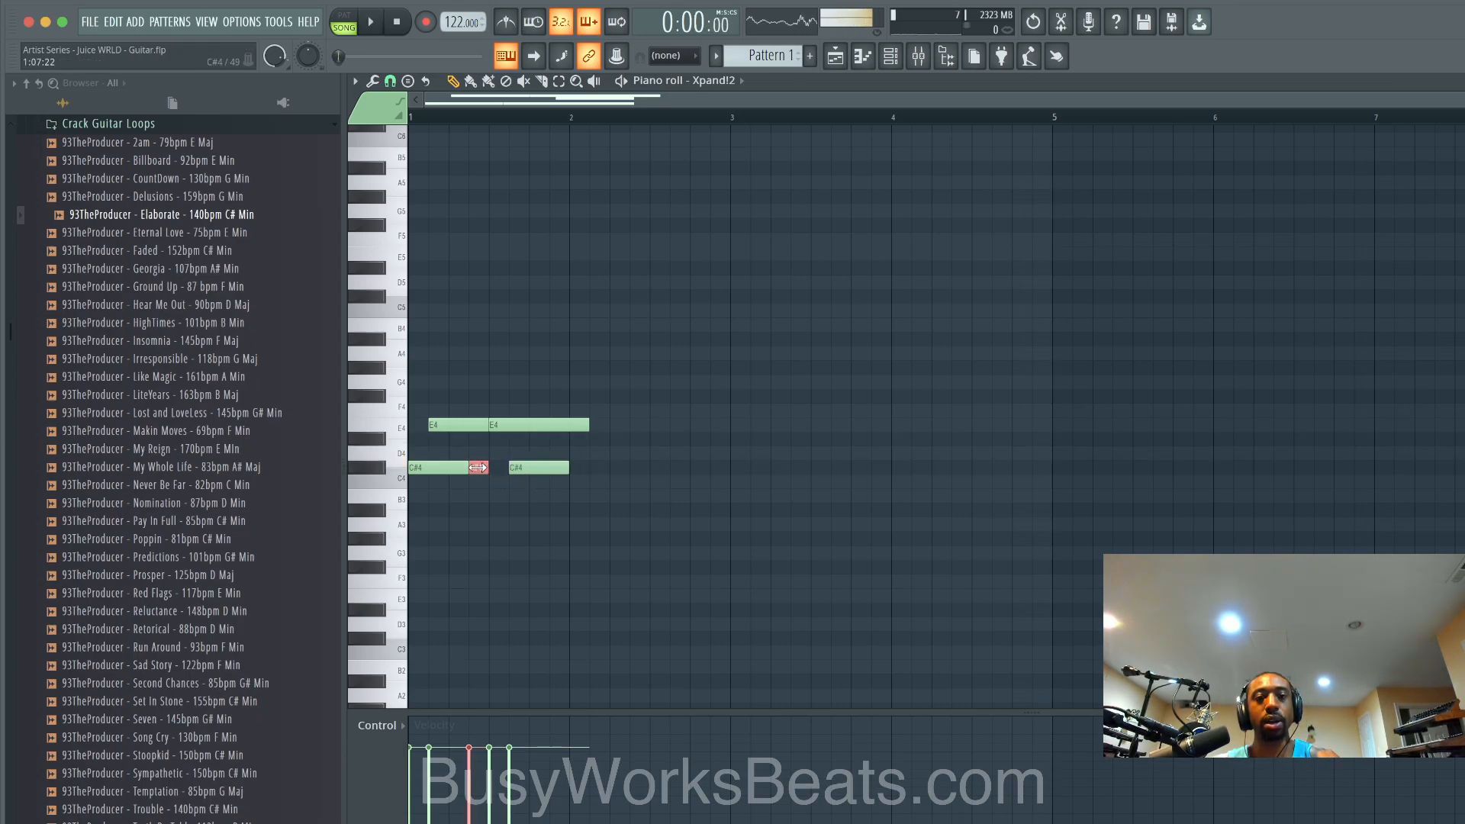
pyautogui.doubleClick(367, 465)
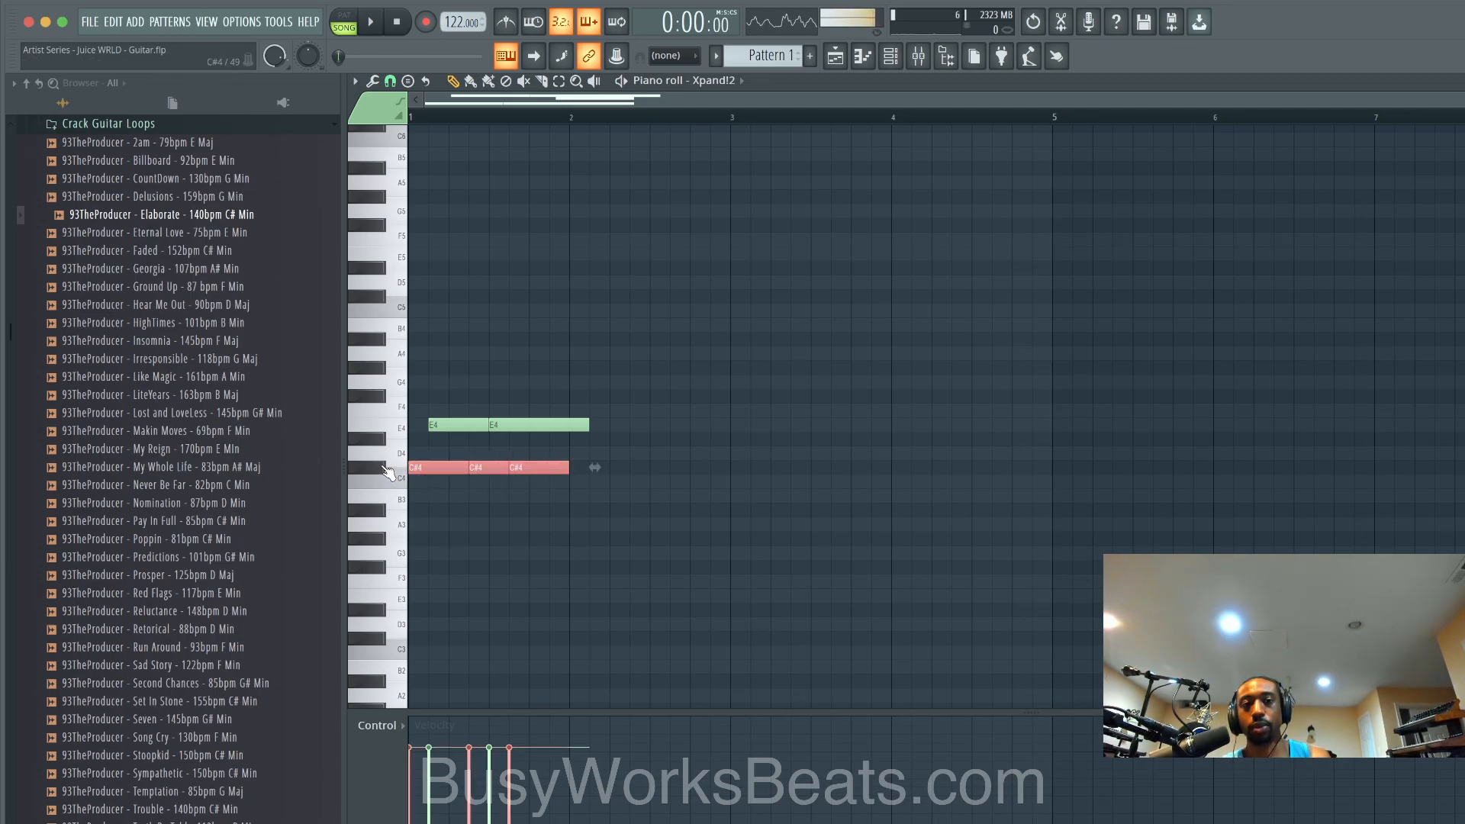
# Step: Make the third C#4 start on step 13 right after the second, and trim the last E4 to end at bar 2
pyautogui.press('space')
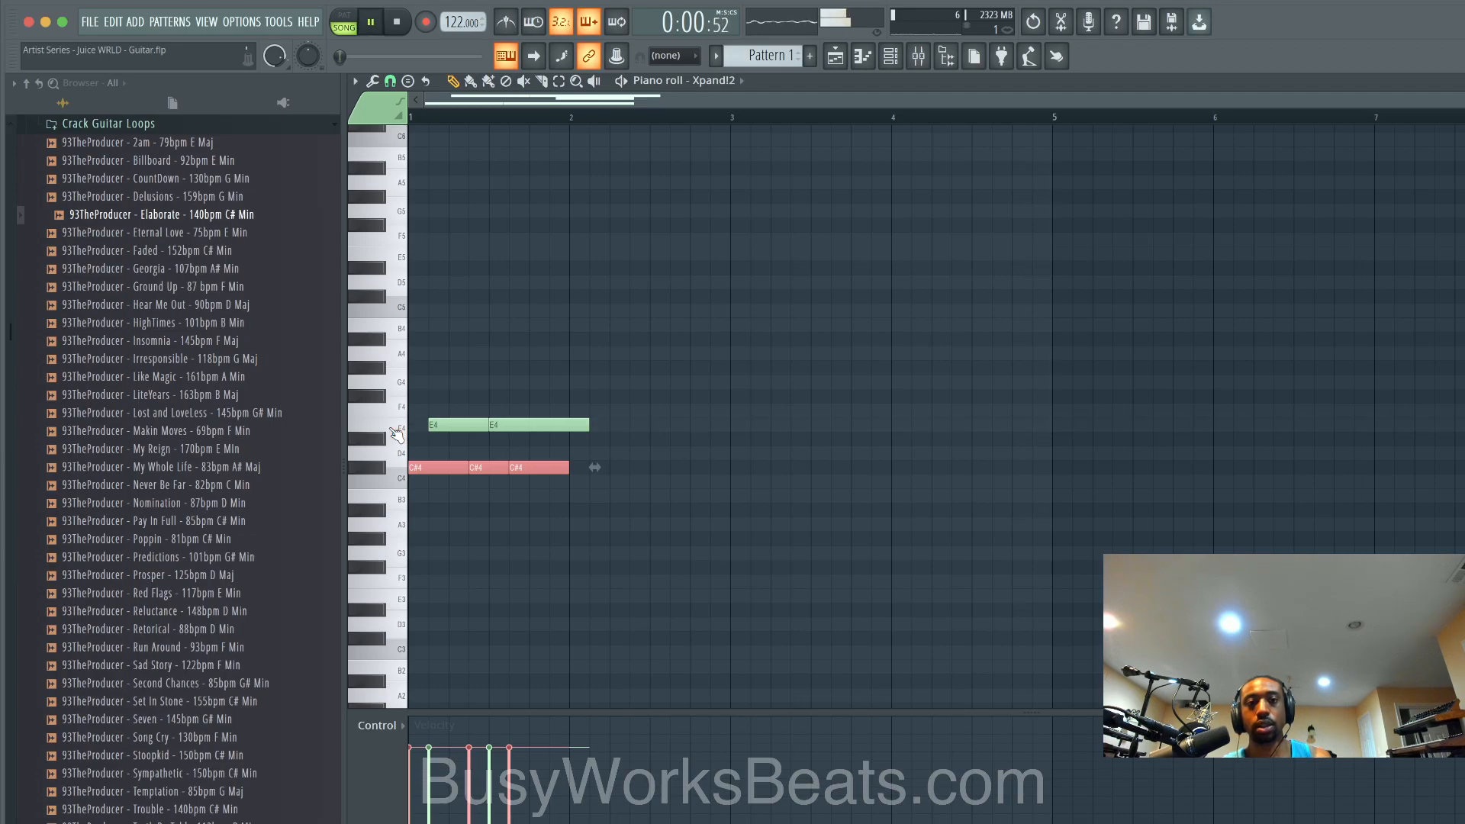
pyautogui.press('space')
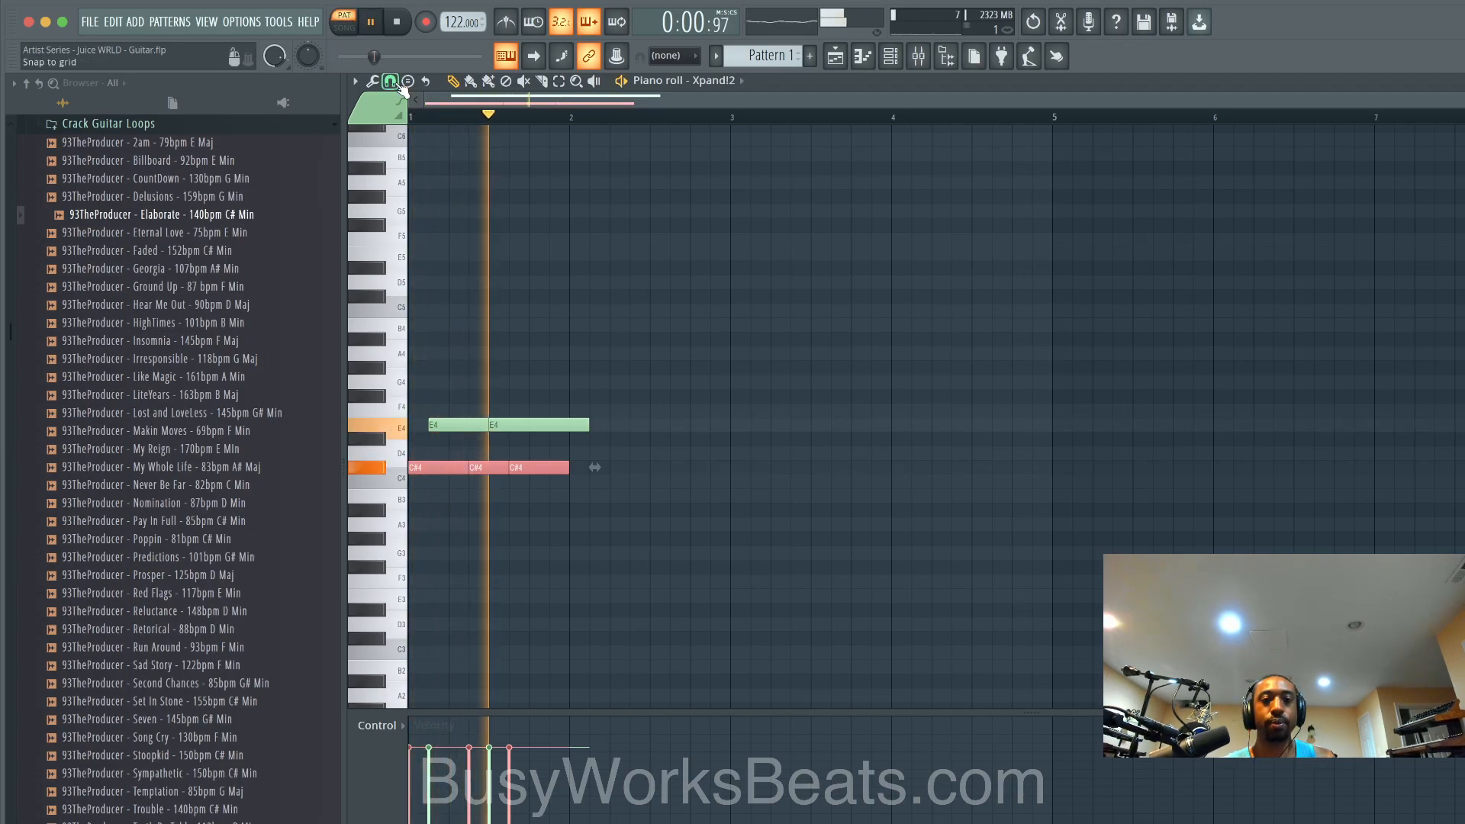
pyautogui.press('space')
pyautogui.moveTo(549, 467)
pyautogui.mouseDown()
pyautogui.moveTo(569, 467)
pyautogui.moveTo(536, 470)
pyautogui.moveTo(572, 470)
pyautogui.moveTo(553, 470)
pyautogui.mouseUp()
pyautogui.press('space')
pyautogui.click(558, 471)
pyautogui.rightClick(559, 472)
pyautogui.press('space')
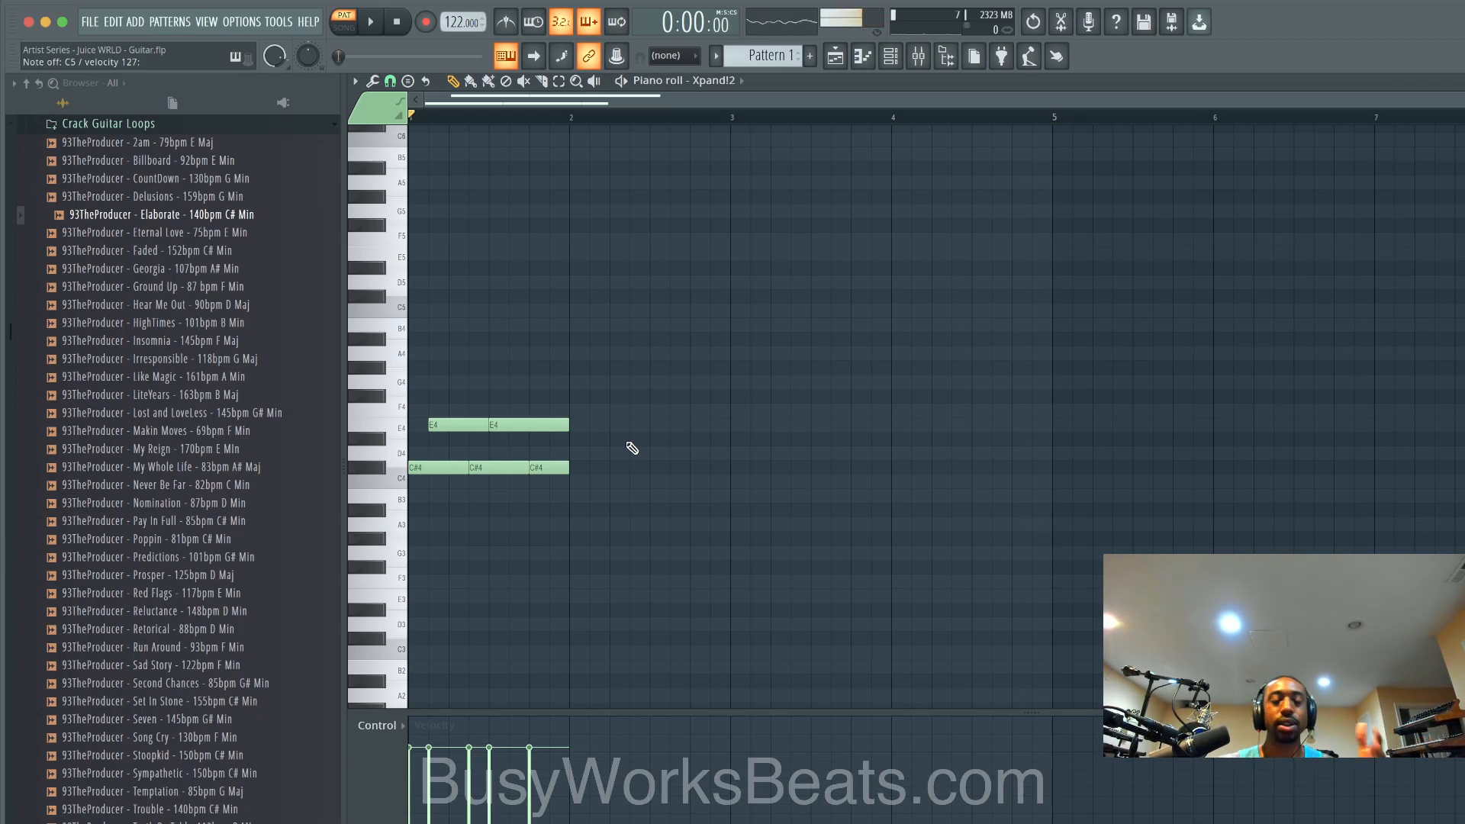
# Step: Play the one-bar pattern, and switch to song mode to compare it with the reference guitar loop
pyautogui.press('space')
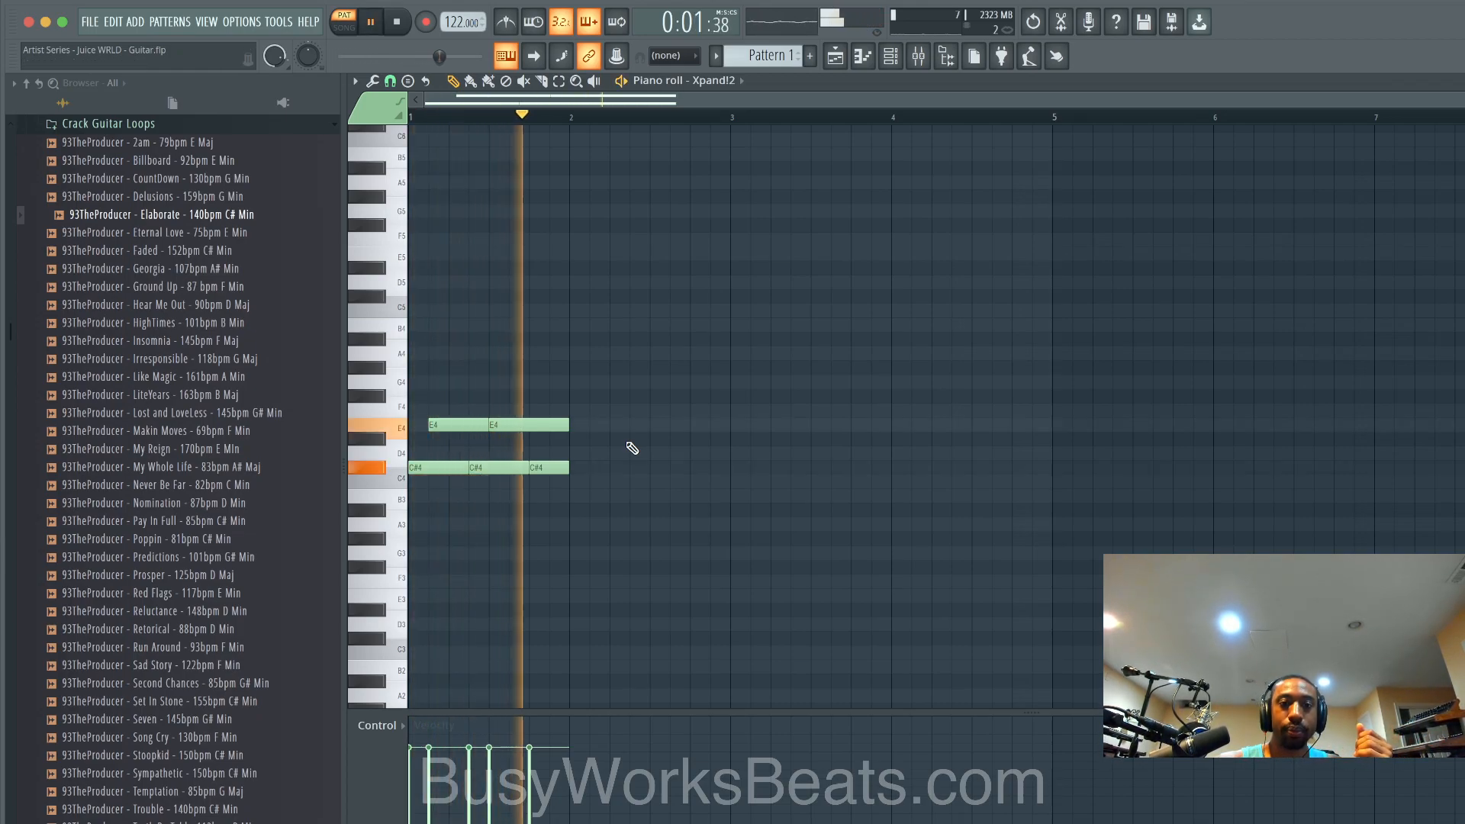
pyautogui.press('space')
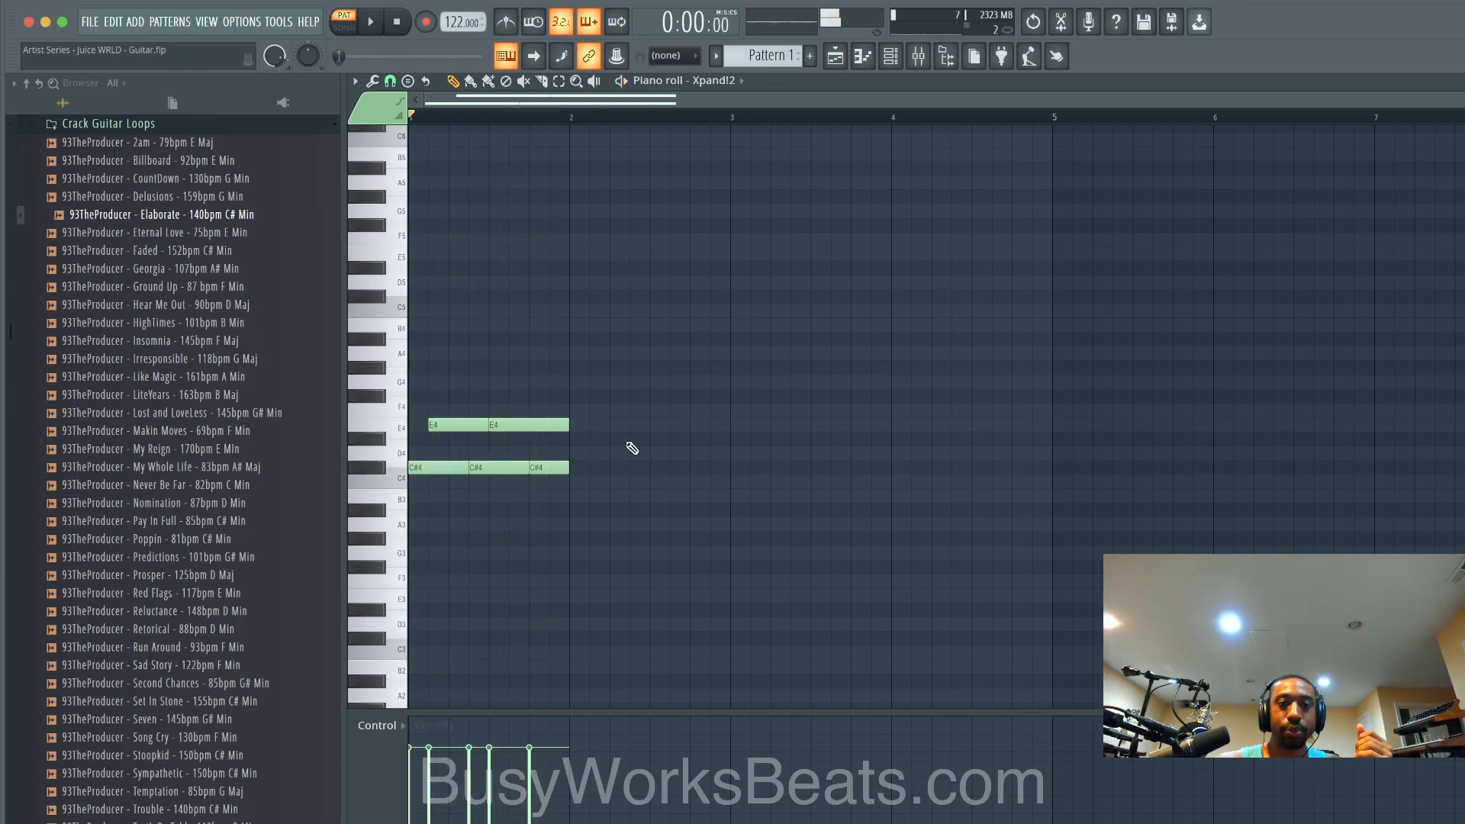
pyautogui.click(347, 28)
pyautogui.press('space')
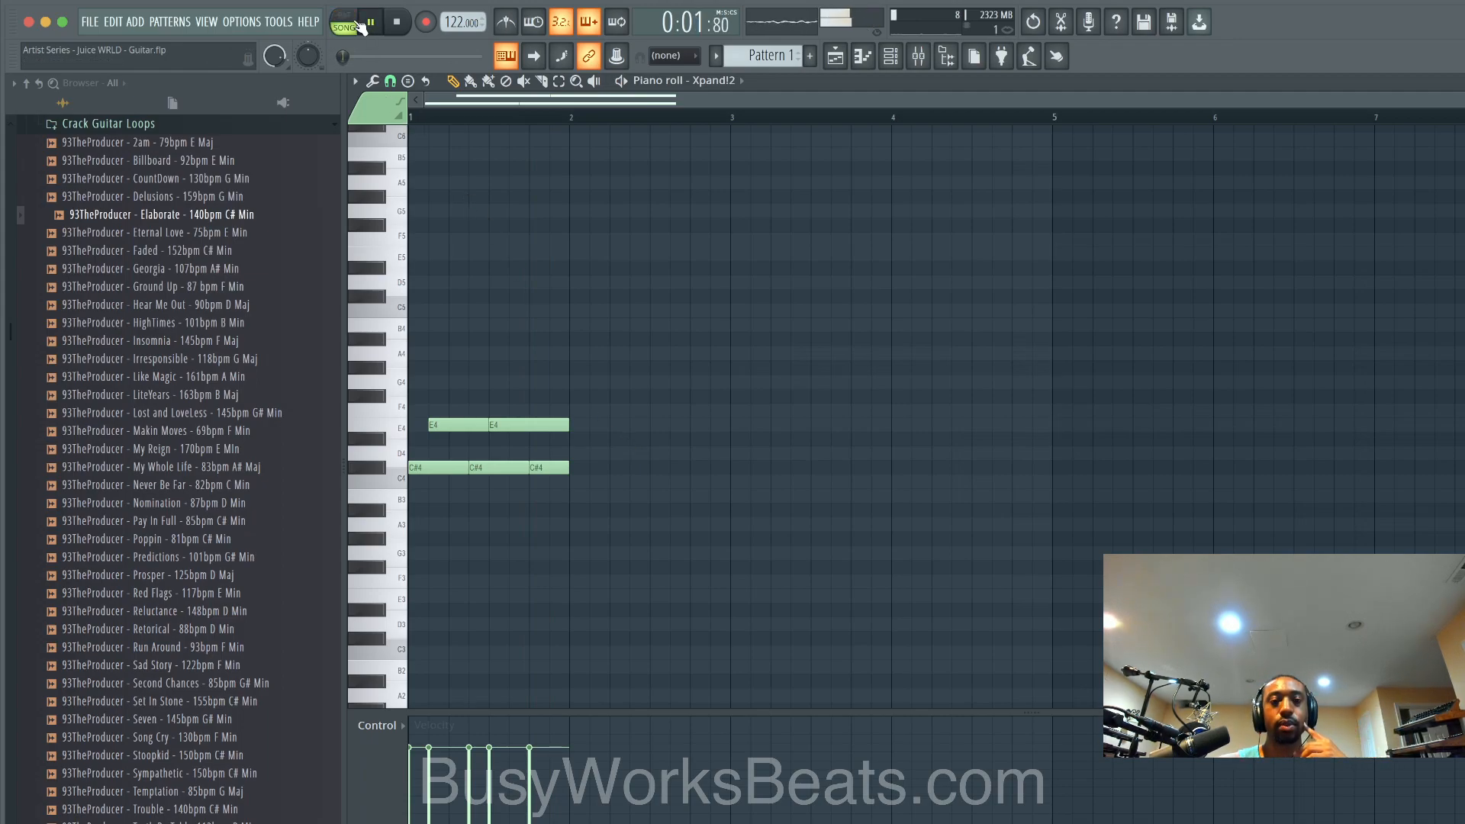
pyautogui.press('space')
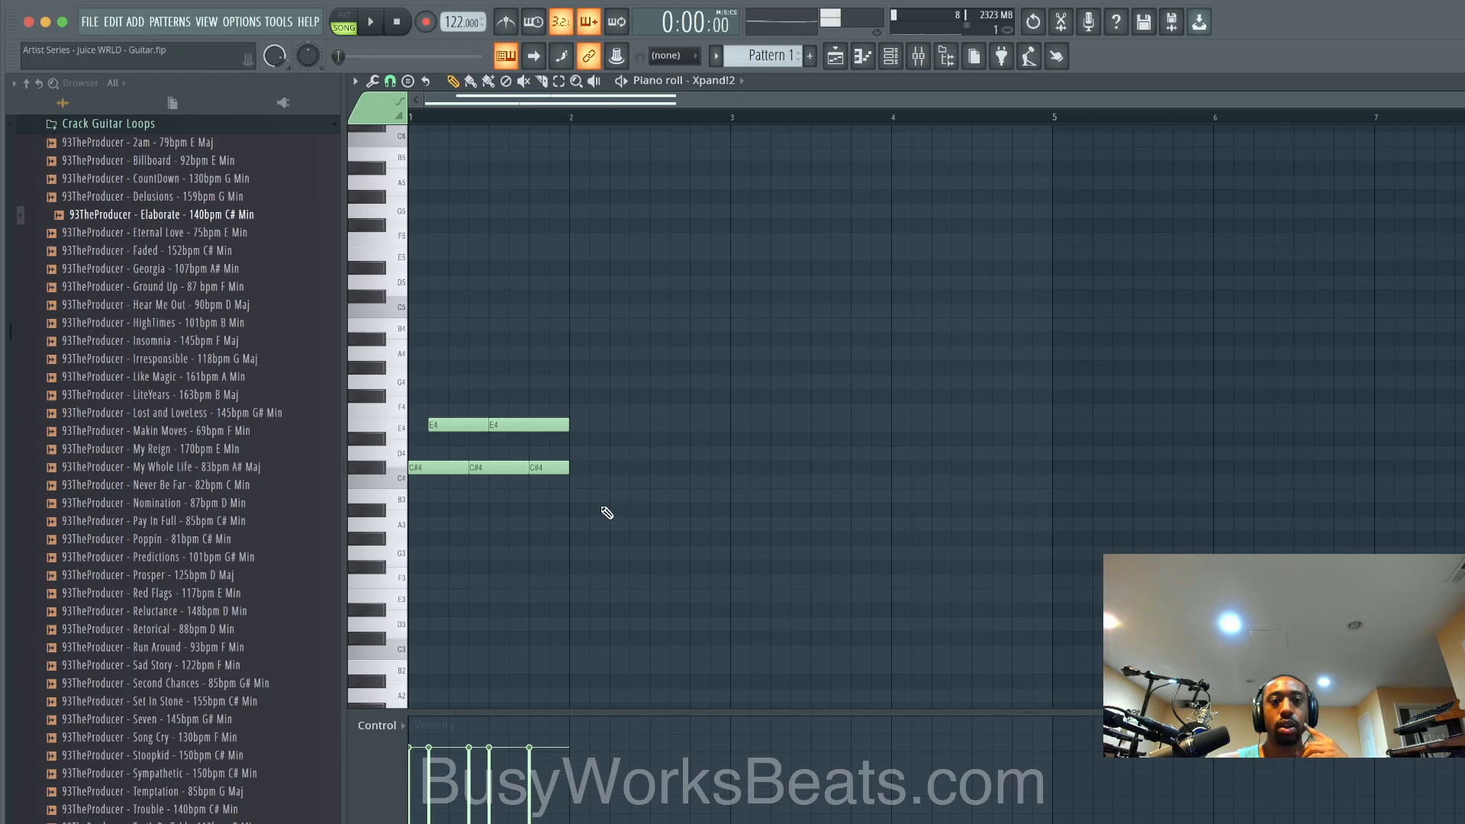
# Step: Select all the notes in bar 1 and duplicate them into bar 2
pyautogui.click(574, 482)
pyautogui.press('space')
pyautogui.rightClick(584, 489)
pyautogui.moveTo(596, 501); pyautogui.dragTo(432, 413)
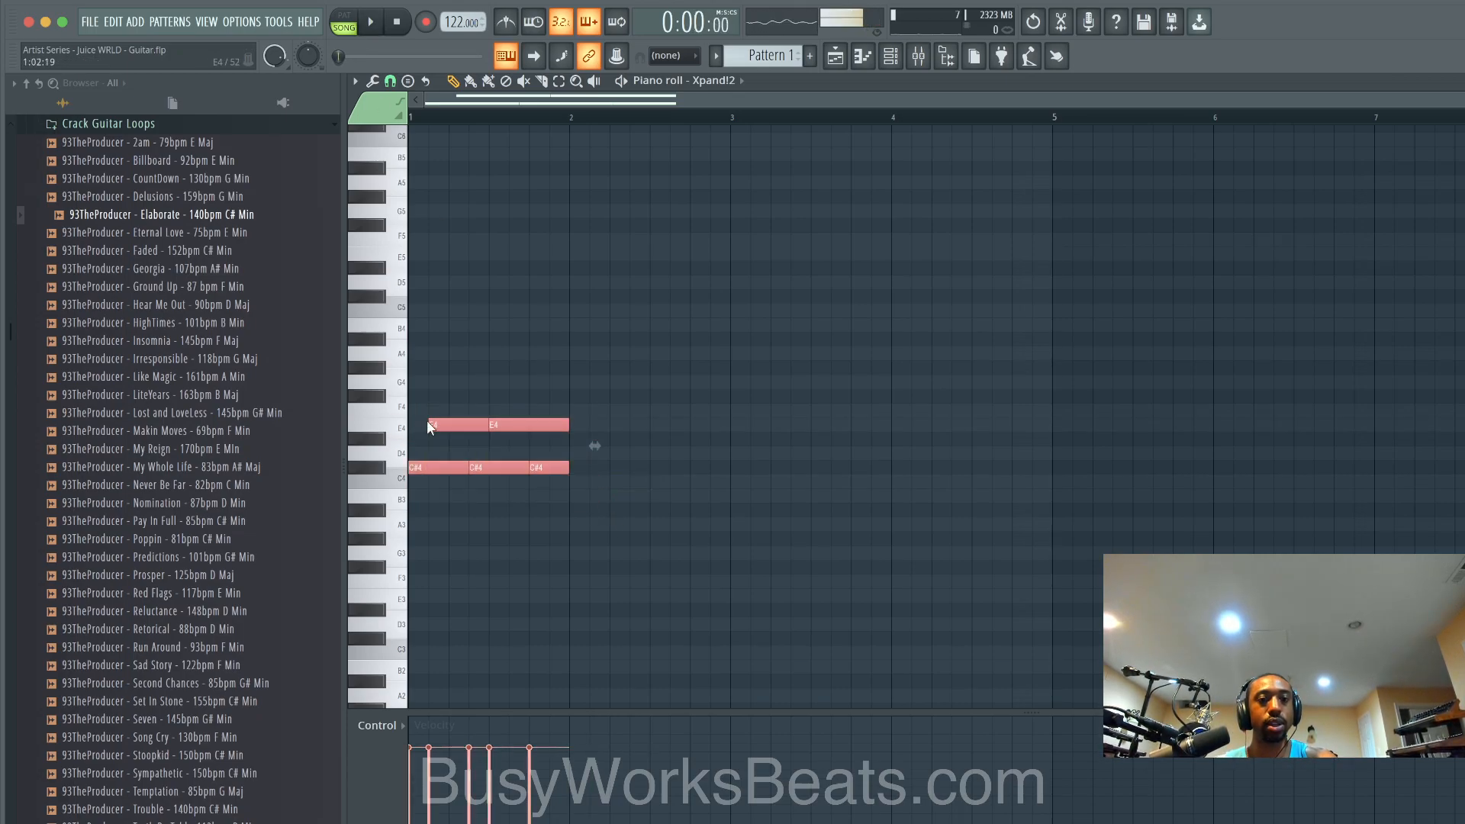
pyautogui.hotkey('ctrl', 'b')
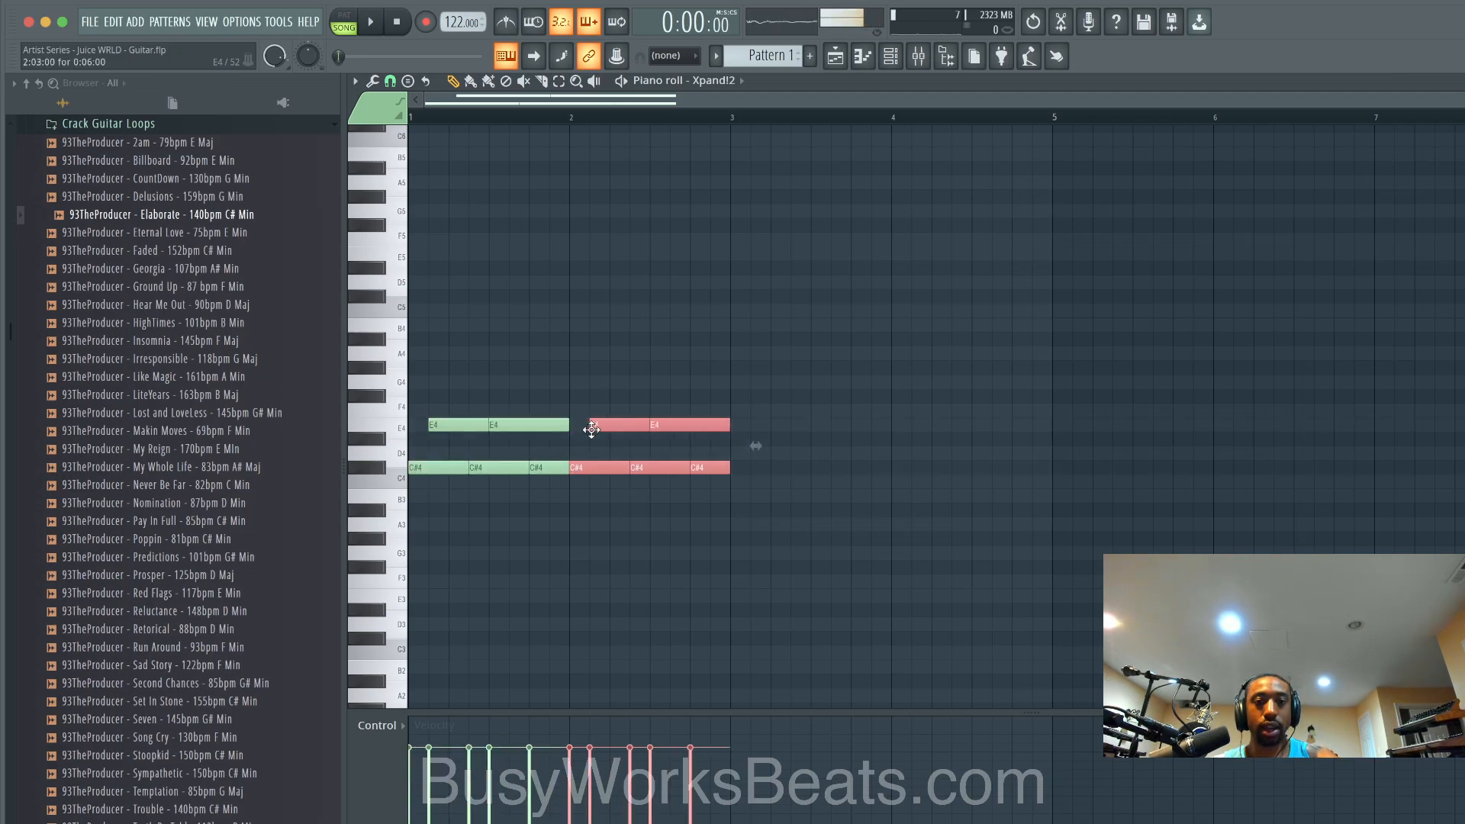
# Step: Move the three C#4 notes in bar 2 down to B3 and play the result in pattern mode
pyautogui.click(593, 431)
pyautogui.keyDown('shift'); pyautogui.click(687, 427); pyautogui.keyUp('shift')
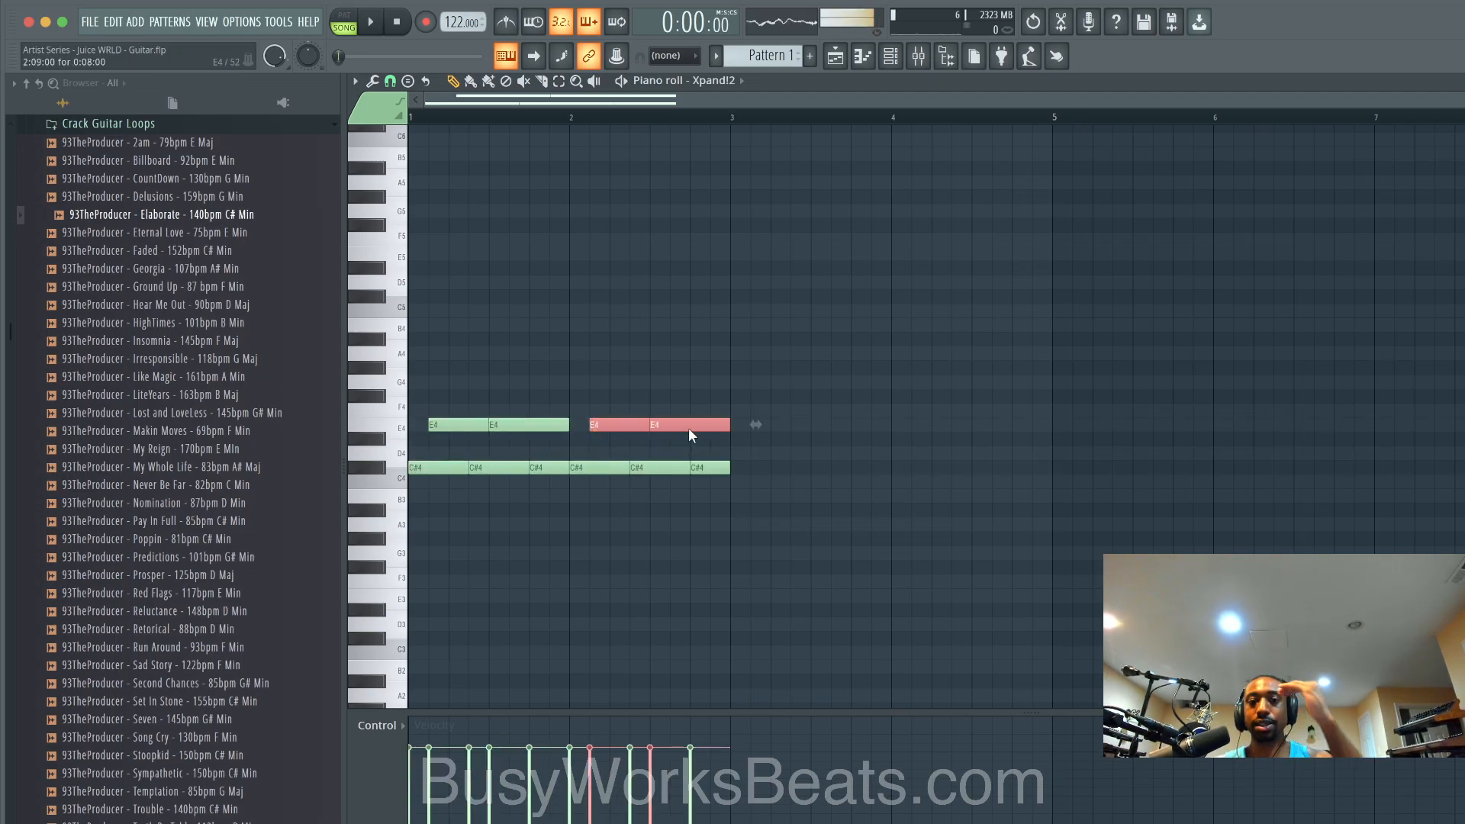
pyautogui.moveTo(747, 488); pyautogui.dragTo(575, 467)
pyautogui.press('space')
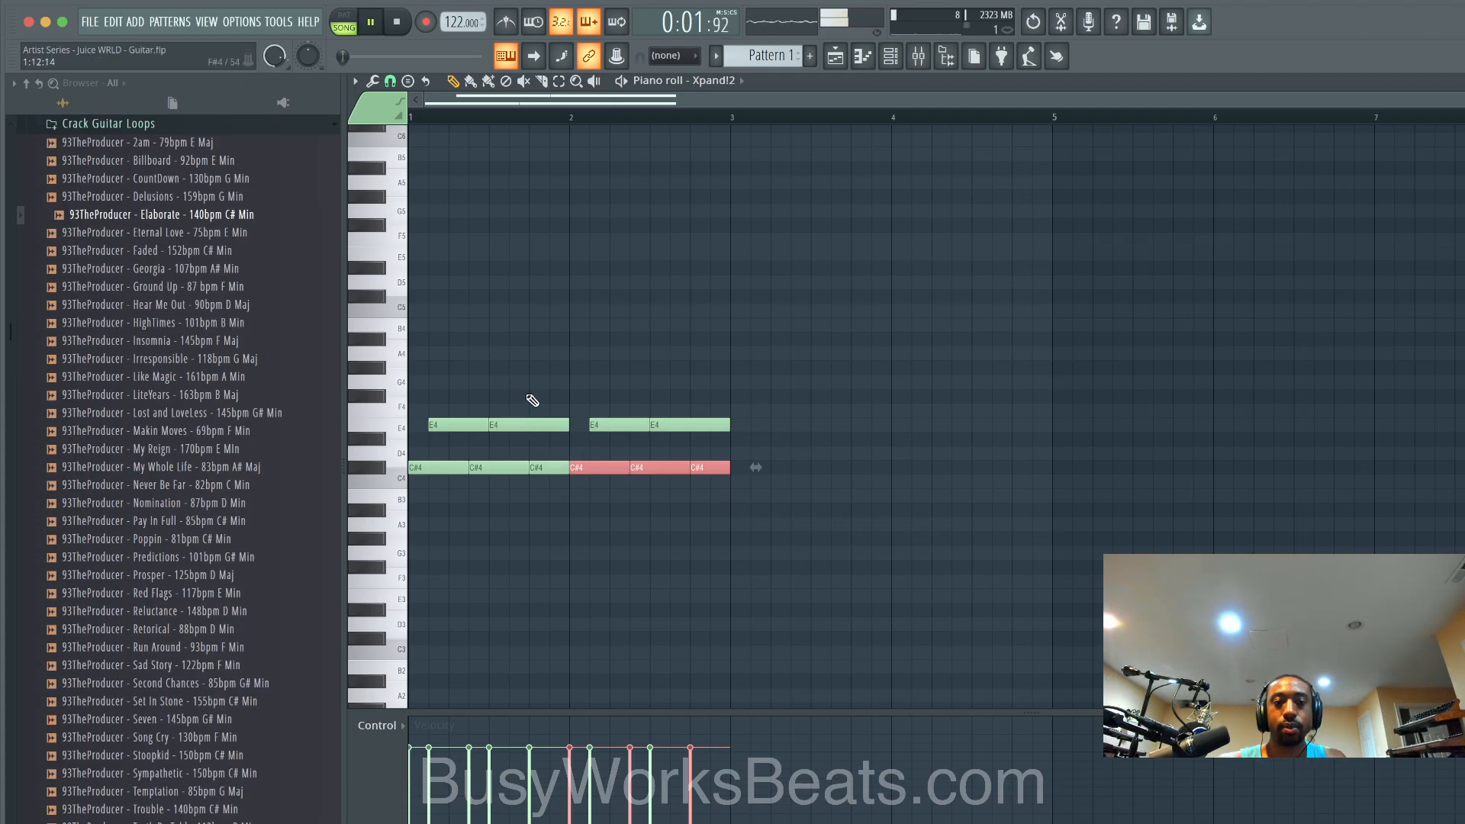
pyautogui.press('space')
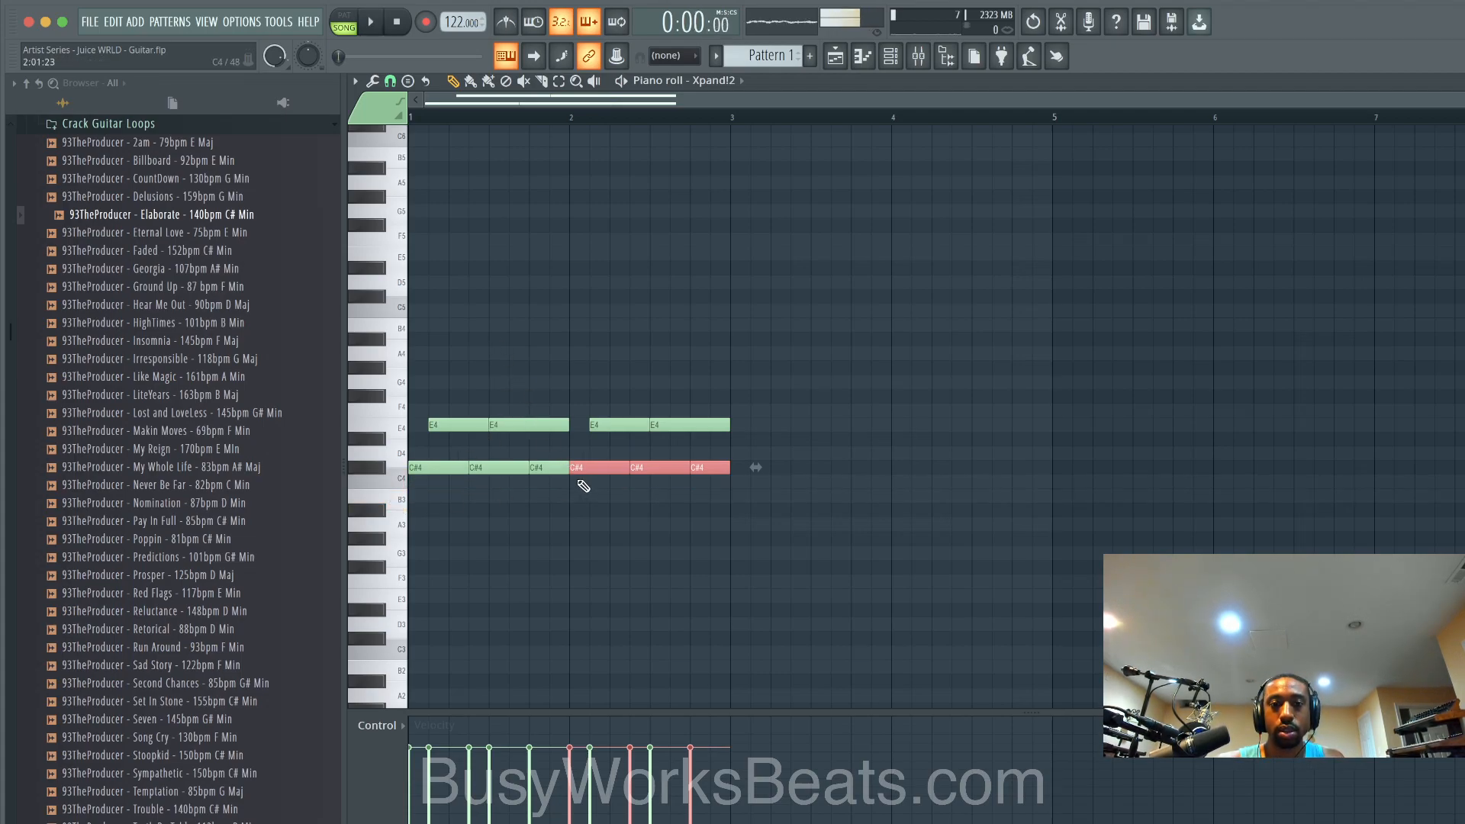
pyautogui.moveTo(577, 486); pyautogui.dragTo(577, 503)
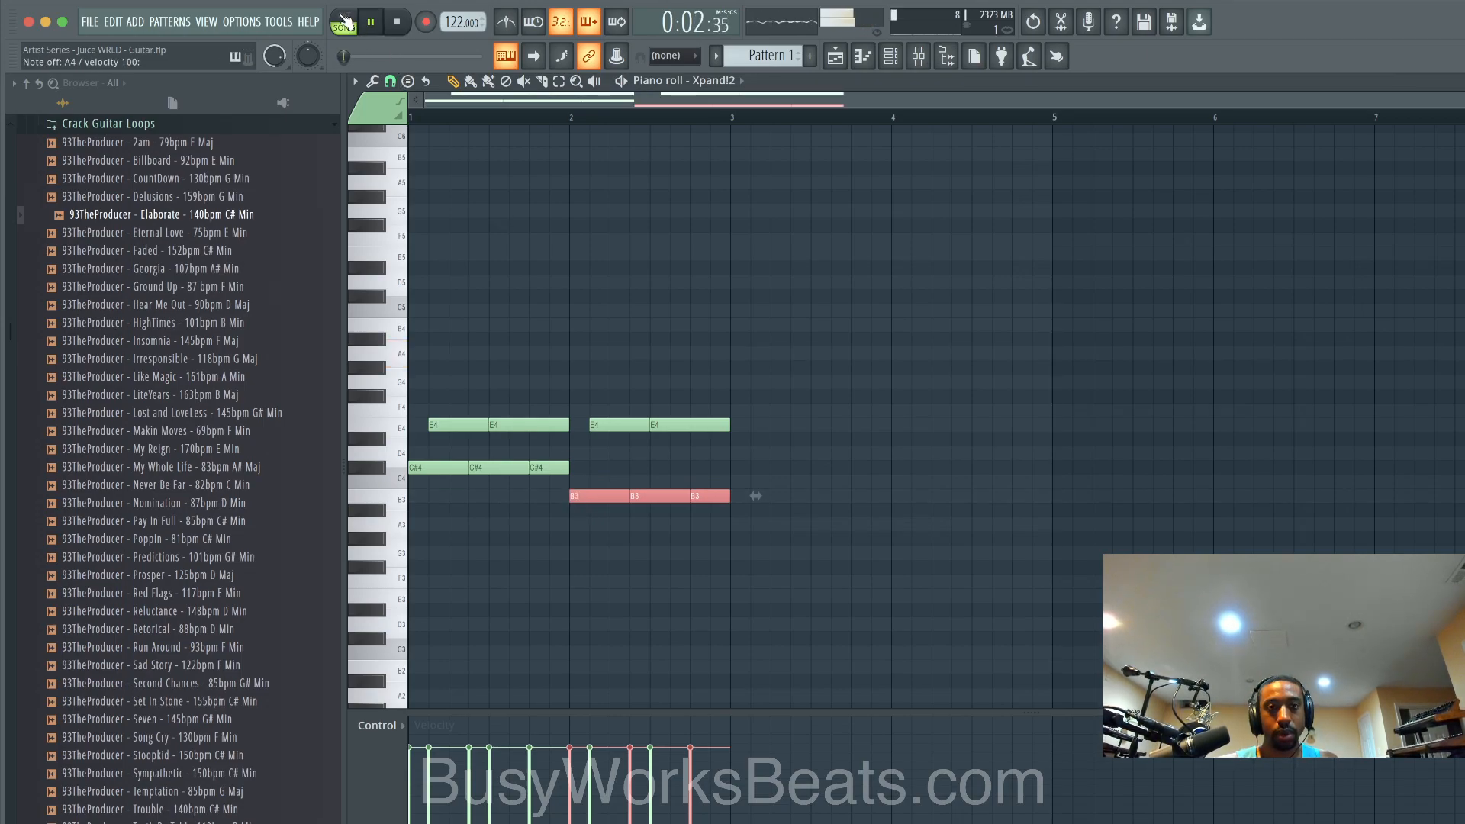
pyautogui.click(345, 22)
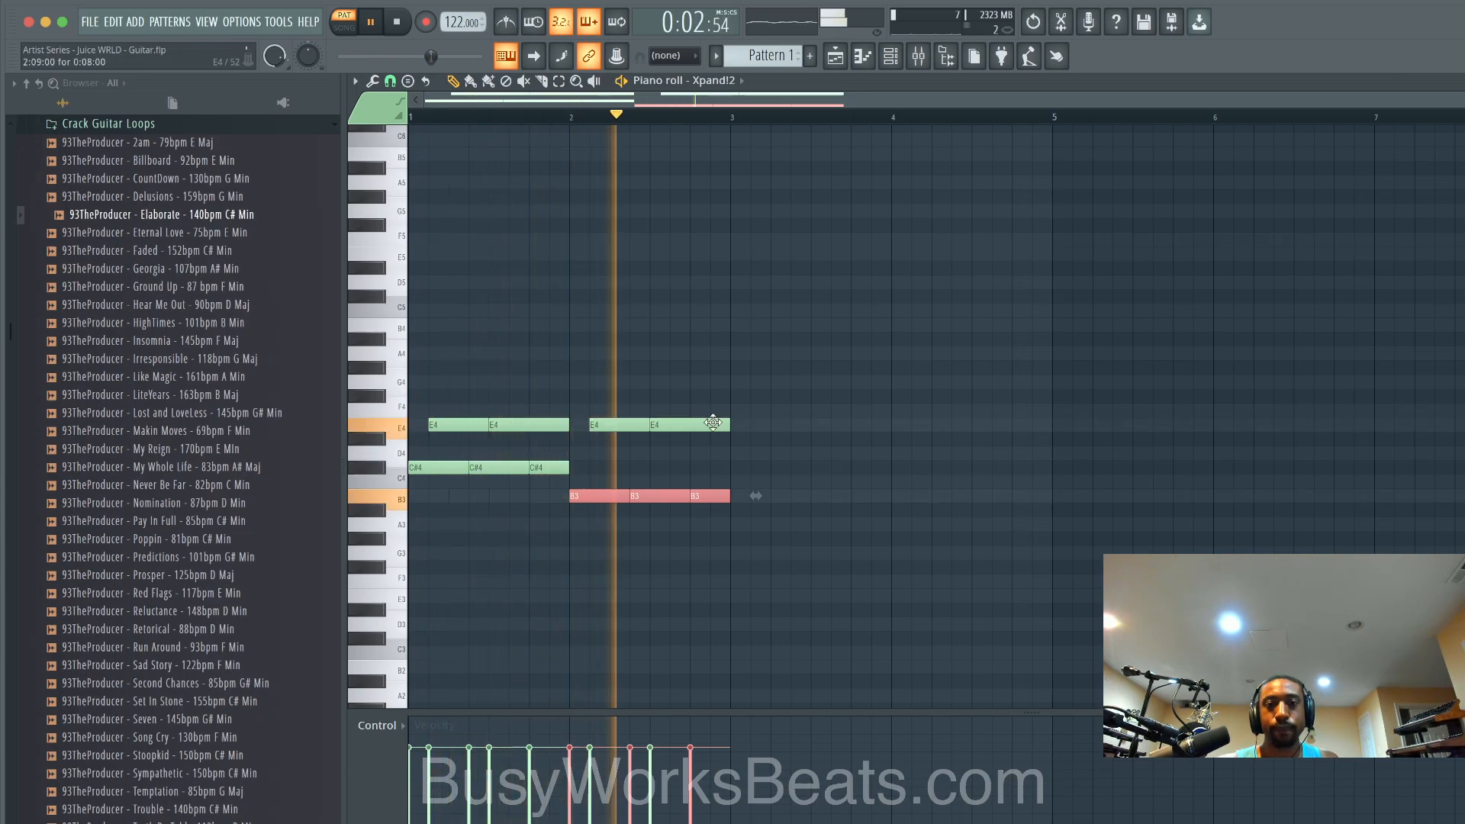
pyautogui.press('space')
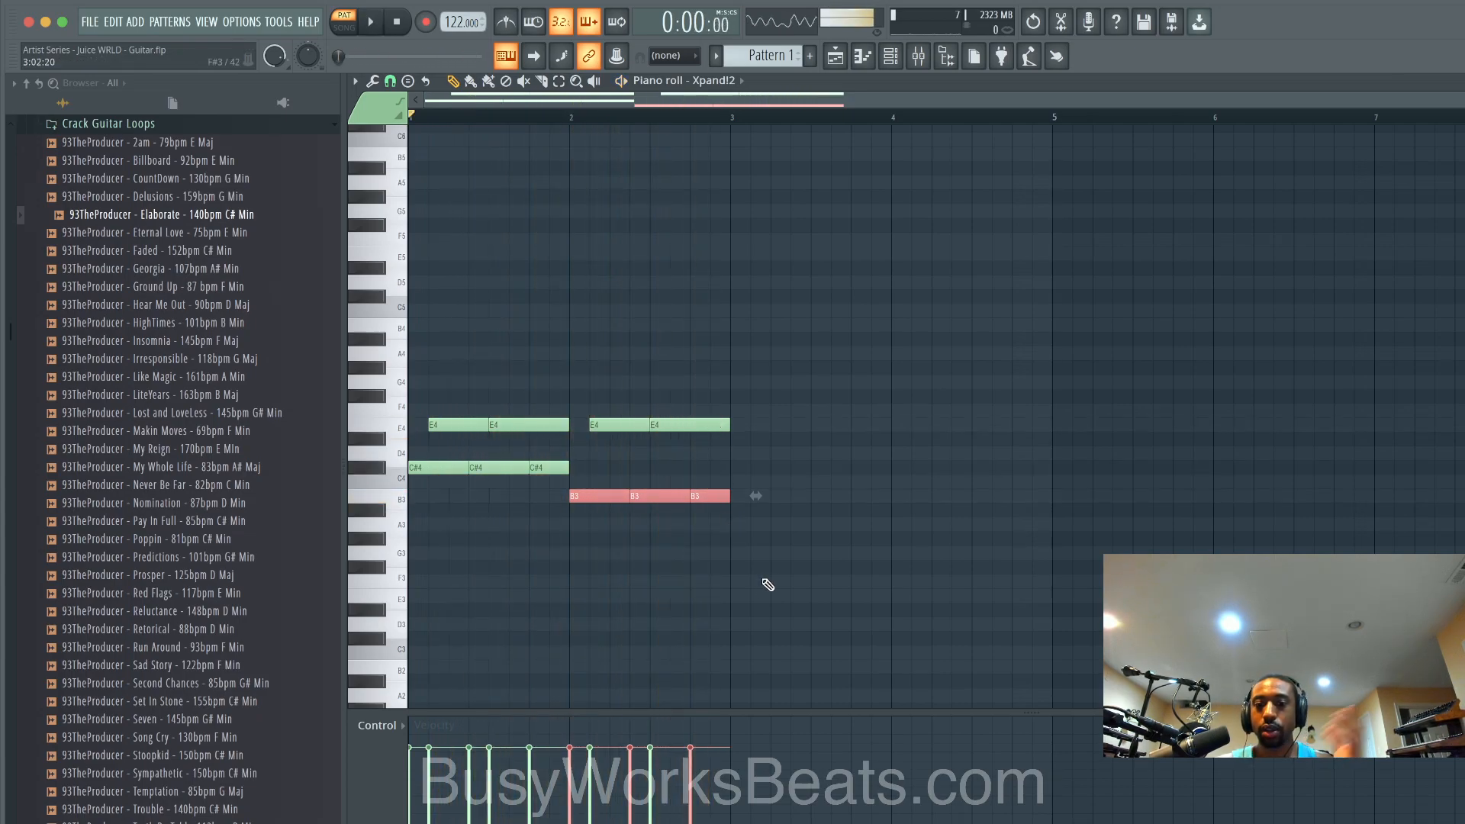
pyautogui.click(1063, 750)
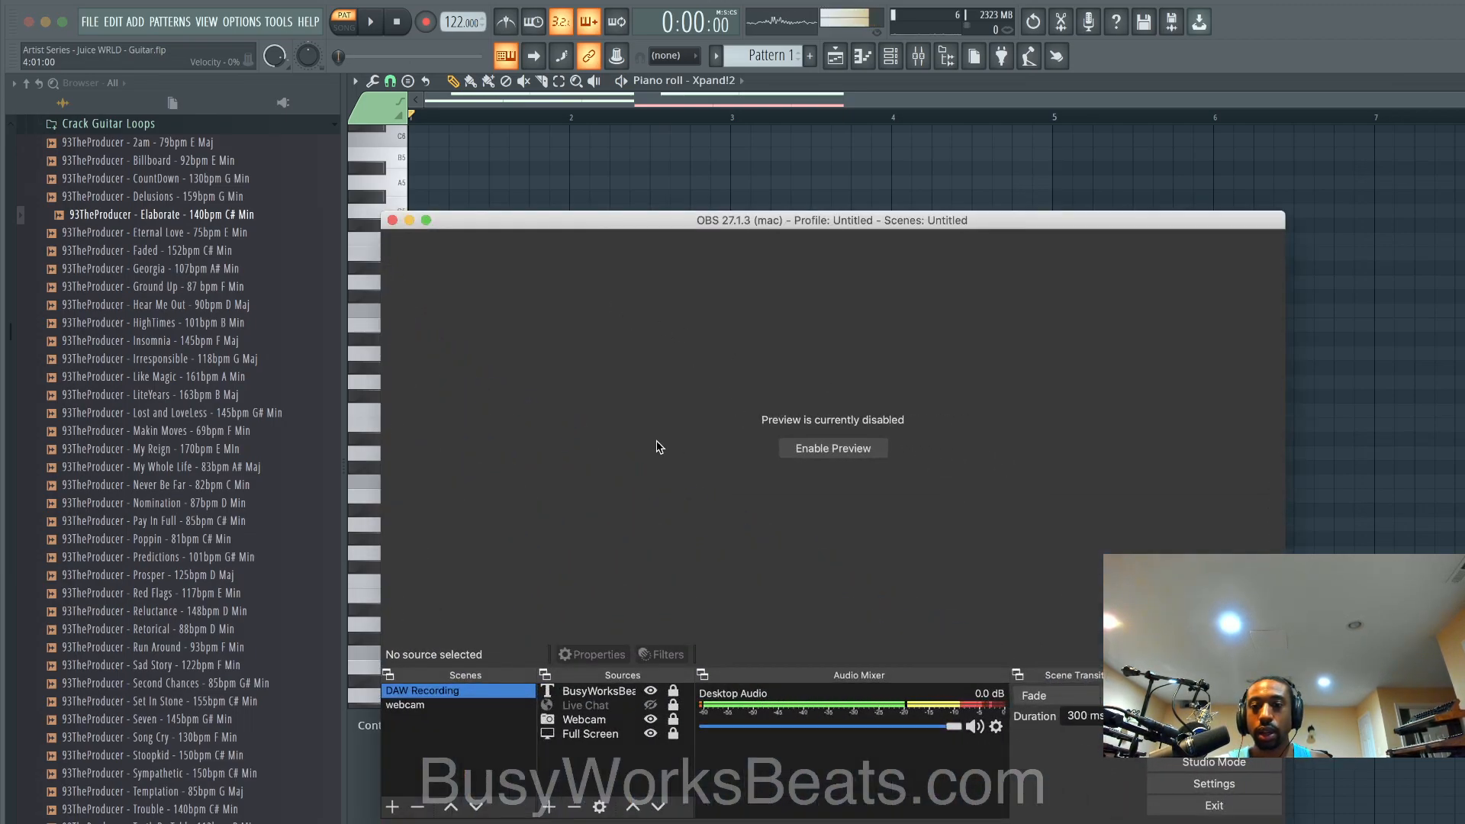
pyautogui.click(409, 220)
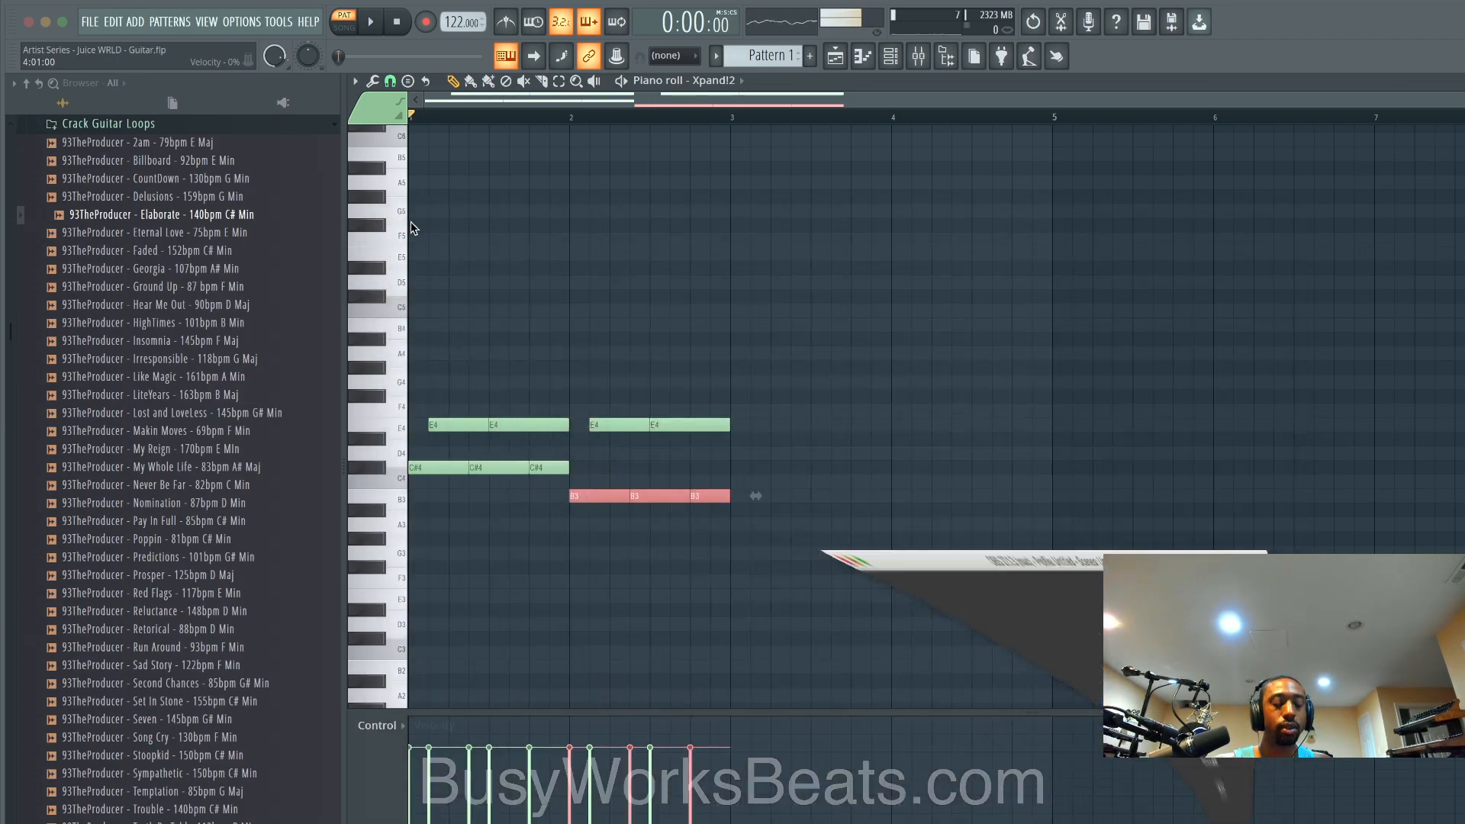
# Step: Play the two-bar pattern, and switch to song mode to compare it with the reference guitar loop
pyautogui.press('space')
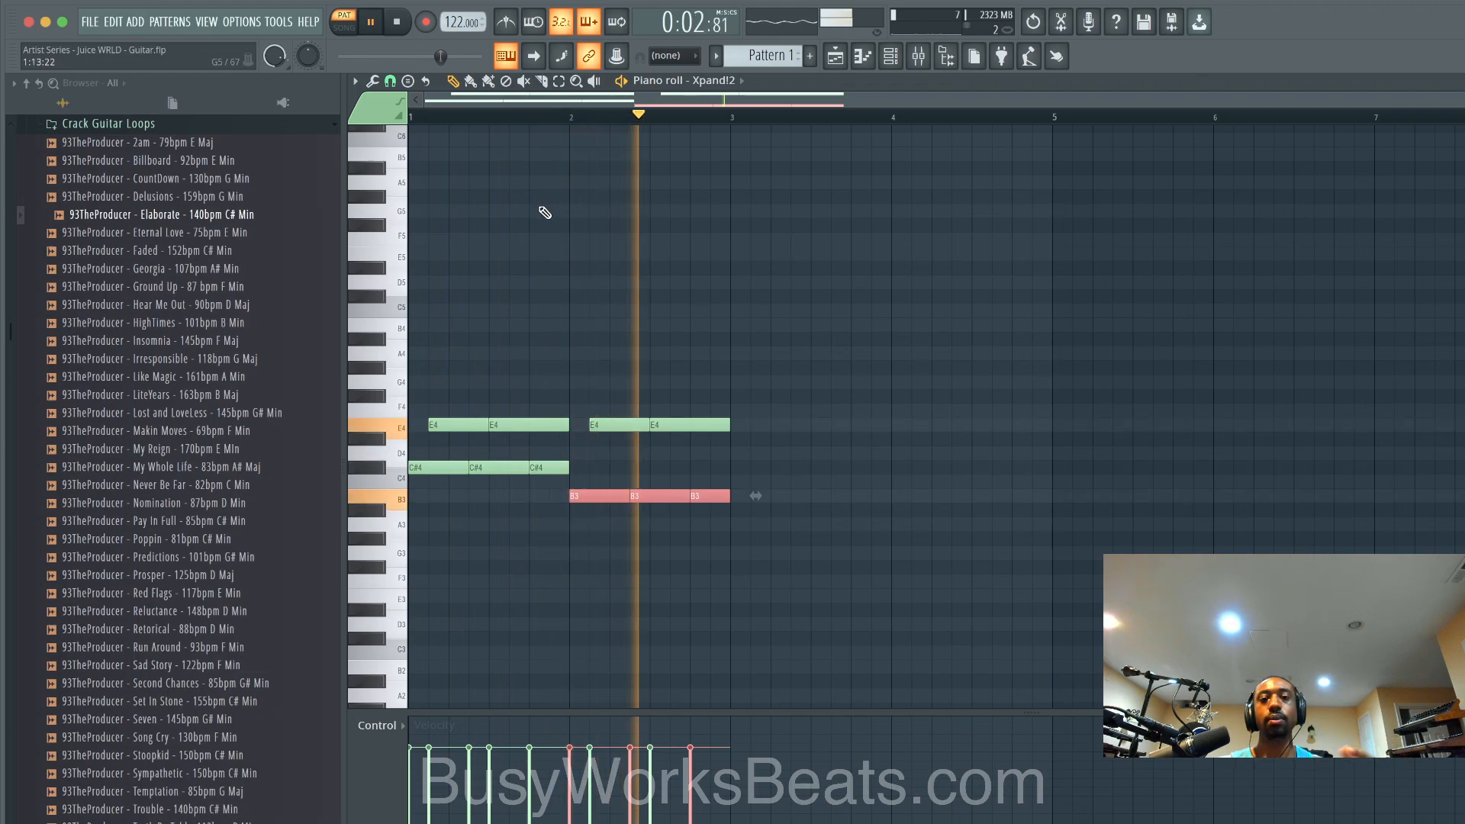
pyautogui.press('space')
pyautogui.click(359, 35)
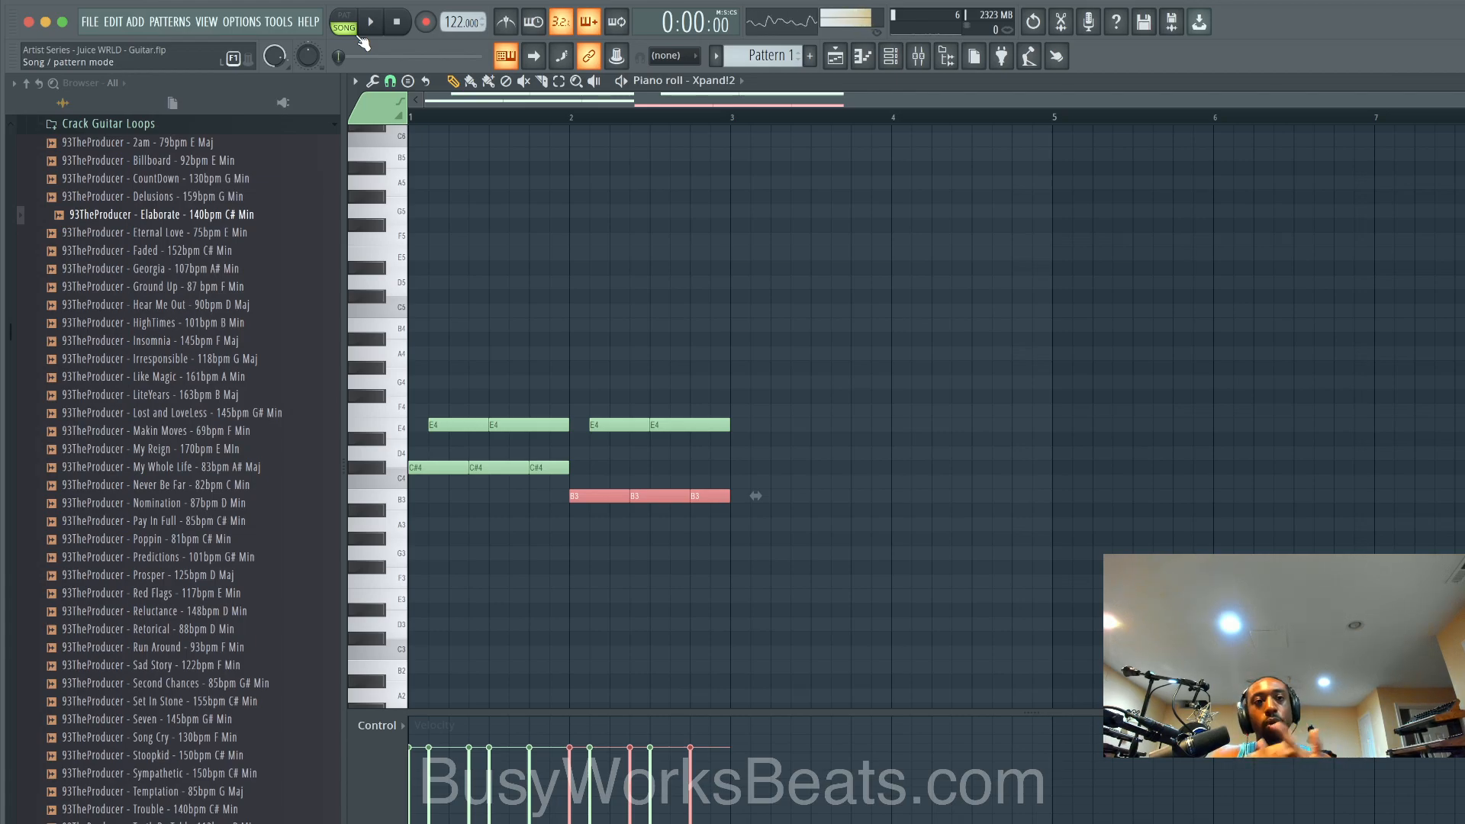
pyautogui.press('space')
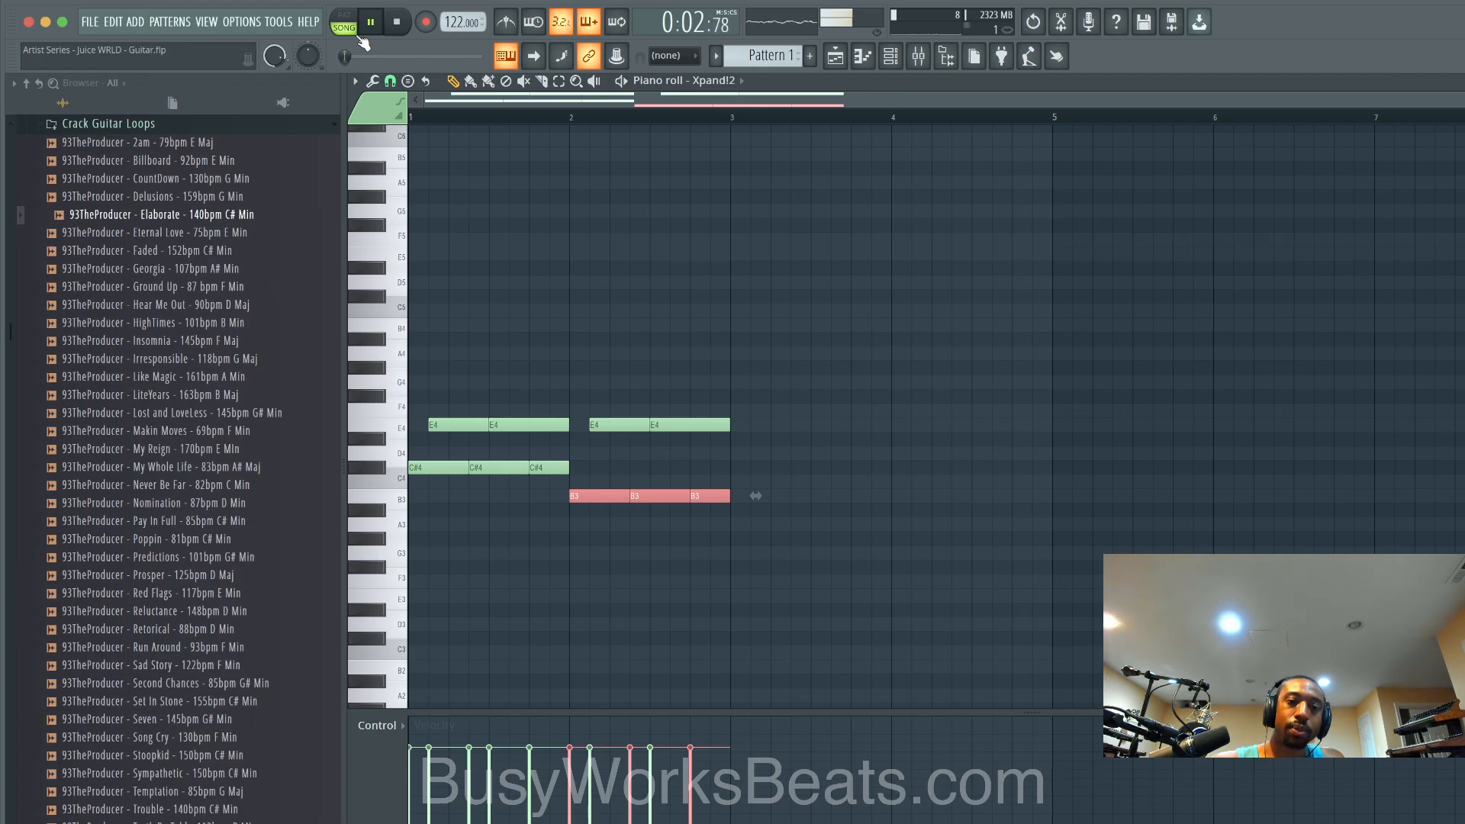
pyautogui.press('space')
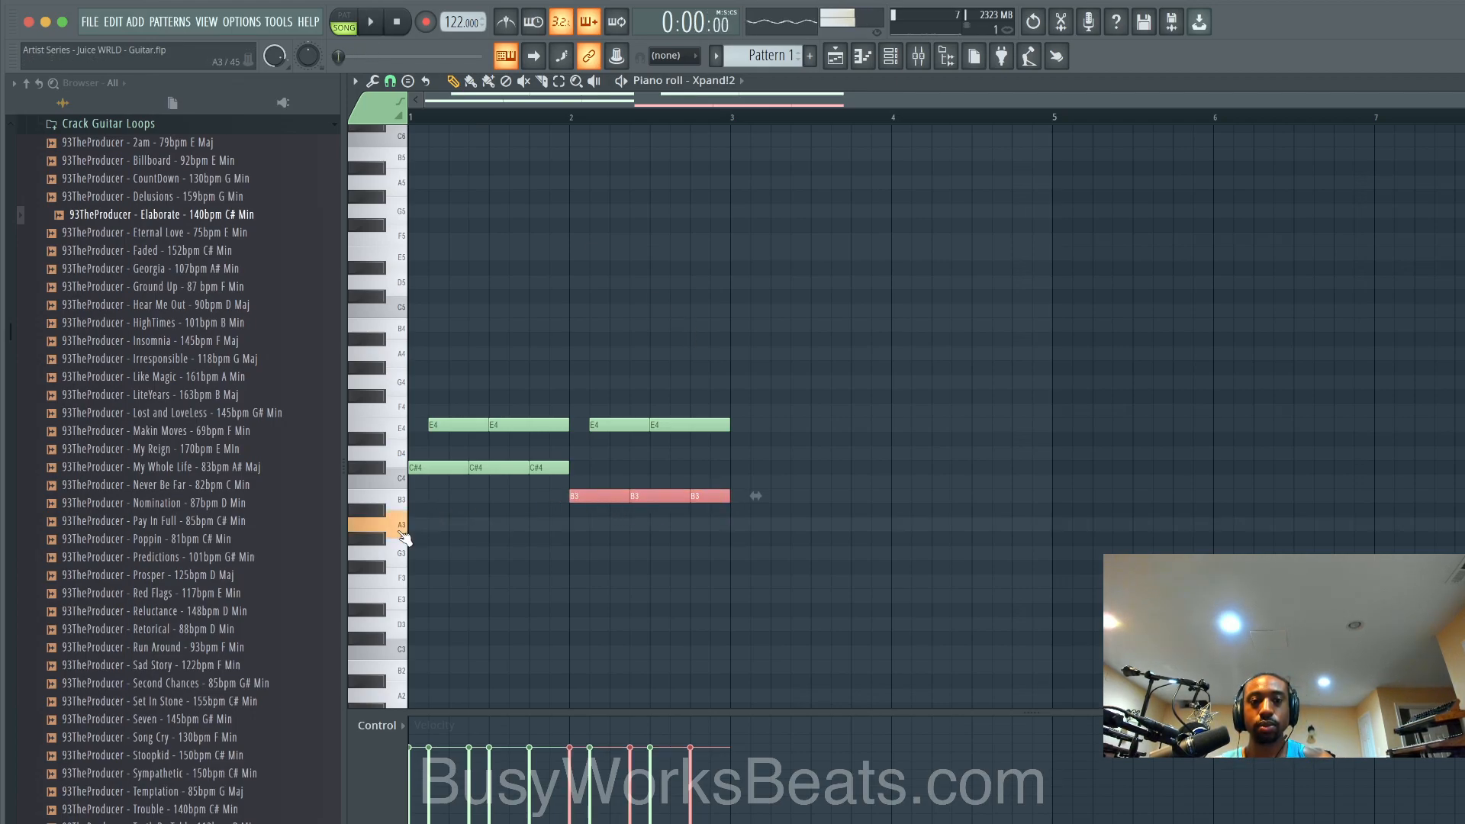
# Step: Duplicate the three B3 notes from bar 2 into bar 3 as A3, and listen to the reference loop
pyautogui.moveTo(600, 497); pyautogui.dragTo(756, 532)
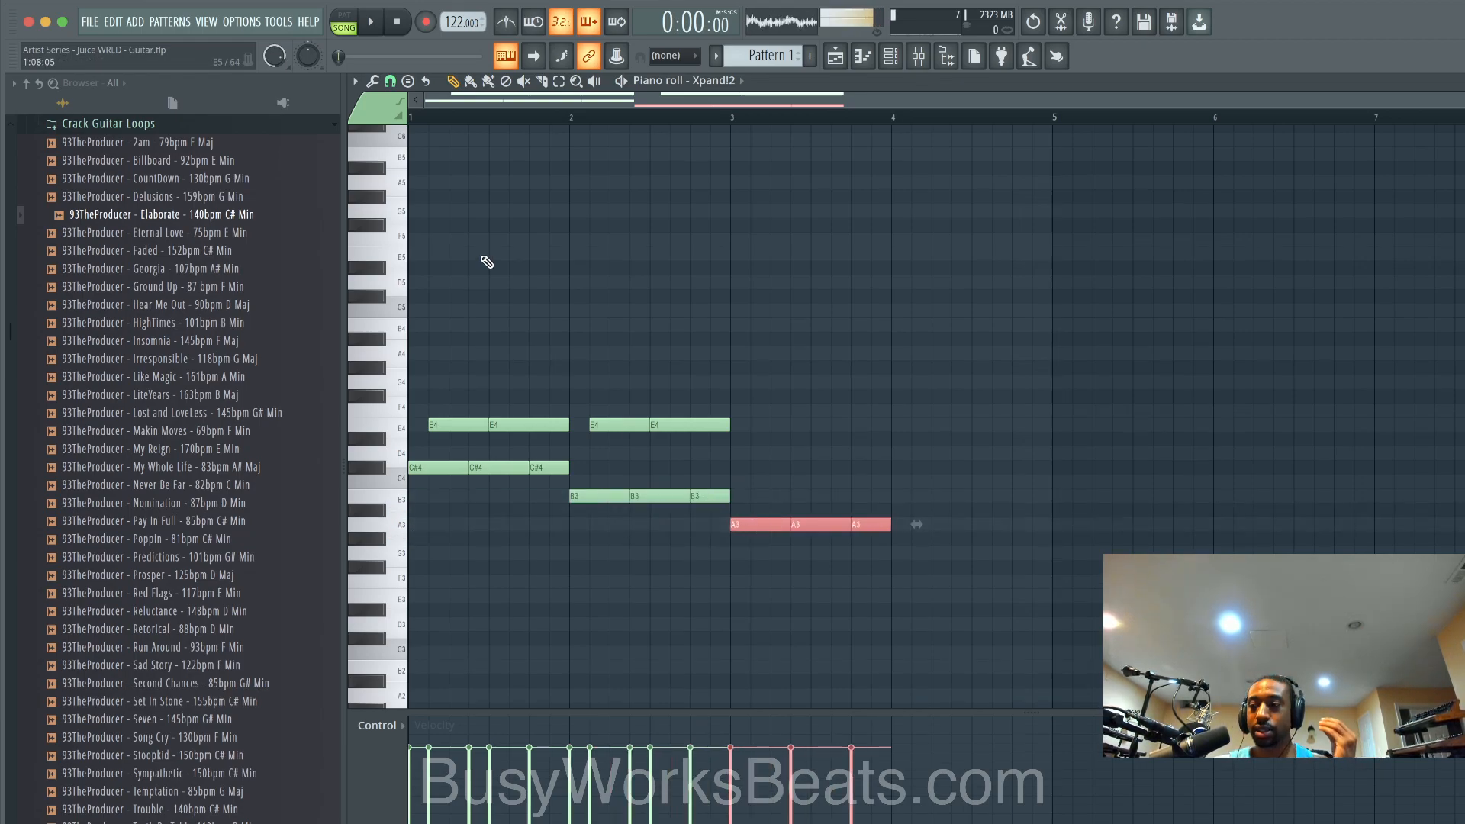
pyautogui.press('space')
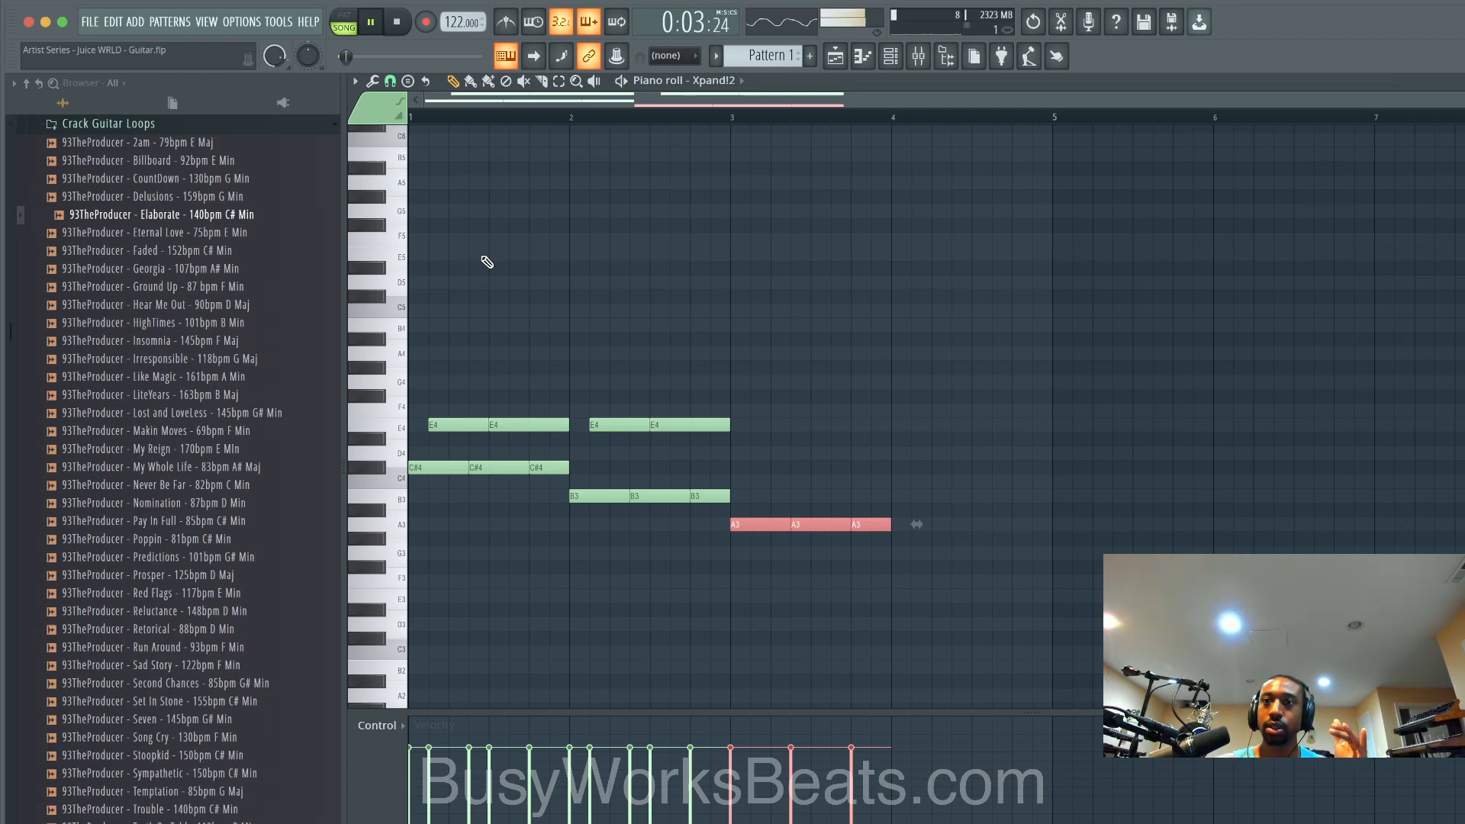
pyautogui.press('space')
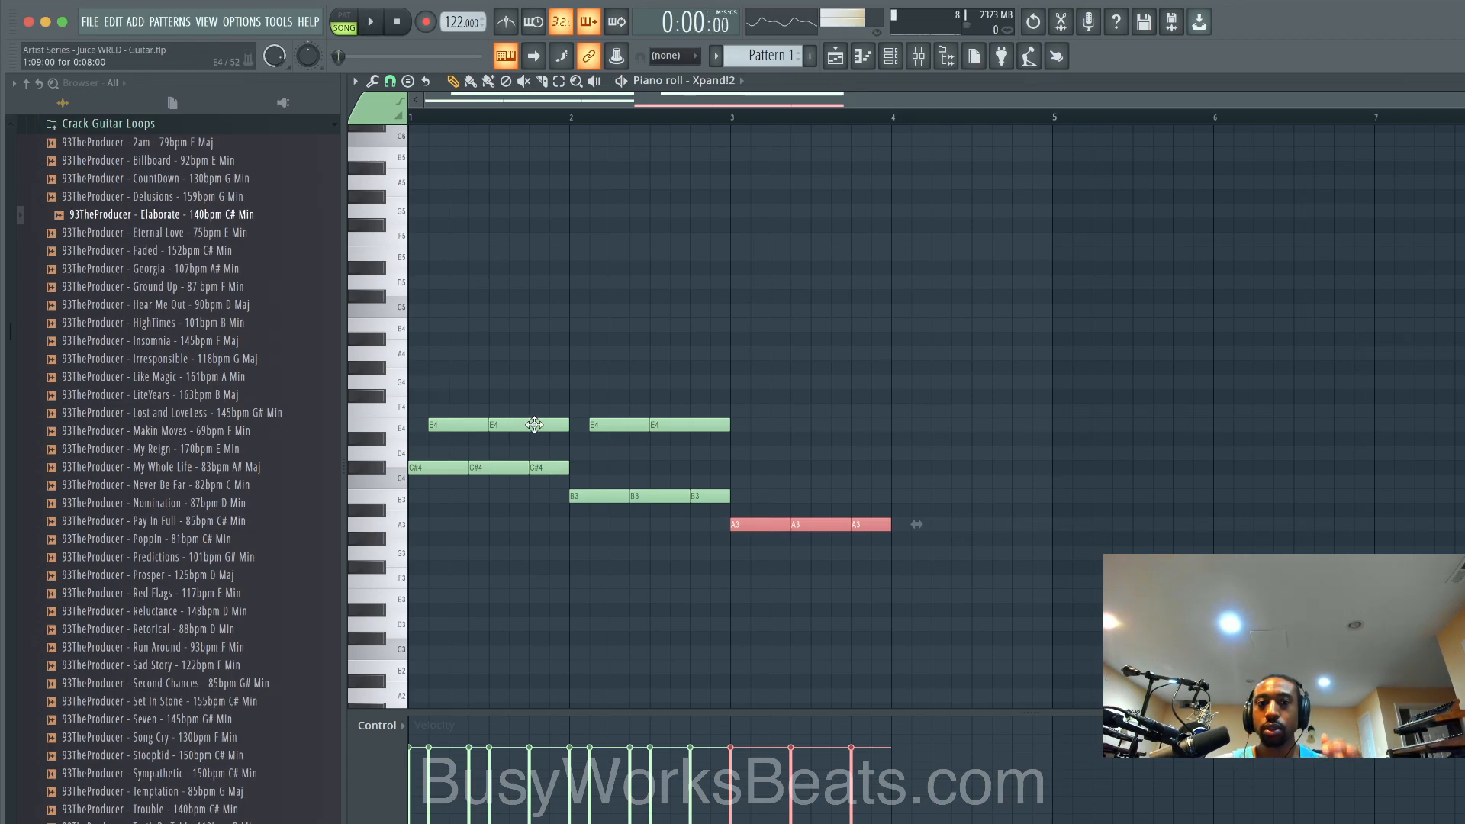
# Step: Copy the two E4 notes from bar 2 to the start of bar 3 as C#4, and extend the second to end at bar 4
pyautogui.moveTo(725, 441); pyautogui.dragTo(747, 468)
pyautogui.press('space')
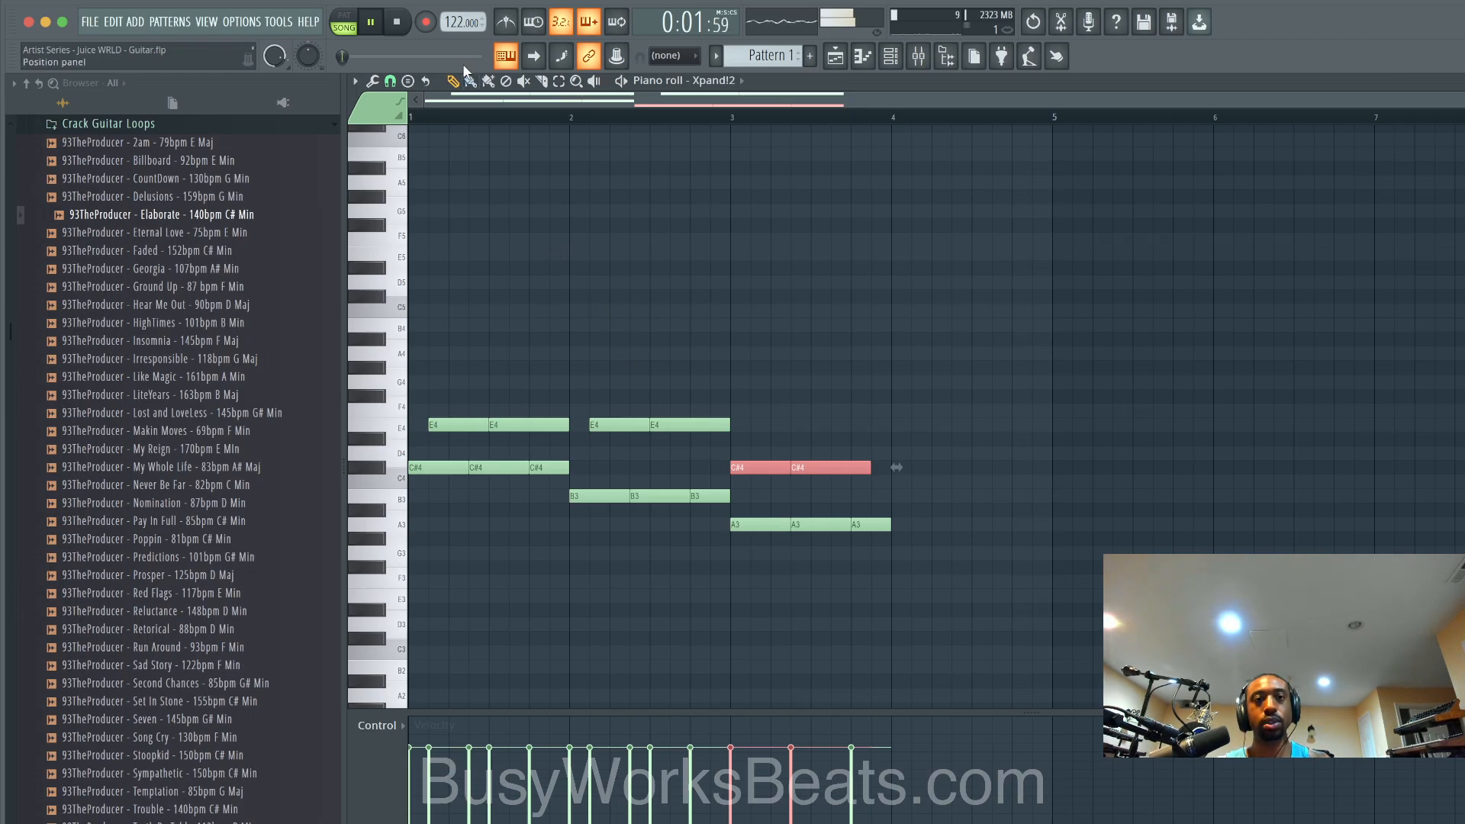
pyautogui.click(749, 319)
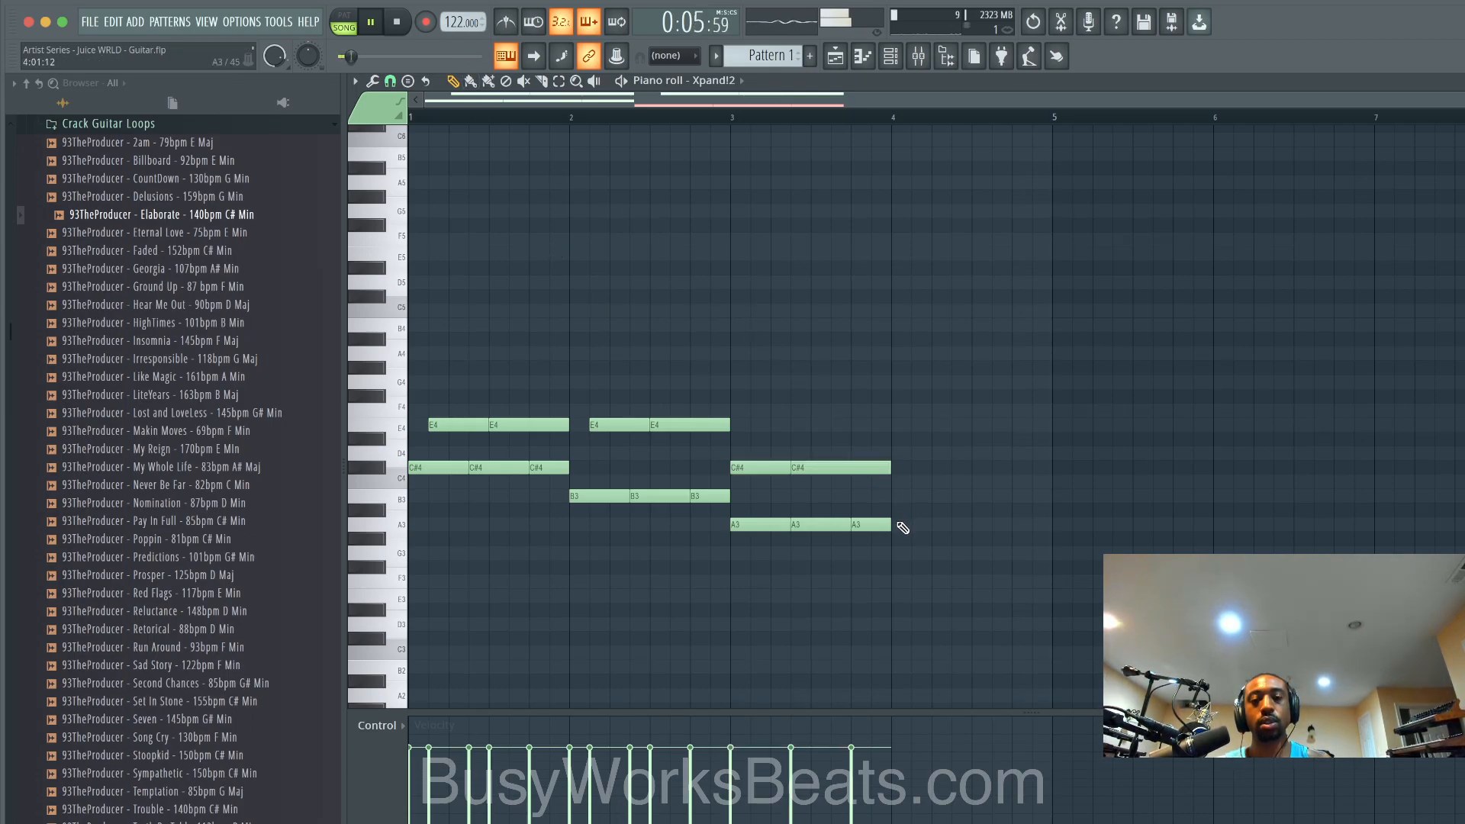
# Step: Duplicate all the bar 3 notes into bar 4 and play the result in pattern mode
pyautogui.moveTo(900, 527); pyautogui.dragTo(929, 467)
pyautogui.press('space')
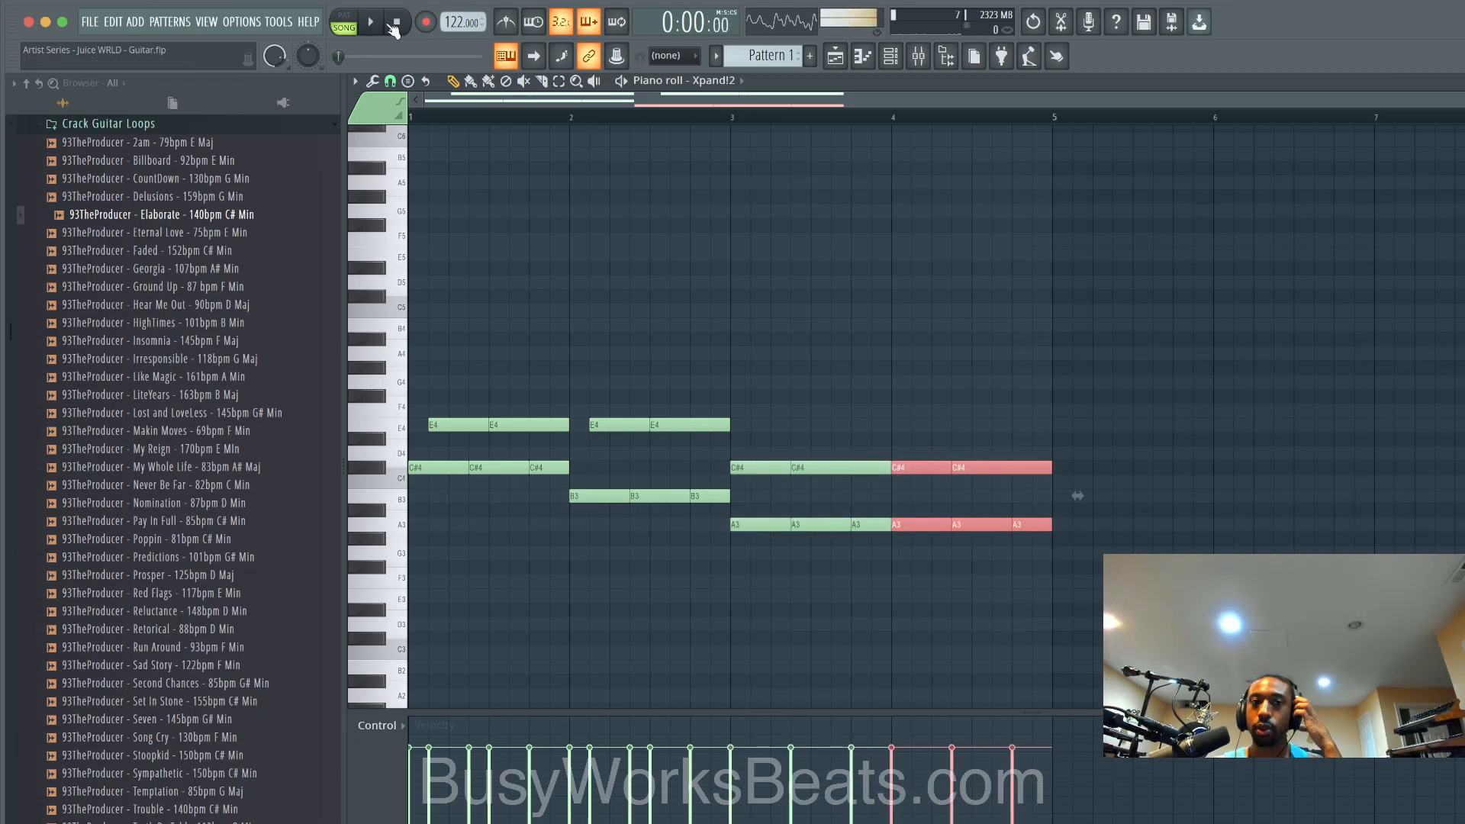
pyautogui.press('space')
pyautogui.click(350, 16)
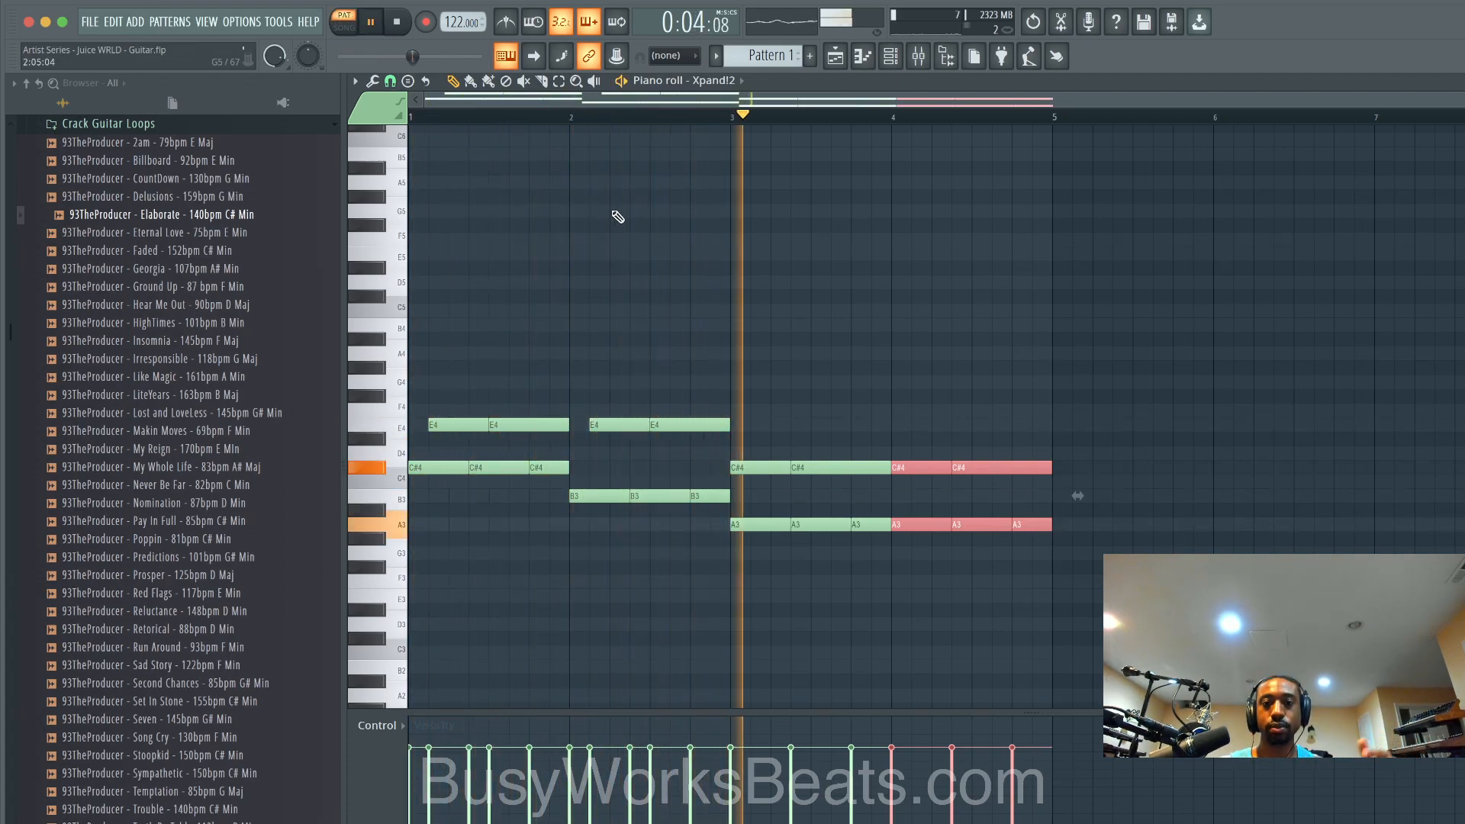
# Step: Shift the four C#4 notes in bars 3 and 4 two steps later, and trim the second in each bar to end at the bar line
pyautogui.moveTo(780, 463); pyautogui.dragTo(982, 470)
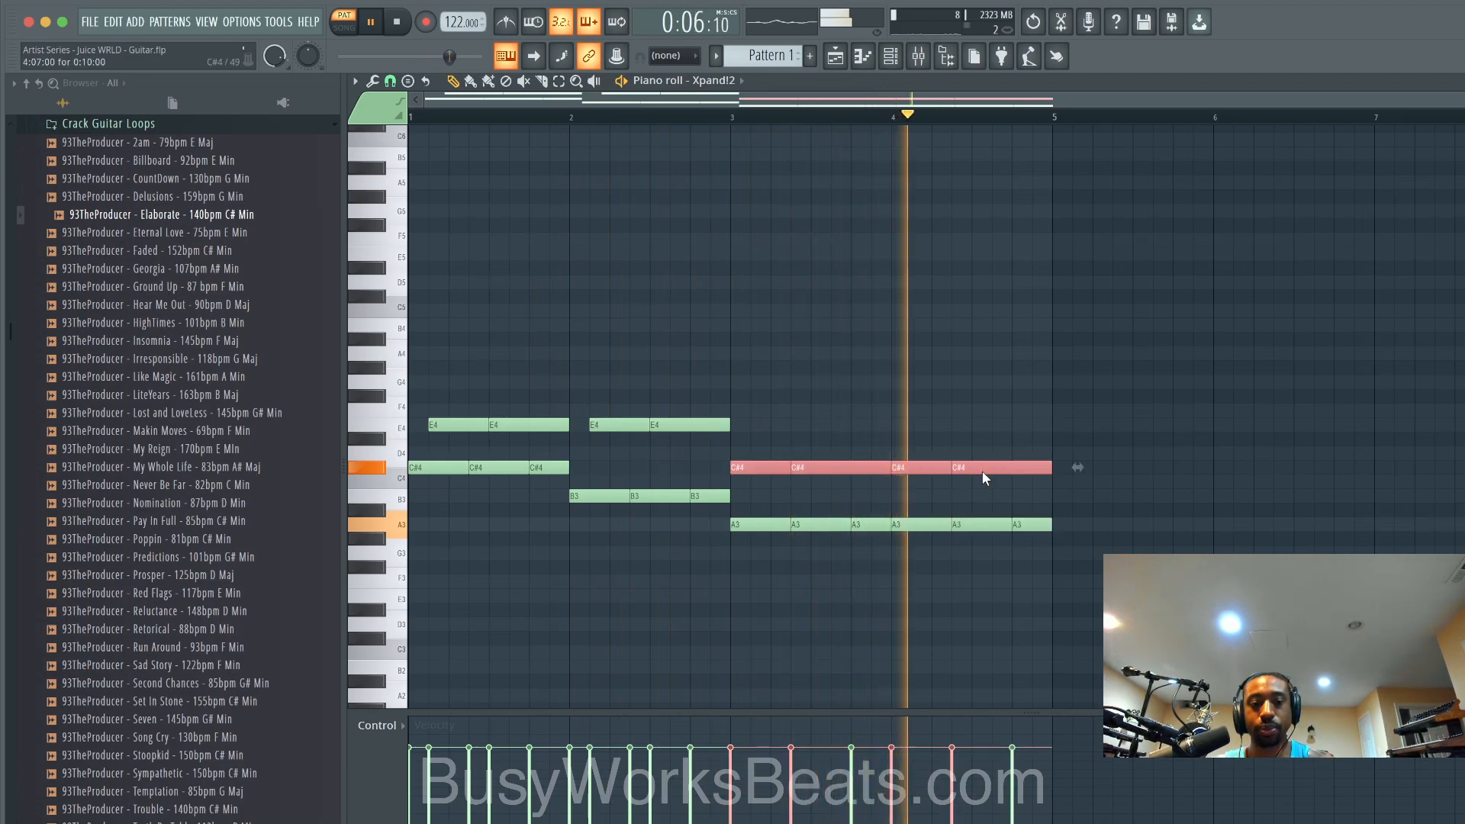
pyautogui.moveTo(816, 466); pyautogui.dragTo(836, 467)
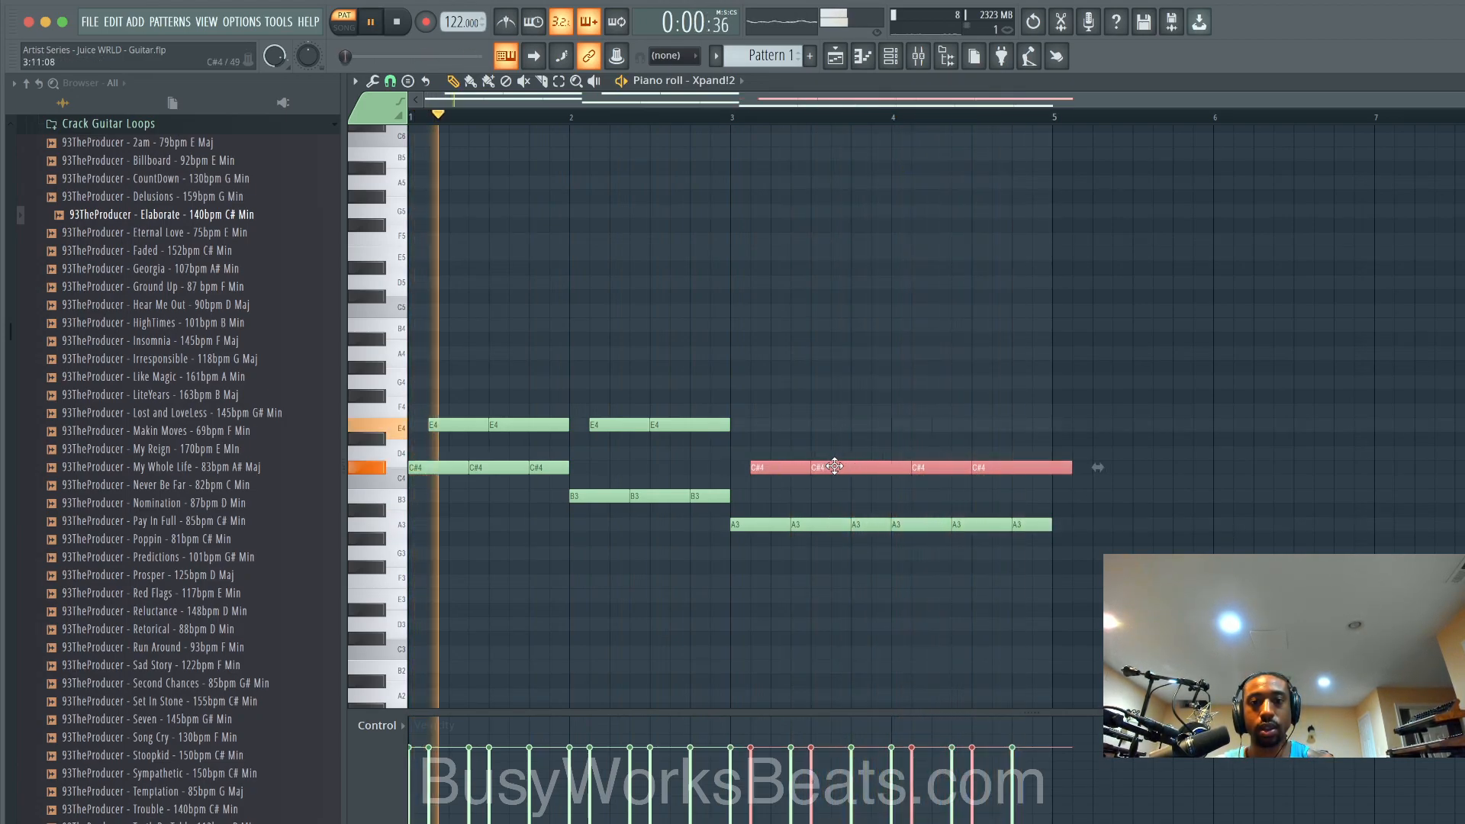
pyautogui.click(992, 467)
pyautogui.keyDown('ctrl'); pyautogui.click(847, 467); pyautogui.keyUp('ctrl')
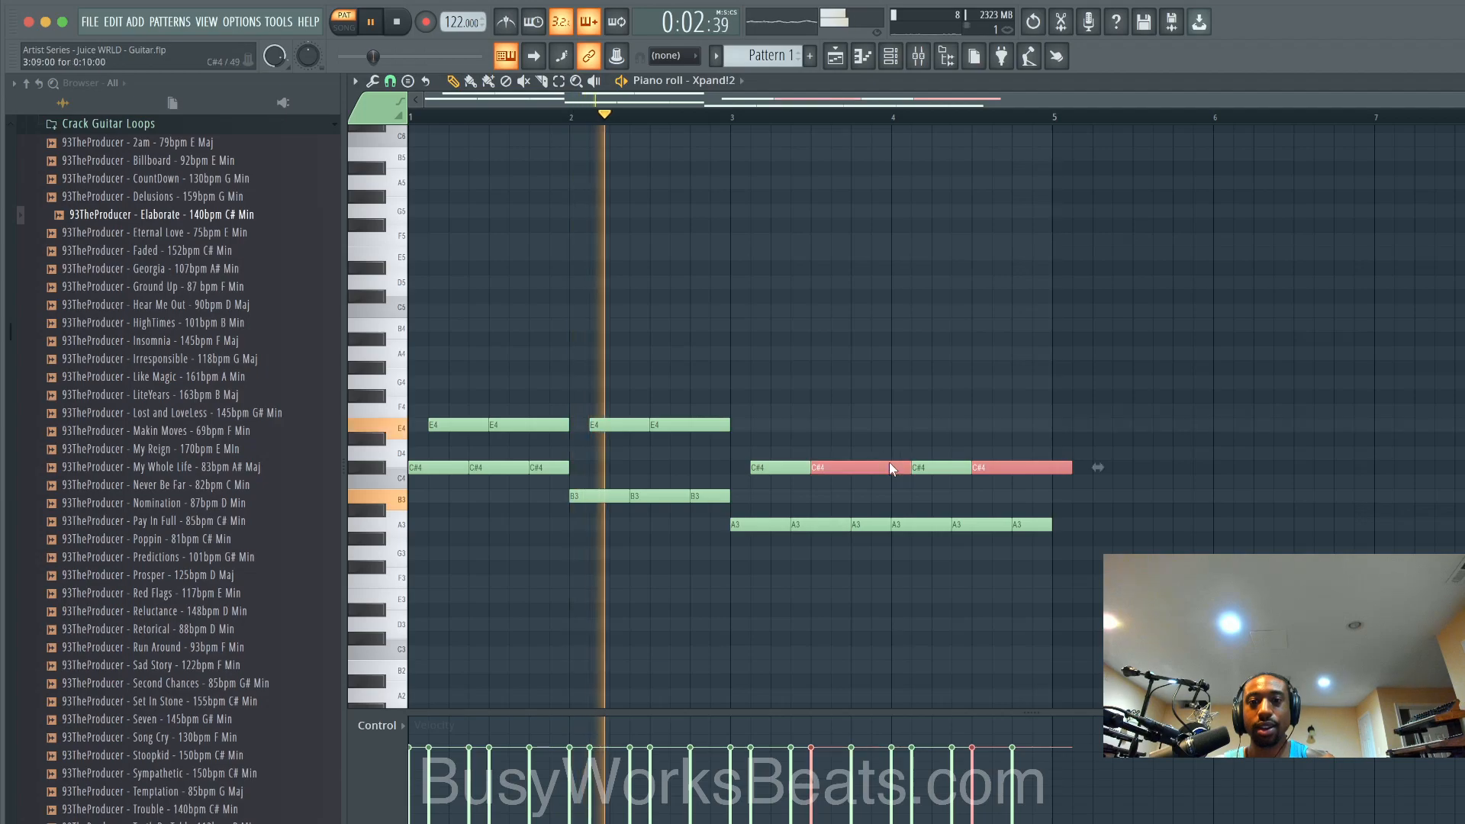
pyautogui.moveTo(910, 467); pyautogui.dragTo(890, 467)
pyautogui.click(908, 437)
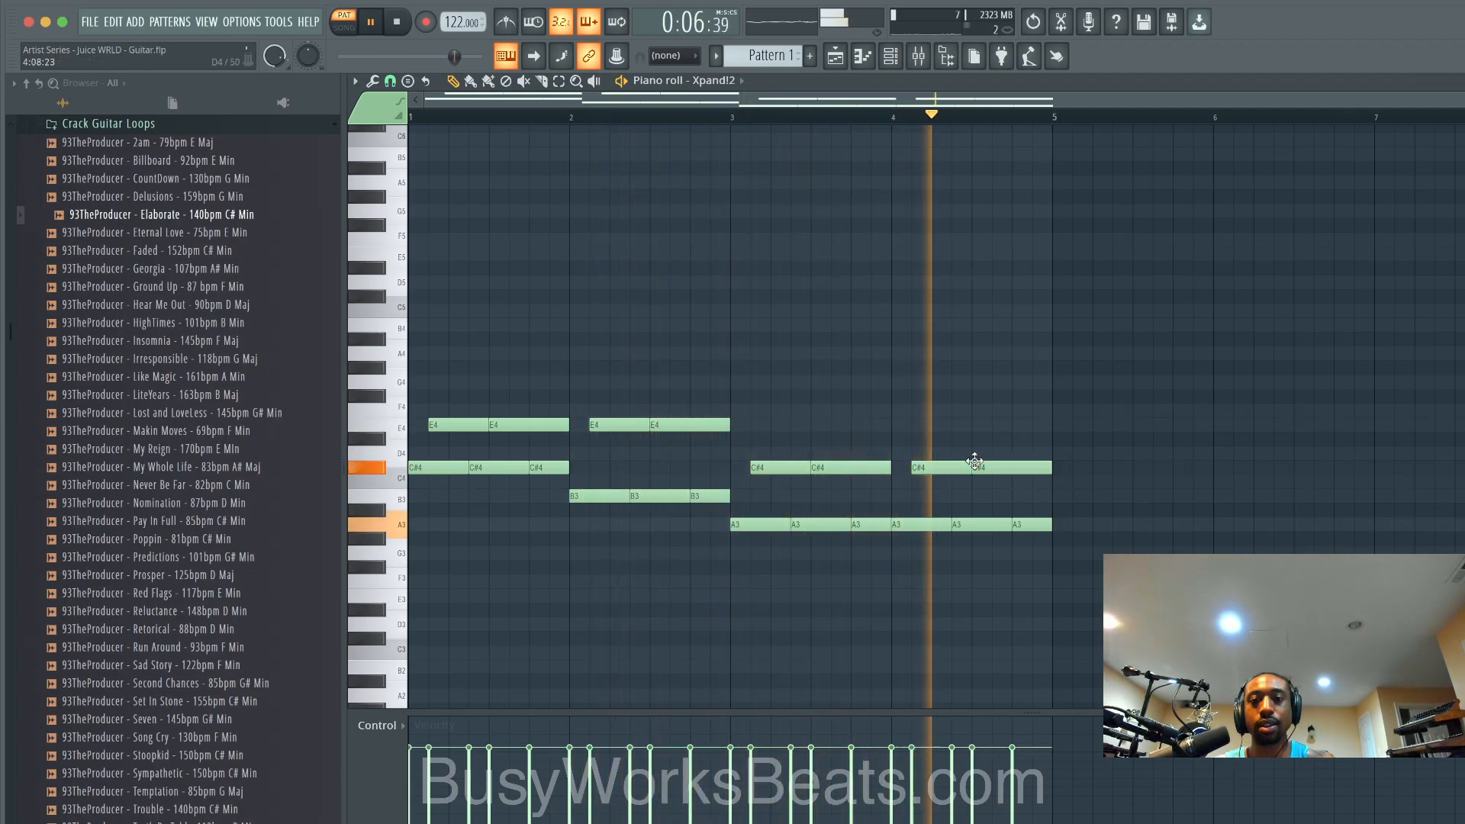
# Step: Stop the four-bar pattern and play the reference guitar loop in song mode for comparison
pyautogui.press('space')
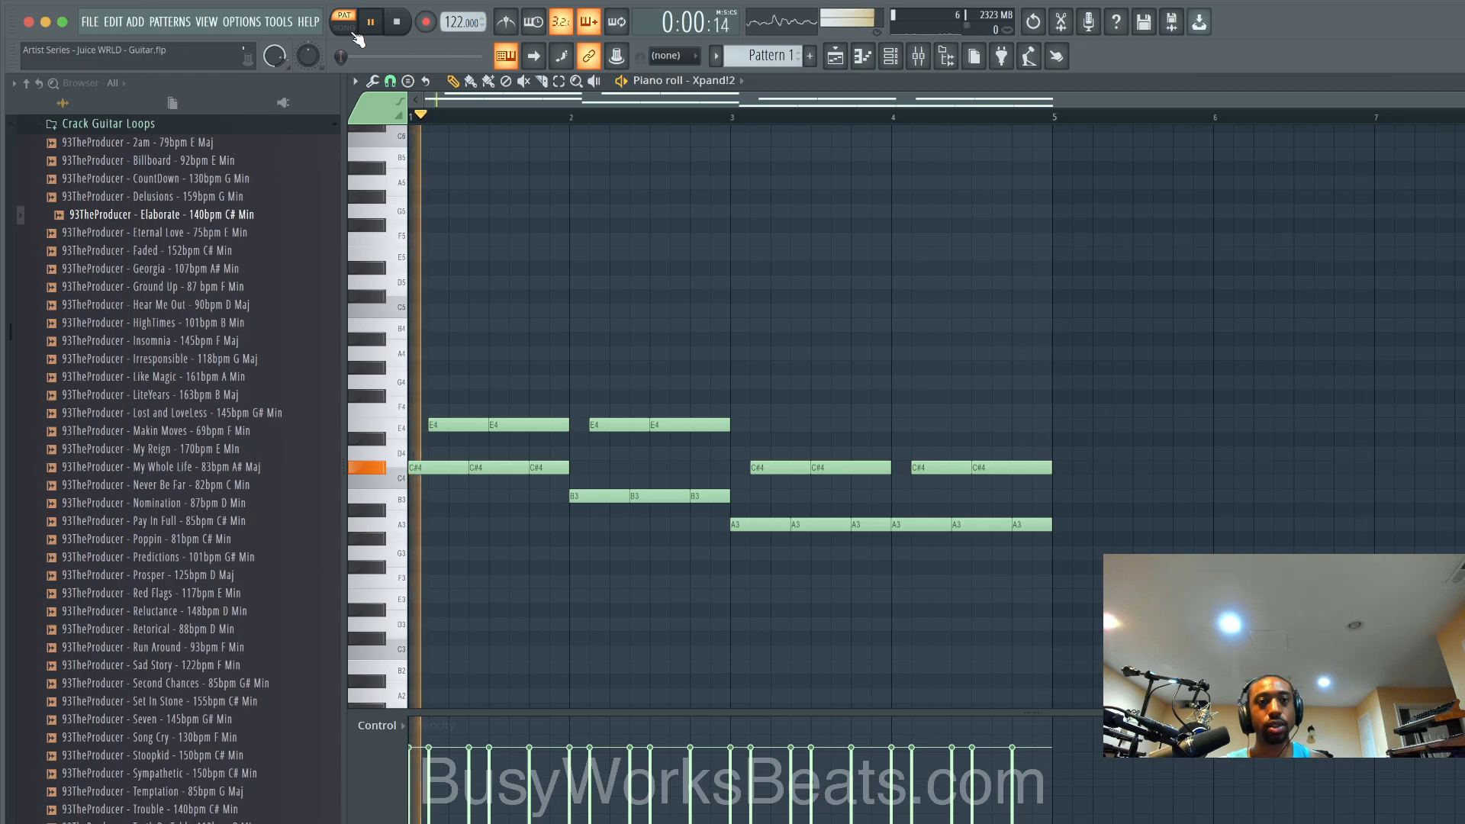
pyautogui.click(343, 28)
pyautogui.press('space')
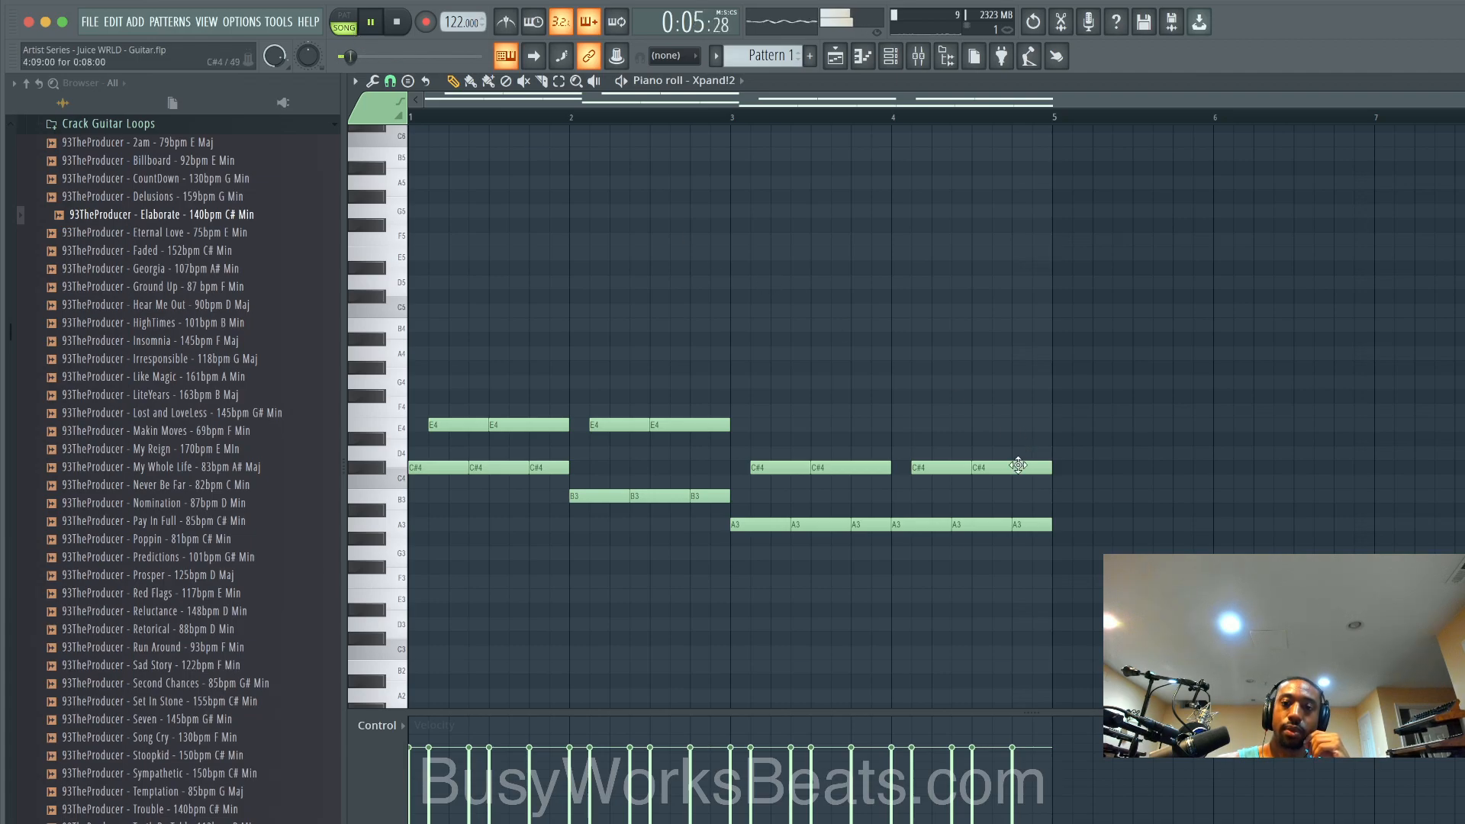
pyautogui.press('space')
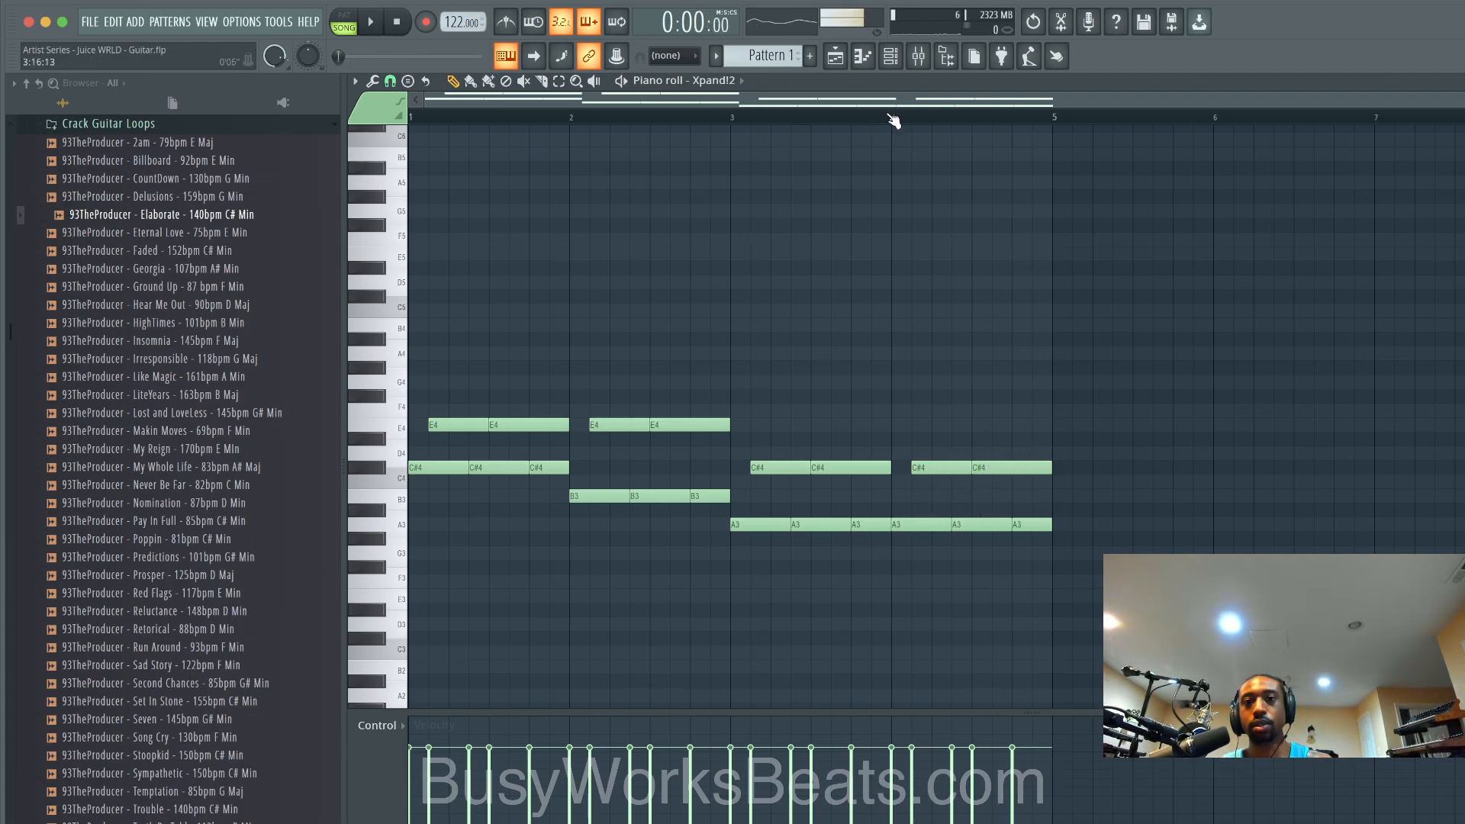
# Step: Open the playlist and play bar 3 of the reference guitar loop as a looped selection
pyautogui.click(830, 56)
pyautogui.scroll(4, 695, 124)
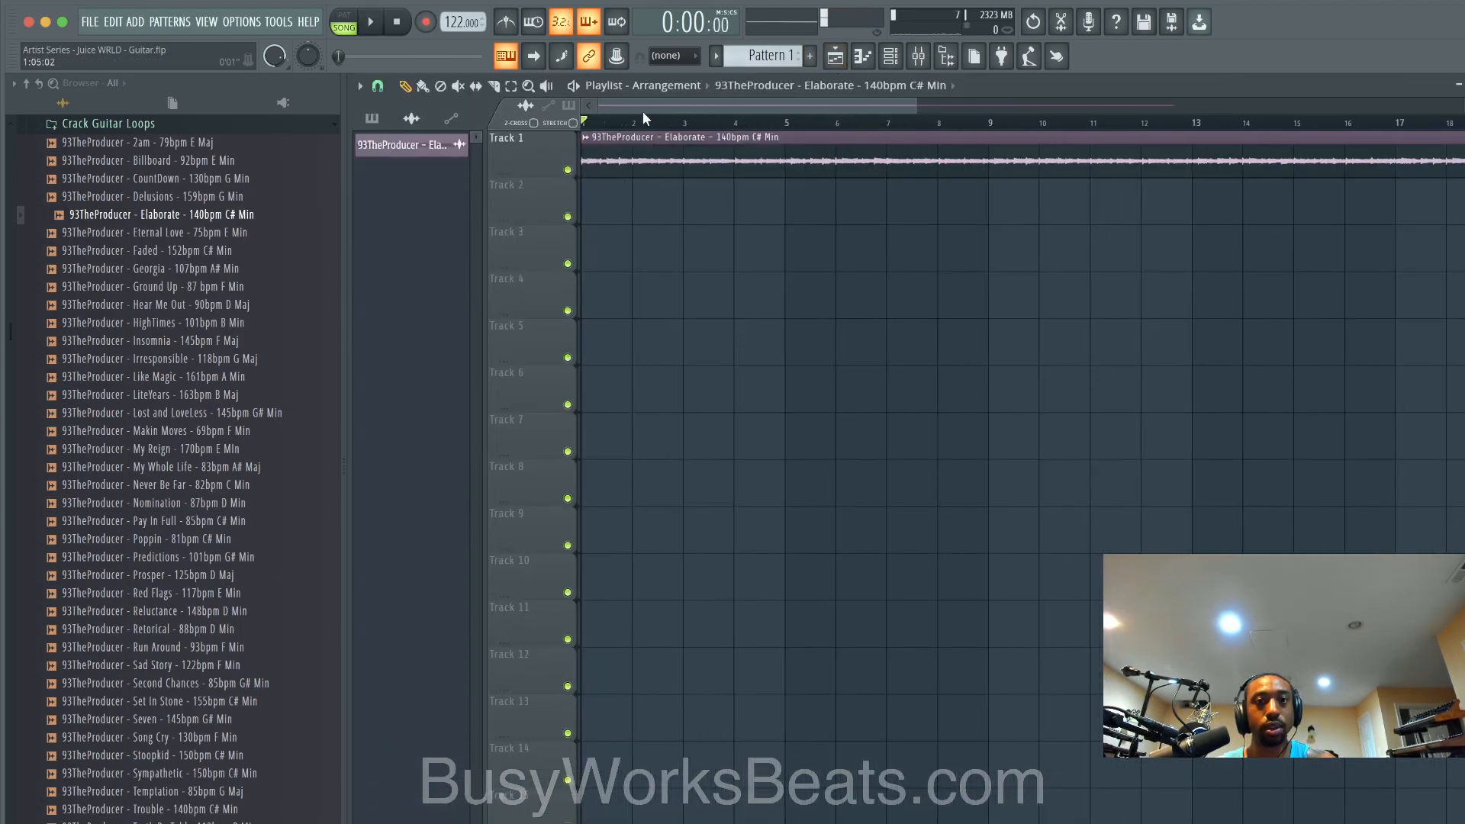
pyautogui.click(694, 124)
pyautogui.press('F6')
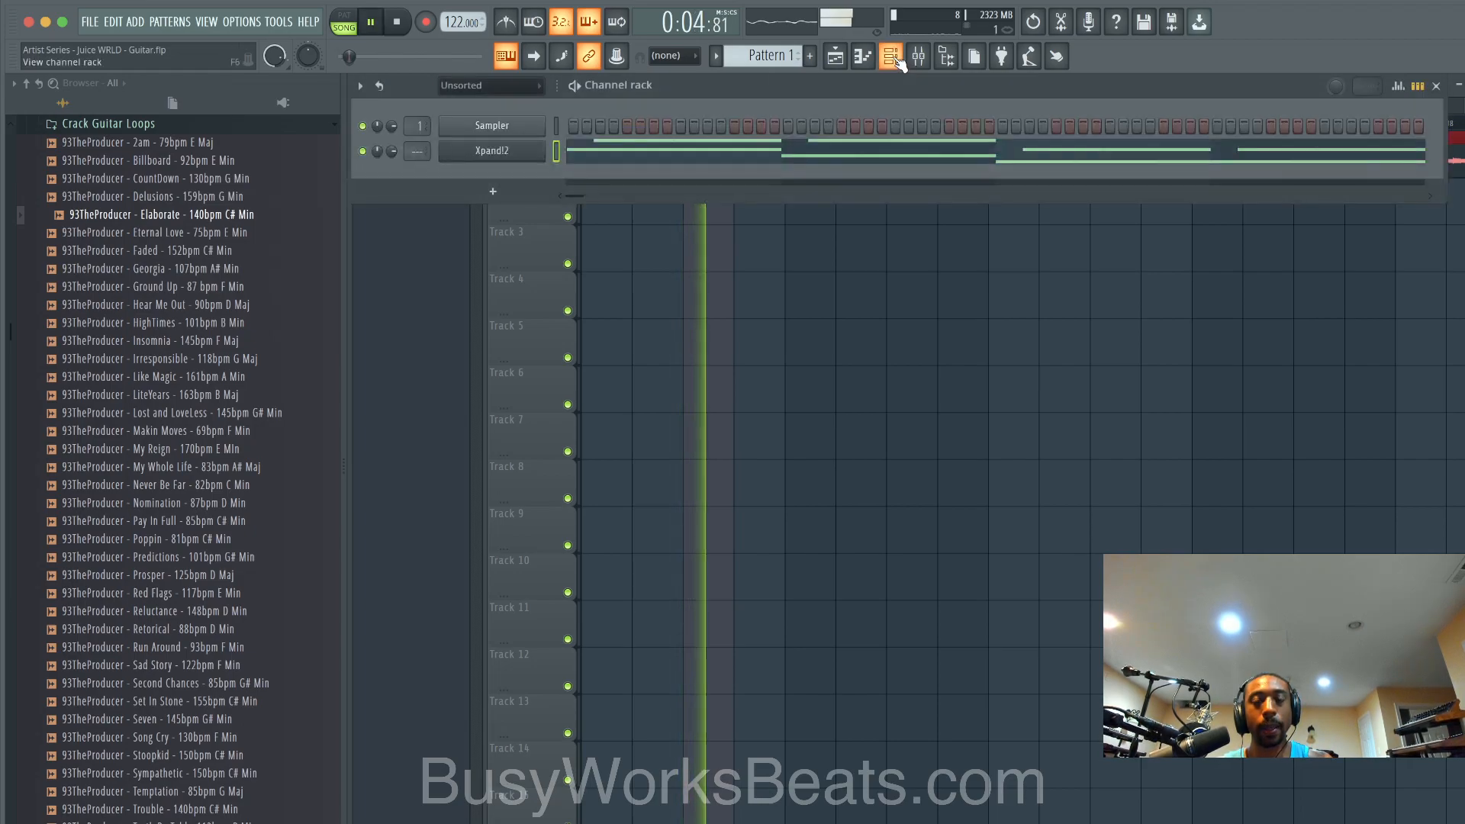
pyautogui.press('F6')
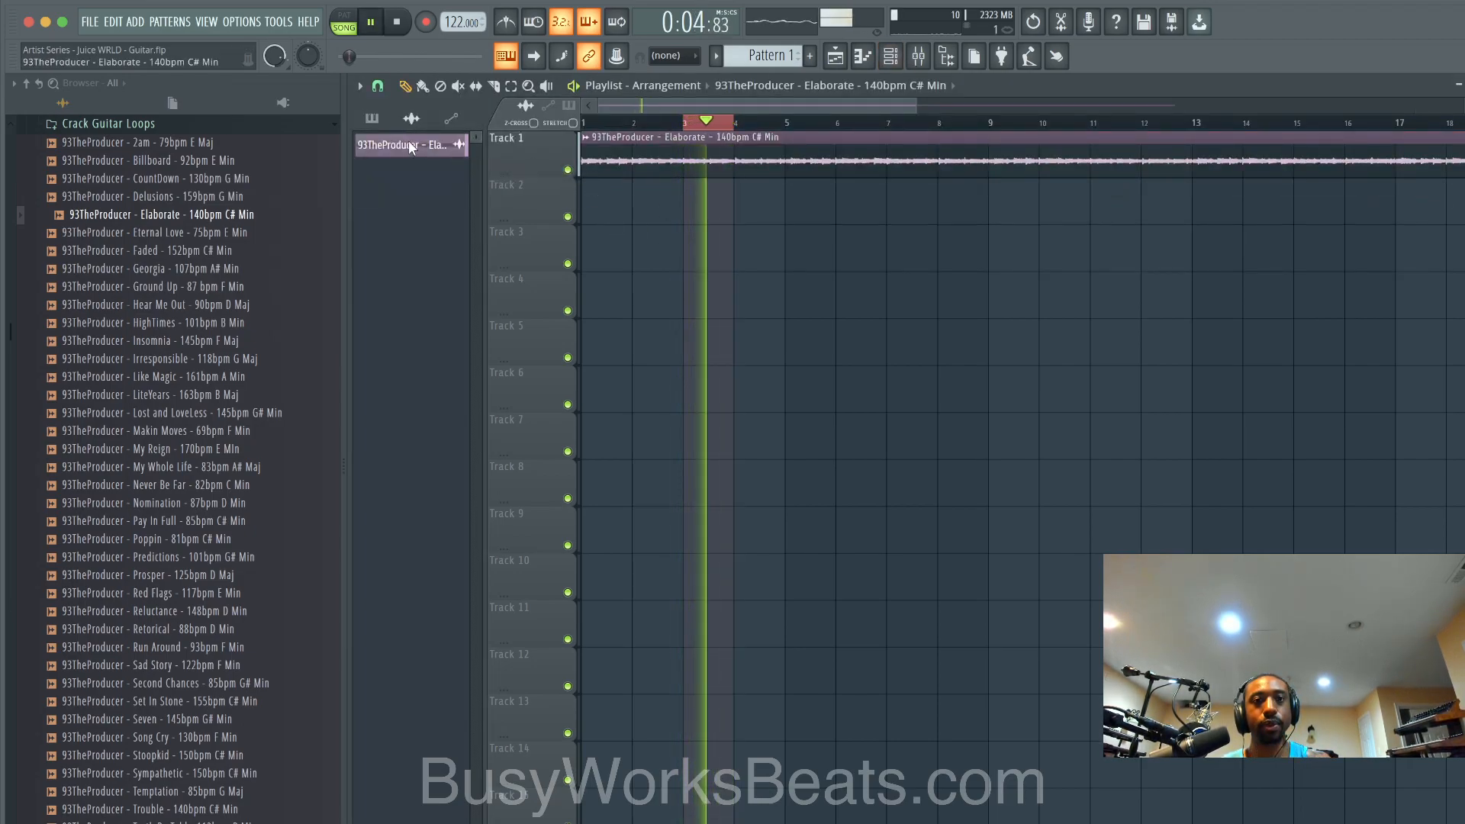
pyautogui.press('space')
# Step: Place Pattern 1 at bar 1 of track 2, and reopen the Xpand!2 piano roll with bar 4 looping
pyautogui.moveTo(398, 144); pyautogui.dragTo(589, 204)
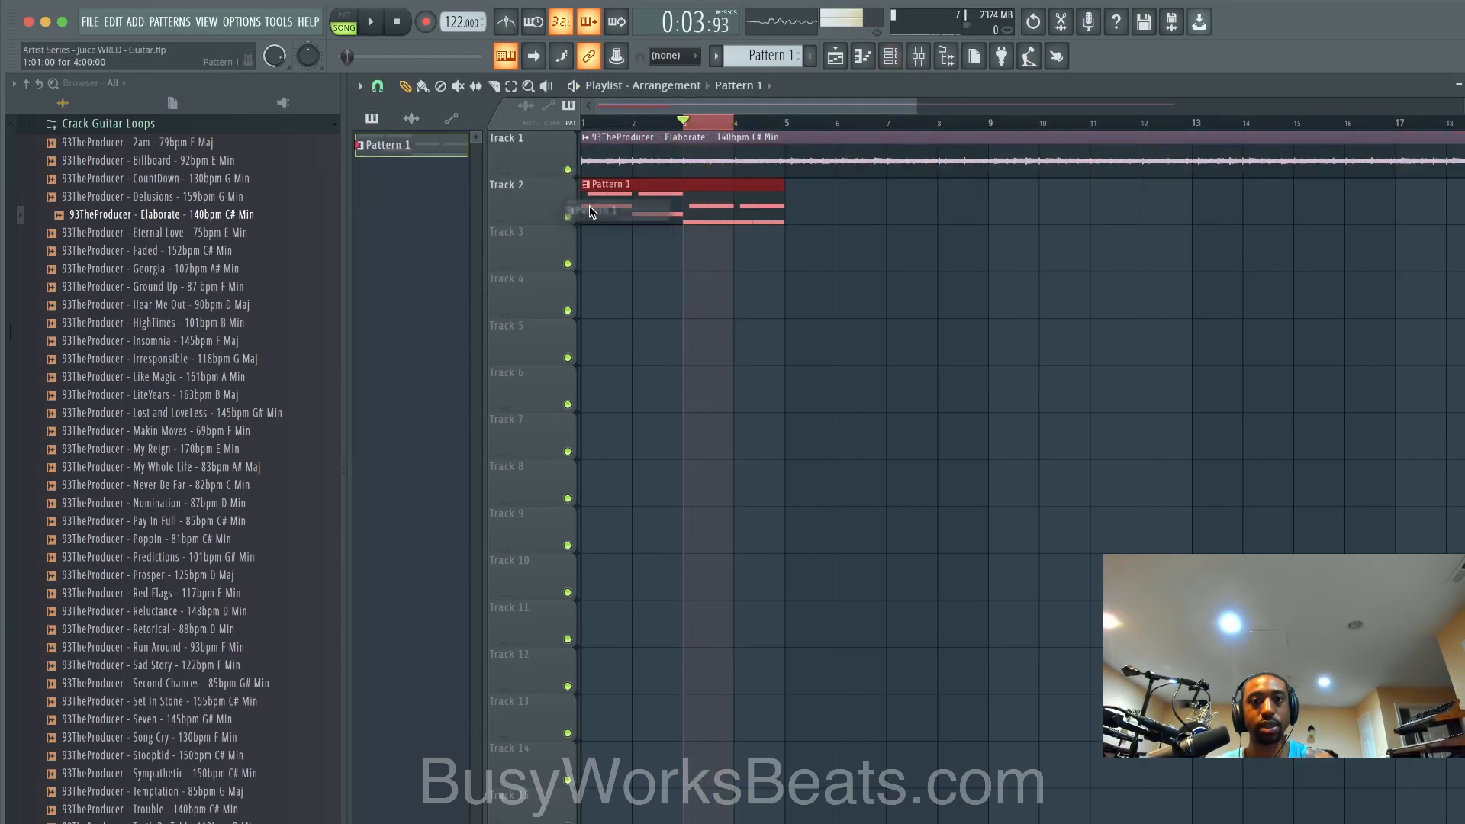
pyautogui.press('space')
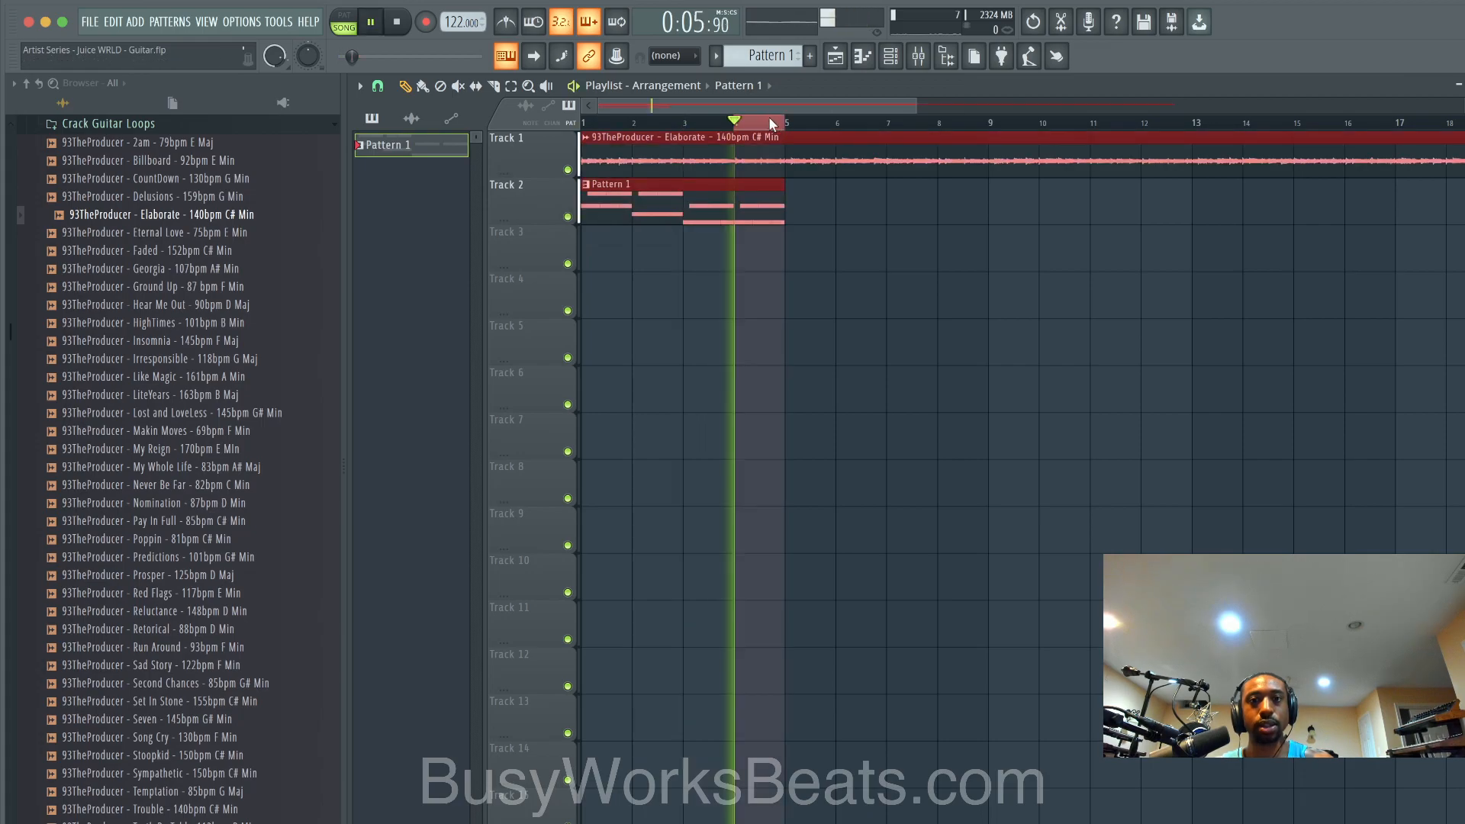
pyautogui.click(897, 63)
pyautogui.click(824, 152)
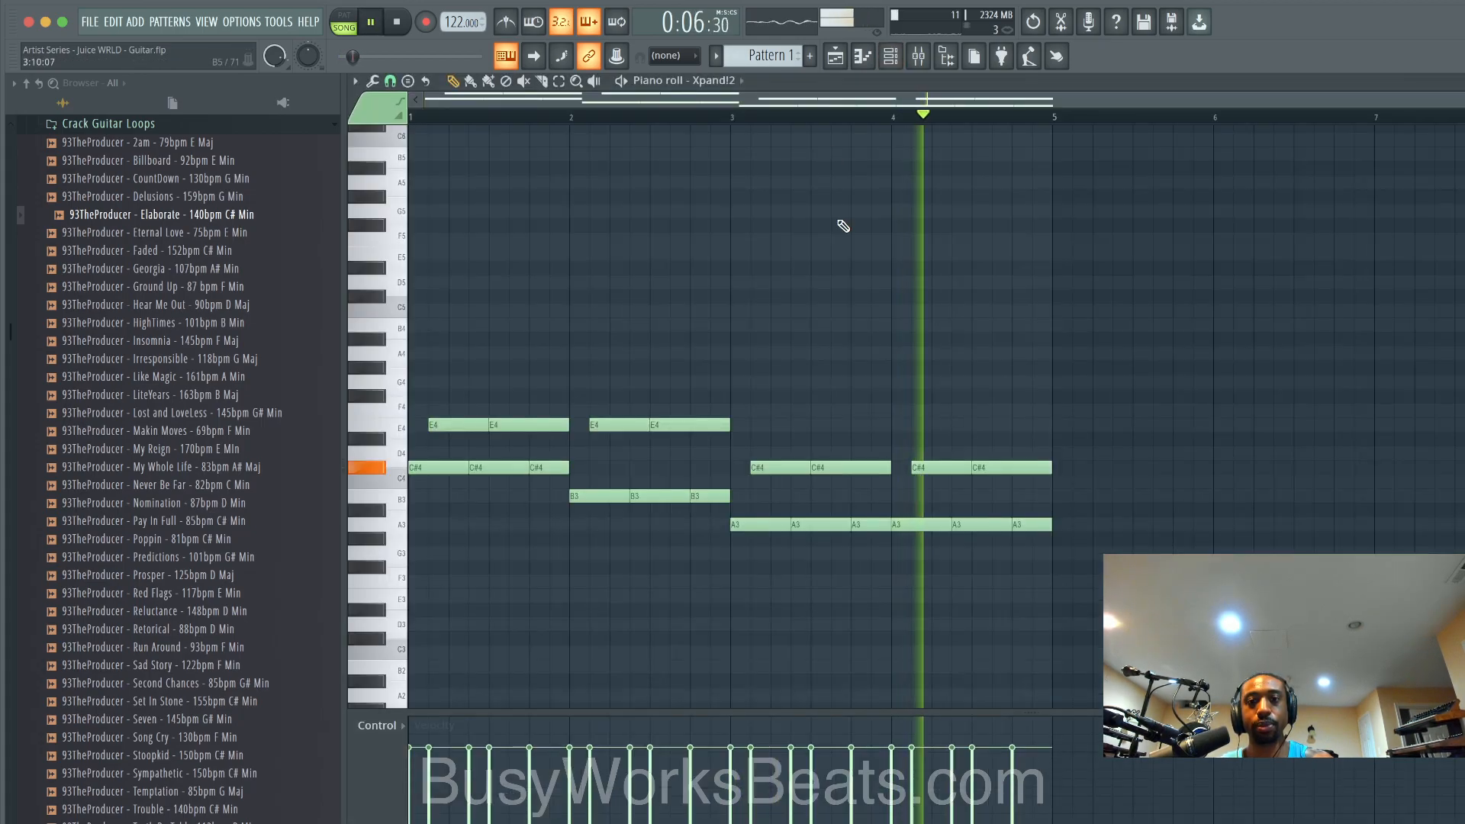
pyautogui.rightClick(980, 524)
pyautogui.hotkey('ctrl', 'z')
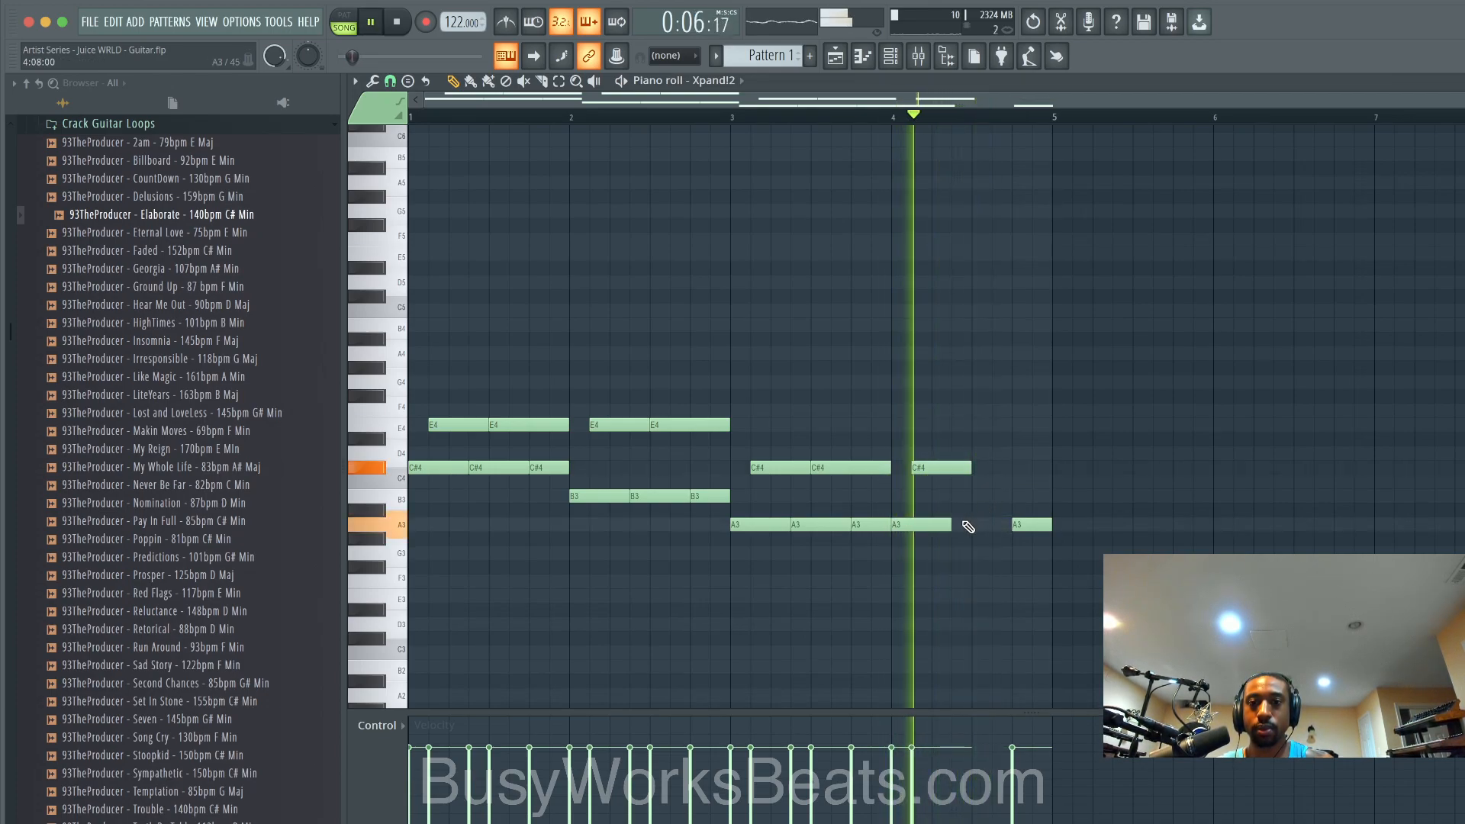
pyautogui.press('space')
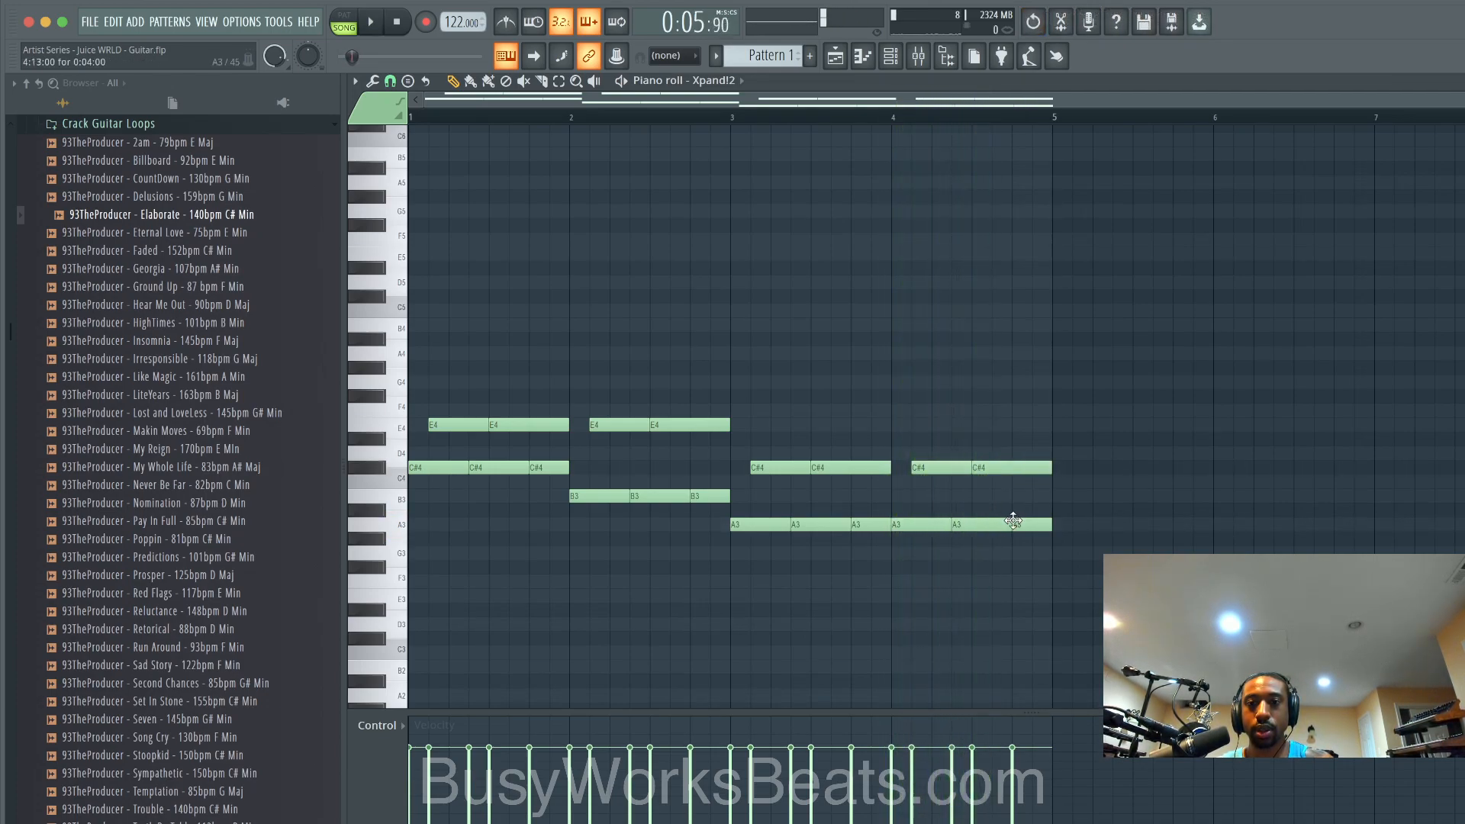
# Step: In bar 4, make the last A3 a four-step note starting on step 9, and move the last C#4 to D#4 on step 11
pyautogui.rightClick(1031, 524)
pyautogui.moveTo(1009, 467)
pyautogui.mouseDown()
pyautogui.moveTo(1024, 467)
pyautogui.moveTo(1017, 440)
pyautogui.mouseUp()
pyautogui.press('space')
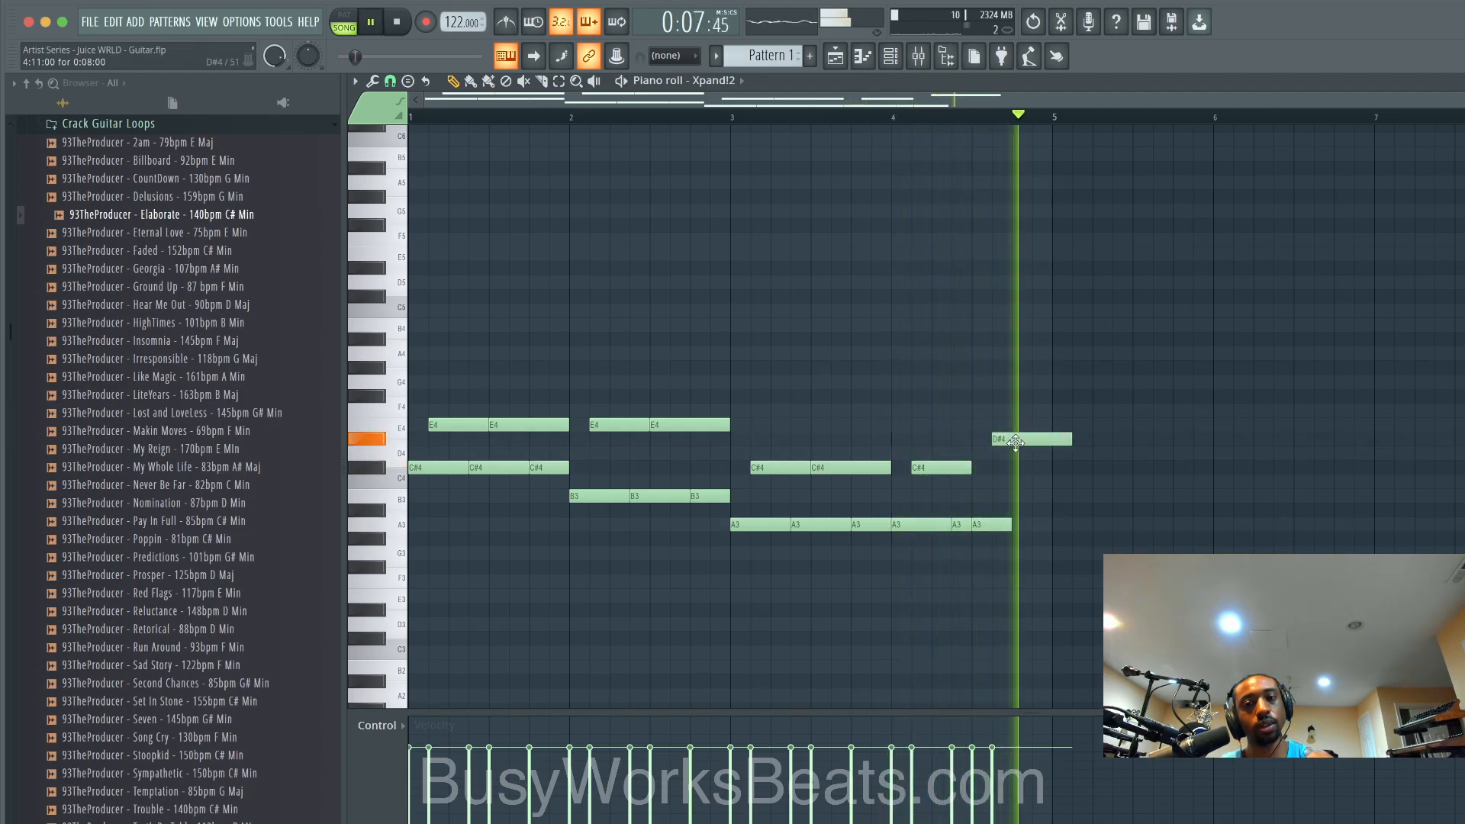
pyautogui.press('space')
# Step: Raise the A3 note on step 9 of bar 4 to B3 and play the looped bar
pyautogui.moveTo(983, 525); pyautogui.dragTo(988, 486)
pyautogui.press('space')
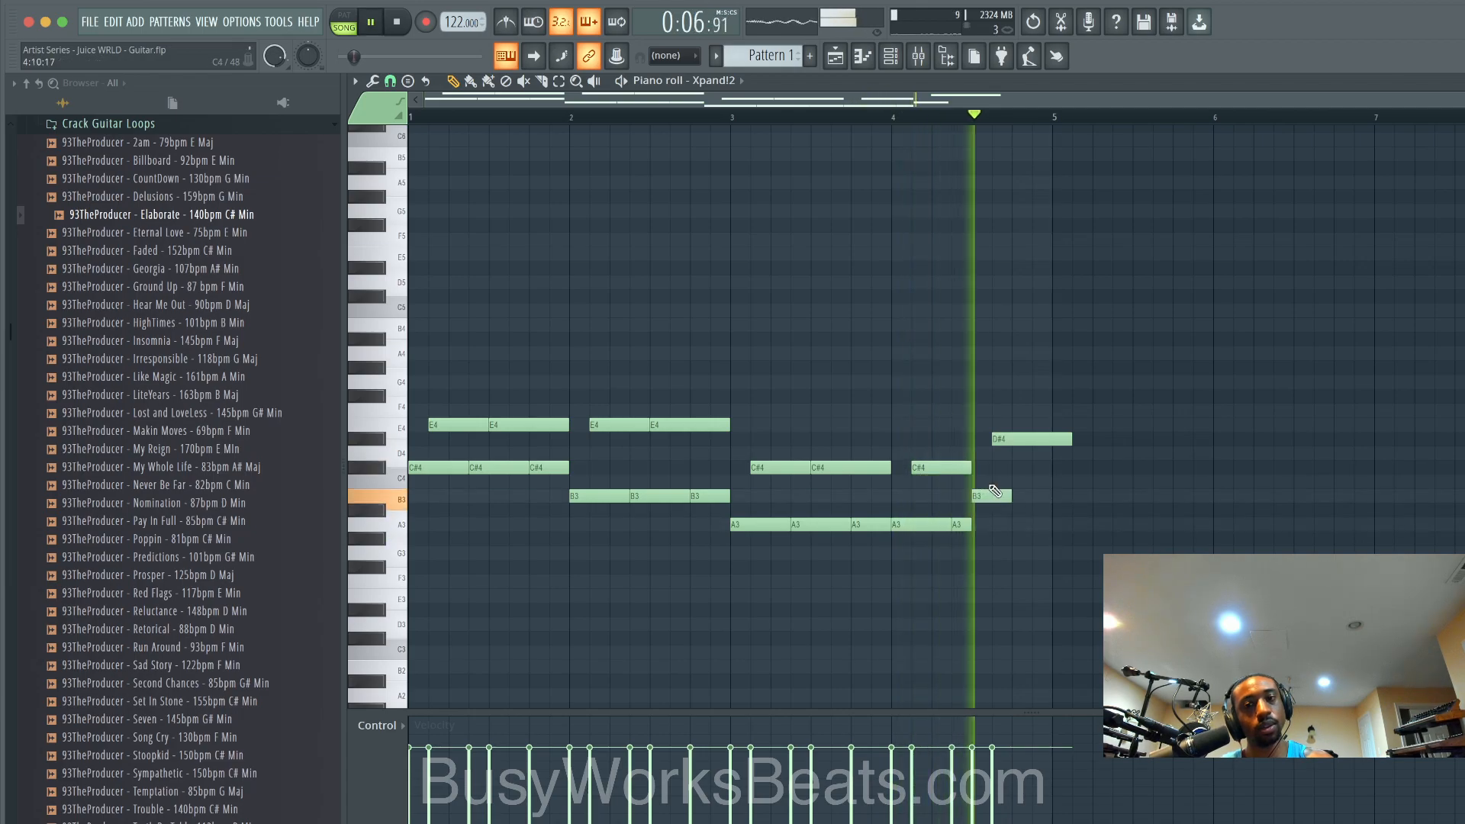
pyautogui.press('space')
# Step: Shorten the D#4 in bar 4 to four steps, add a two-step B3 on step 15, and play the looped bar
pyautogui.moveTo(1067, 439); pyautogui.dragTo(1031, 440)
pyautogui.moveTo(1036, 525); pyautogui.dragTo(1051, 496)
pyautogui.press('space')
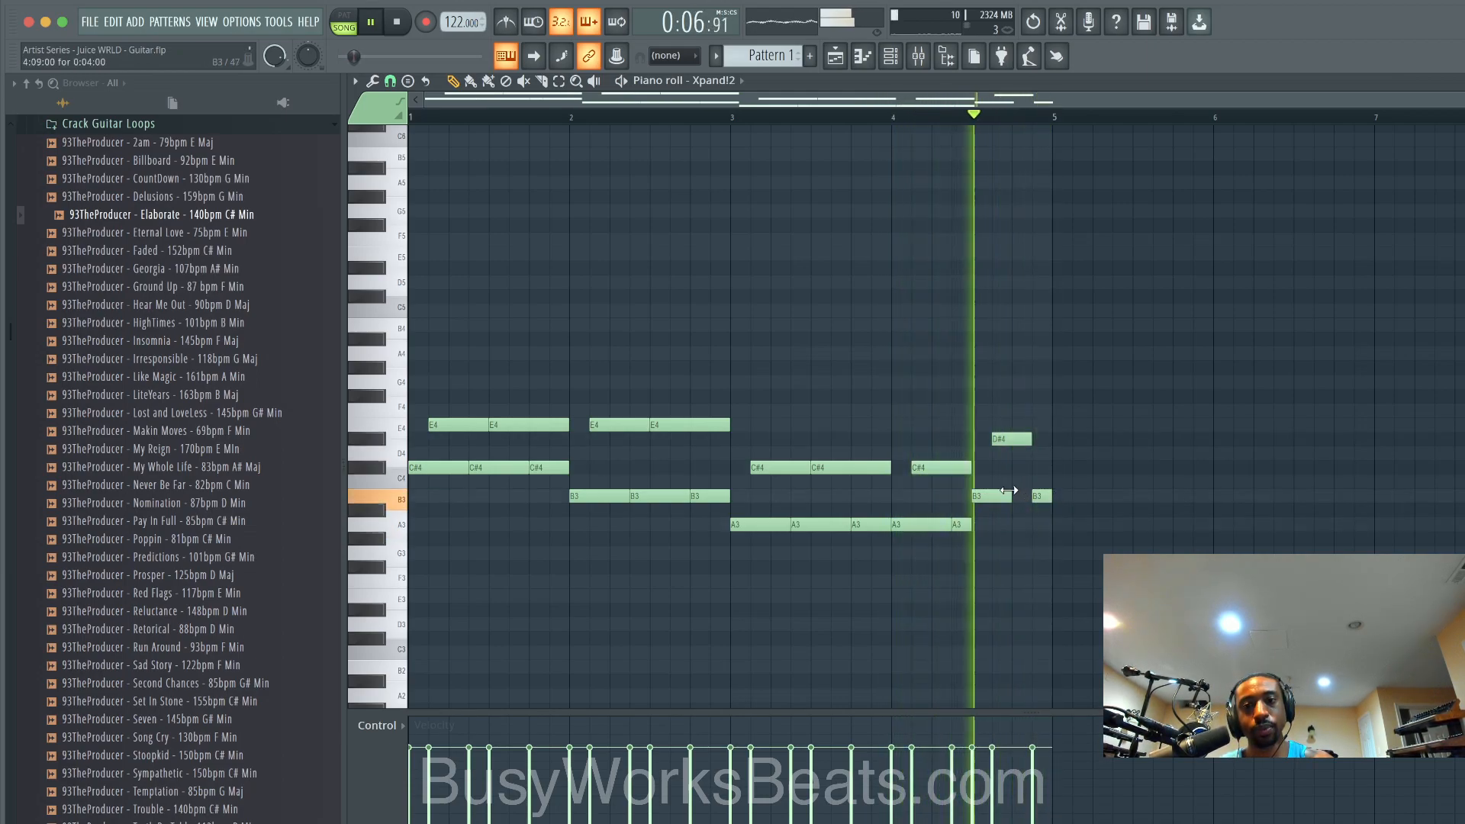
pyautogui.press('space')
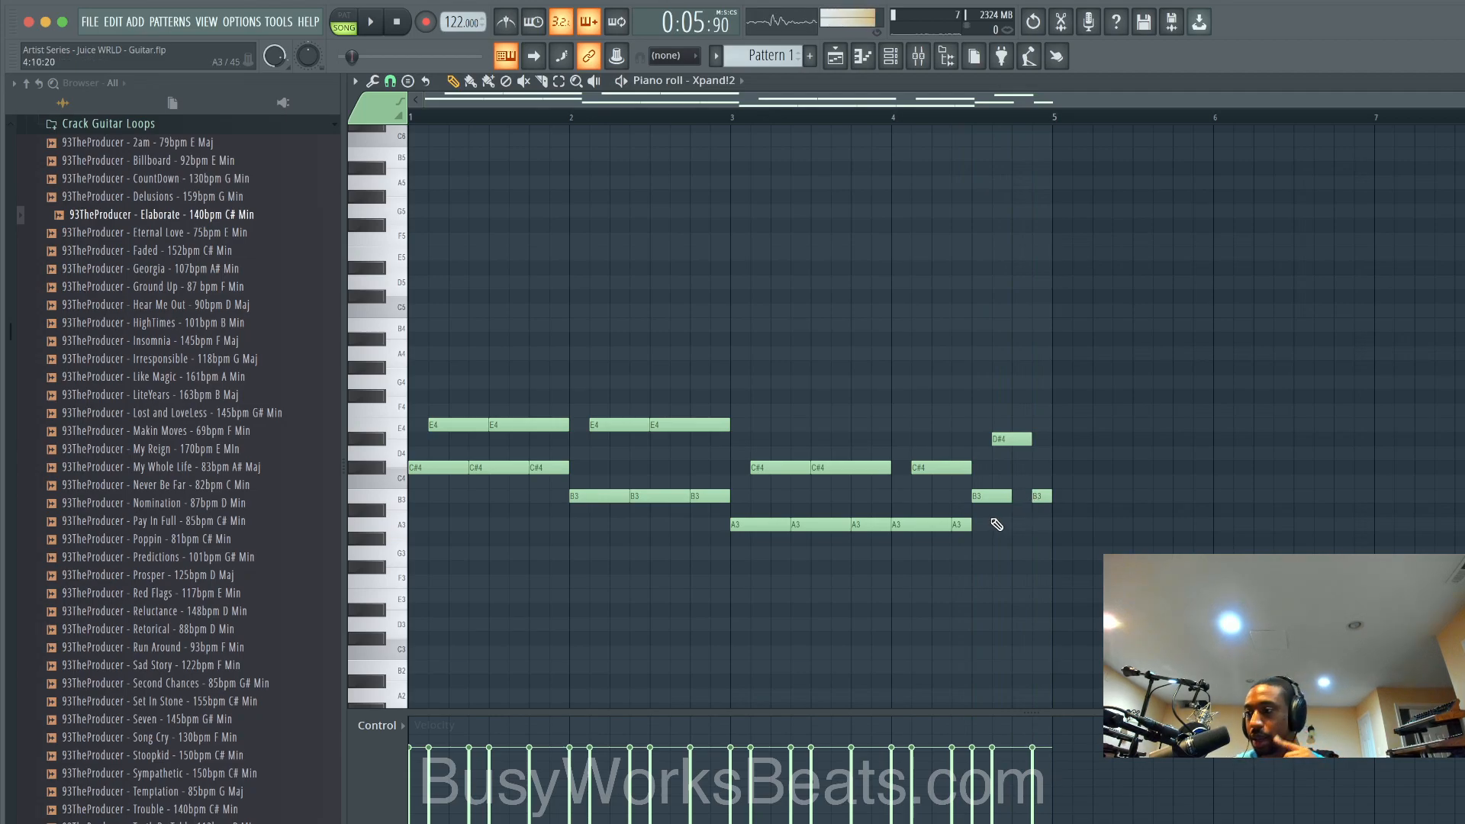
# Step: Select all the notes in bar 1 and audition the C#4 key
pyautogui.moveTo(566, 483); pyautogui.dragTo(428, 418)
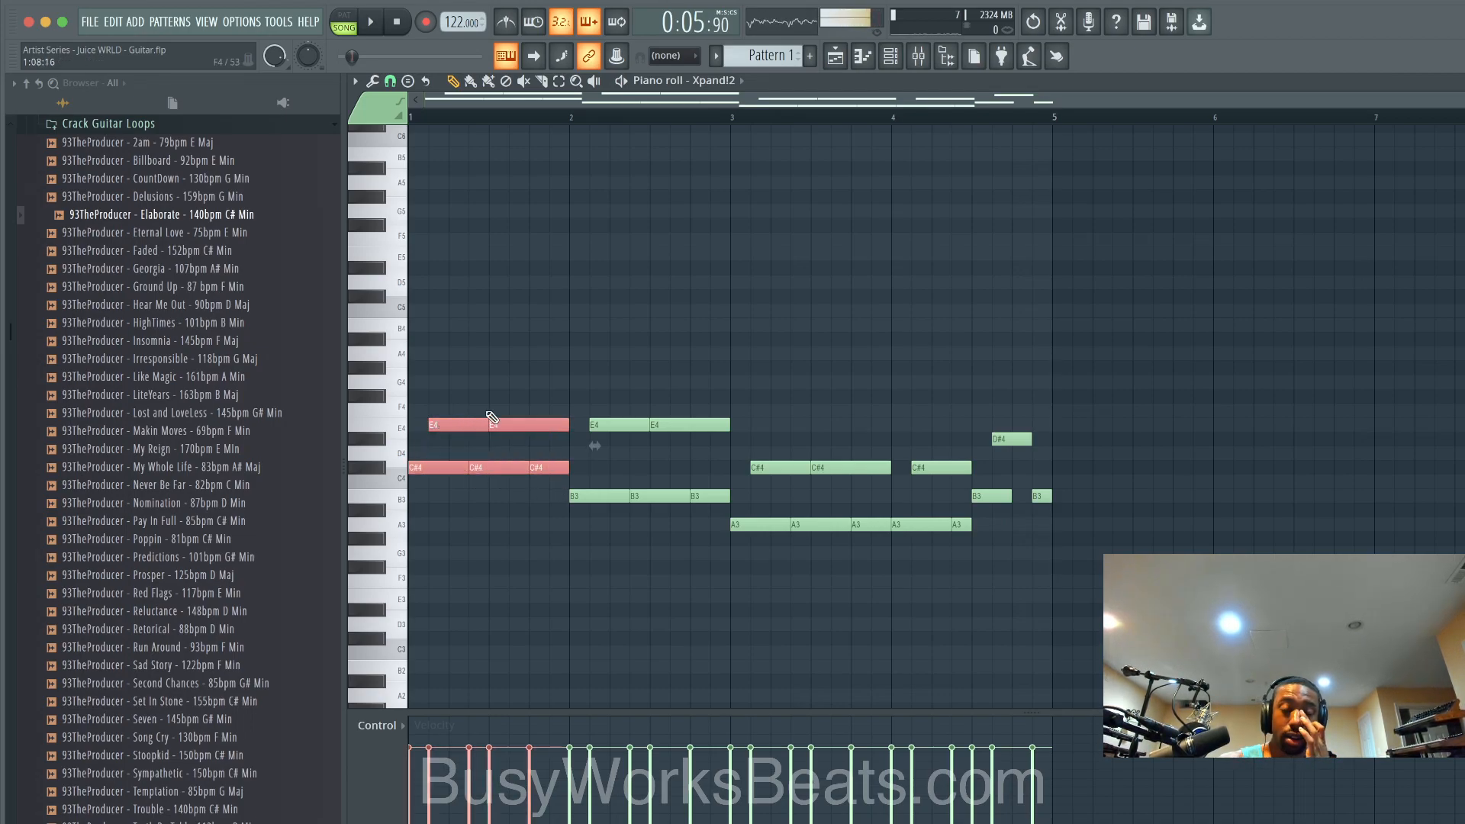
pyautogui.click(388, 475)
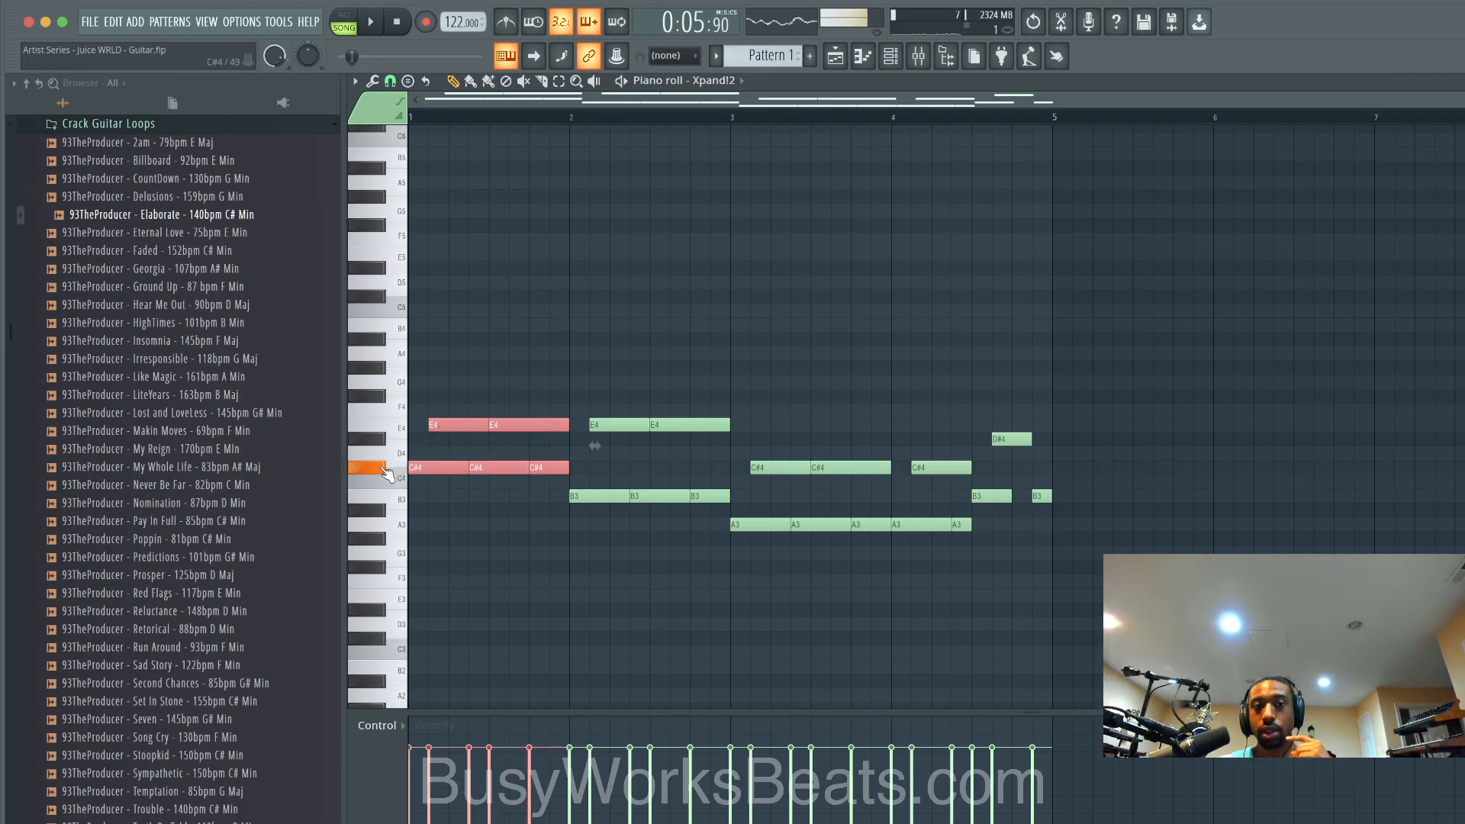
# Step: Audition the E4 key and select all the notes in bar 2
pyautogui.click(391, 429)
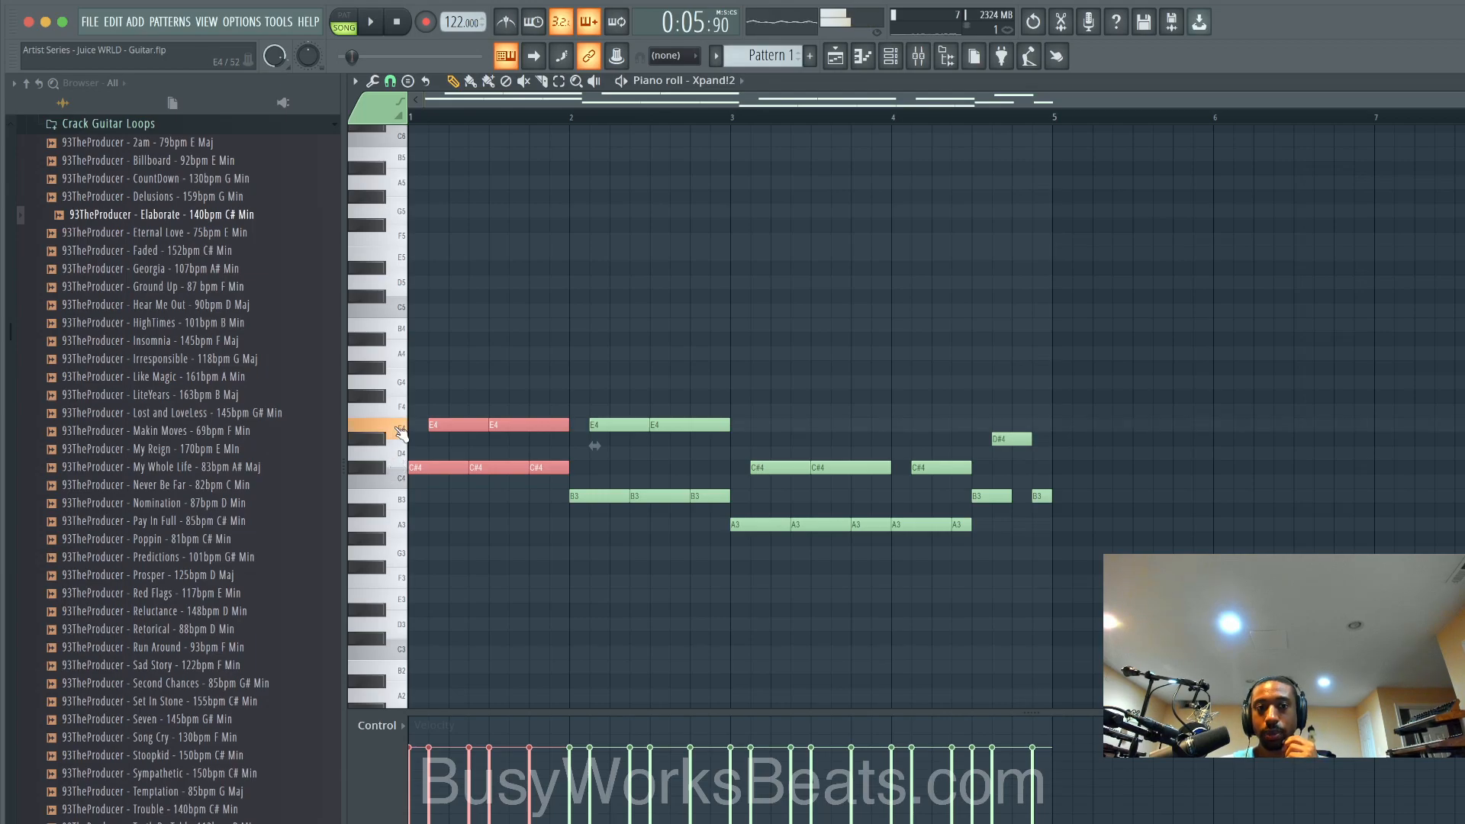
pyautogui.moveTo(601, 496); pyautogui.dragTo(718, 397)
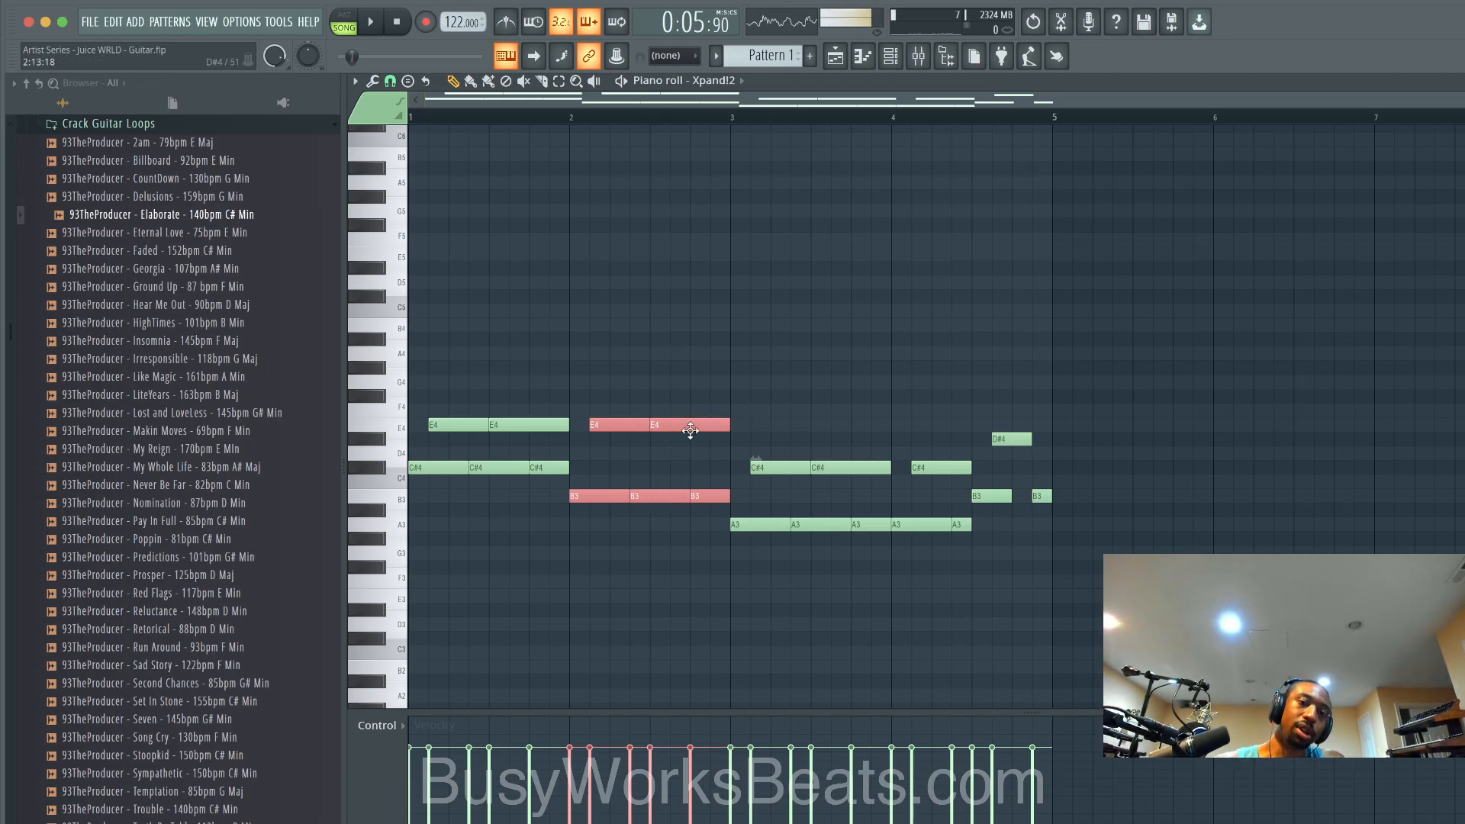
# Step: Look through the Advanced chord types in the piano roll's stamp list without choosing one
pyautogui.click(408, 81)
pyautogui.moveTo(414, 84)
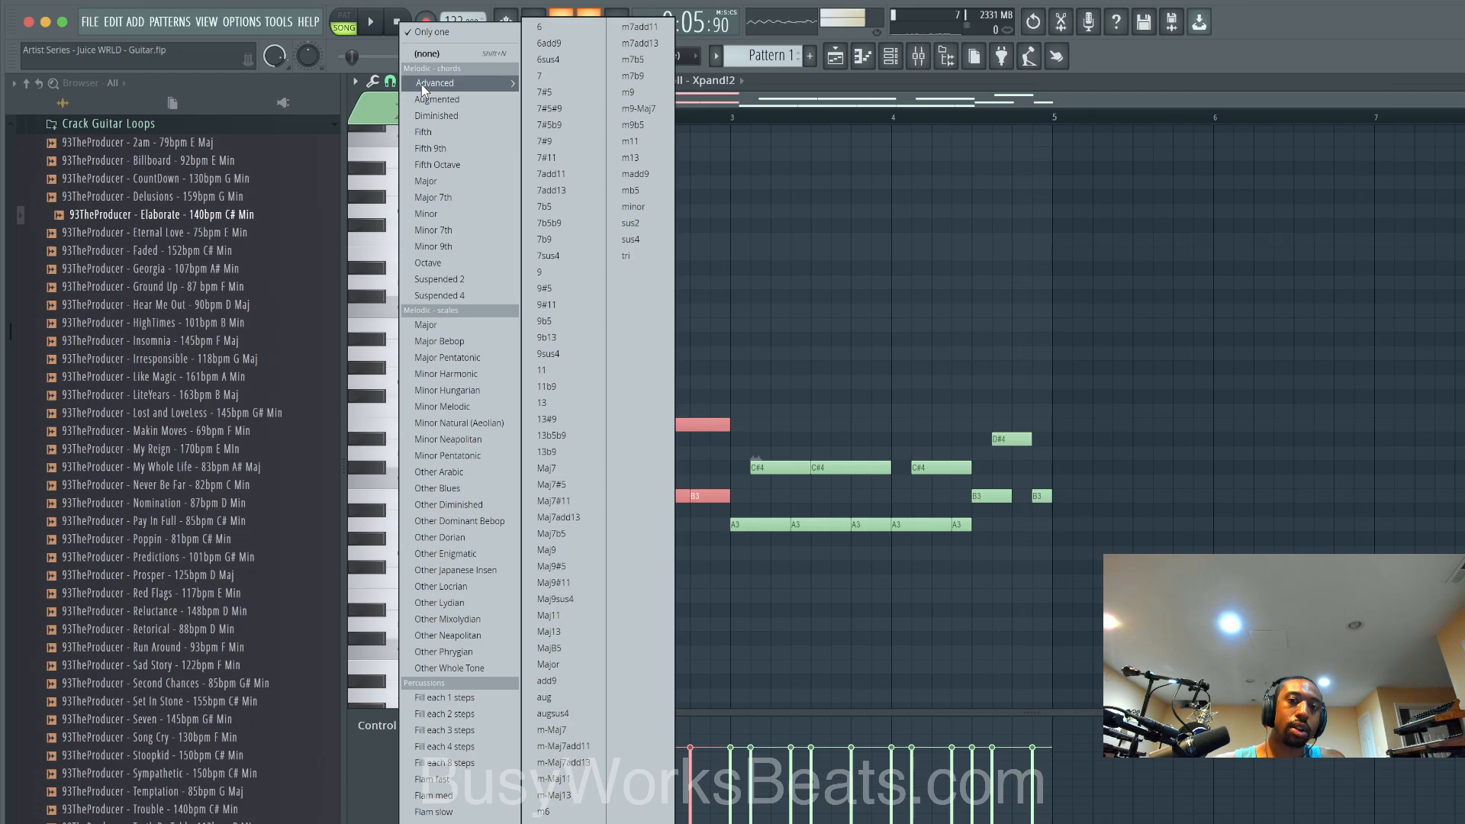
pyautogui.click(804, 260)
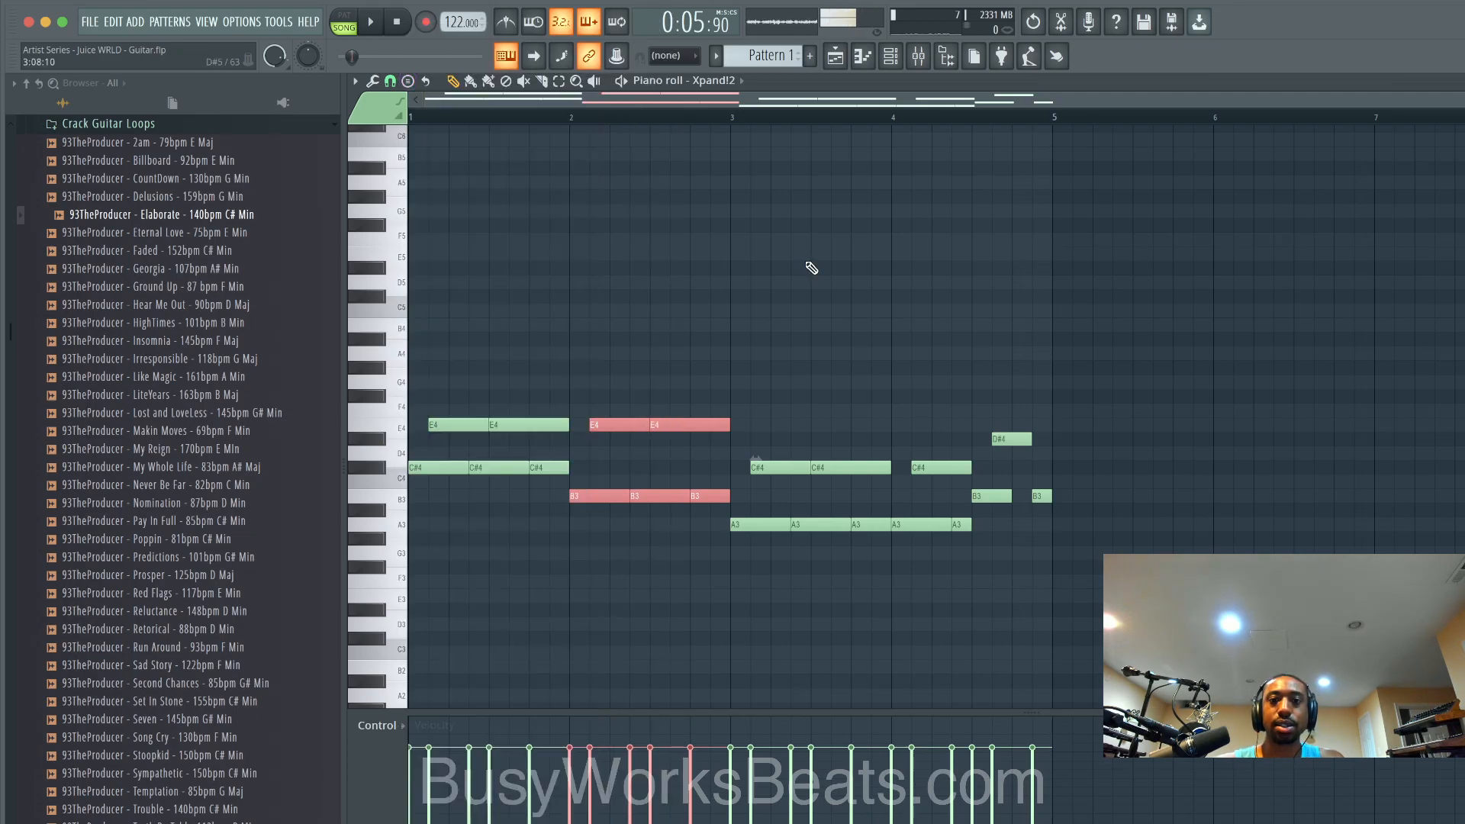
pyautogui.click(408, 81)
pyautogui.moveTo(442, 87)
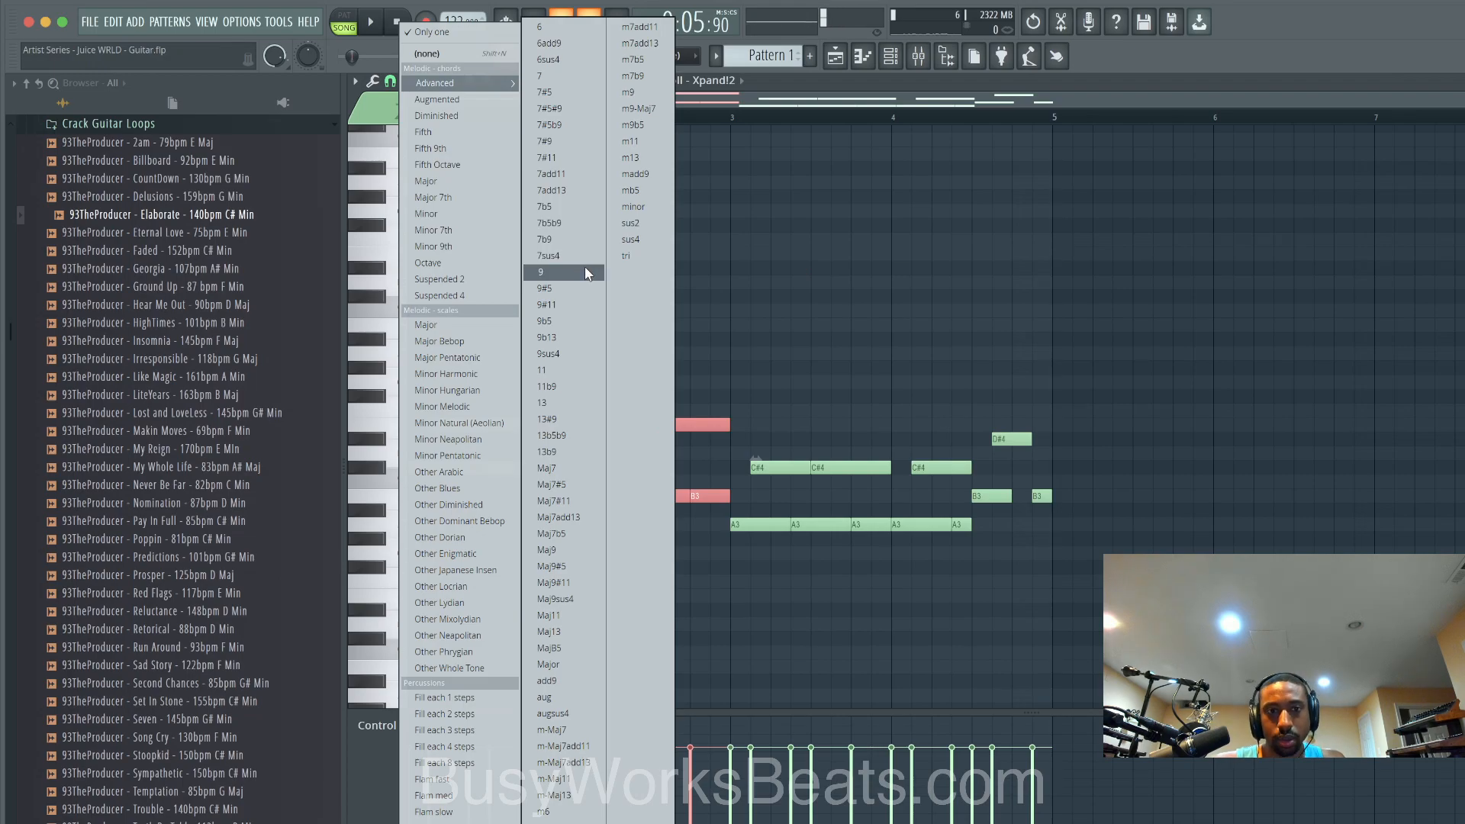
pyautogui.click(766, 305)
# Step: Play the looped fourth bar and stop playback
pyautogui.press('space')
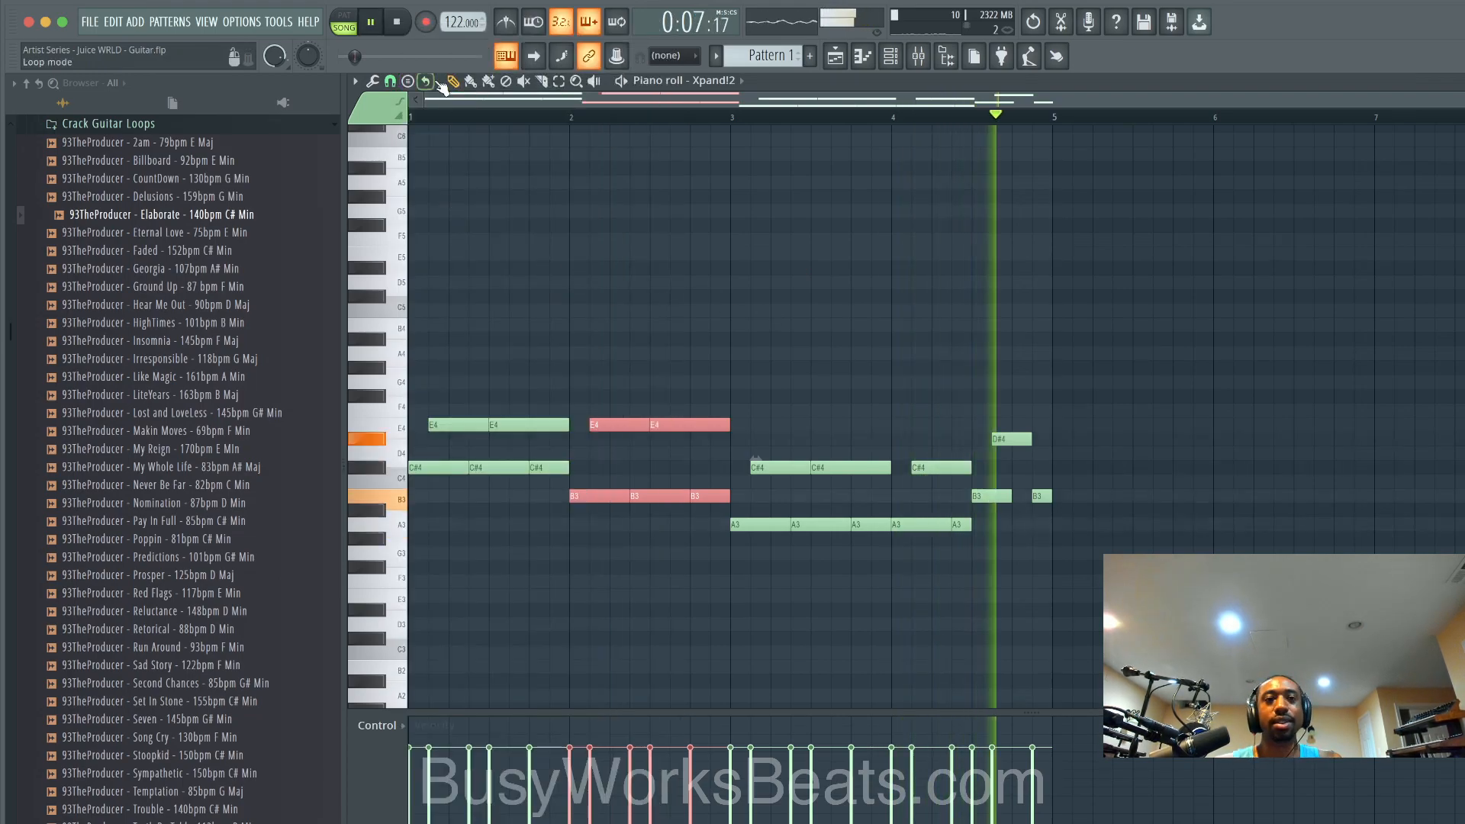
pyautogui.click(398, 23)
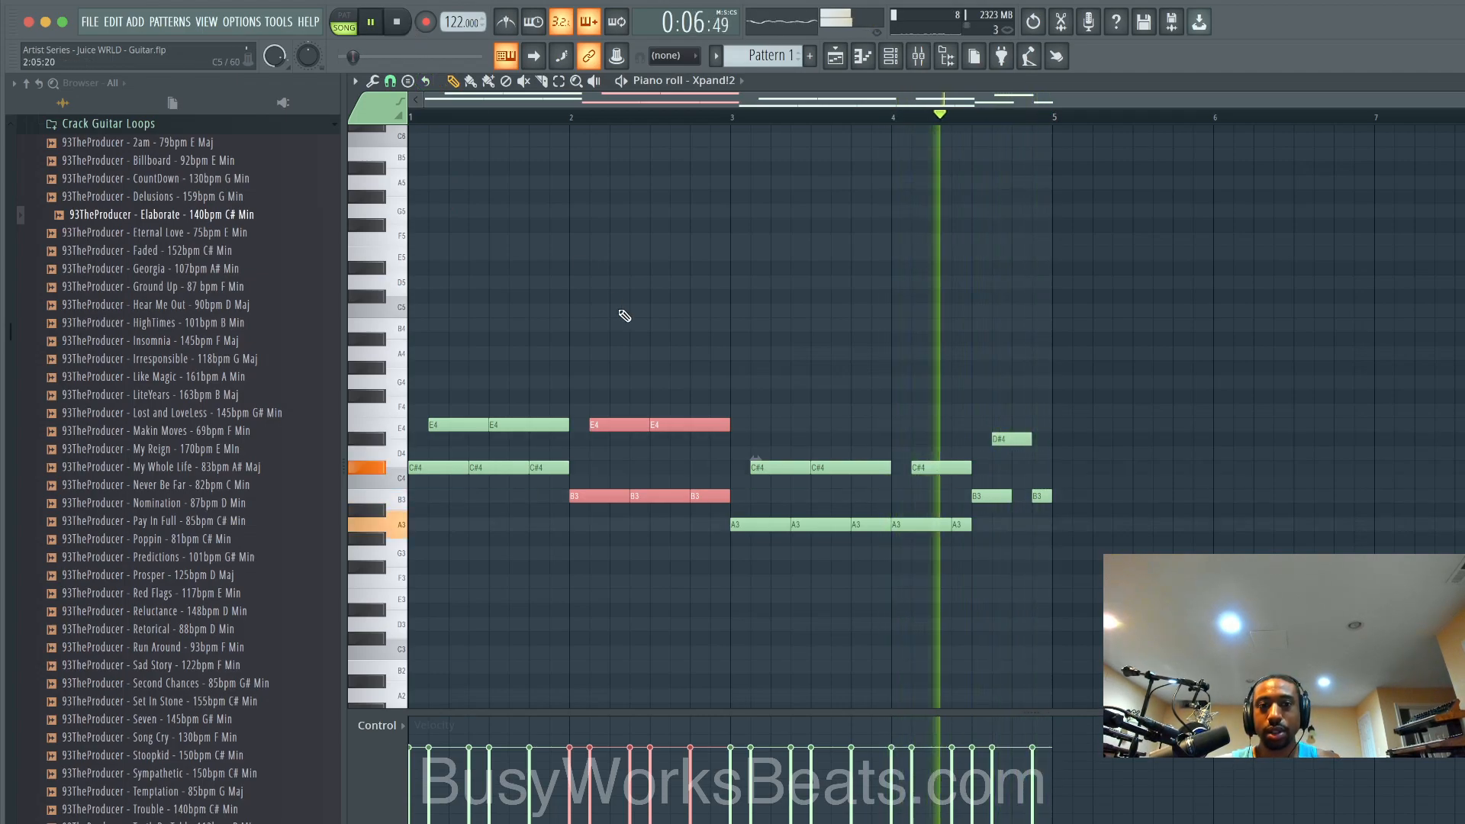
pyautogui.press('space')
# Step: Select only the three B3 notes in bar 2, transpose them up an octave, and return them to B3
pyautogui.moveTo(706, 494); pyautogui.dragTo(582, 495)
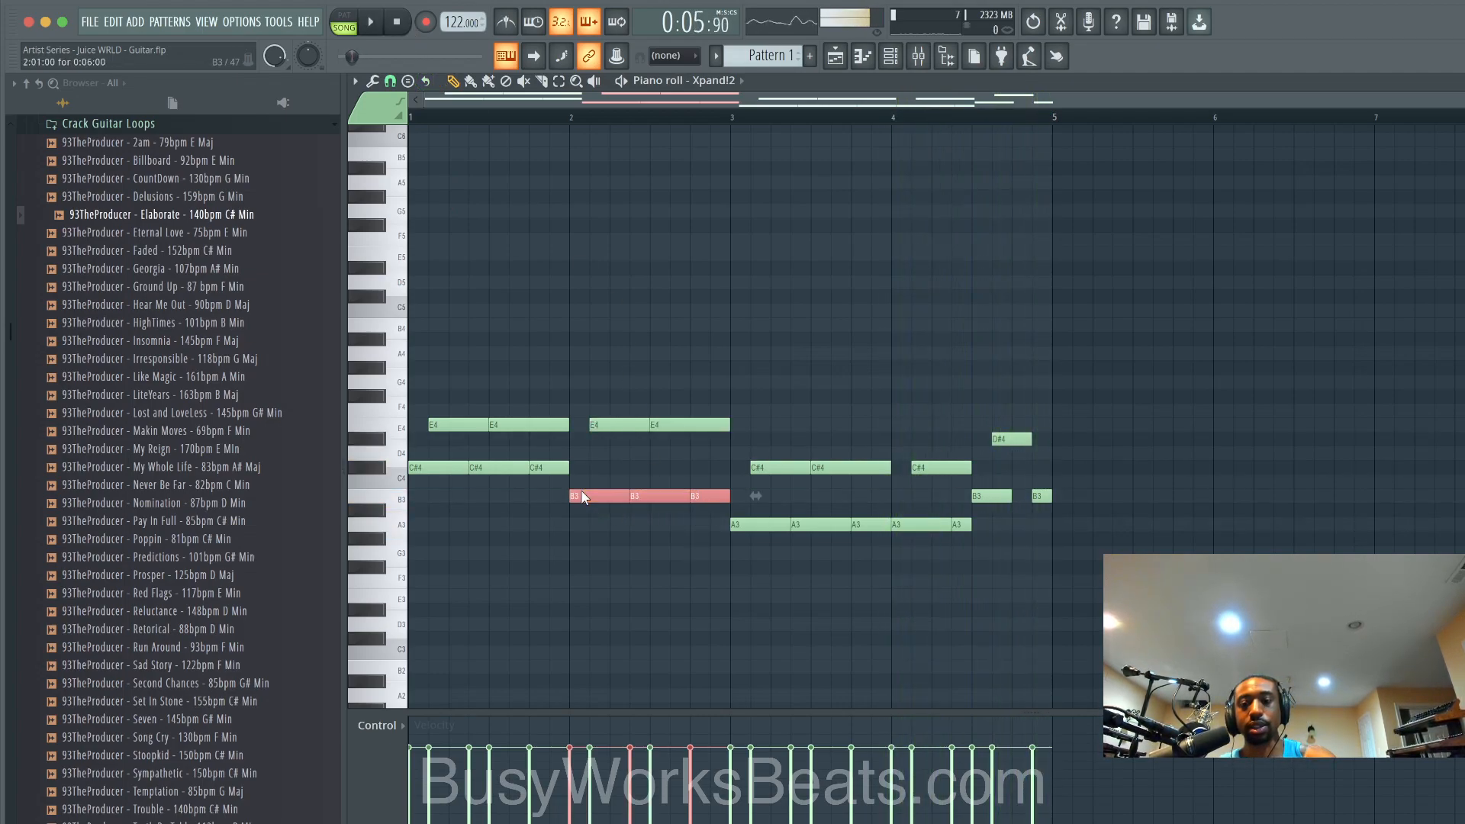
pyautogui.hotkey('ctrl', 'Up')
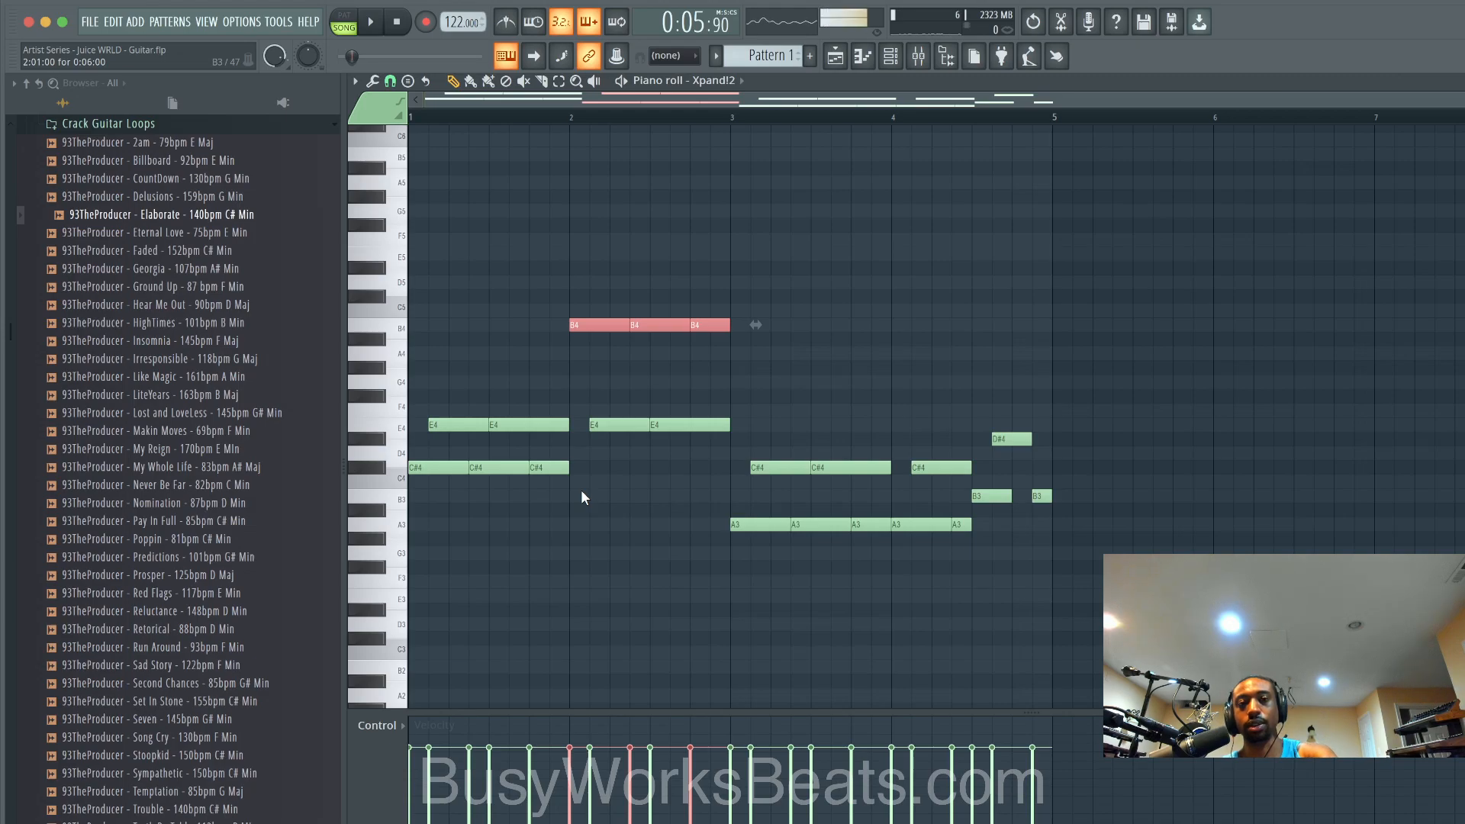
pyautogui.hotkey('ctrl', 'Down')
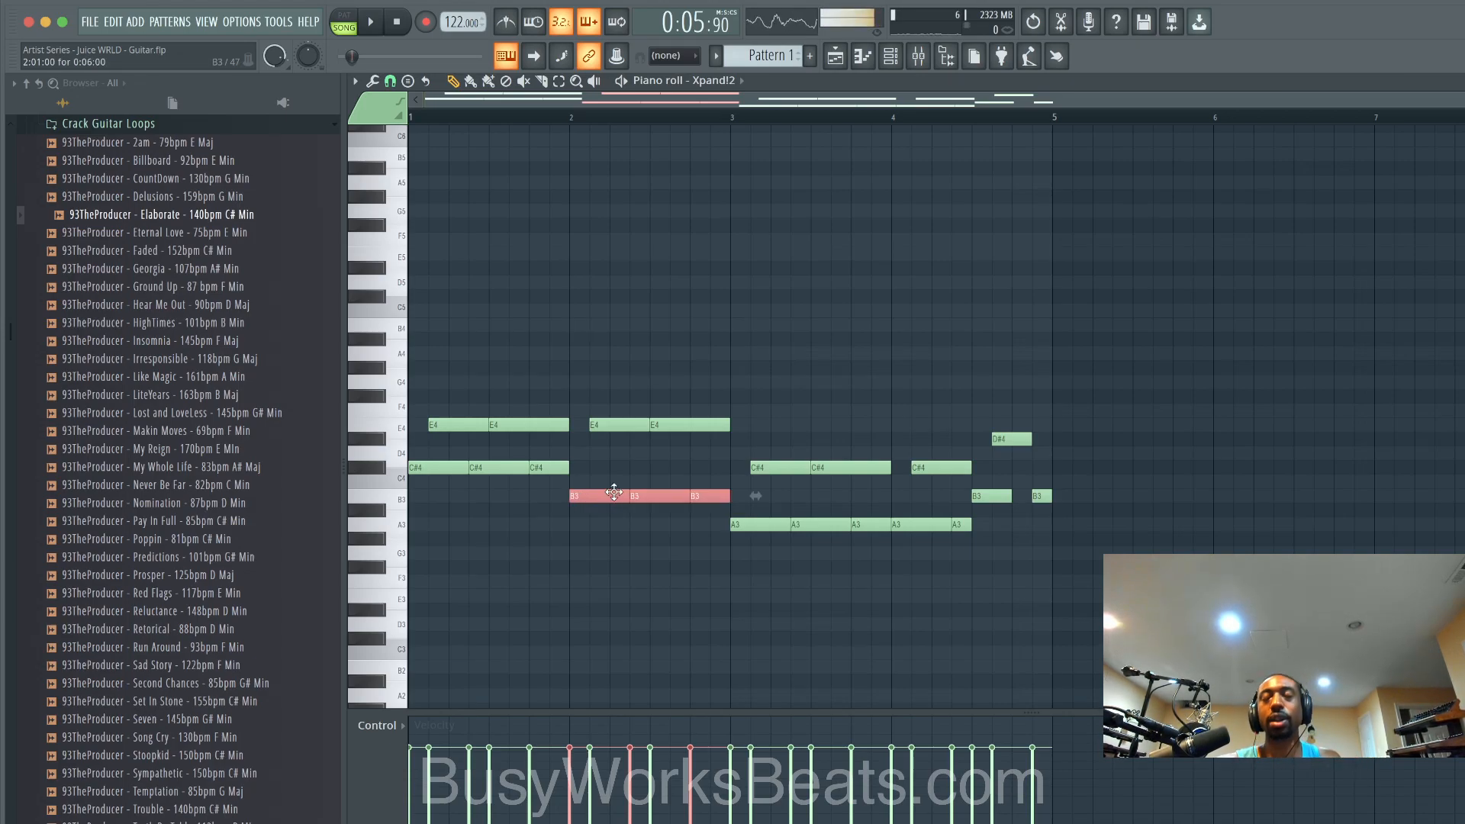
# Step: Play and stop the looped fourth bar again, twice
pyautogui.press('space')
pyautogui.press('space')
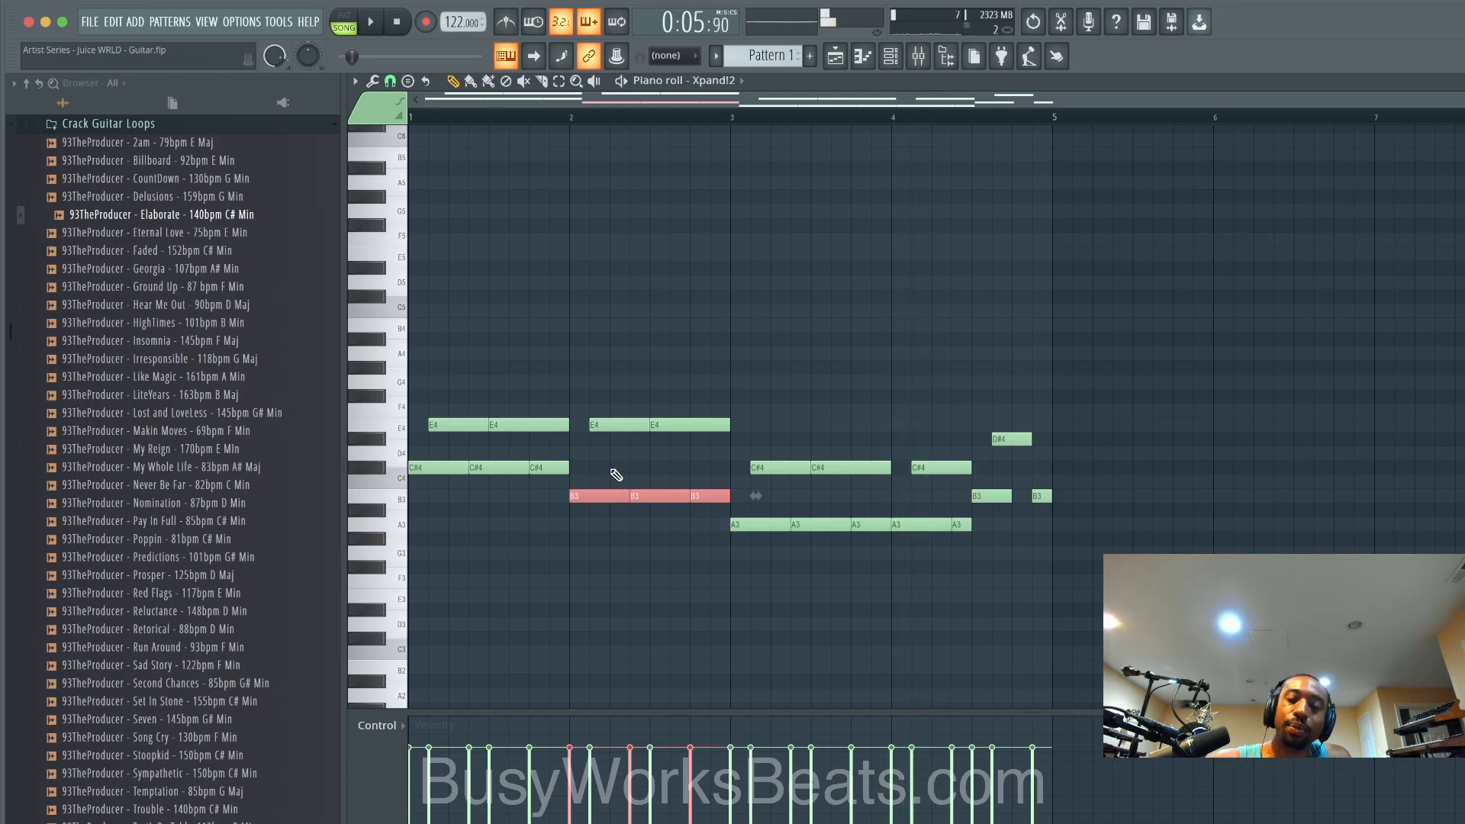
pyautogui.press('space')
pyautogui.press('space')
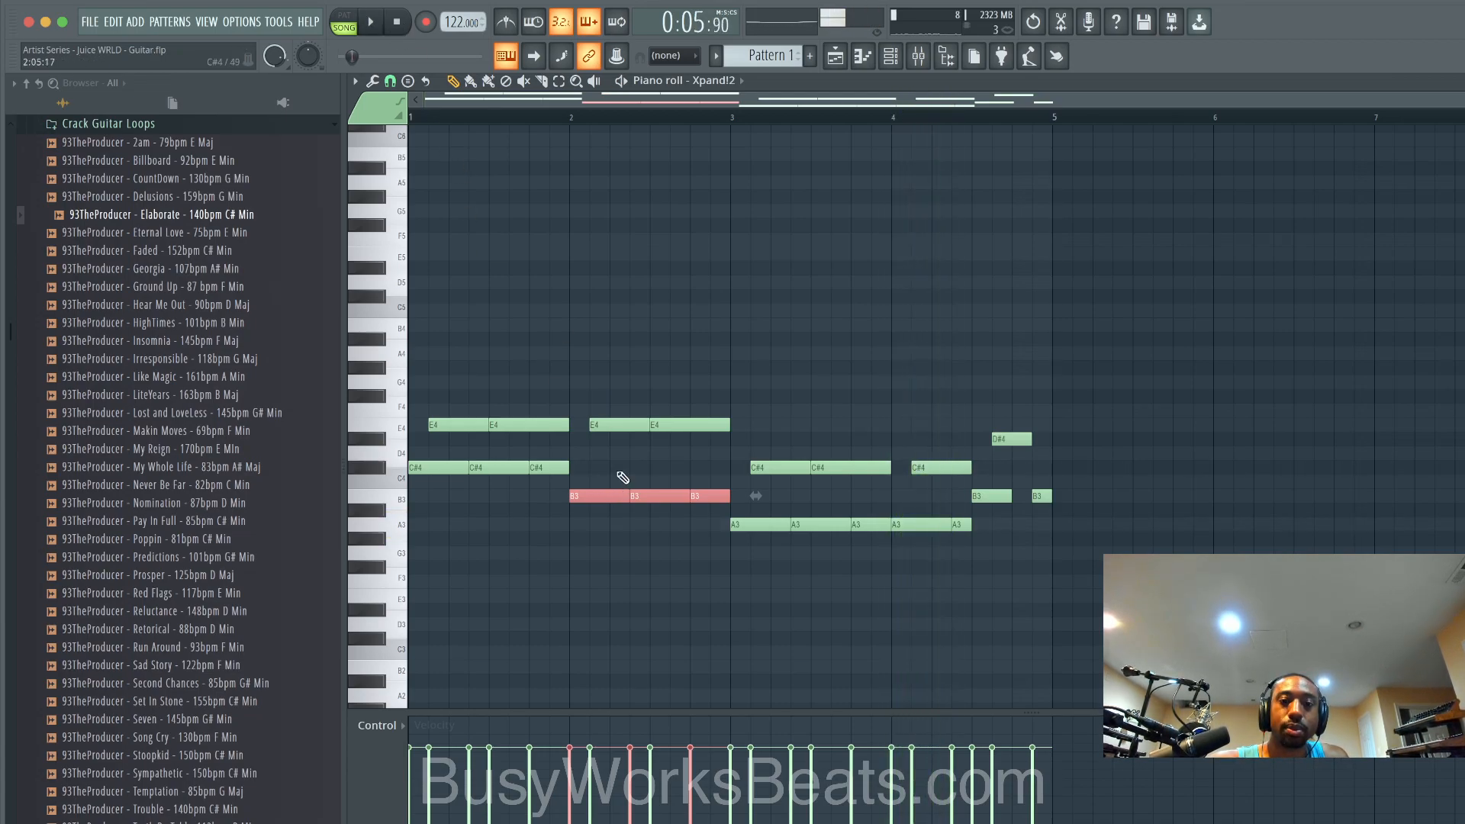
# Step: Select the notes in bar 2, switch the selection to the notes in bar 1, and audition the C#4 key
pyautogui.click(647, 424)
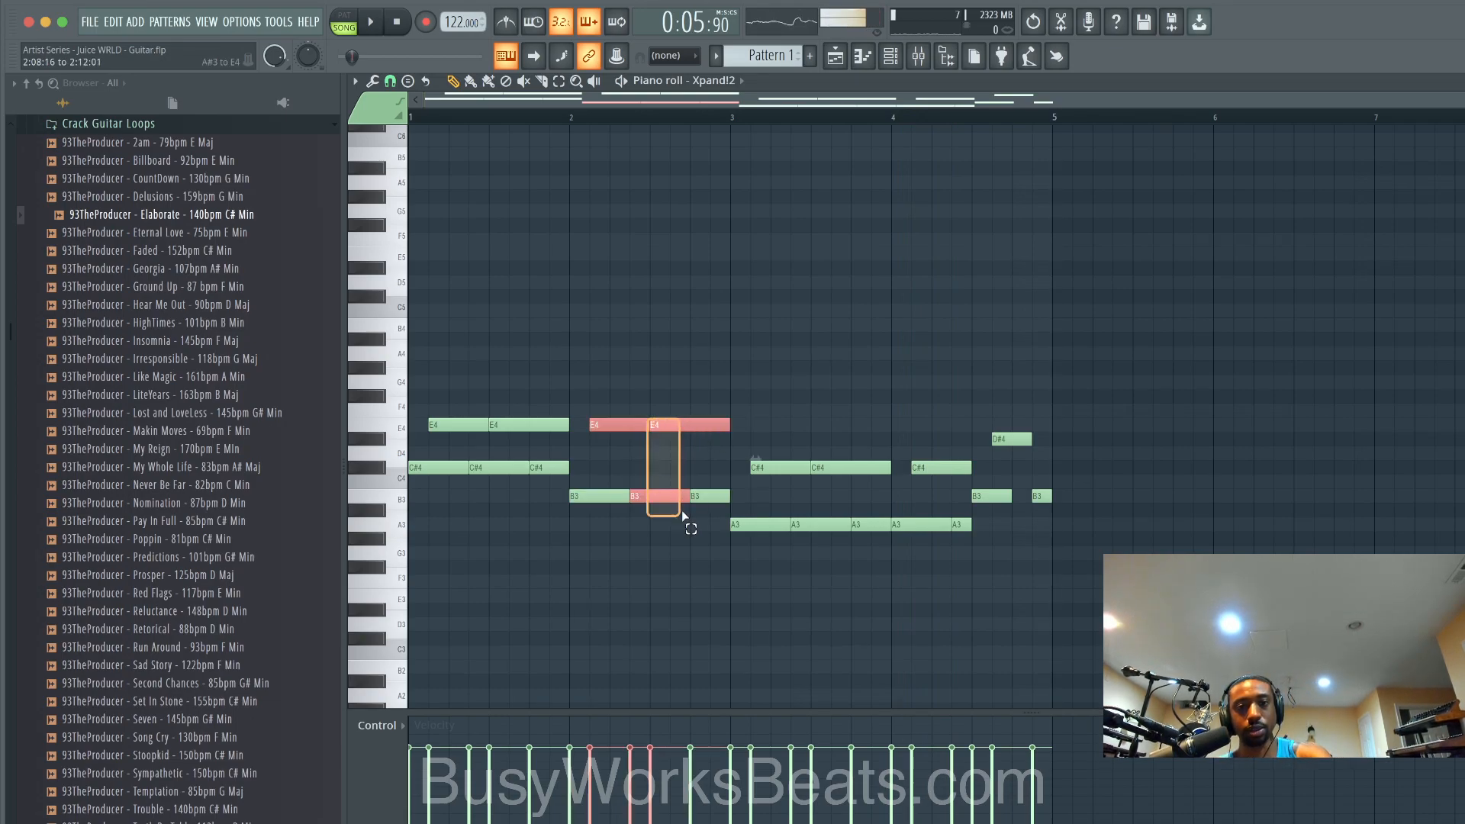
pyautogui.moveTo(711, 516); pyautogui.dragTo(605, 392)
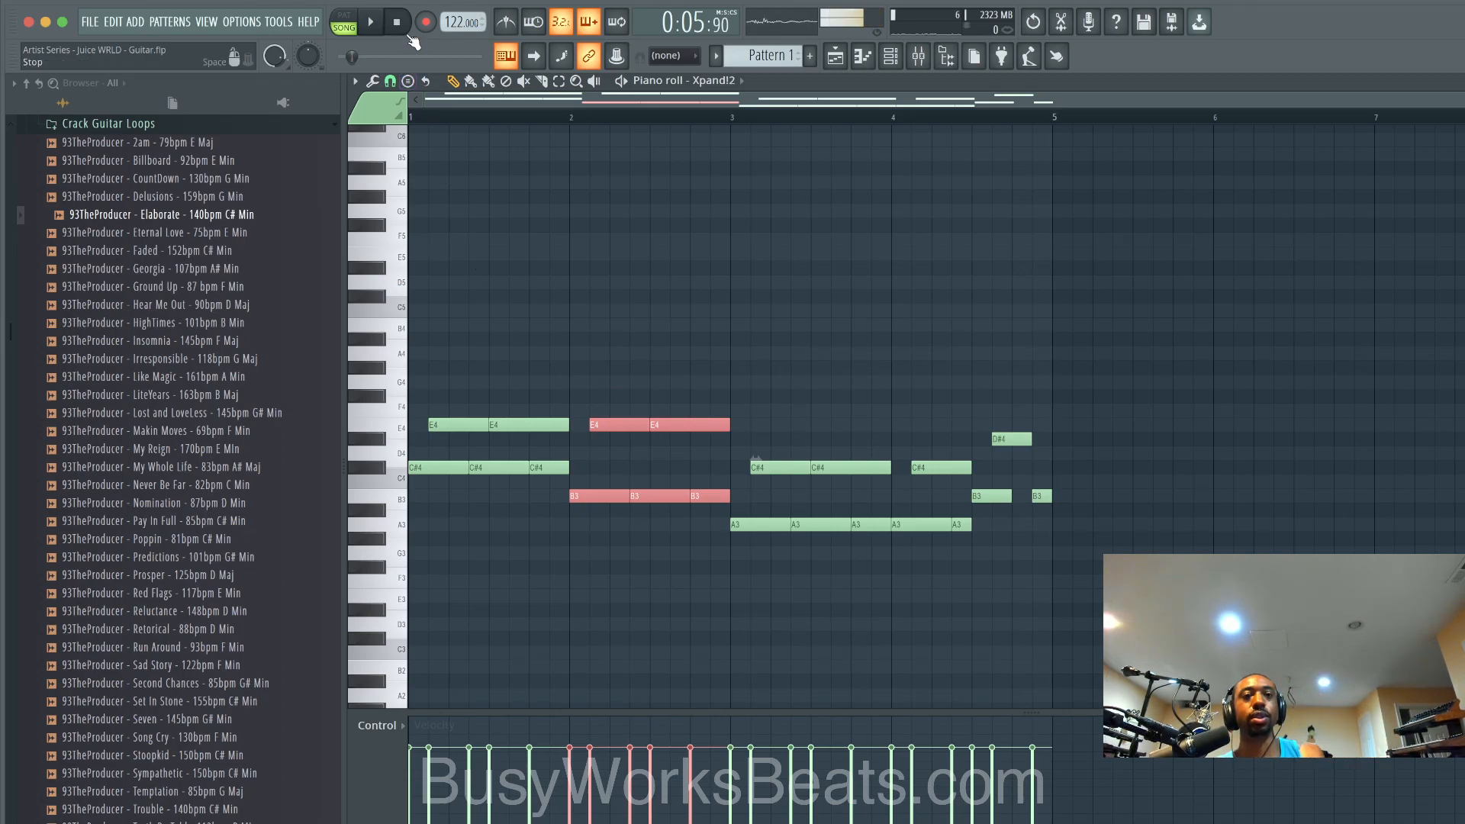
pyautogui.moveTo(548, 482); pyautogui.dragTo(409, 304)
pyautogui.click(396, 467)
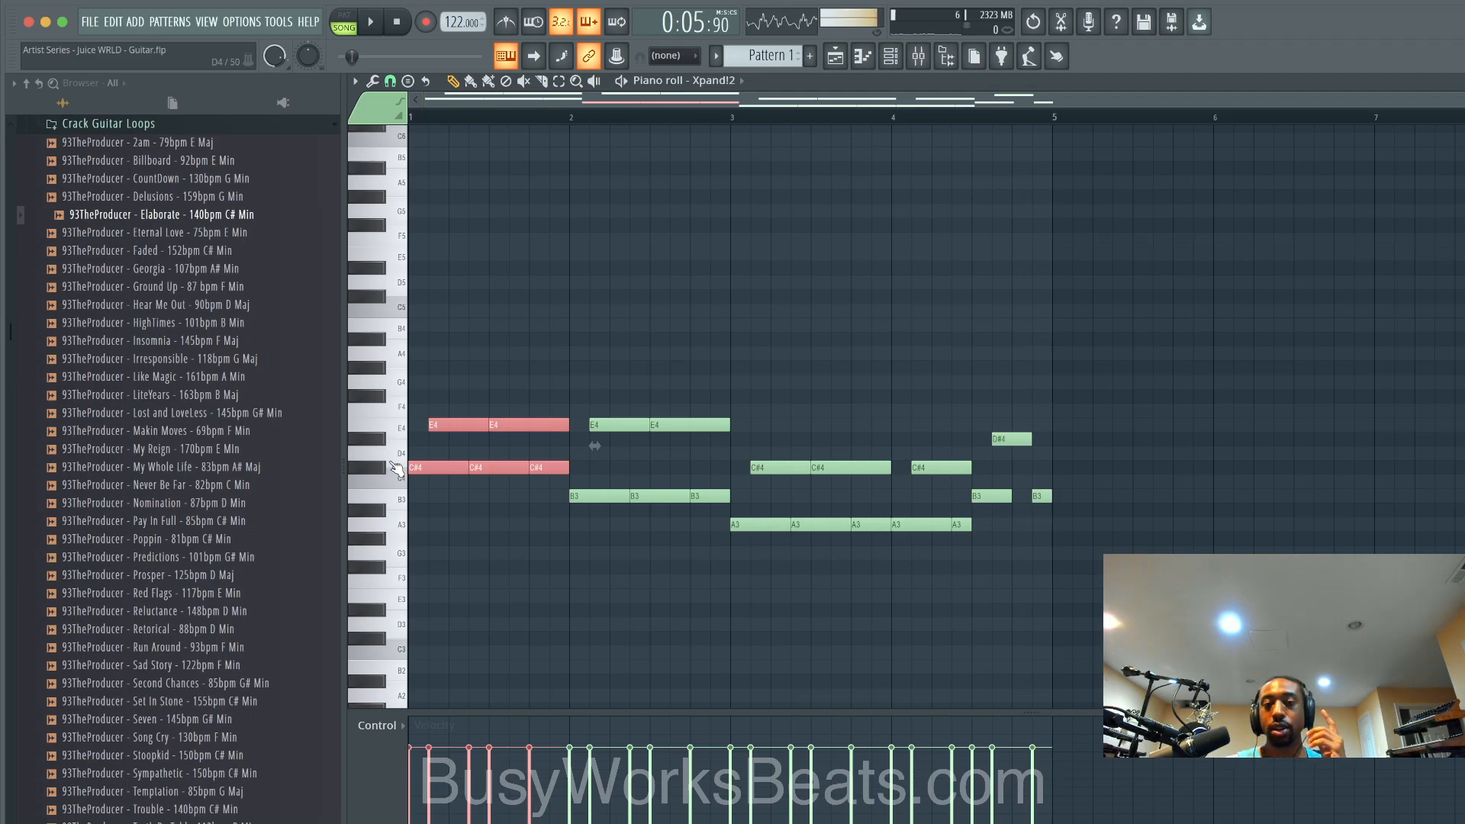
pyautogui.click(379, 473)
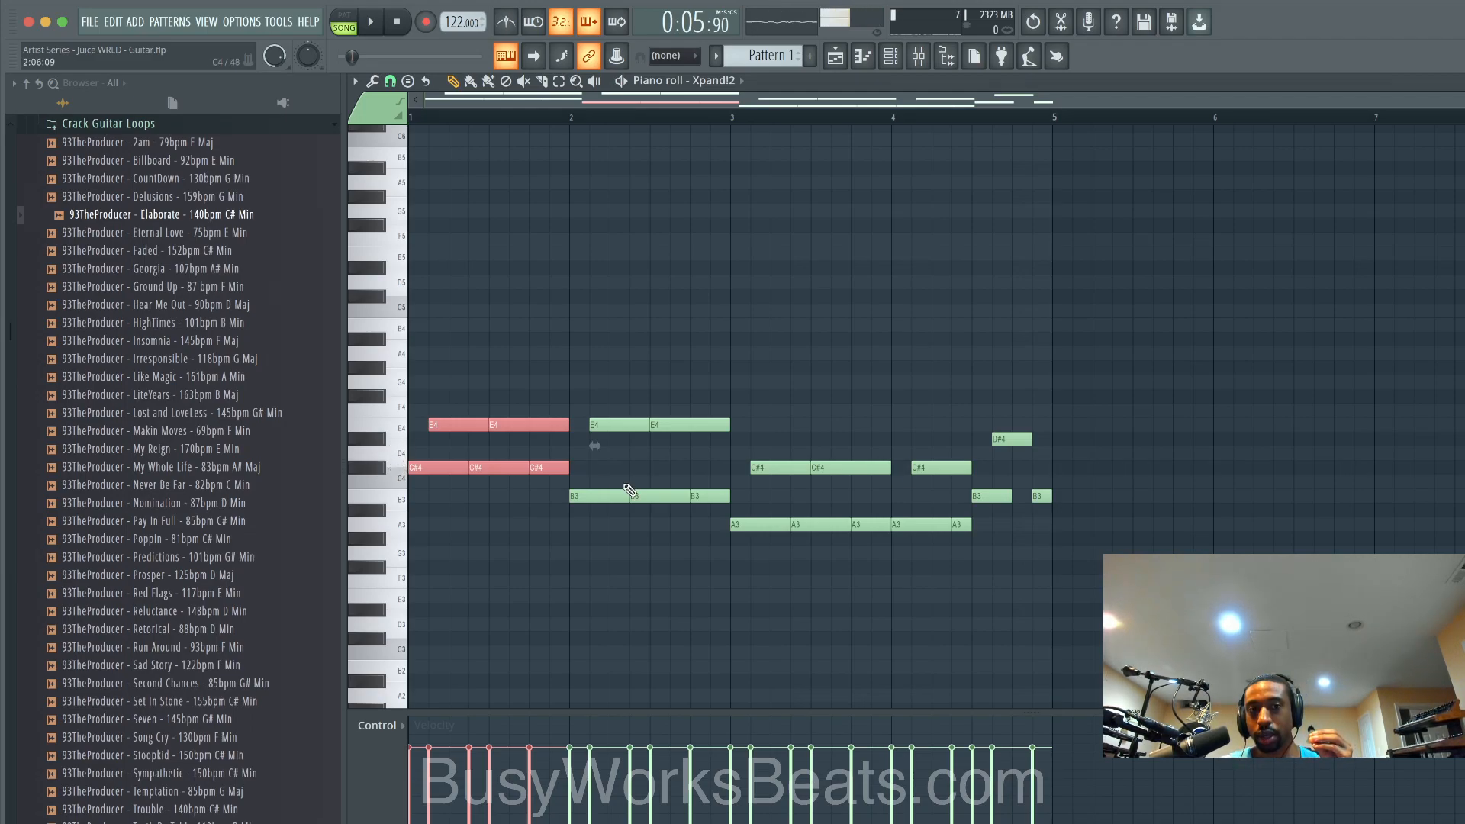
# Step: Select all the notes in bar 2 and audition the B3 and E4 keys
pyautogui.moveTo(603, 512); pyautogui.dragTo(748, 386)
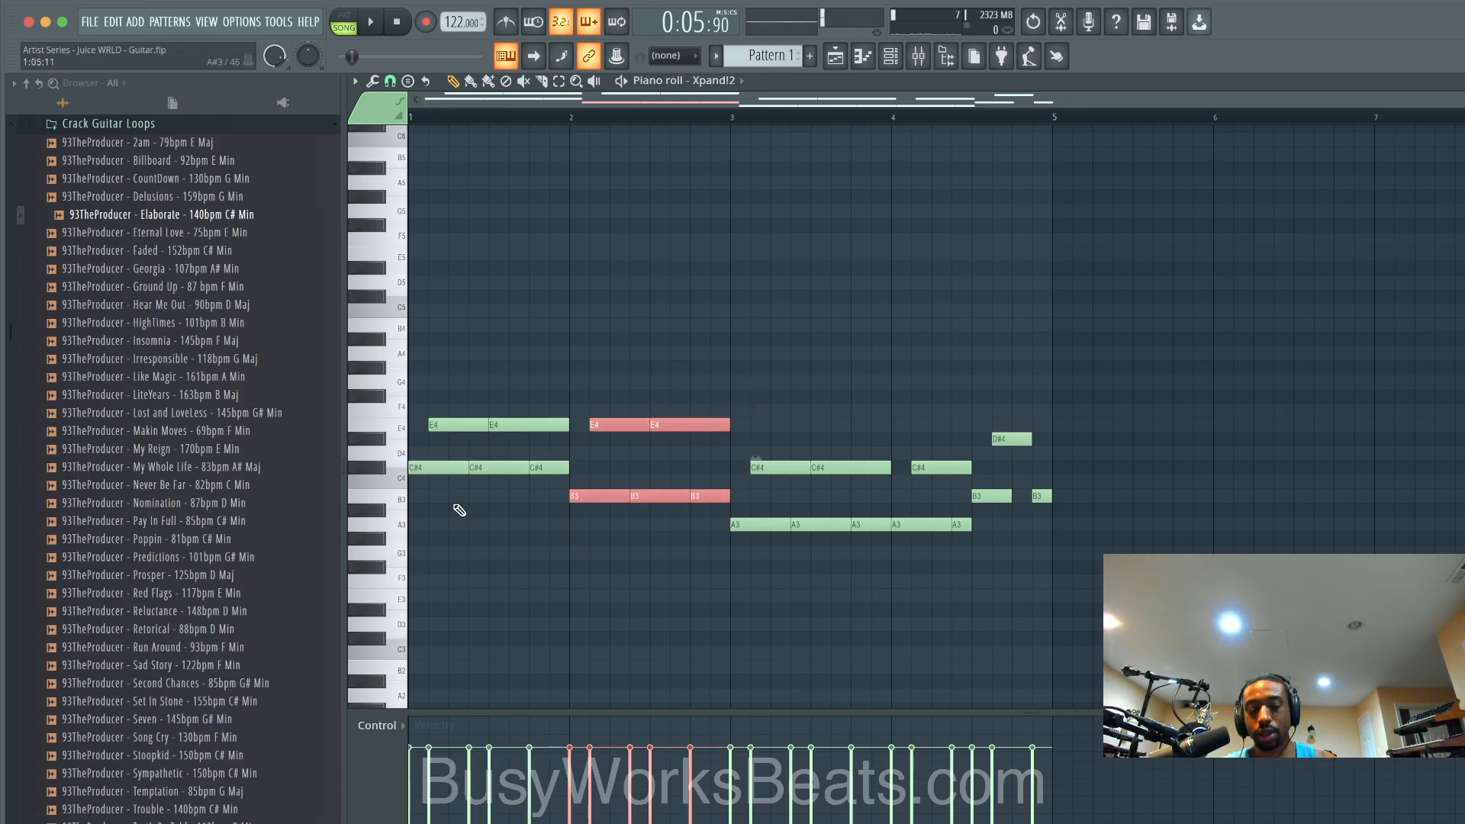
pyautogui.click(407, 498)
pyautogui.click(407, 500)
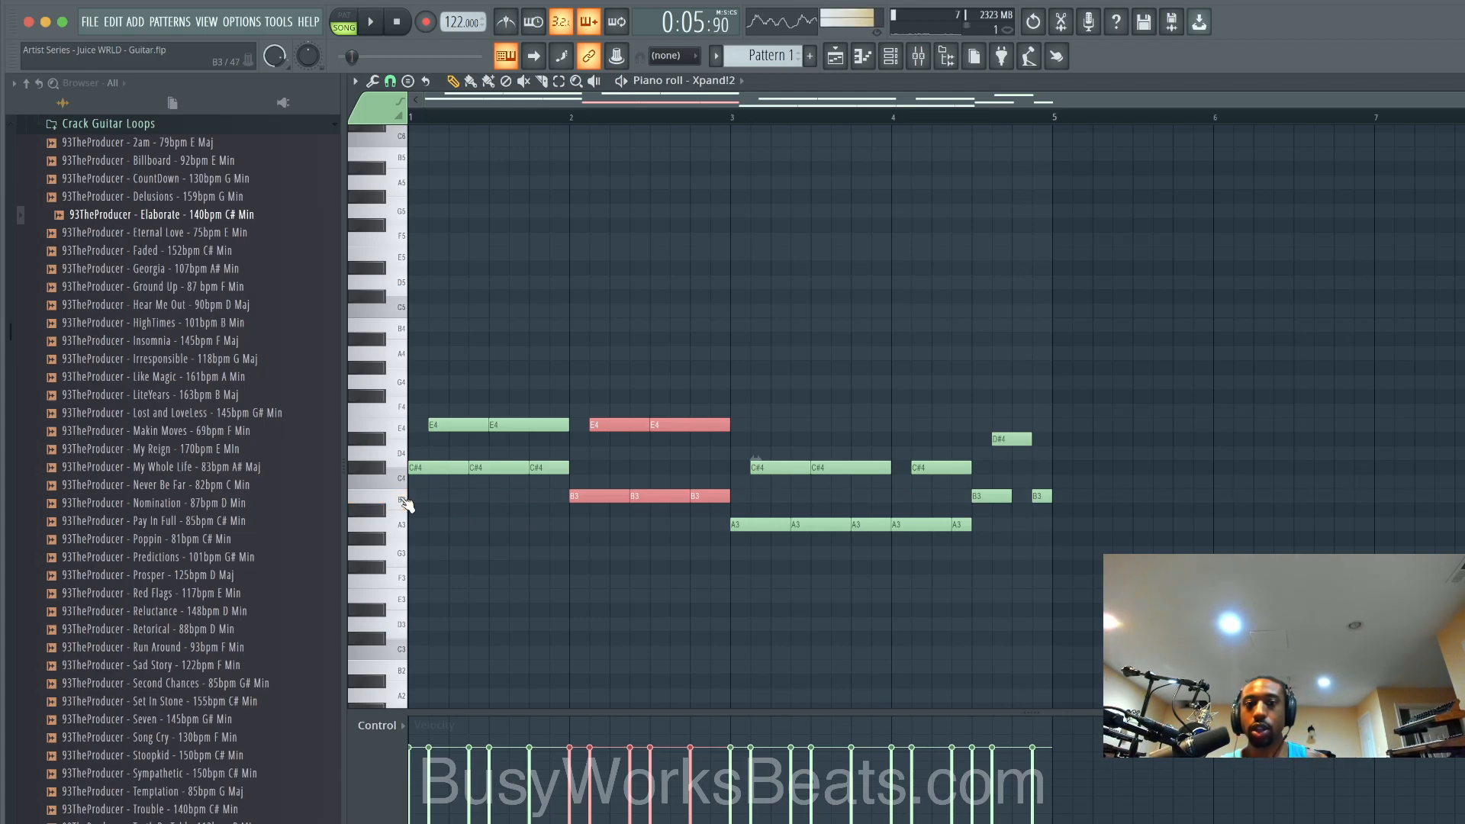
pyautogui.click(405, 501)
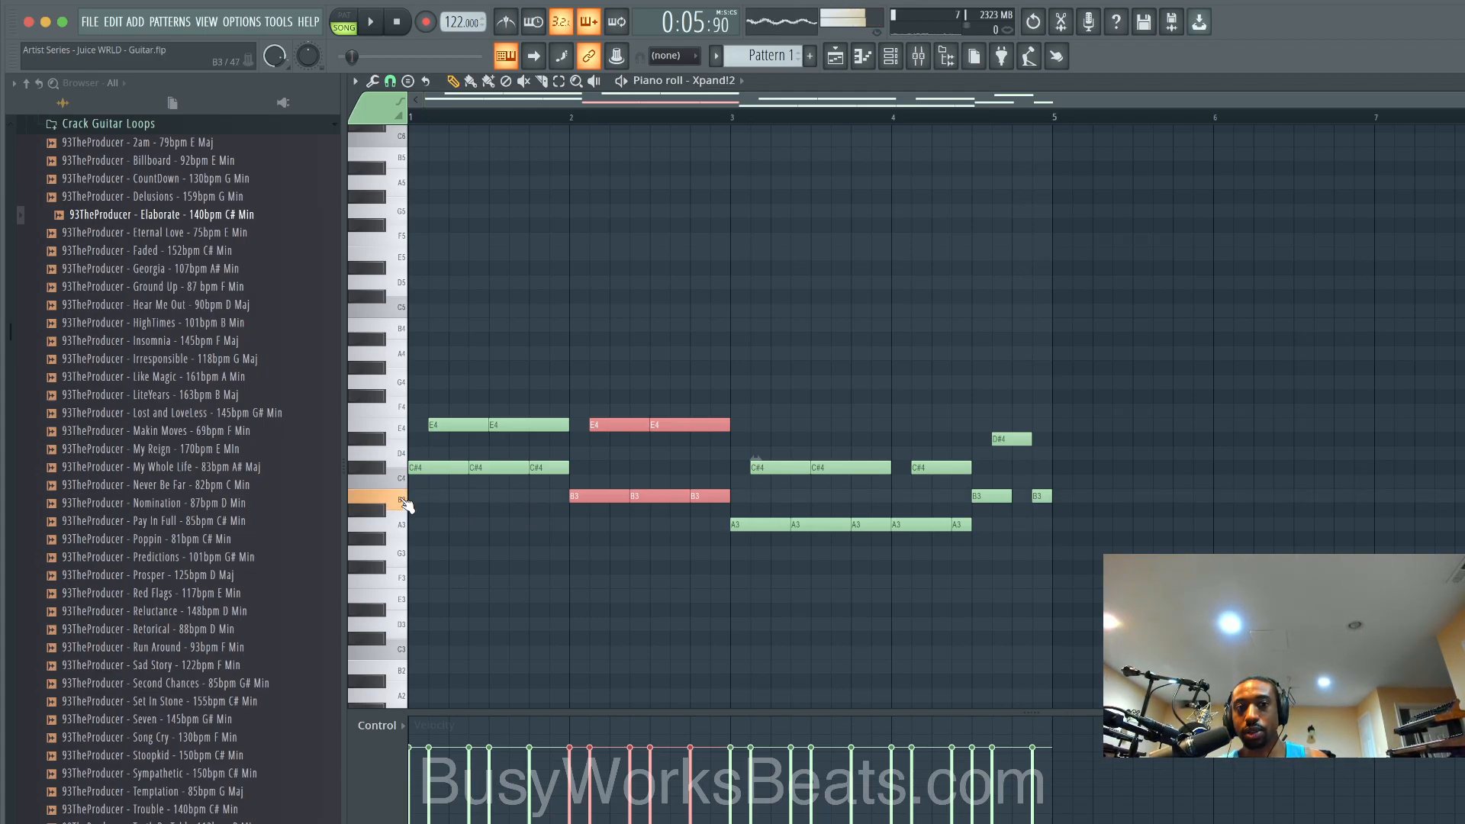
pyautogui.click(396, 504)
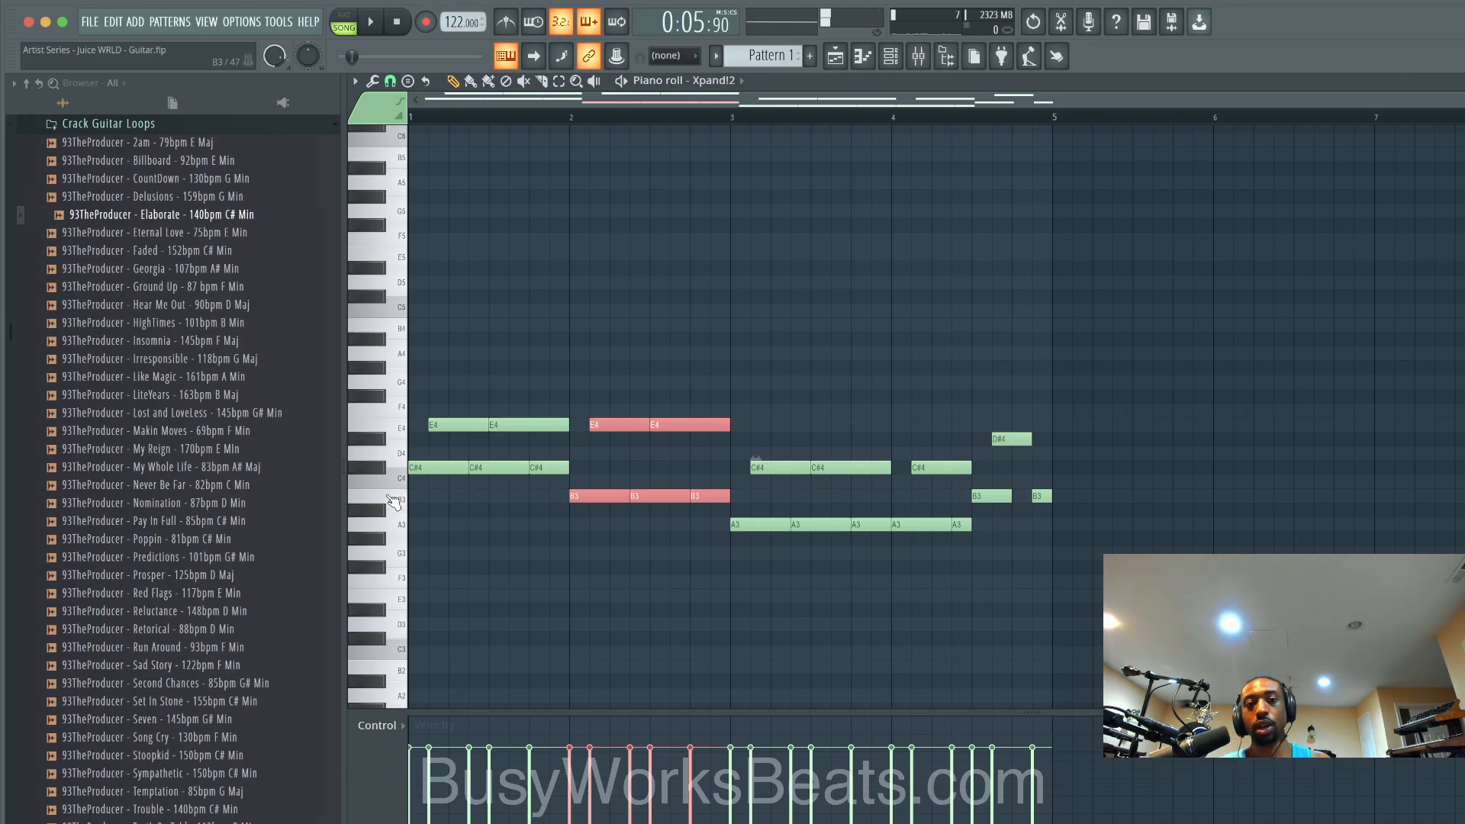
pyautogui.click(393, 428)
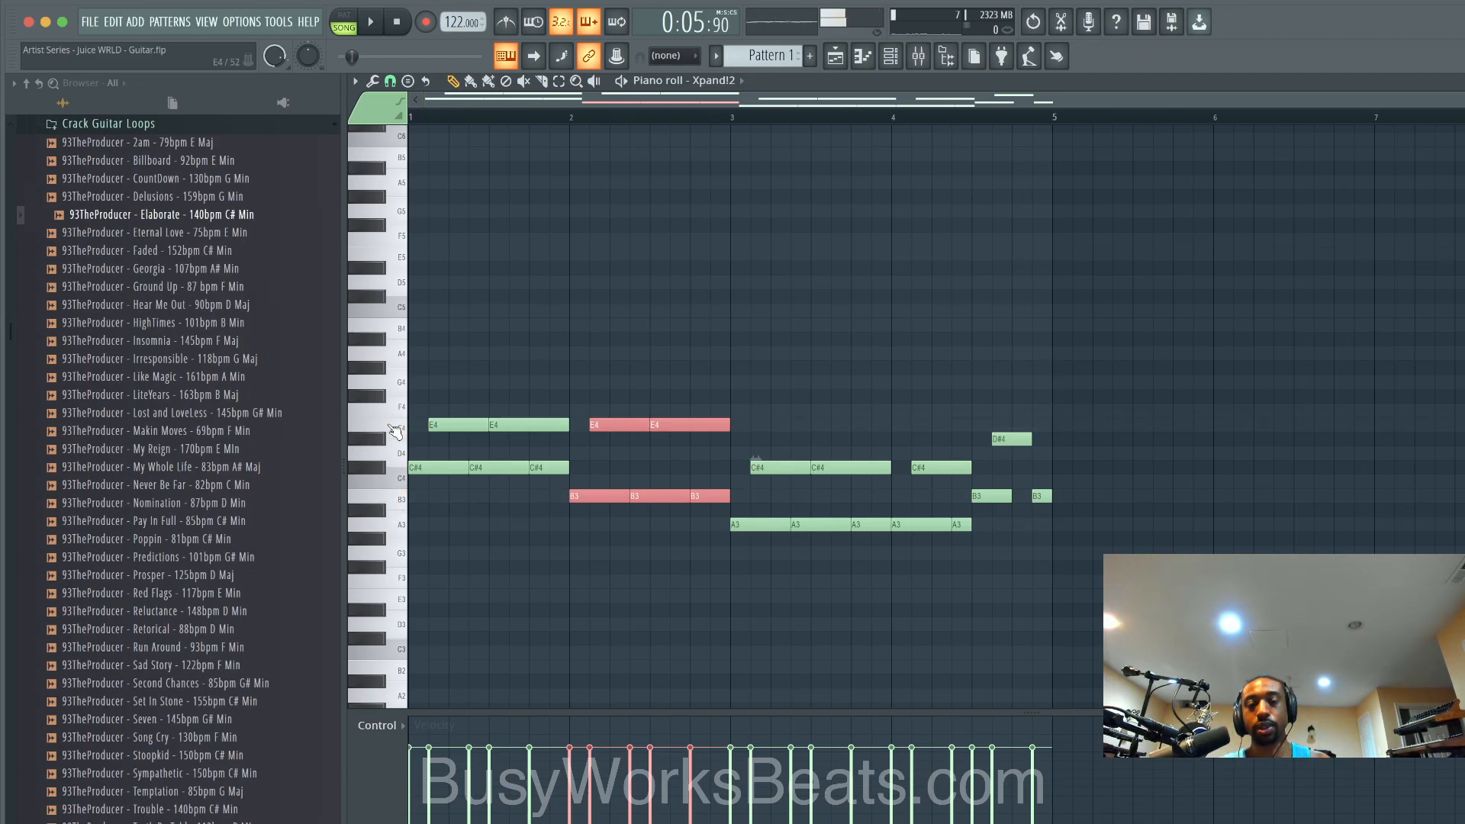
# Step: Select all the notes in bar 3 and audition its A3 and C#4 pitches
pyautogui.moveTo(733, 538); pyautogui.dragTo(854, 443)
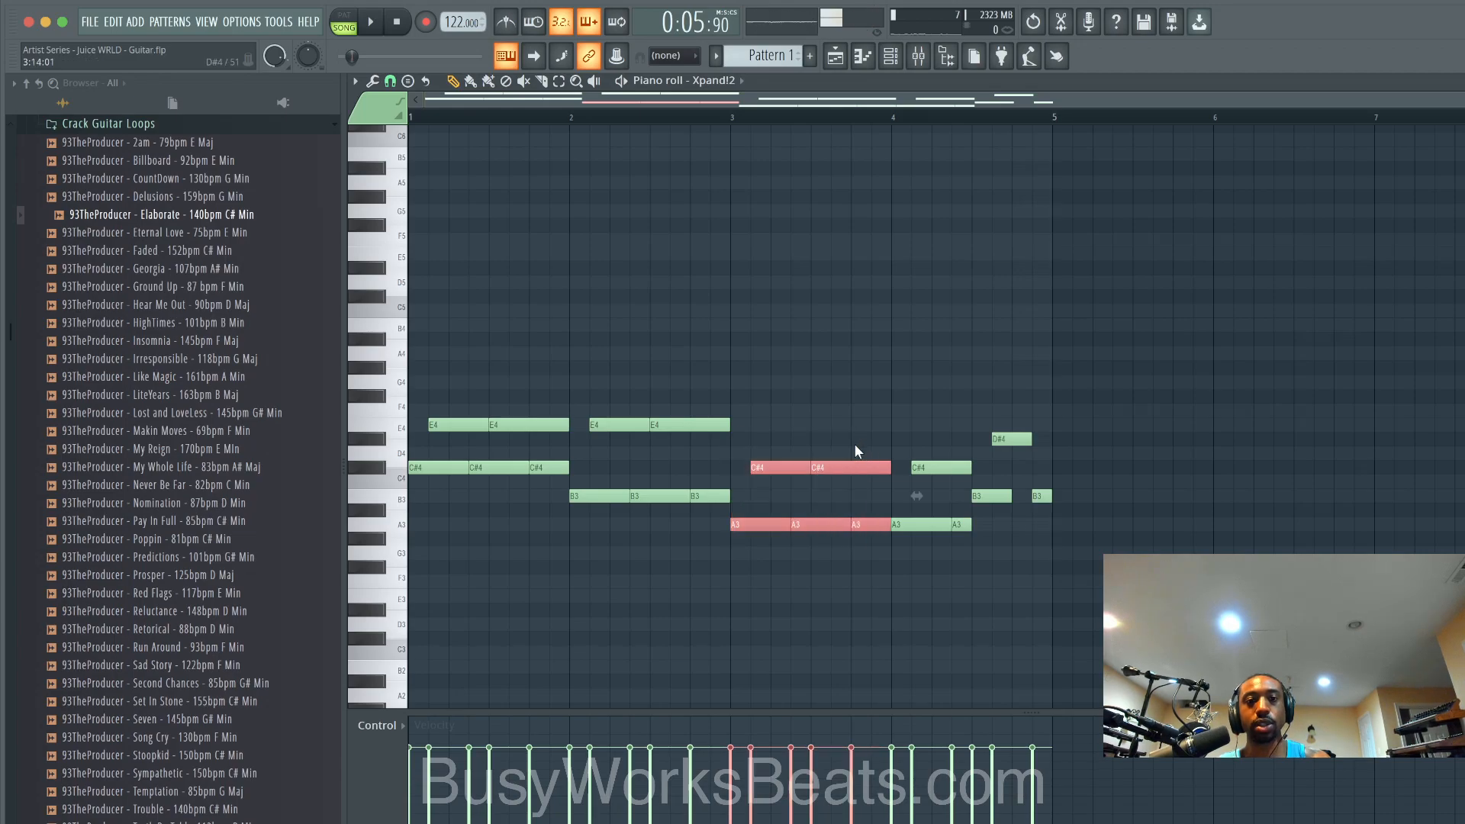
pyautogui.click(775, 521)
pyautogui.click(779, 471)
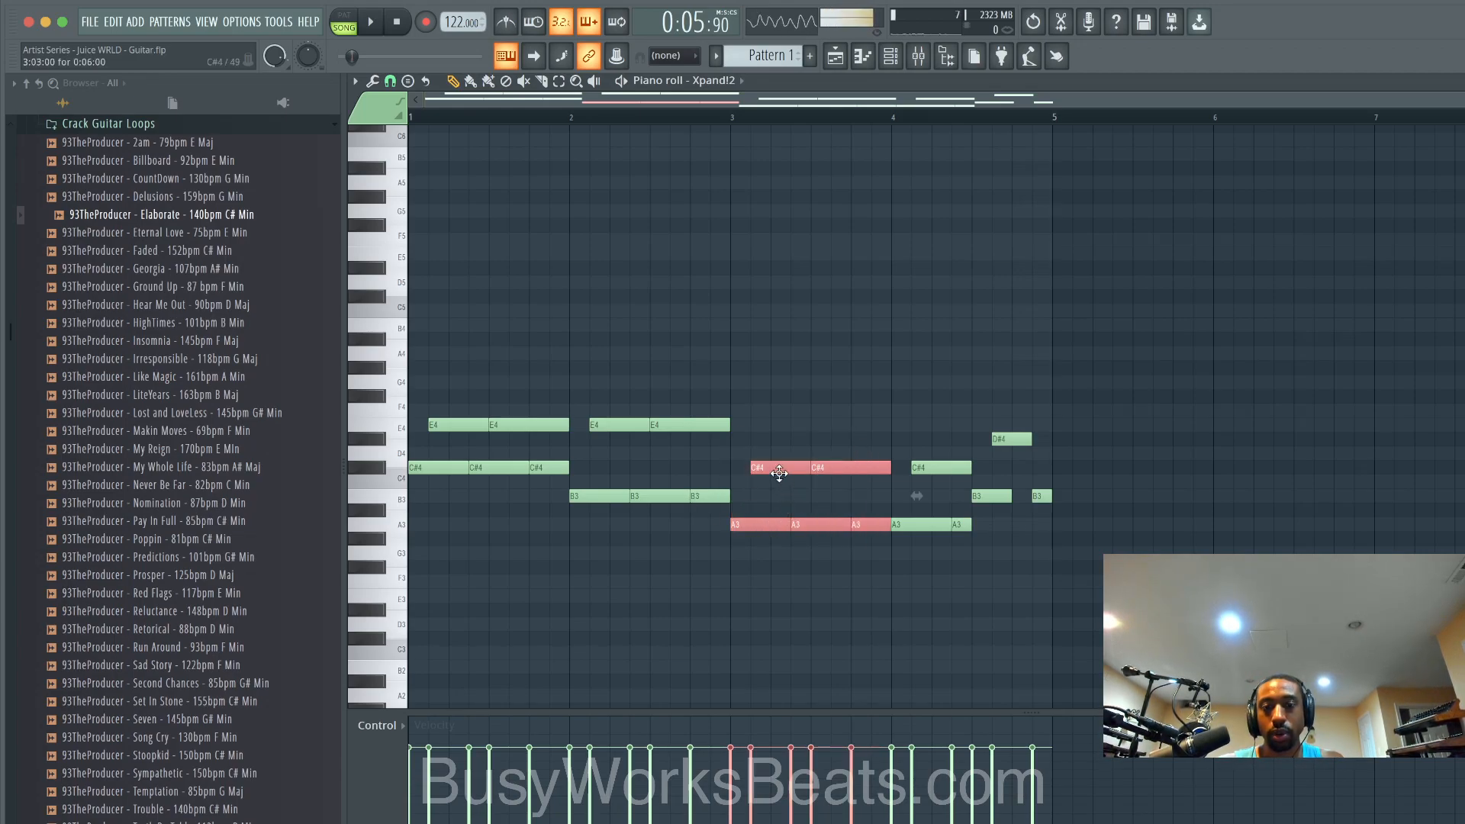
pyautogui.moveTo(778, 473); pyautogui.dragTo(874, 527)
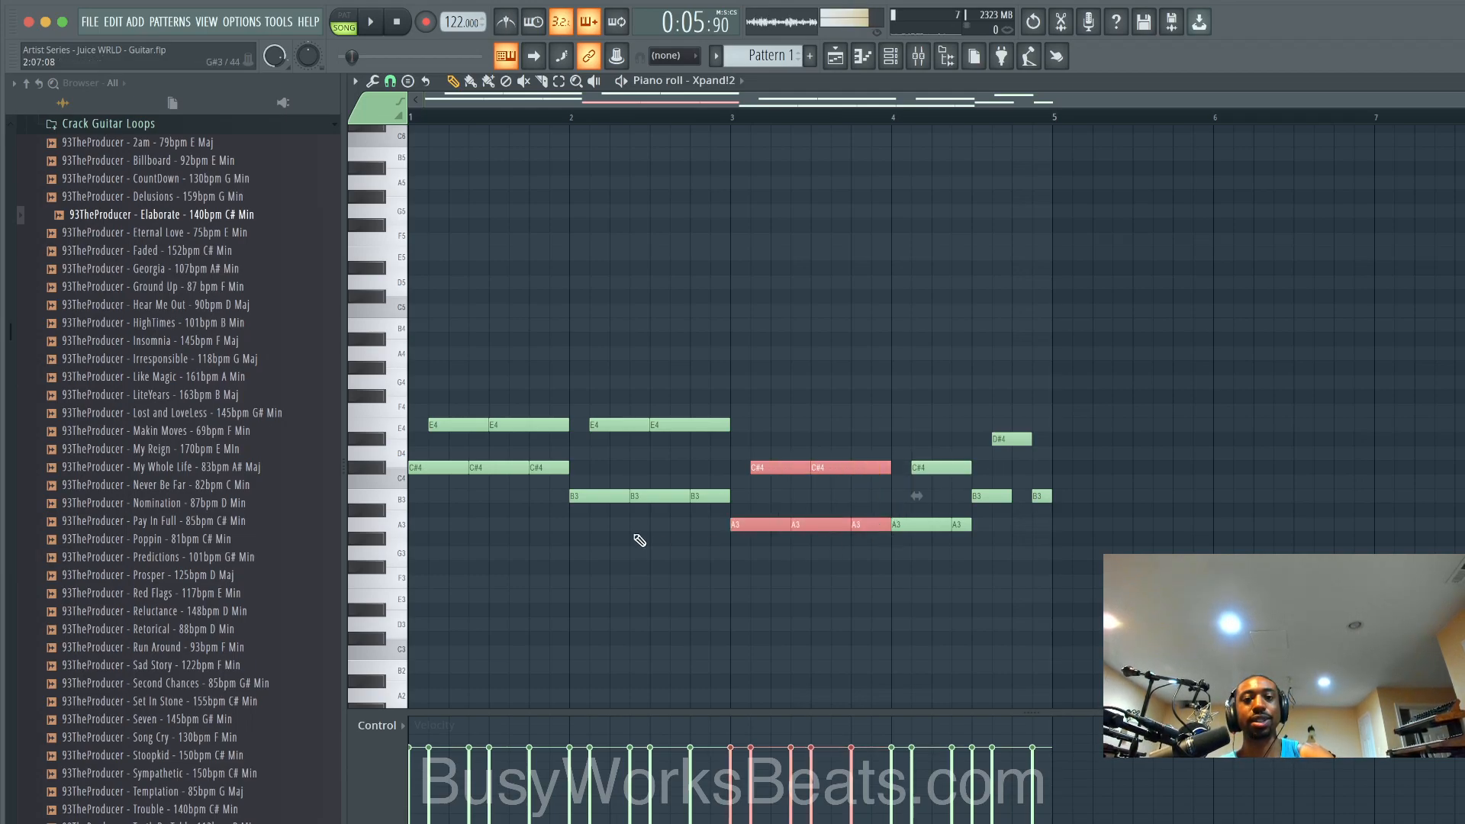
pyautogui.click(399, 526)
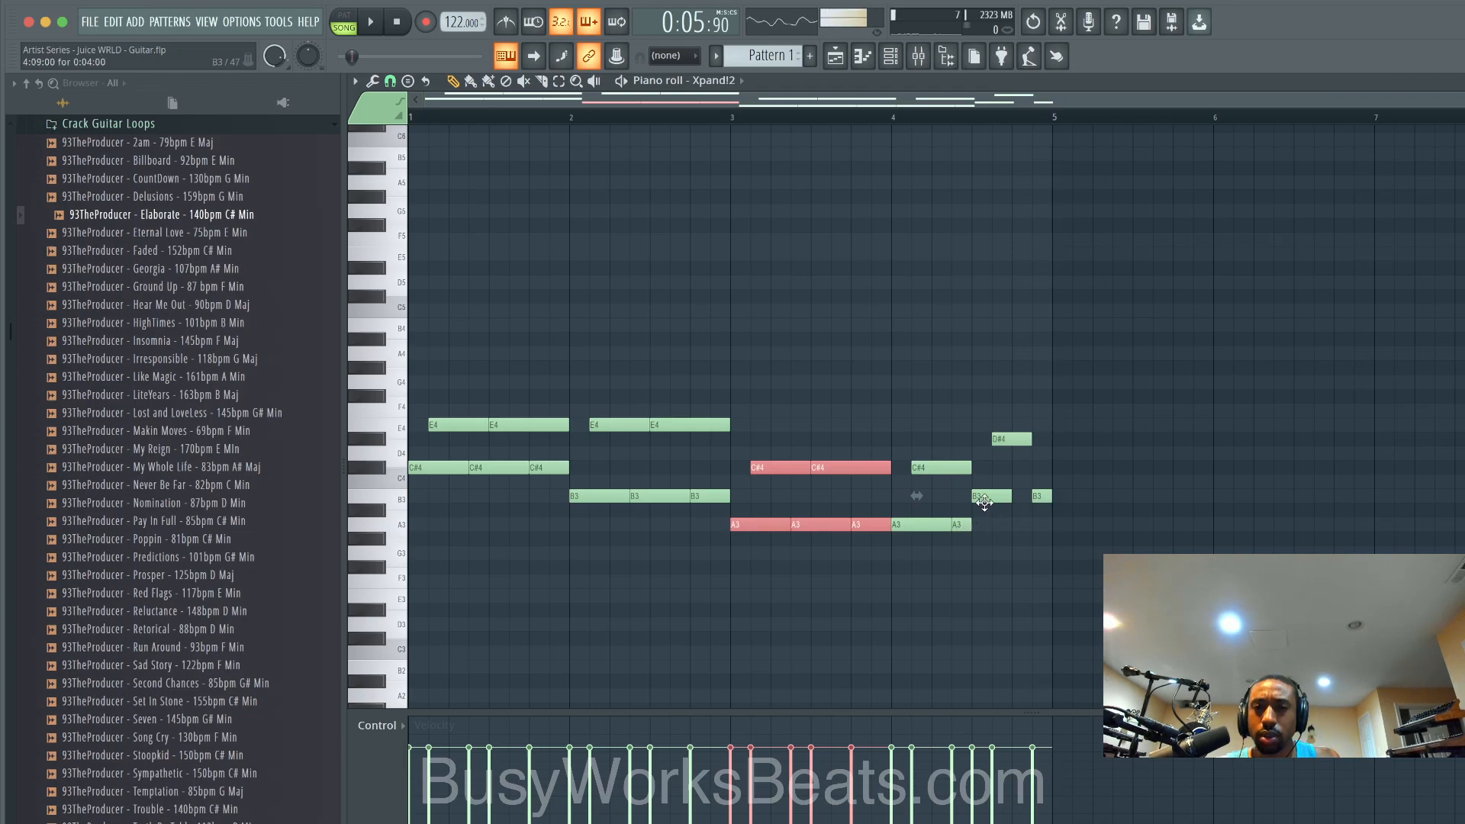
# Step: Select the two B3 notes in bar 4 and play the looped bar
pyautogui.moveTo(989, 498); pyautogui.dragTo(1036, 500)
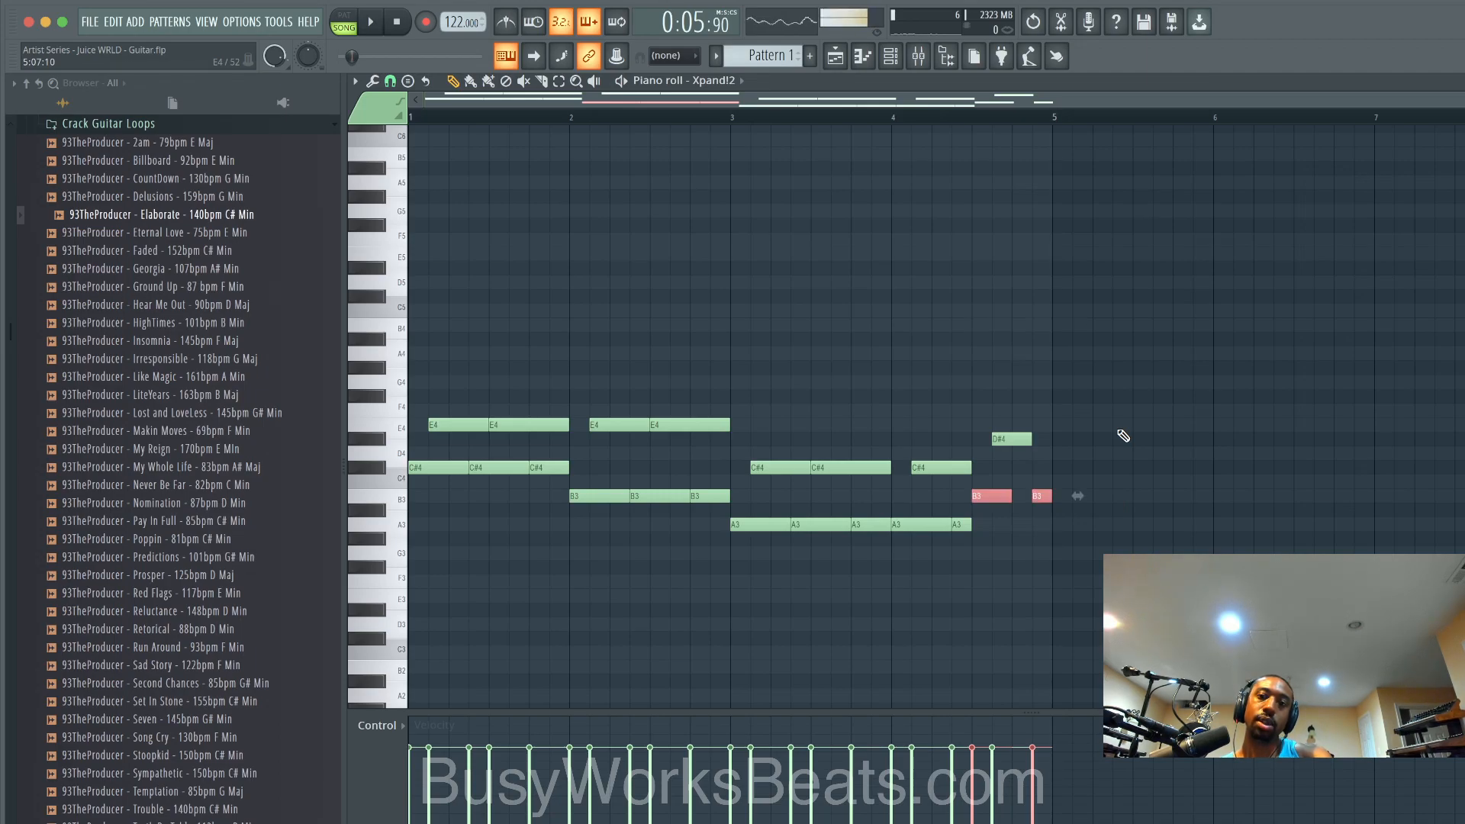
pyautogui.press('space')
pyautogui.press('space')
pyautogui.press('space')
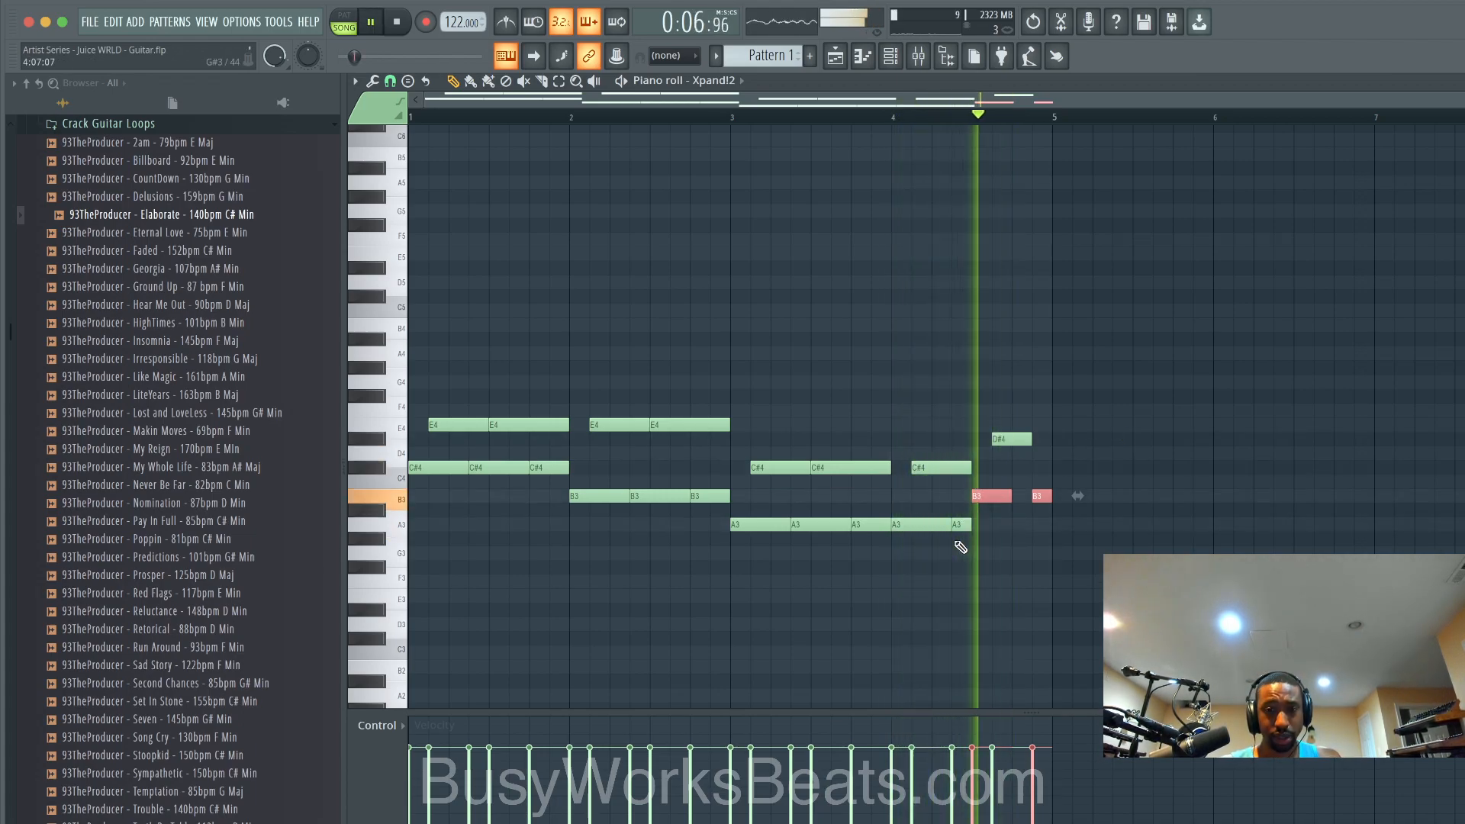
pyautogui.press('space')
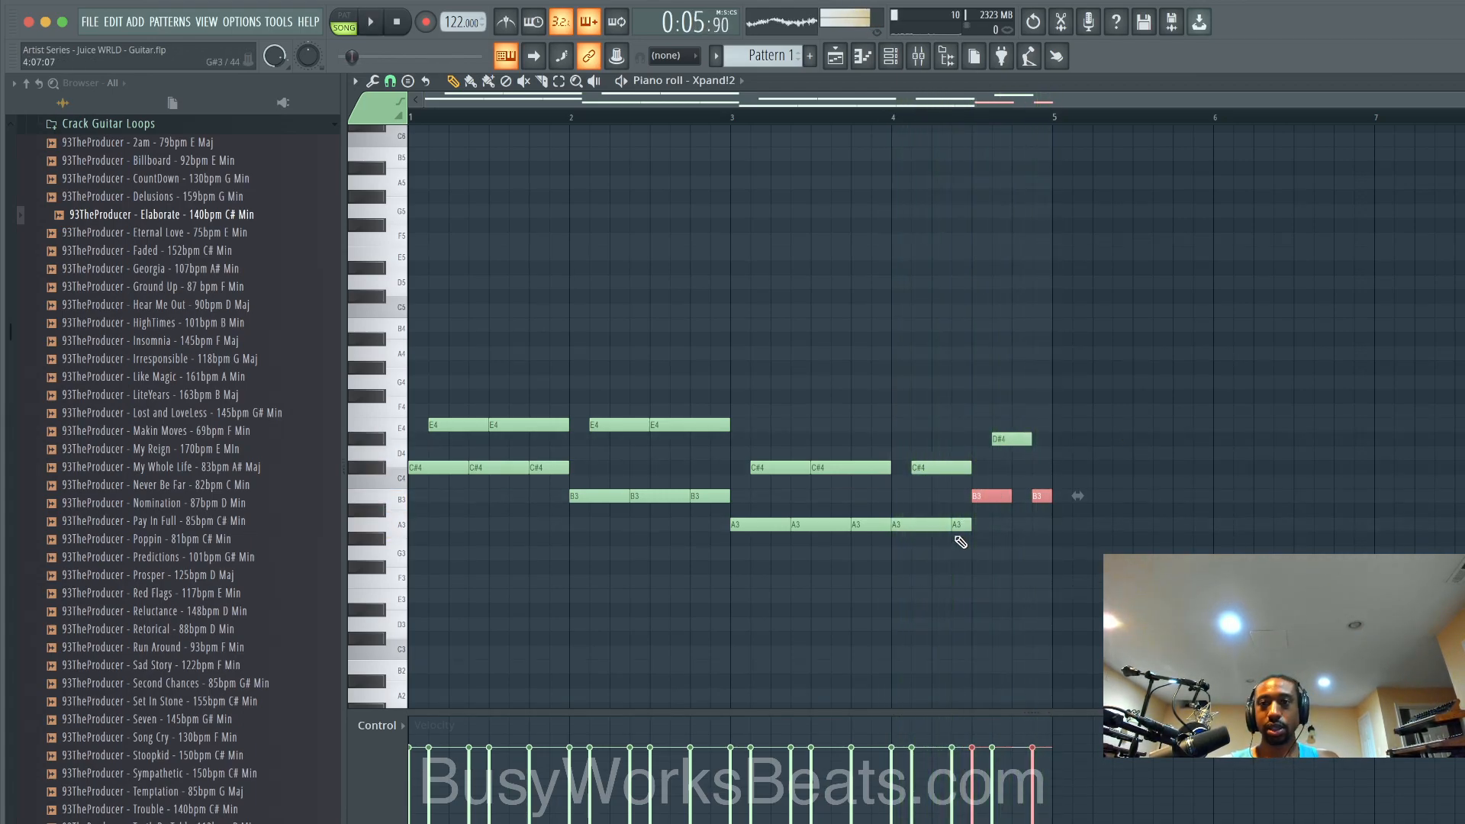
# Step: In the playlist, clear the time selection over bar 4 and select the Pattern 1 clip on Track 2
pyautogui.click(835, 58)
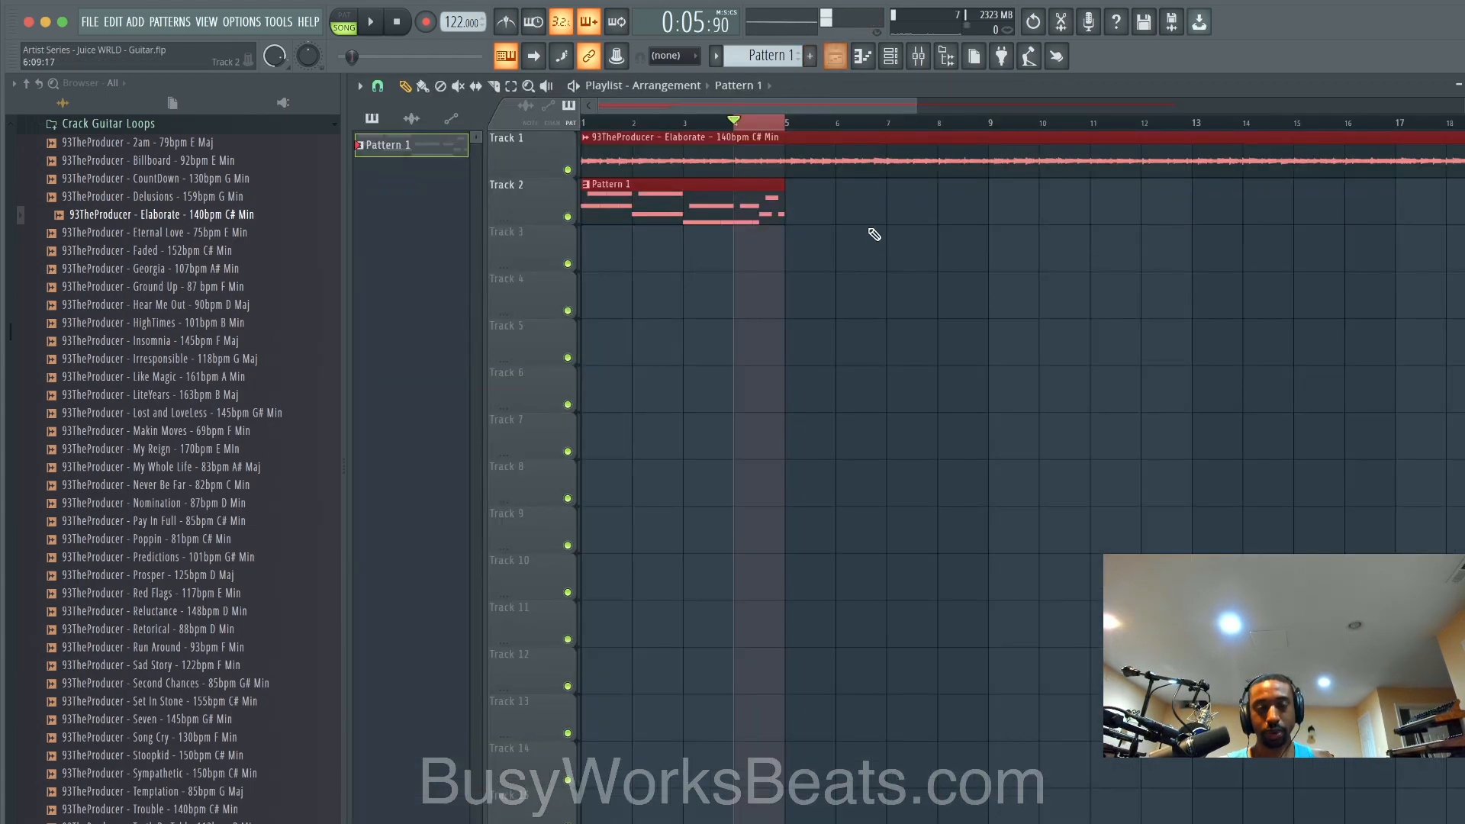
pyautogui.press('space')
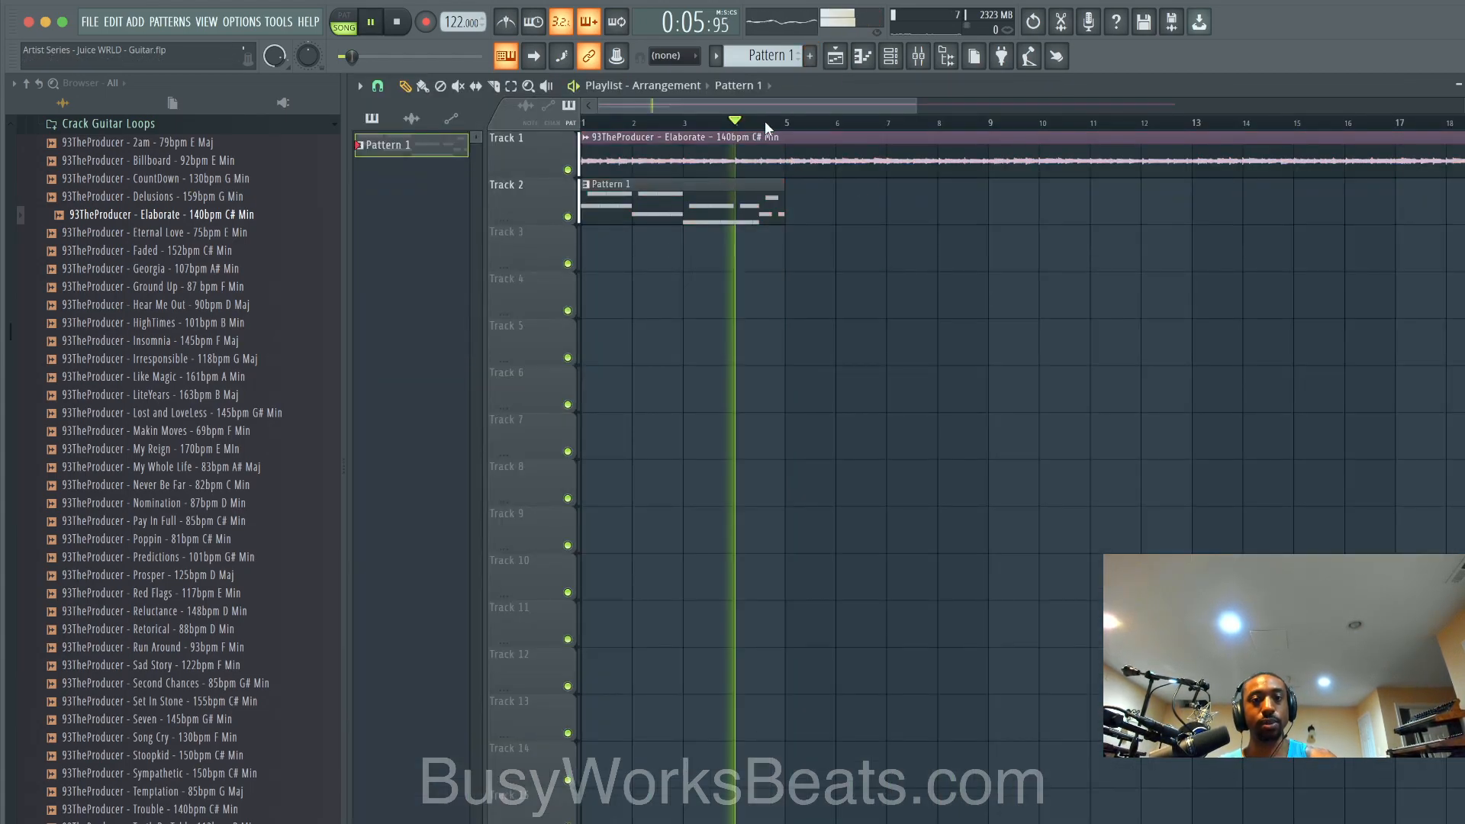
pyautogui.moveTo(782, 181); pyautogui.dragTo(712, 209)
pyautogui.press('space')
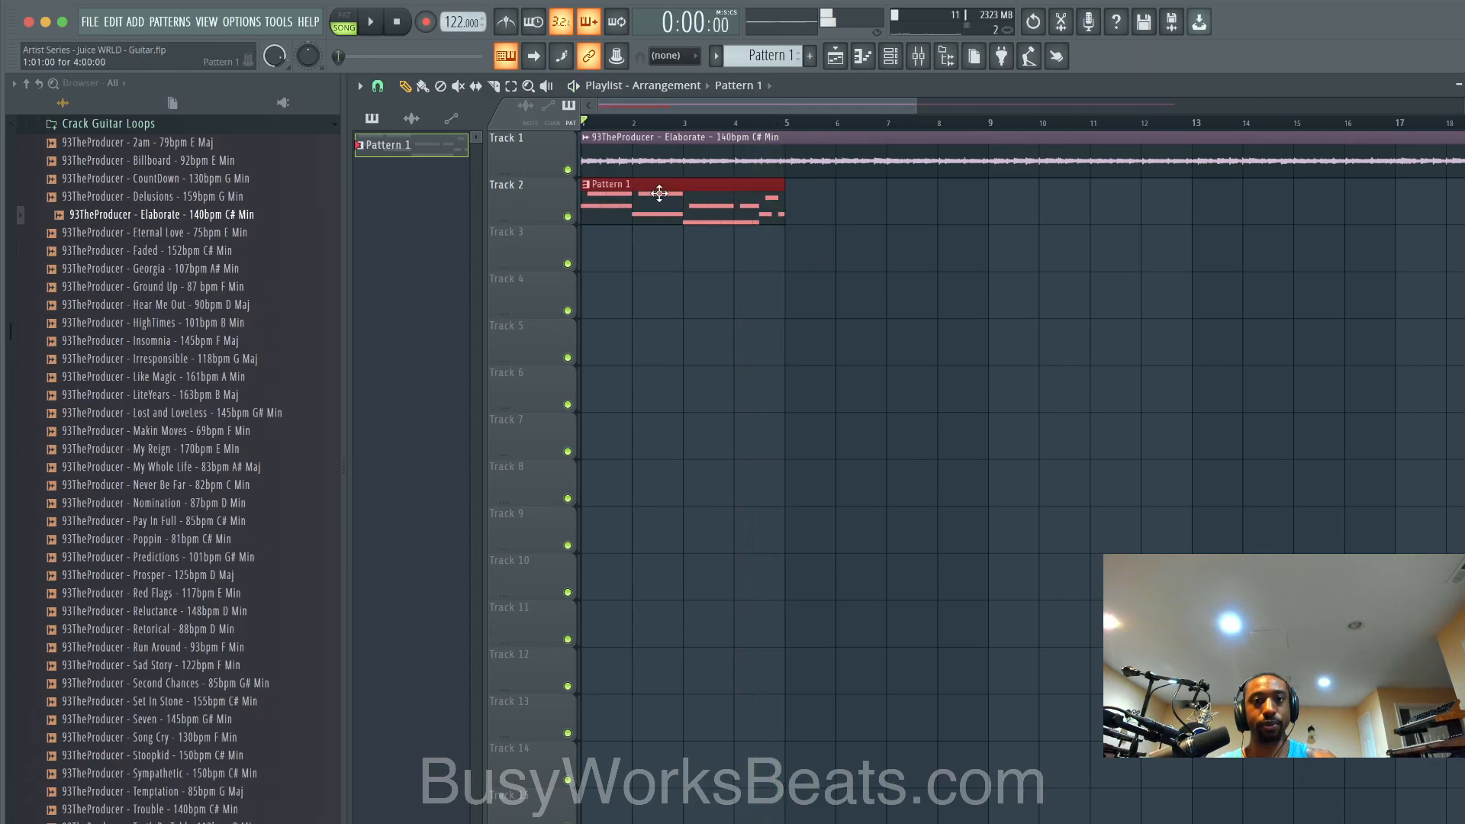
# Step: Mute Track 1 and play the Pattern 1 melody alone from the start
pyautogui.click(569, 168)
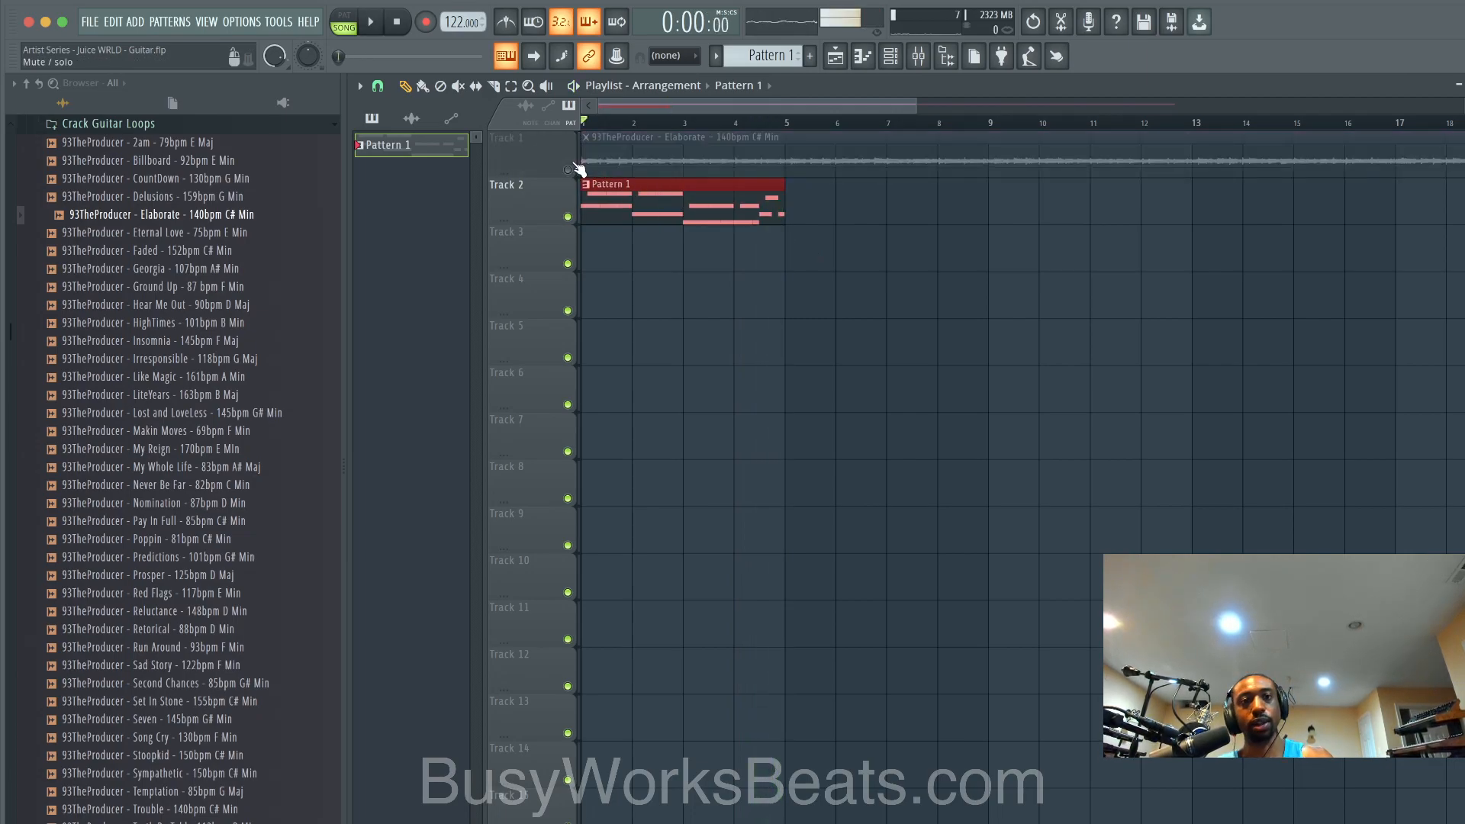
pyautogui.press('space')
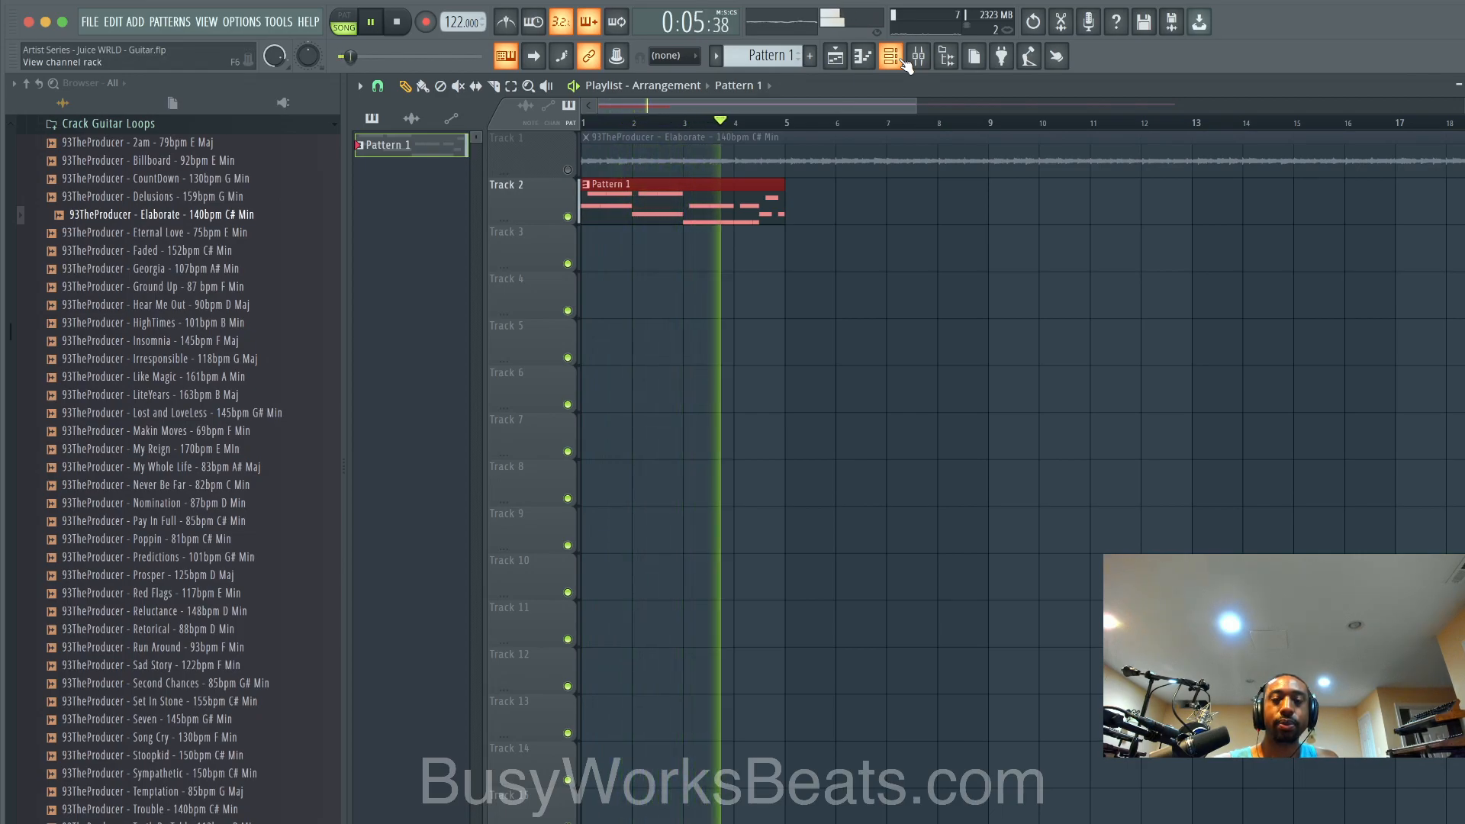
pyautogui.press('space')
# Step: Unmute Track 1, mute Track 2, and play the reference guitar loop alone from the start
pyautogui.click(568, 170)
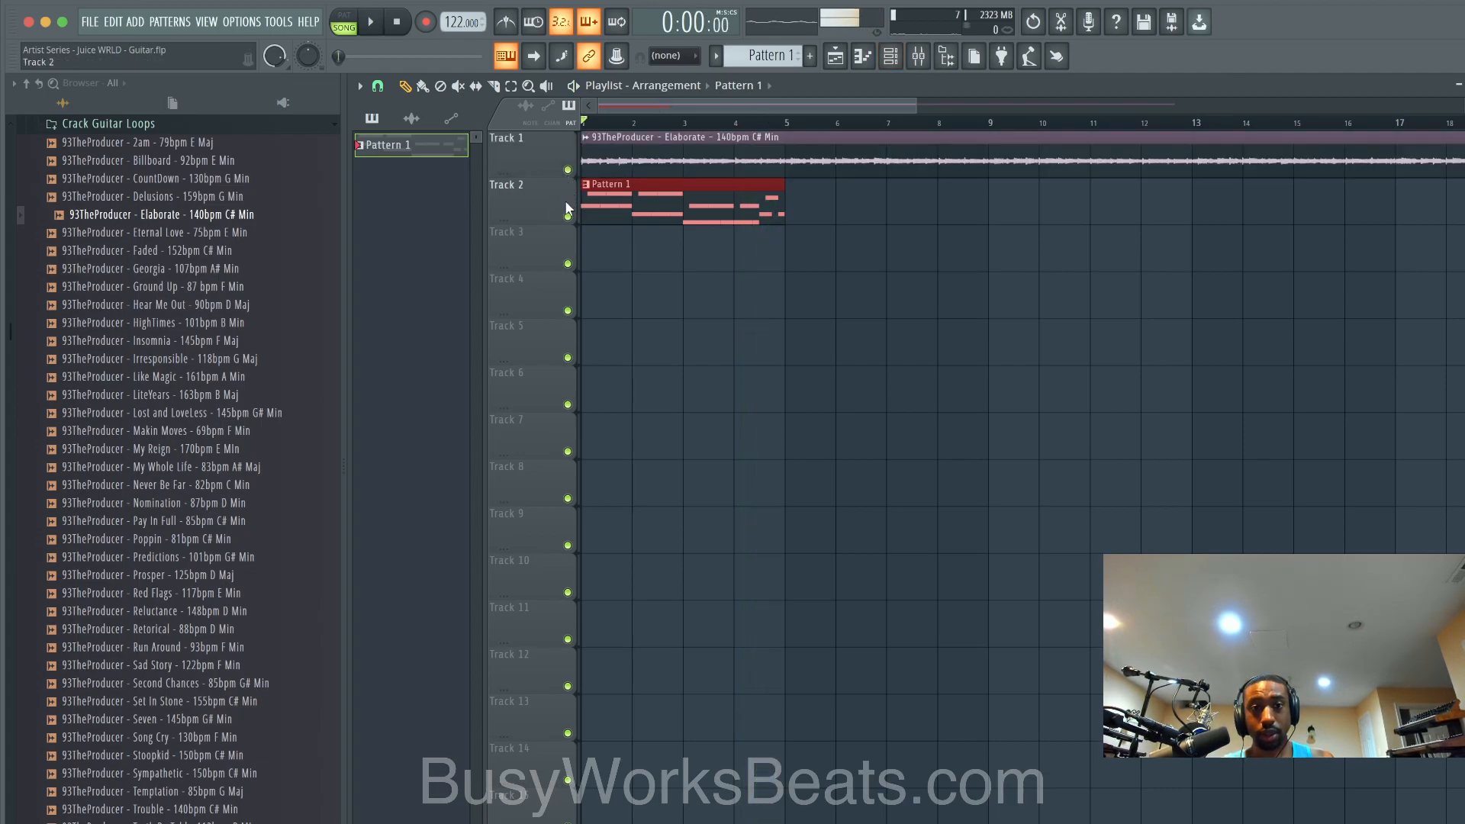
pyautogui.click(567, 217)
pyautogui.press('space')
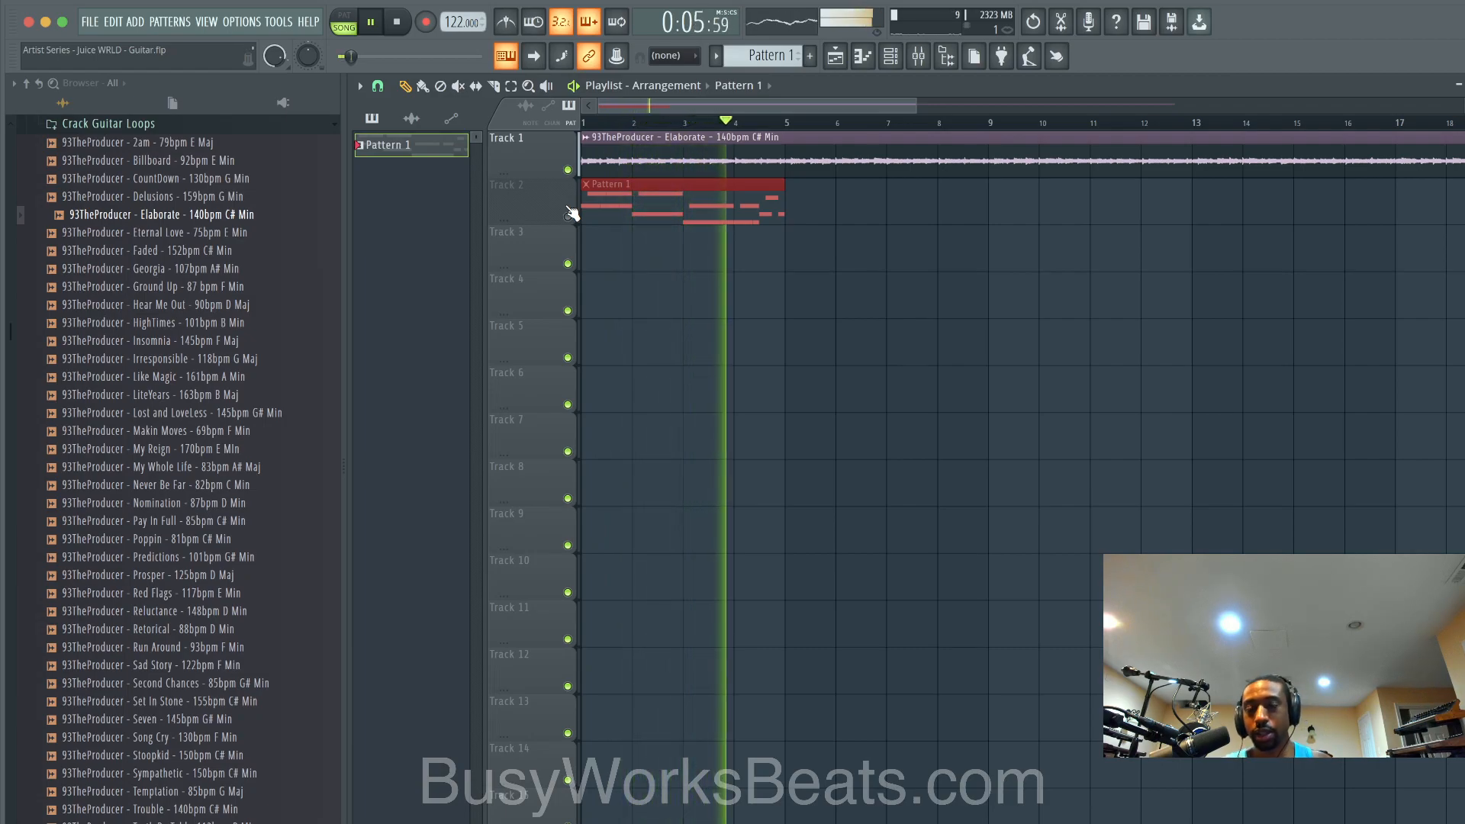
# Step: Stop playback, unmute Track 2, and delete the Pattern 1 clip from it in the playlist
pyautogui.press('space')
pyautogui.click(568, 216)
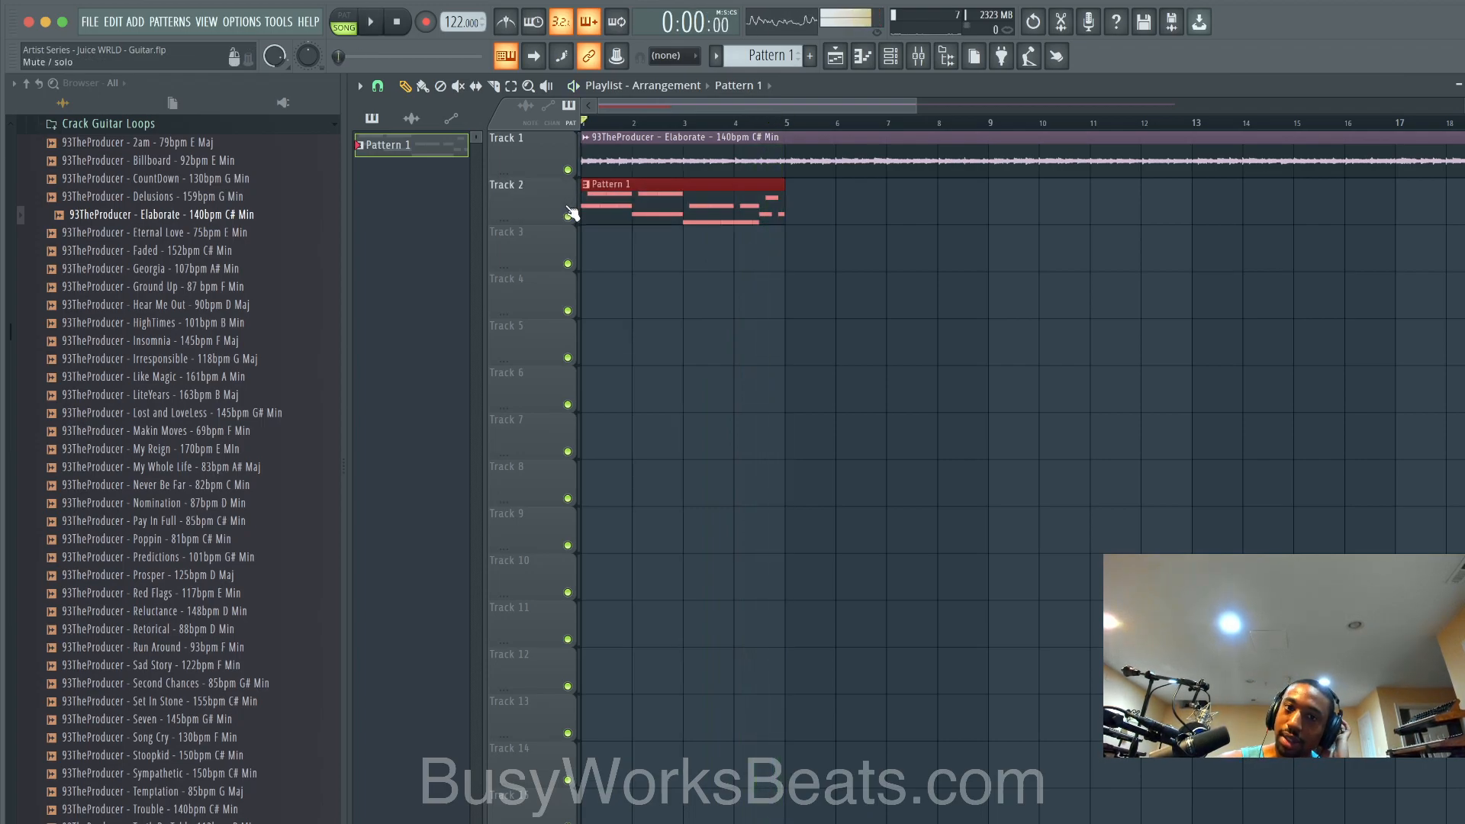
pyautogui.rightClick(630, 204)
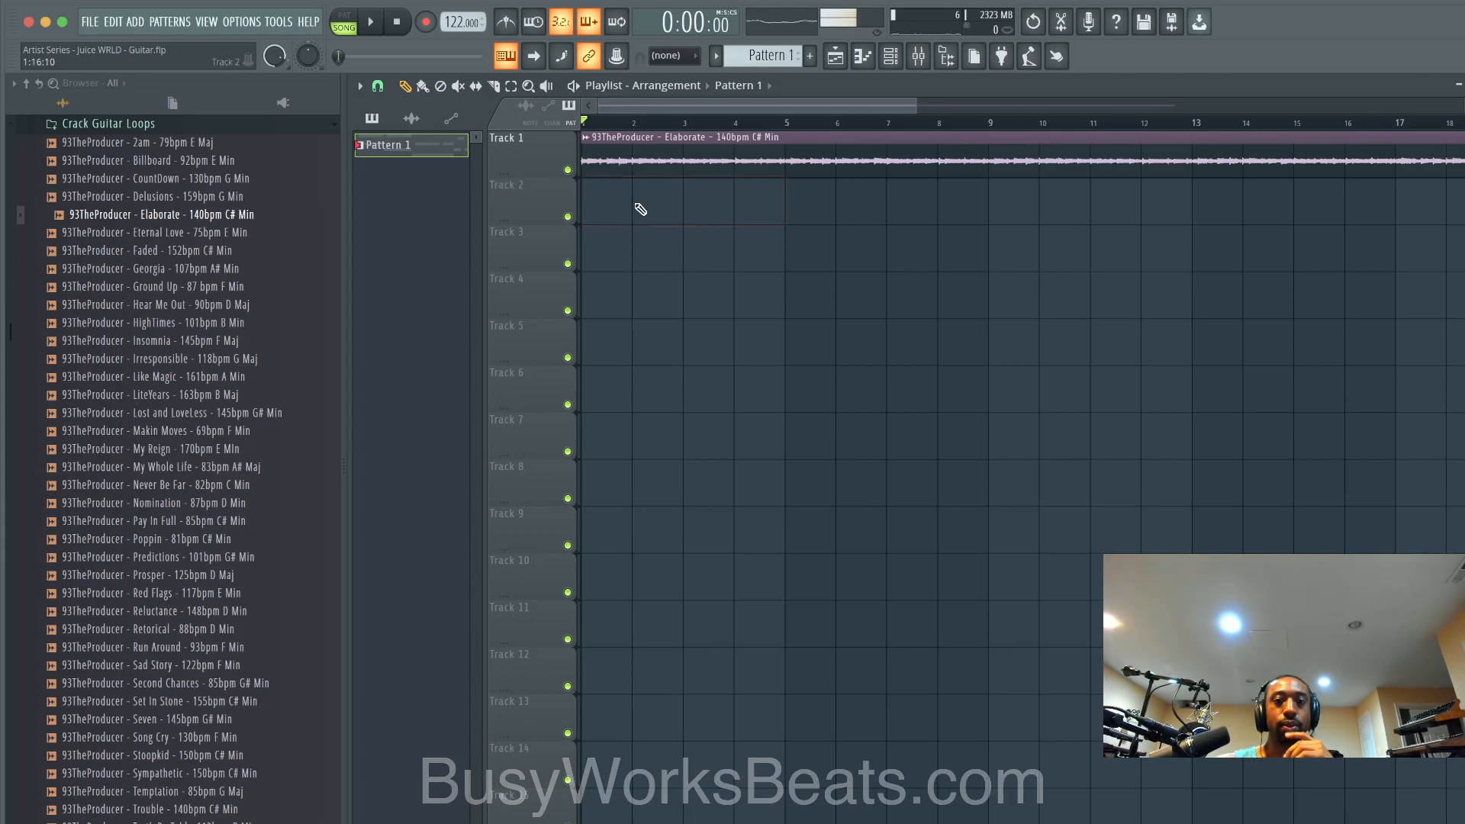
# Step: Save the project as the new version Guitar_2.flp and route the Xpand!2 channel to mixer track 2
pyautogui.click(904, 58)
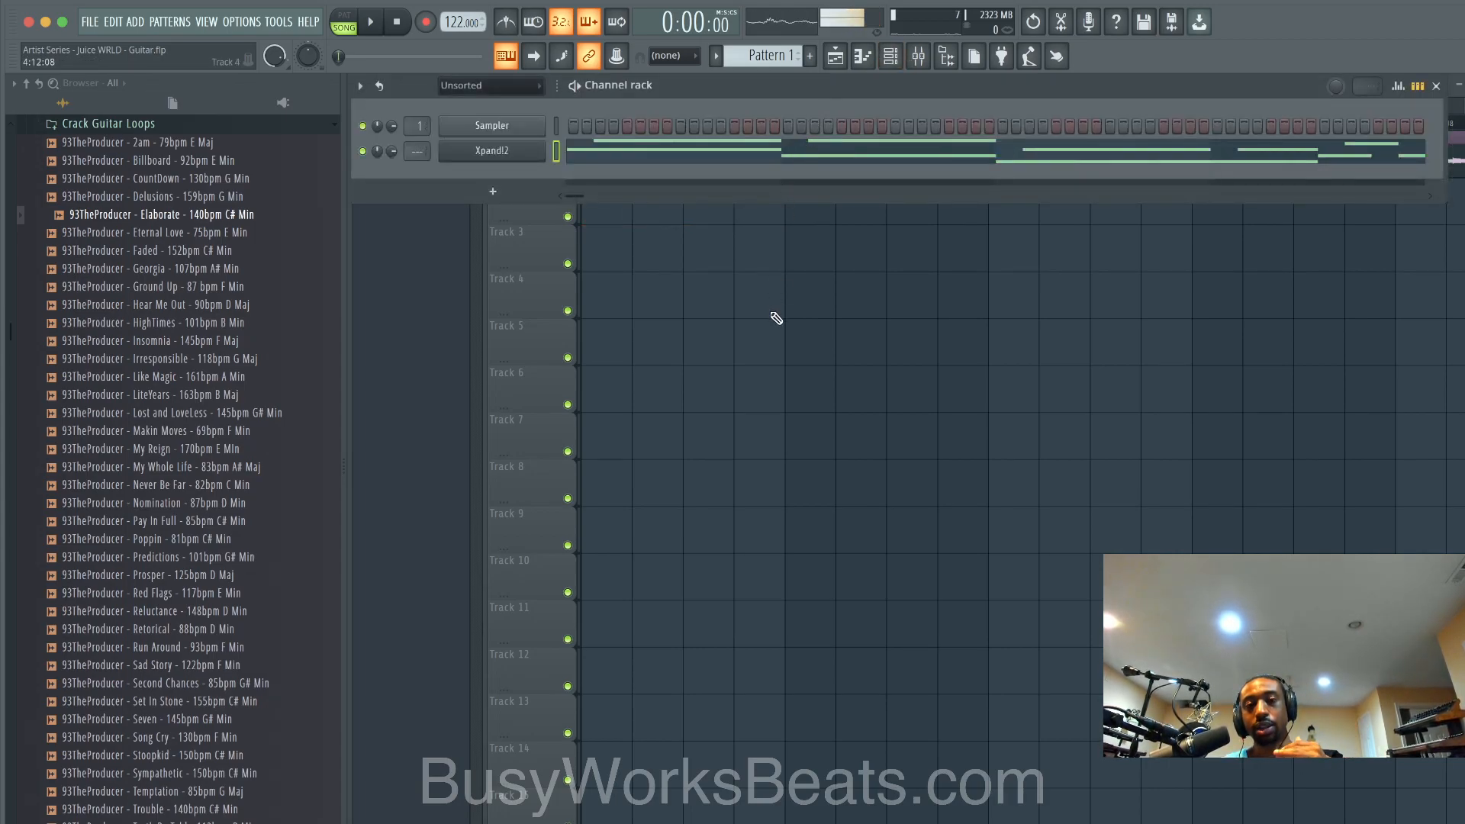
pyautogui.press('F6')
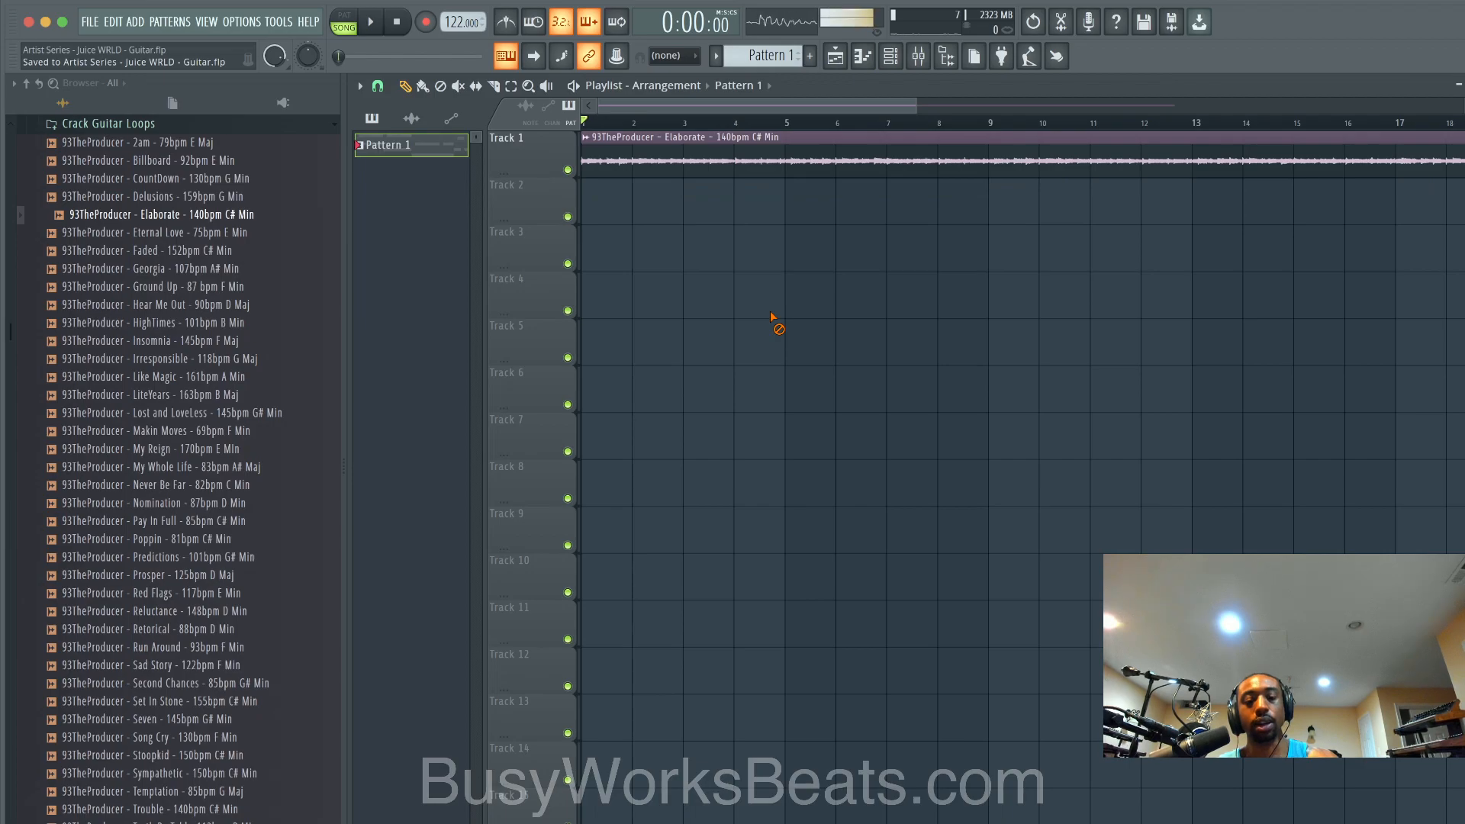
pyautogui.click(891, 58)
pyautogui.press('space')
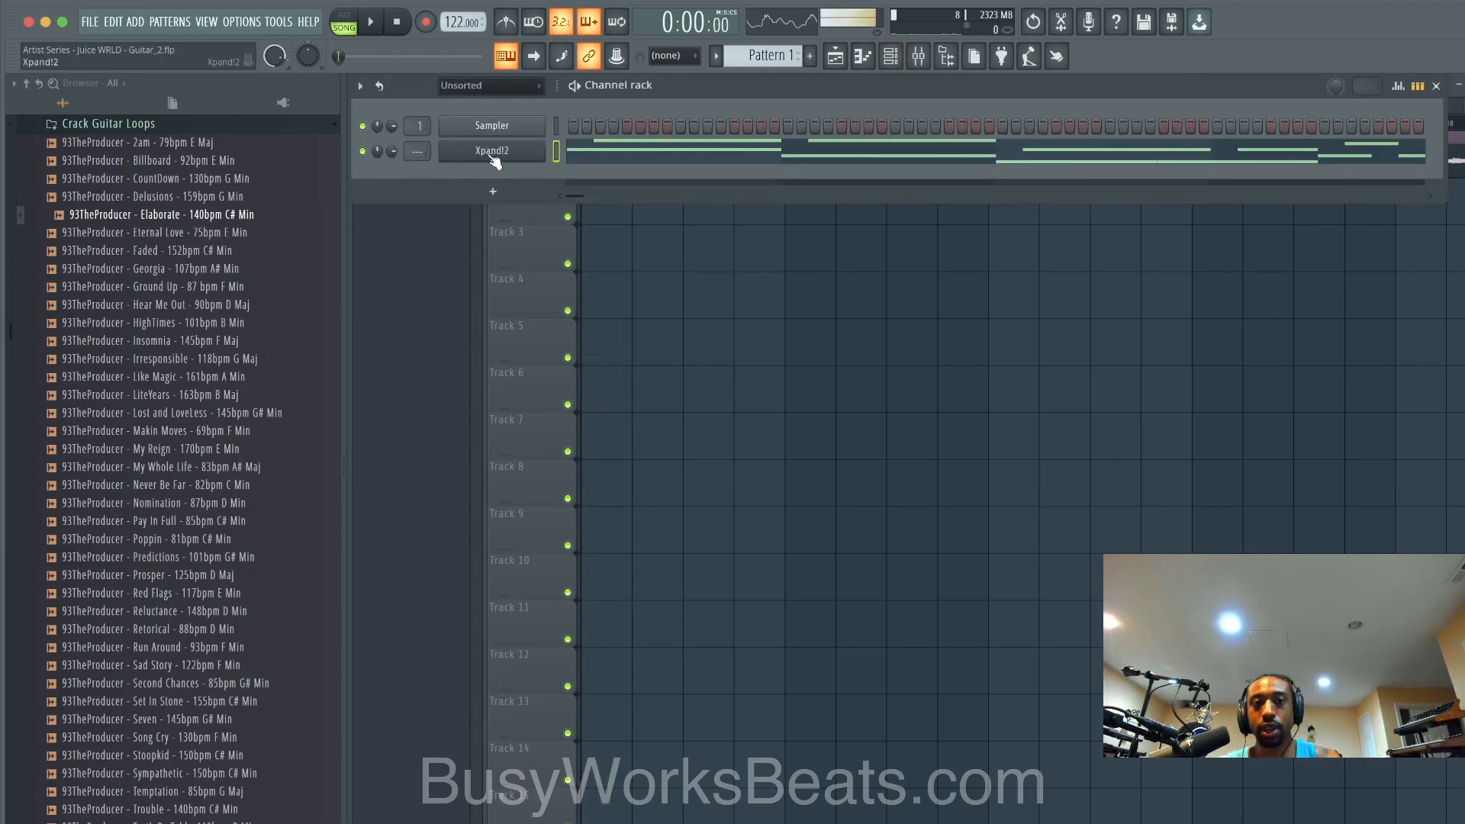
pyautogui.hotkey('ctrl', 'l')
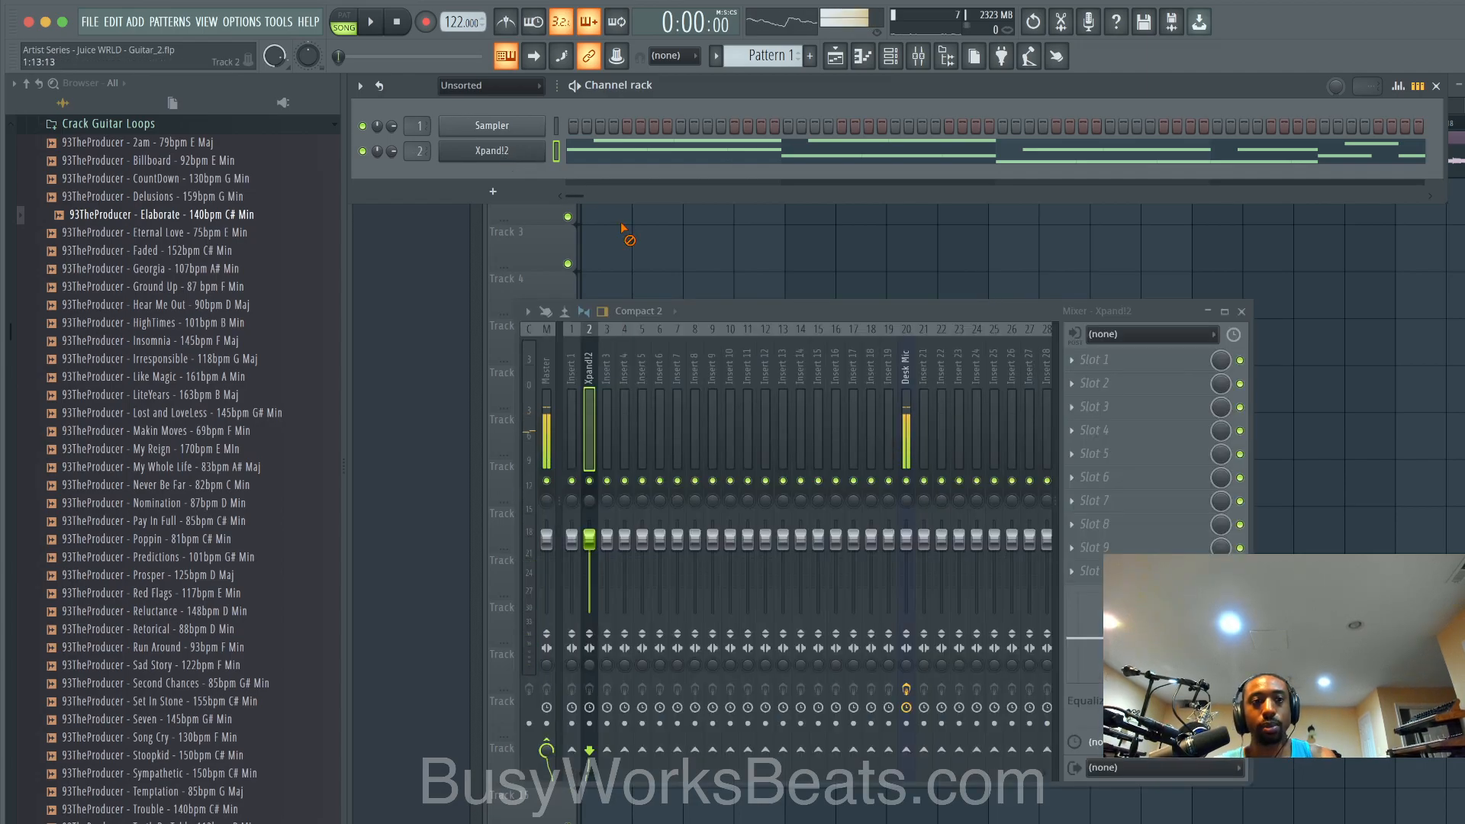
# Step: Place the Transition sample from the Ultimate Producer Stash's Drum Kit SFX folder on Track 3 at bar 4
pyautogui.press('F12')
pyautogui.click(28, 85)
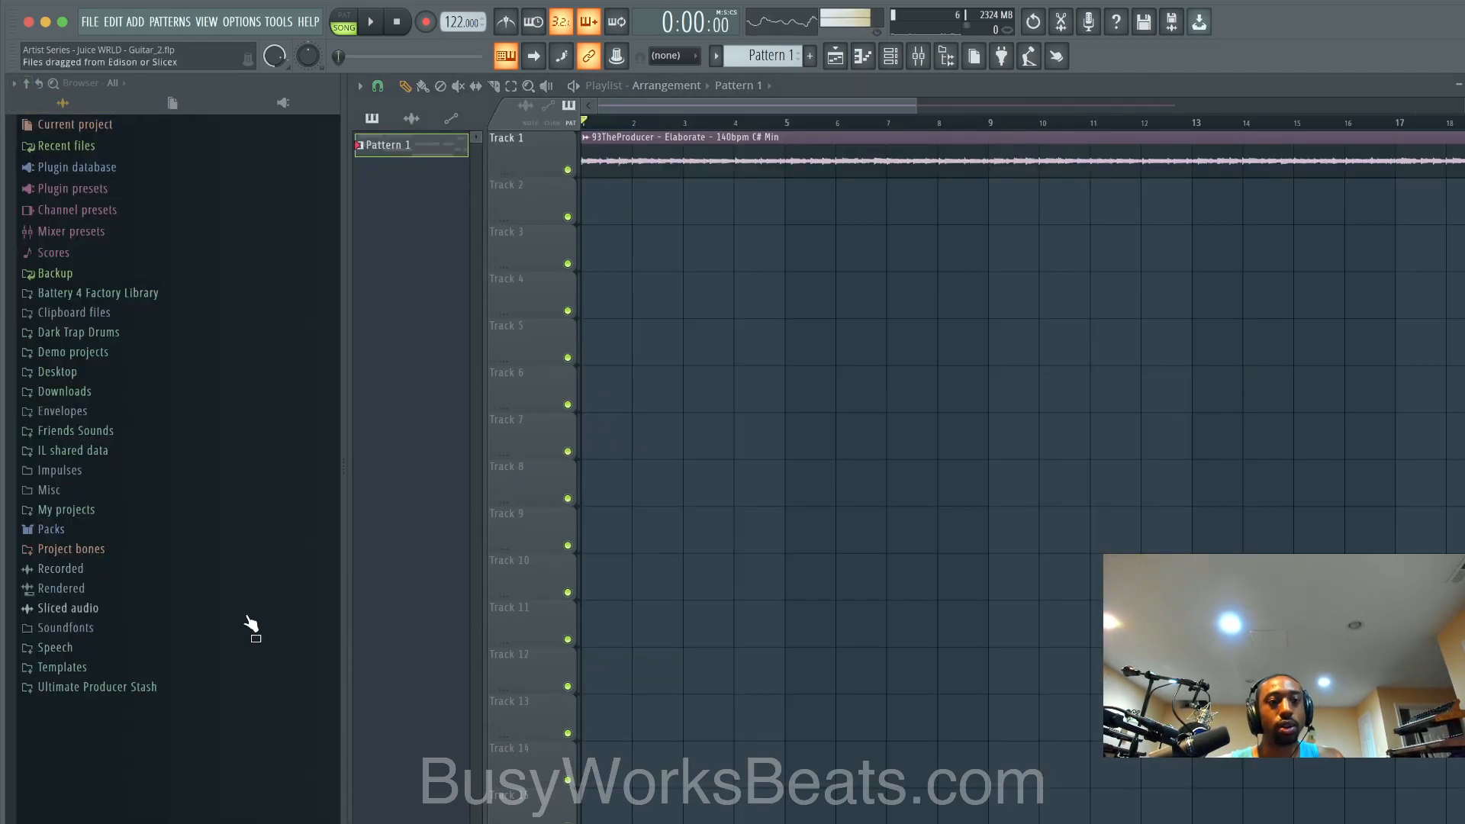
pyautogui.click(143, 689)
pyautogui.click(122, 701)
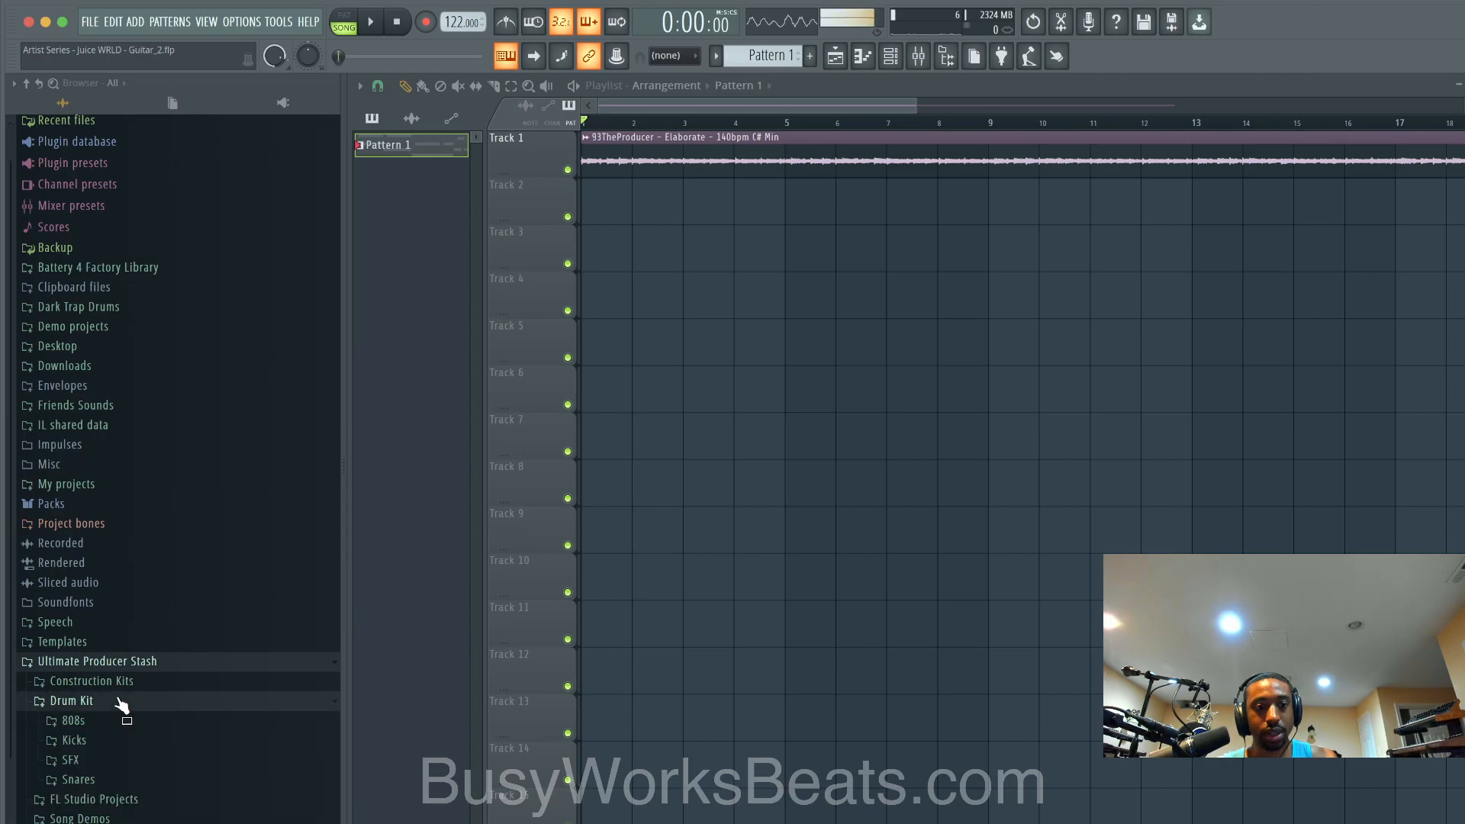
pyautogui.click(114, 680)
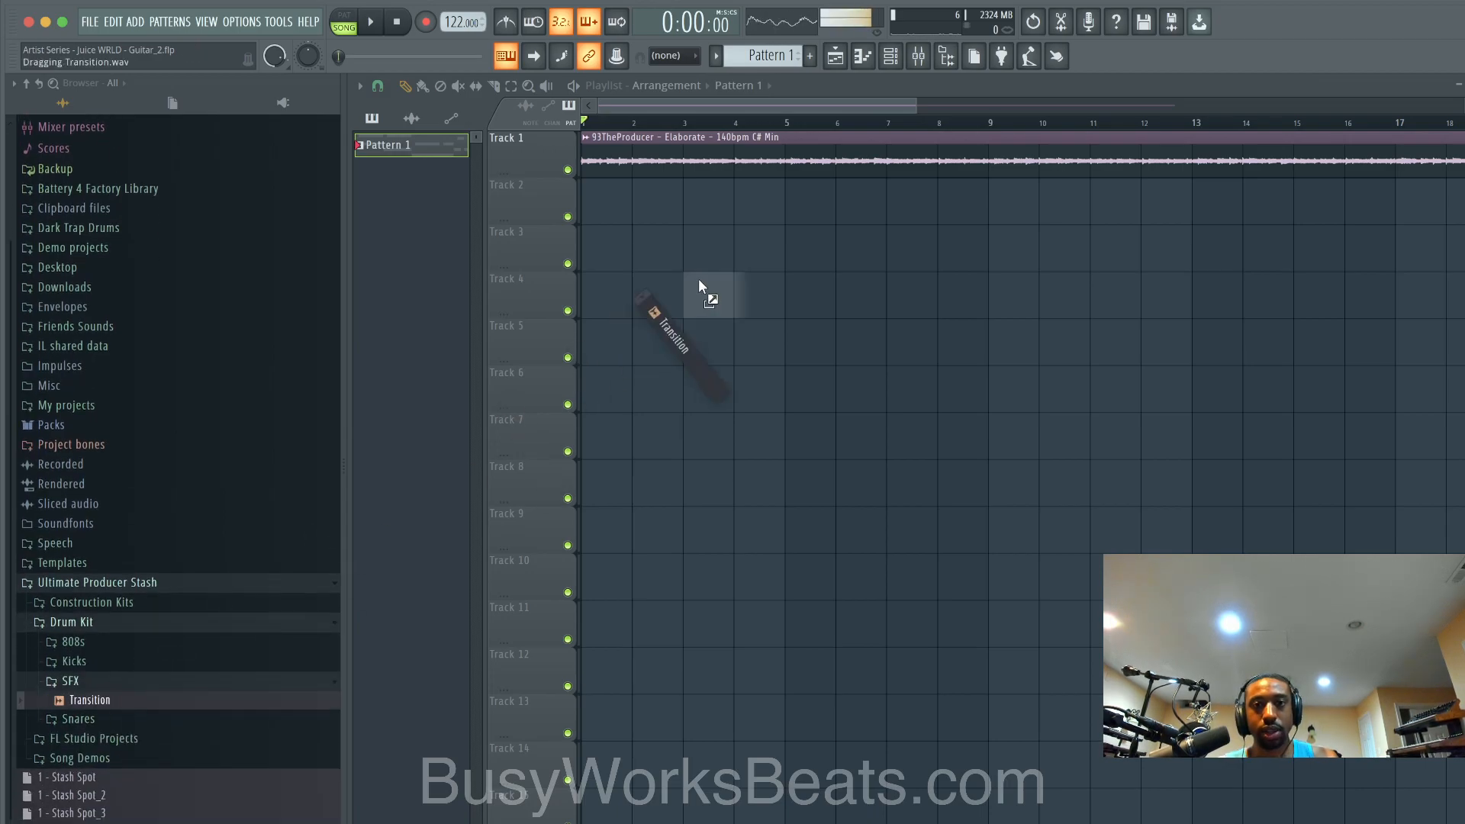
pyautogui.moveTo(698, 281); pyautogui.dragTo(719, 249)
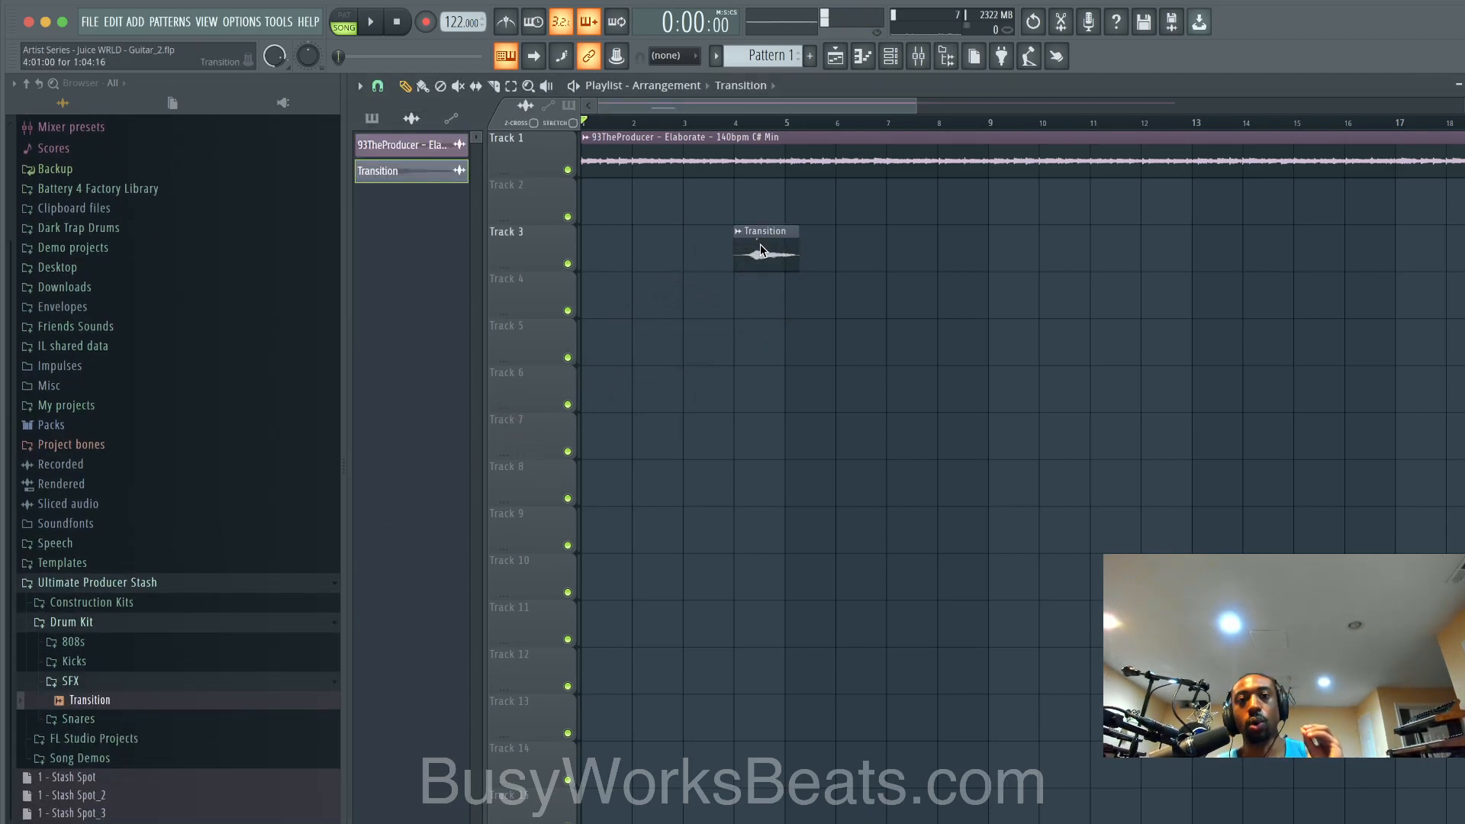
# Step: Shift the Transition clip on Track 3 so the peak of its swell lands on the start of bar 5
pyautogui.scroll(4, 796, 255)
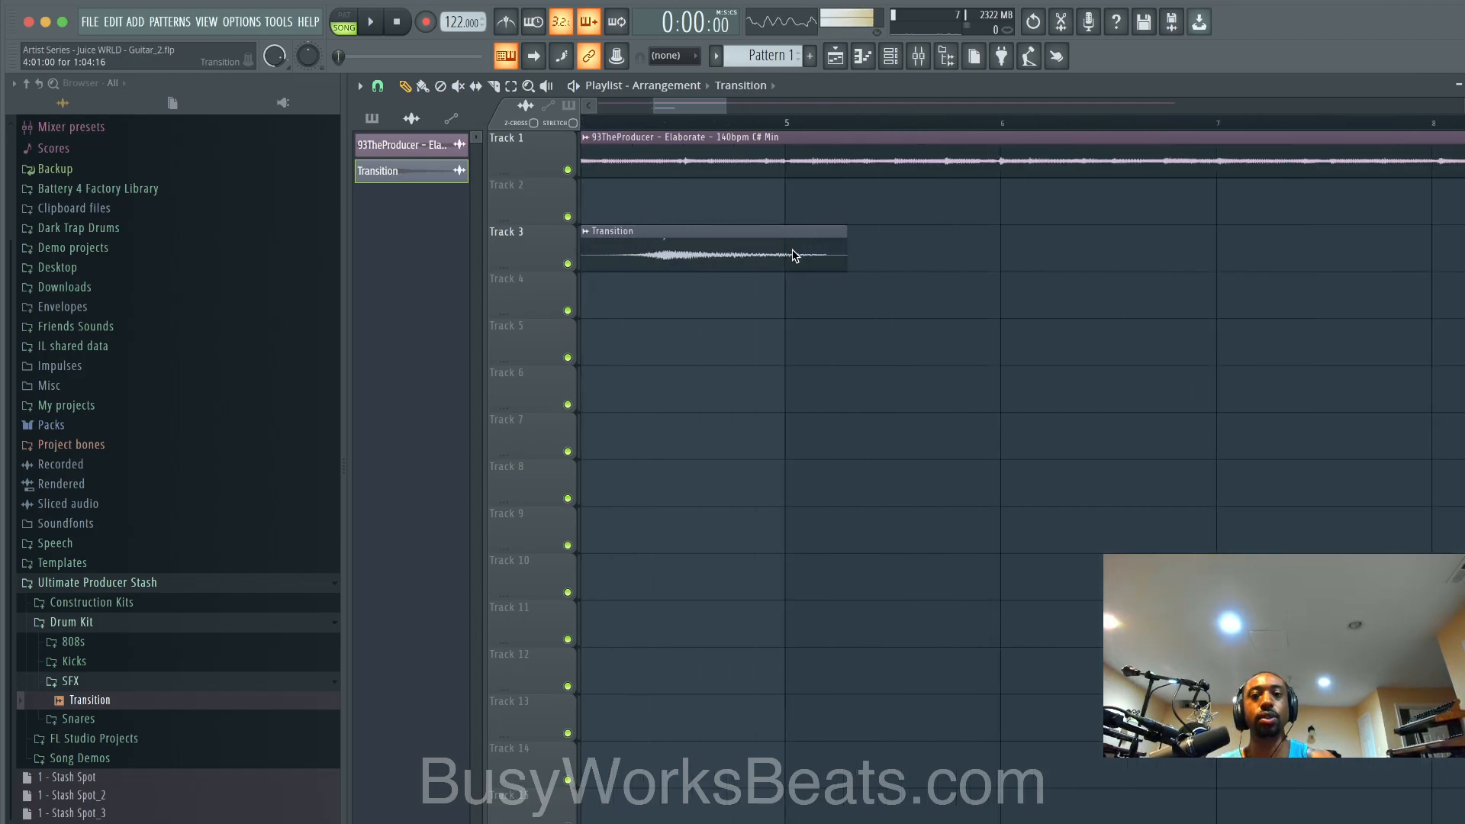
pyautogui.moveTo(692, 256); pyautogui.dragTo(811, 261)
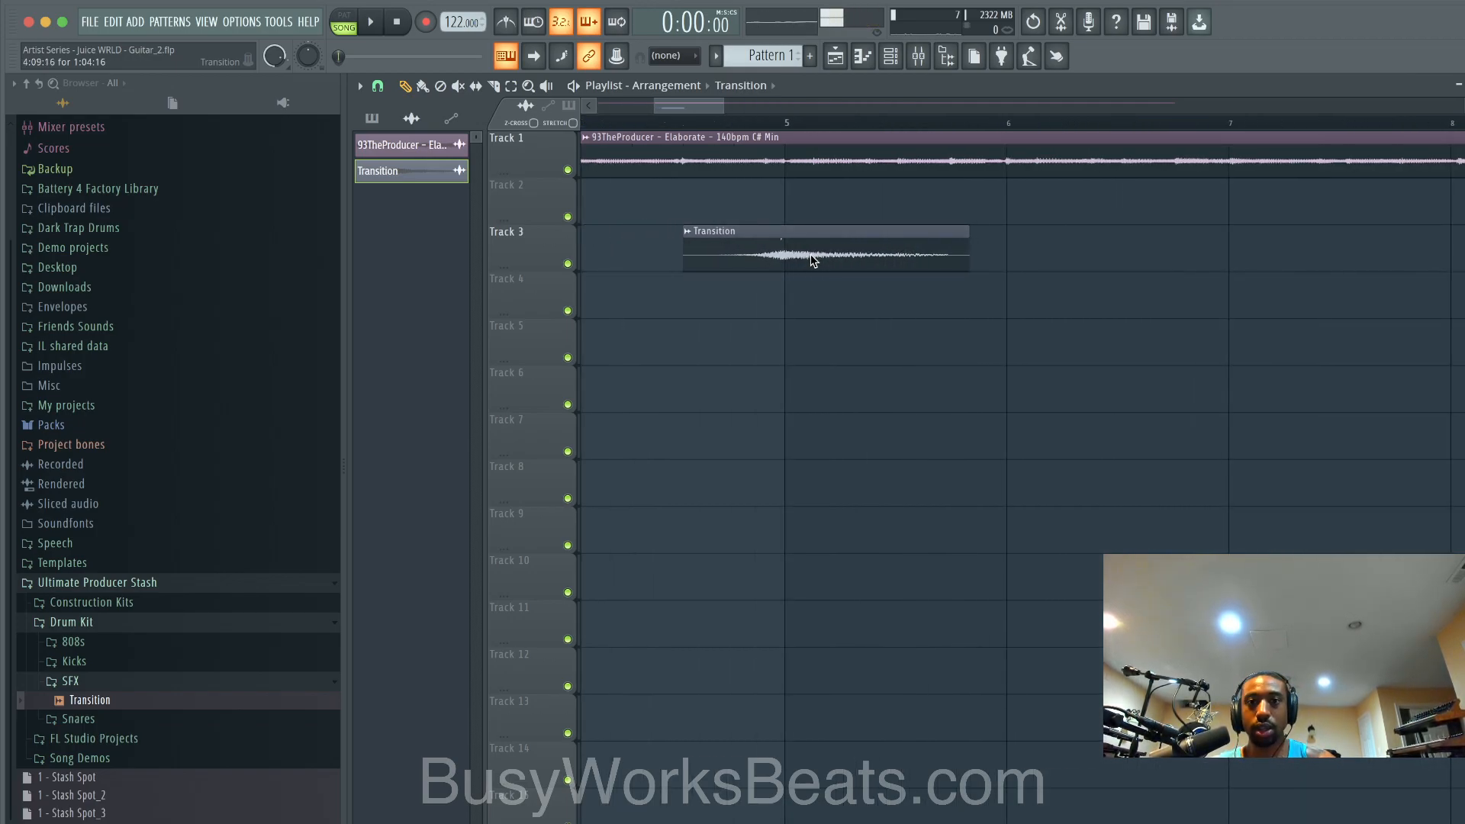
pyautogui.scroll(3, 812, 261)
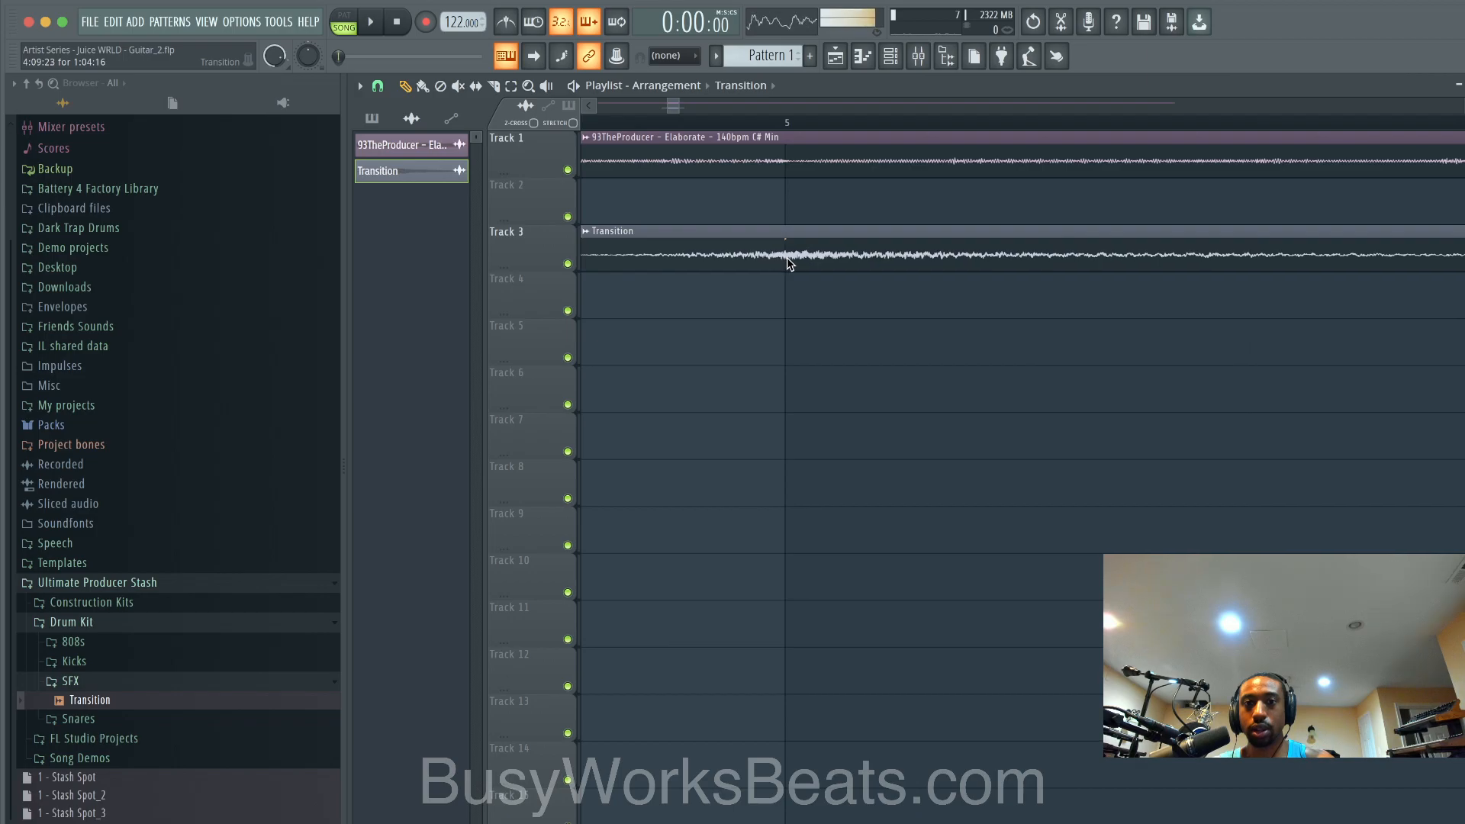
pyautogui.scroll(-6, 790, 263)
# Step: Play the arrangement from the start and set the channel rack's display filter to All
pyautogui.press('space')
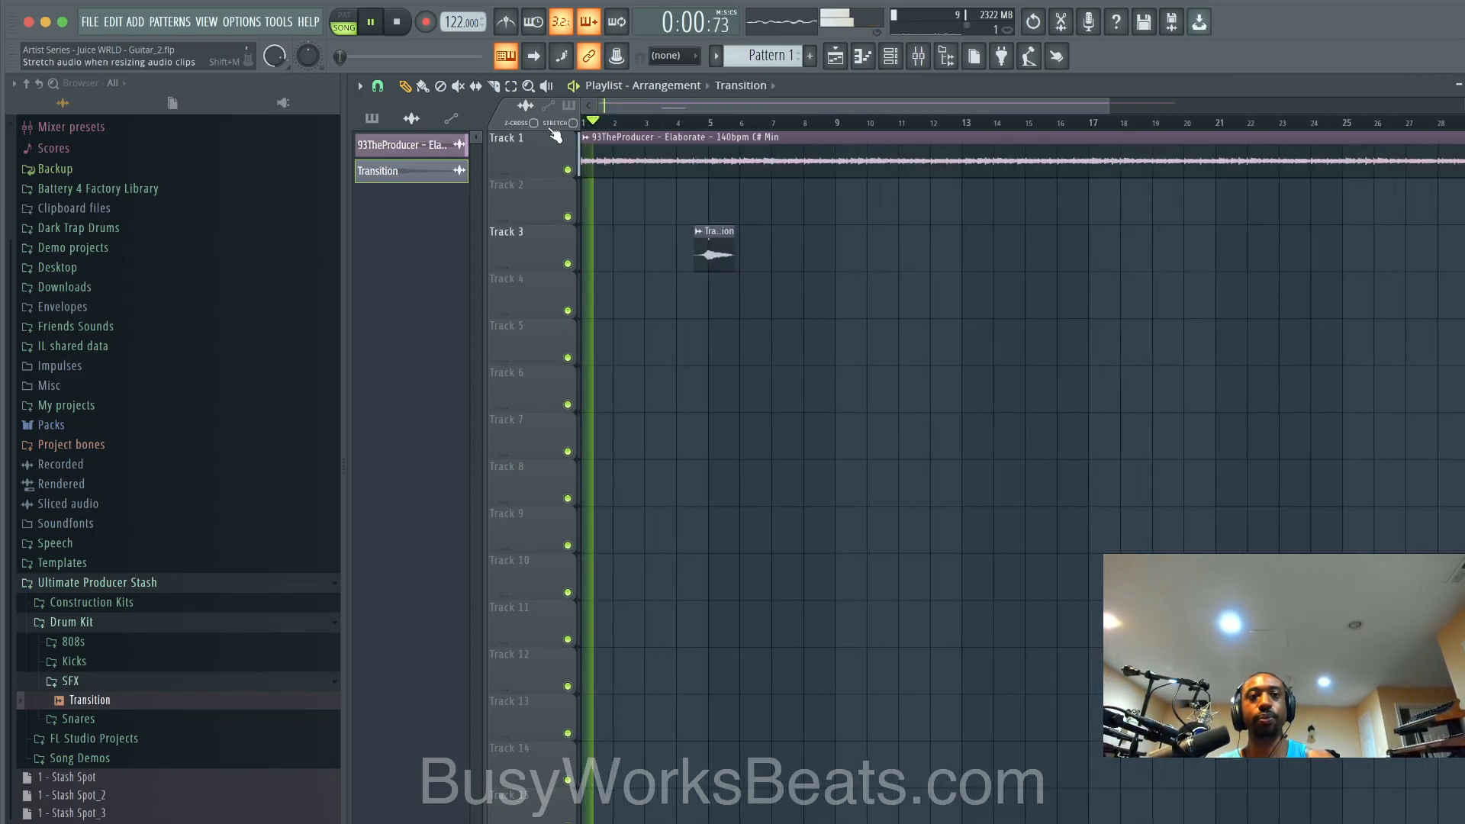
pyautogui.click(890, 57)
pyautogui.click(507, 86)
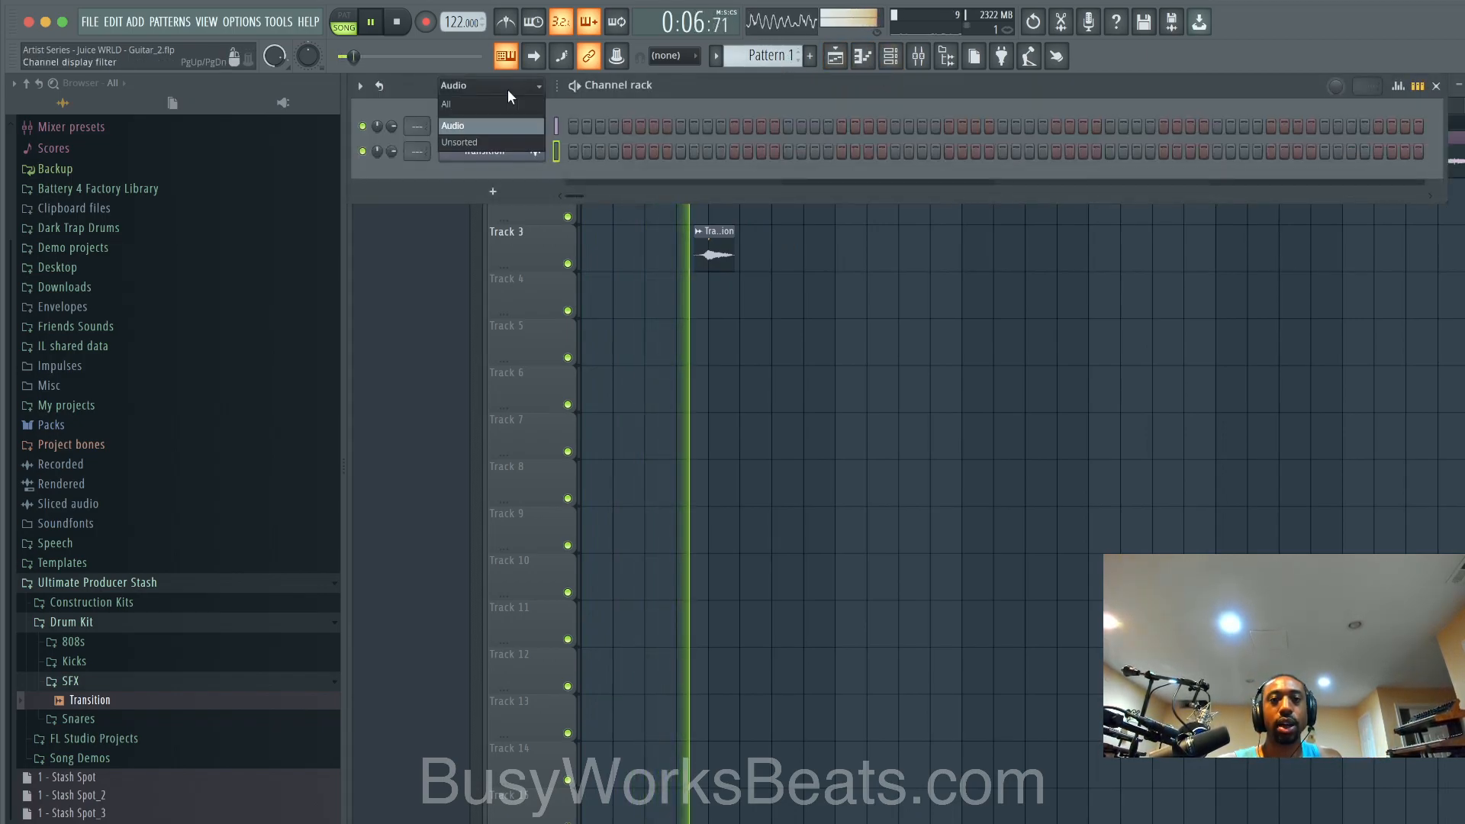
pyautogui.click(507, 105)
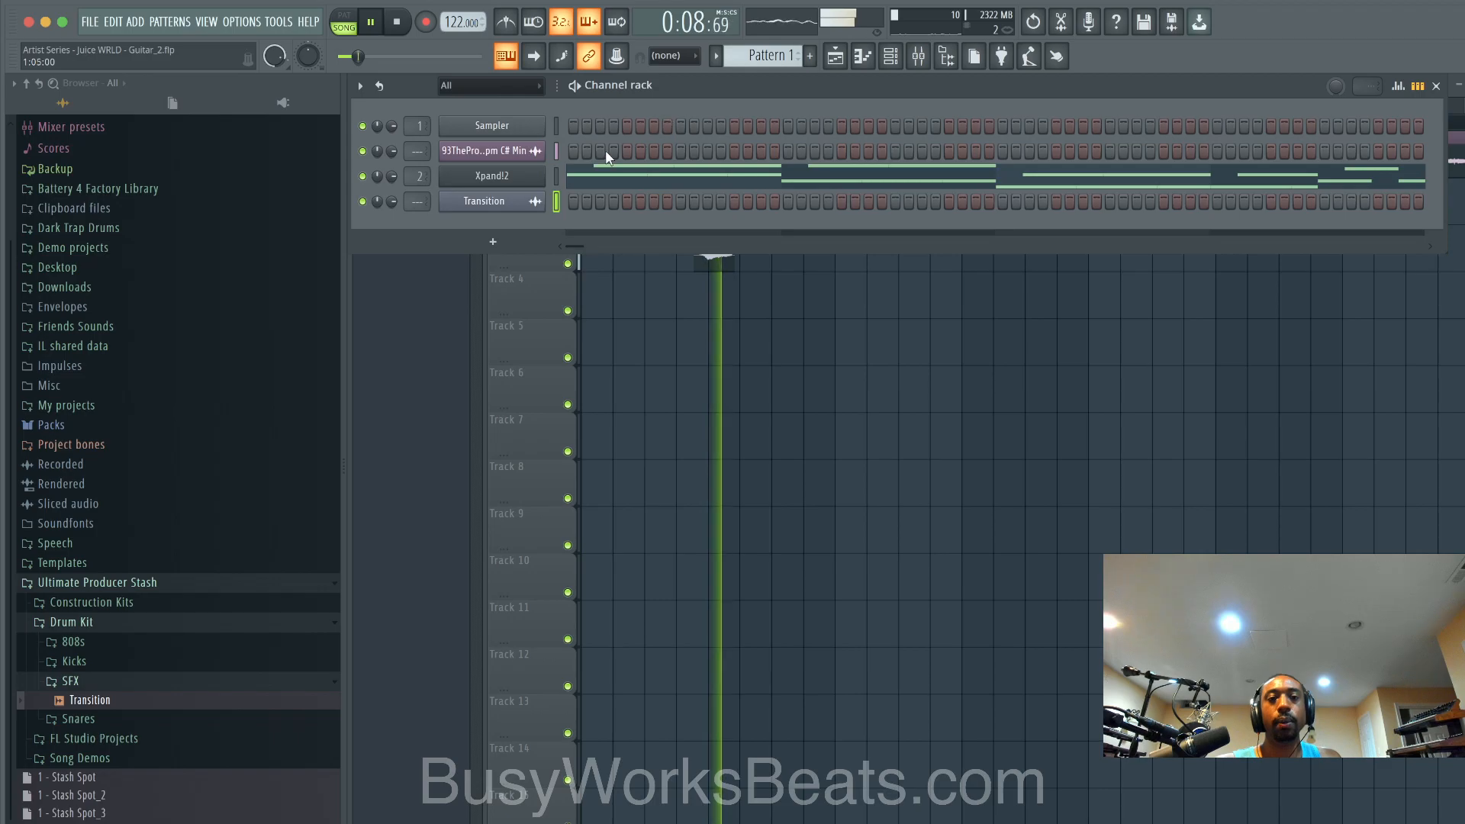
# Step: Move the Transition clip on Track 3 four bars later so its peak falls on bar 9
pyautogui.press('F6')
pyautogui.moveTo(715, 254); pyautogui.dragTo(833, 254)
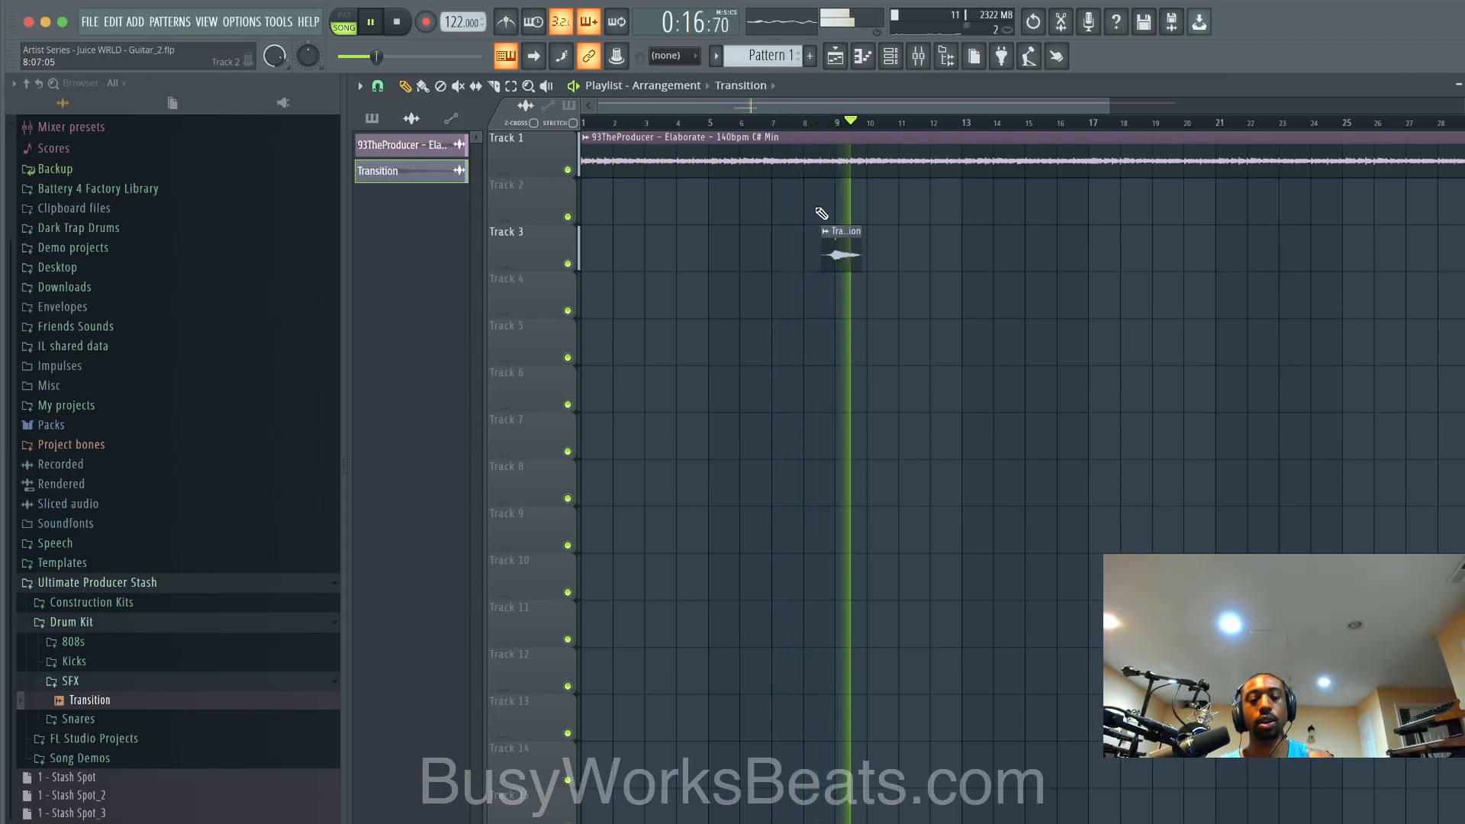
# Step: Load the Zay 808 sample from the Essential 808s folder in Friends Sounds into a new channel
pyautogui.click(891, 56)
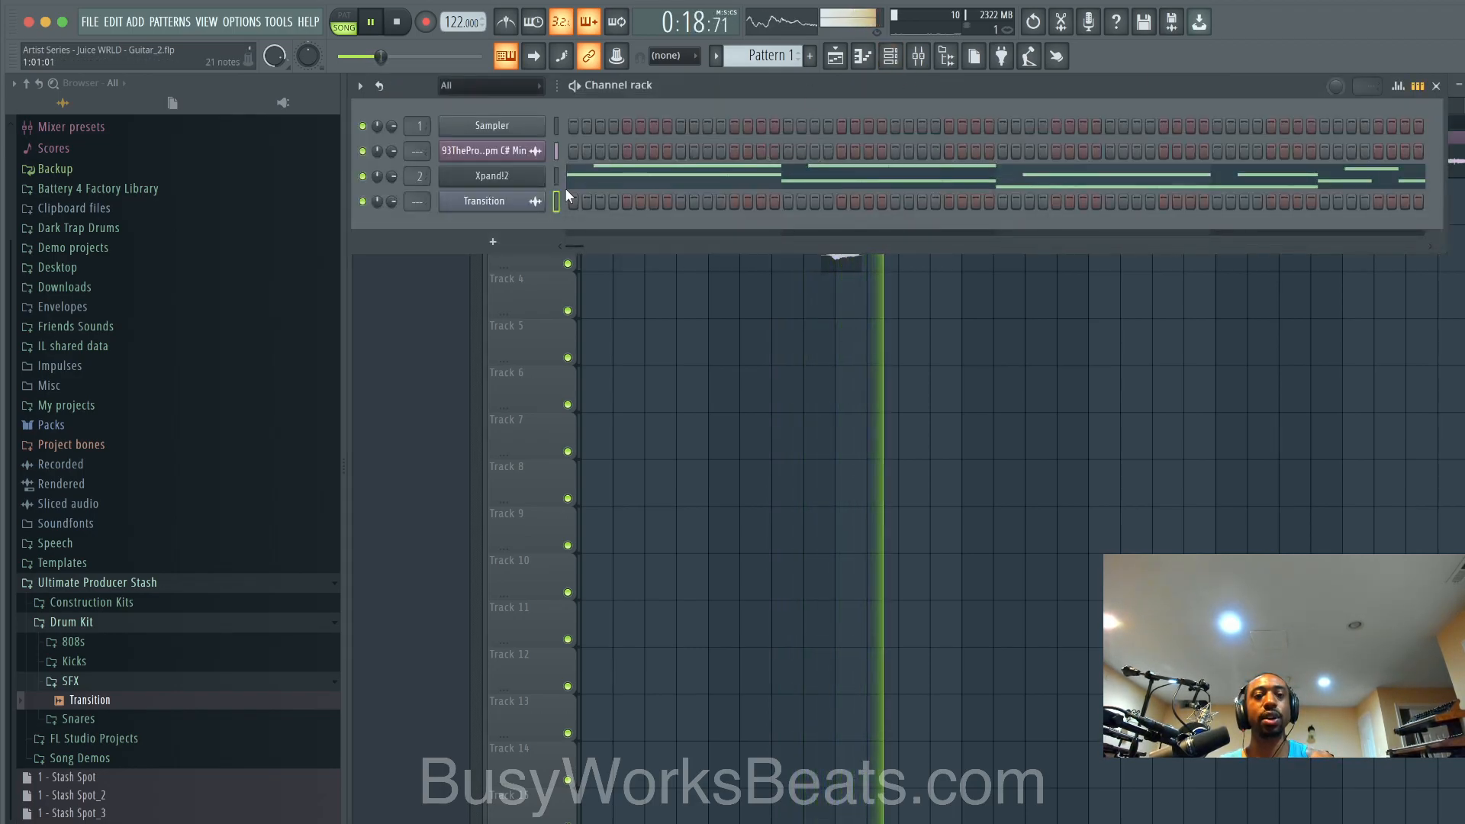
pyautogui.scroll(-1, 174, 477)
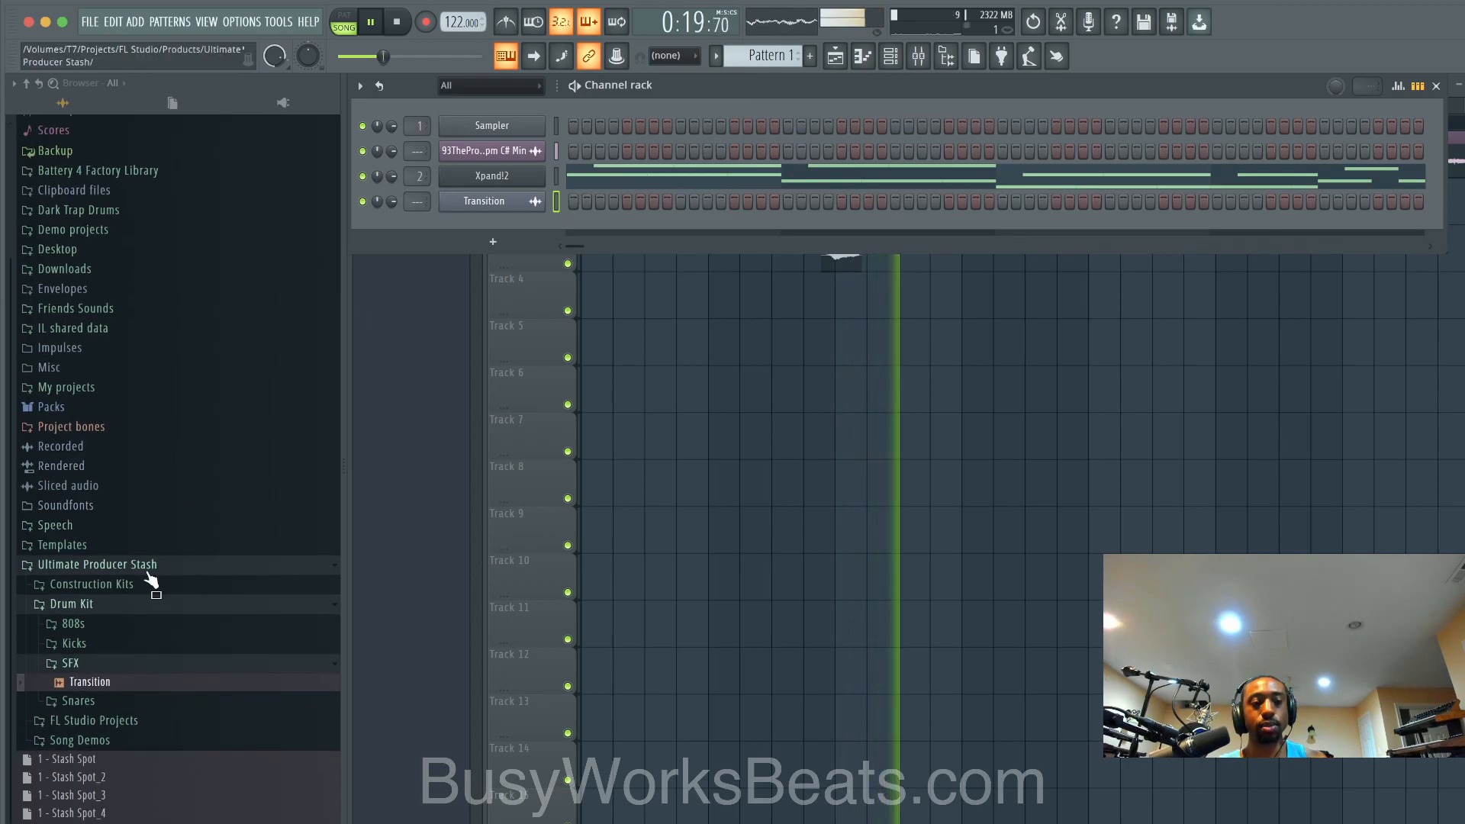
pyautogui.click(112, 310)
pyautogui.scroll(-4, 138, 458)
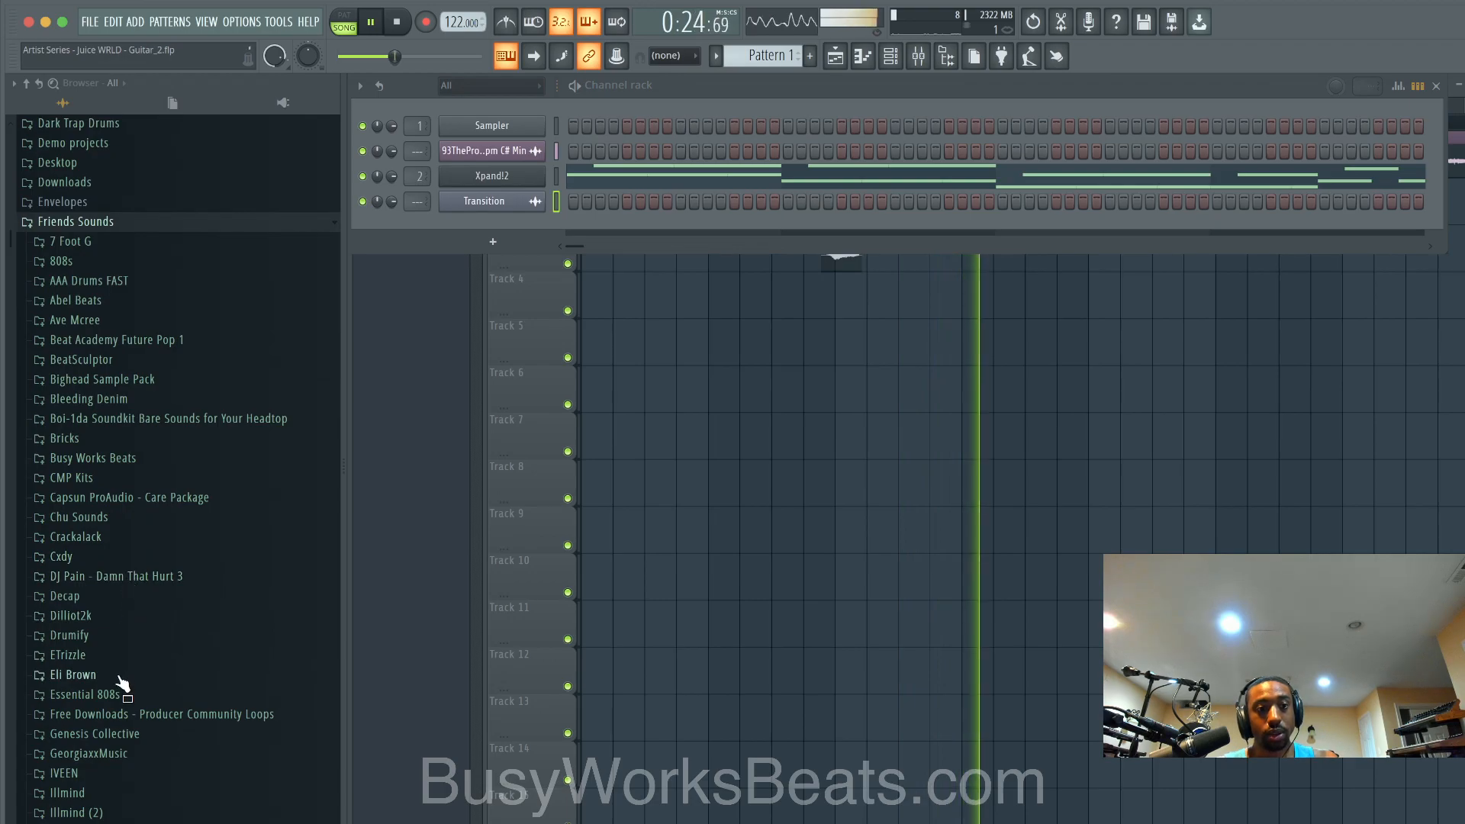
pyautogui.click(120, 695)
pyautogui.scroll(-2, 119, 696)
pyautogui.click(107, 712)
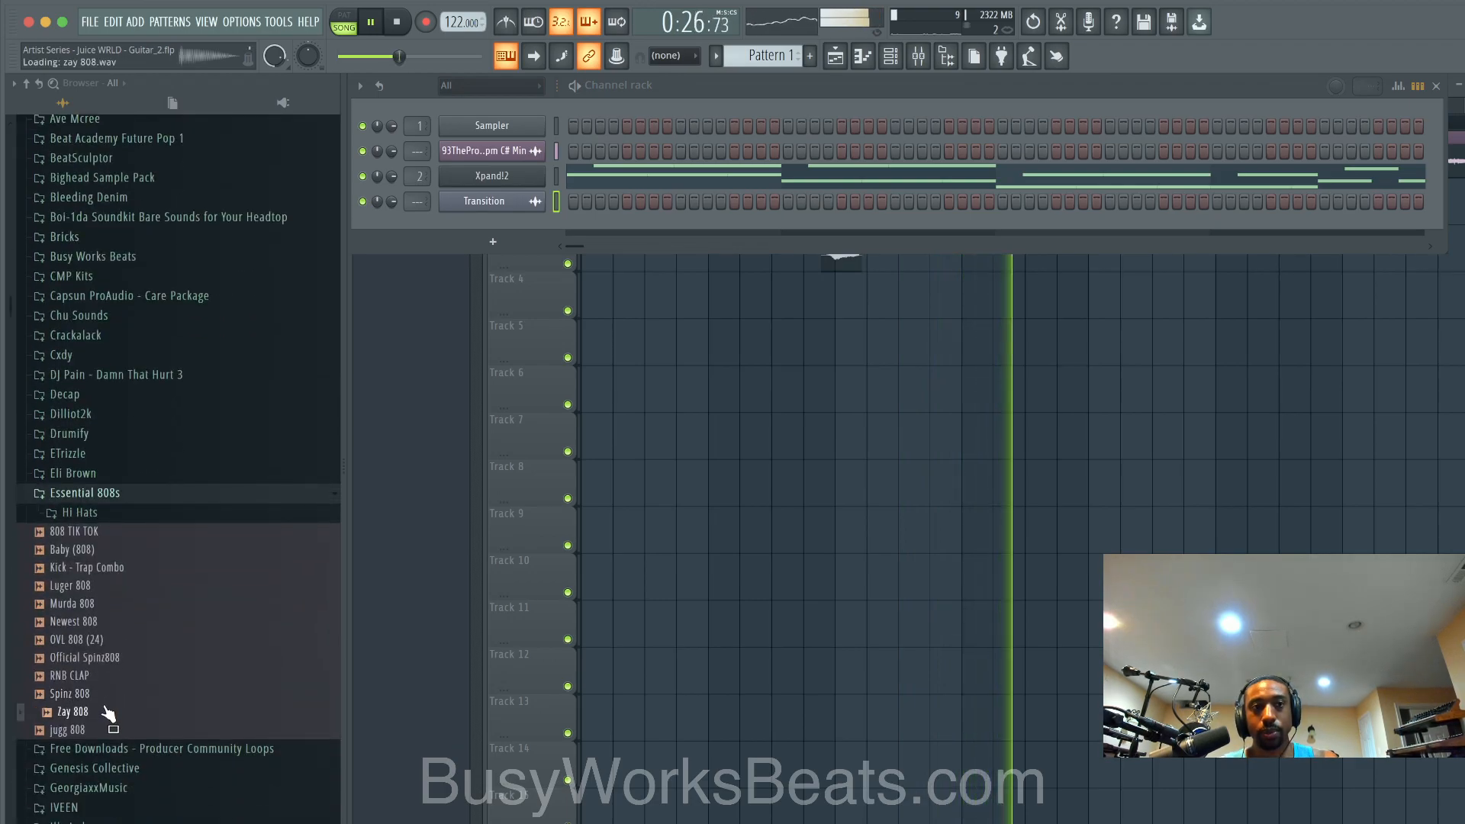
pyautogui.rightClick(108, 711)
pyautogui.click(136, 692)
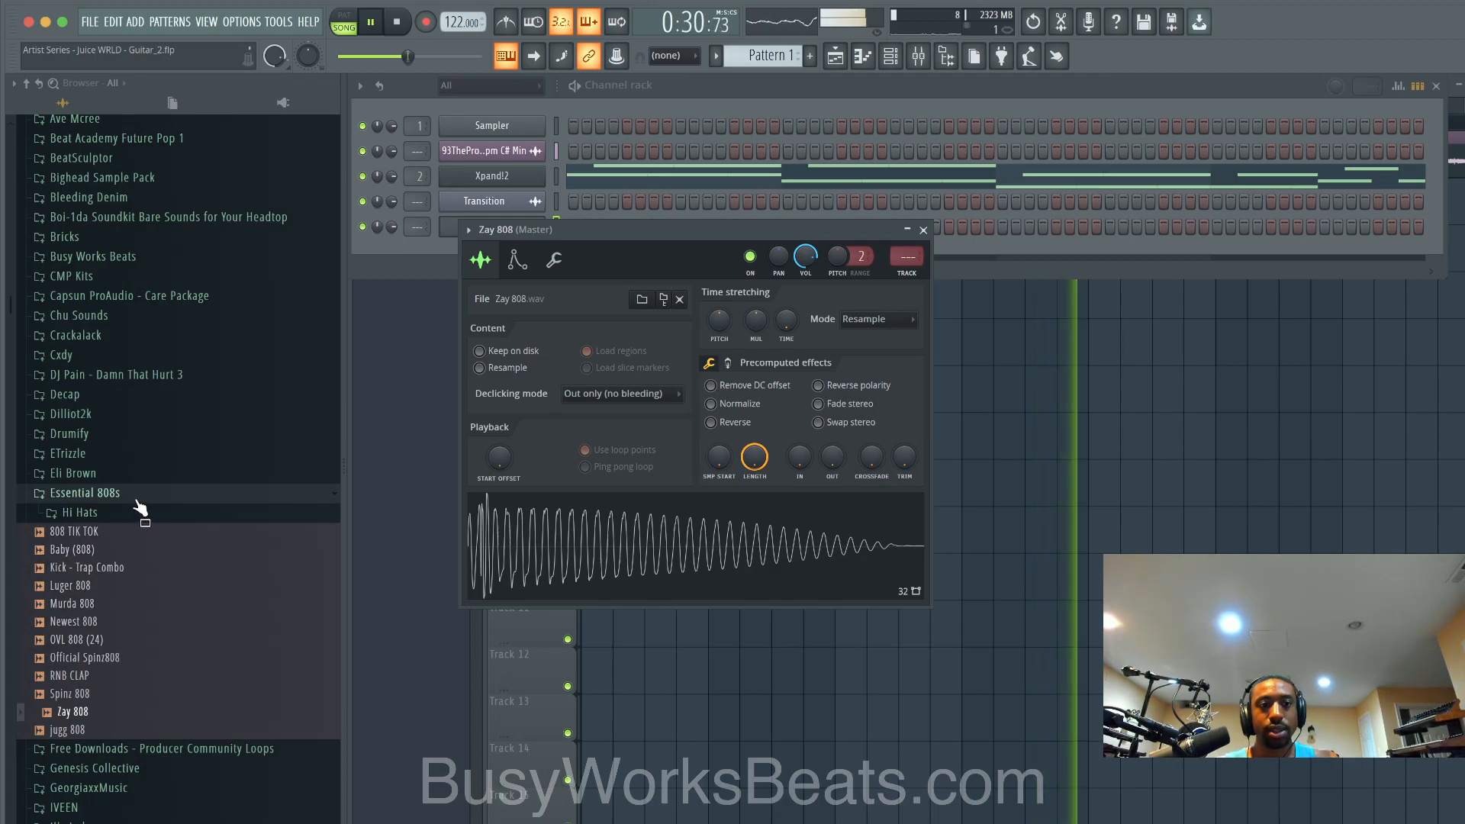
# Step: Load the Rim Shot (2)_2 sample from the Drake folder in AAA Drums FAST into a new channel
pyautogui.click(137, 496)
pyautogui.scroll(1, 138, 347)
pyautogui.scroll(1, 138, 347)
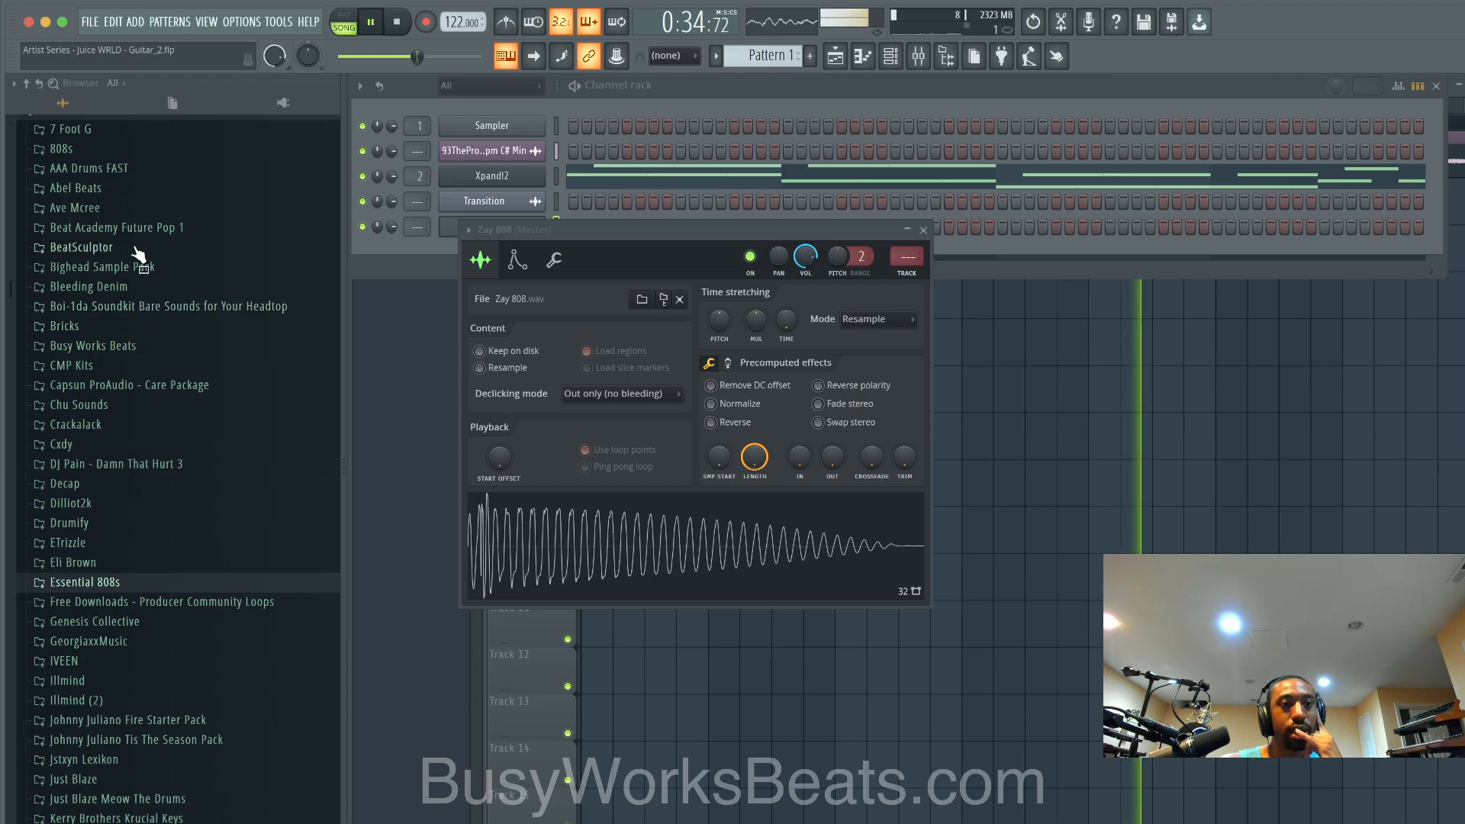
pyautogui.scroll(3, 138, 254)
pyautogui.click(114, 258)
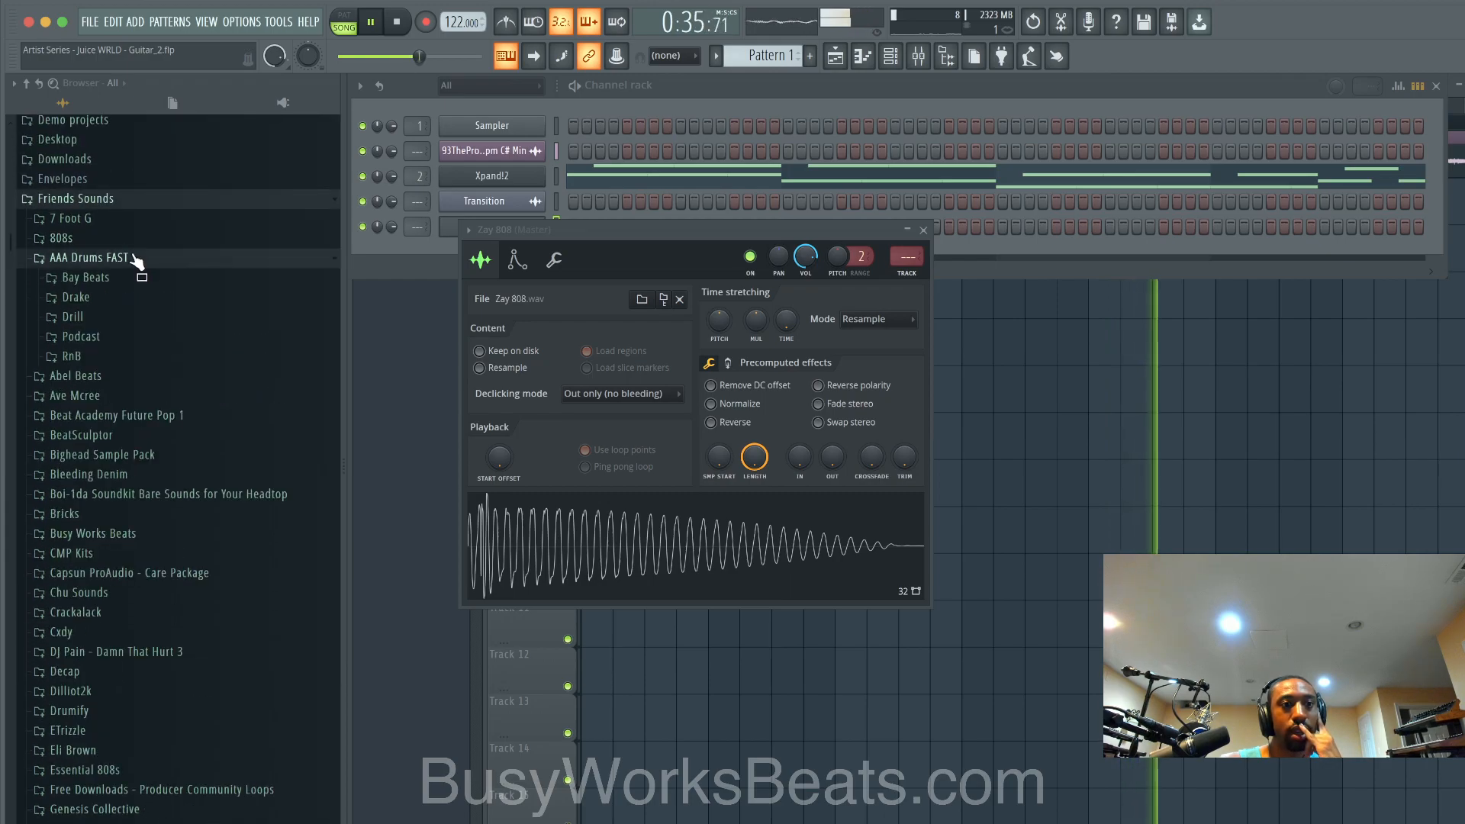
pyautogui.click(128, 299)
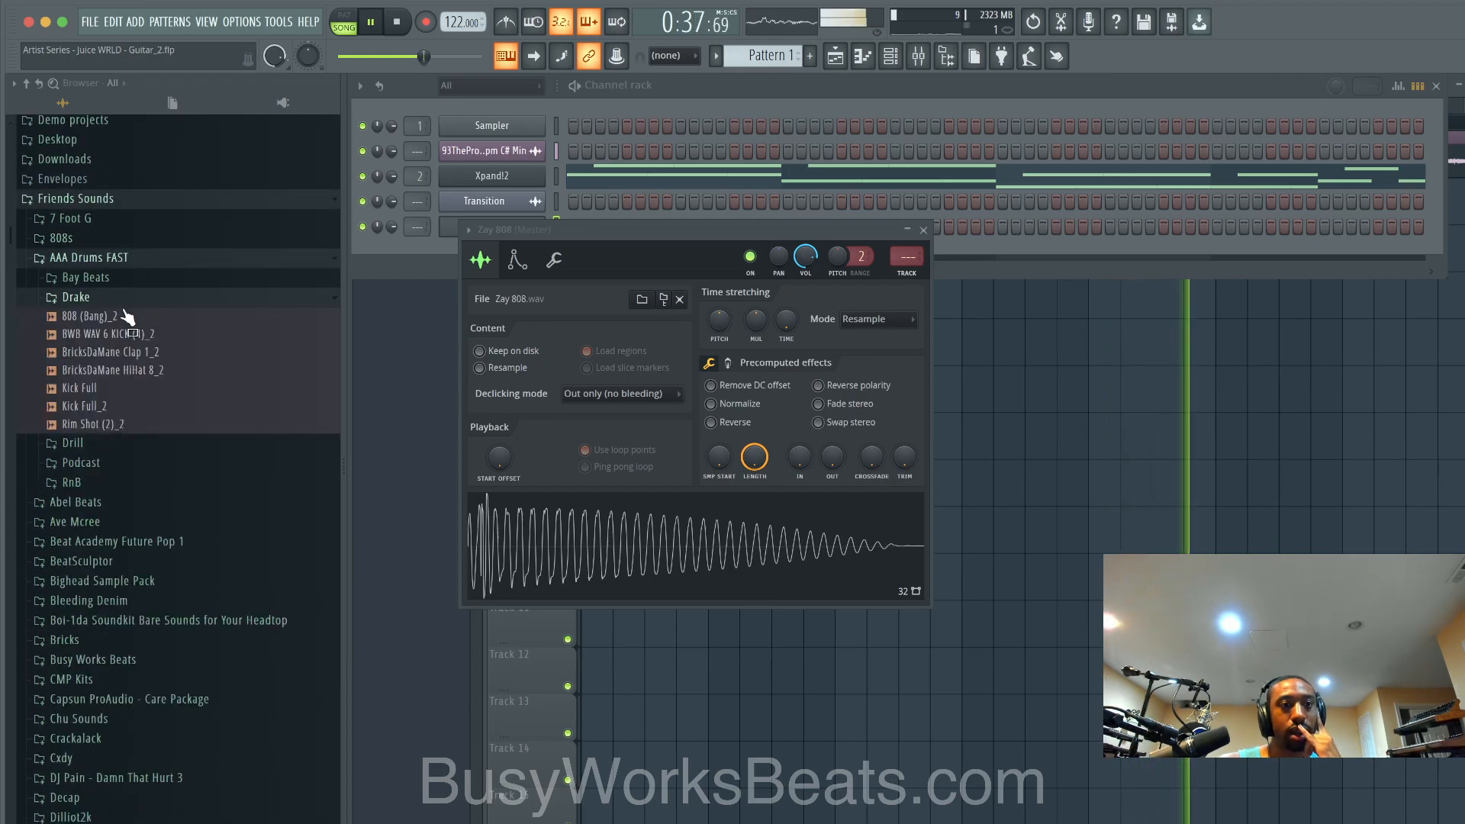
pyautogui.rightClick(125, 416)
pyautogui.click(136, 435)
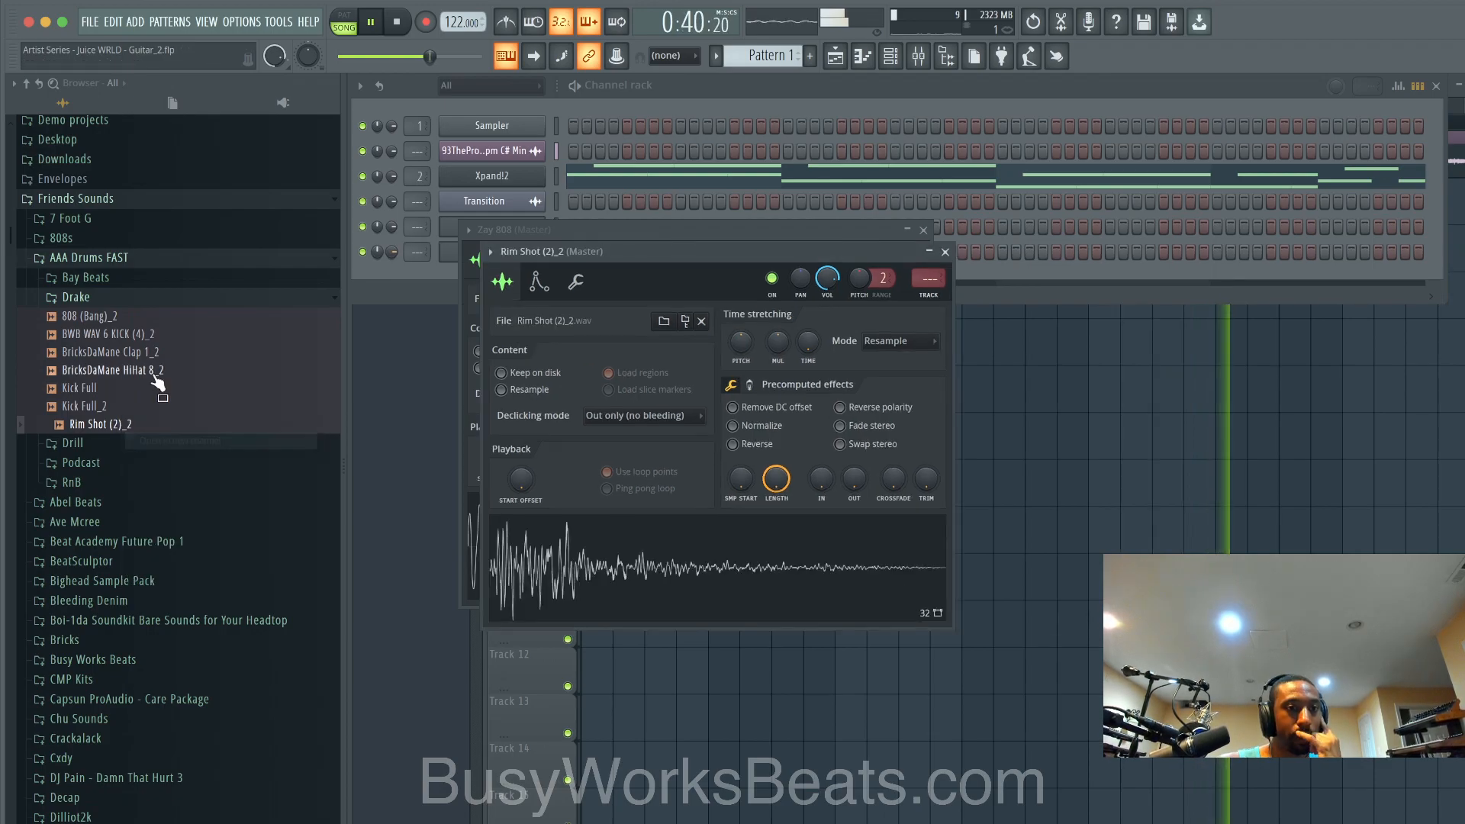
# Step: Load the RNB CLAP sample from the Essential 808s folder into a new channel
pyautogui.click(168, 301)
pyautogui.scroll(-2, 153, 650)
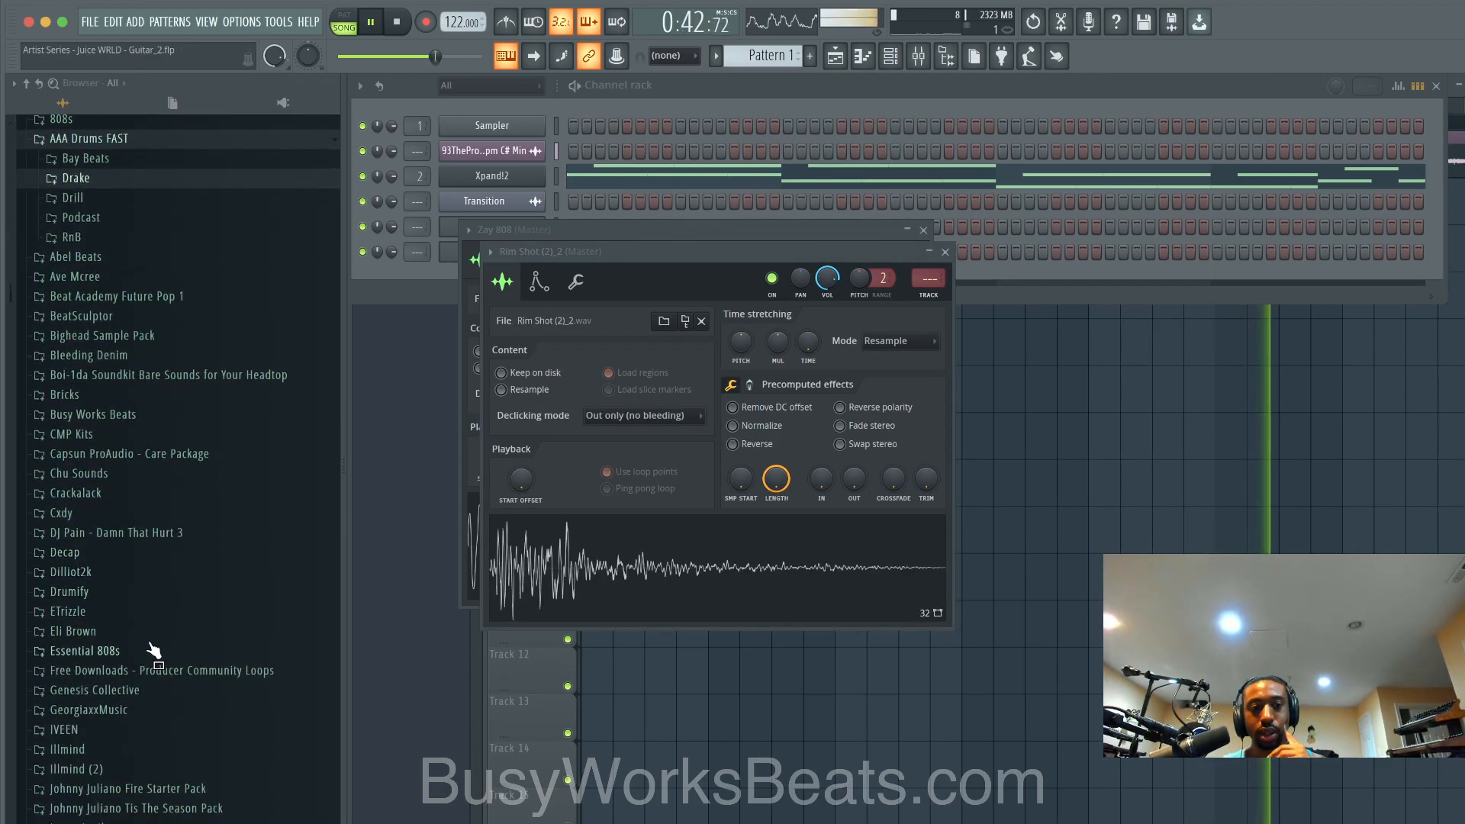
pyautogui.click(114, 651)
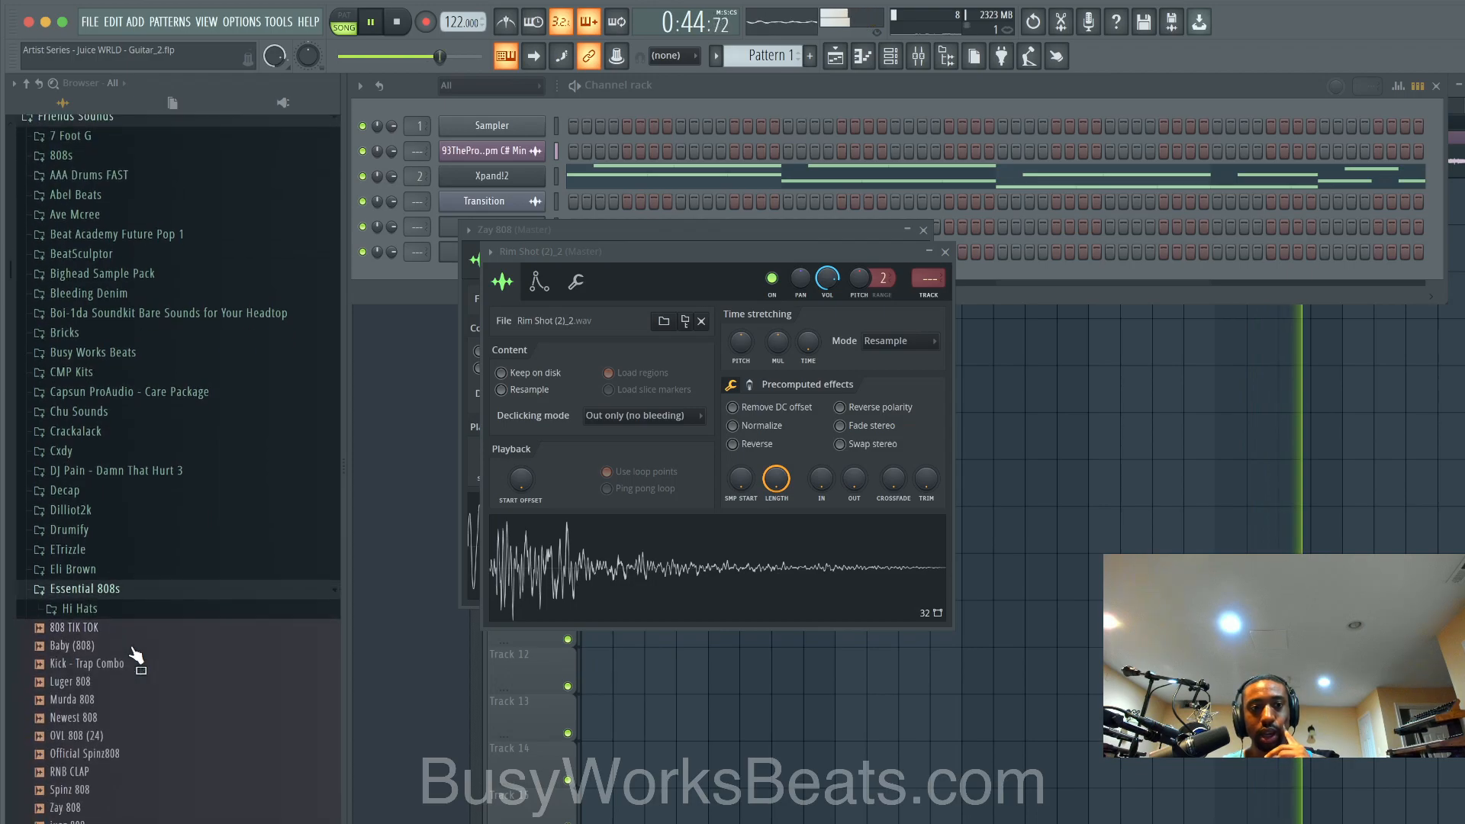
pyautogui.rightClick(112, 729)
pyautogui.click(153, 712)
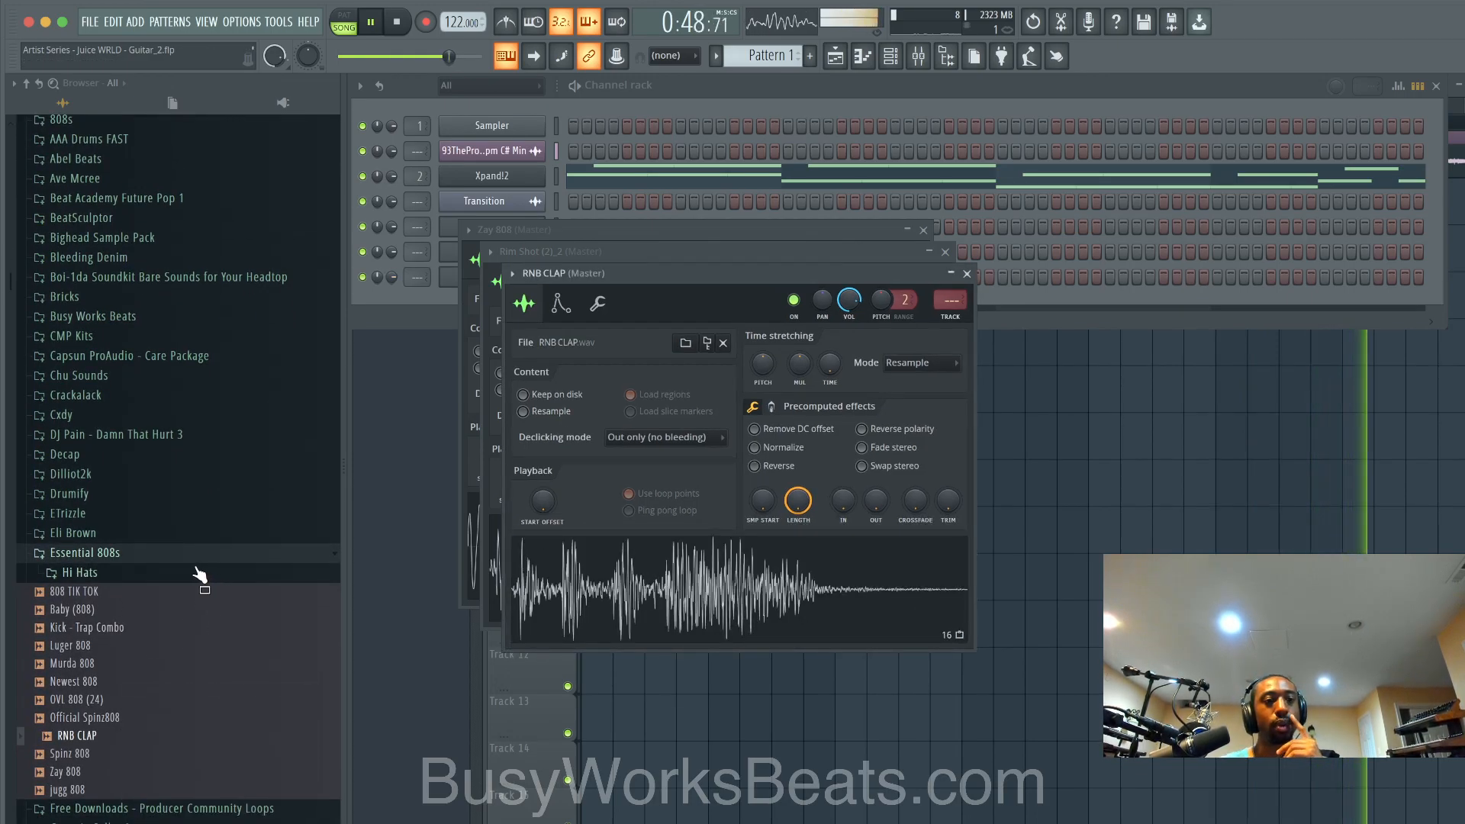
# Step: Audition the closed hats in the Hi Hats folder and load Hi Hat - Trap Closed Noize Short into a new channel
pyautogui.click(200, 574)
pyautogui.click(191, 610)
pyautogui.click(192, 628)
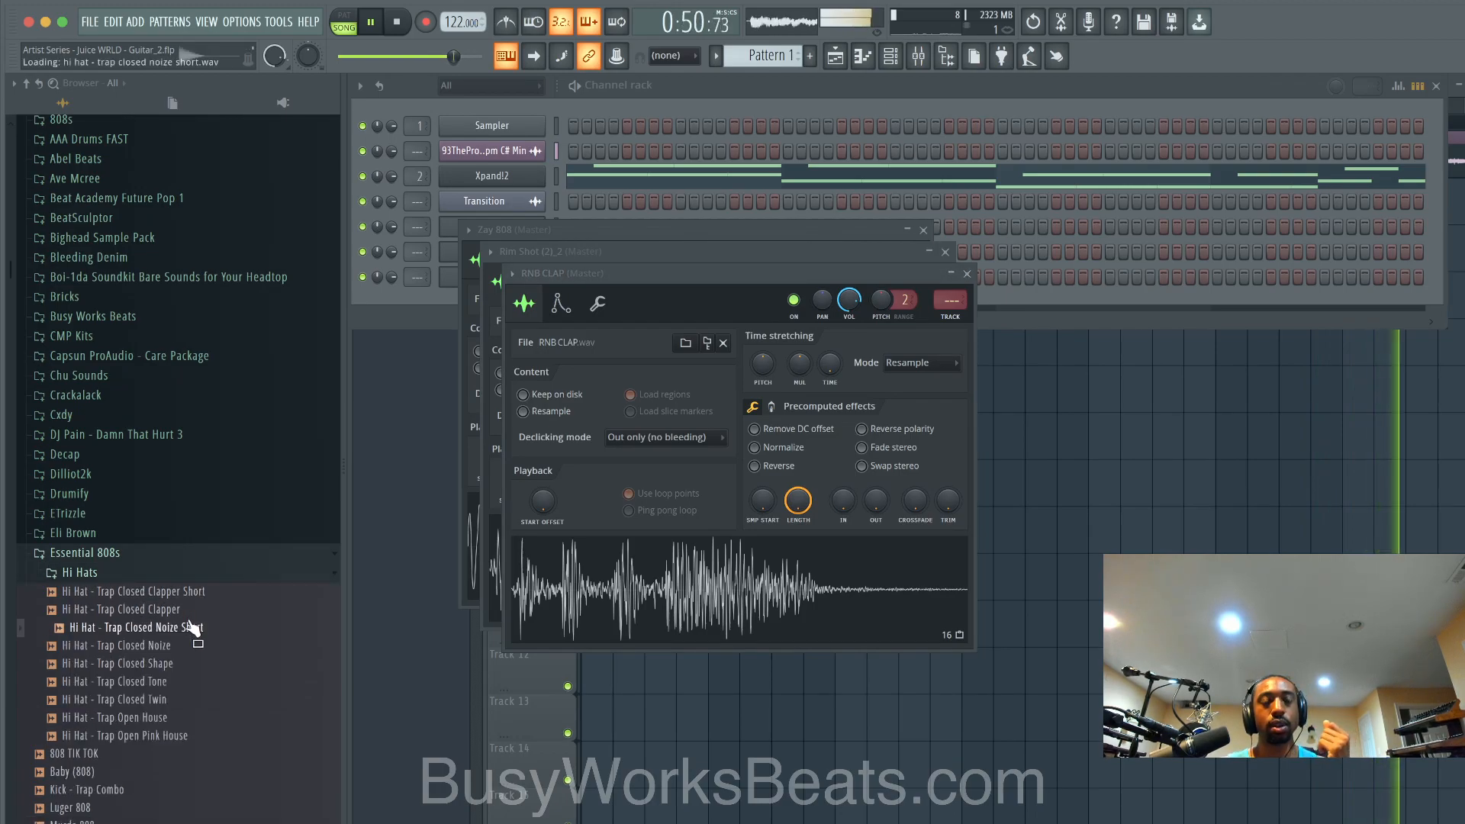
pyautogui.rightClick(192, 627)
pyautogui.click(215, 643)
# Step: Close the RNB CLAP and Rim Shot (2)_2 sampler windows and bring the channel rack to the front
pyautogui.click(813, 122)
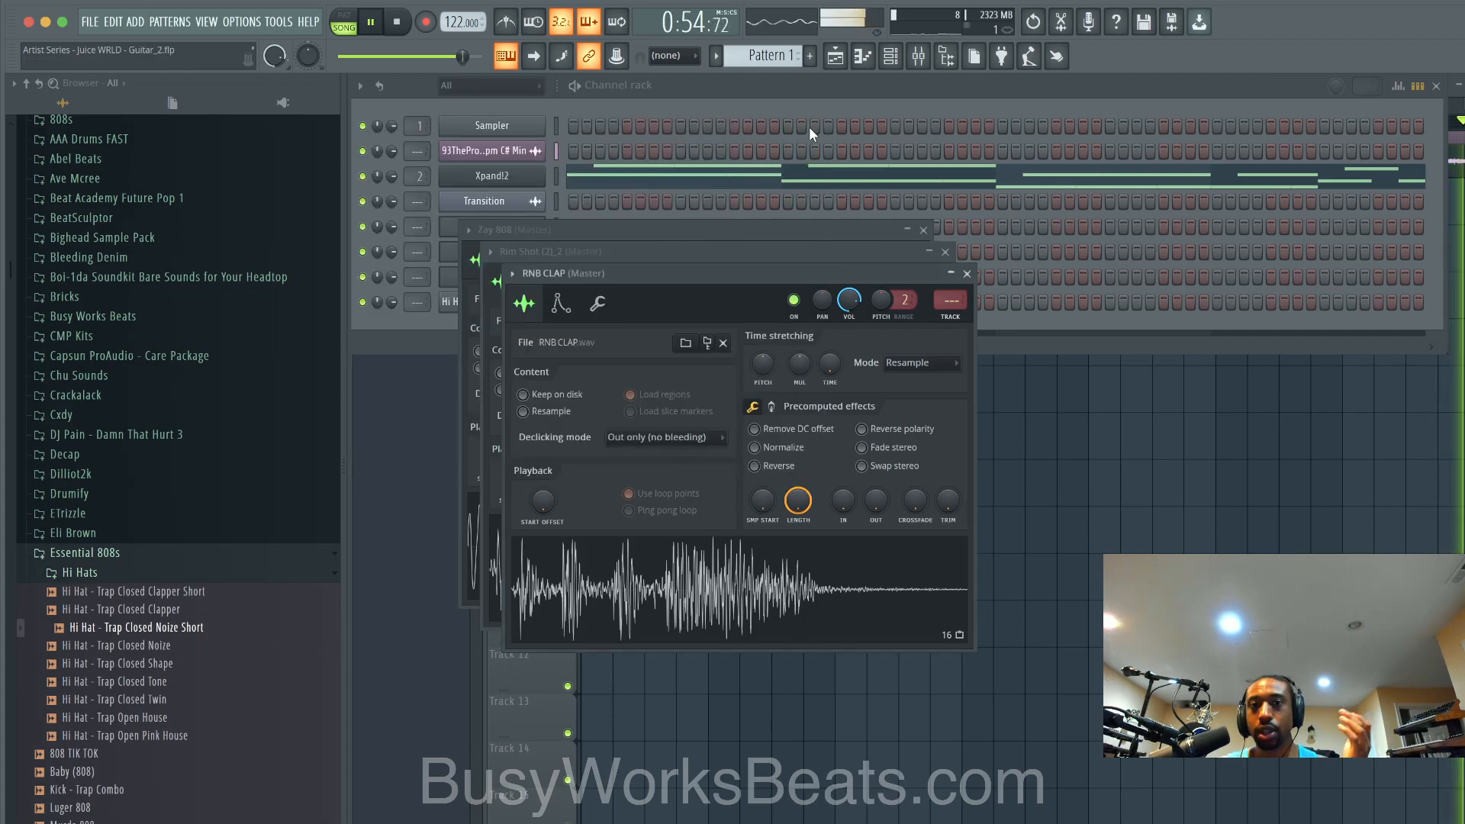
pyautogui.click(967, 274)
pyautogui.click(944, 251)
pyautogui.click(937, 235)
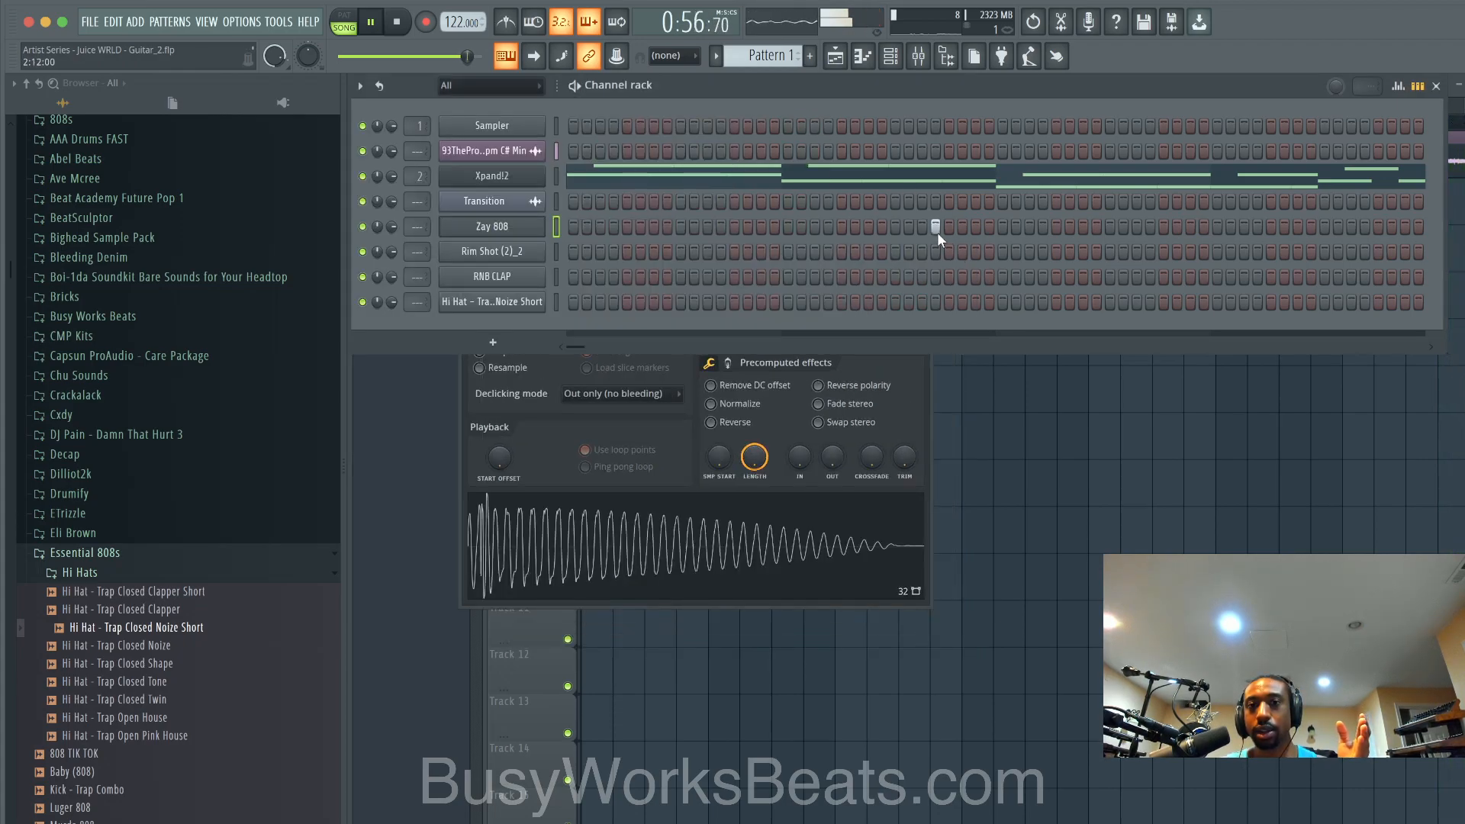
# Step: Select the channels from Transition through the closed hi-hat and route them to mixer tracks 3 to 7
pyautogui.click(559, 246)
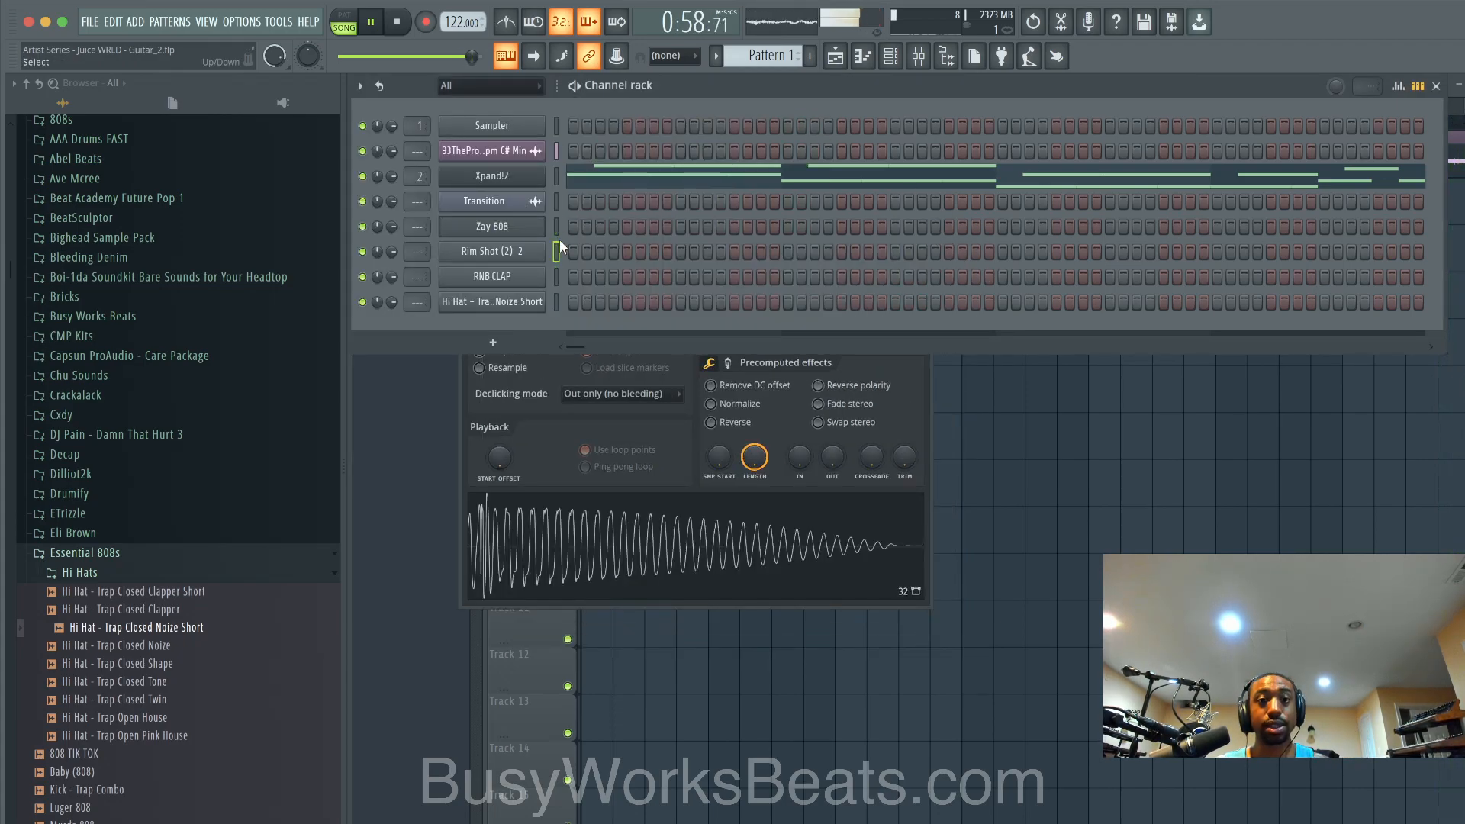
pyautogui.moveTo(557, 204); pyautogui.dragTo(558, 306)
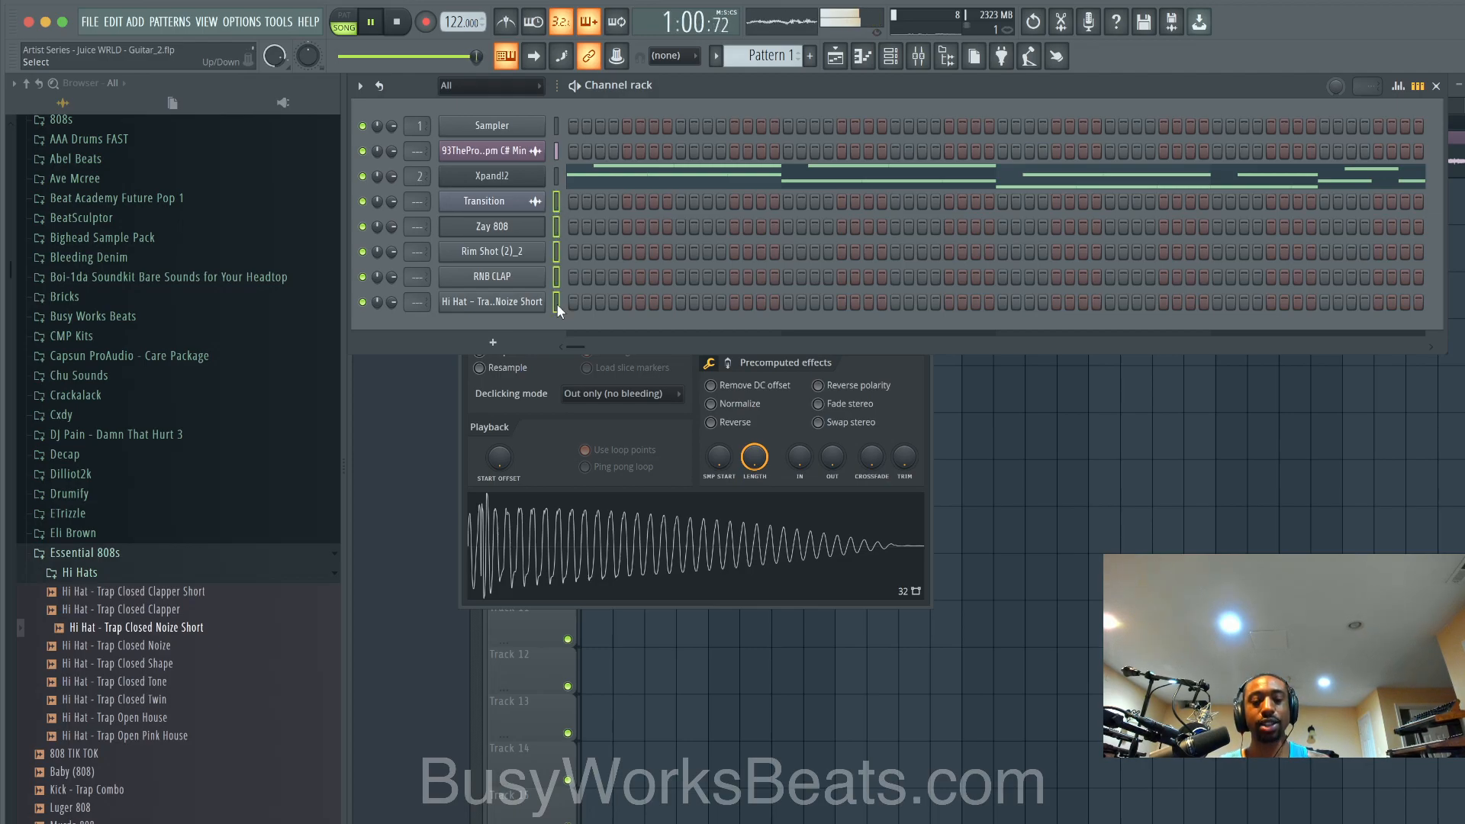
pyautogui.hotkey('ctrl', 'l')
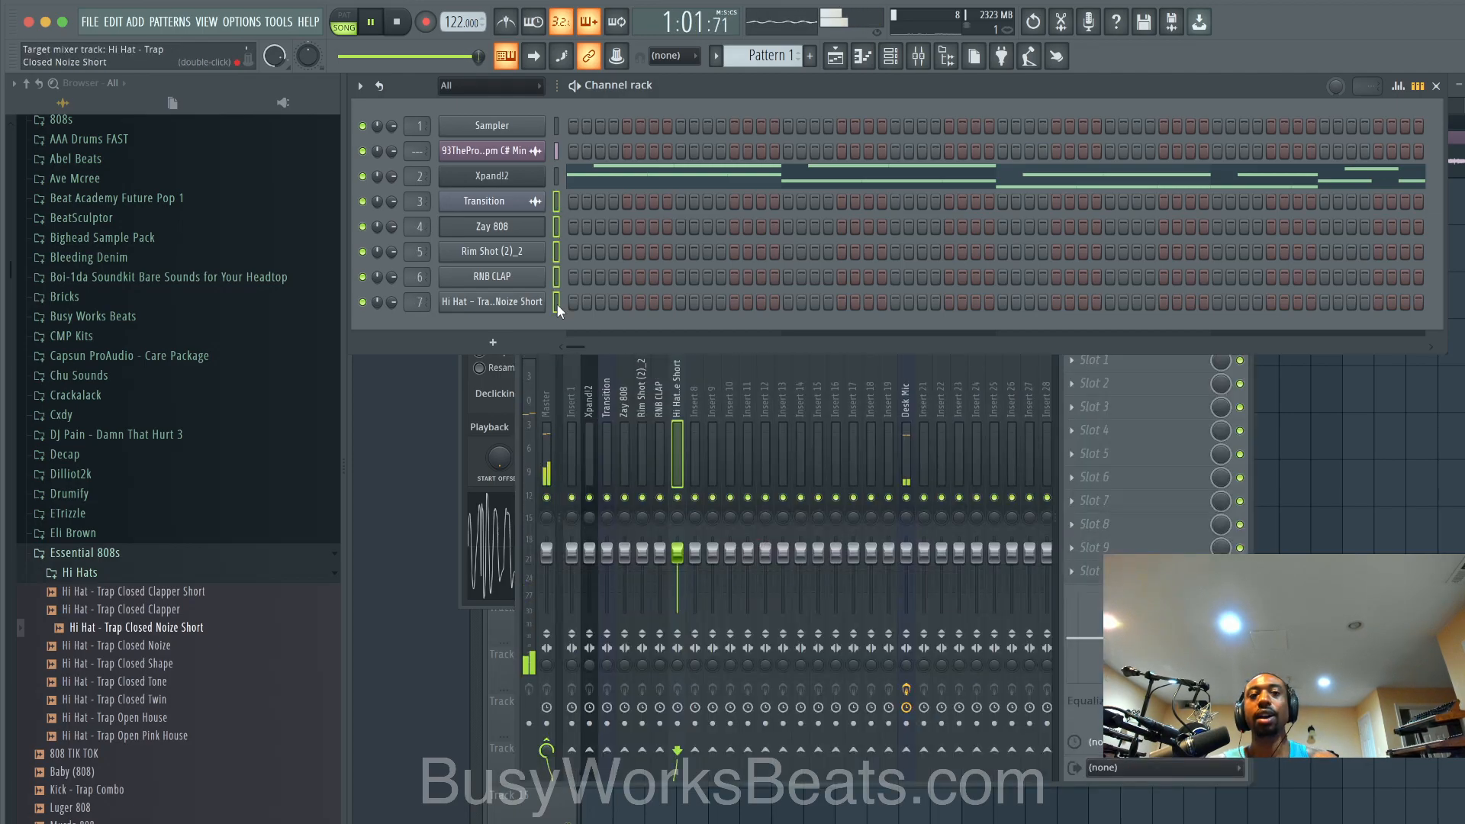
# Step: Route the 93TheProducer loop channel to mixer track 8 and delete the empty Sampler channel
pyautogui.click(1411, 488)
pyautogui.click(891, 55)
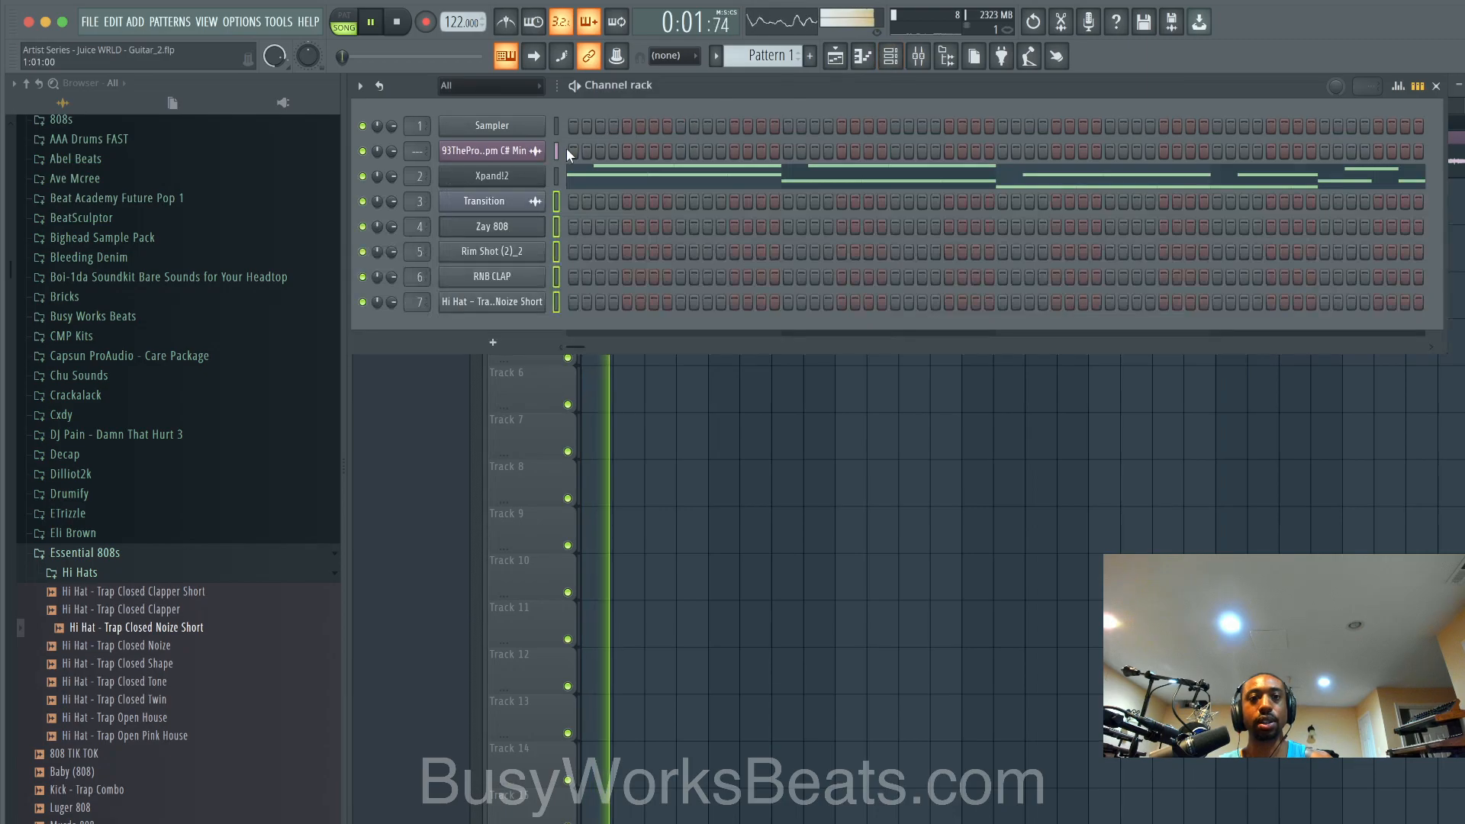
pyautogui.click(558, 149)
pyautogui.hotkey('ctrl', 'l')
pyautogui.rightClick(520, 128)
pyautogui.press('d')
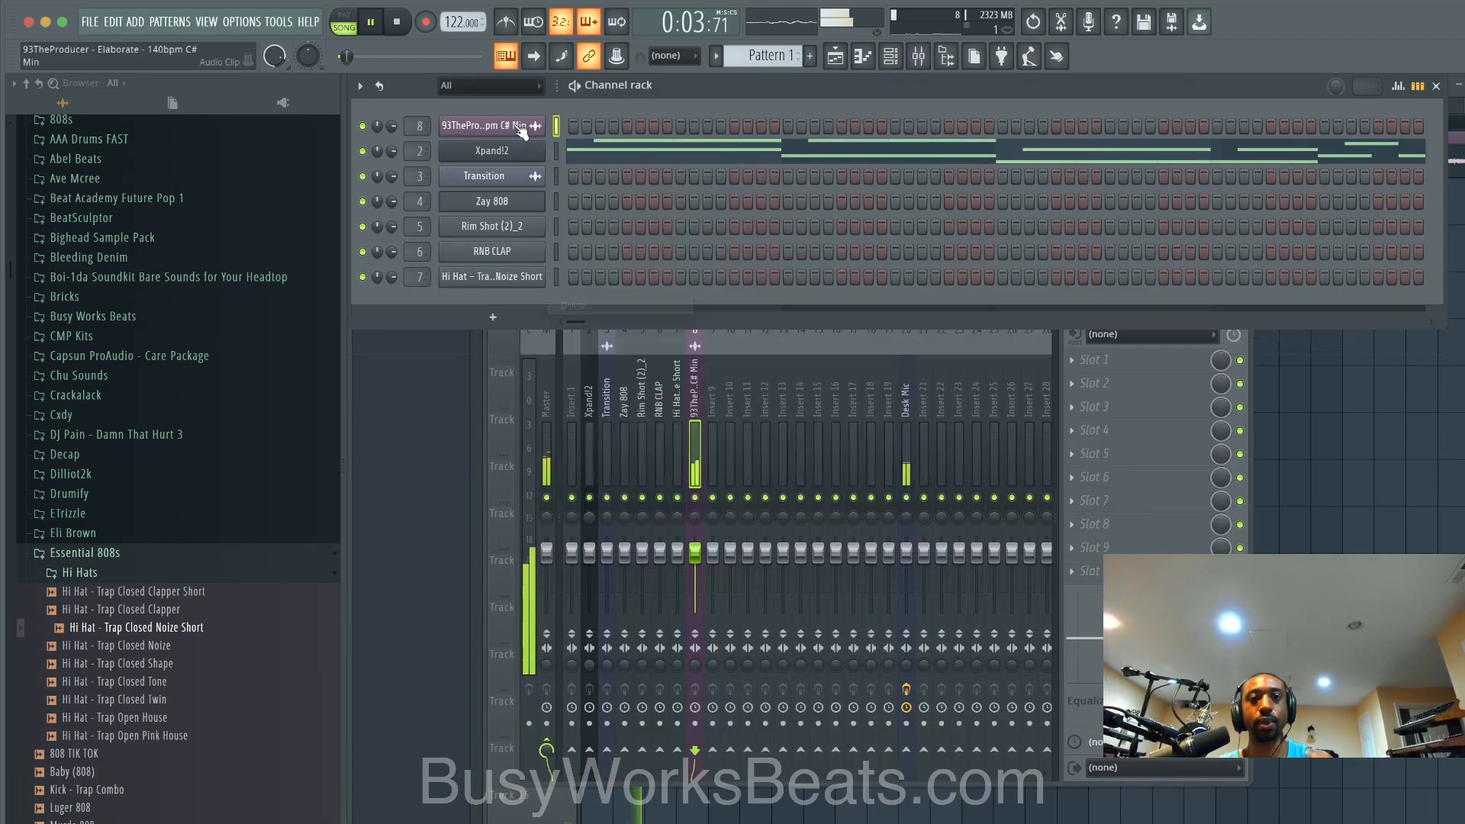
pyautogui.click(1362, 476)
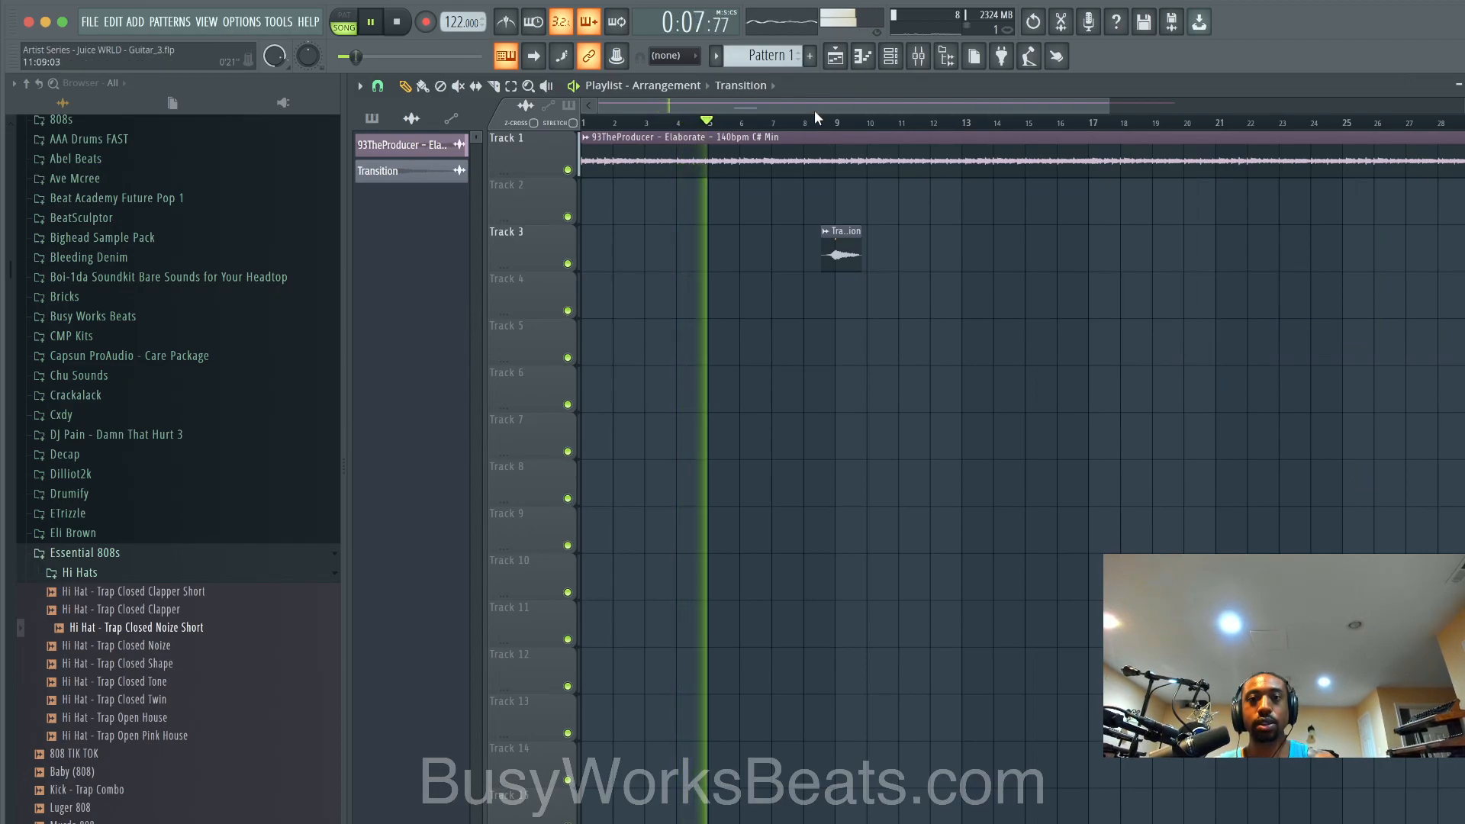
# Step: Switch to the empty Pattern 3 and place an RNB CLAP hit on step 9 of each of four bars
pyautogui.click(890, 56)
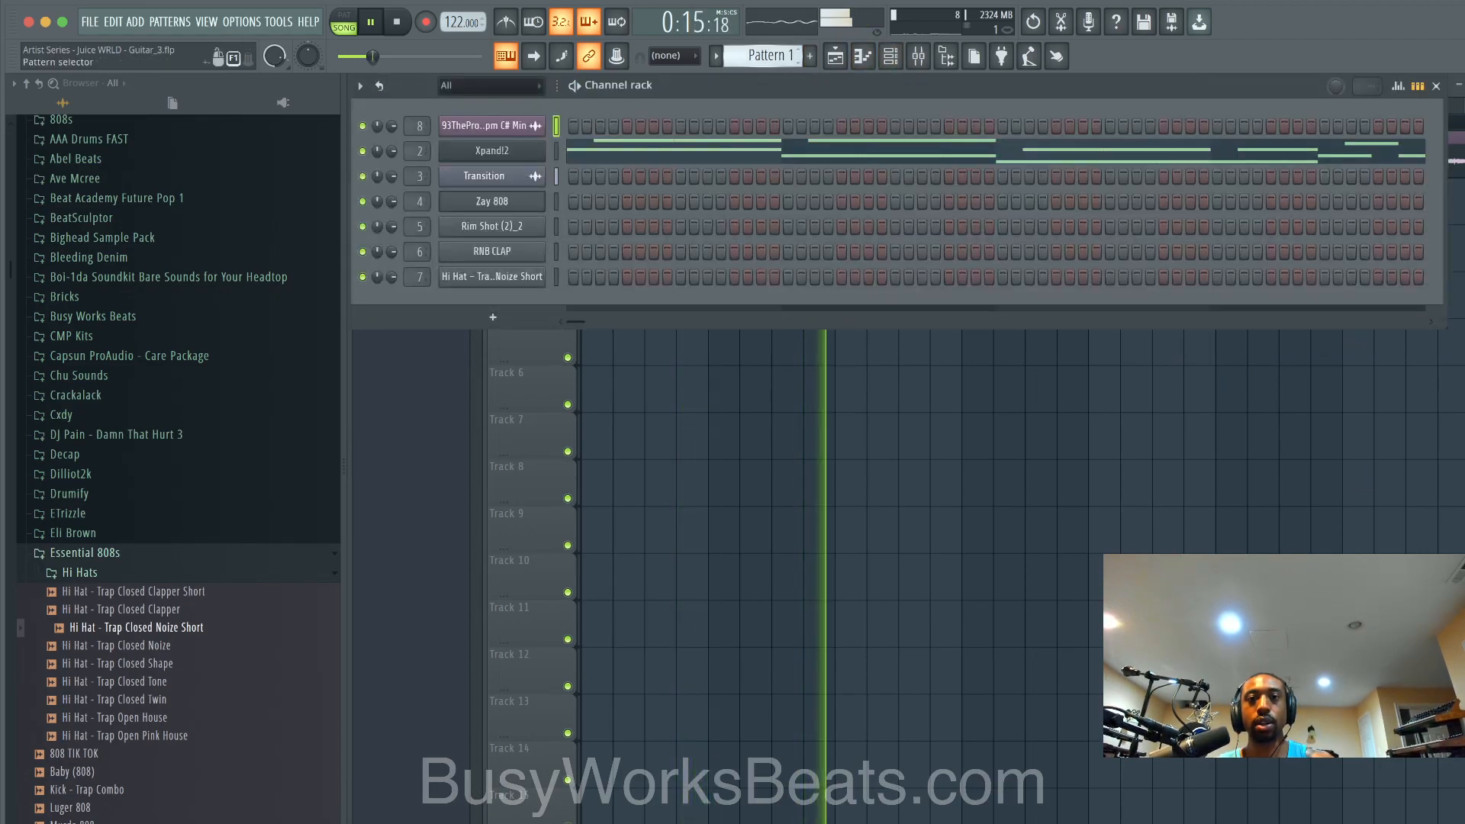
pyautogui.press('KP_Add')
pyautogui.press('KP_Add')
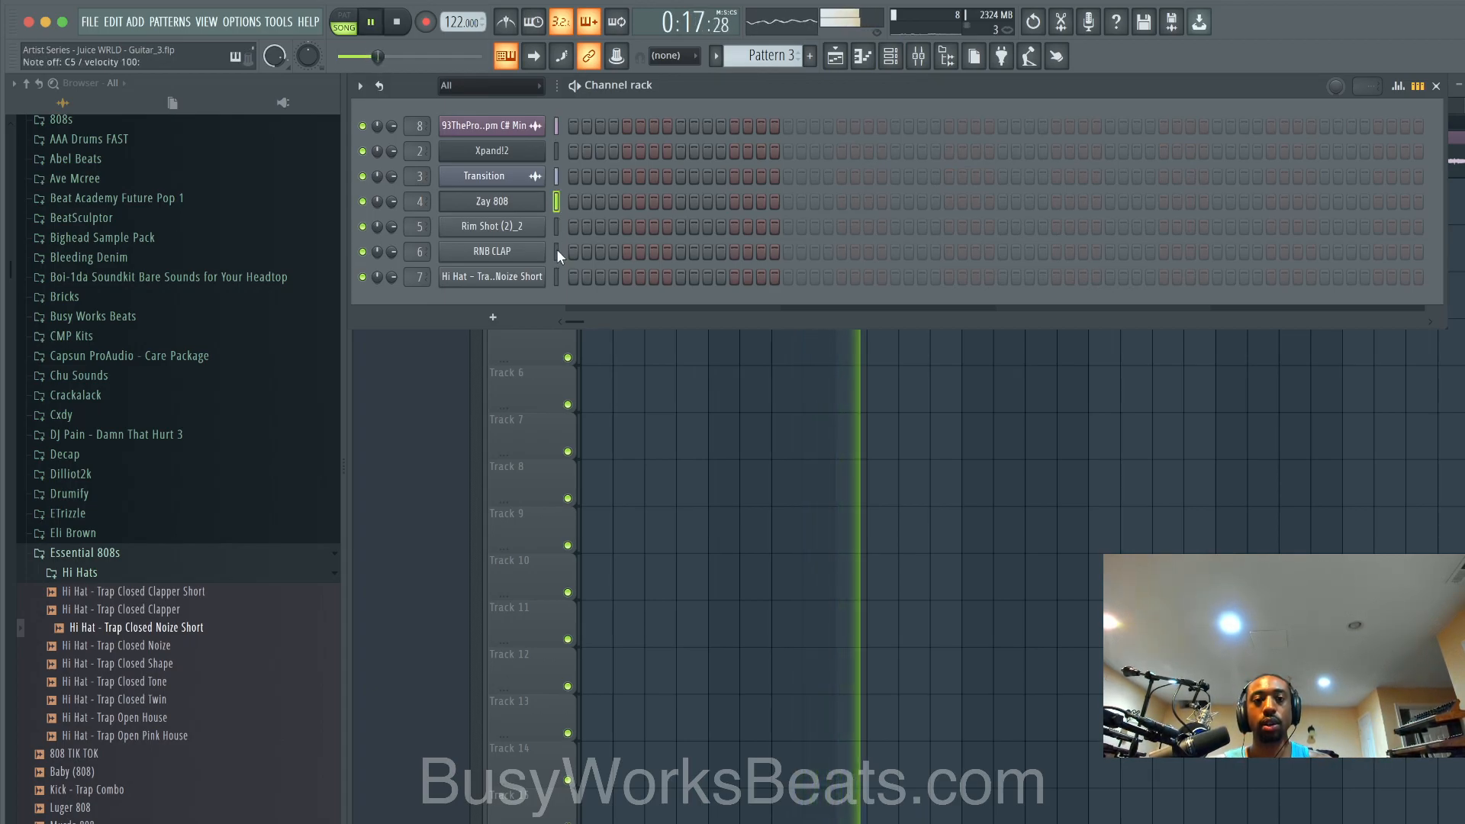
pyautogui.click(668, 251)
pyautogui.press('space')
pyautogui.click(680, 251)
pyautogui.click(667, 251)
pyautogui.press('space')
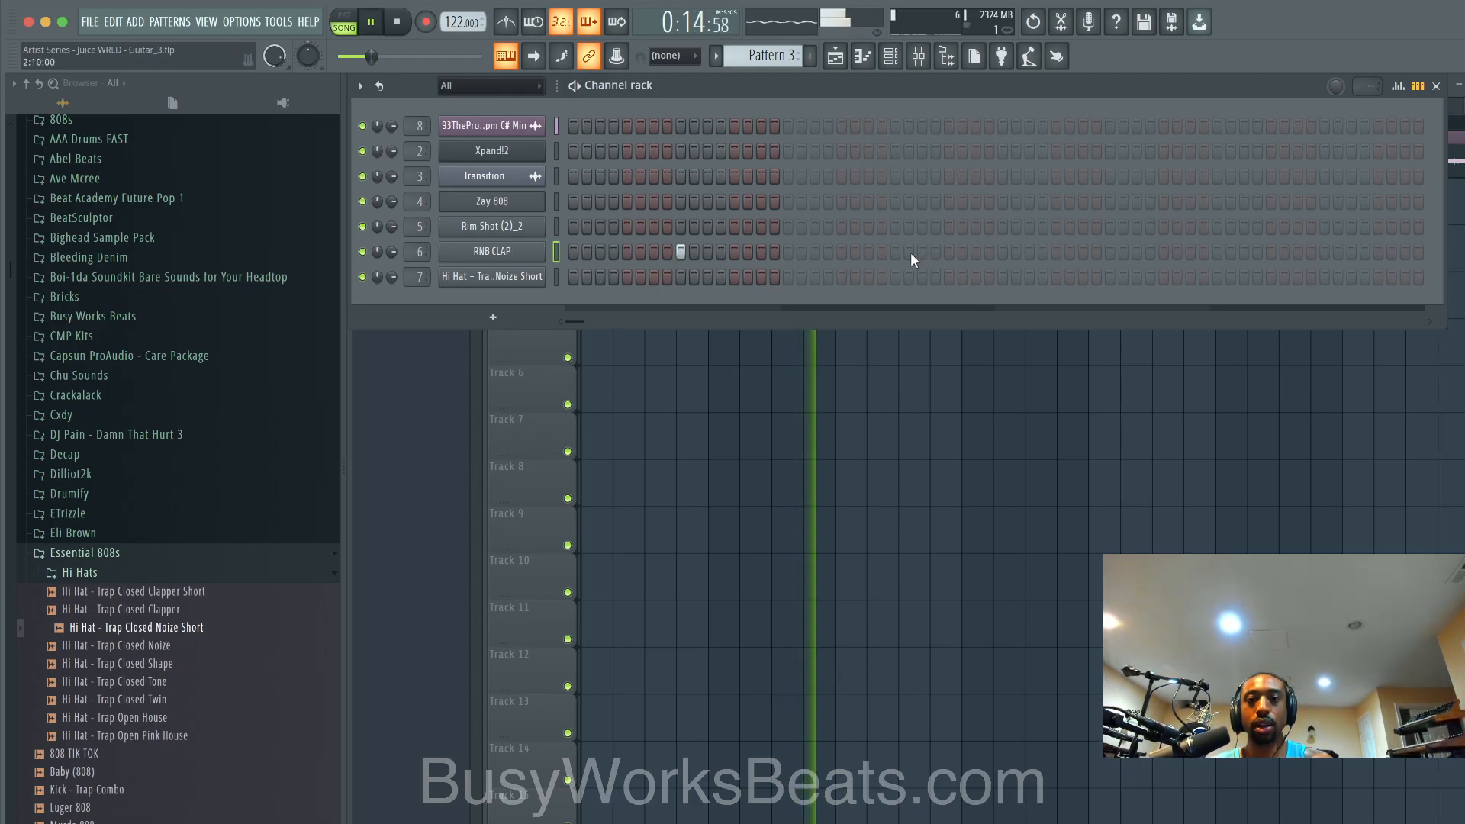
pyautogui.press('space')
pyautogui.click(1108, 251)
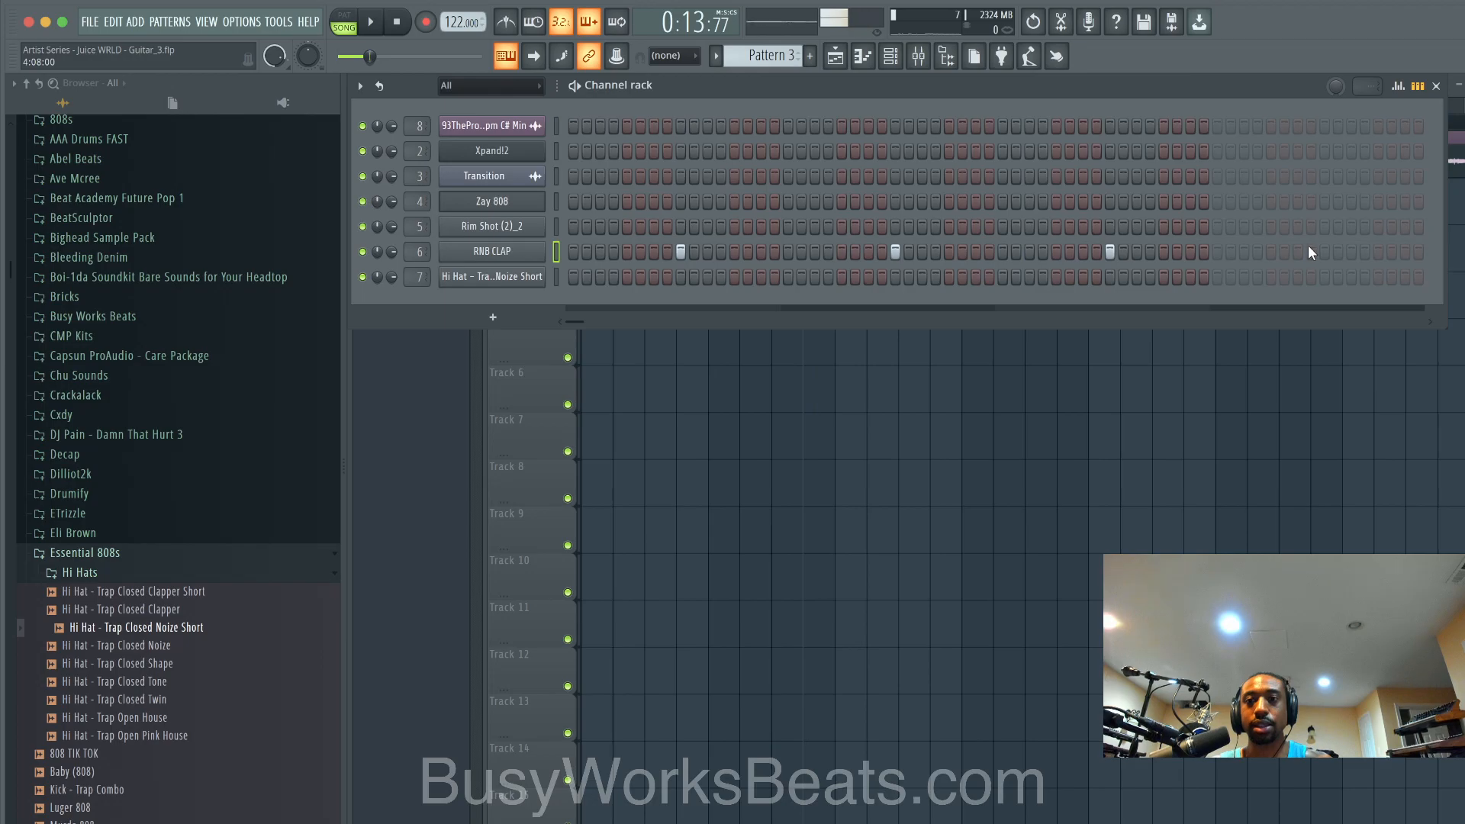
# Step: Place Pattern 3 in the playlist on Track 4 starting at bar 9 and start playback
pyautogui.press('F6')
pyautogui.click(842, 285)
pyautogui.press('space')
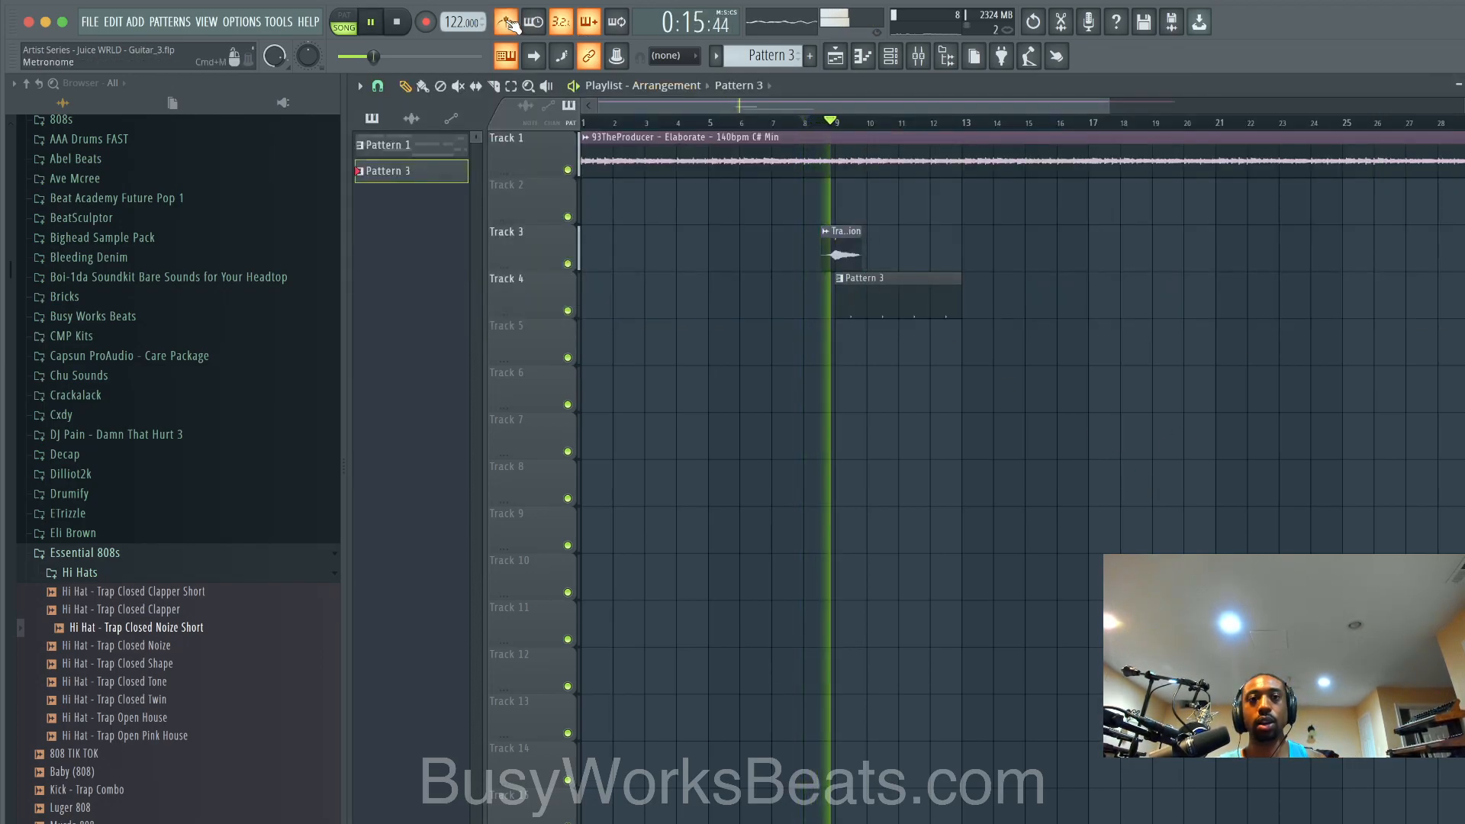
# Step: Layer Rim Shot (2)_2 with the claps by placing hits on steps 9, 25, 41 and 57
pyautogui.click(893, 58)
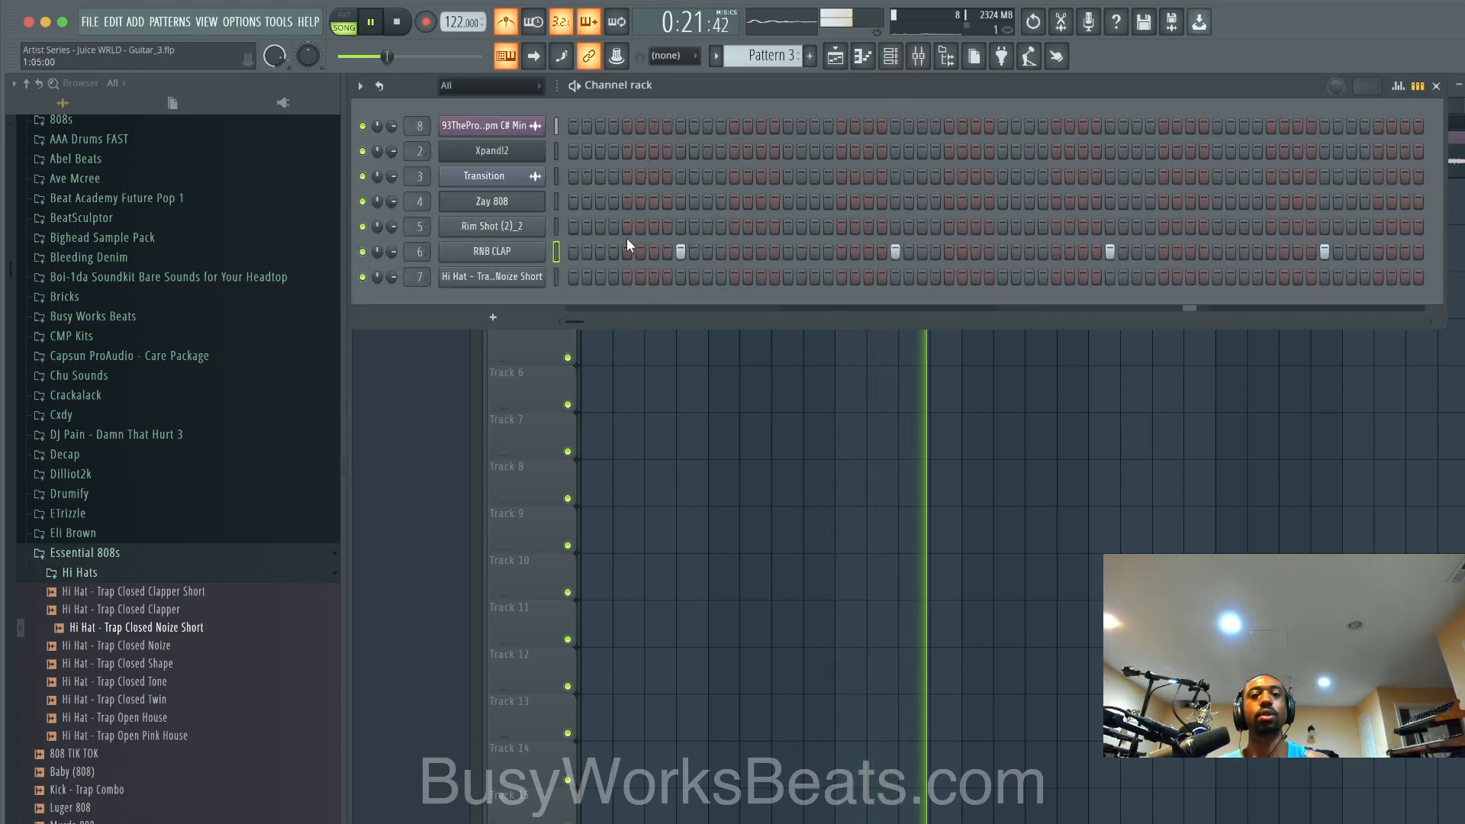
pyautogui.click(681, 227)
pyautogui.click(895, 226)
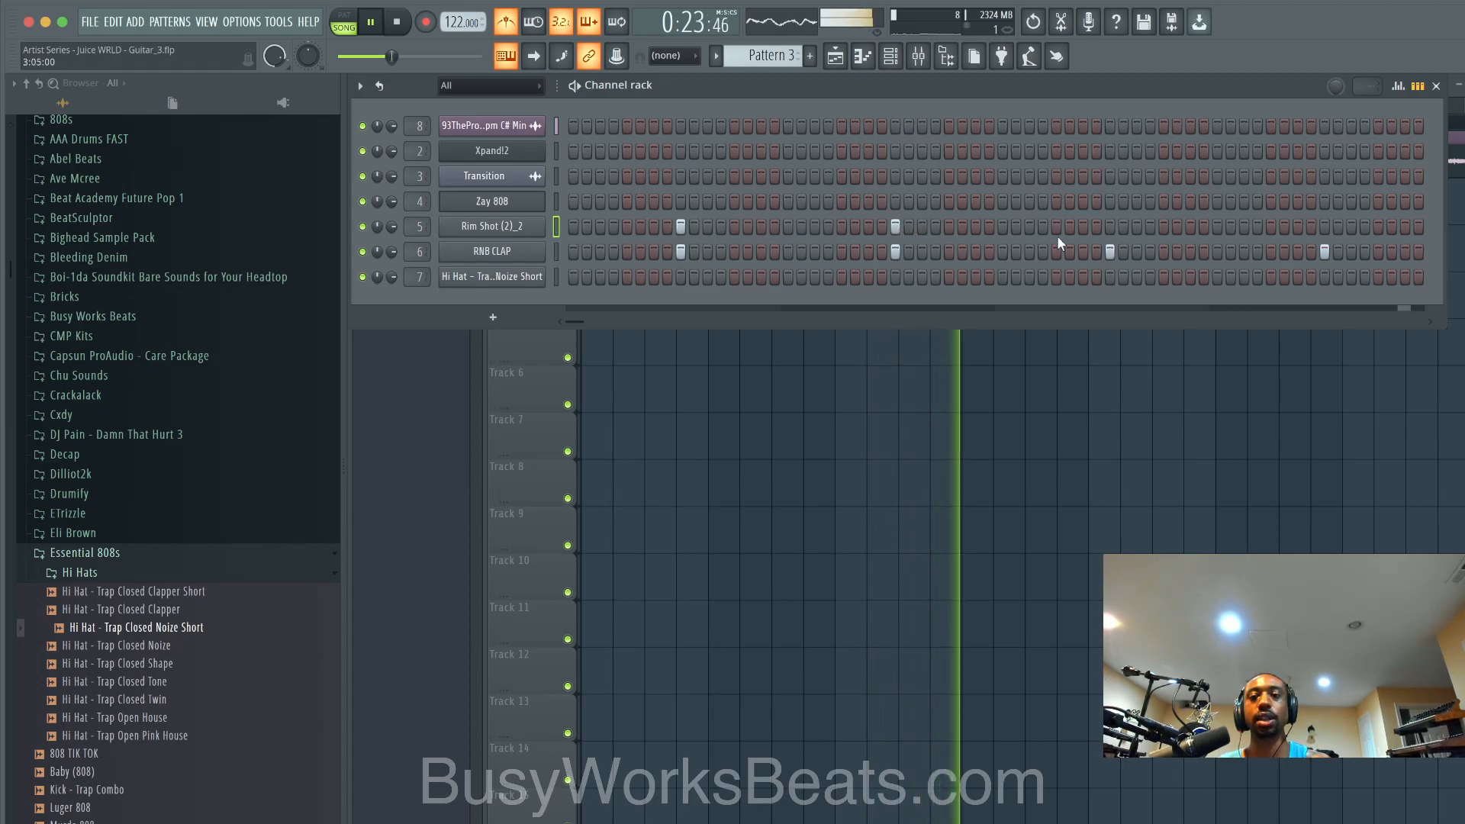
pyautogui.click(1110, 226)
pyautogui.click(1324, 227)
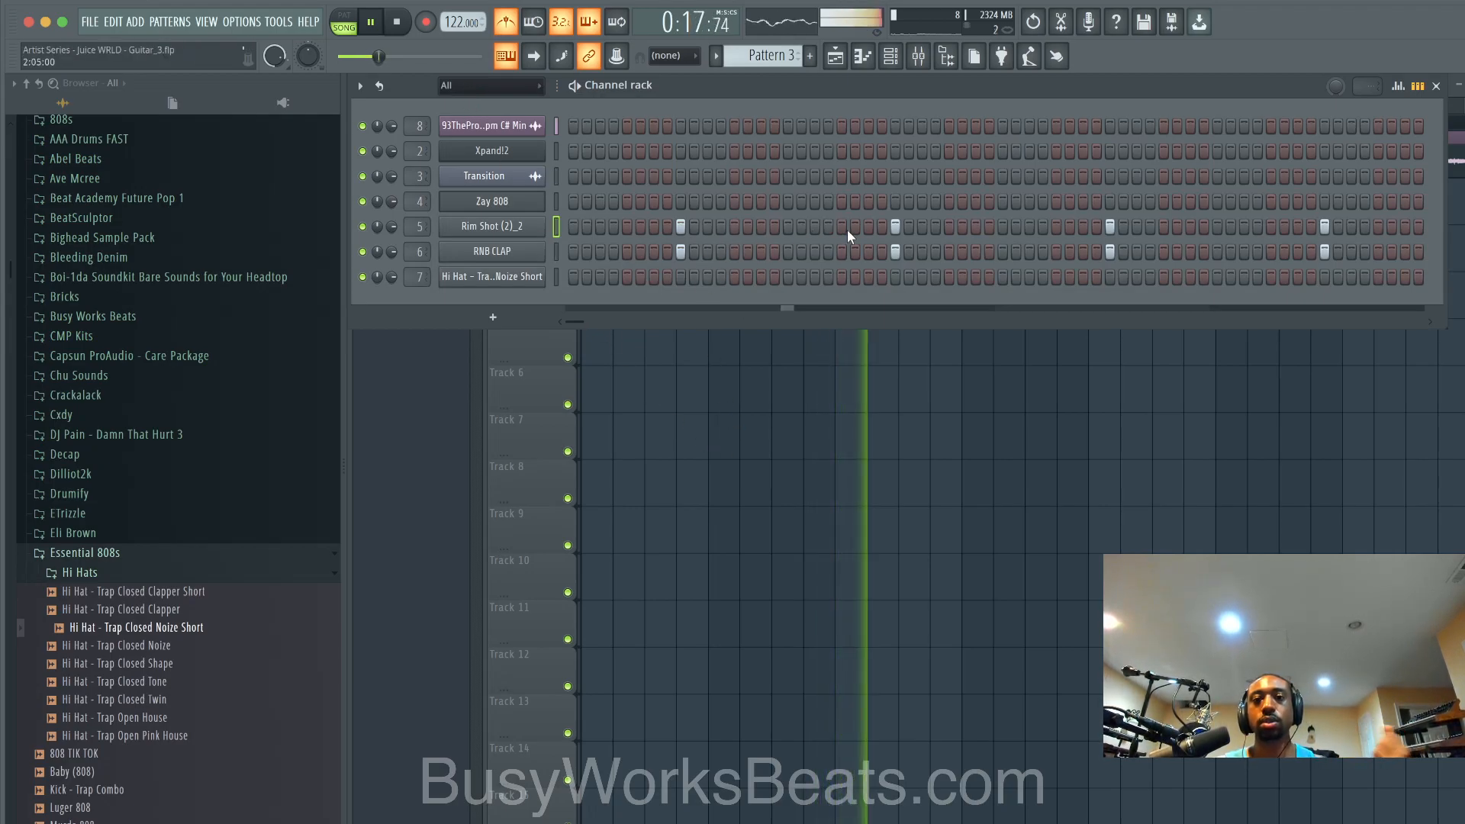
# Step: Add offbeat Rim Shot (2)_2 hits on steps 15, 19, 31, 35, 47 and 51 of Pattern 3
pyautogui.click(977, 227)
pyautogui.click(1029, 227)
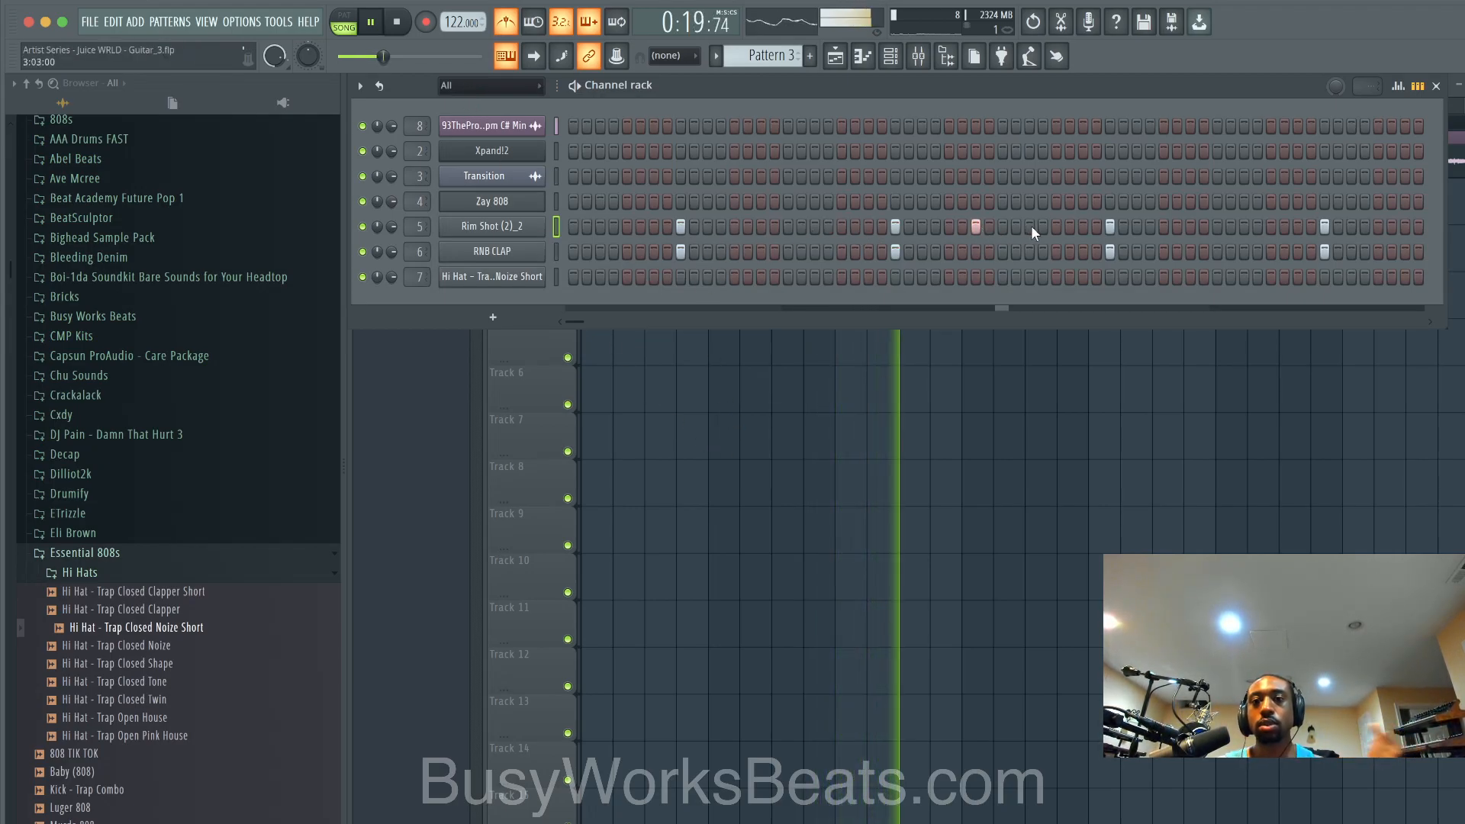
pyautogui.click(1191, 227)
pyautogui.click(1243, 226)
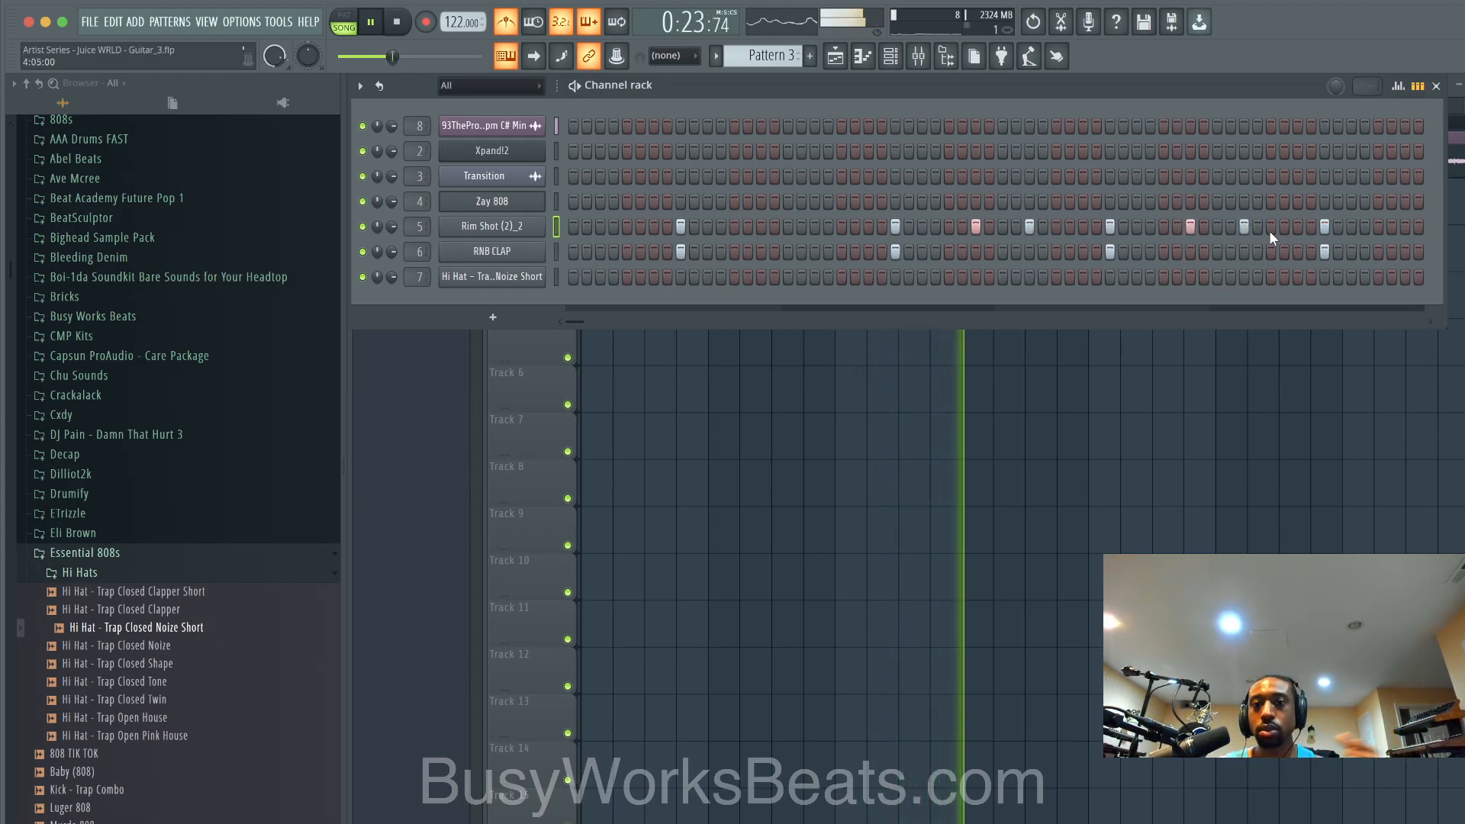
pyautogui.press('space')
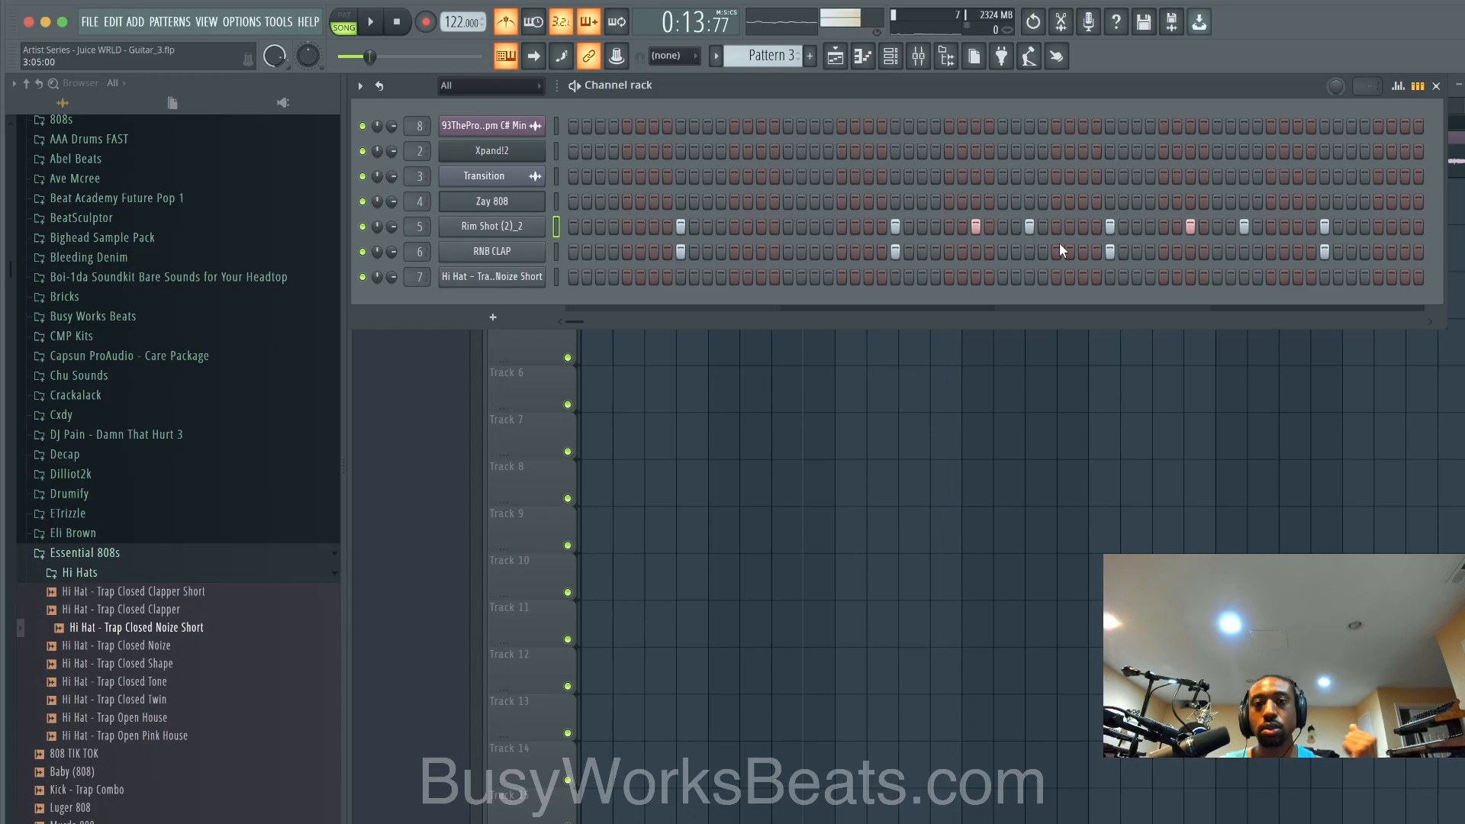
pyautogui.press('space')
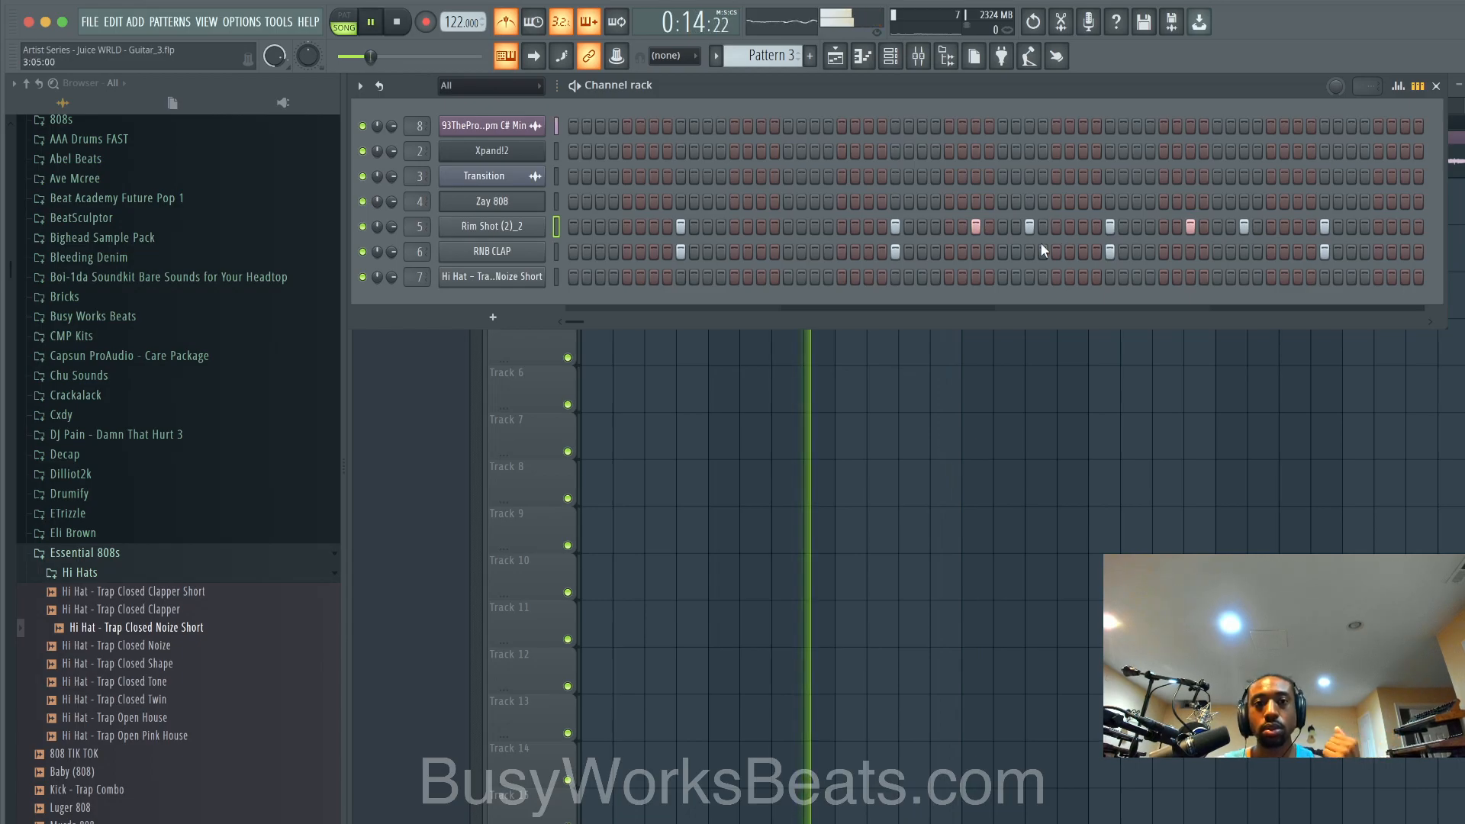
pyautogui.click(760, 226)
pyautogui.click(813, 226)
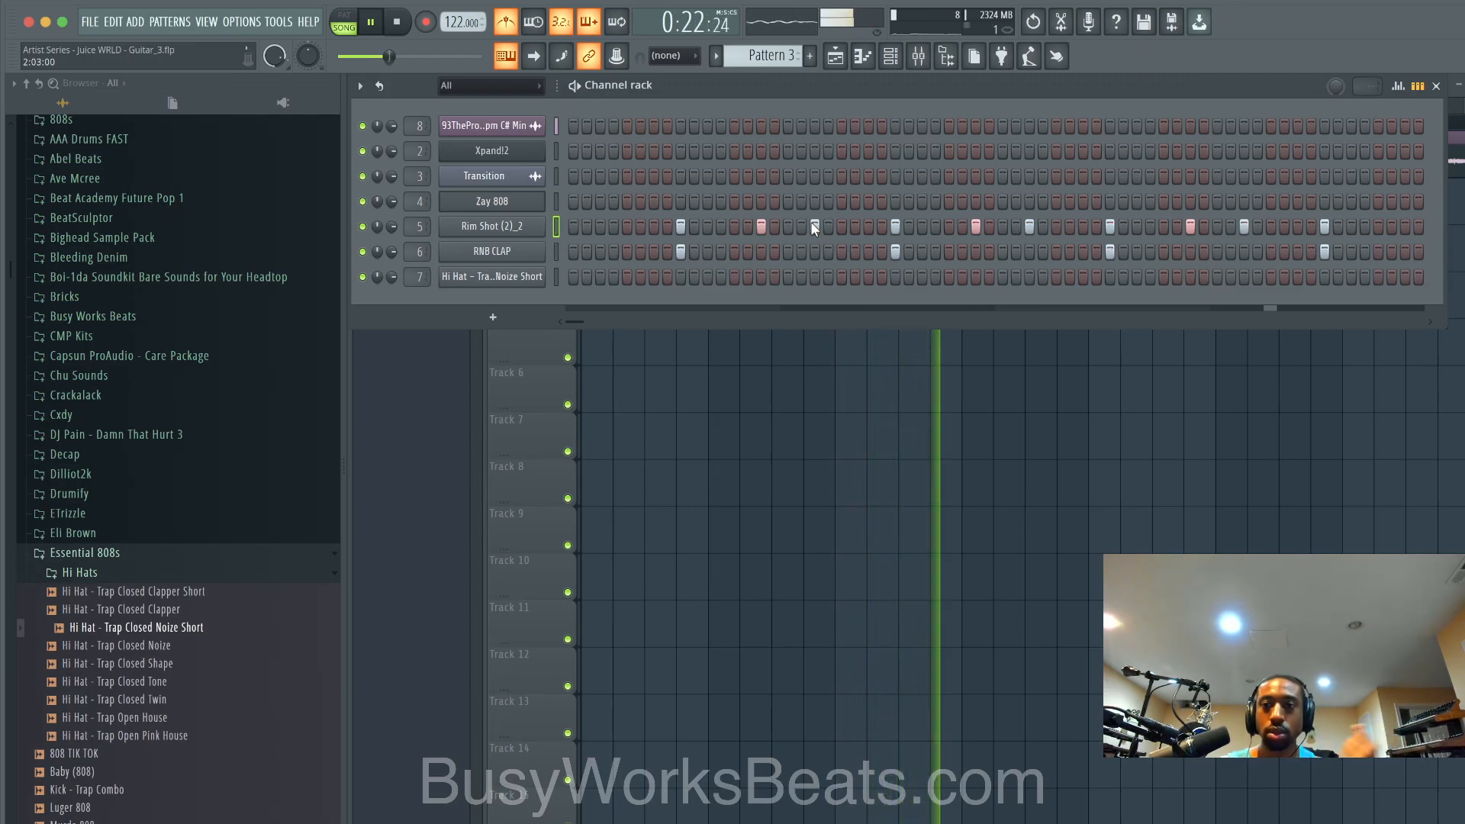
pyautogui.press('space')
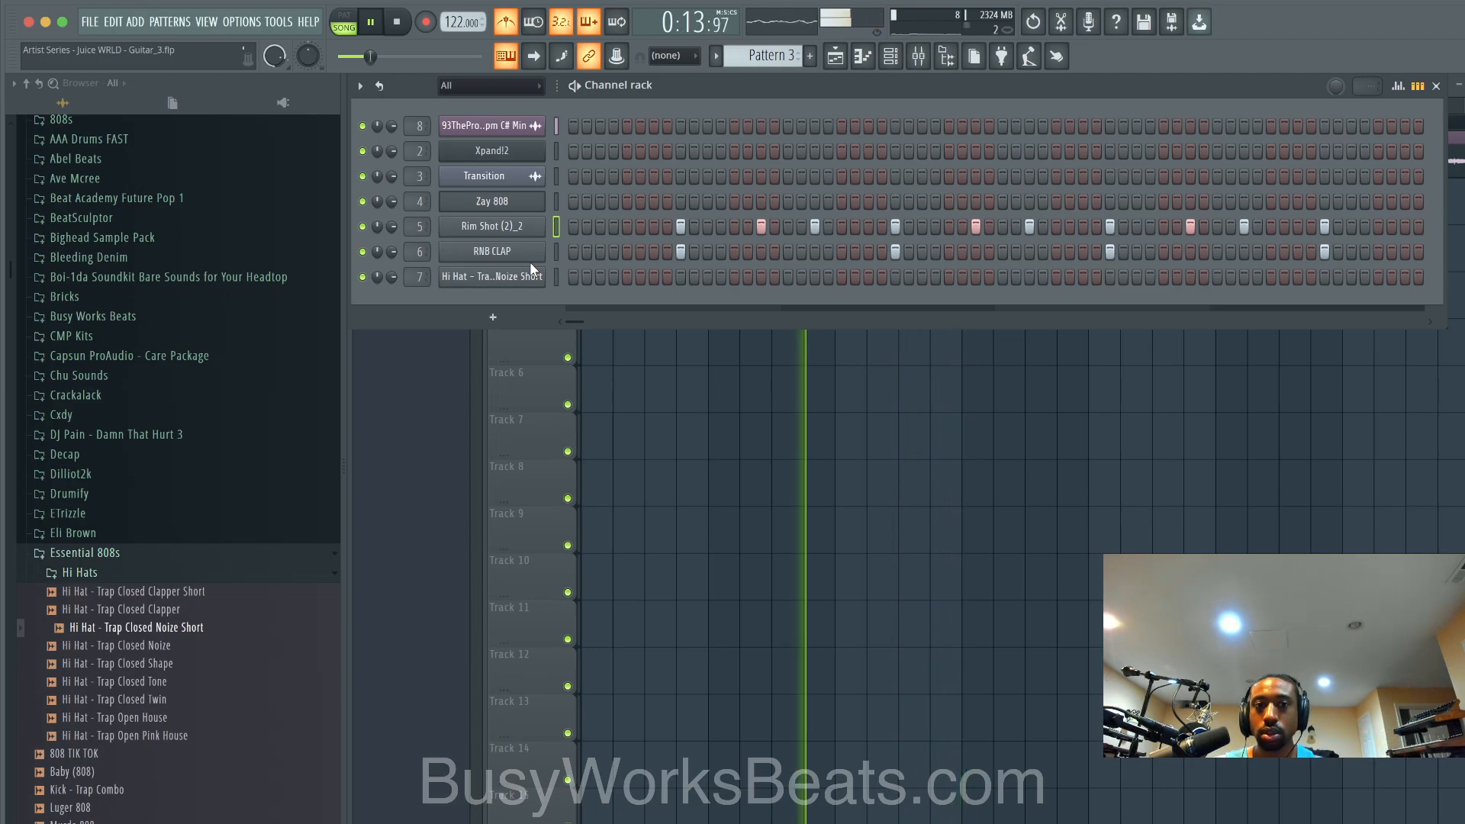
# Step: Place closed hi-hat hits on steps 1, 5, 7, 13, 17 and 19, trying step 21 in place of step 17 during playback
pyautogui.press('space')
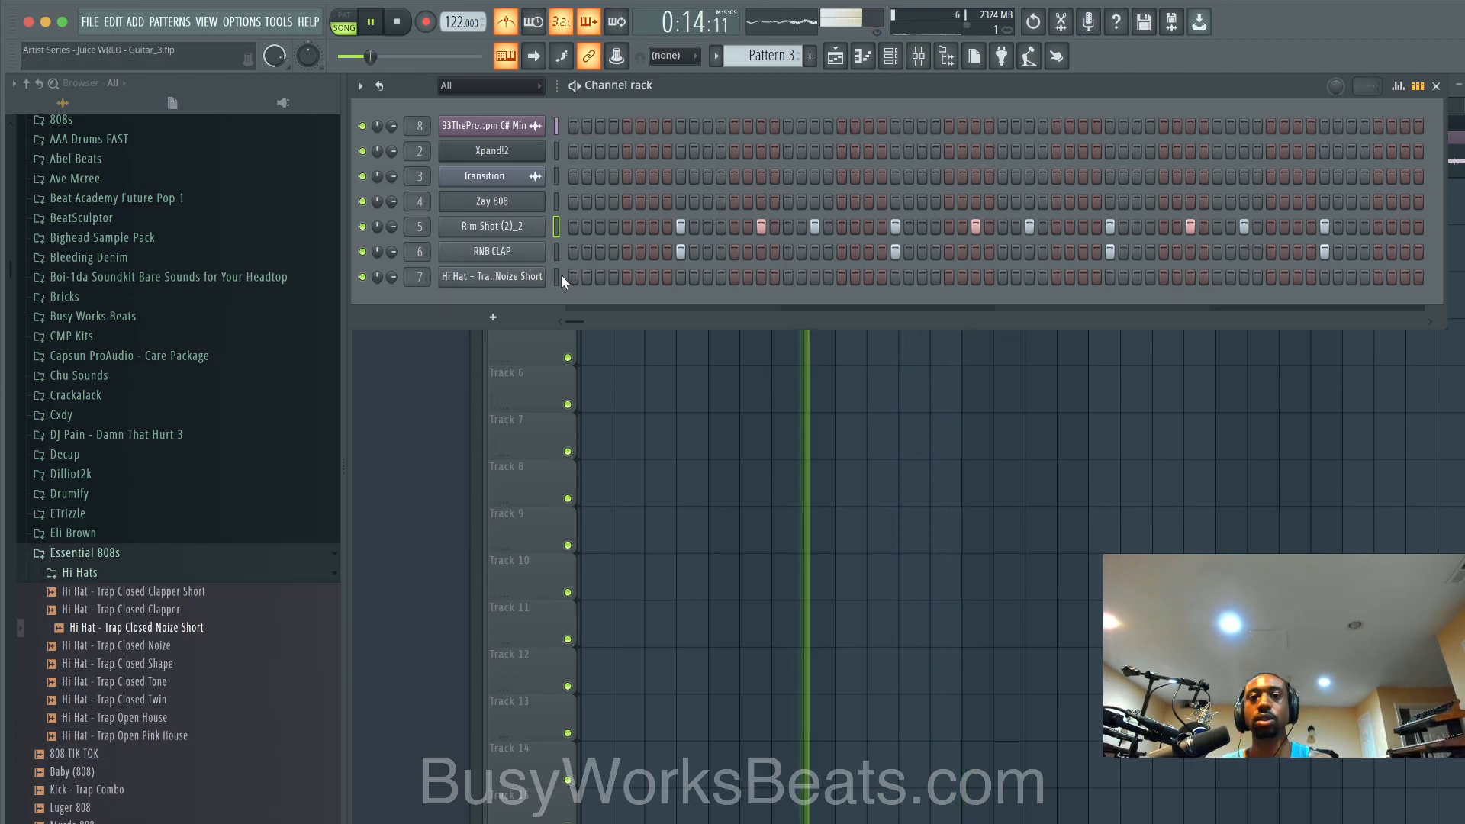
pyautogui.click(574, 277)
pyautogui.click(626, 277)
pyautogui.click(654, 277)
pyautogui.click(734, 277)
pyautogui.click(788, 277)
pyautogui.click(814, 277)
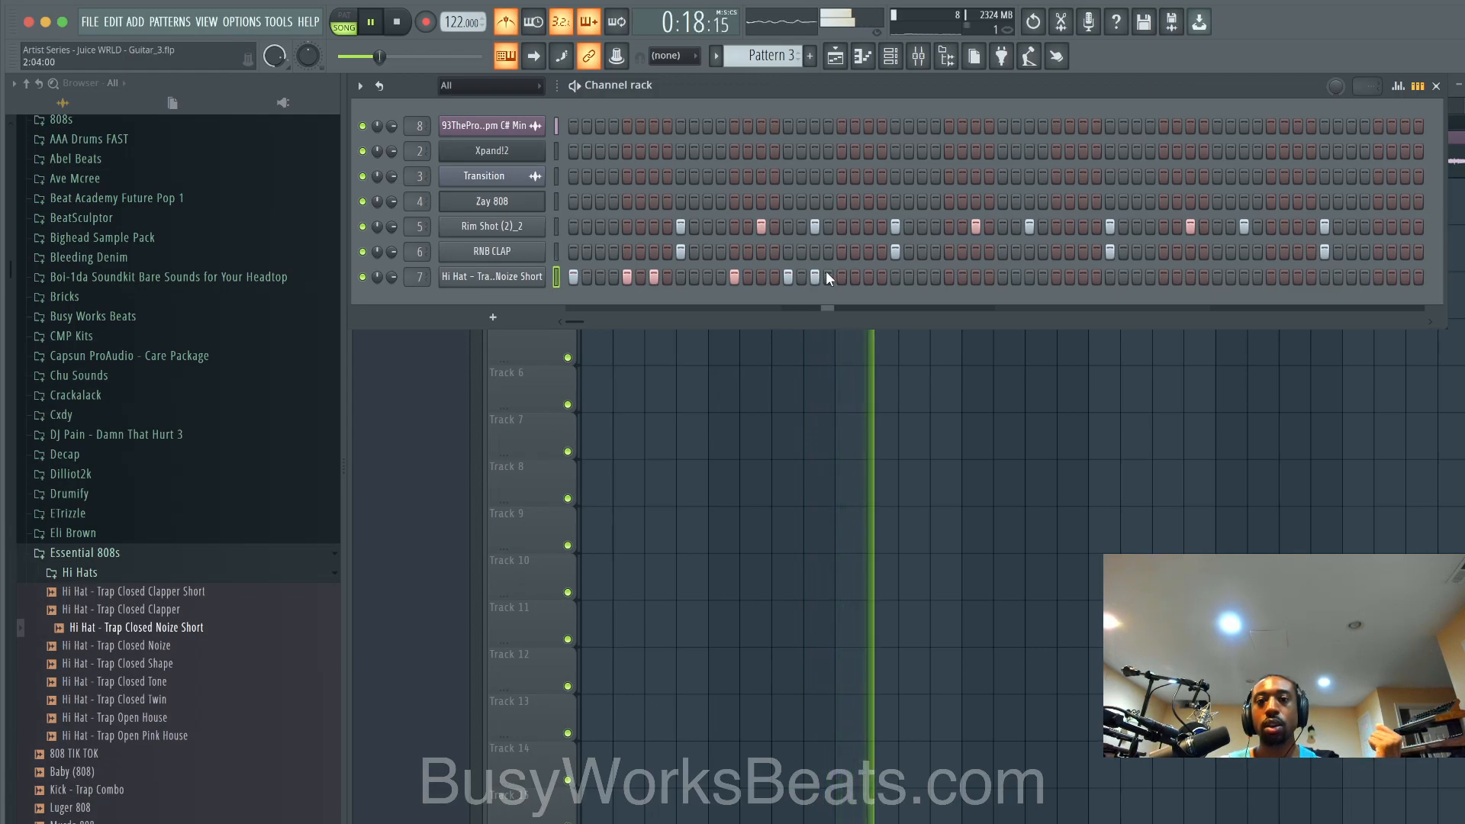
pyautogui.rightClick(789, 277)
pyautogui.click(843, 277)
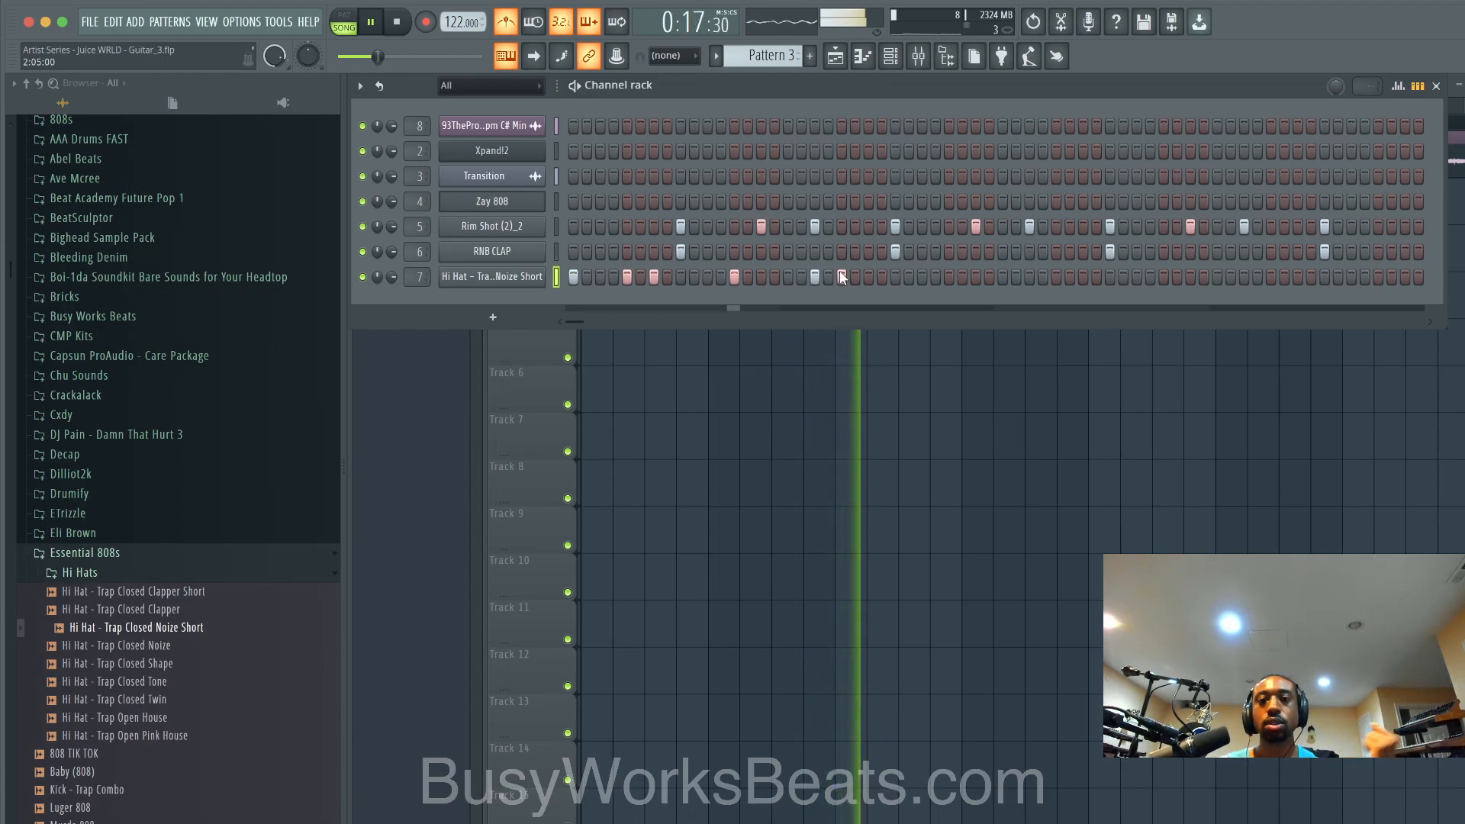
pyautogui.press('space')
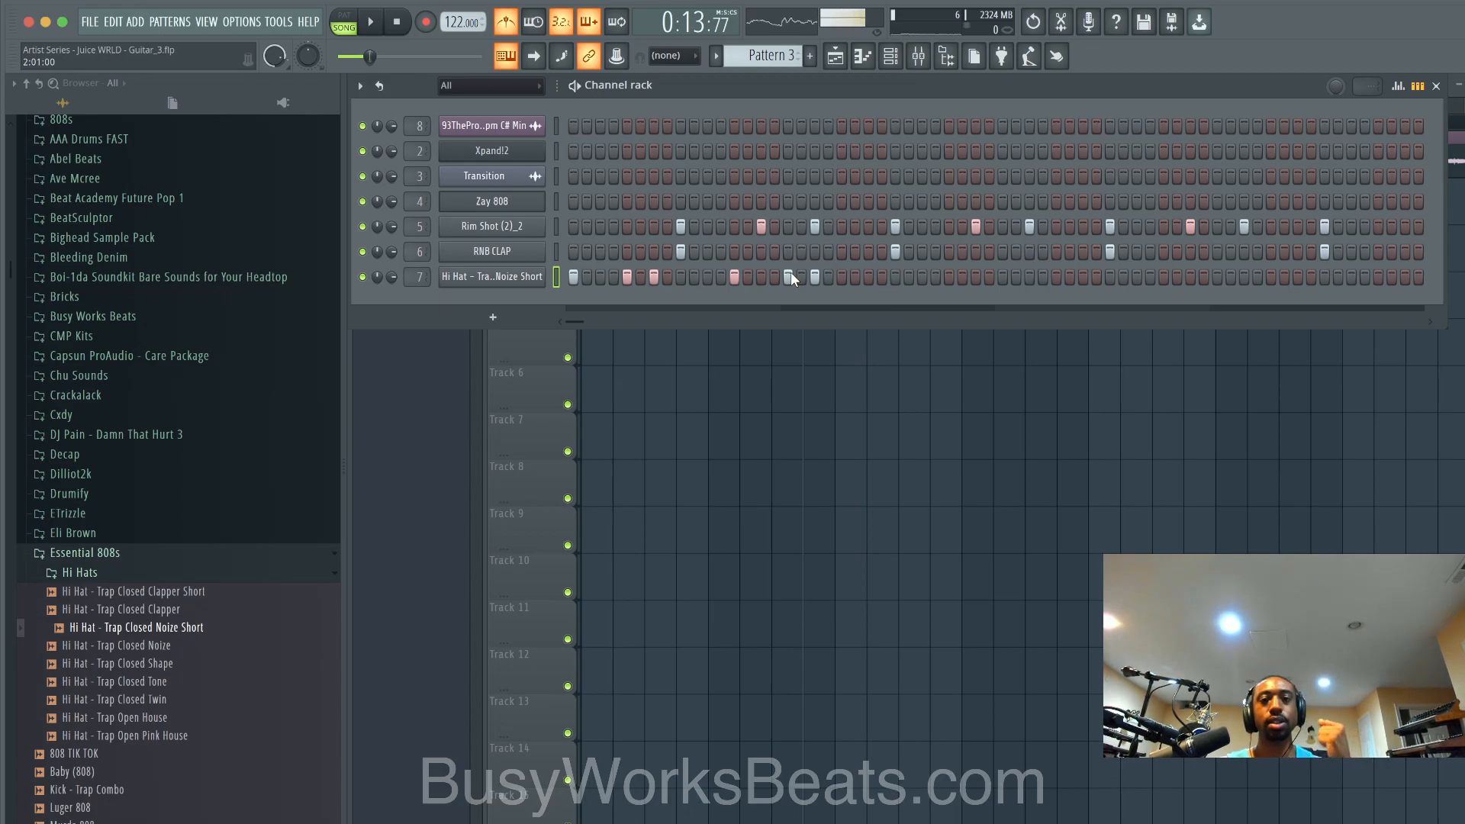
pyautogui.press('space')
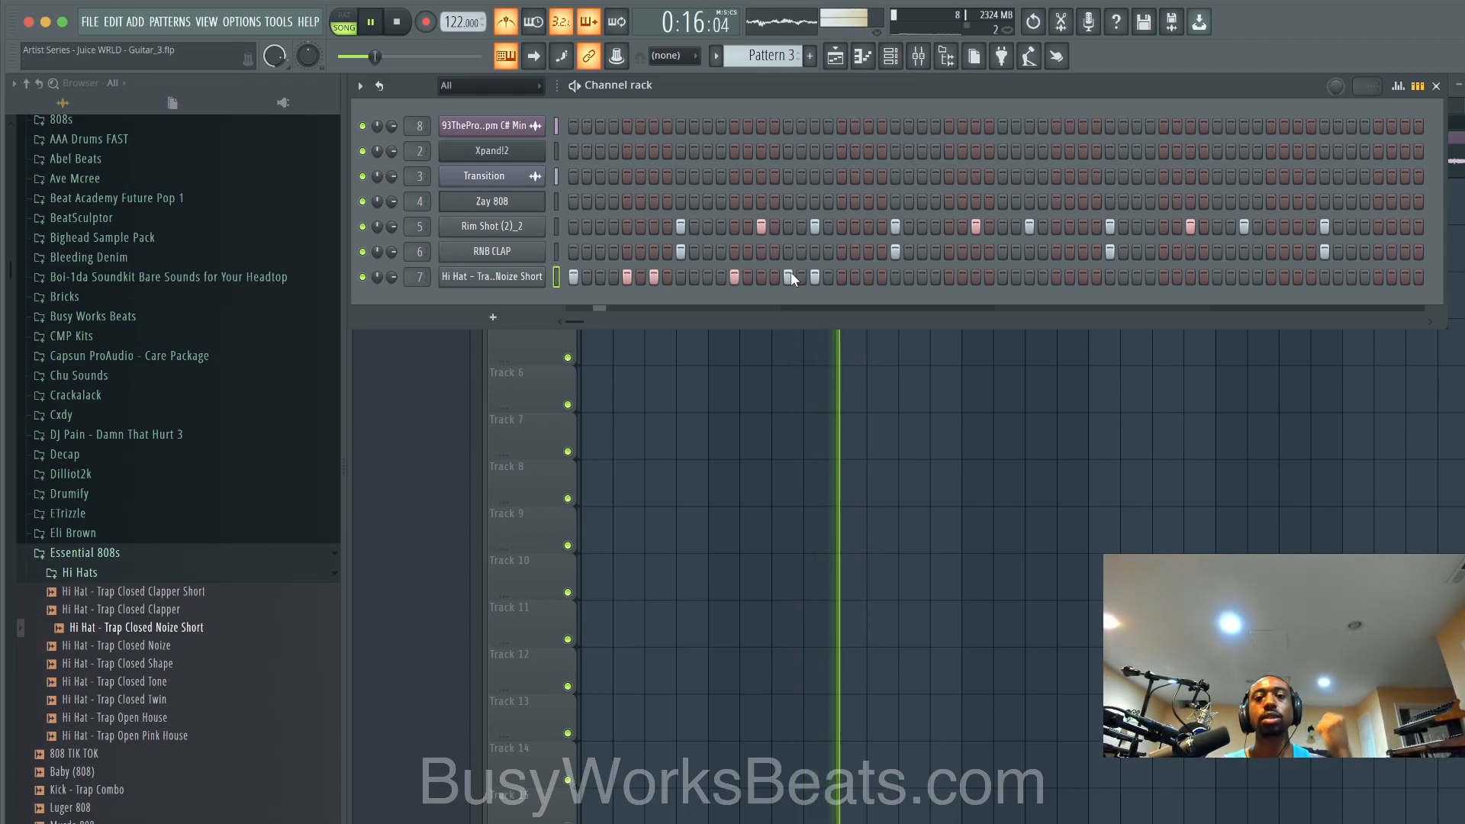
# Step: Replace the hi-hat hit on step 19 with hits on steps 21 and 23
pyautogui.click(815, 277)
pyautogui.click(842, 277)
pyautogui.click(855, 277)
pyautogui.click(868, 277)
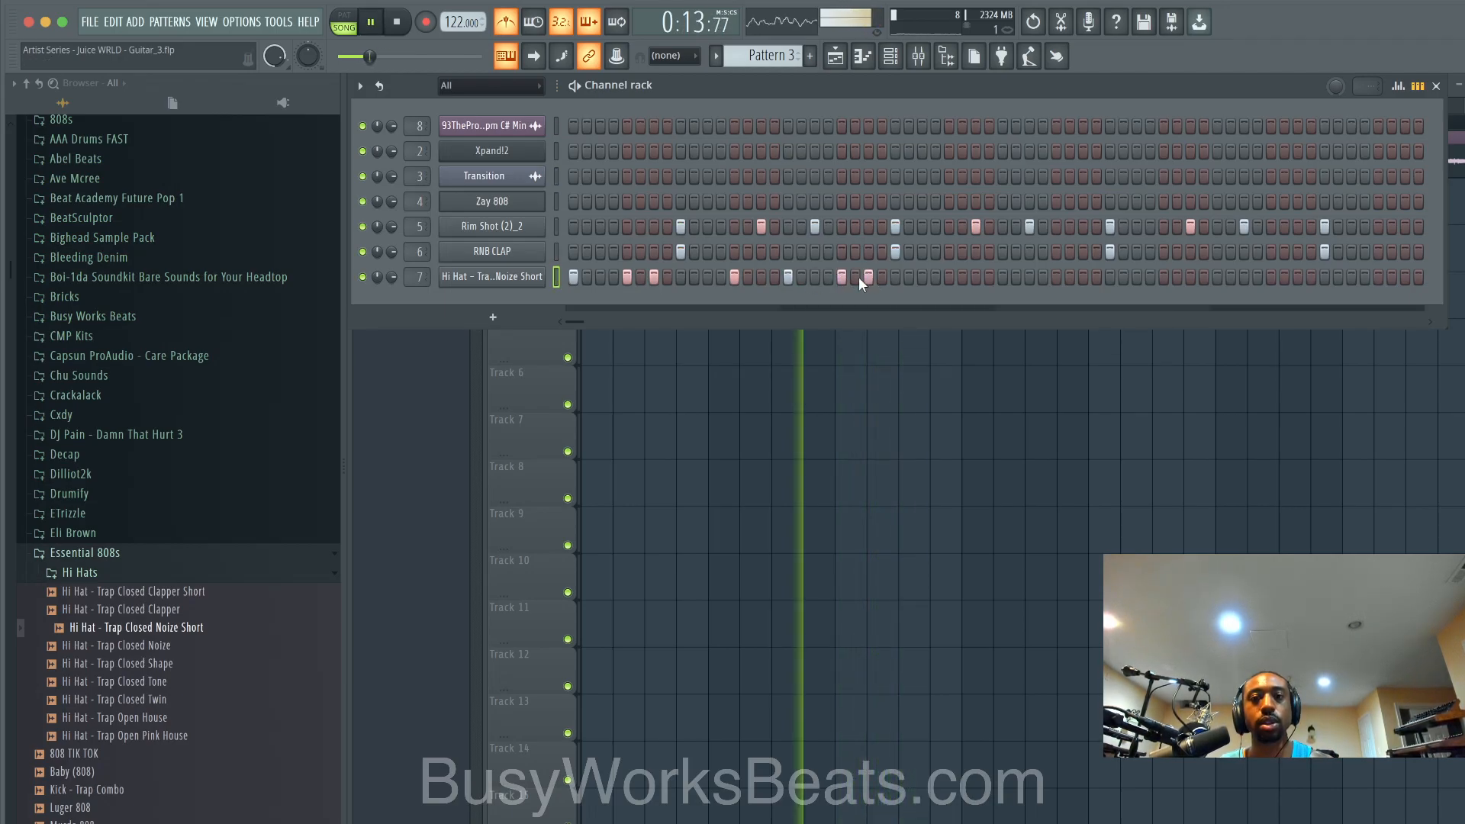
pyautogui.click(855, 277)
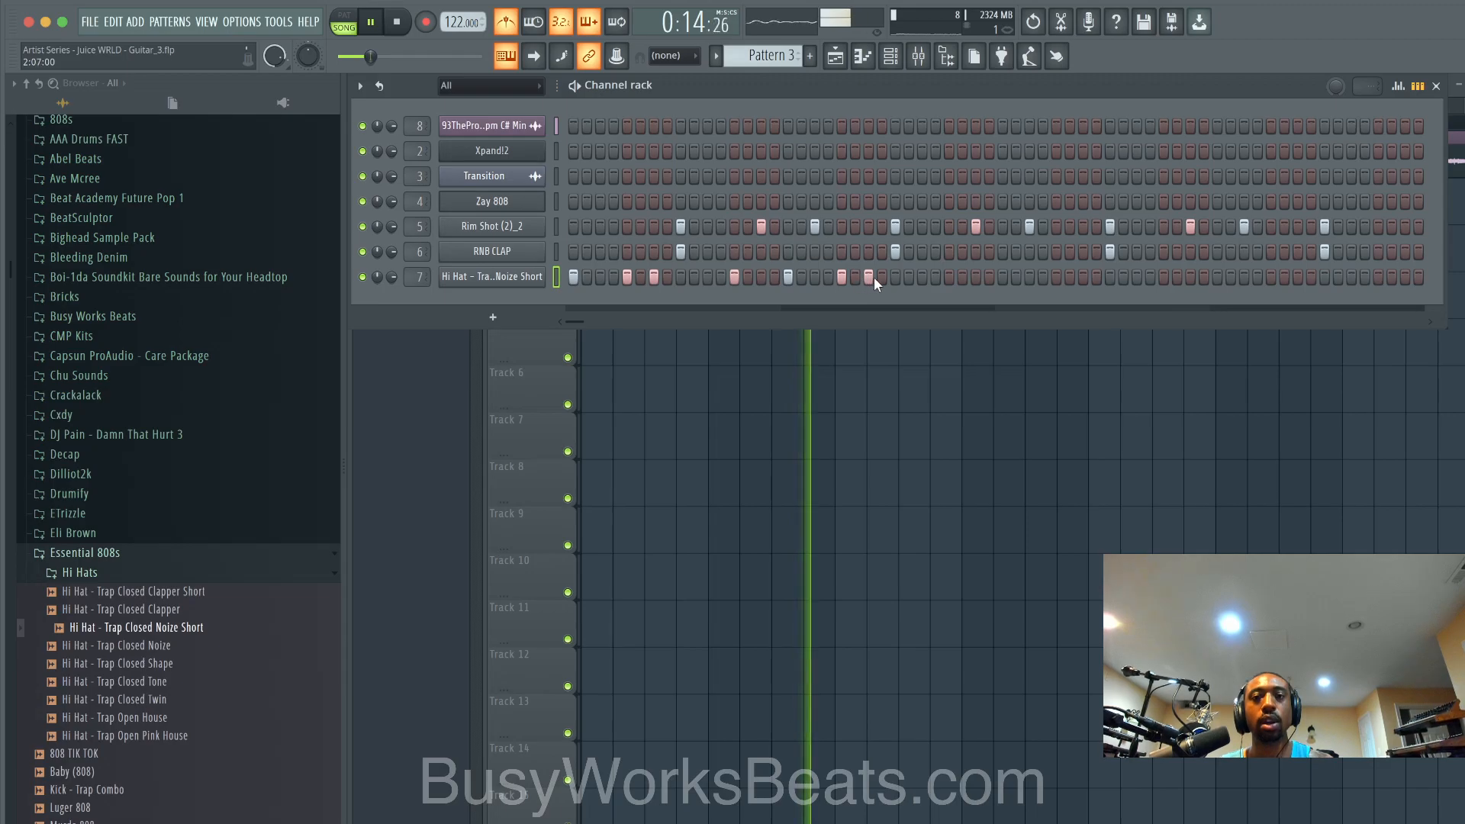
# Step: Continue the hi-hat rhythm with hits on steps 29, 33, 37 and 39, then stop playback
pyautogui.click(947, 277)
pyautogui.click(1002, 277)
pyautogui.click(1056, 277)
pyautogui.click(1083, 277)
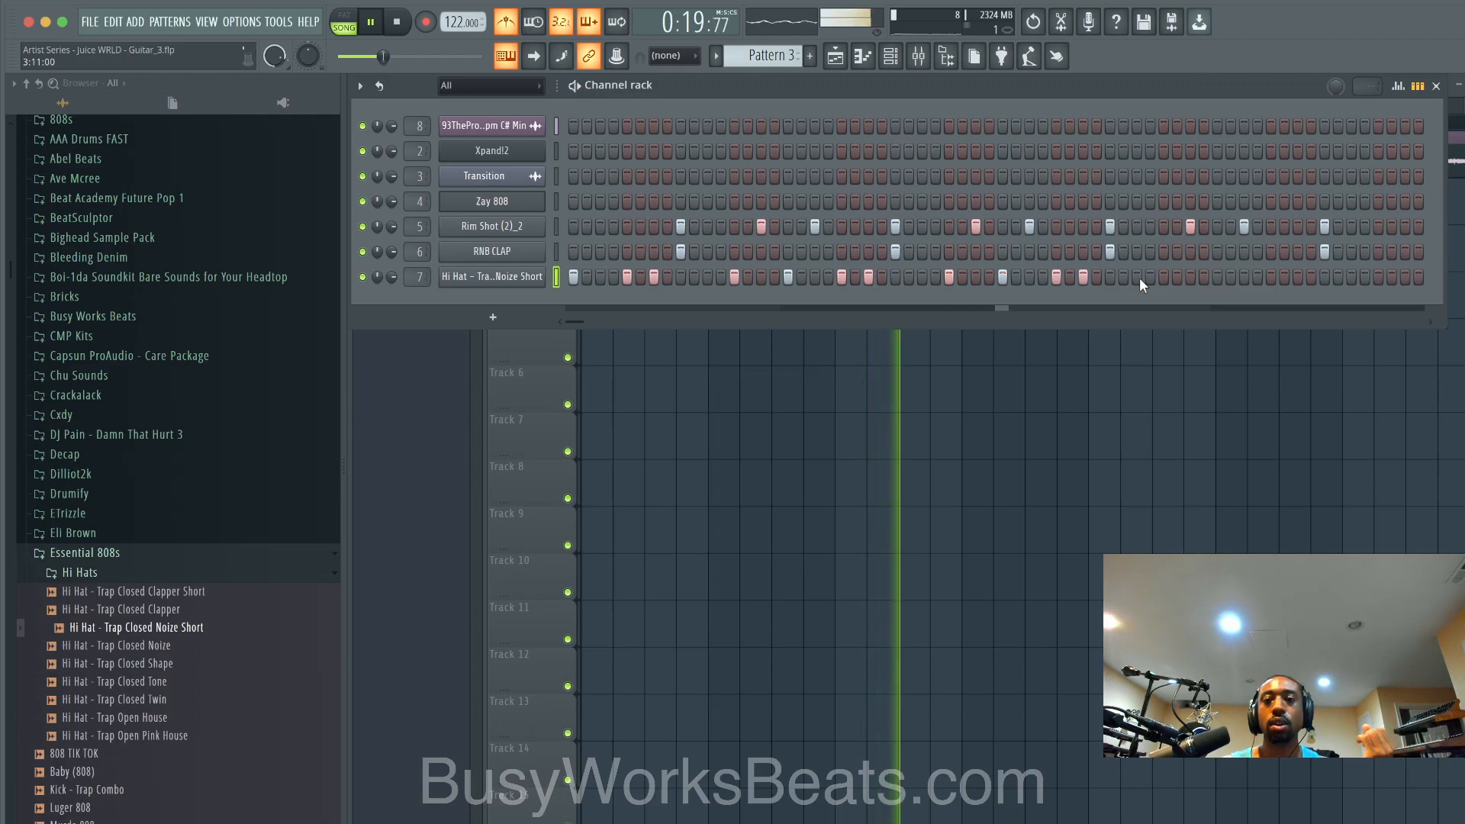
pyautogui.press('space')
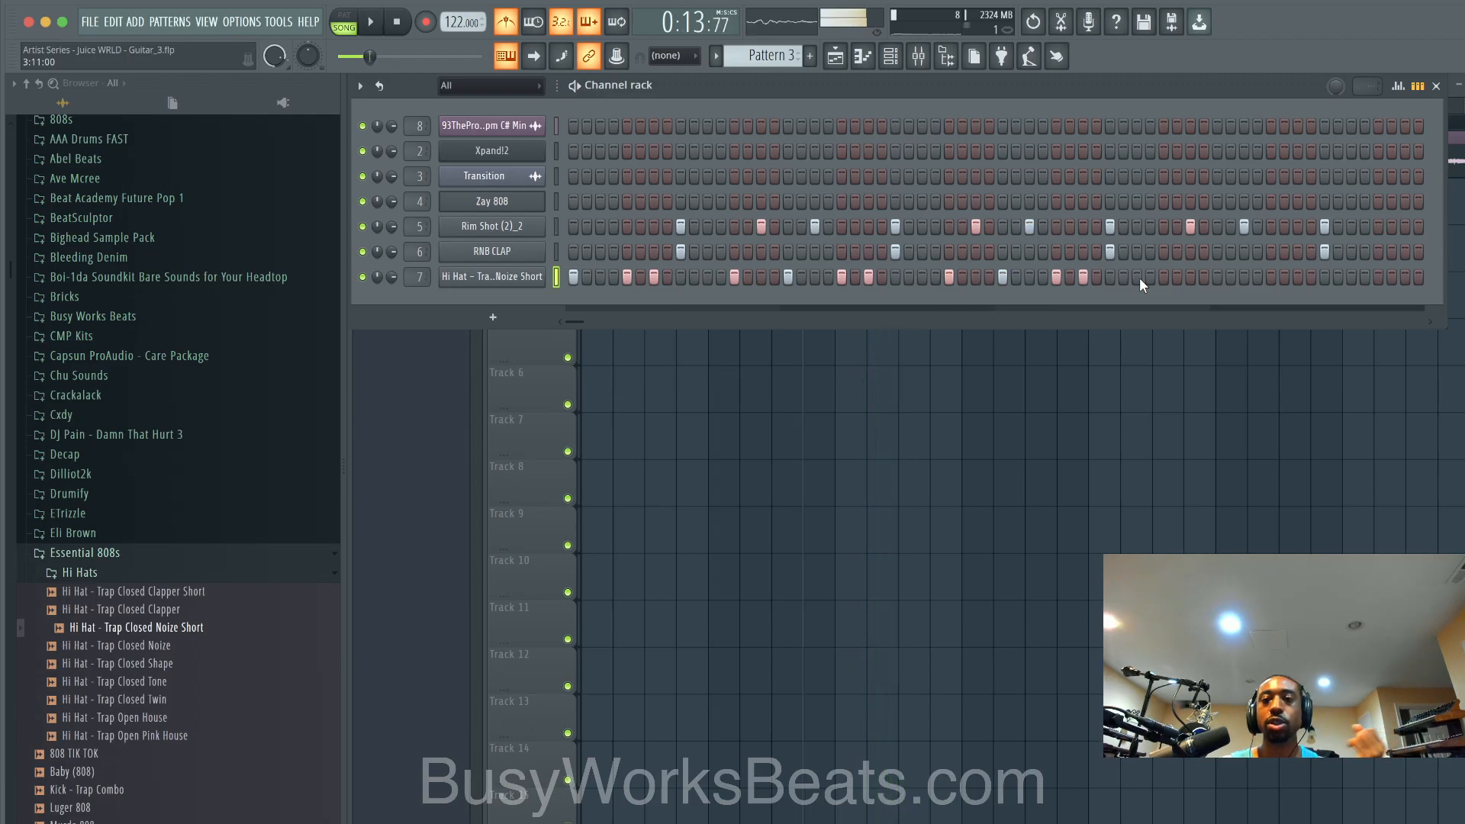
# Step: Try filling the hi-hat channel on every 2 steps and undo the fill
pyautogui.rightClick(528, 270)
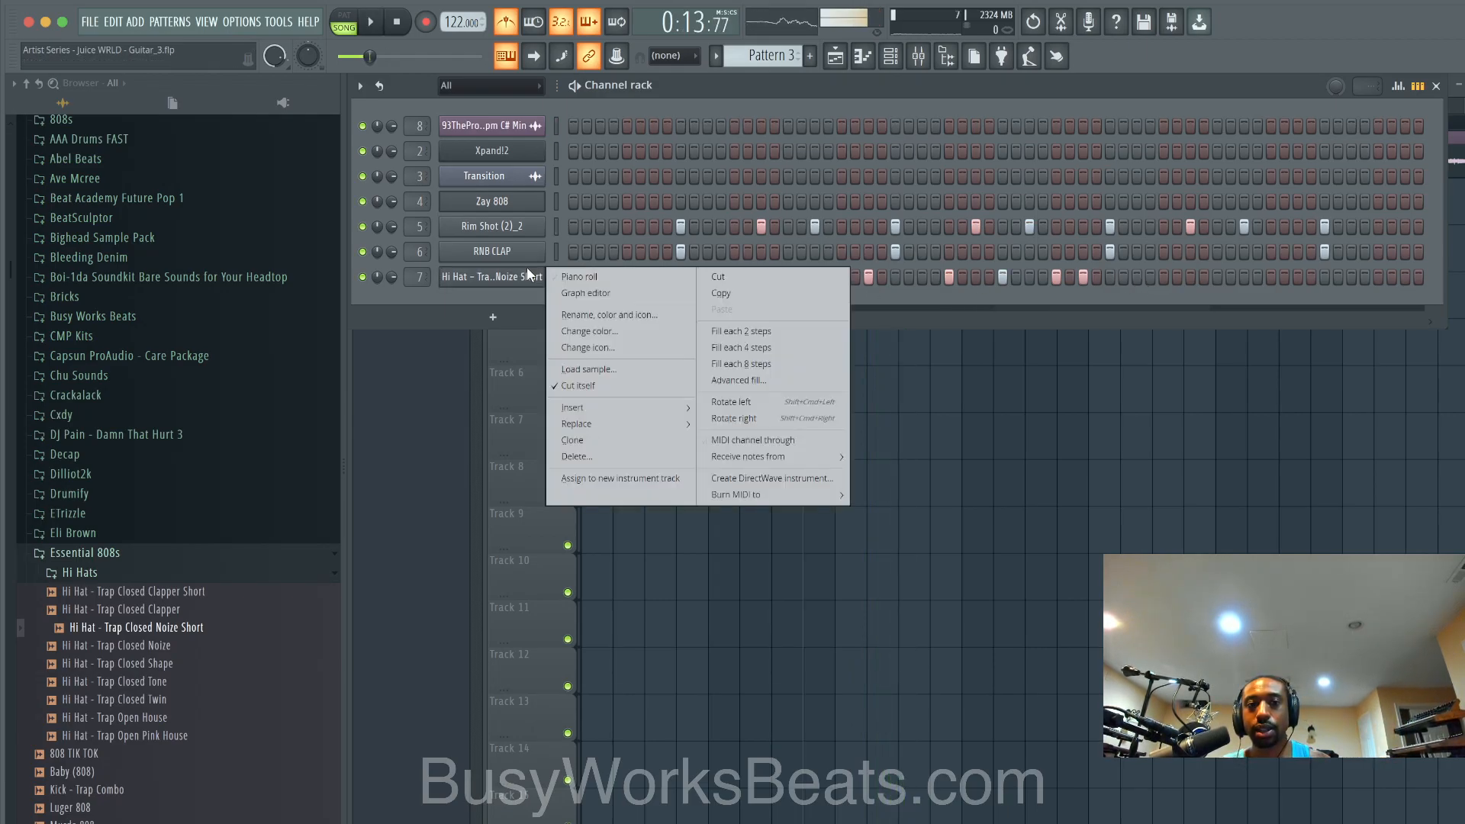
pyautogui.click(732, 332)
pyautogui.press('super+z')
# Step: Complete the hi-hat pattern during playback with hits on steps 45, 49, 53, 55, 61 and 63
pyautogui.press('space')
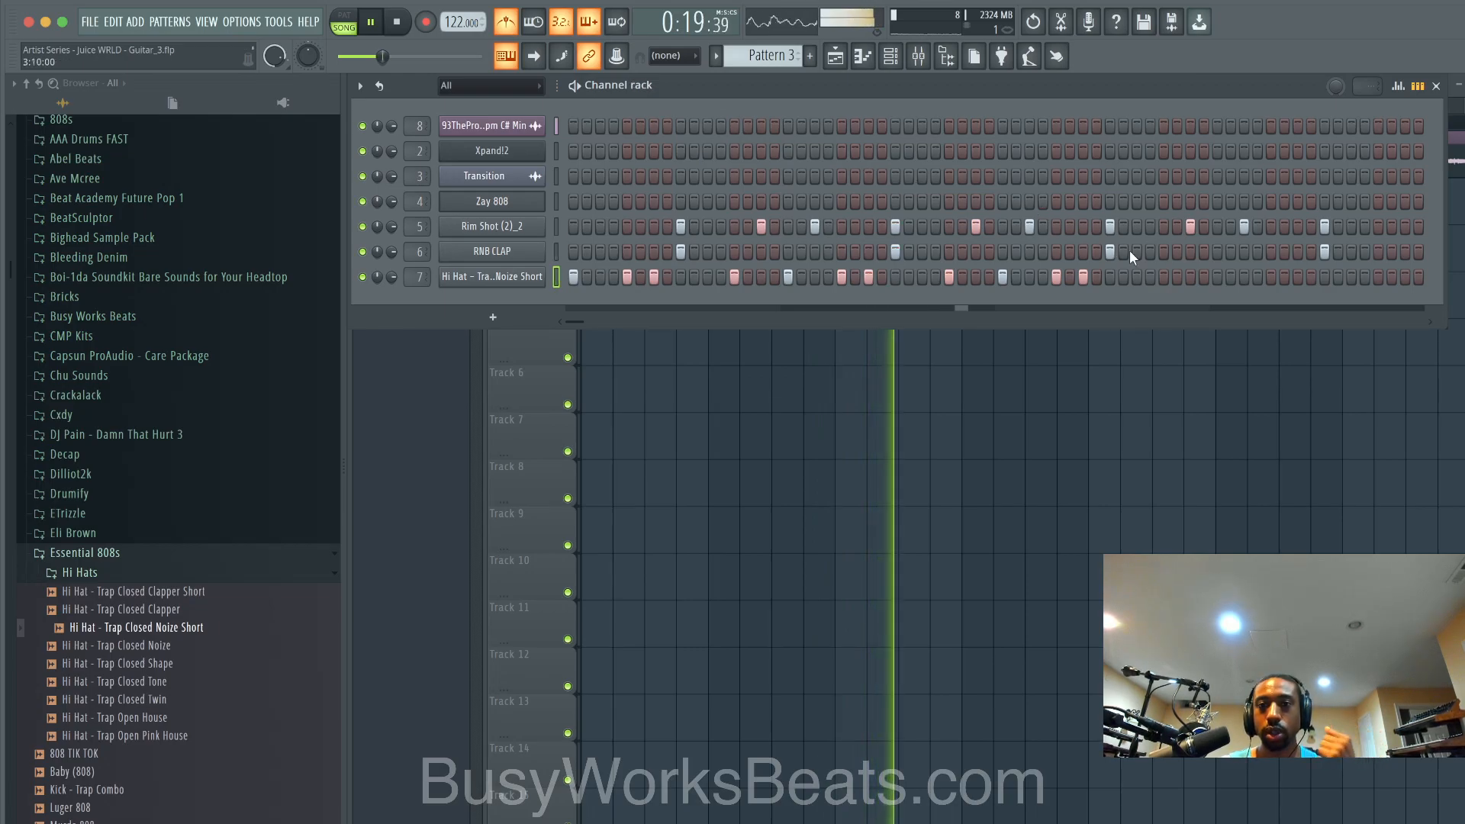
pyautogui.click(1160, 278)
pyautogui.click(1215, 277)
pyautogui.click(1271, 277)
pyautogui.click(1296, 277)
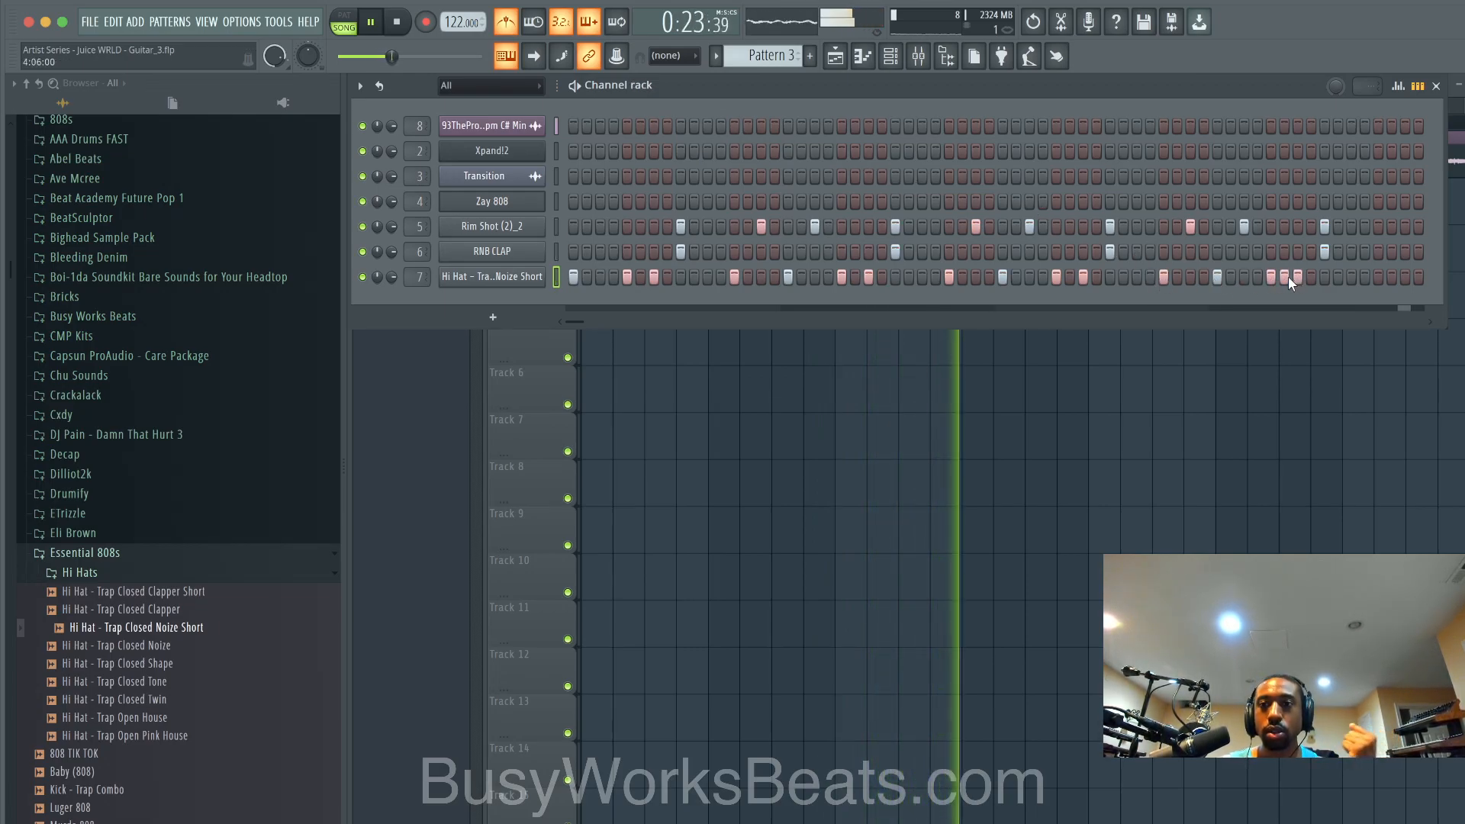
pyautogui.click(1378, 277)
pyautogui.click(1405, 278)
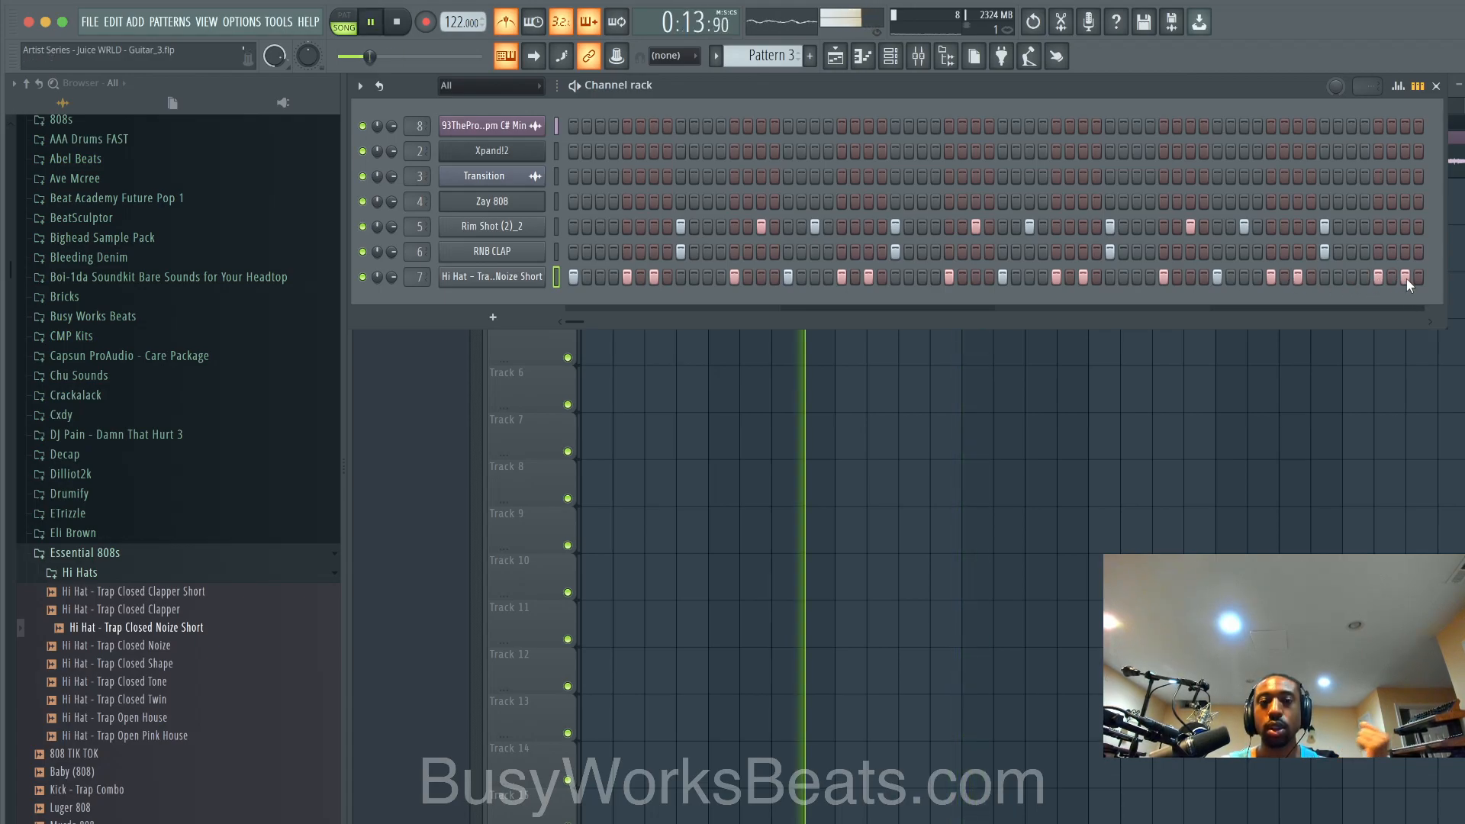
# Step: Select the Zay 808 channel, stop playback and switch to the empty Pattern 4
pyautogui.click(558, 203)
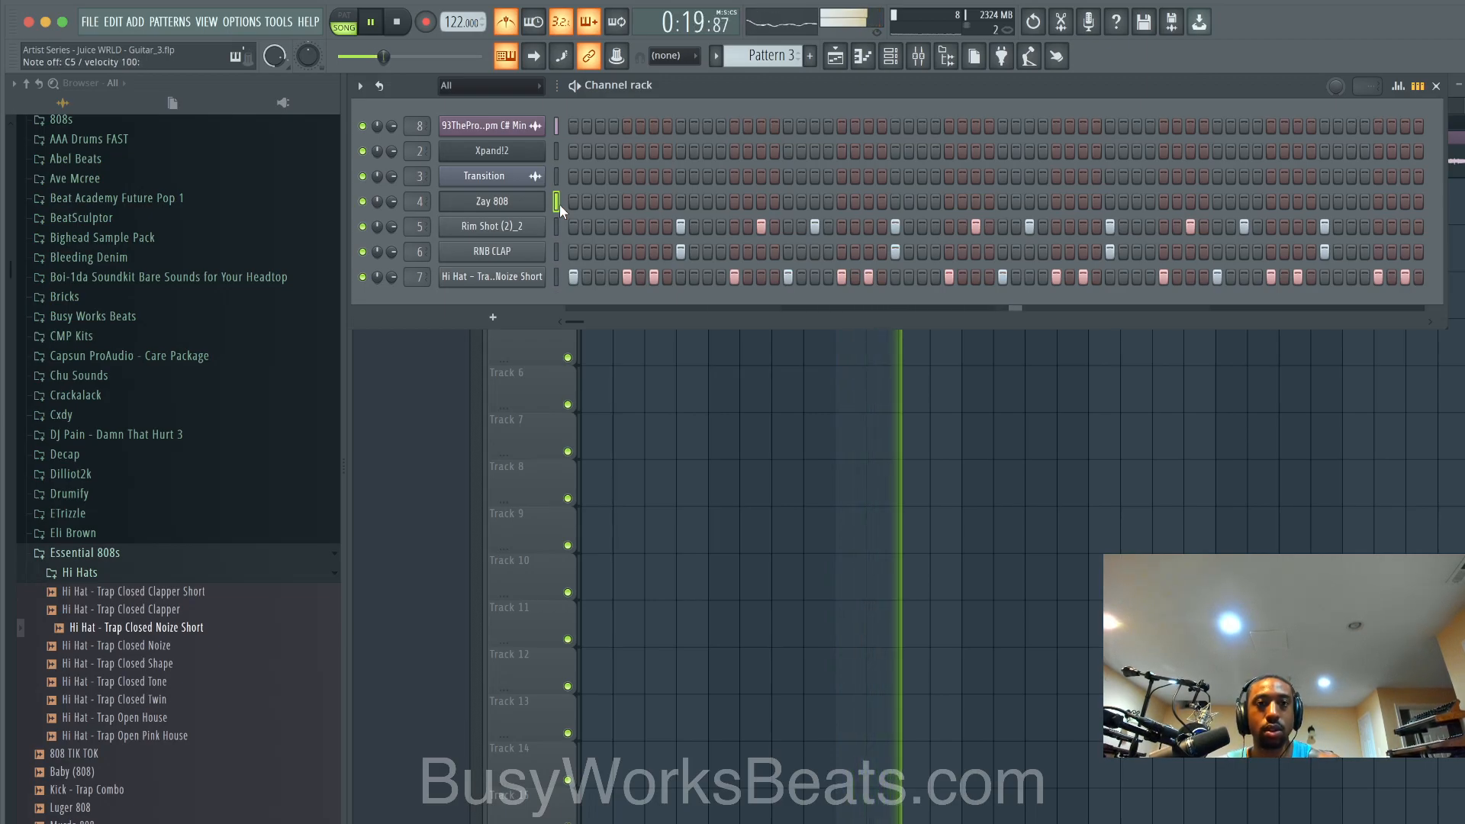
pyautogui.press('space')
pyautogui.scroll(1, 778, 47)
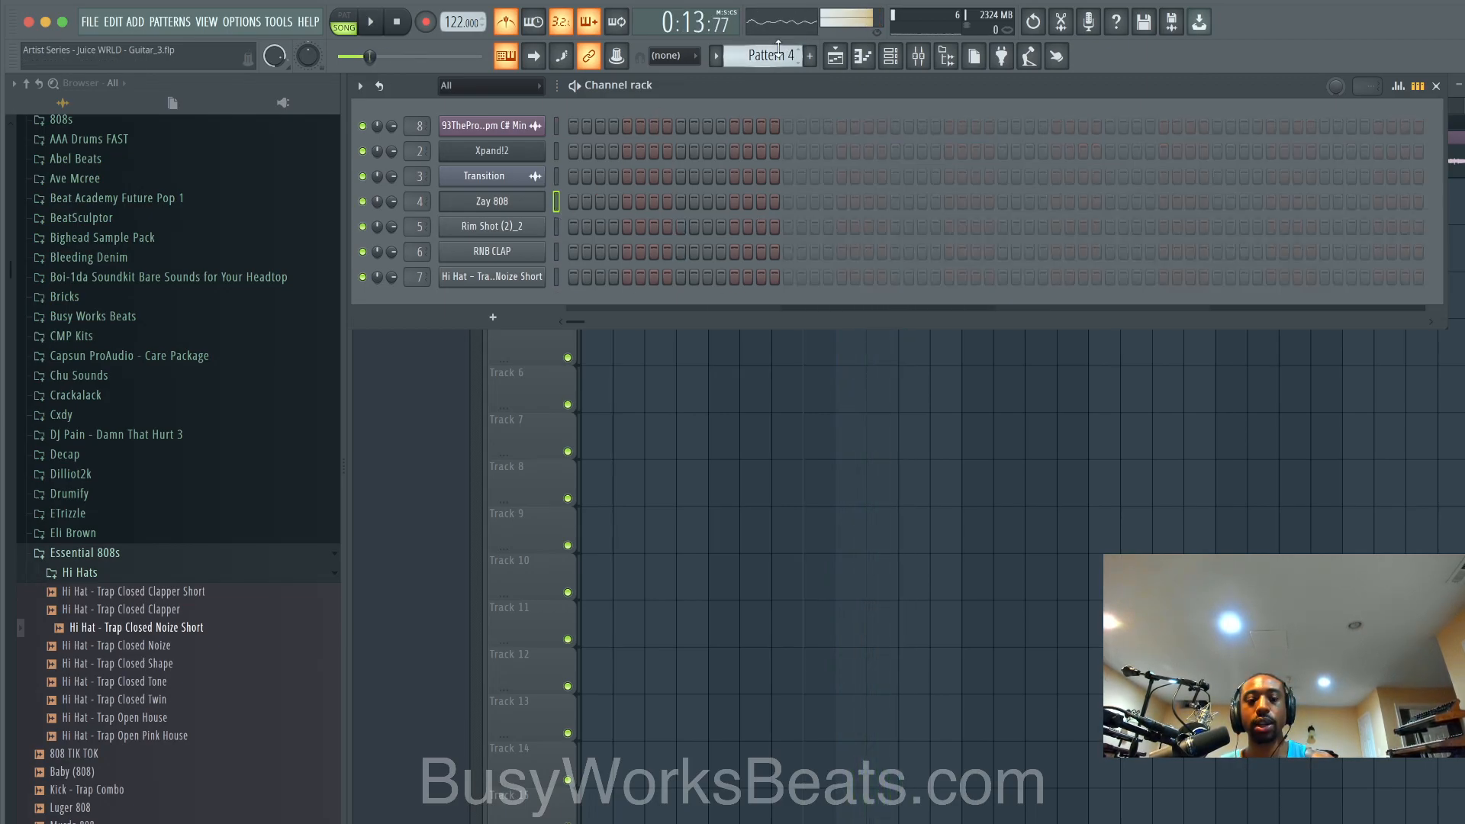
# Step: Arm recording for notes and automation and select bars 9 to 17 in the playlist
pyautogui.click(427, 22)
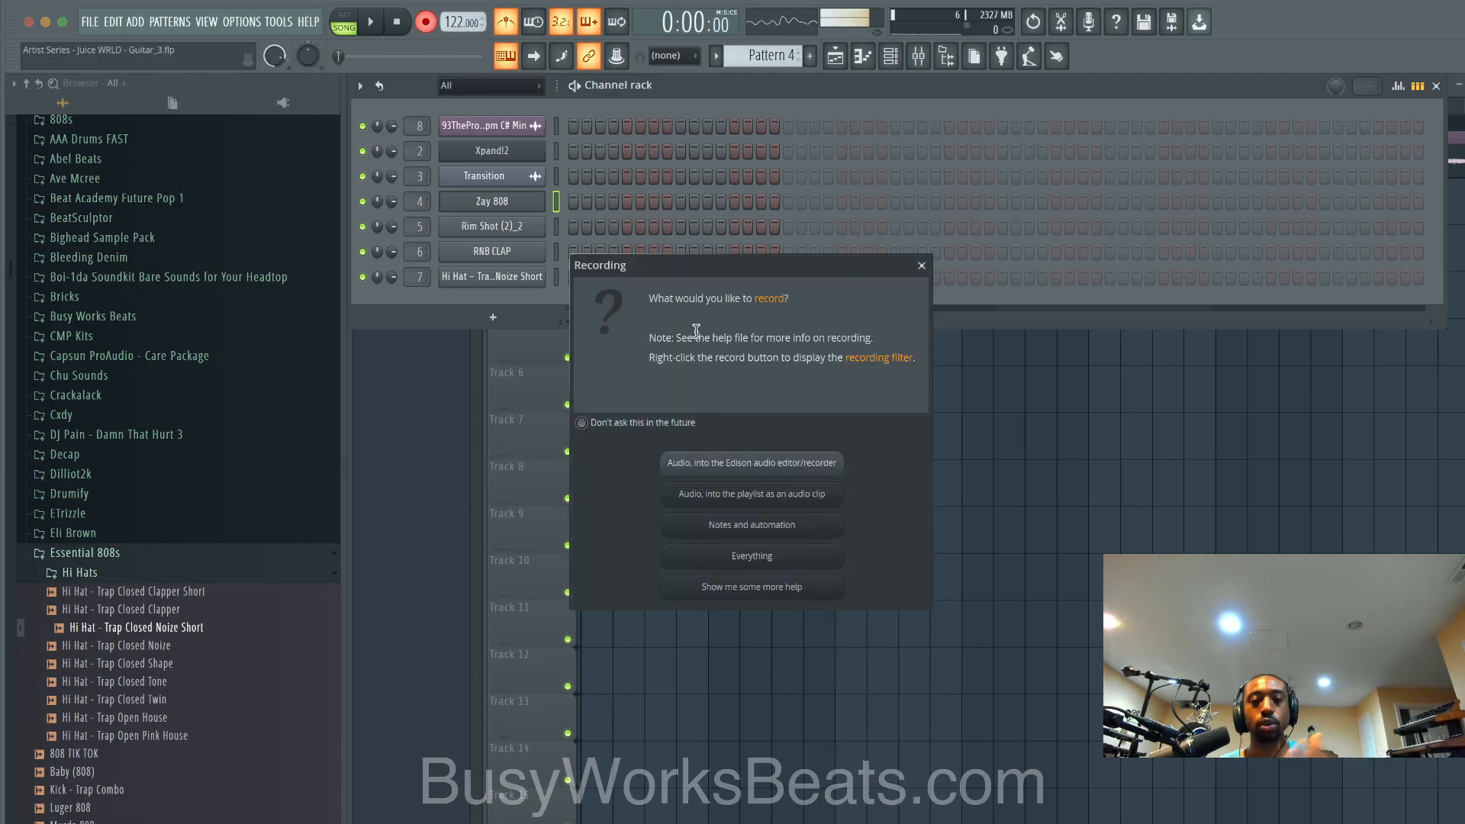
pyautogui.click(758, 519)
pyautogui.press('F5')
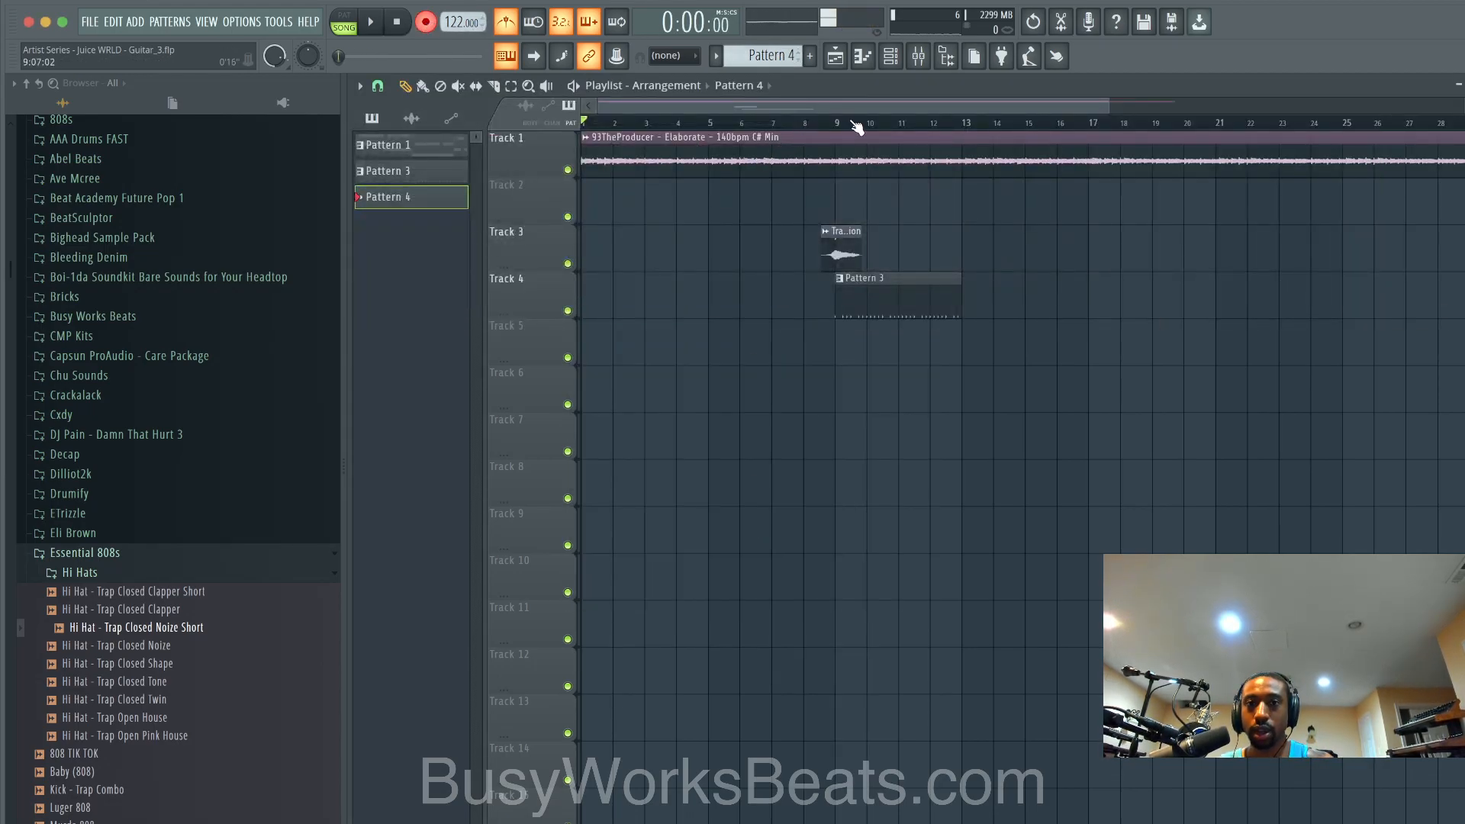
pyautogui.moveTo(837, 121); pyautogui.dragTo(1049, 121)
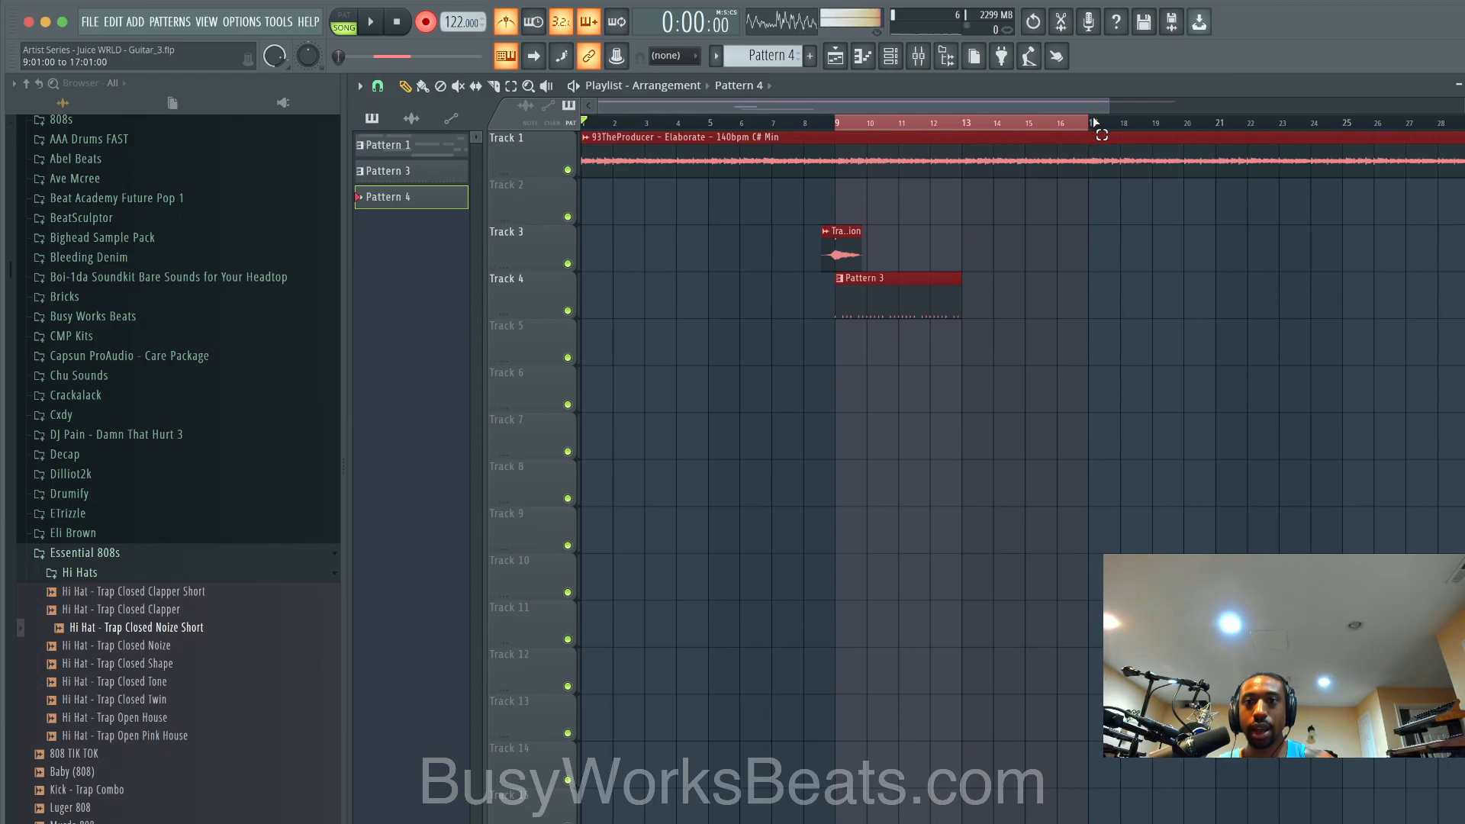
# Step: Try recording a first 808 take on the Zay 808 channel from bar 9 and undo it
pyautogui.click(891, 57)
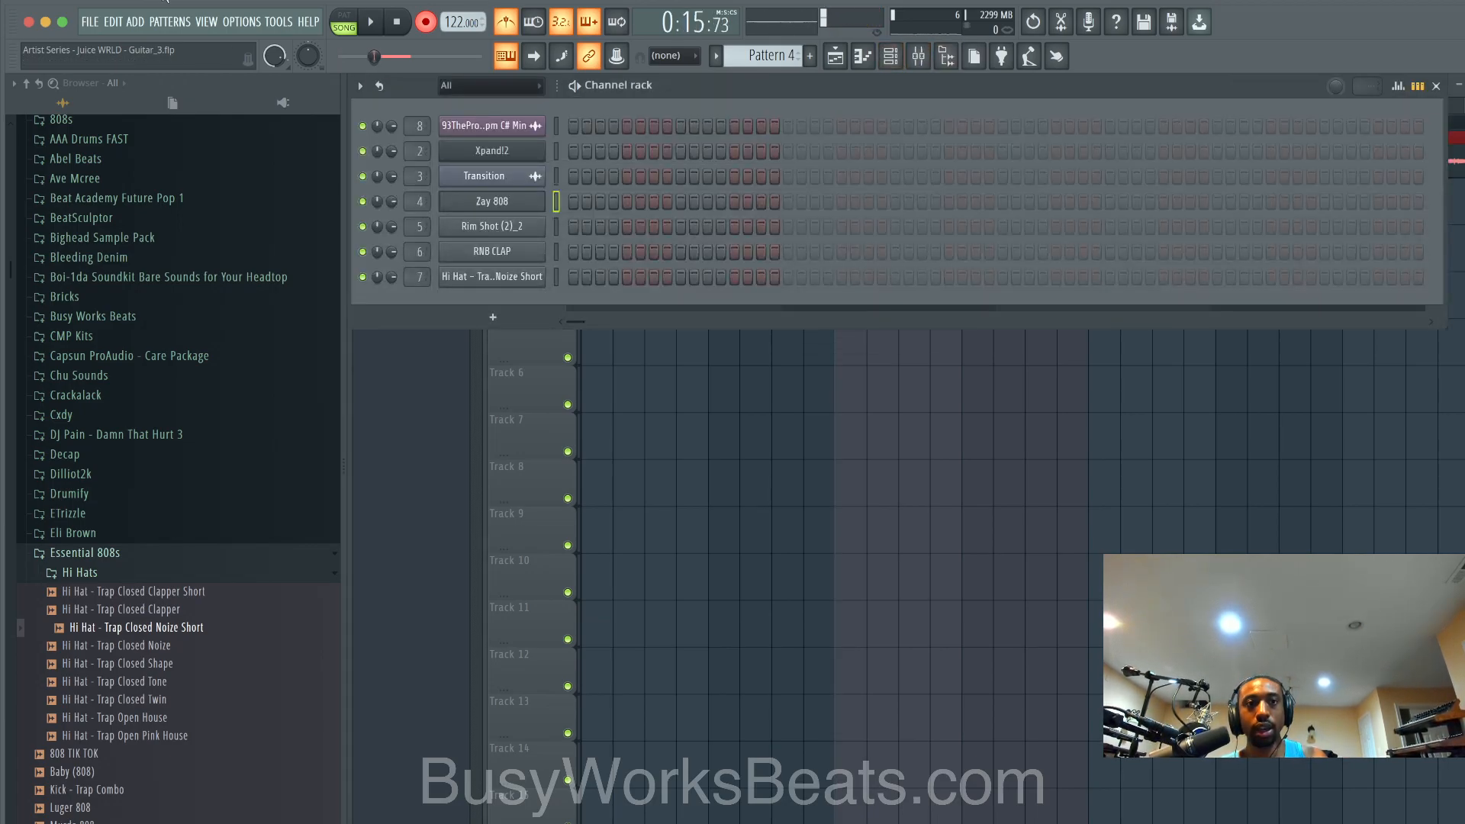
pyautogui.click(243, 22)
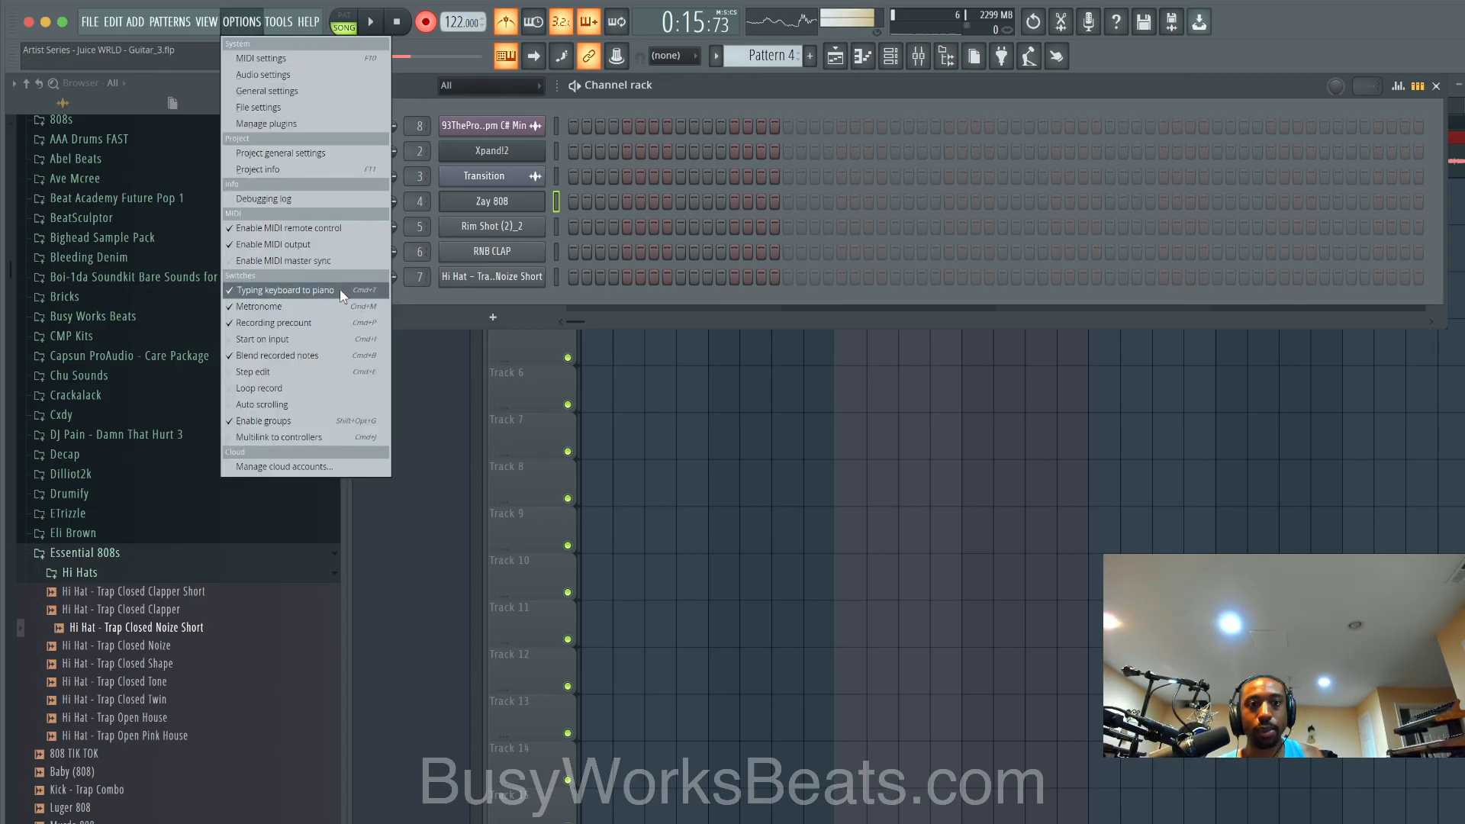
pyautogui.click(555, 202)
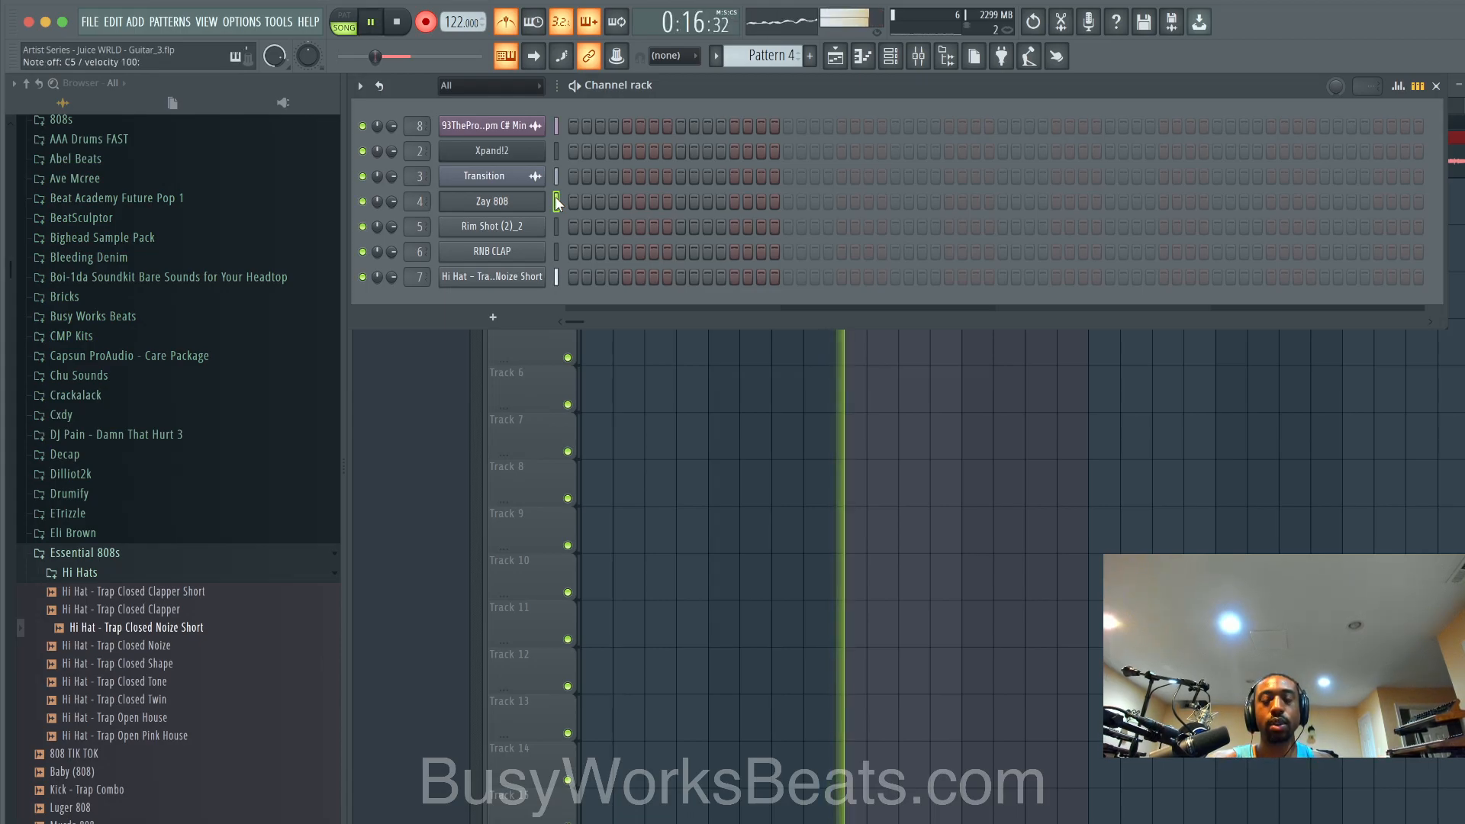
pyautogui.press('space')
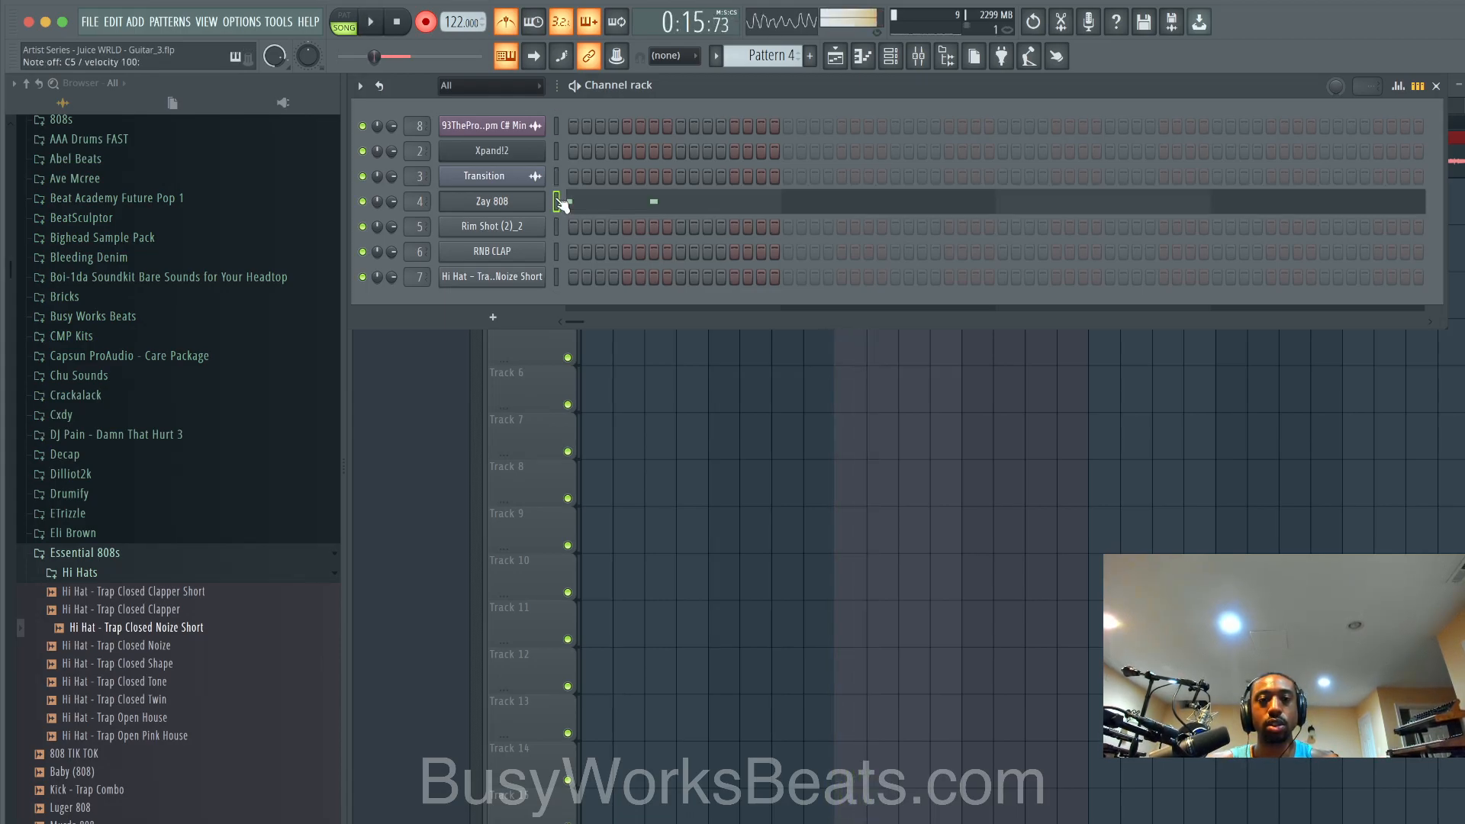
pyautogui.press('super+z')
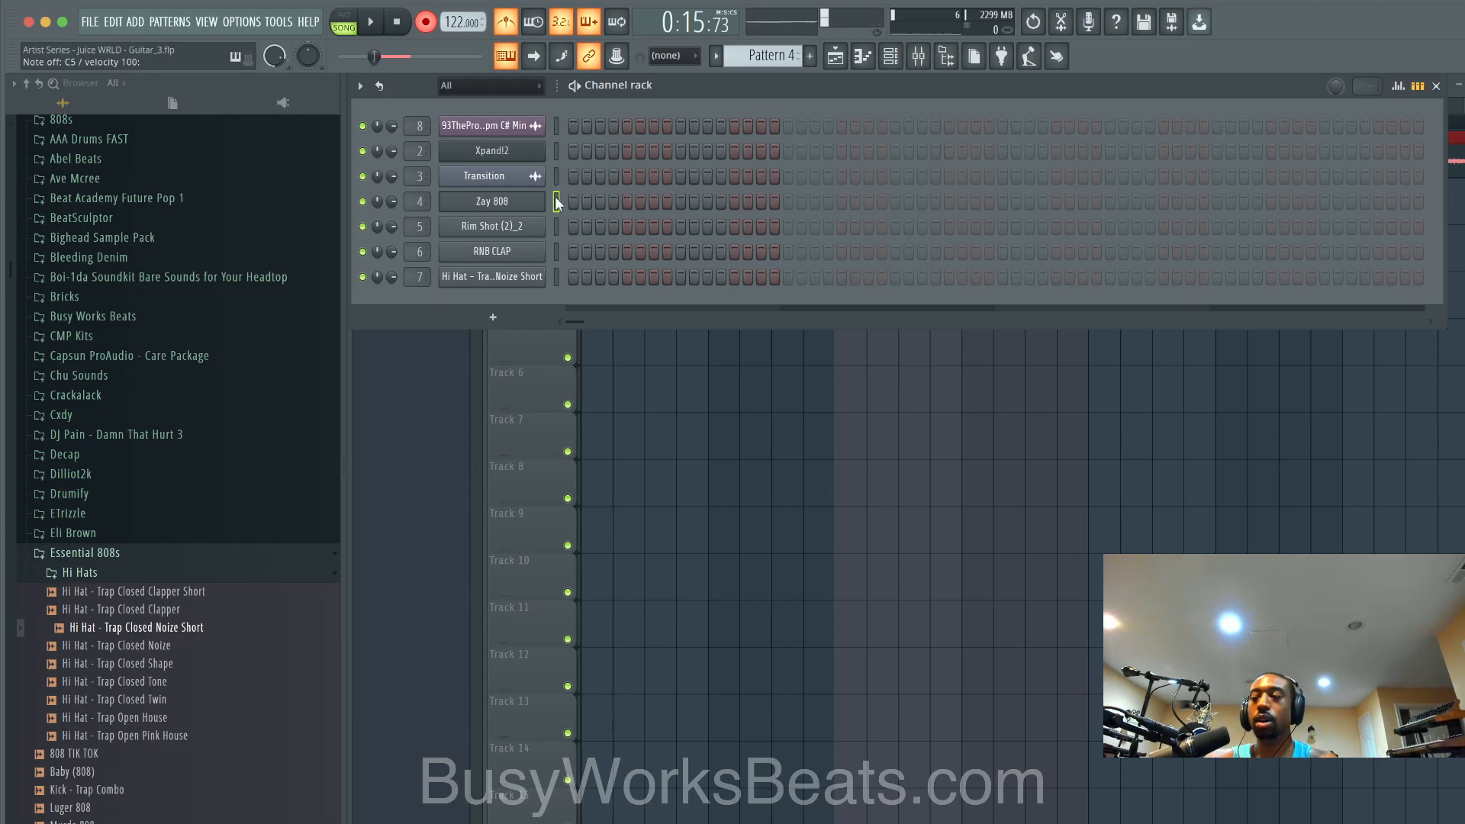
# Step: Record the Zay 808 rhythm into Pattern 4 across bars 9 to 17 and play it back in the piano roll
pyautogui.press('space')
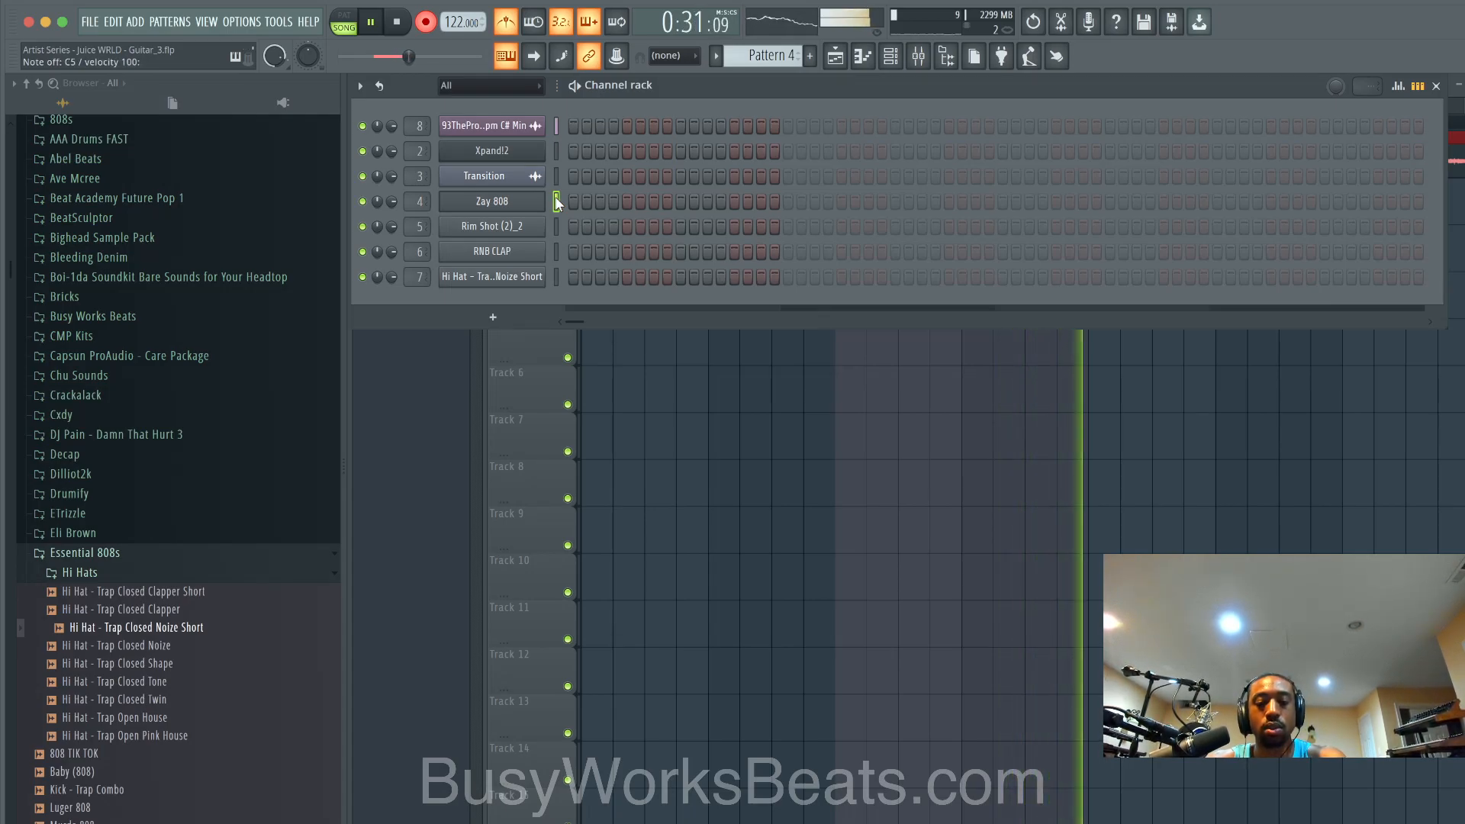
pyautogui.press('space')
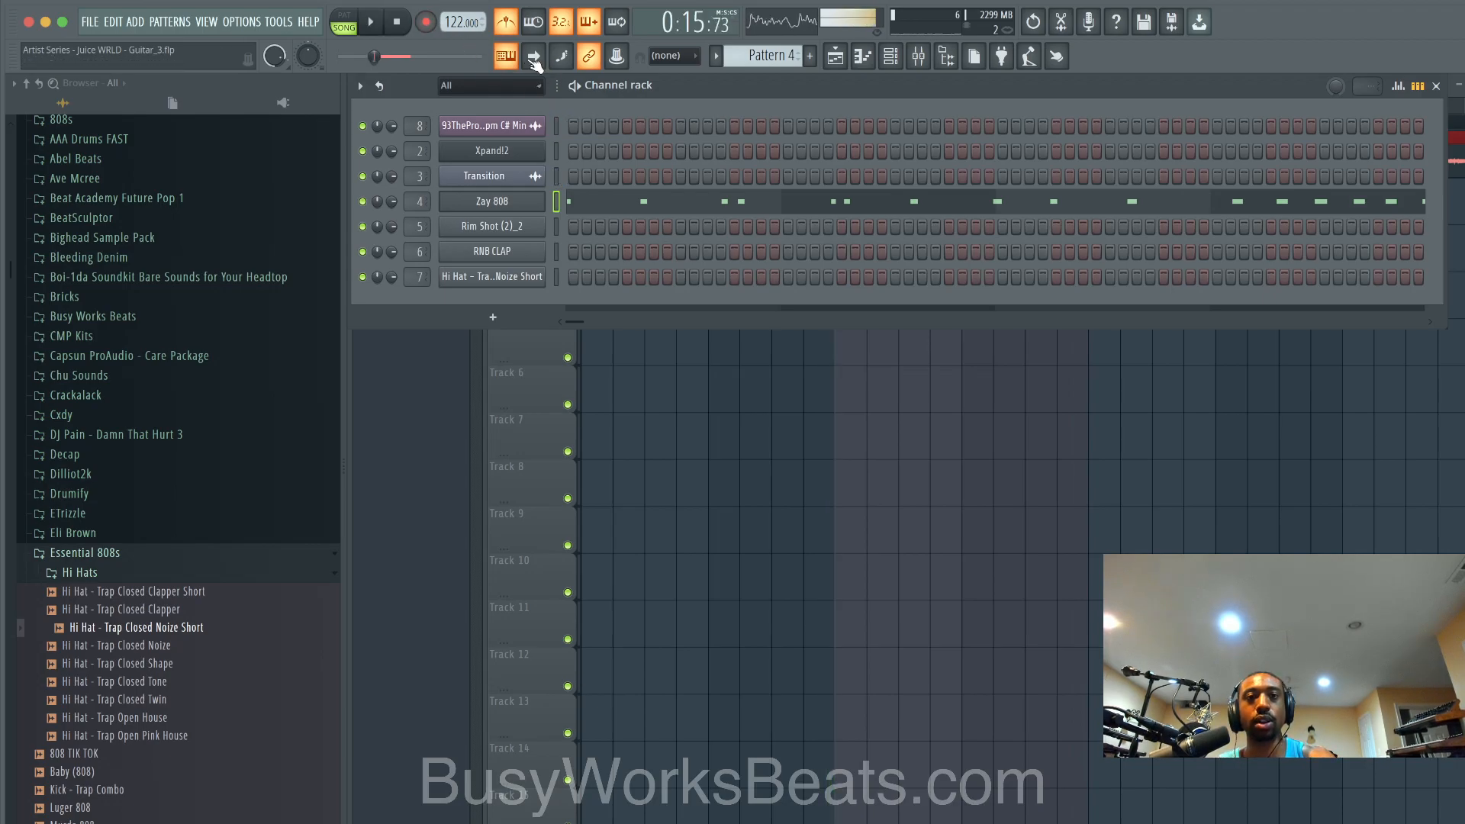
pyautogui.click(599, 197)
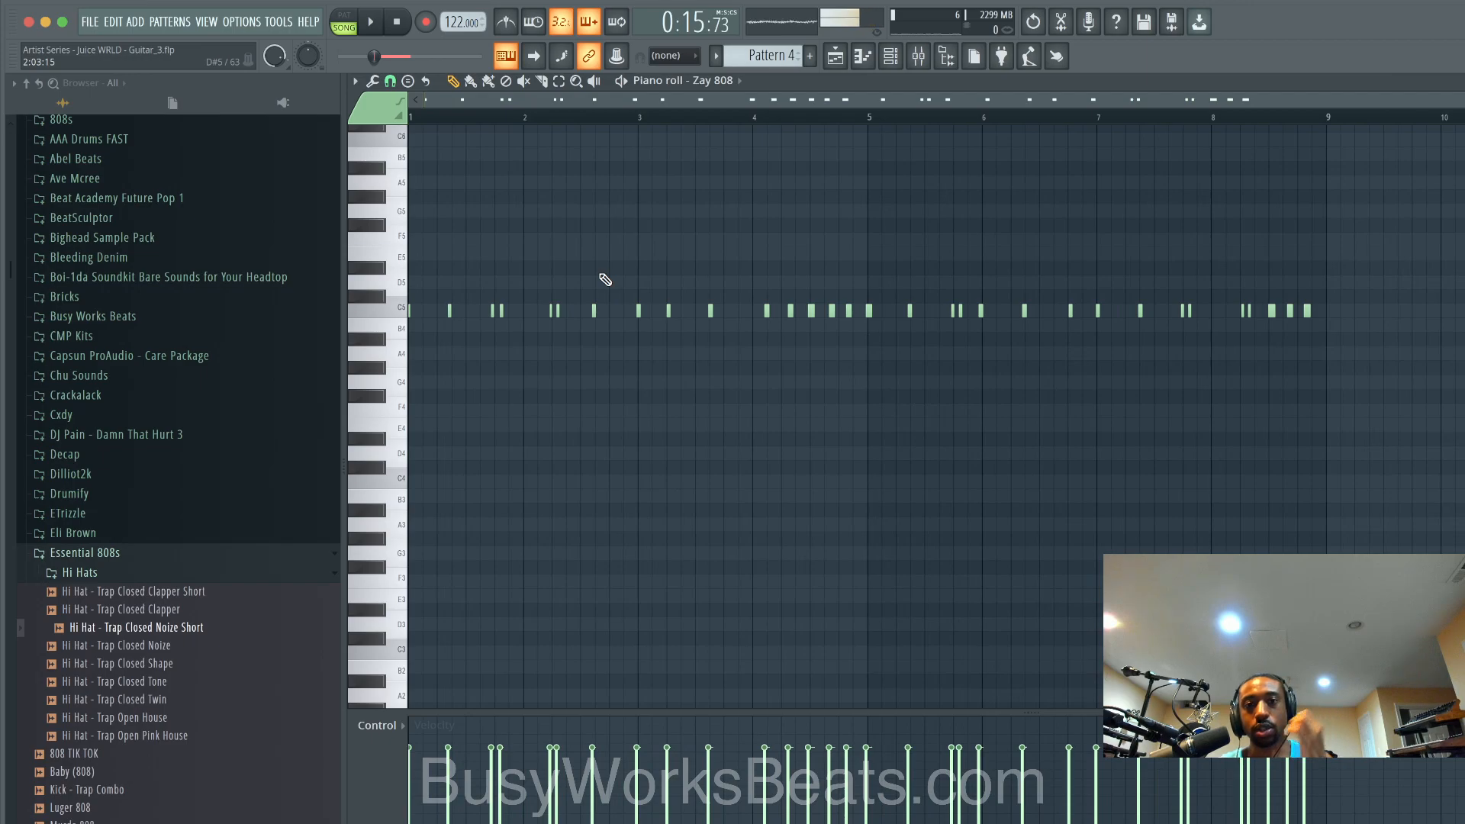
pyautogui.press('space')
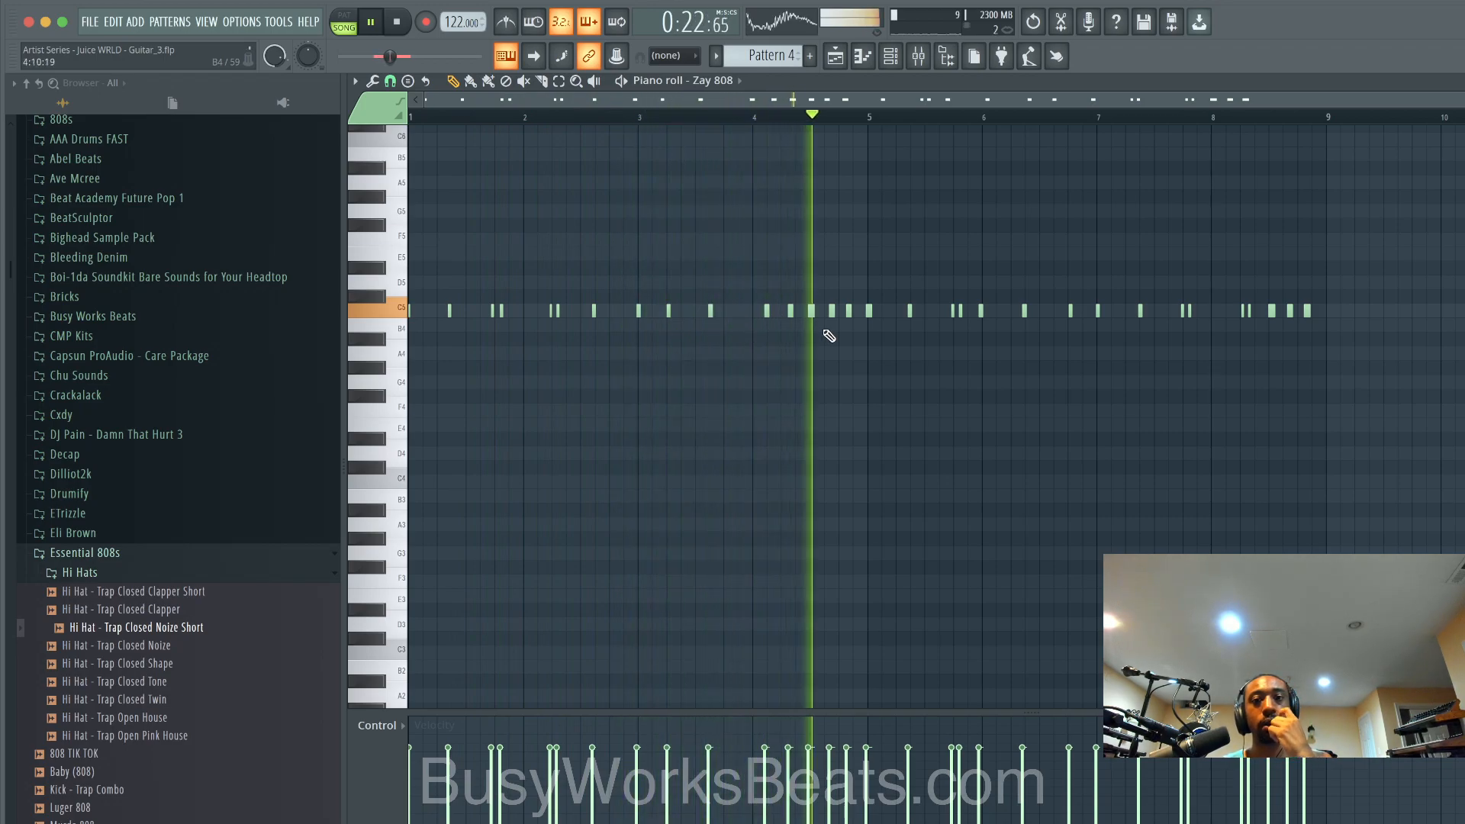
pyautogui.press('space')
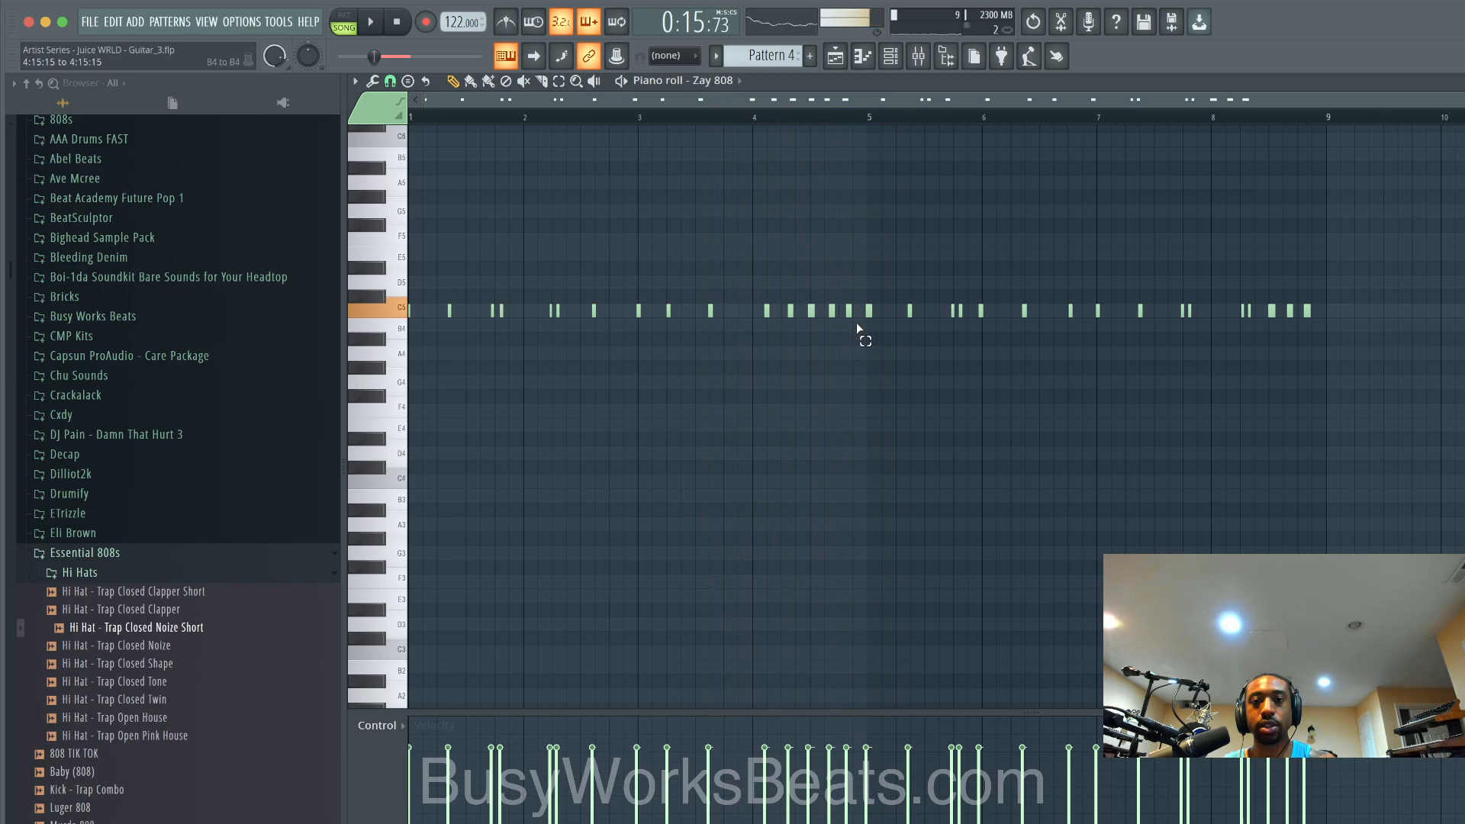
# Step: Quantize the five bar 4 notes and the last three bar 8 notes of the 808 part to a 1/3-beat snap
pyautogui.click(390, 81)
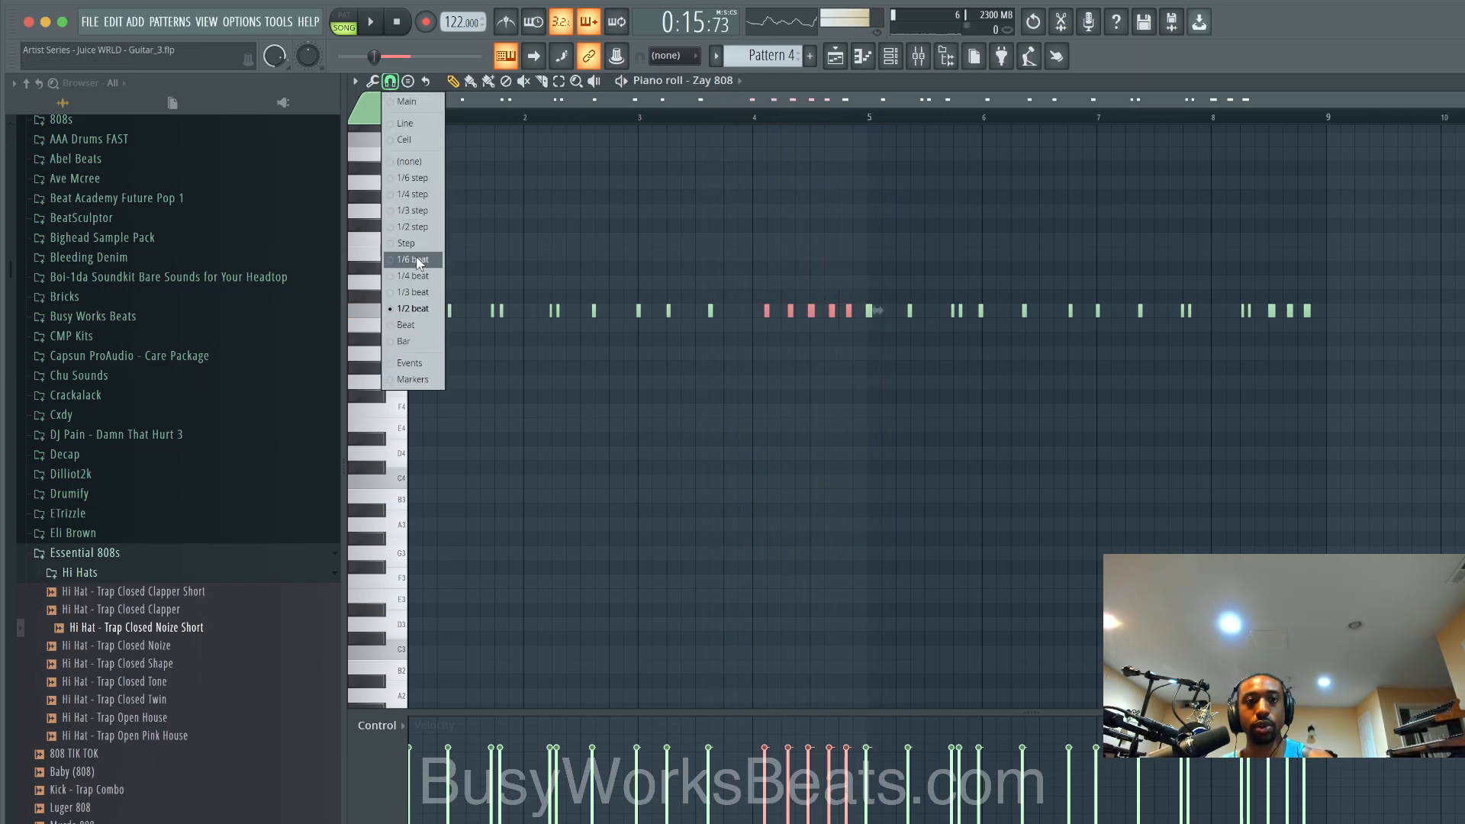
pyautogui.click(414, 293)
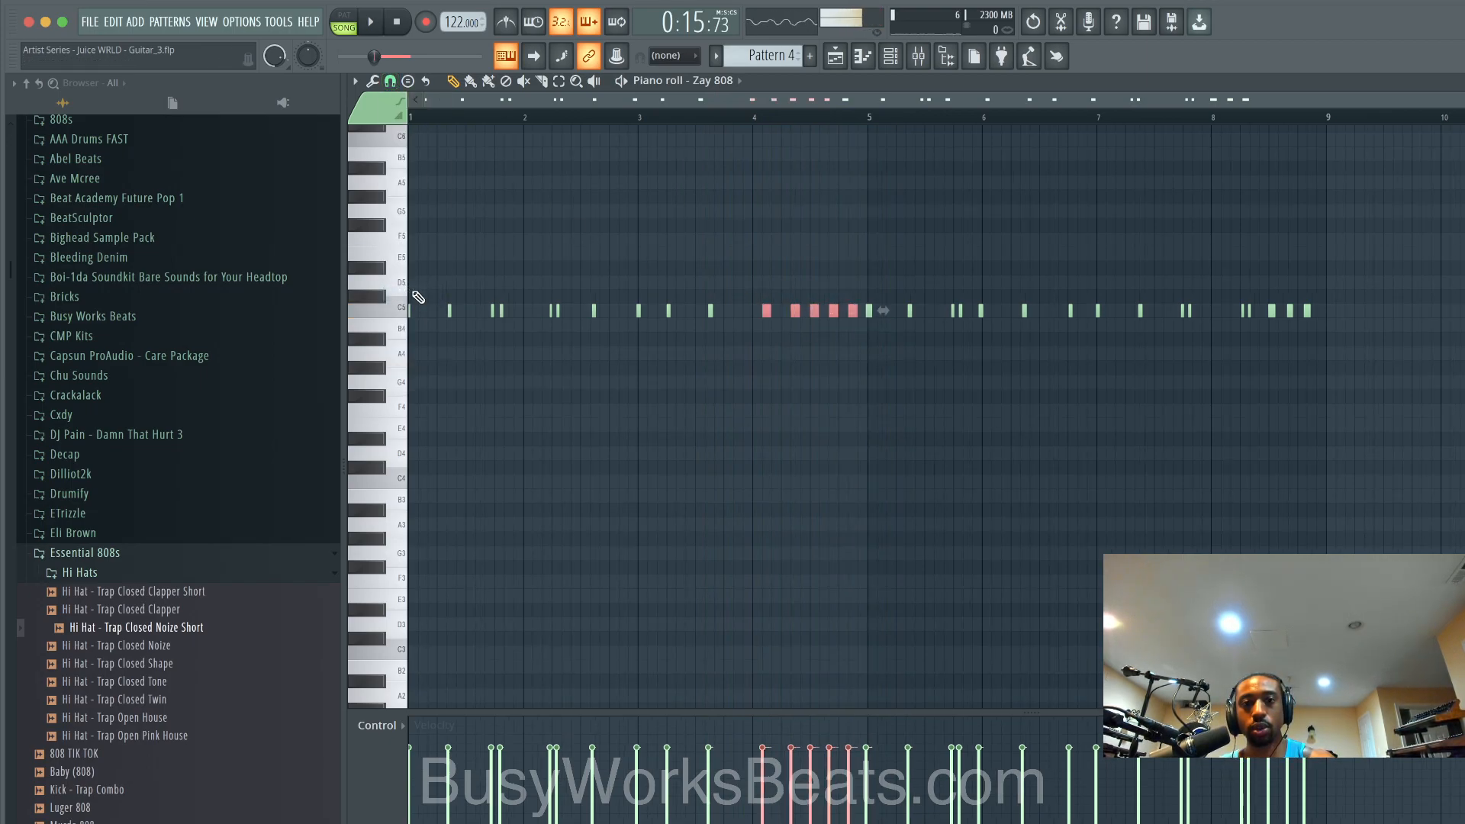
pyautogui.scroll(2, 654, 348)
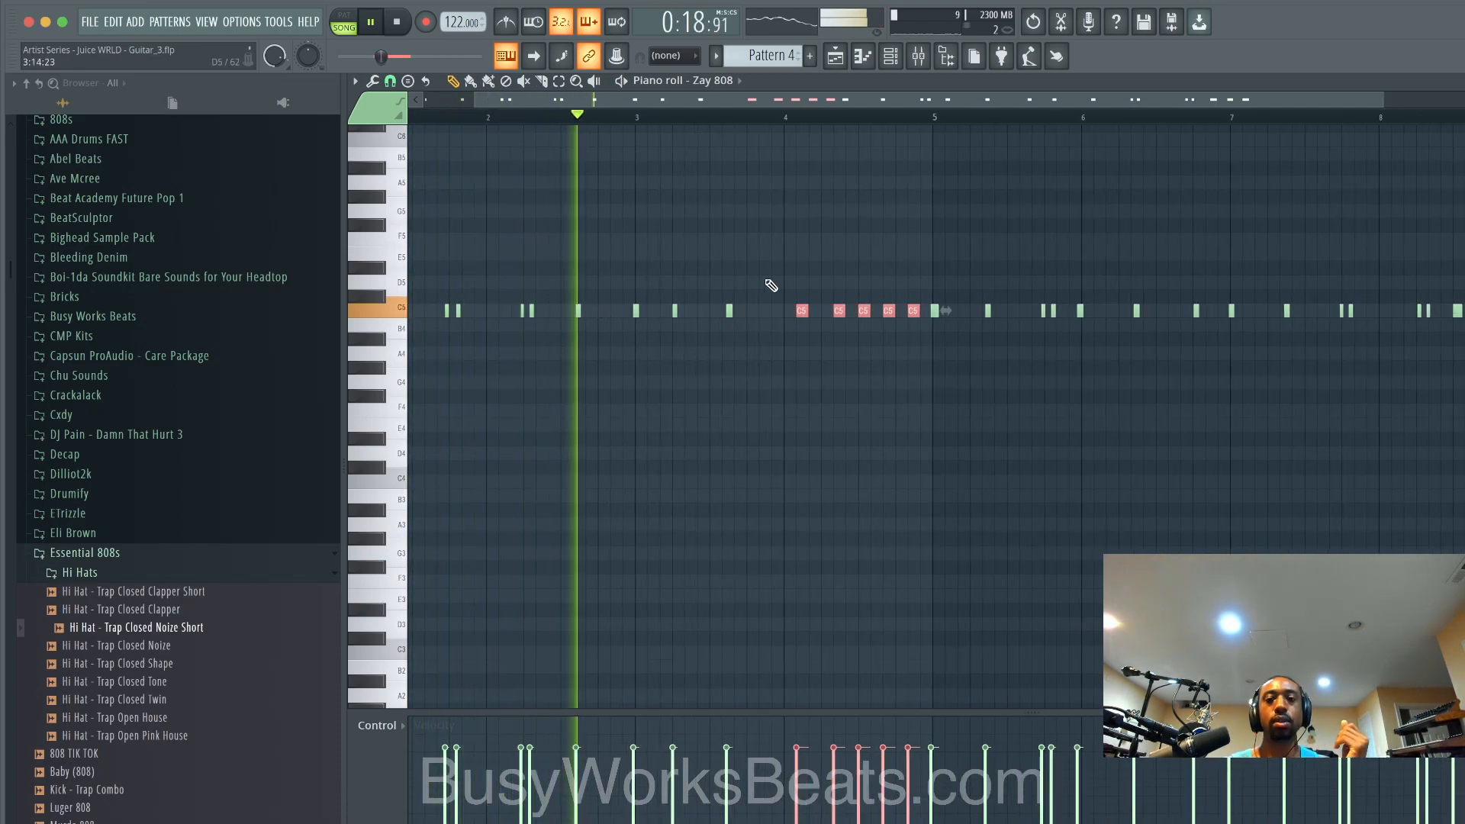
pyautogui.scroll(-1, 771, 286)
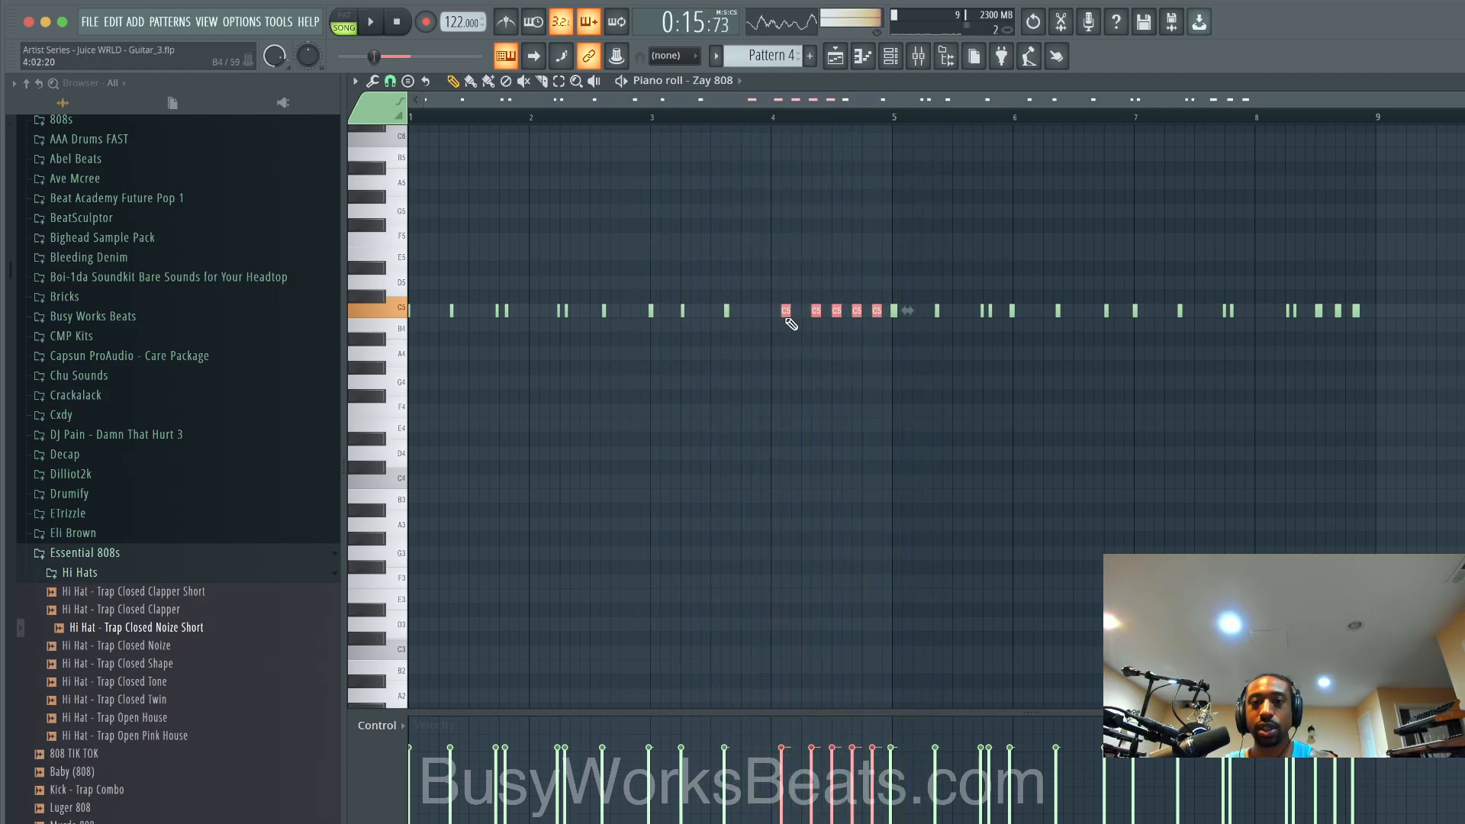
pyautogui.press('space')
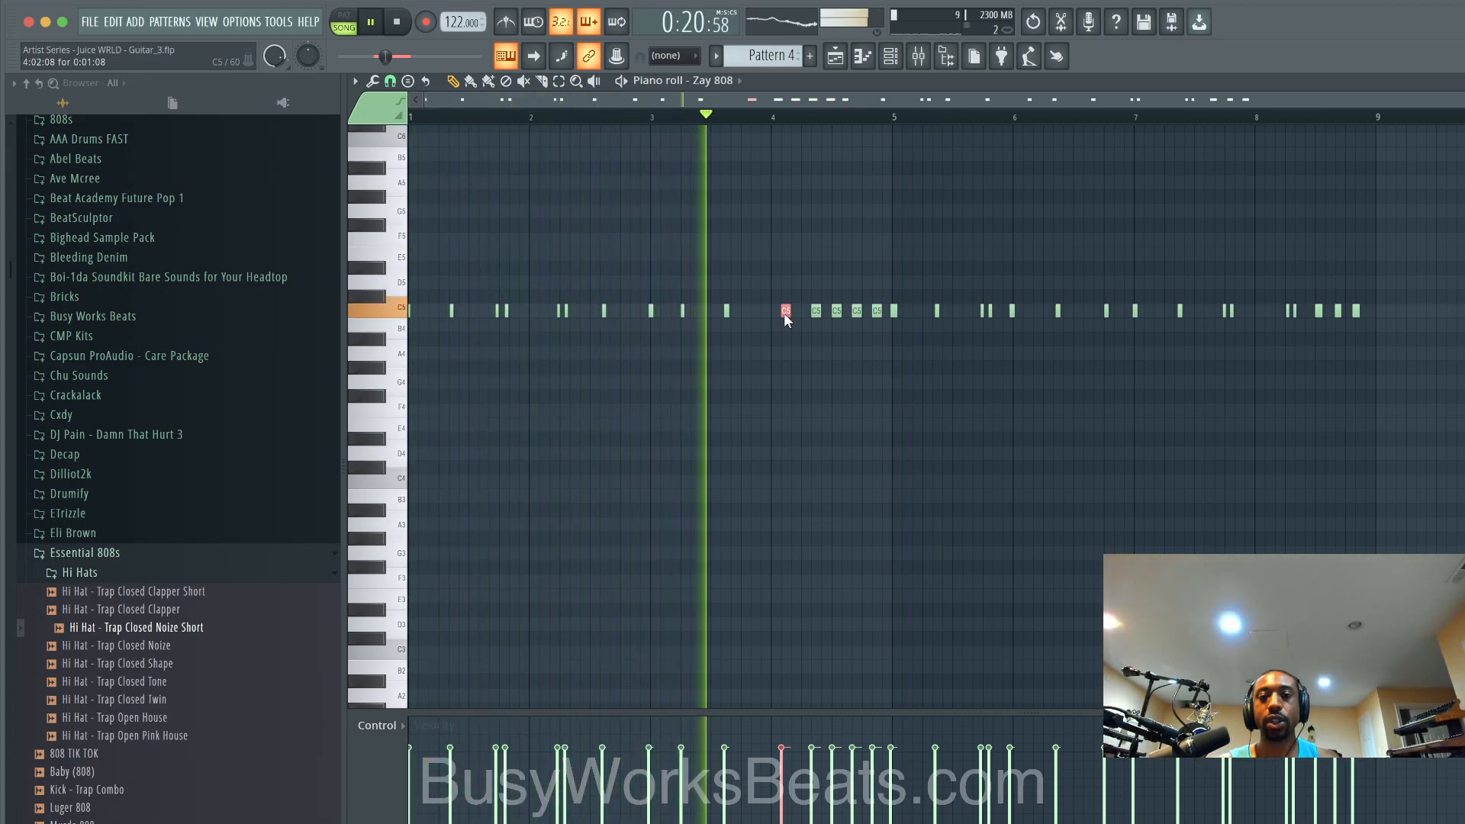
pyautogui.press('space')
pyautogui.press('space')
pyautogui.press('space')
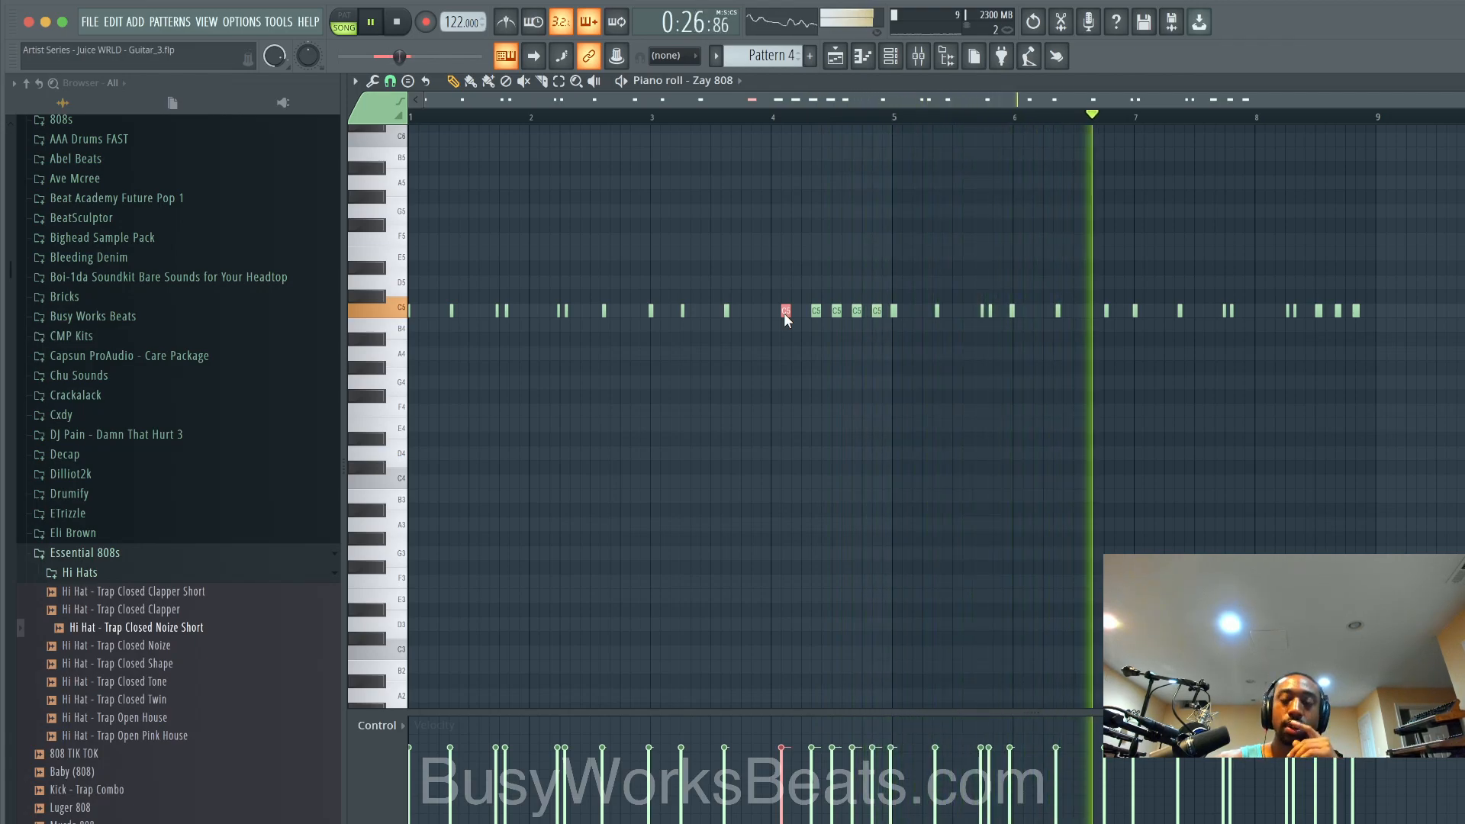
pyautogui.moveTo(1309, 289); pyautogui.dragTo(1409, 347)
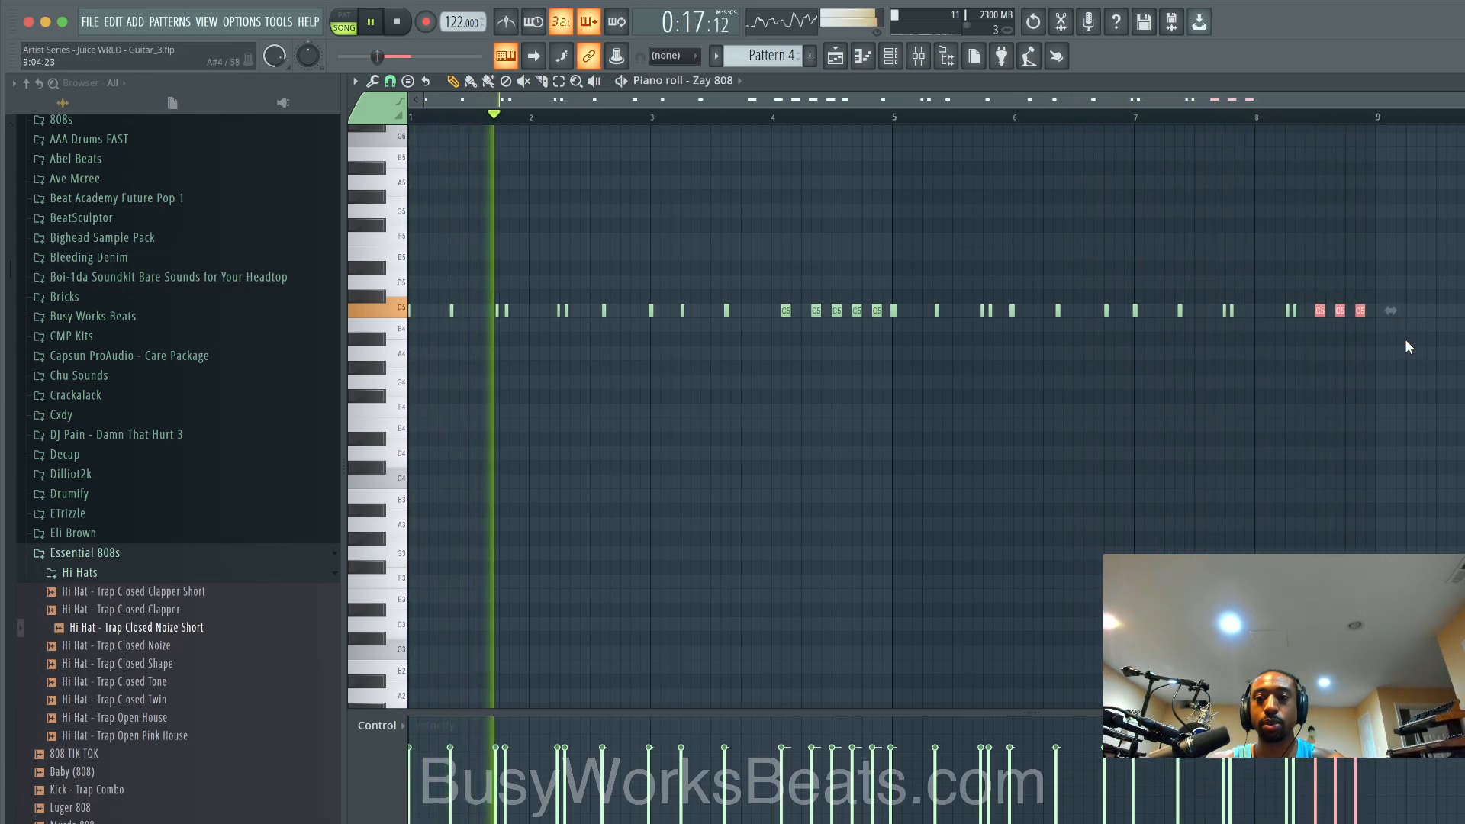
pyautogui.moveTo(1352, 318); pyautogui.dragTo(1357, 317)
# Step: Set the snap to 1/2 beat and quantize the remaining 808 notes with the quantizer's Default template, undoing the first attempt
pyautogui.click(390, 80)
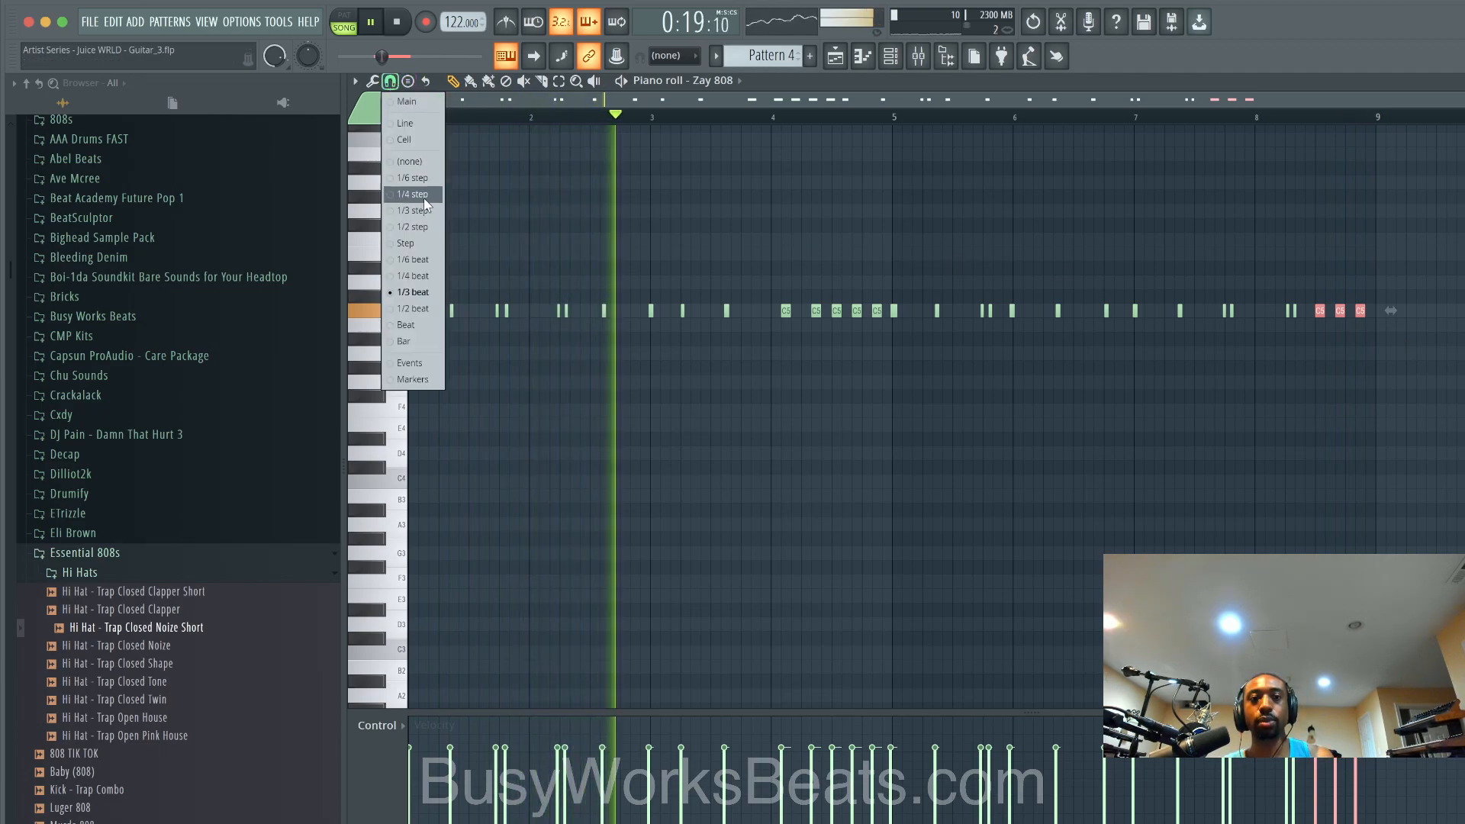
pyautogui.click(425, 309)
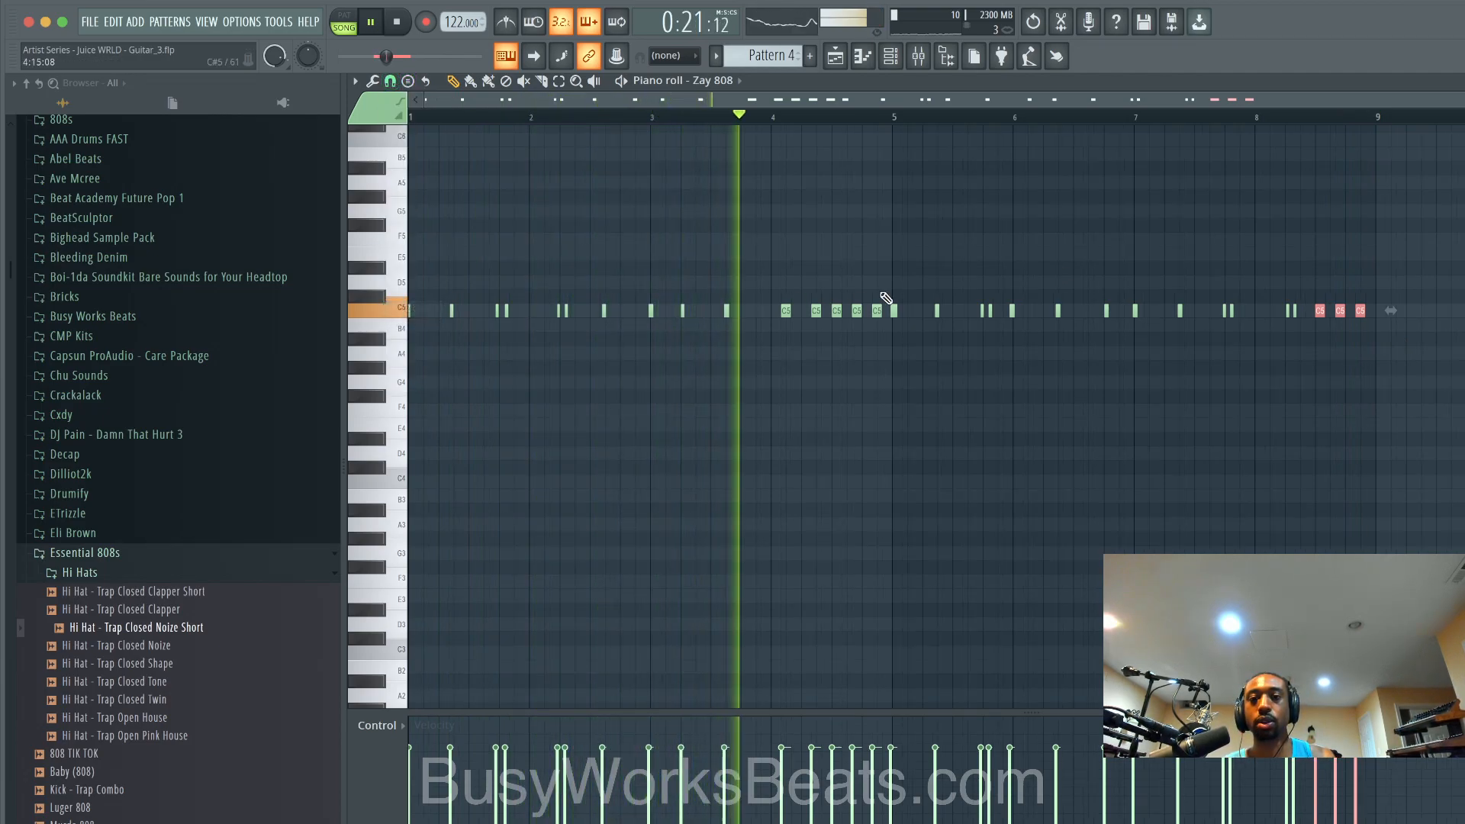
pyautogui.moveTo(1301, 315); pyautogui.dragTo(892, 305)
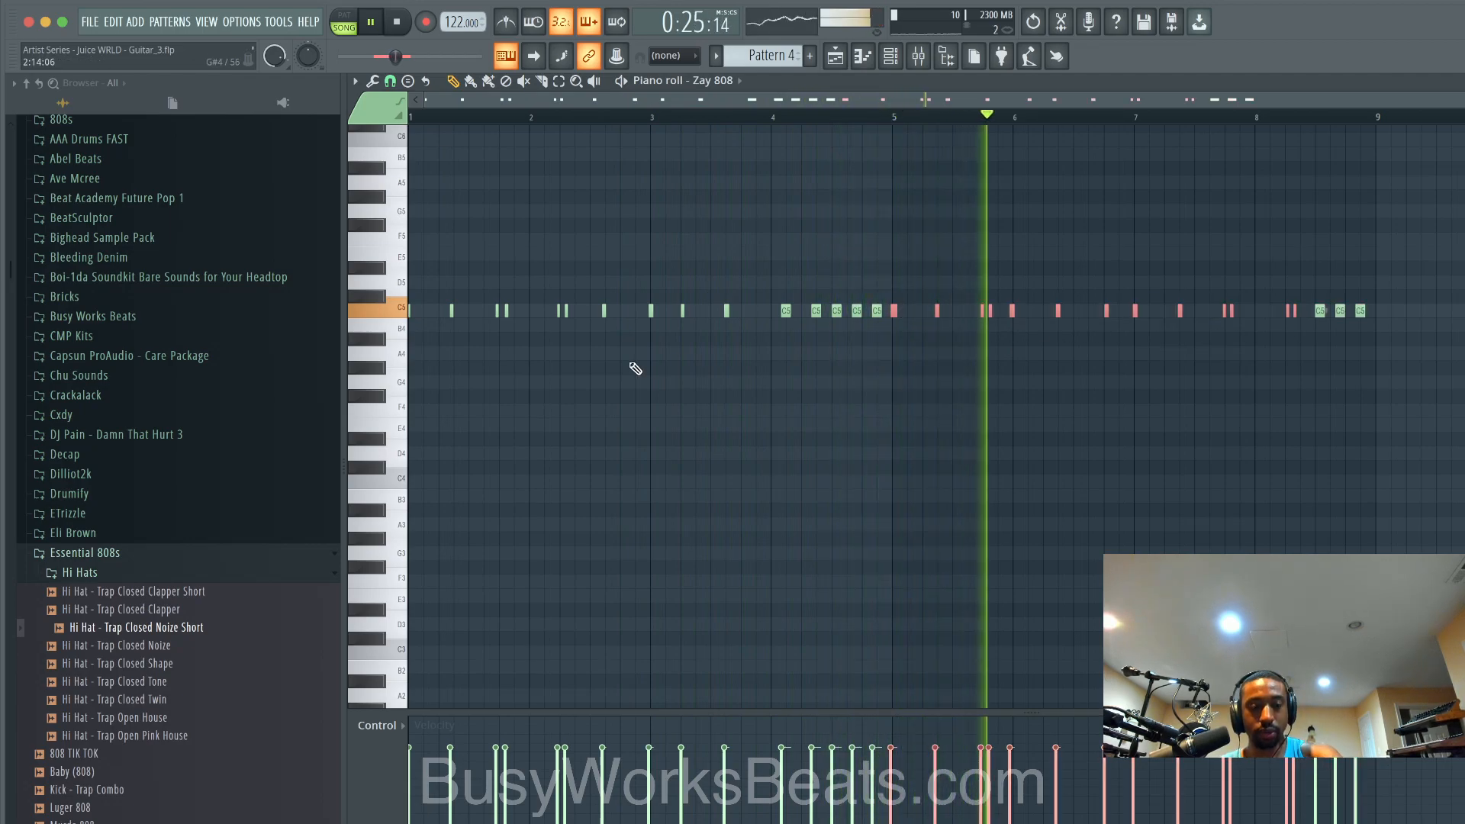
pyautogui.moveTo(775, 322); pyautogui.dragTo(412, 301)
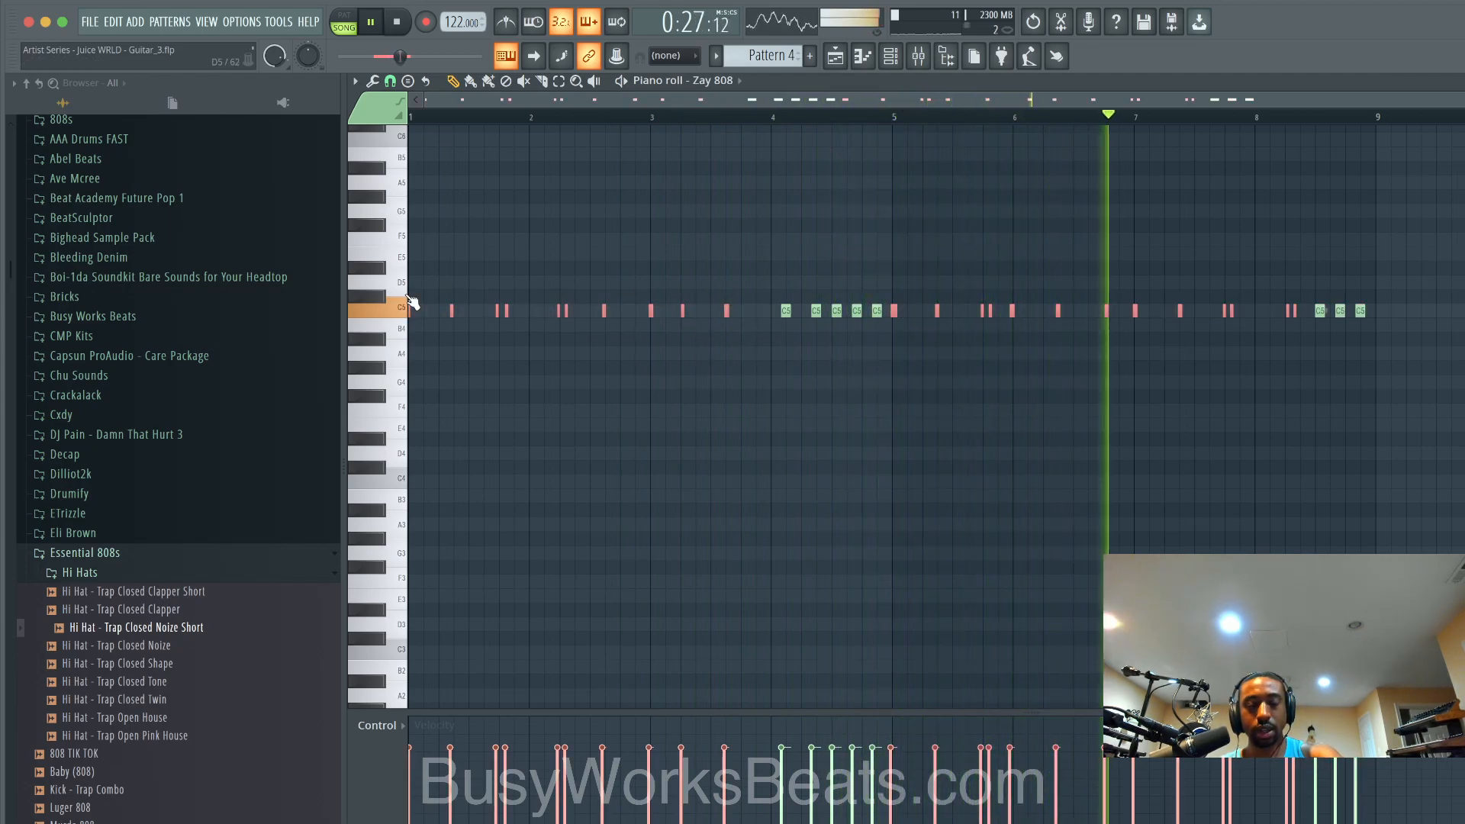
pyautogui.hotkey('alt', 'q')
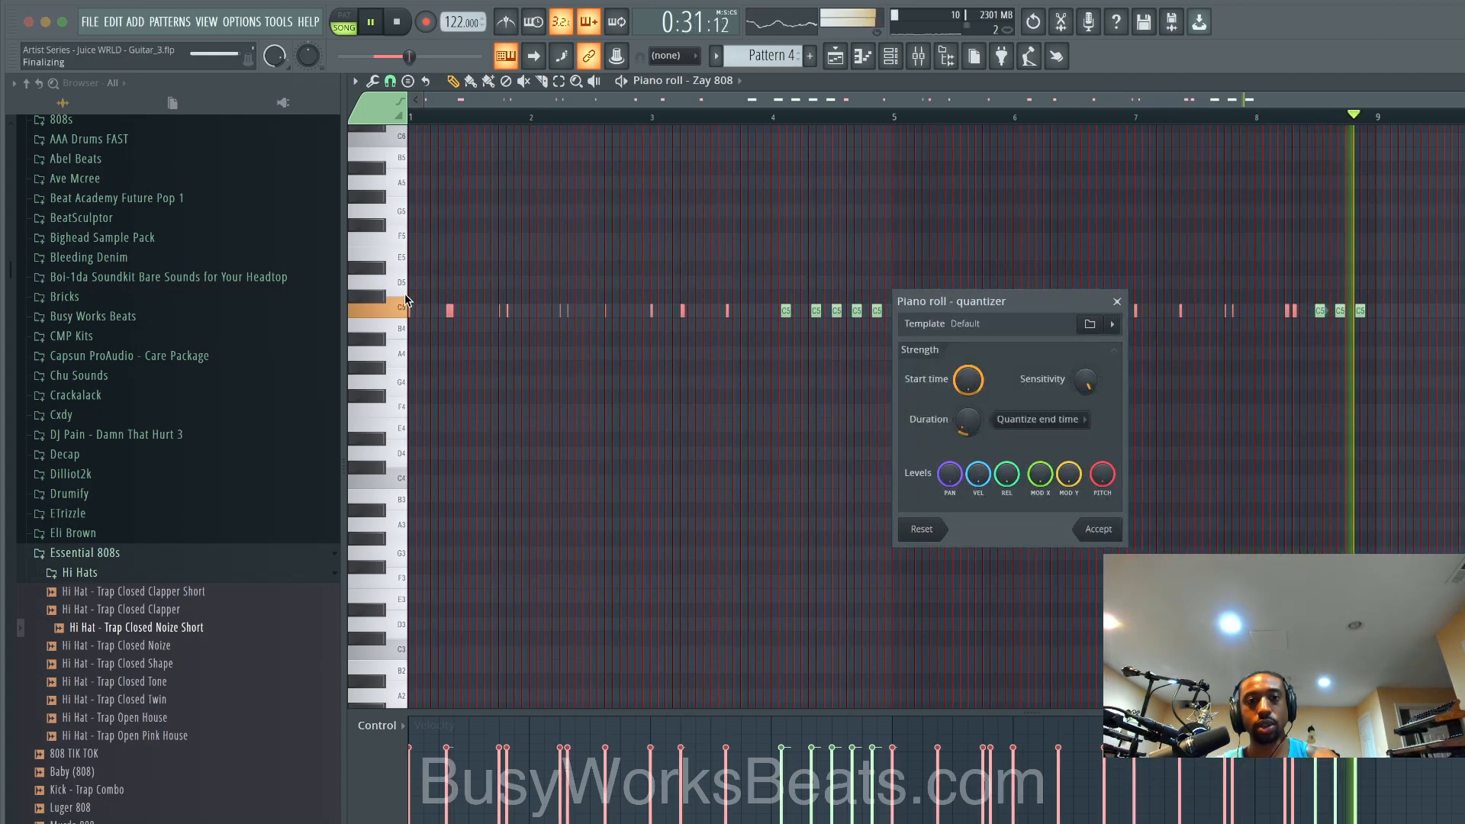
pyautogui.click(1116, 301)
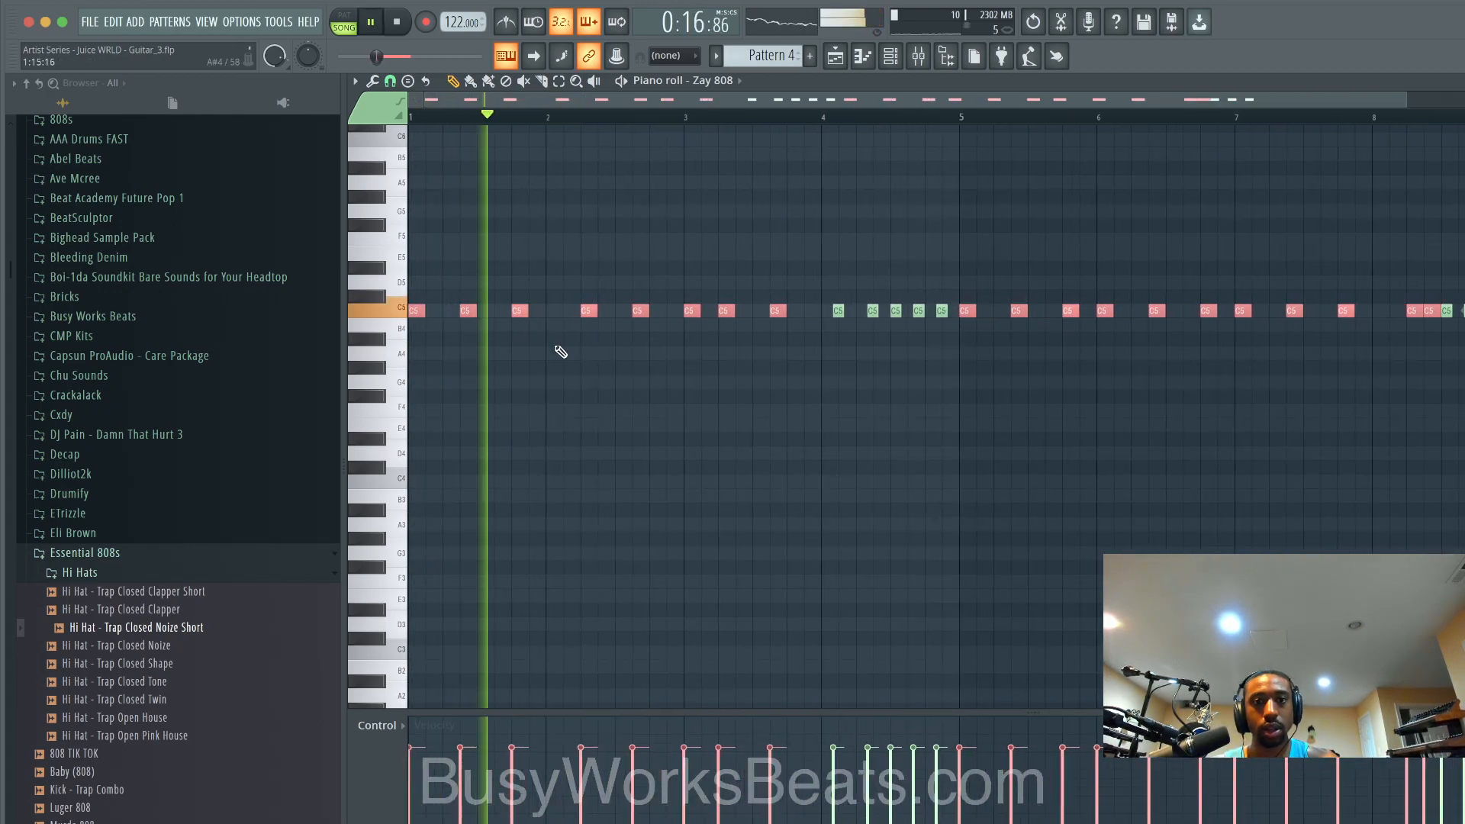
pyautogui.press('space')
pyautogui.hotkey('ctrl', 'z')
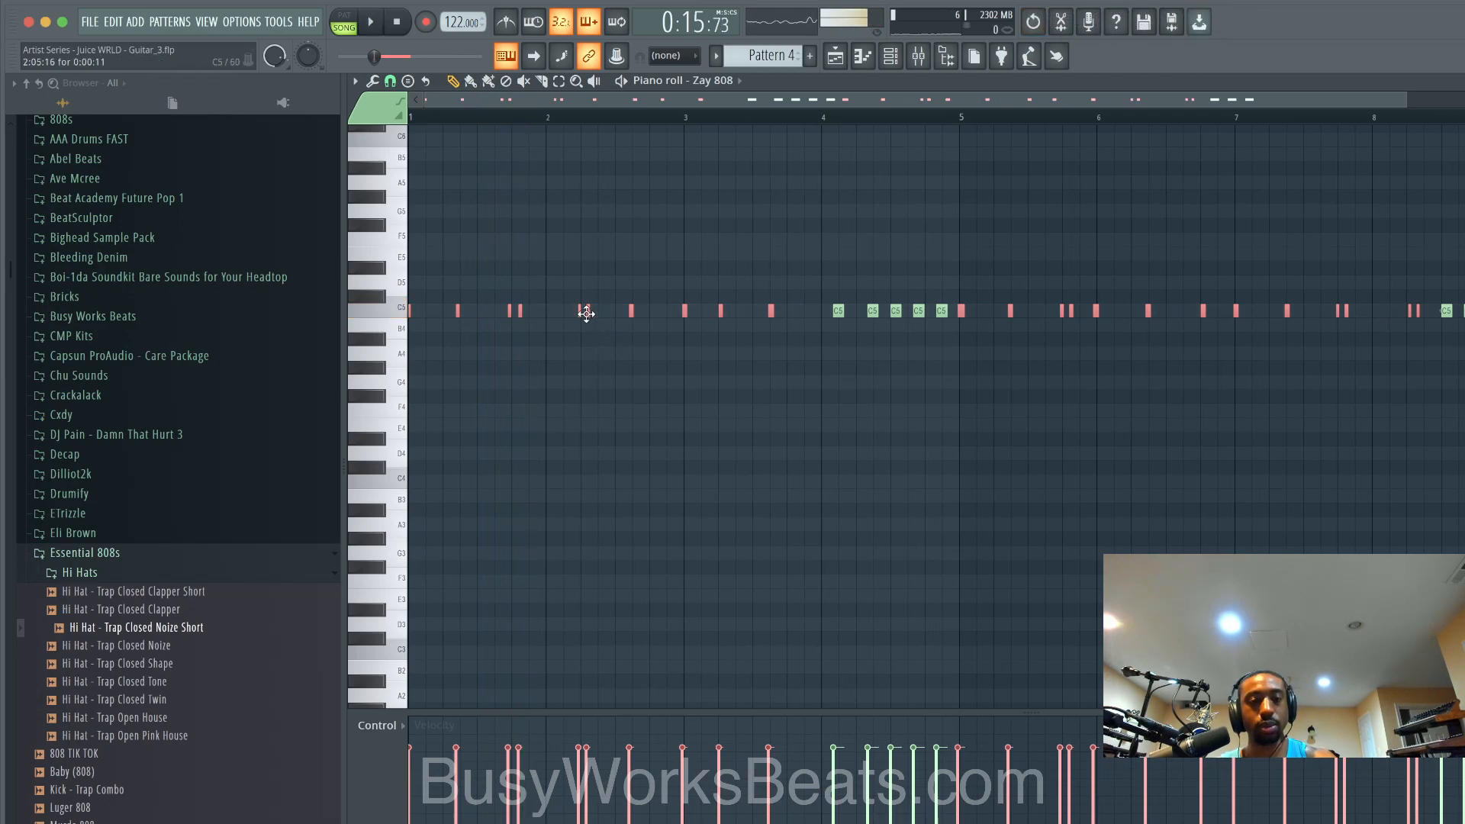
pyautogui.hotkey('alt', 'q')
pyautogui.press('Return')
pyautogui.press('space')
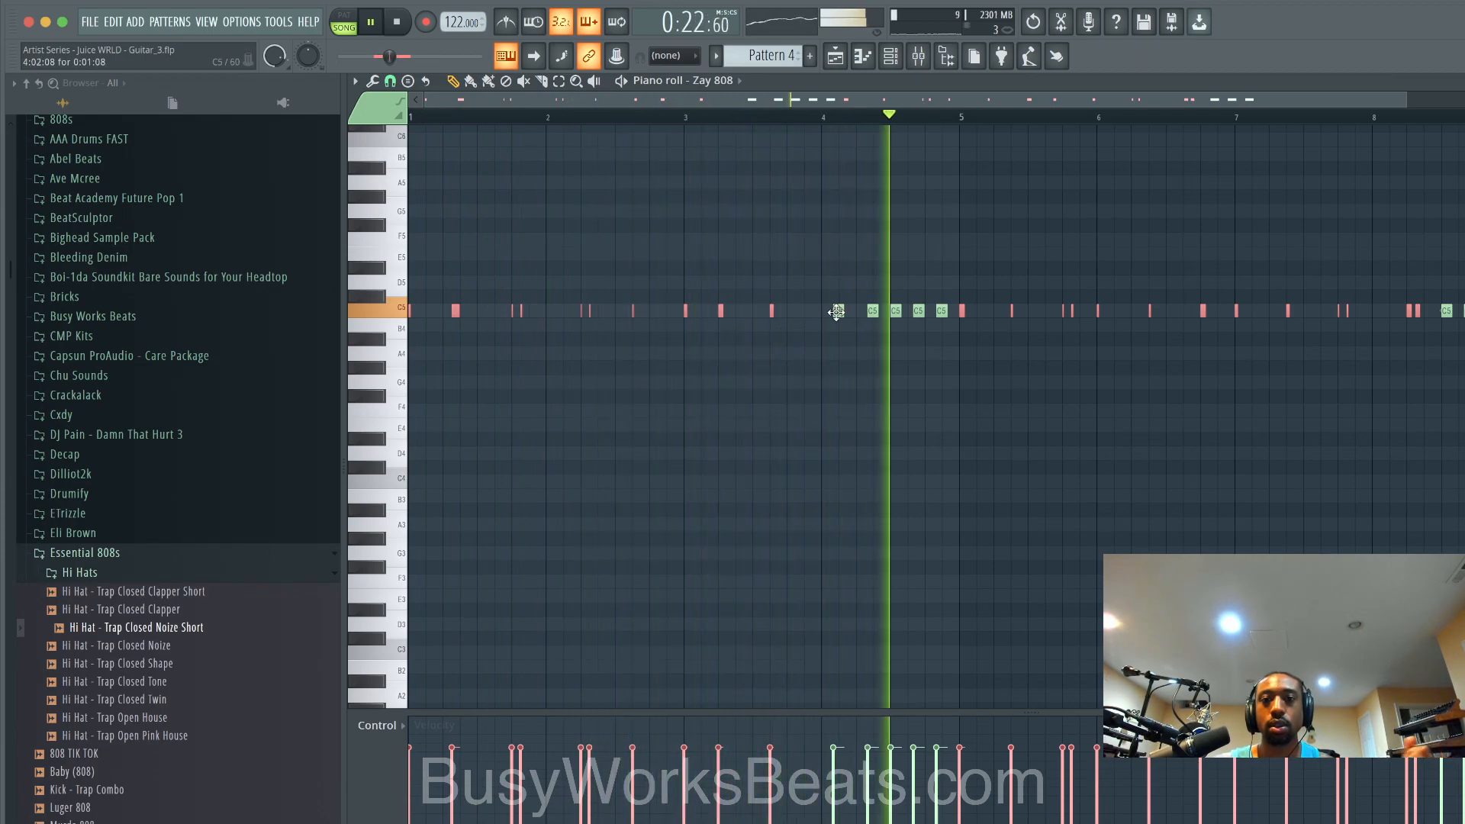
# Step: Deselect the notes, play back the quantized 808 part and save the project
pyautogui.scroll(2, 838, 314)
pyautogui.click(840, 348)
pyautogui.press('space')
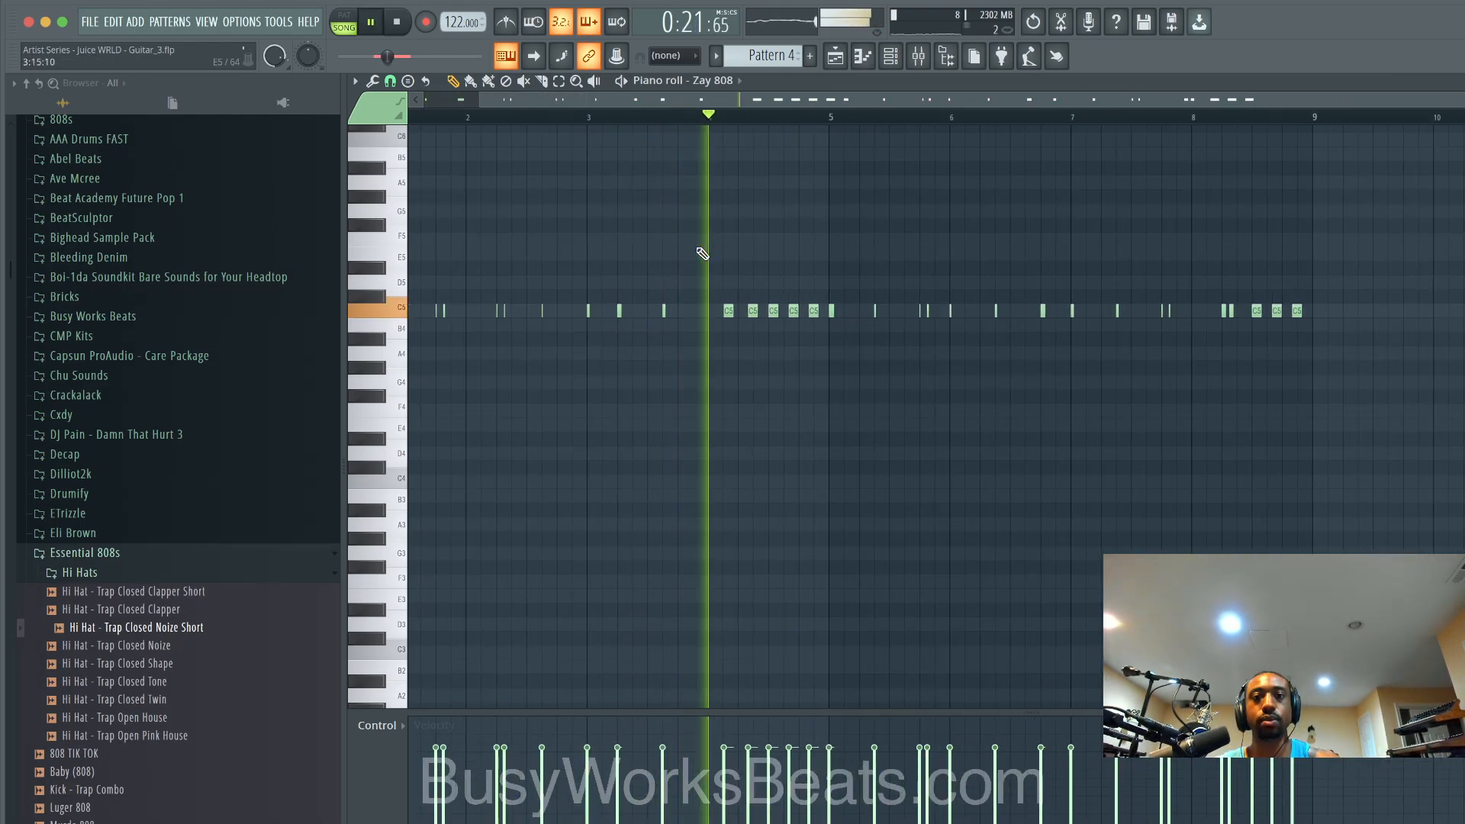
pyautogui.hotkey('ctrl', 's')
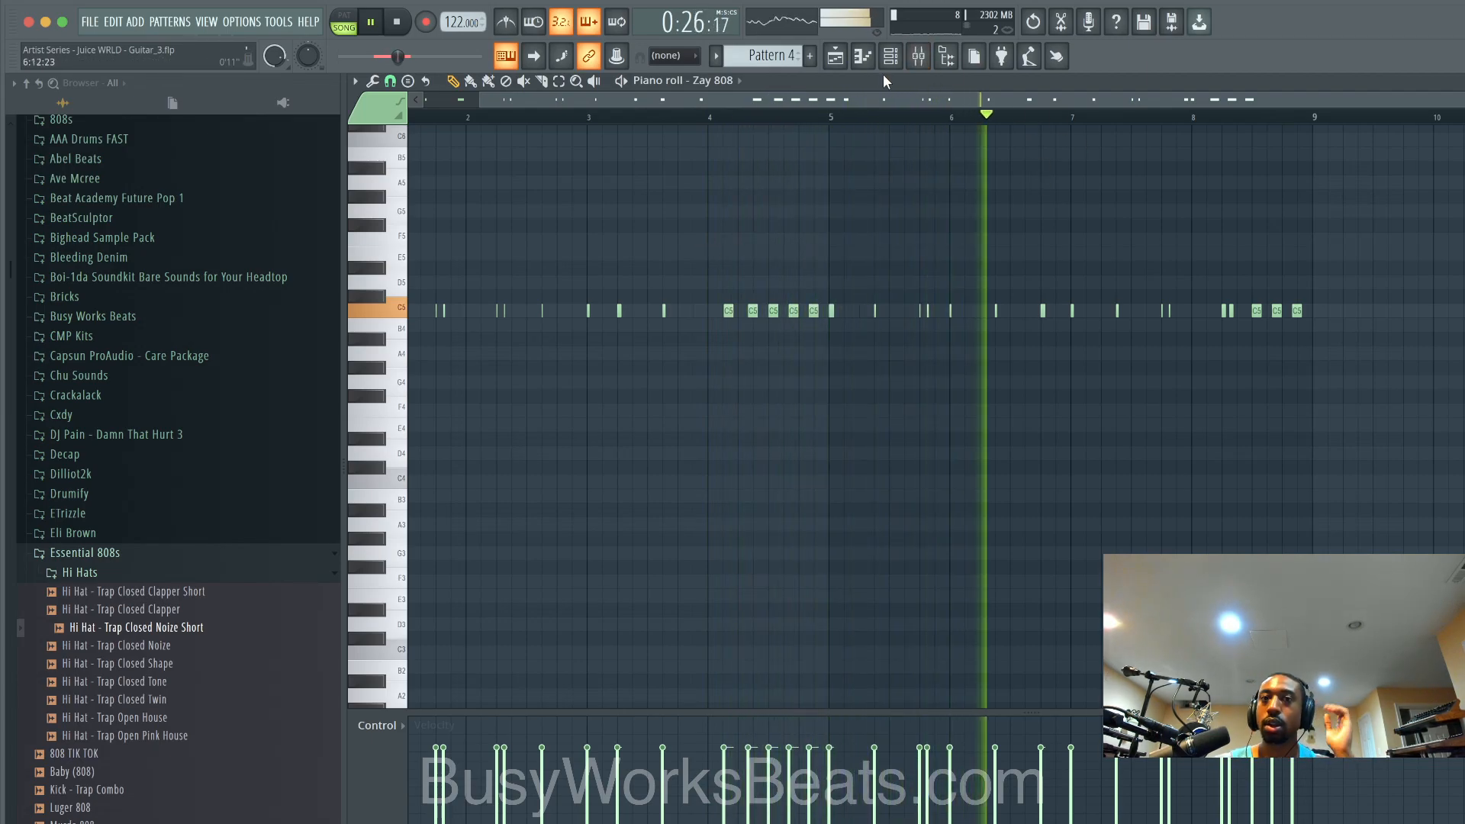
# Step: Place a second Pattern 3 clip on Track 4 at bar 13 in the playlist and stop playback
pyautogui.click(835, 56)
pyautogui.moveTo(935, 311); pyautogui.dragTo(899, 294)
pyautogui.scroll(-2, 883, 318)
pyautogui.press('space')
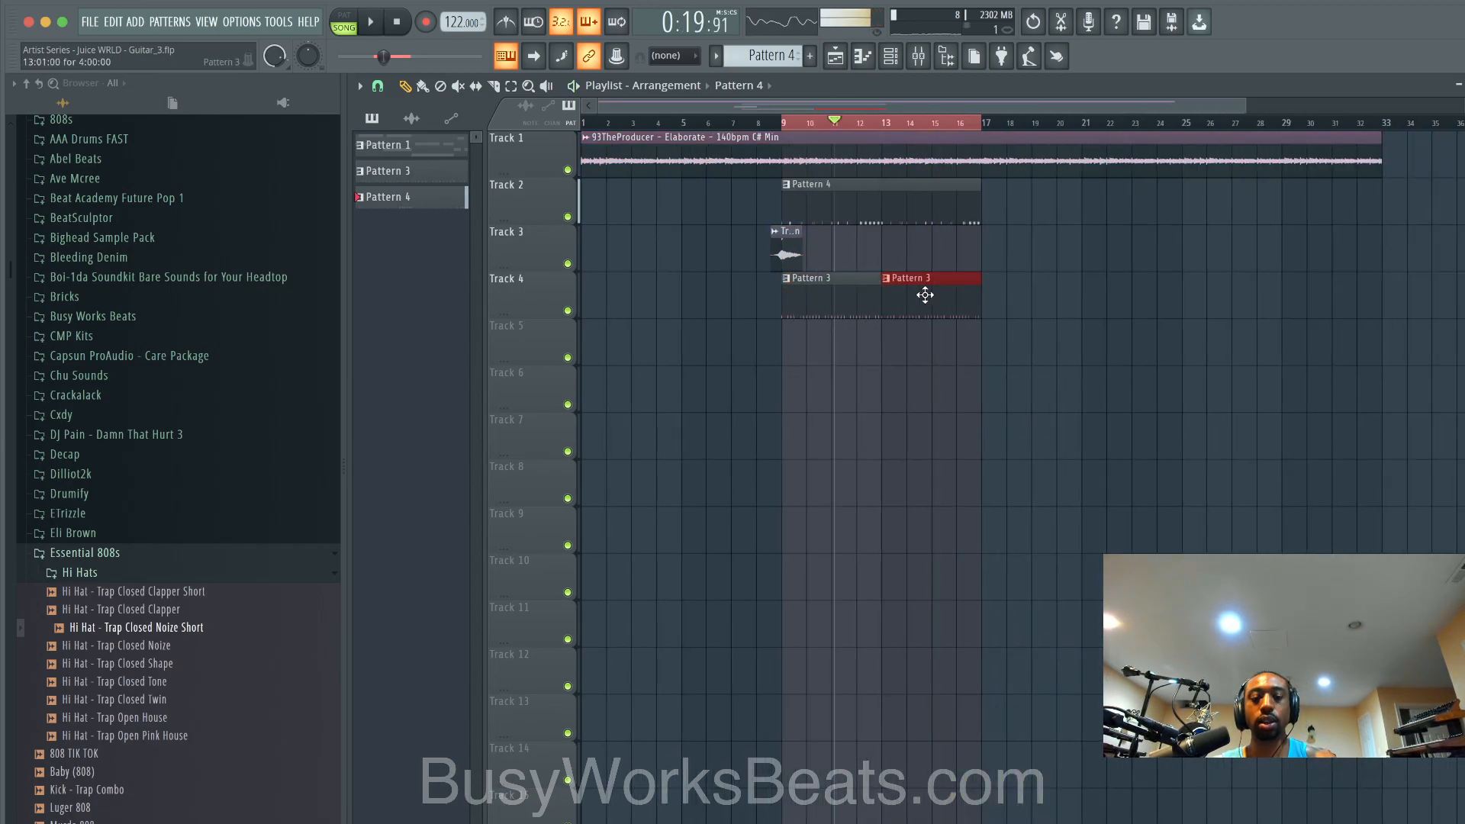
# Step: Load Waves Tune Real-Time Stereo into the fourth effect slot of the Desk Mic mixer track
pyautogui.click(931, 61)
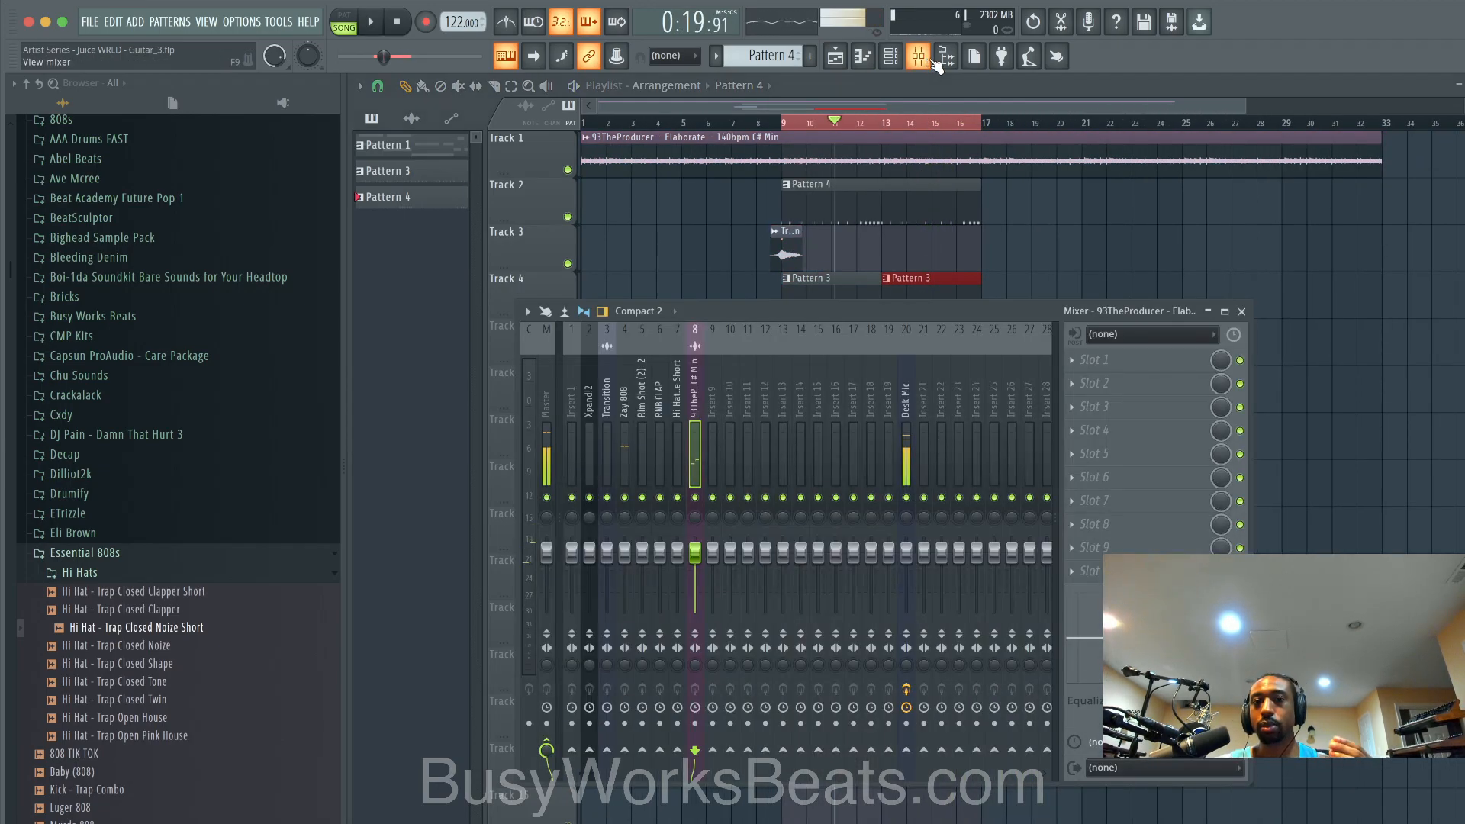
pyautogui.click(900, 412)
pyautogui.click(1137, 454)
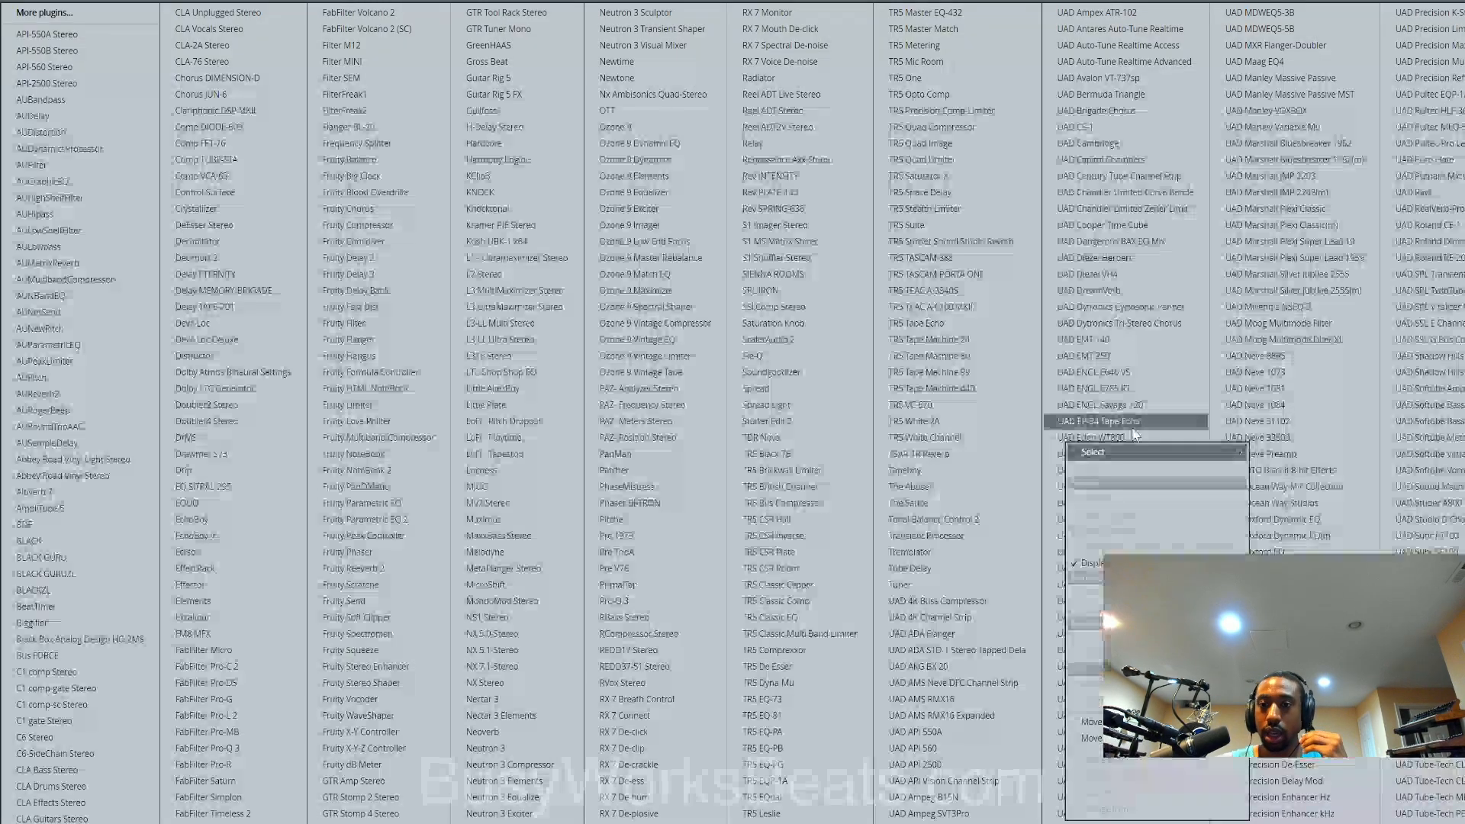
pyautogui.scroll(-5, 1015, 535)
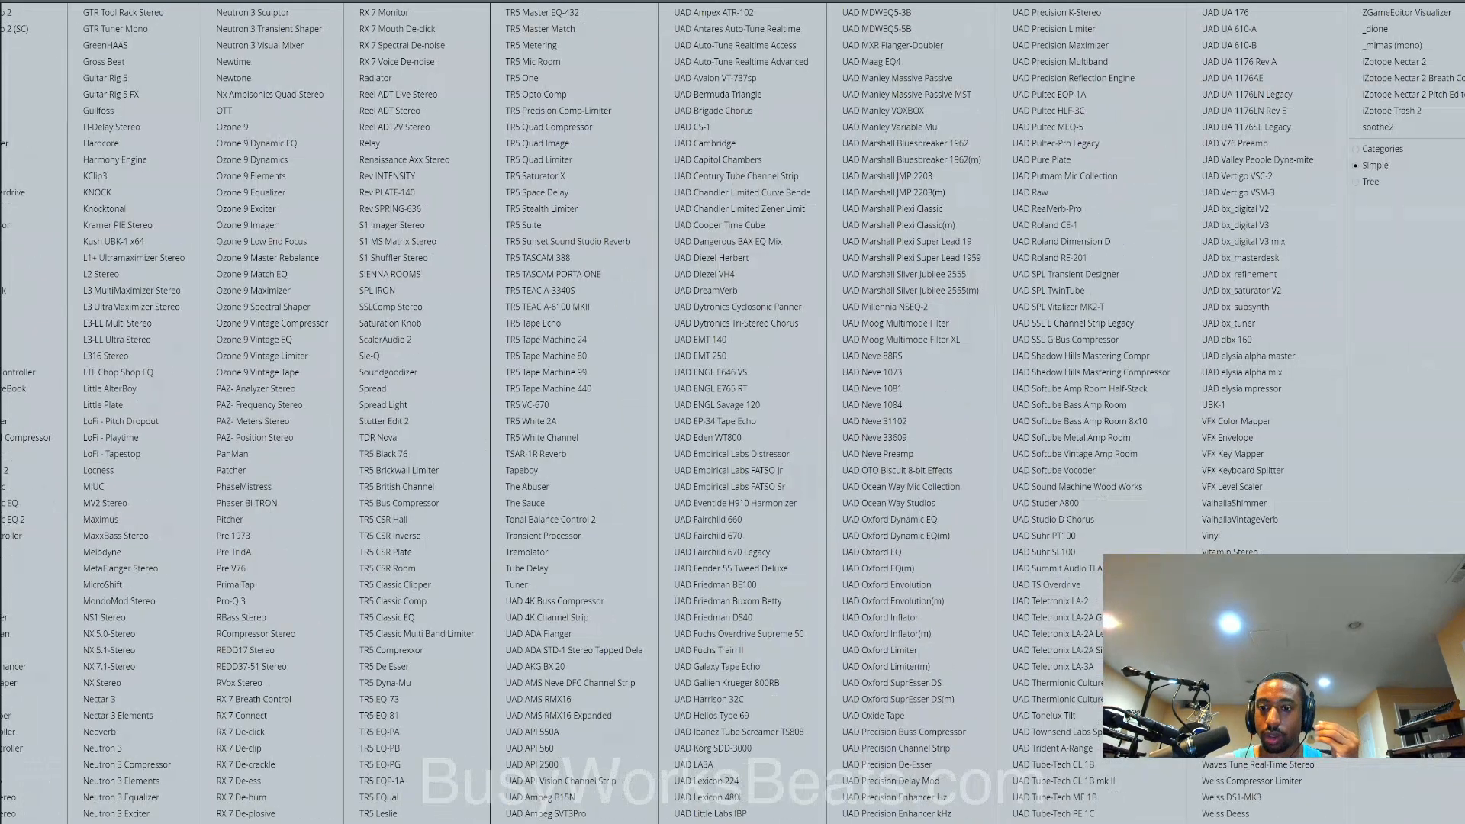
pyautogui.click(1246, 765)
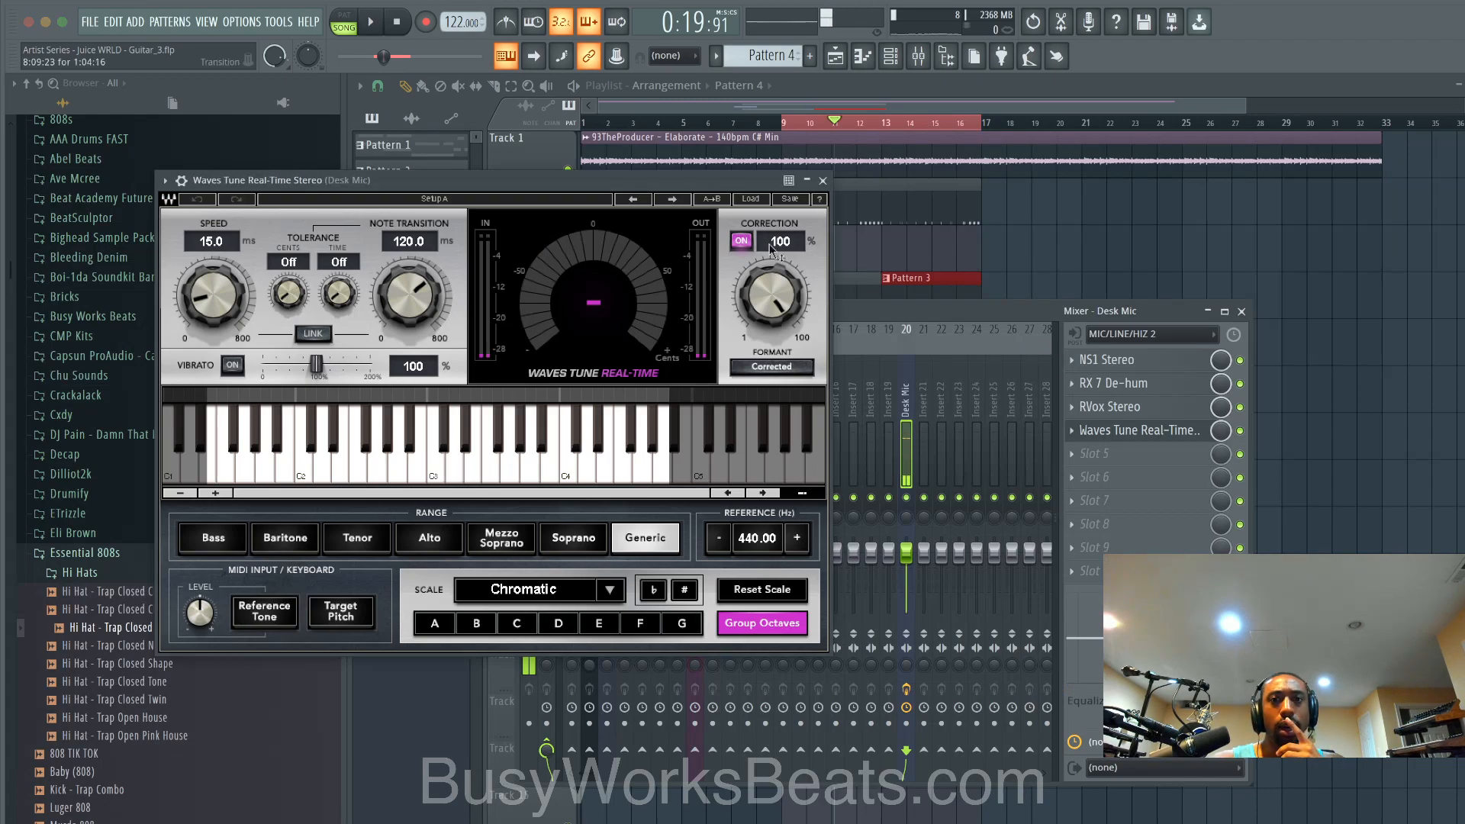
# Step: Set the Waves Tune scale to C# Natural Minor and the note transition to 6.8 ms
pyautogui.scroll(-1, 575, 593)
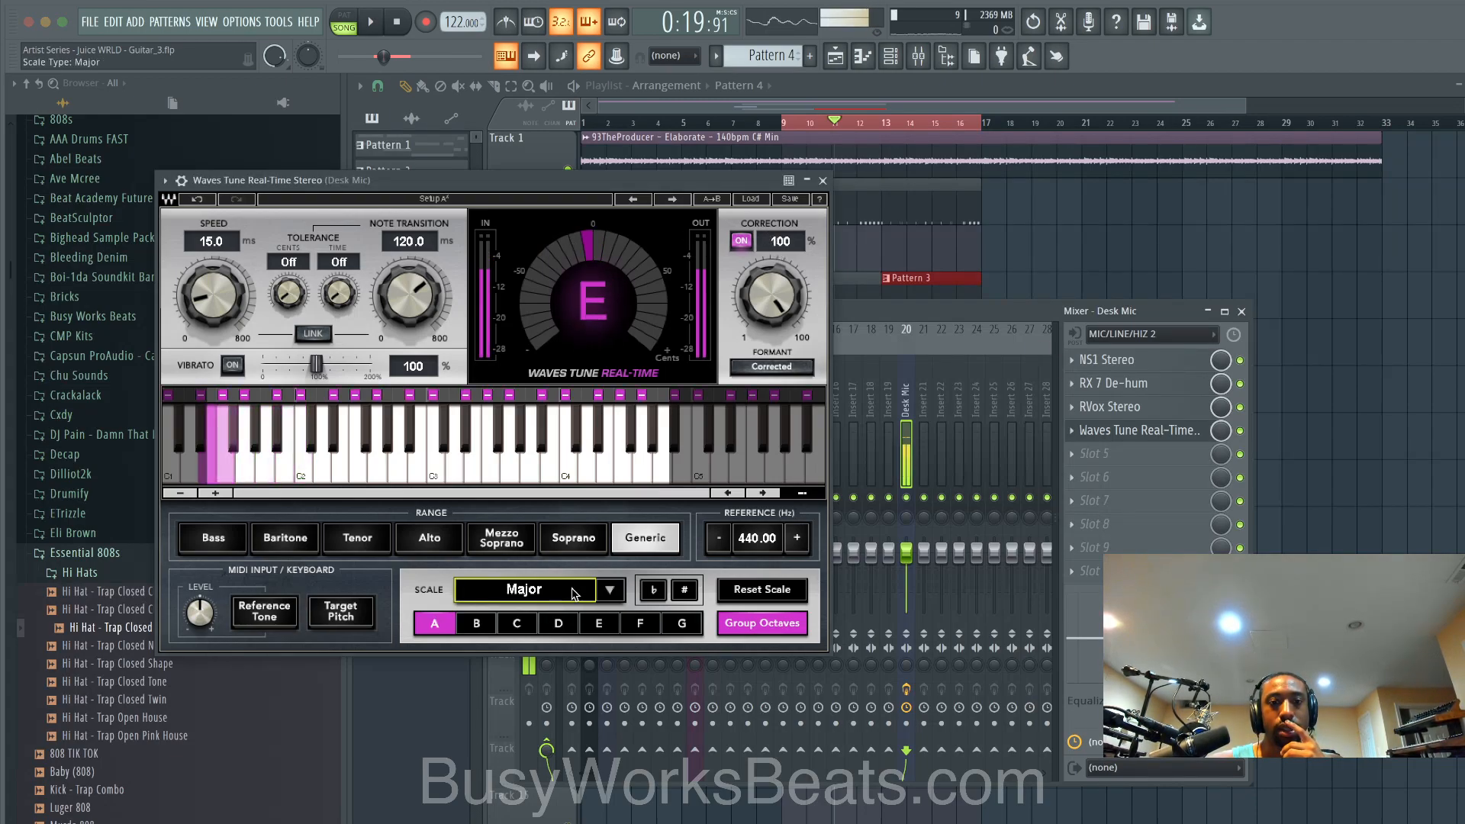
pyautogui.scroll(-1, 575, 594)
pyautogui.click(683, 591)
pyautogui.click(519, 622)
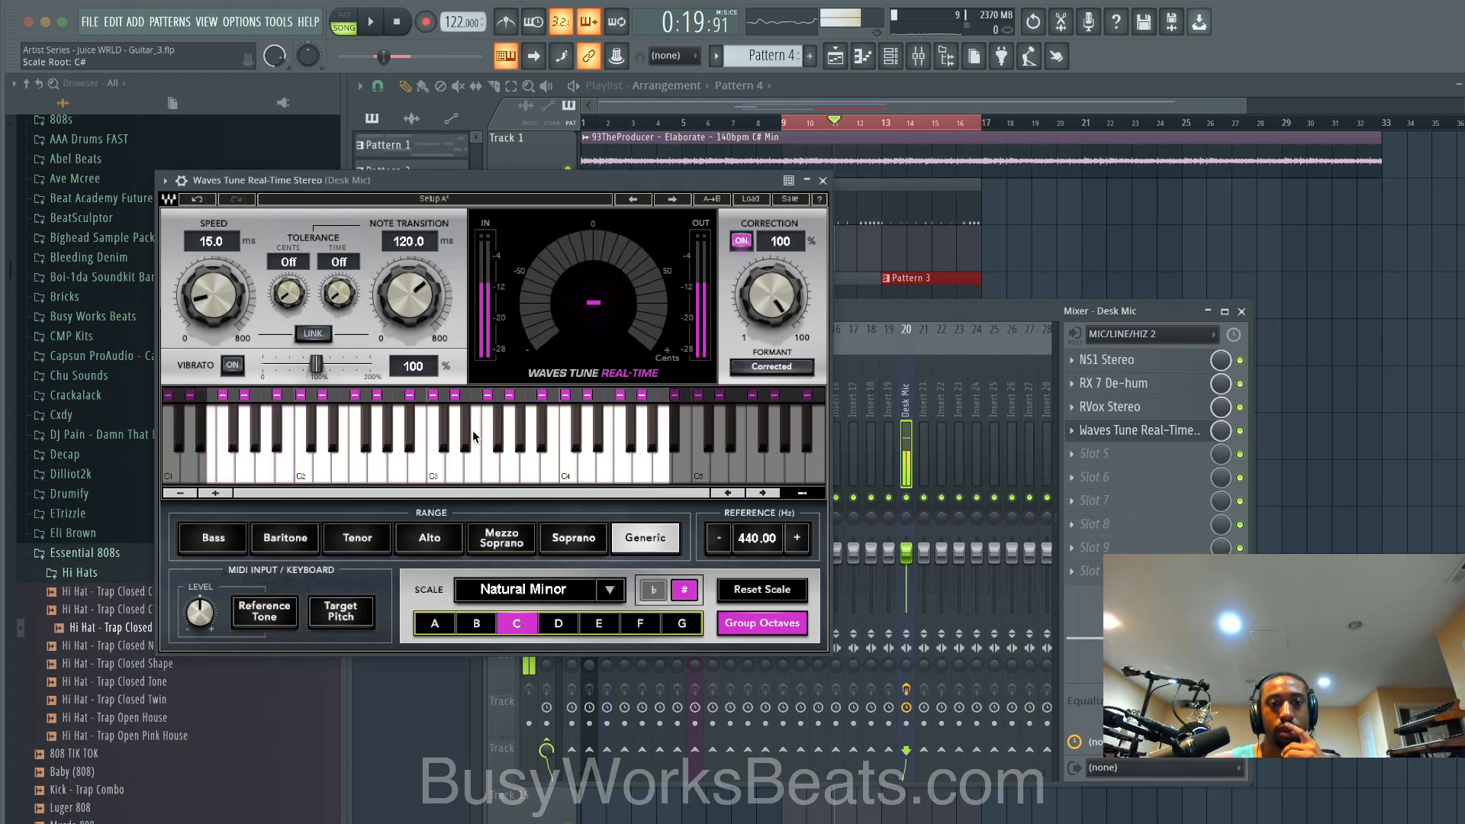
pyautogui.moveTo(410, 295); pyautogui.dragTo(410, 358)
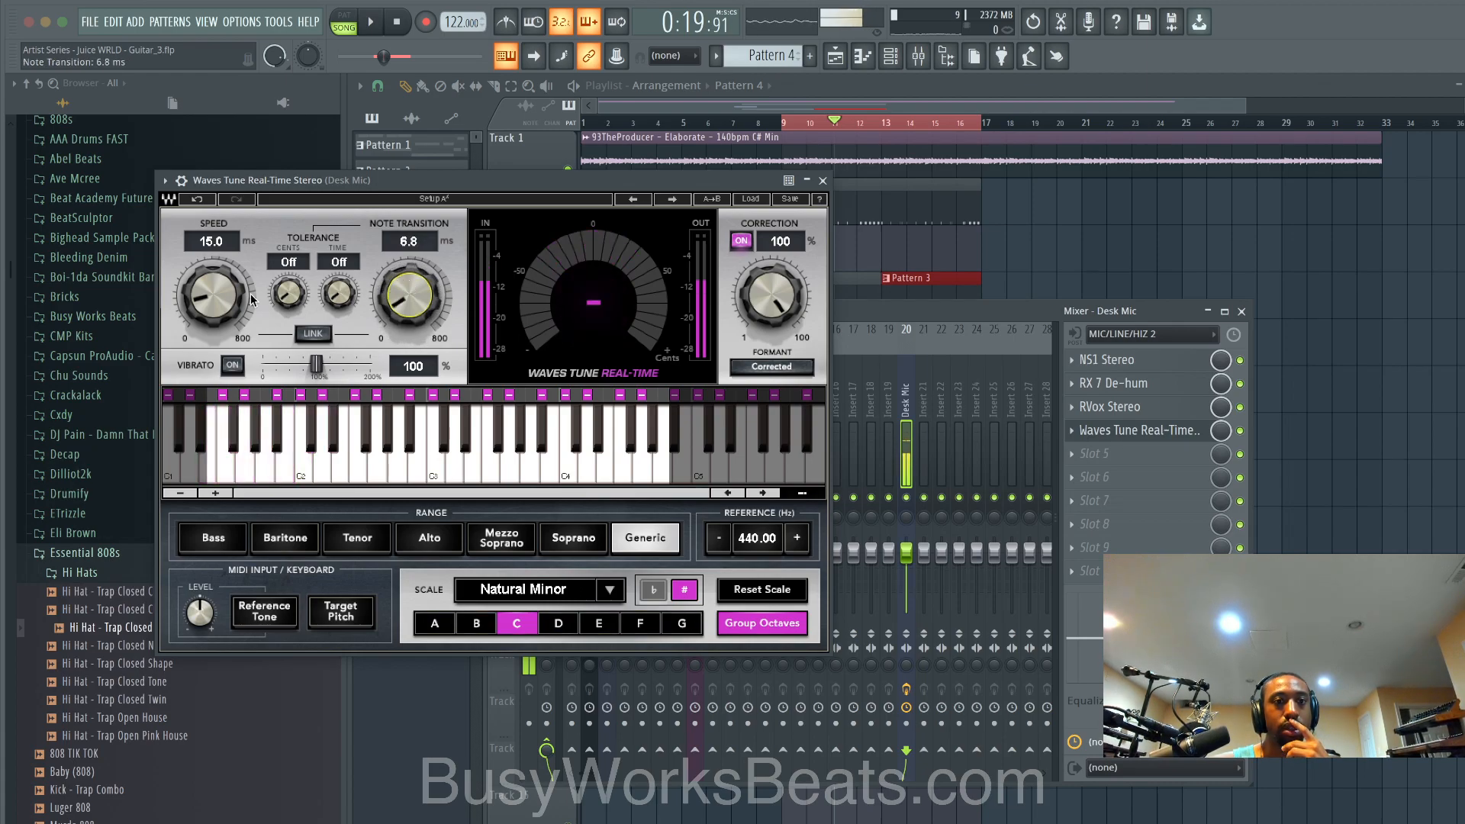
# Step: Close Waves Tune, start playback and load Fruity Soft Clipper into the first effect slot of the Master mixer track
pyautogui.click(823, 180)
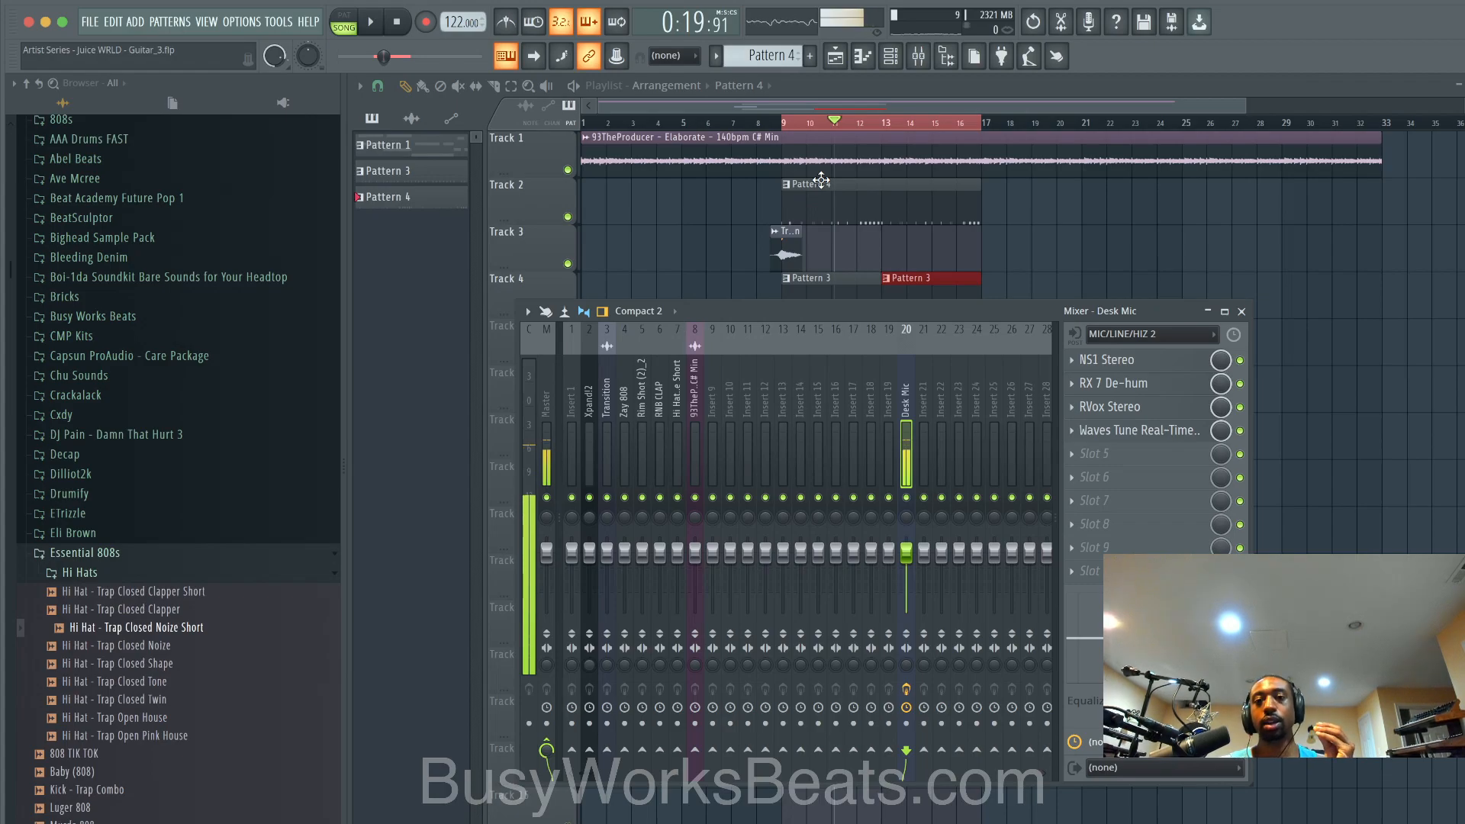
pyautogui.press('space')
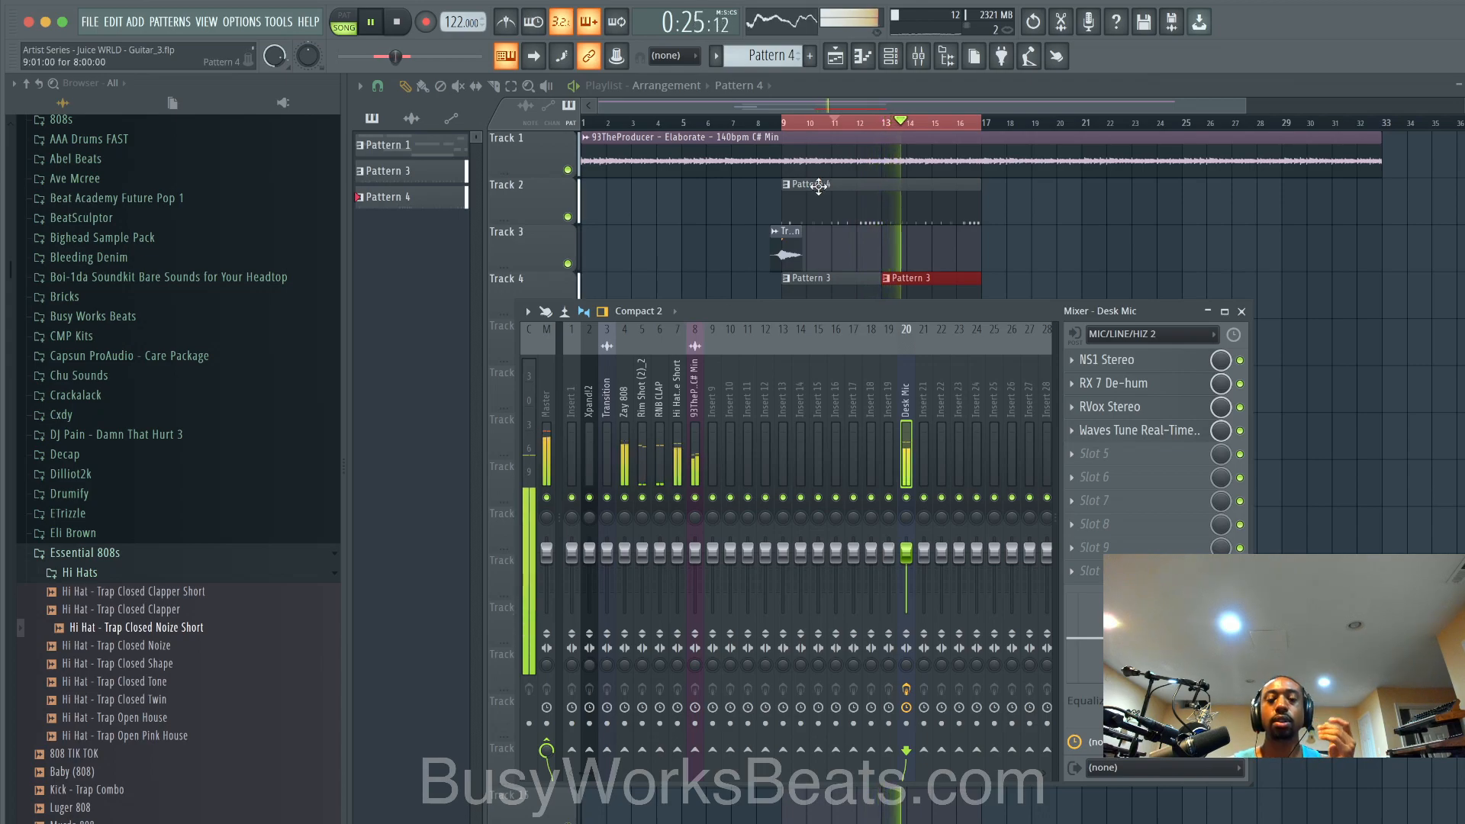
pyautogui.click(551, 386)
pyautogui.click(1087, 363)
pyautogui.moveTo(1088, 379)
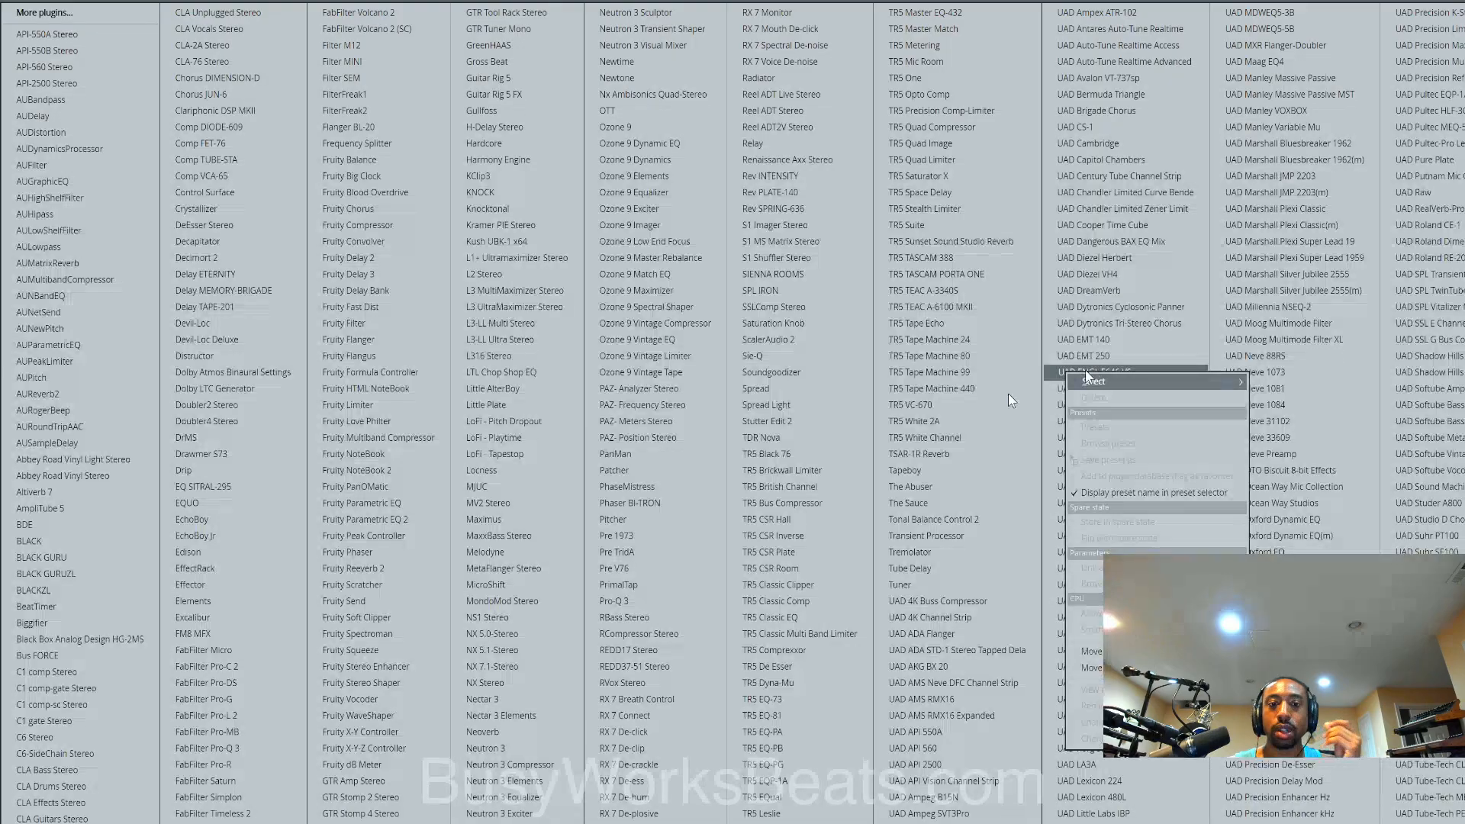
pyautogui.click(400, 617)
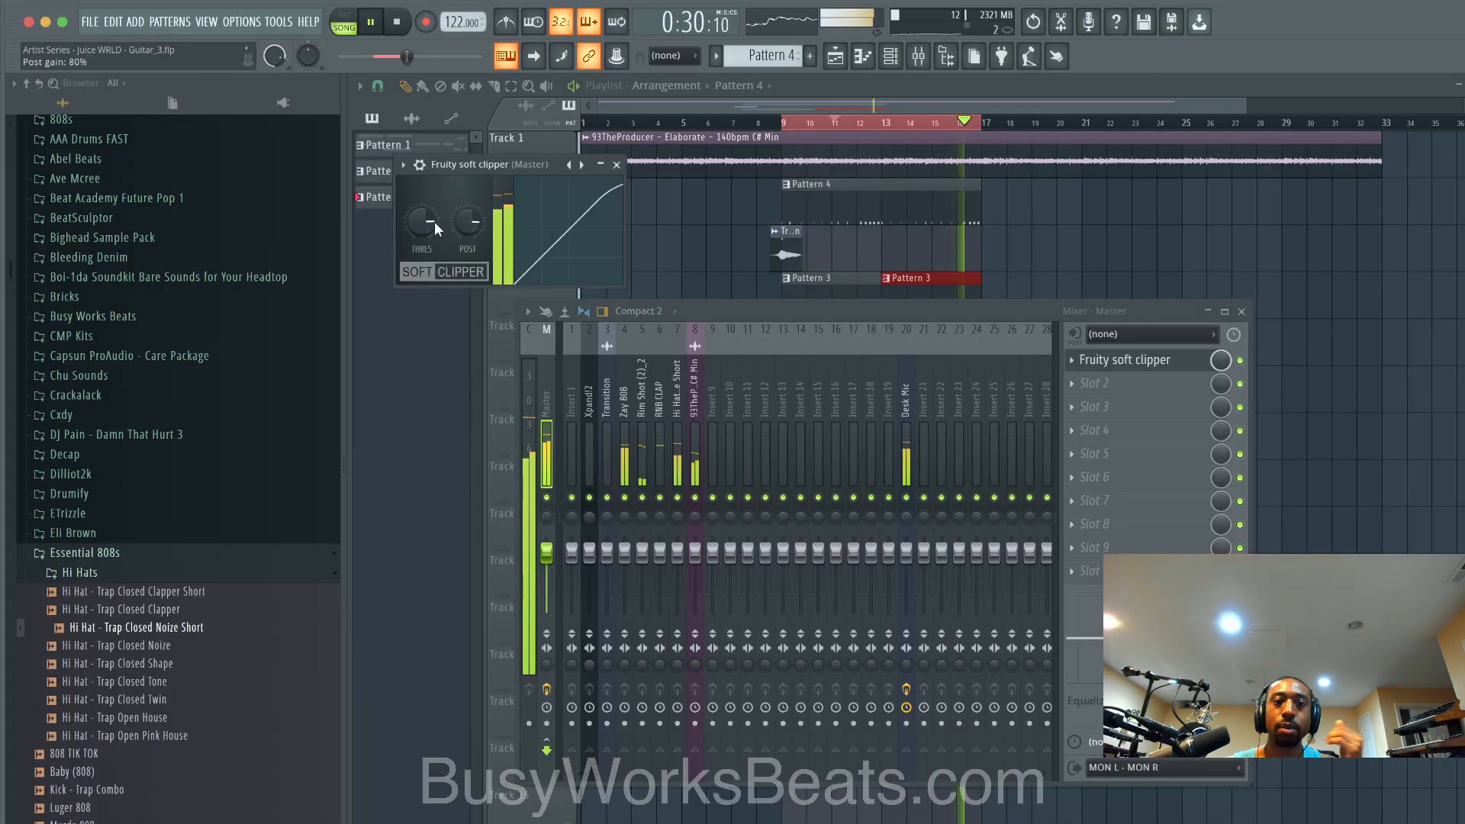
pyautogui.click(616, 165)
pyautogui.click(906, 412)
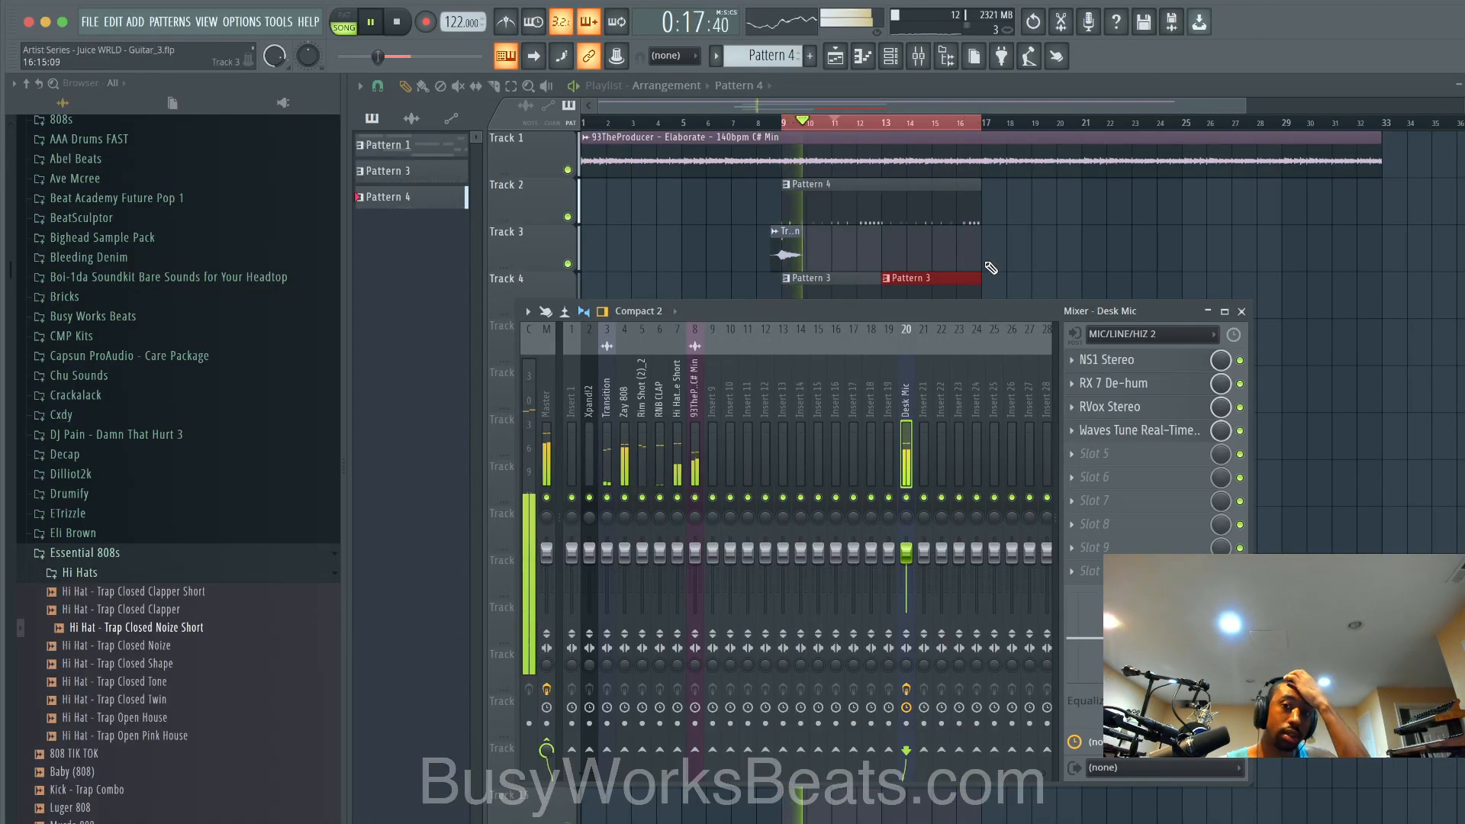
# Step: Copy the Transition audio clip on Track 3 to around bar 17 in the playlist and stop playback
pyautogui.press('F9')
pyautogui.moveTo(790, 246); pyautogui.dragTo(993, 246)
pyautogui.press('space')
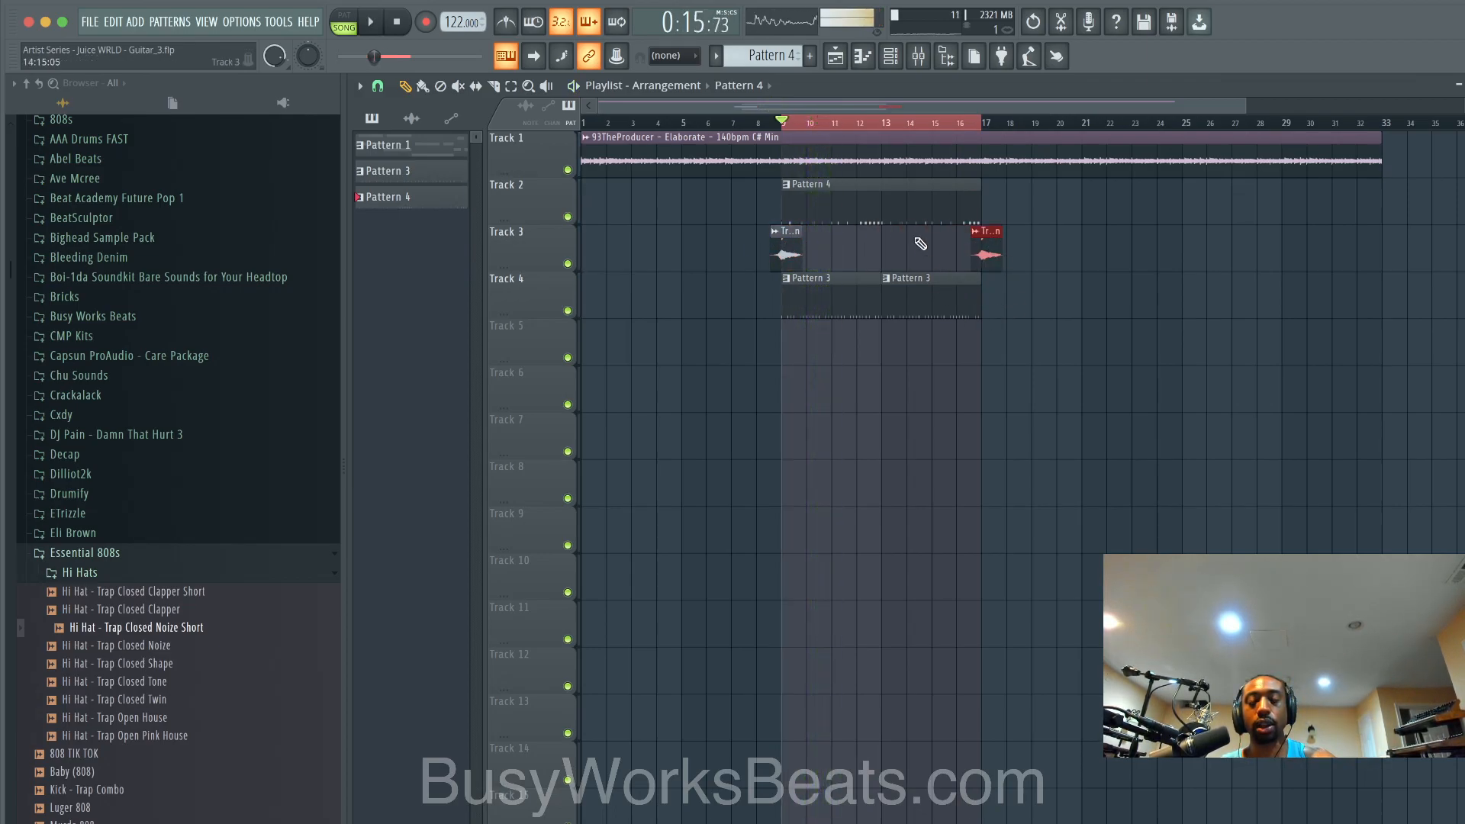
# Step: Deselect the clip, set the playlist time selection from bar 9 to bar 24, and play it briefly
pyautogui.hotkey('ctrl', 'd')
pyautogui.moveTo(786, 122); pyautogui.dragTo(1142, 153)
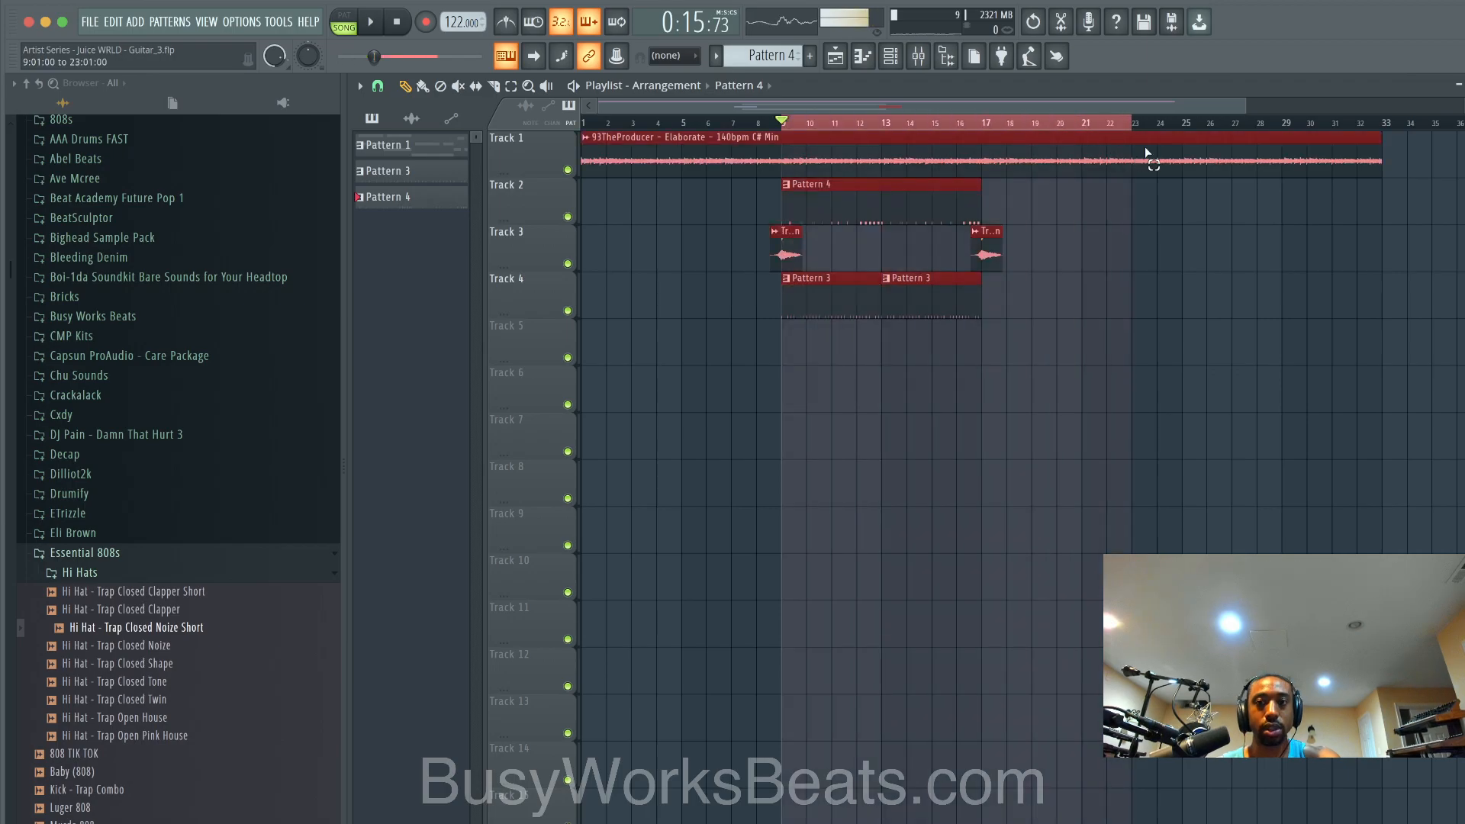
pyautogui.press('space')
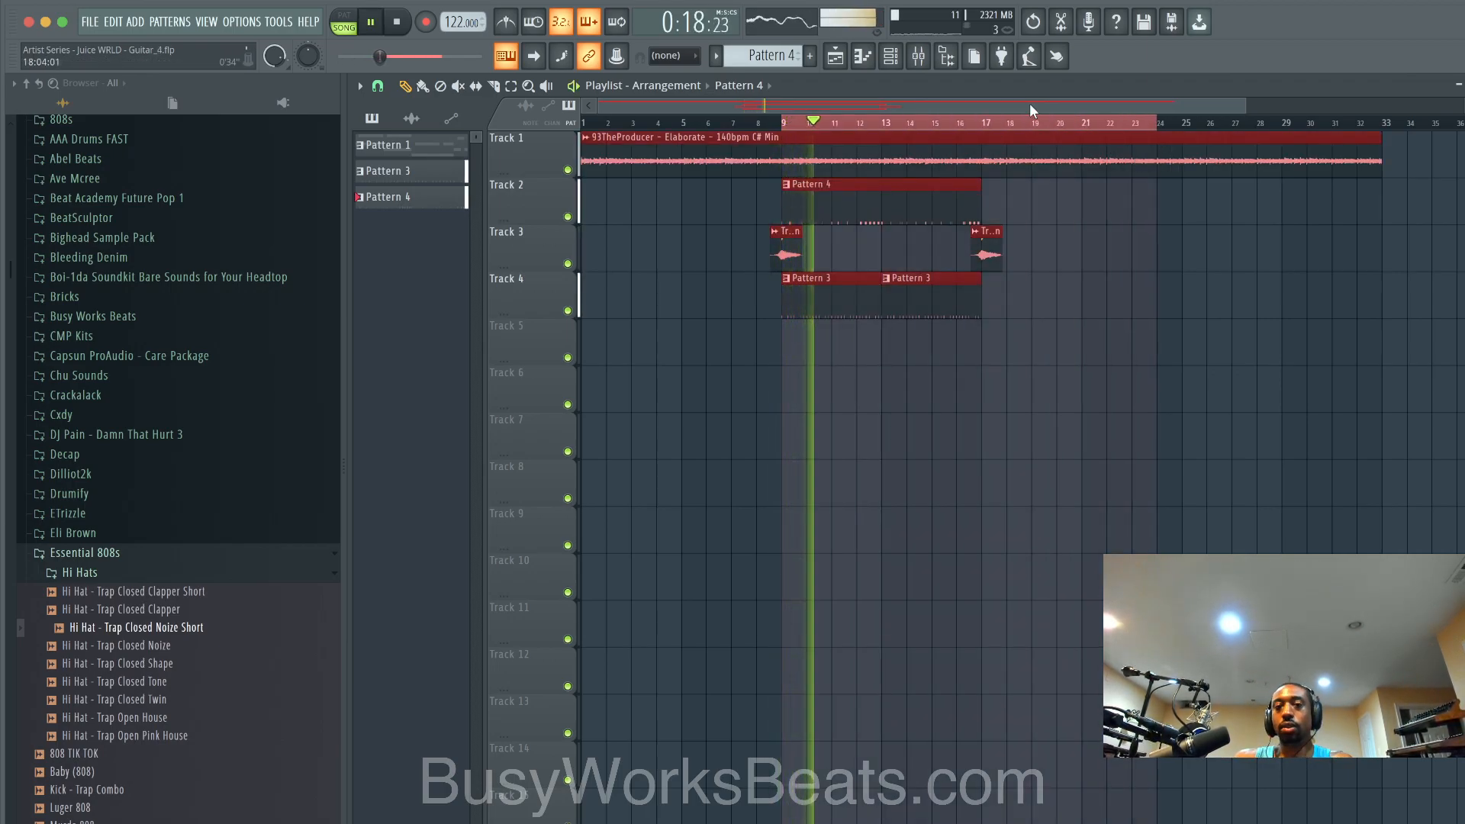
pyautogui.press('space')
# Step: Set the audio input of the Insert 21 mixer track to the mono MIC/LINE 3 source
pyautogui.click(919, 56)
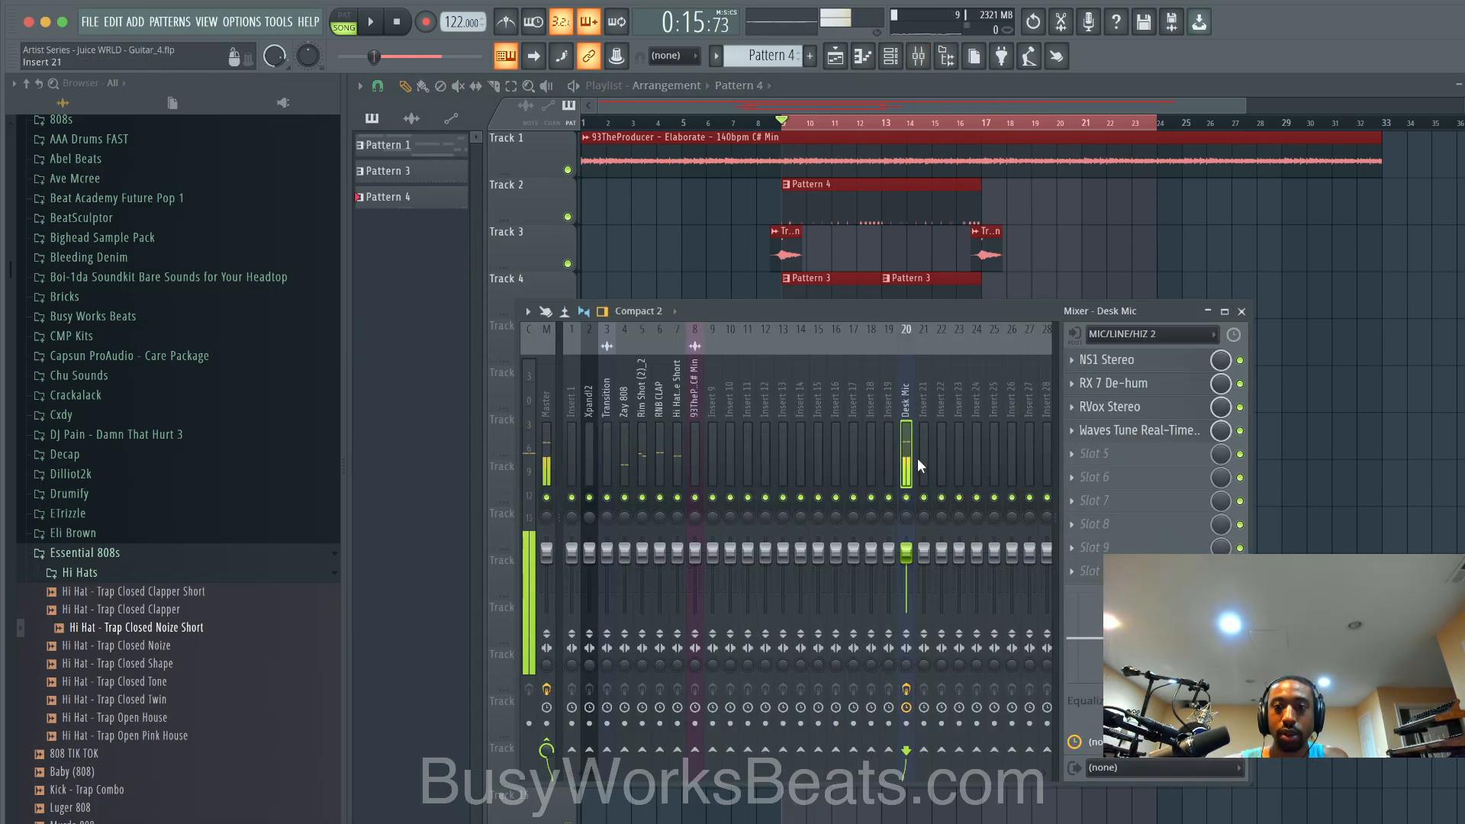
pyautogui.click(923, 435)
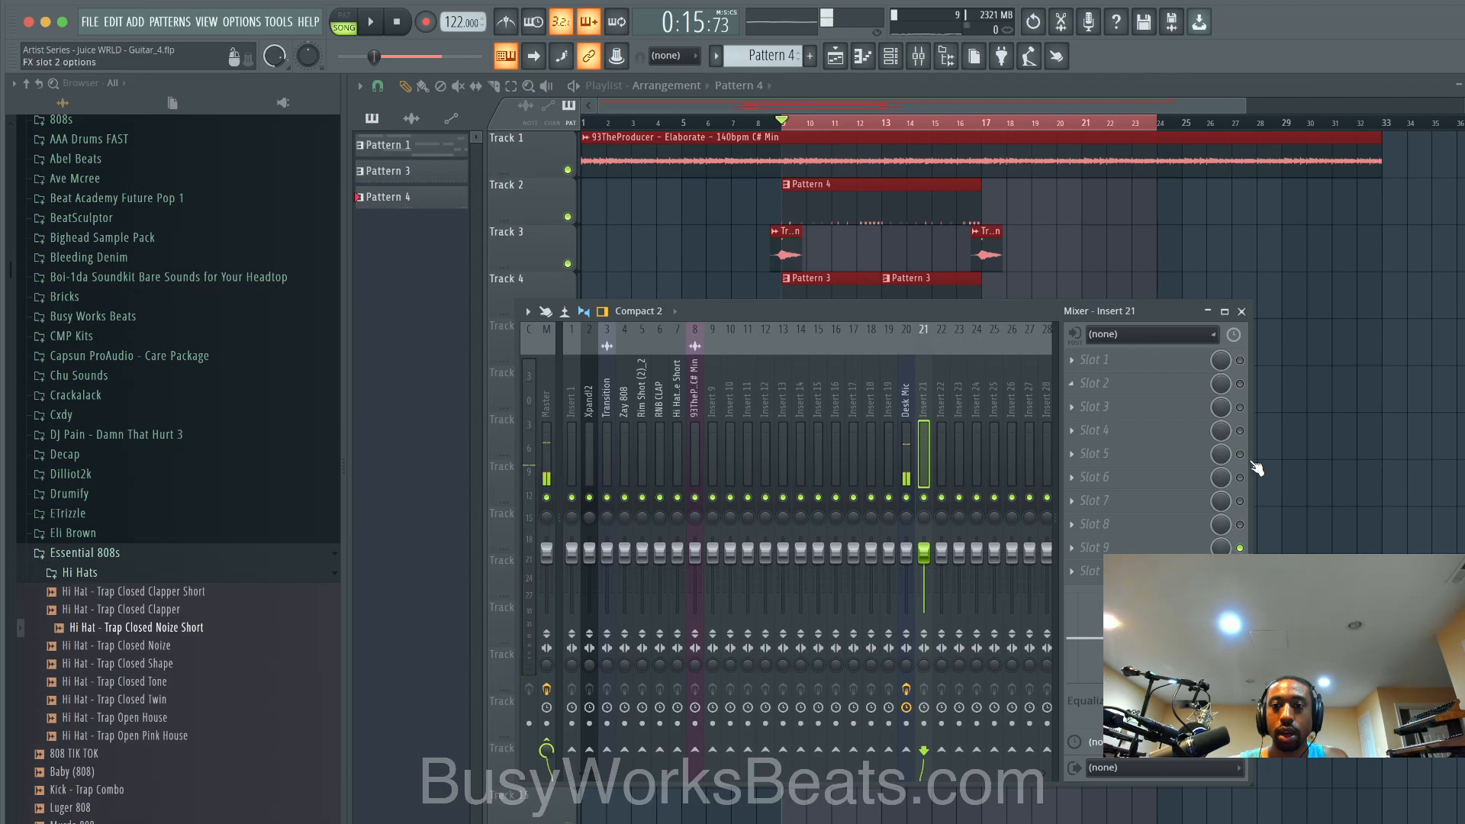
pyautogui.click(1120, 336)
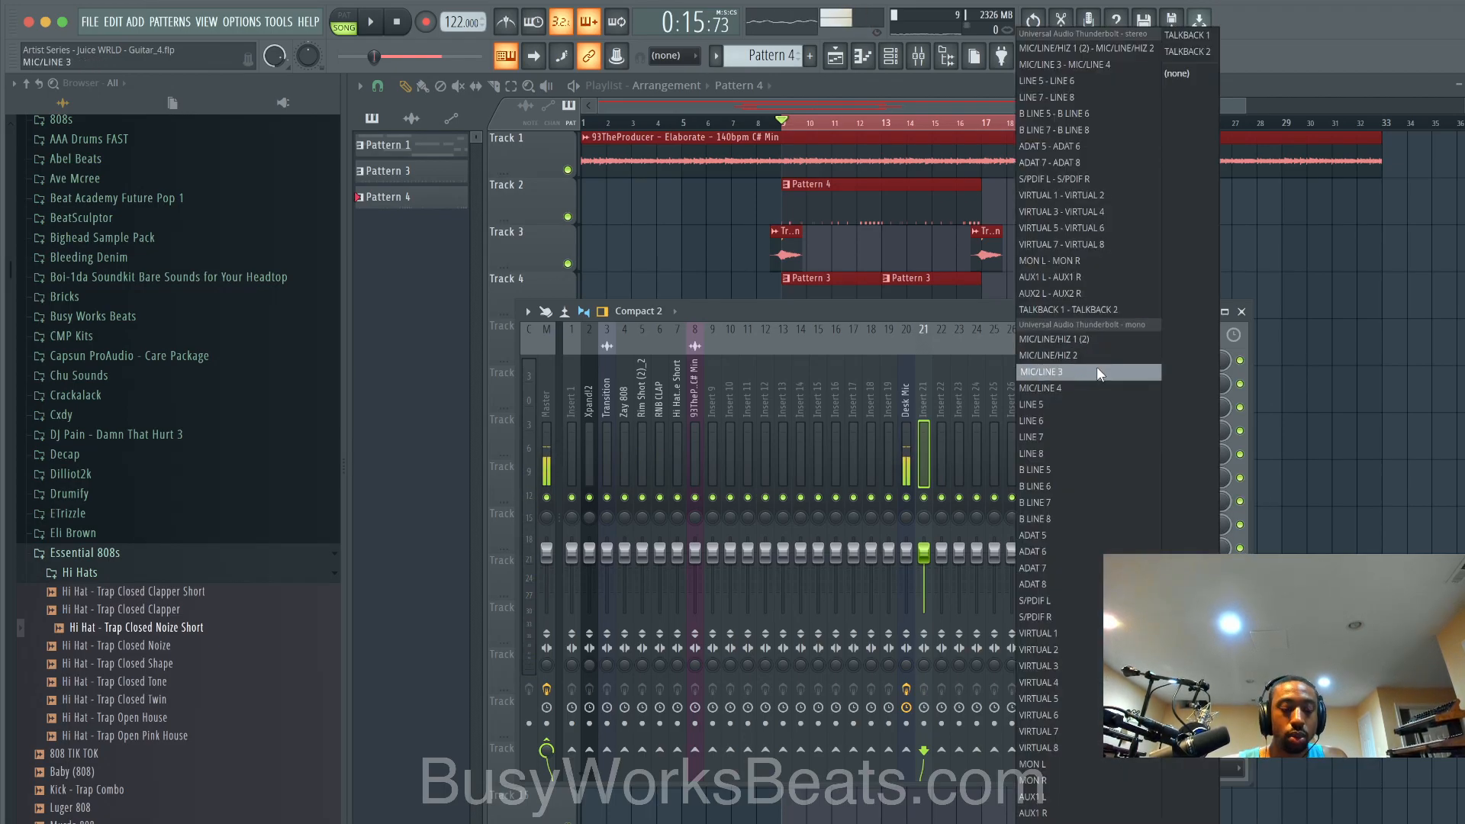
pyautogui.click(1096, 372)
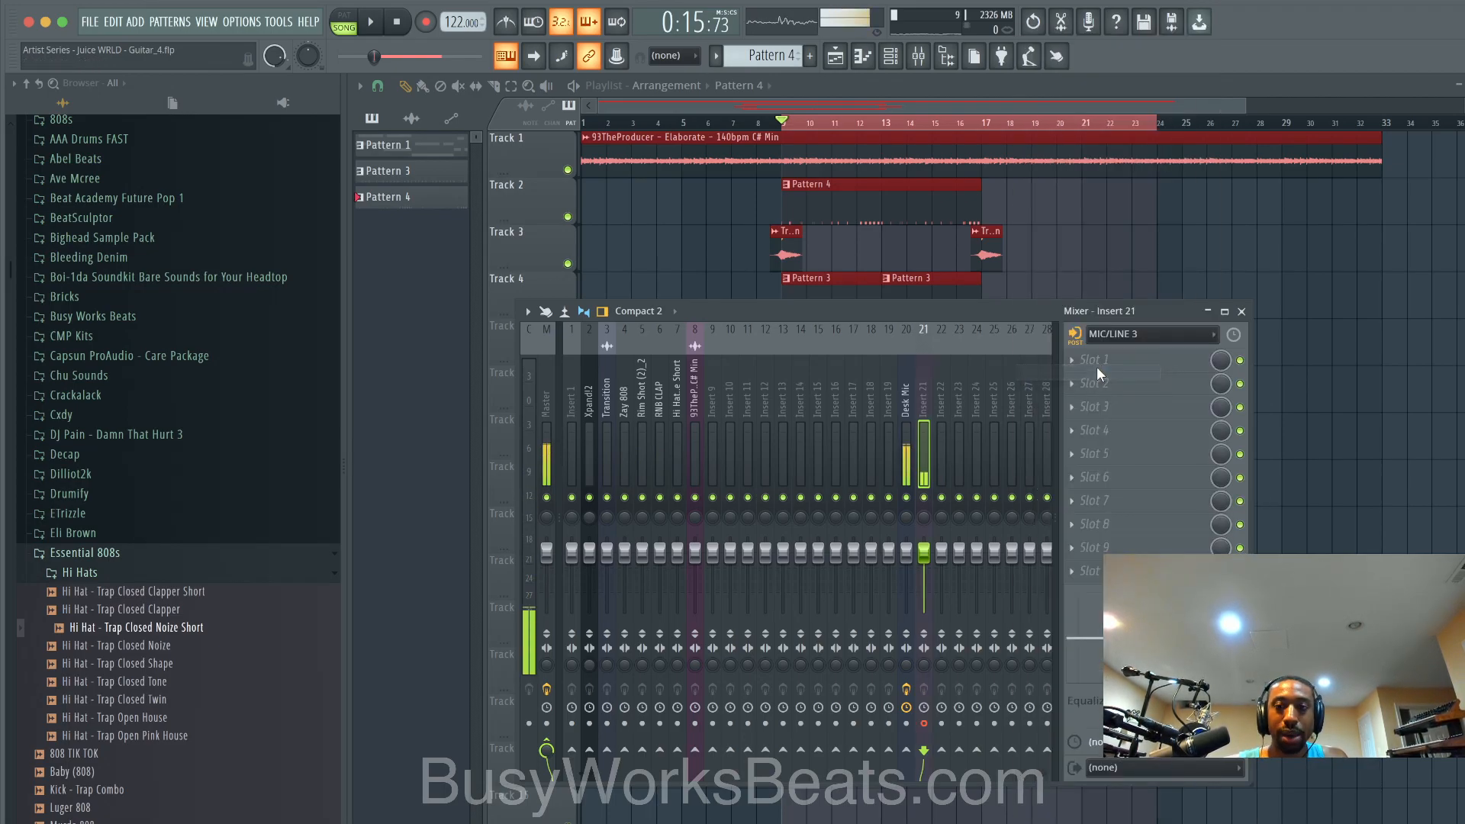
# Step: Copy the tuned Waves Tune Real-Time effect from the Desk Mic track onto the Insert 21 mixer track
pyautogui.click(905, 397)
pyautogui.click(925, 396)
pyautogui.press('Left')
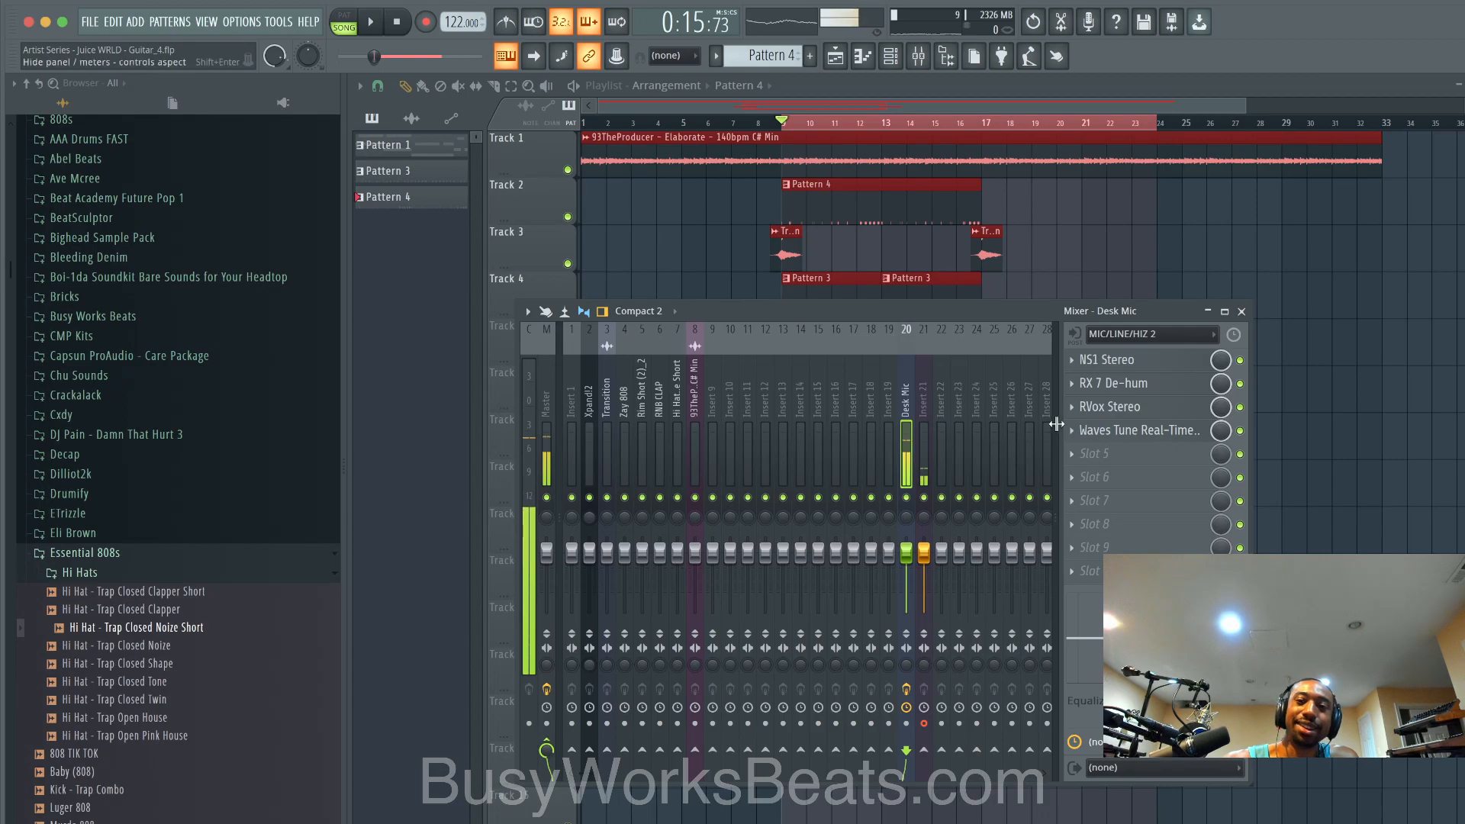
pyautogui.click(1071, 431)
pyautogui.moveTo(1110, 531); pyautogui.dragTo(925, 406)
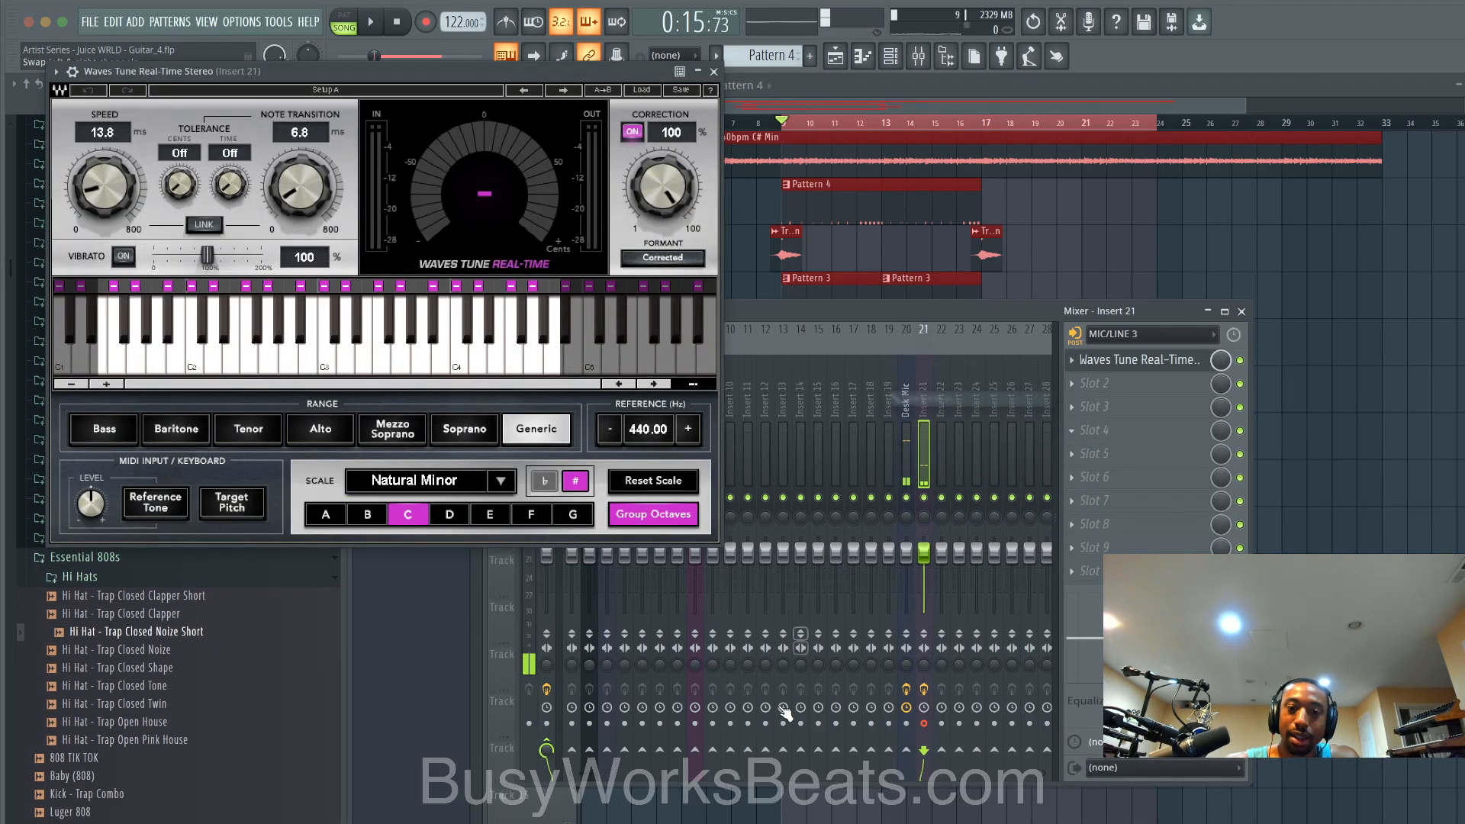
# Step: Bring up the OBS window, minimize it, and close the Waves Tune window of Insert 21
pyautogui.click(986, 794)
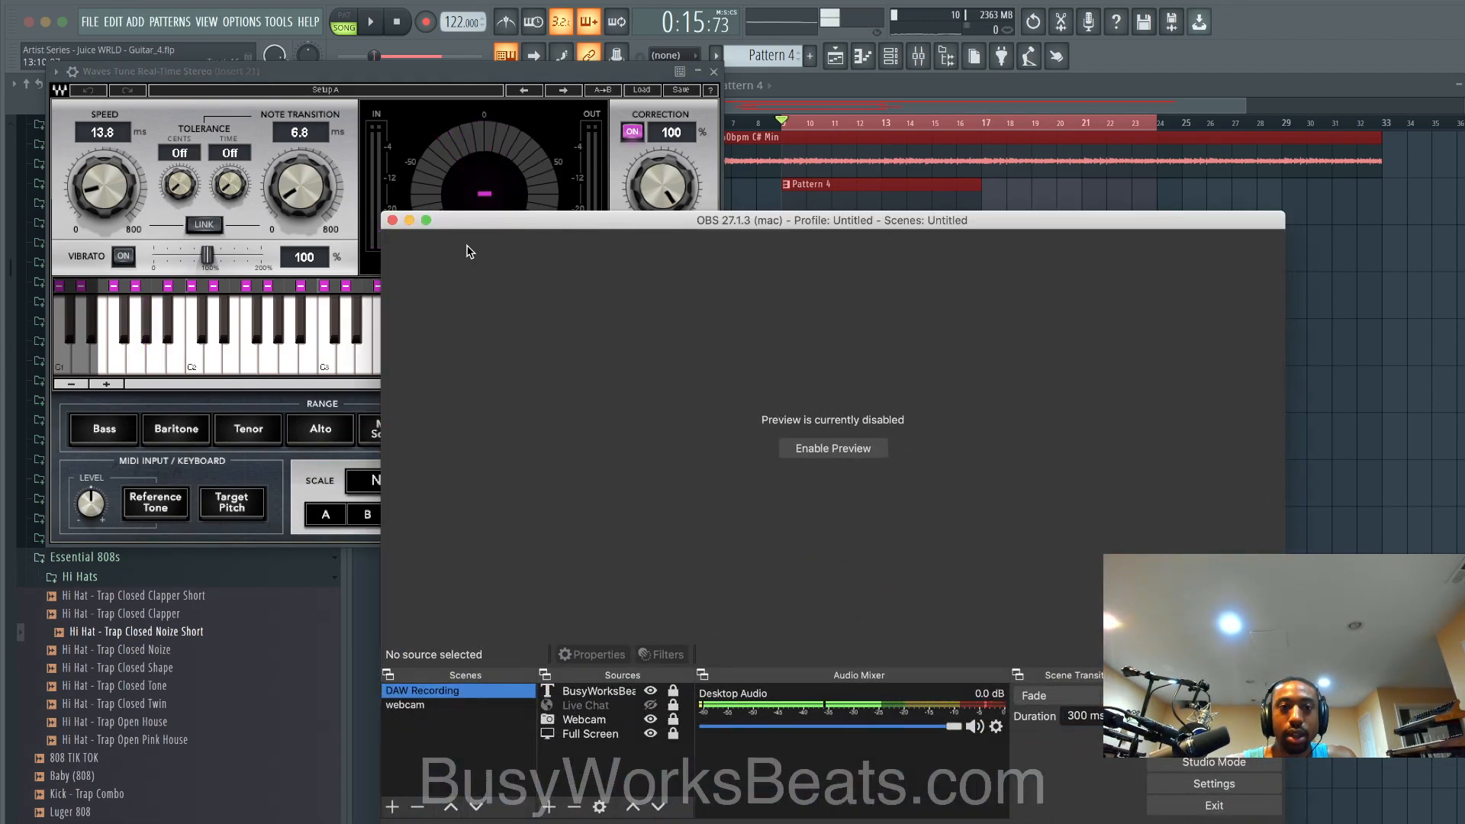
pyautogui.click(409, 221)
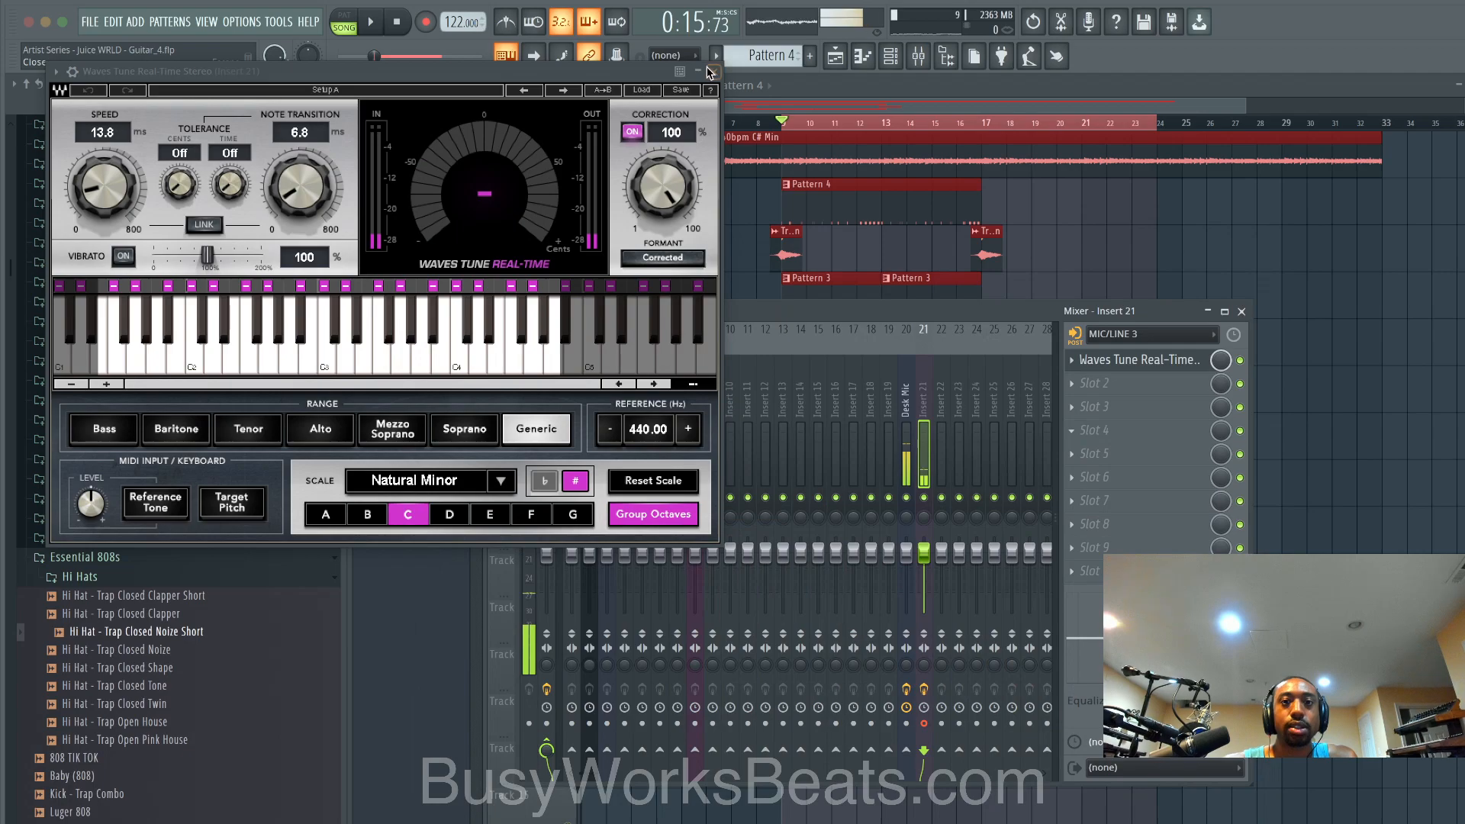
pyautogui.click(711, 72)
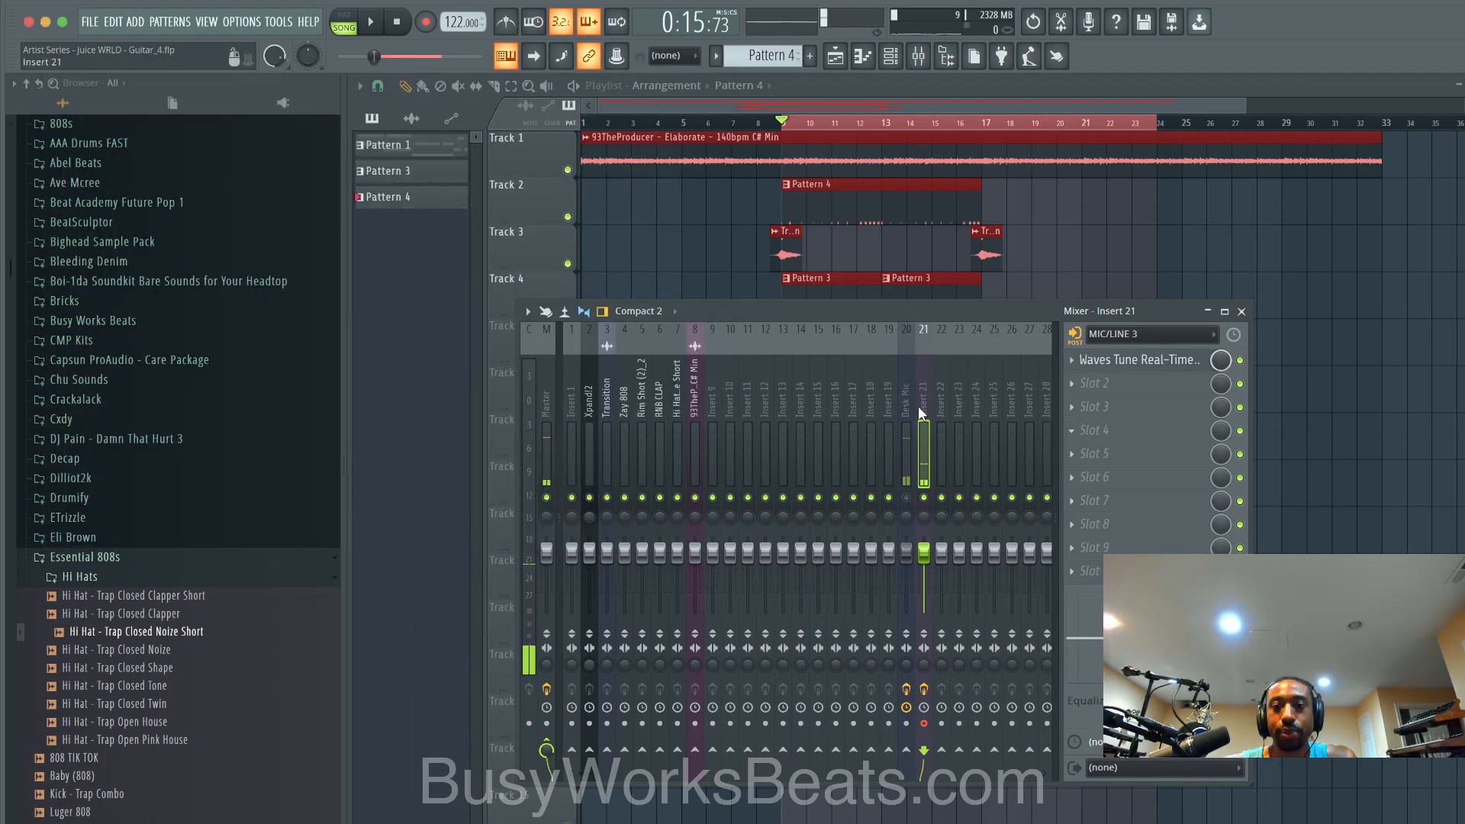
# Step: Preview the loop briefly and start recording the mic into the playlist as an audio clip from bar 9
pyautogui.press('space')
pyautogui.press('space')
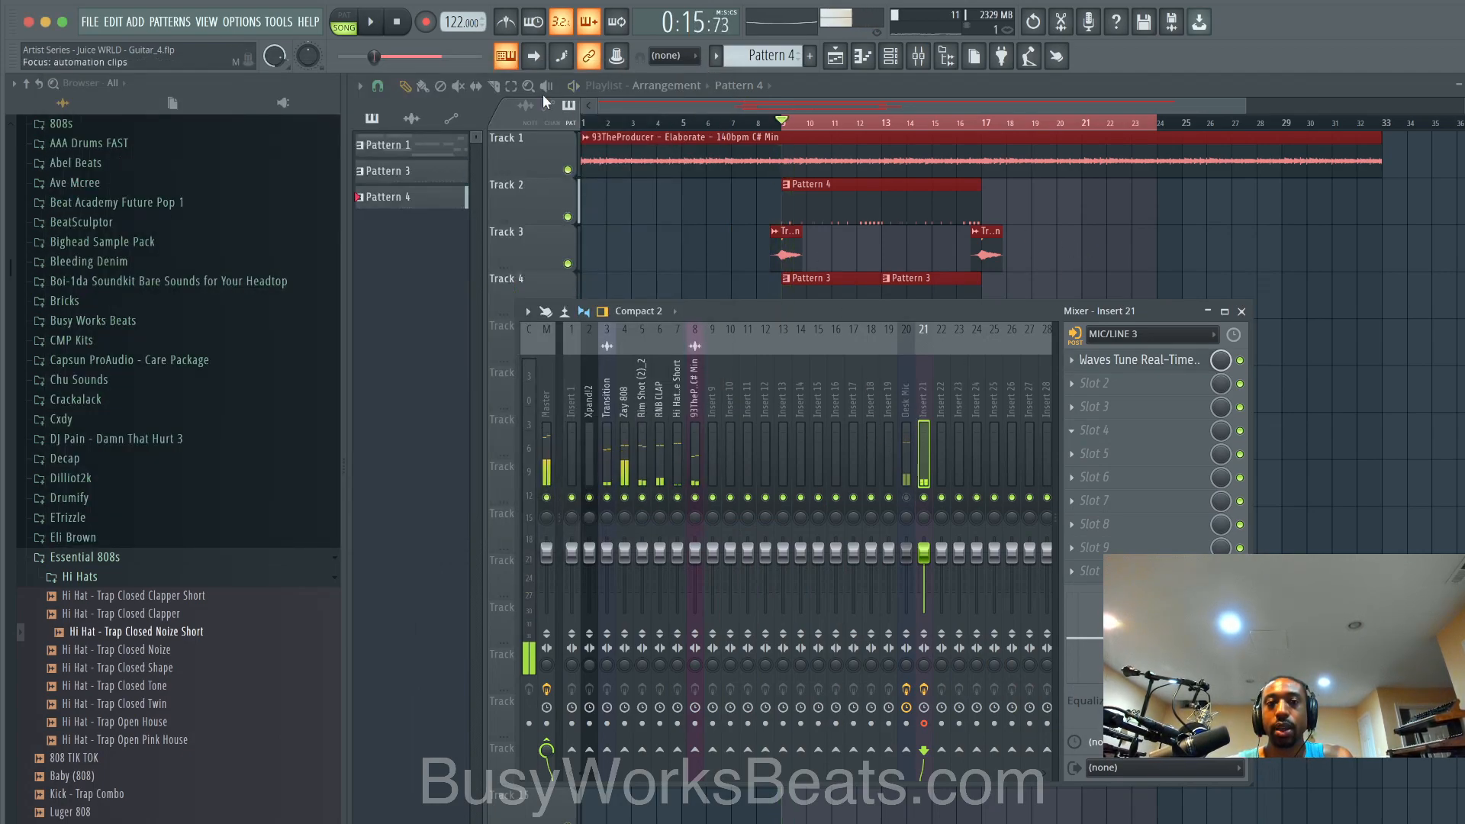
pyautogui.click(426, 23)
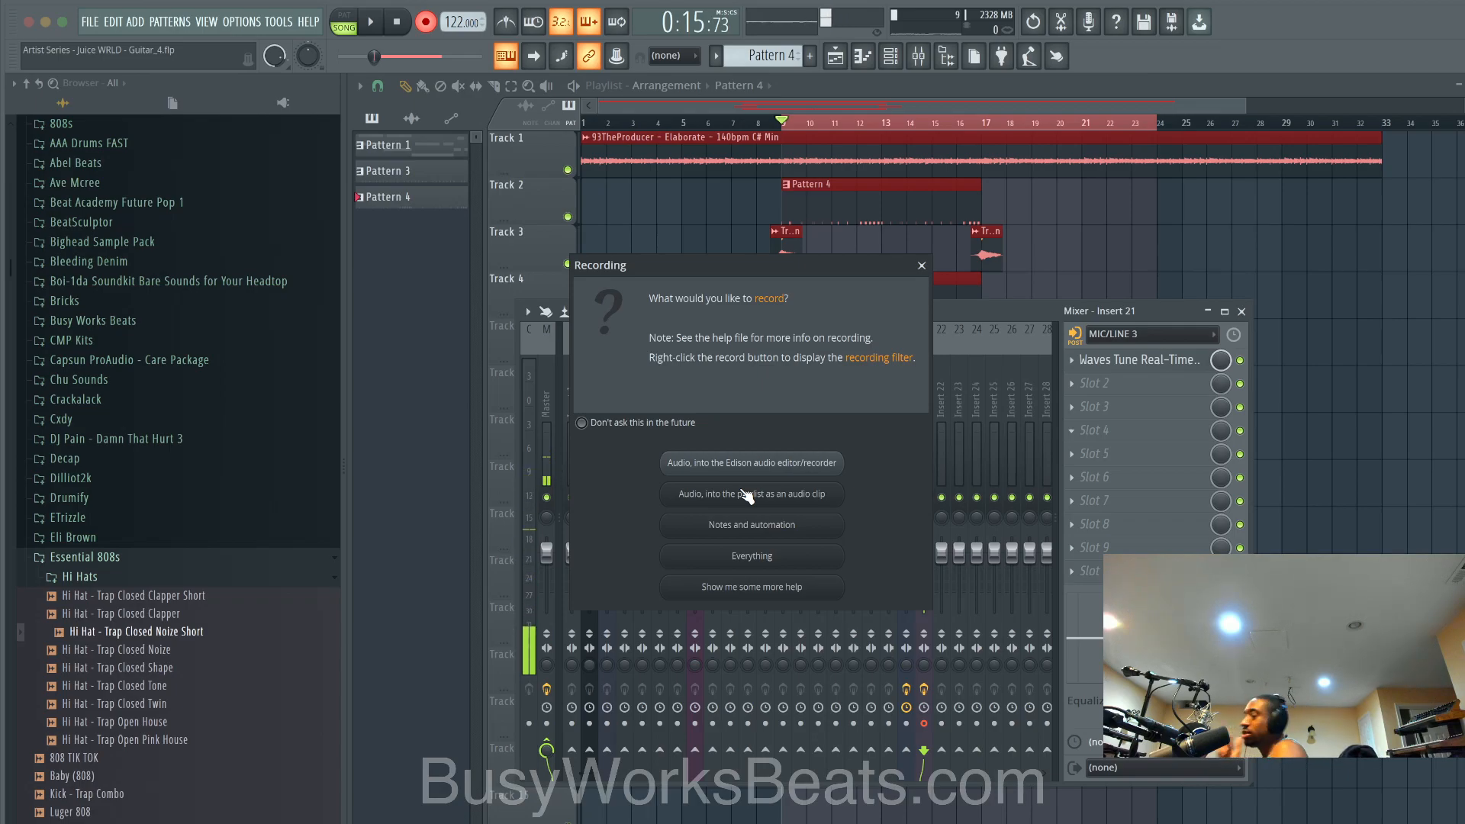
pyautogui.click(746, 494)
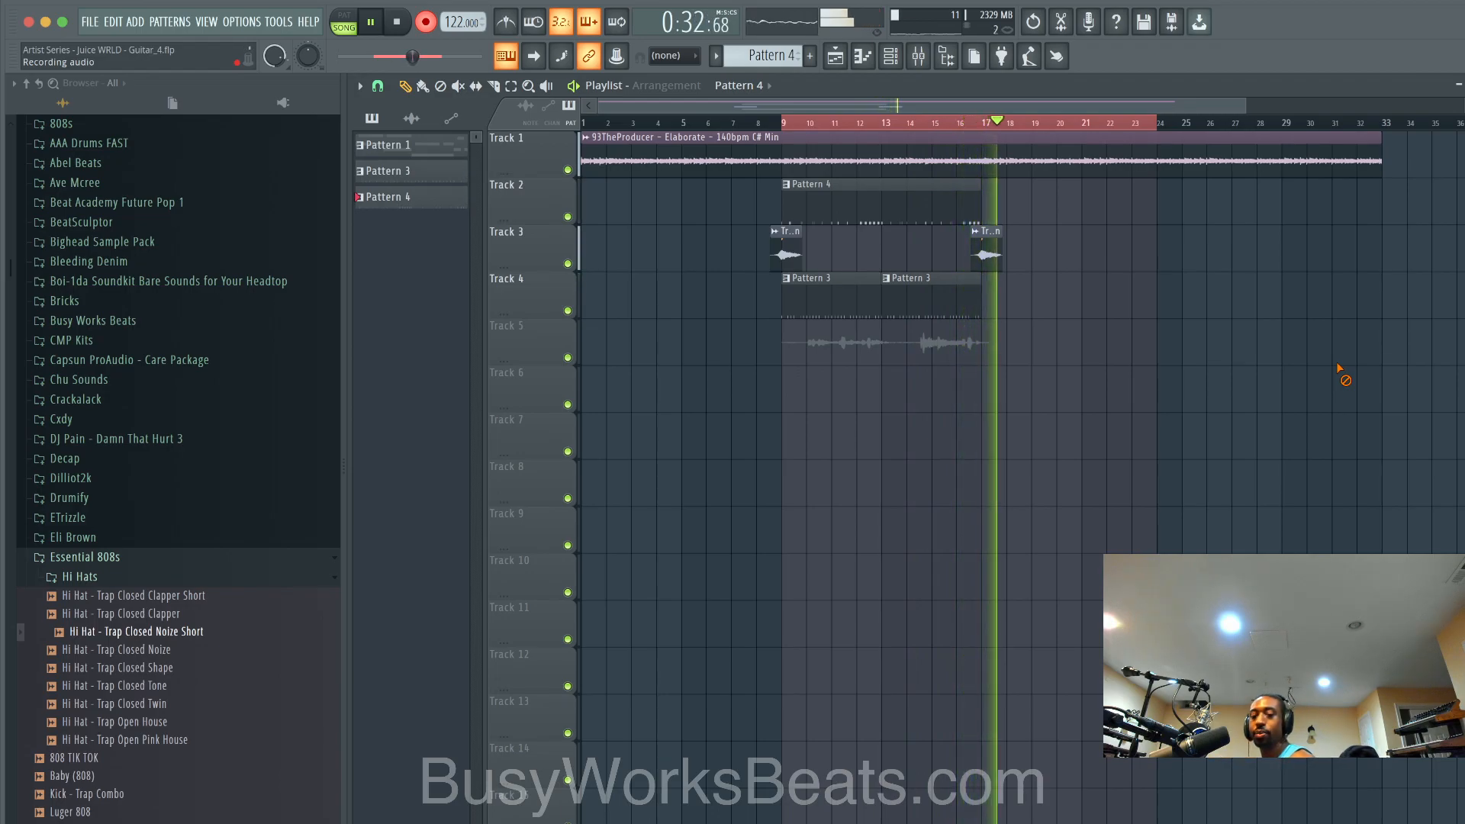
# Step: Stop and delete the first vocal take, and record a new take from bar 9 to about bar 21
pyautogui.press('space')
pyautogui.rightClick(966, 348)
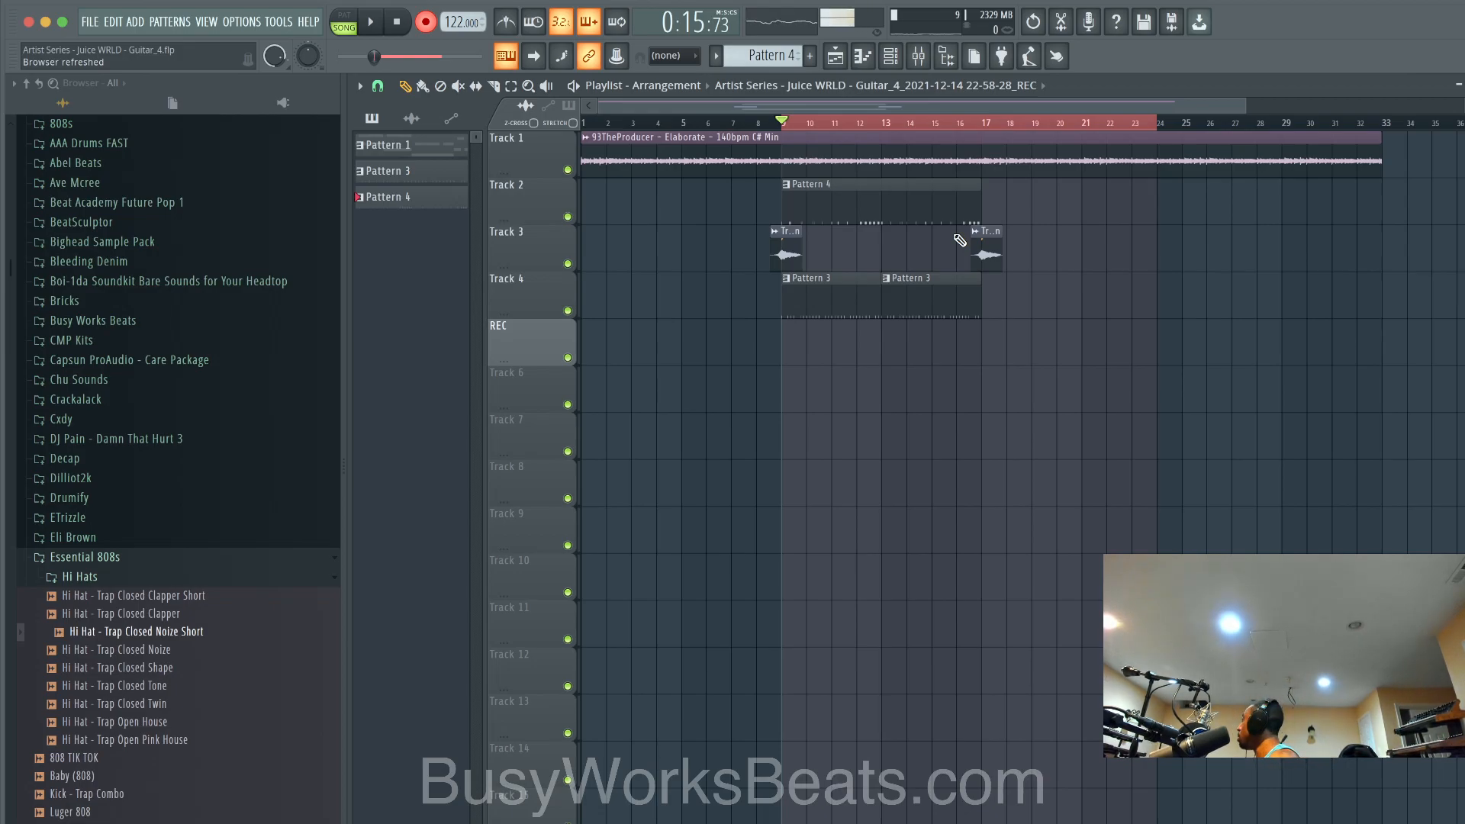
pyautogui.press('space')
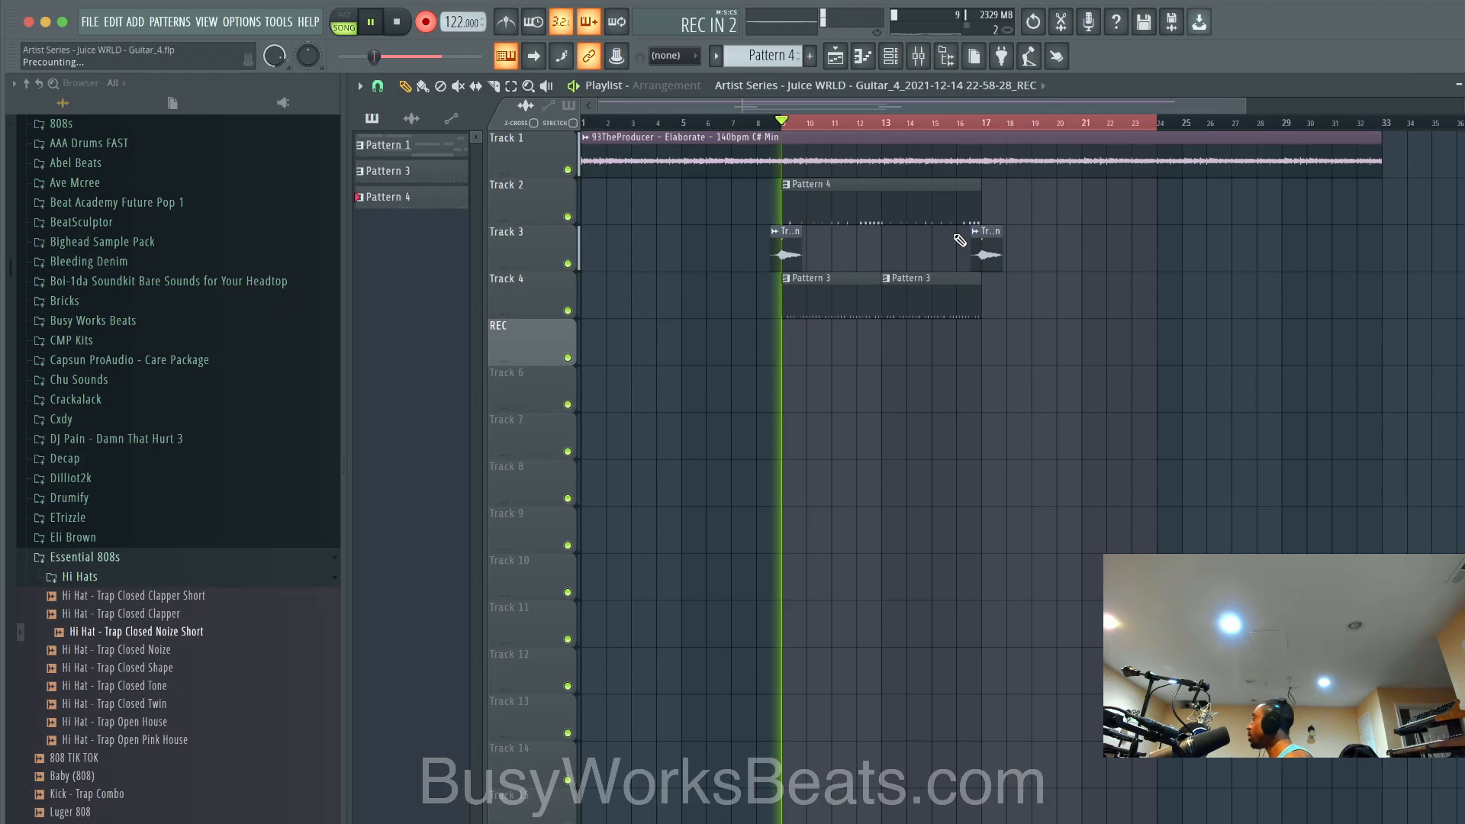
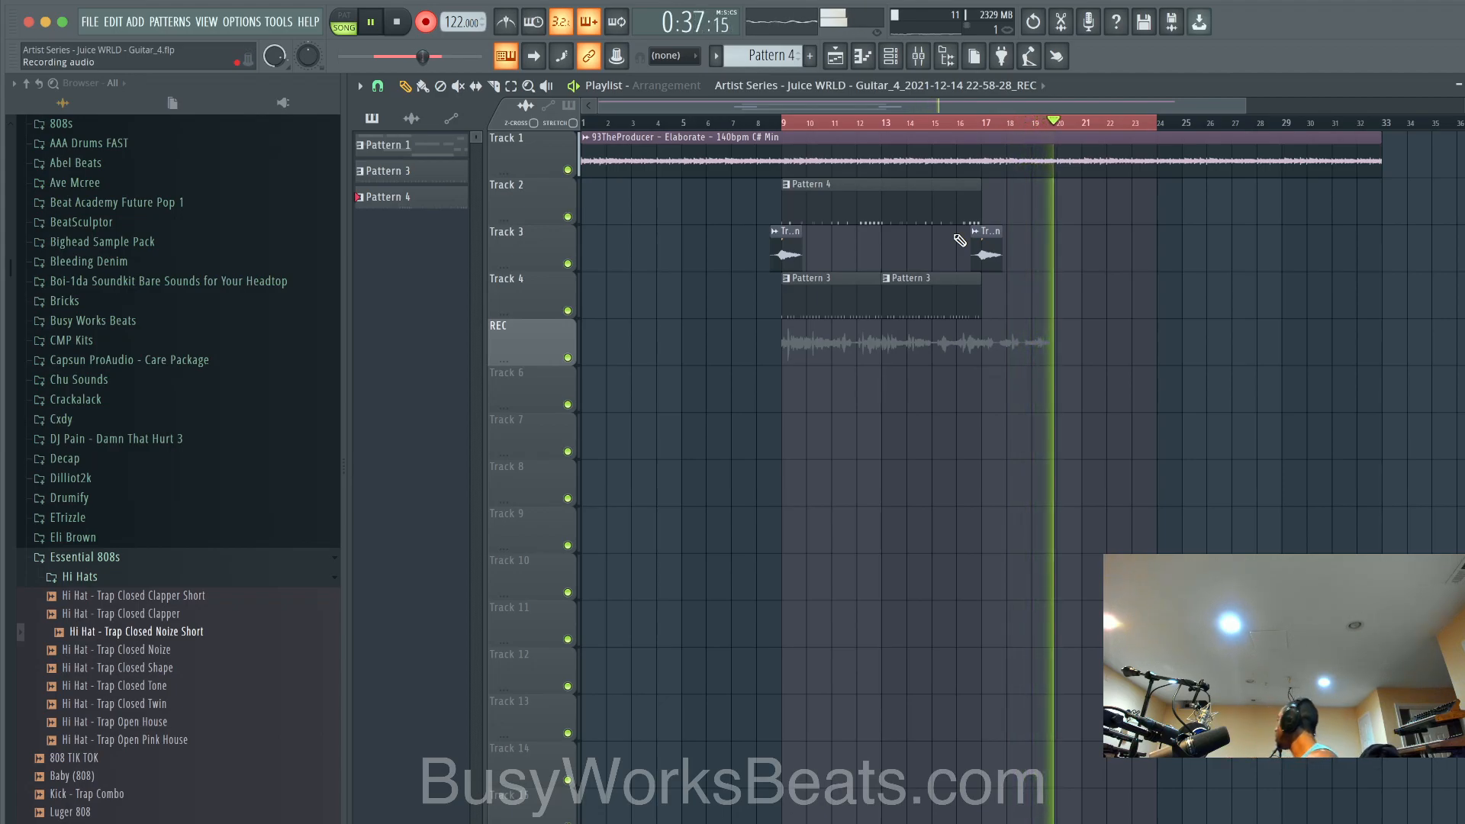
pyautogui.press('space')
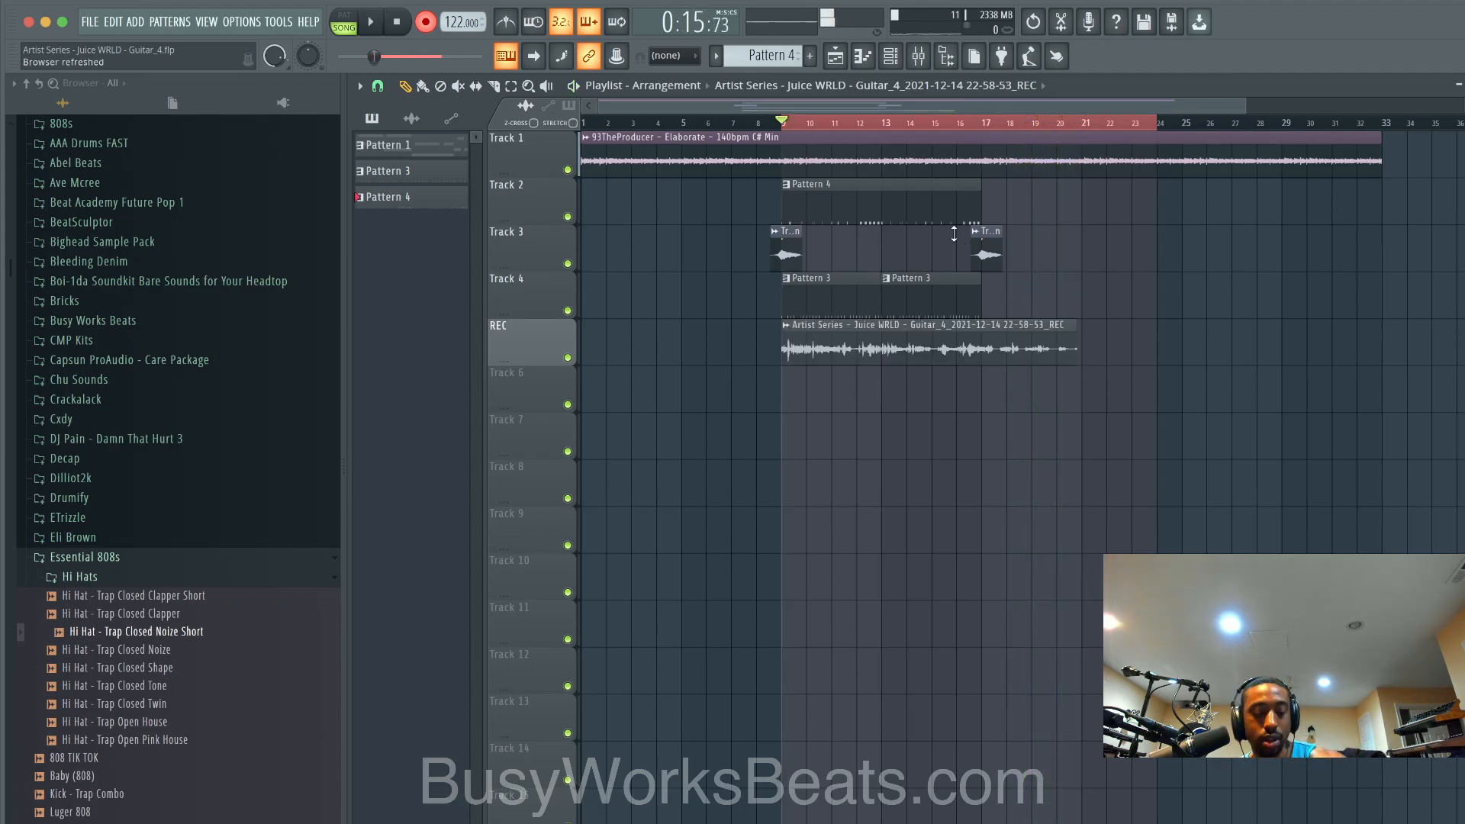
# Step: Unmute the Desk Mic mixer track, mute the REC track and close the mixer
pyautogui.click(918, 55)
pyautogui.click(841, 249)
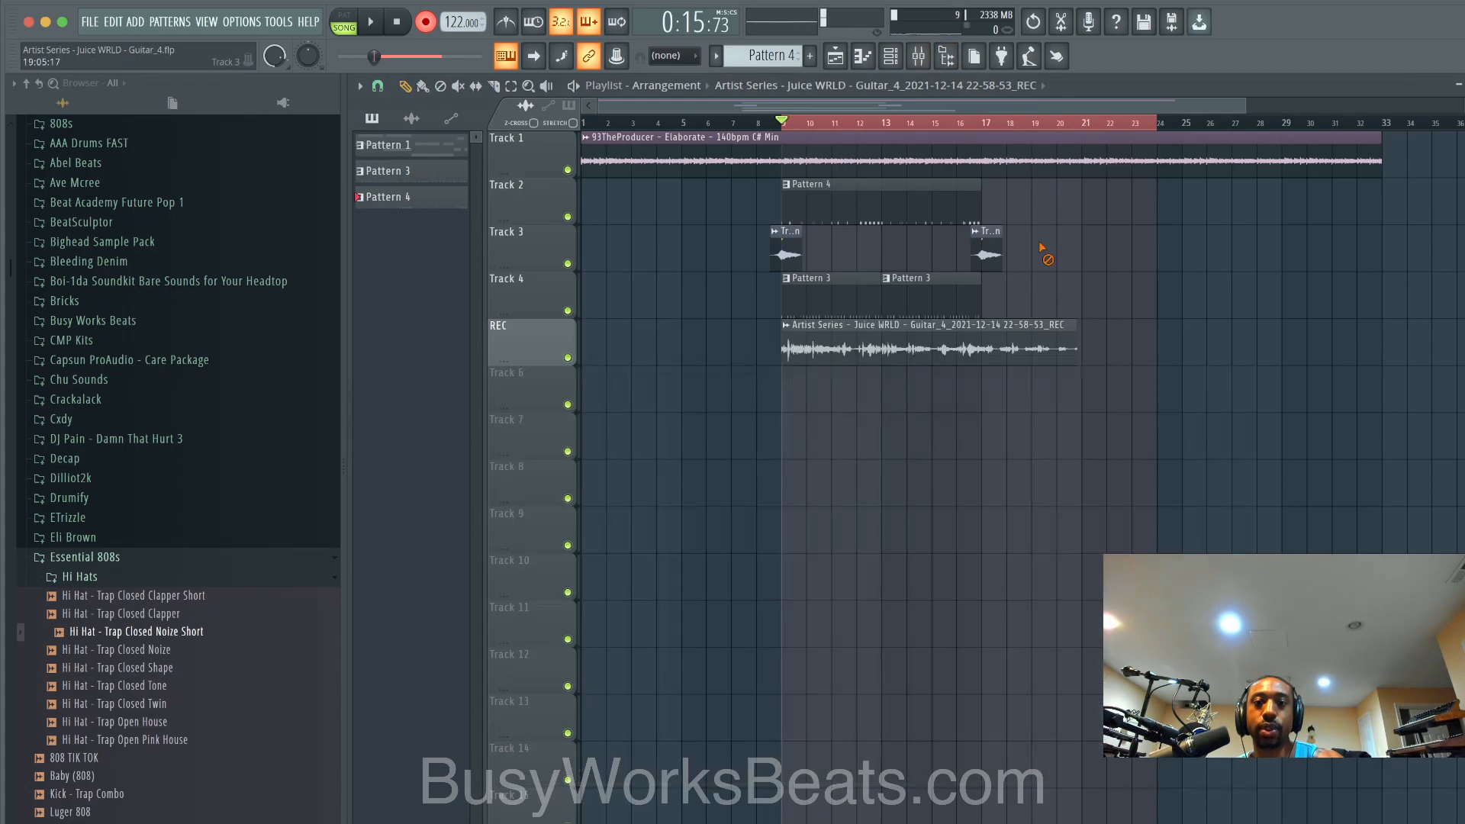
pyautogui.click(918, 56)
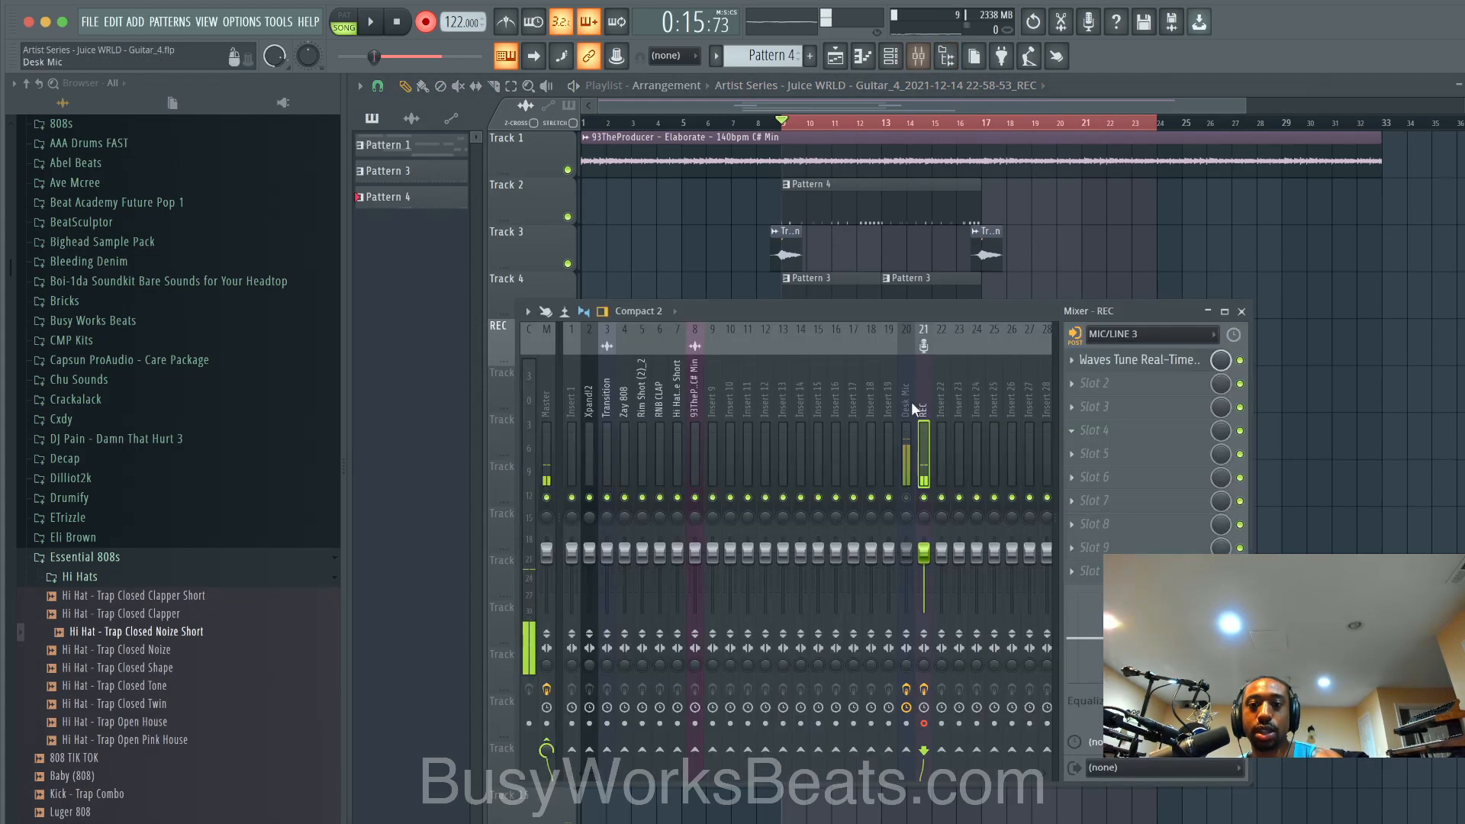
pyautogui.click(906, 497)
pyautogui.press('F9')
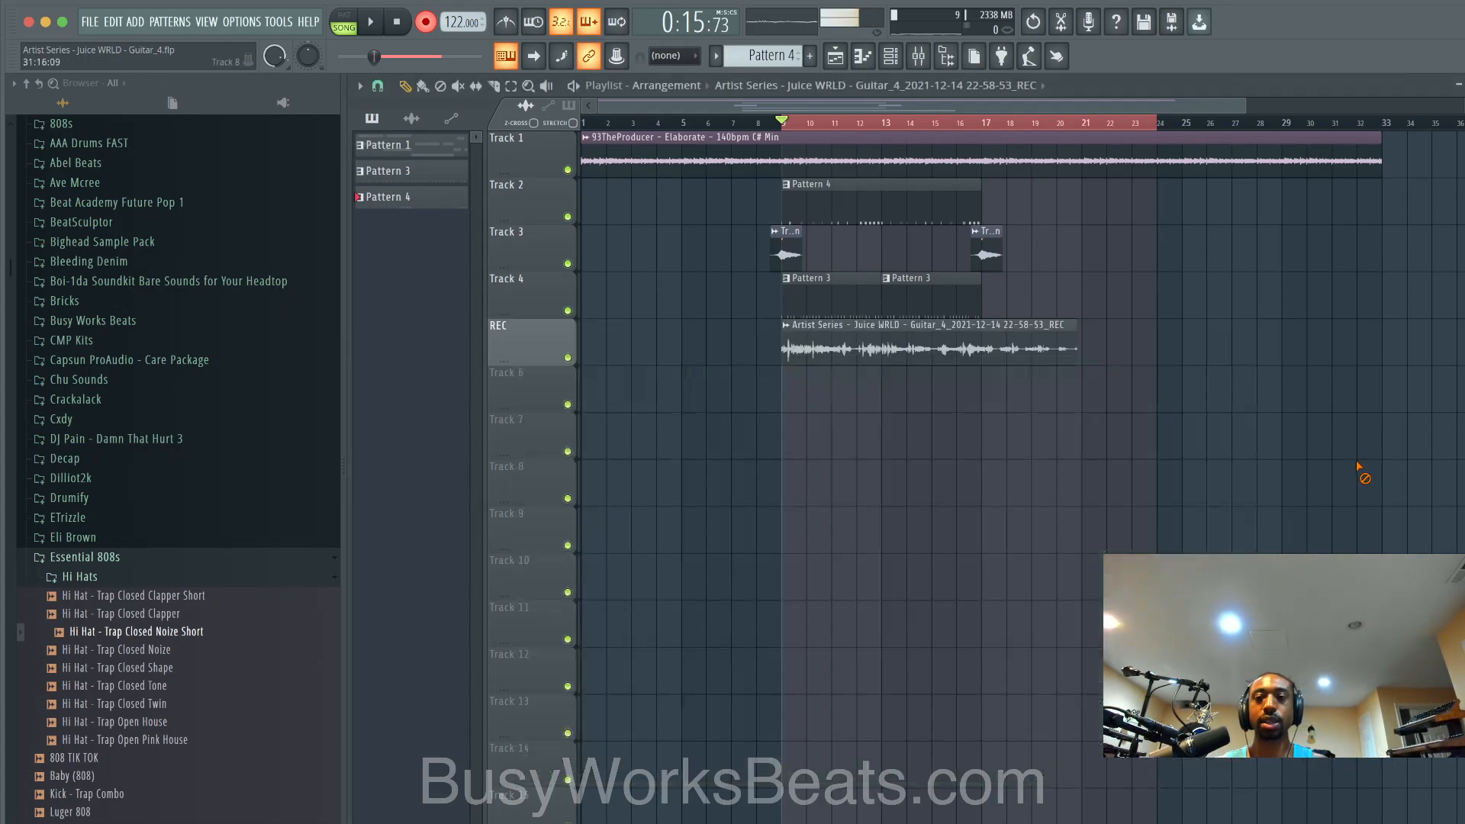
# Step: Start playback, route the second vocal recording's channel to mixer track 1 and stop playback
pyautogui.press('space')
pyautogui.press('F6')
pyautogui.click(556, 326)
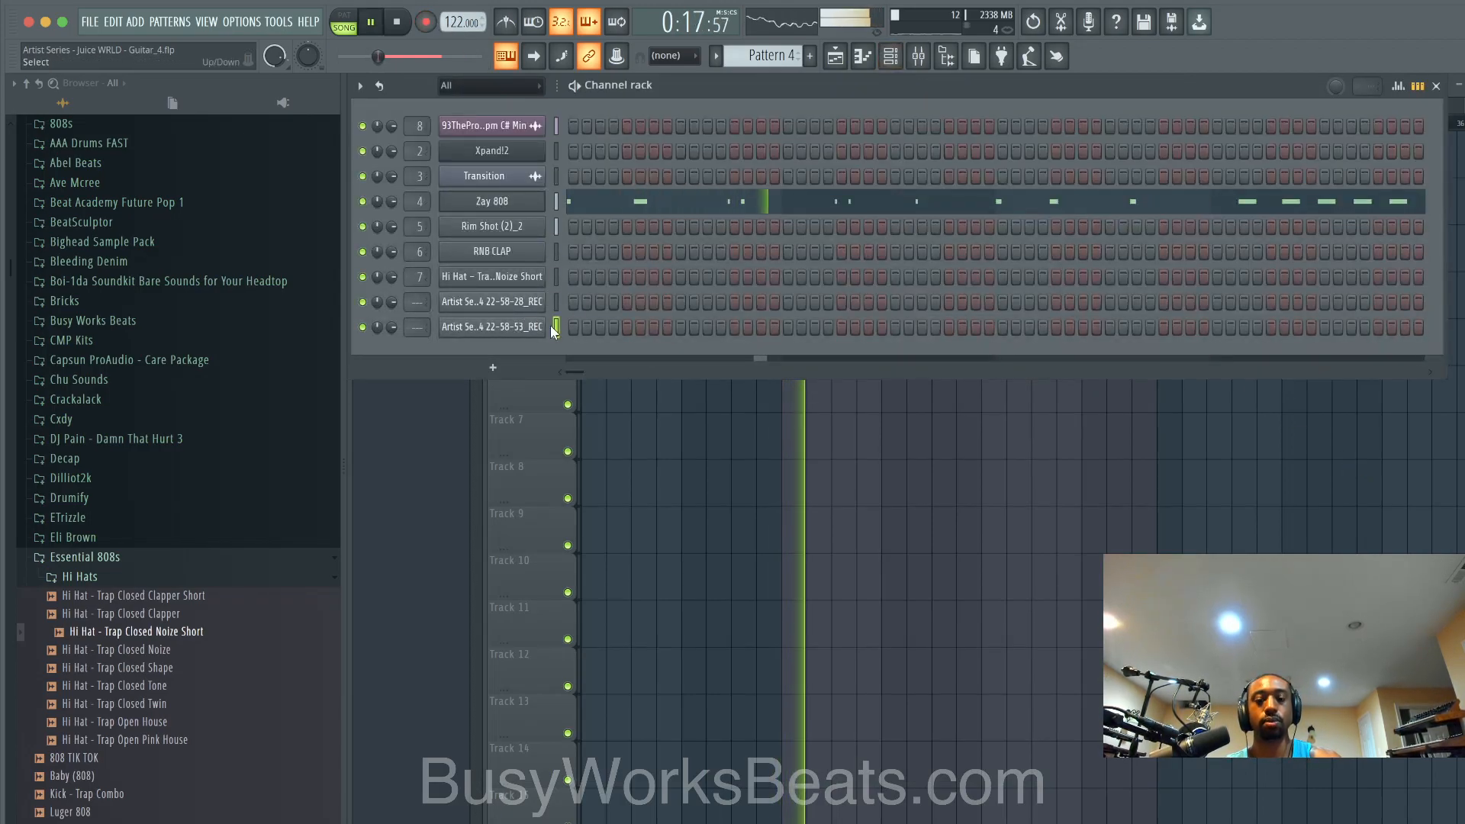
pyautogui.hotkey('ctrl', 'l')
pyautogui.press('space')
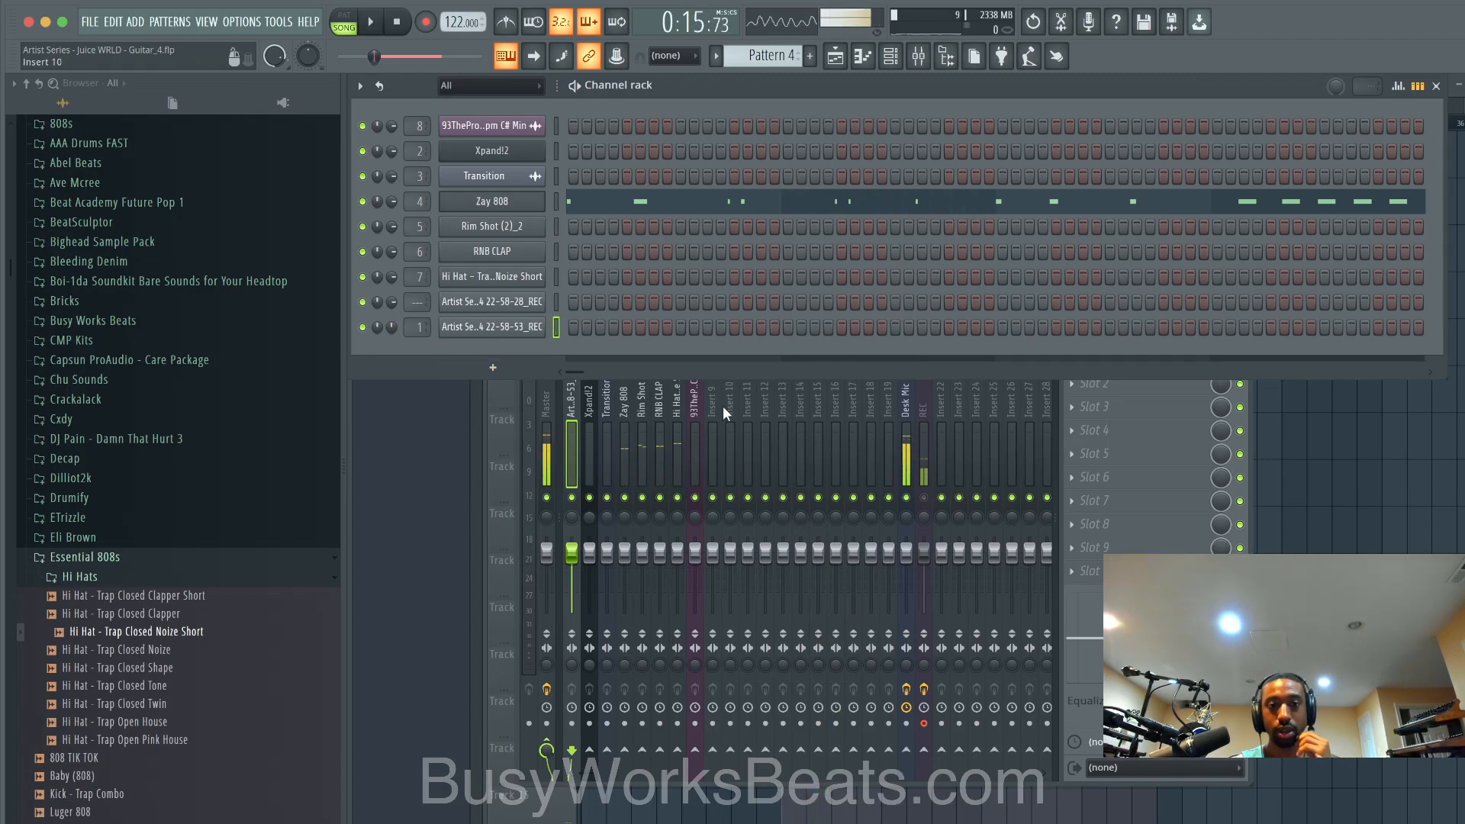
# Step: Restore the default name of mixer track 1 and play back the recorded vocal briefly
pyautogui.click(572, 414)
pyautogui.rightClick(573, 414)
pyautogui.click(588, 418)
pyautogui.press('Return')
pyautogui.press('space')
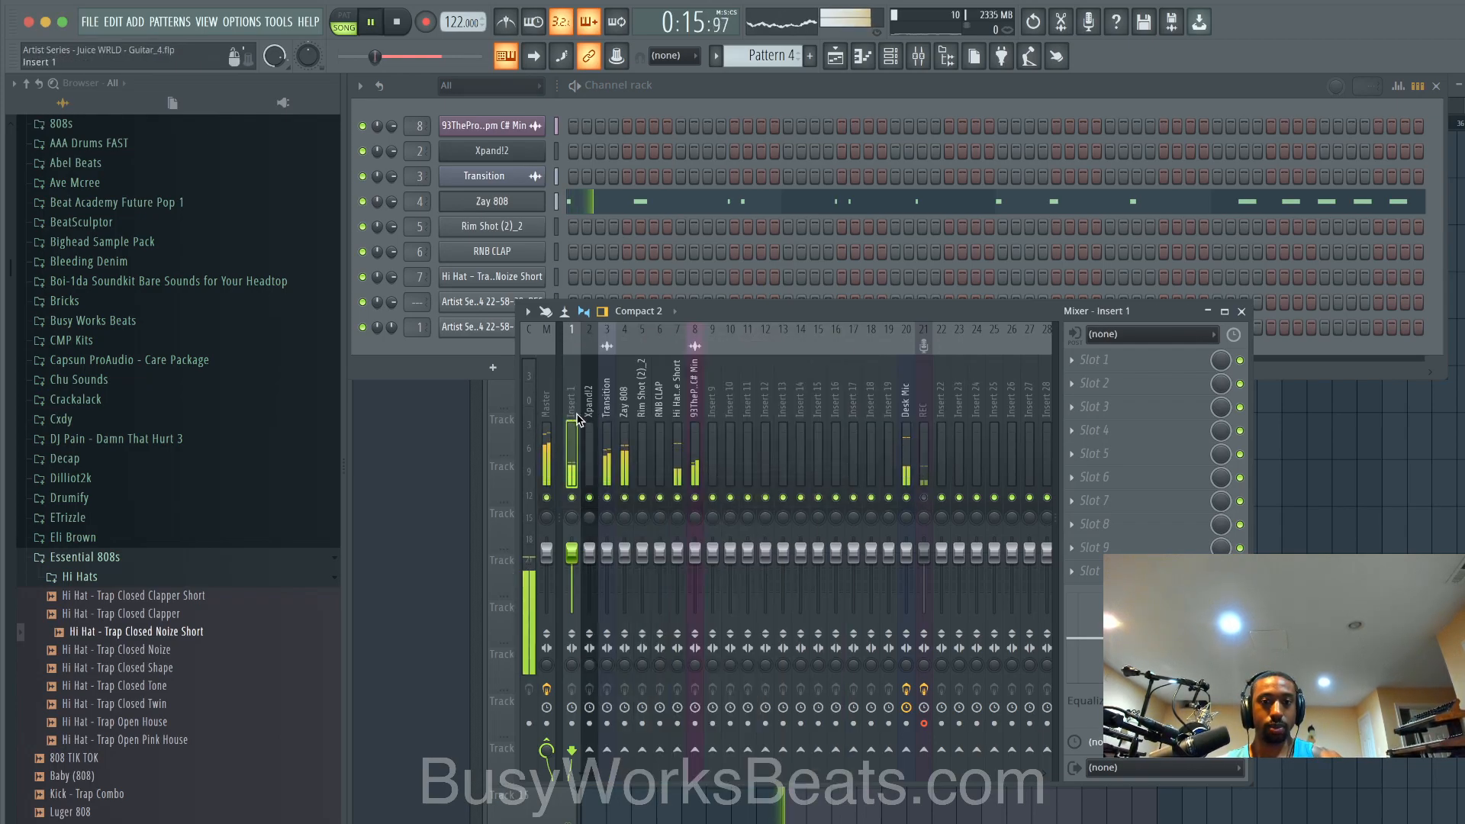
pyautogui.press('space')
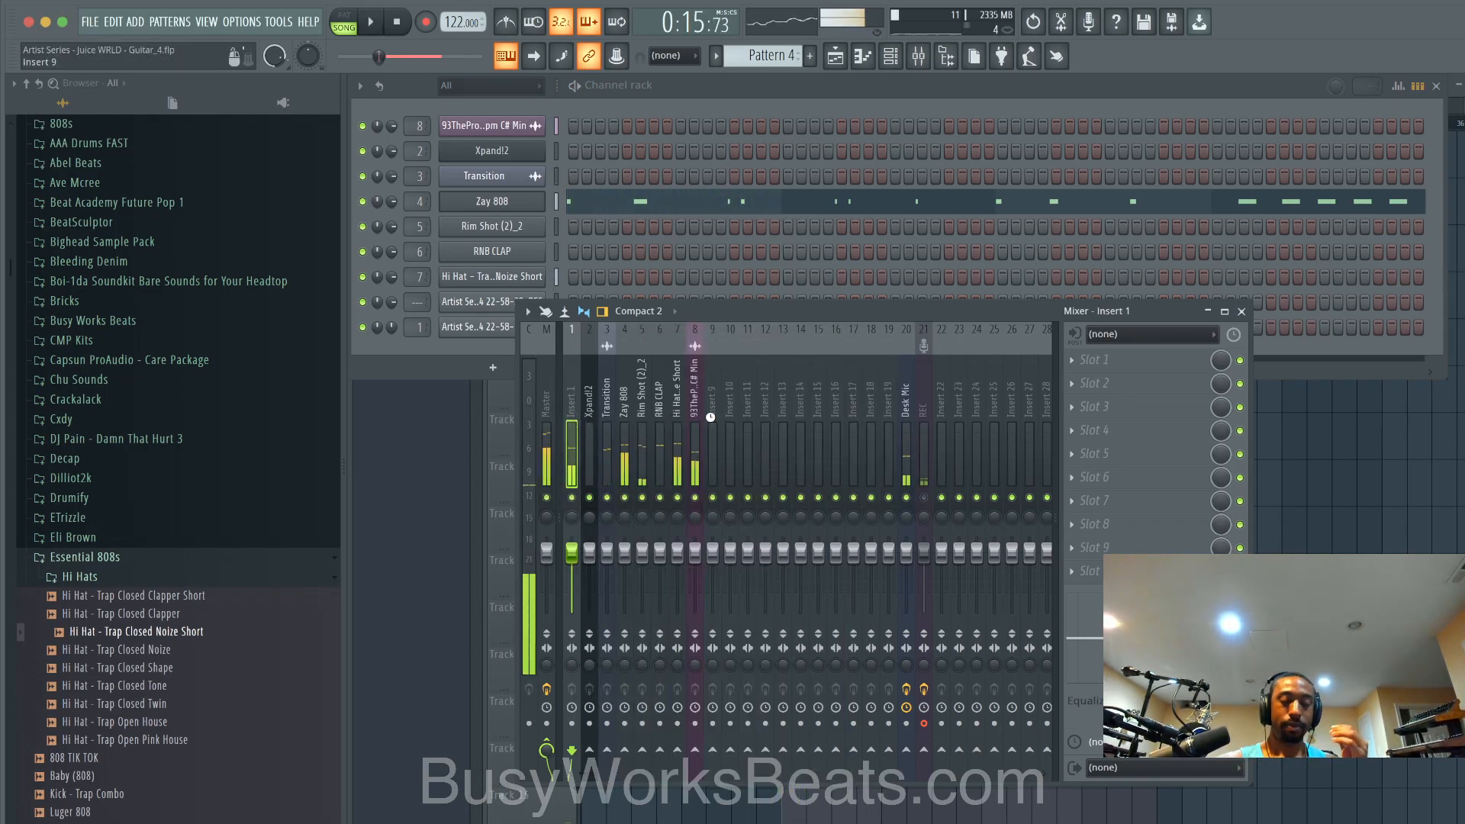
# Step: Try raising the 93TheProducer loop's mixer track to 125% during playback, and reset its volume to the default
pyautogui.click(711, 420)
pyautogui.press('space')
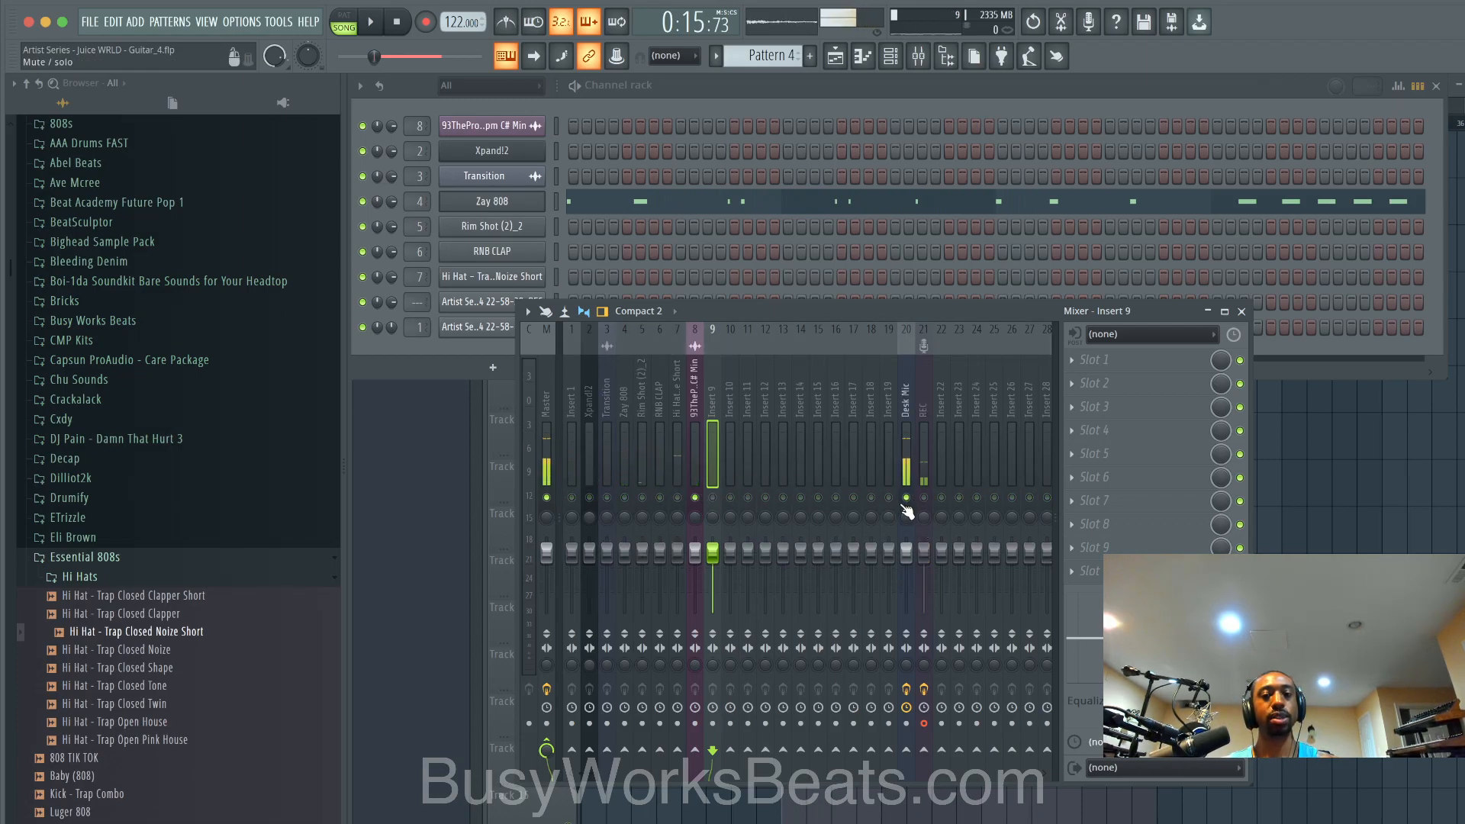
pyautogui.press('space')
pyautogui.click(696, 454)
pyautogui.moveTo(695, 549); pyautogui.dragTo(695, 537)
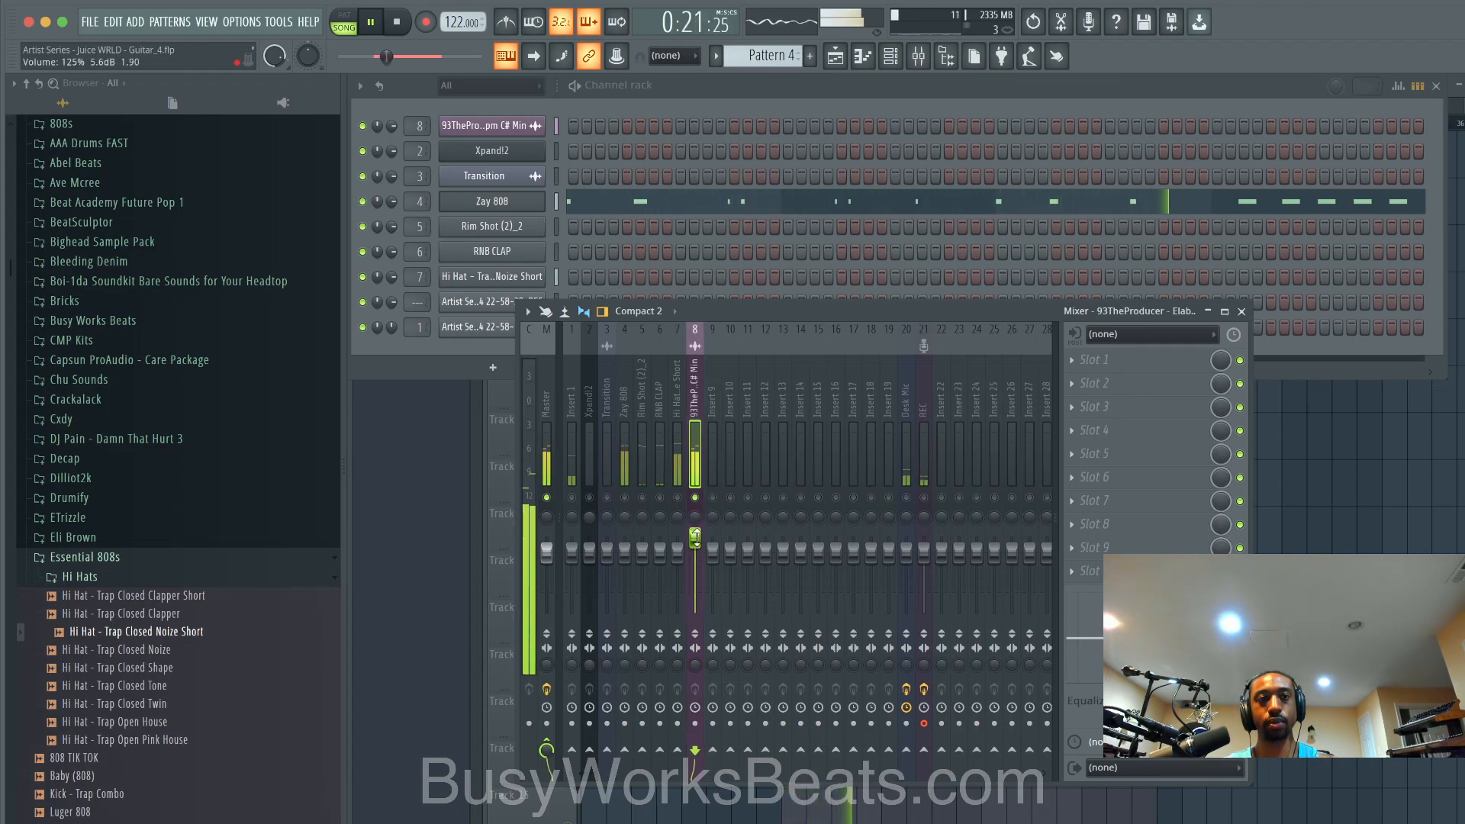
pyautogui.rightClick(695, 536)
pyautogui.click(705, 547)
pyautogui.press('space')
# Step: Lower the volume of the REC mixer track to 0%
pyautogui.click(923, 497)
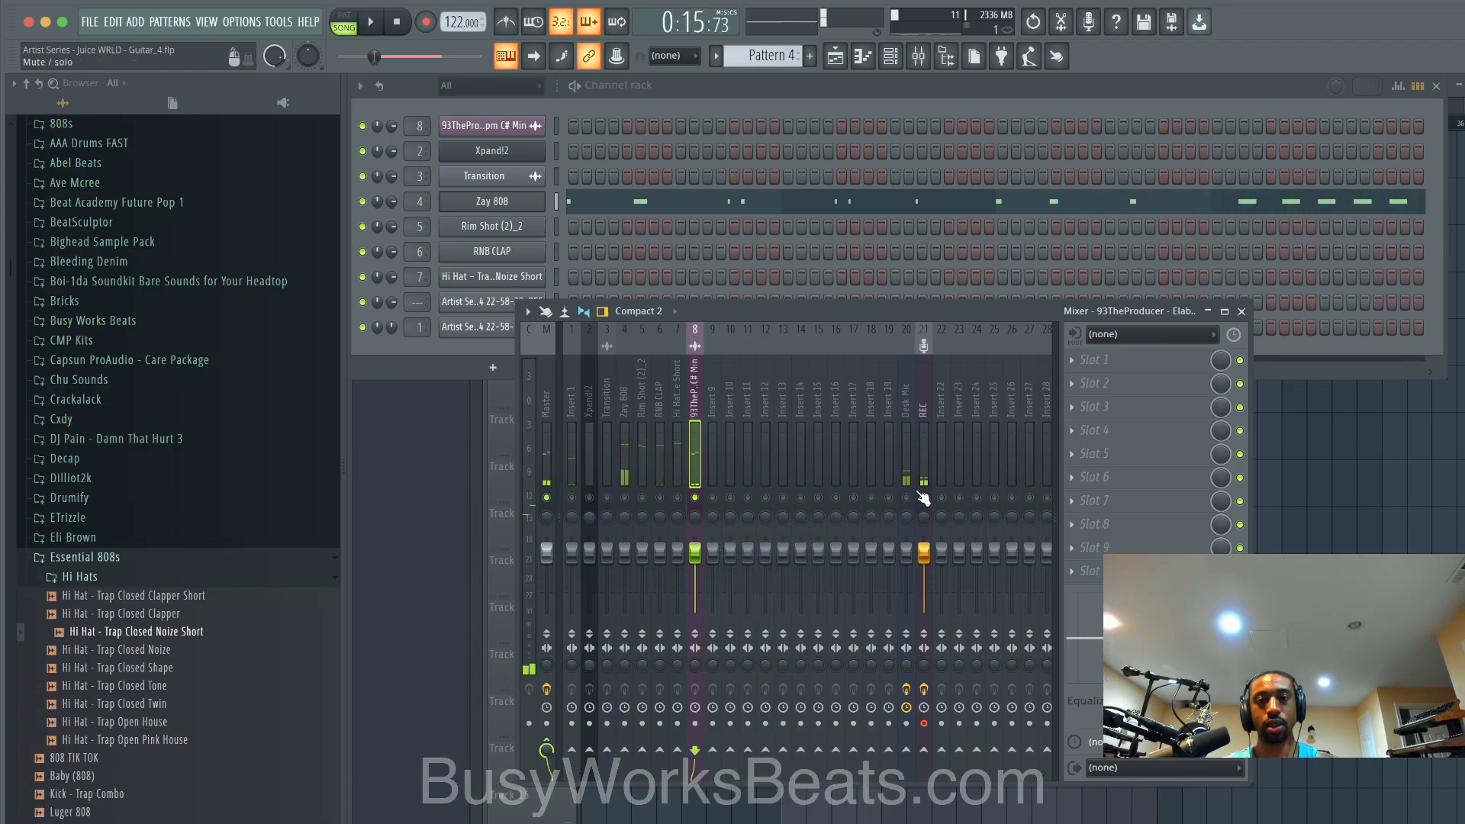
pyautogui.moveTo(927, 551); pyautogui.dragTo(926, 615)
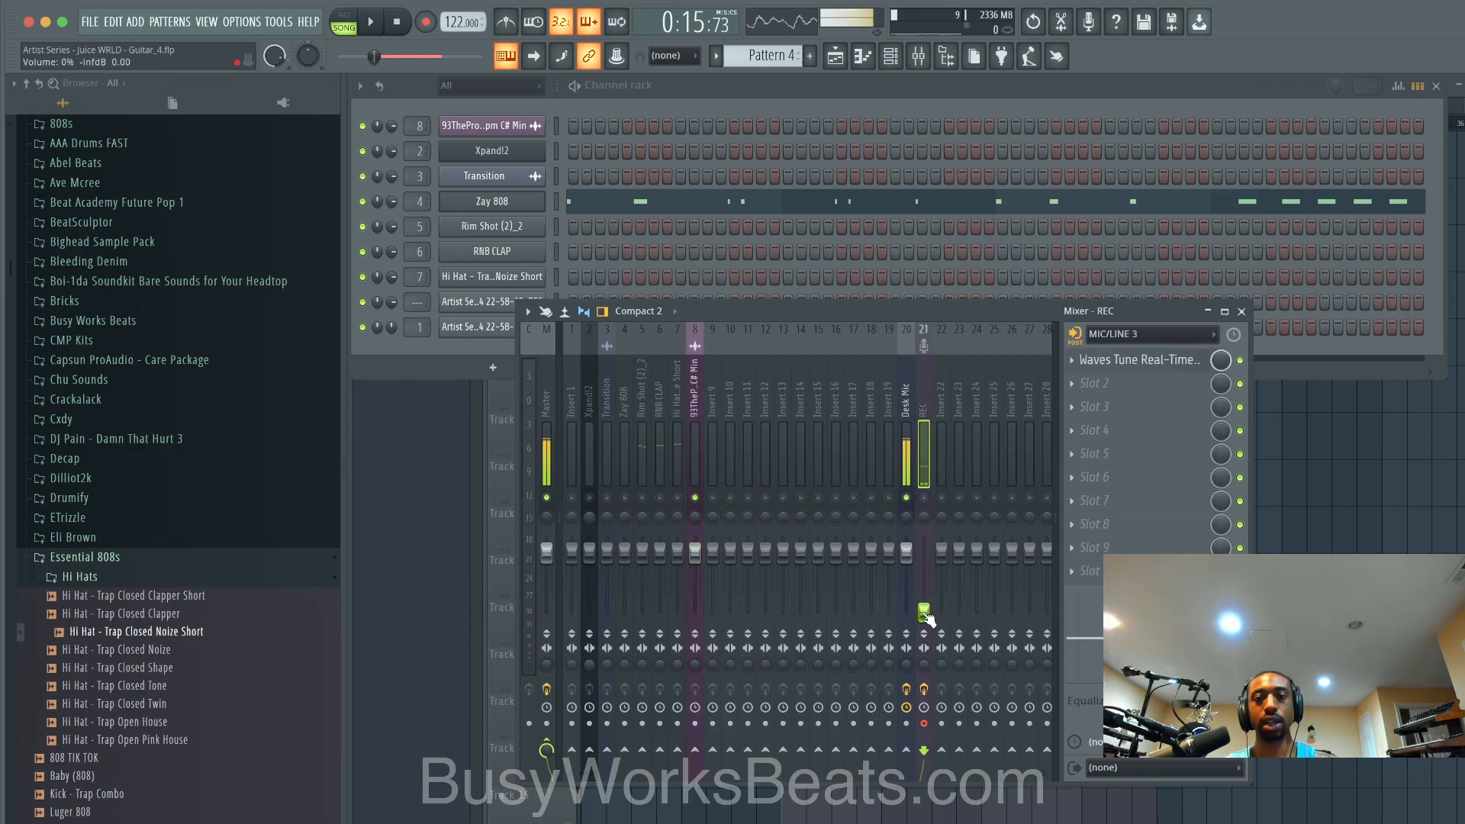
# Step: Rename mixer track 10 to REVERB and load ValhallaVintageVerb in its first effect slot
pyautogui.click(732, 400)
pyautogui.rightClick(731, 400)
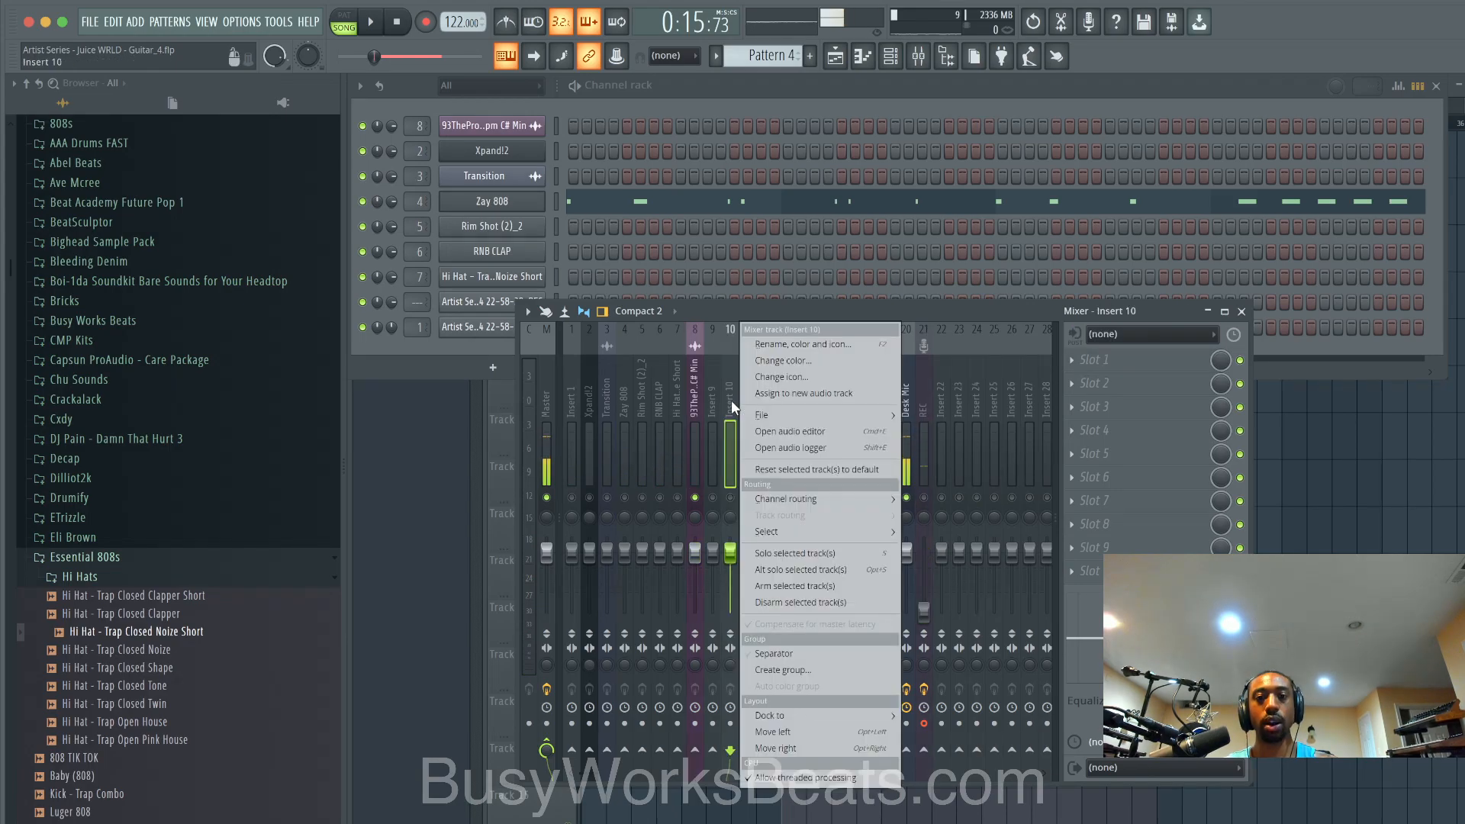
pyautogui.click(781, 343)
pyautogui.write('REVERB')
pyautogui.press('Return')
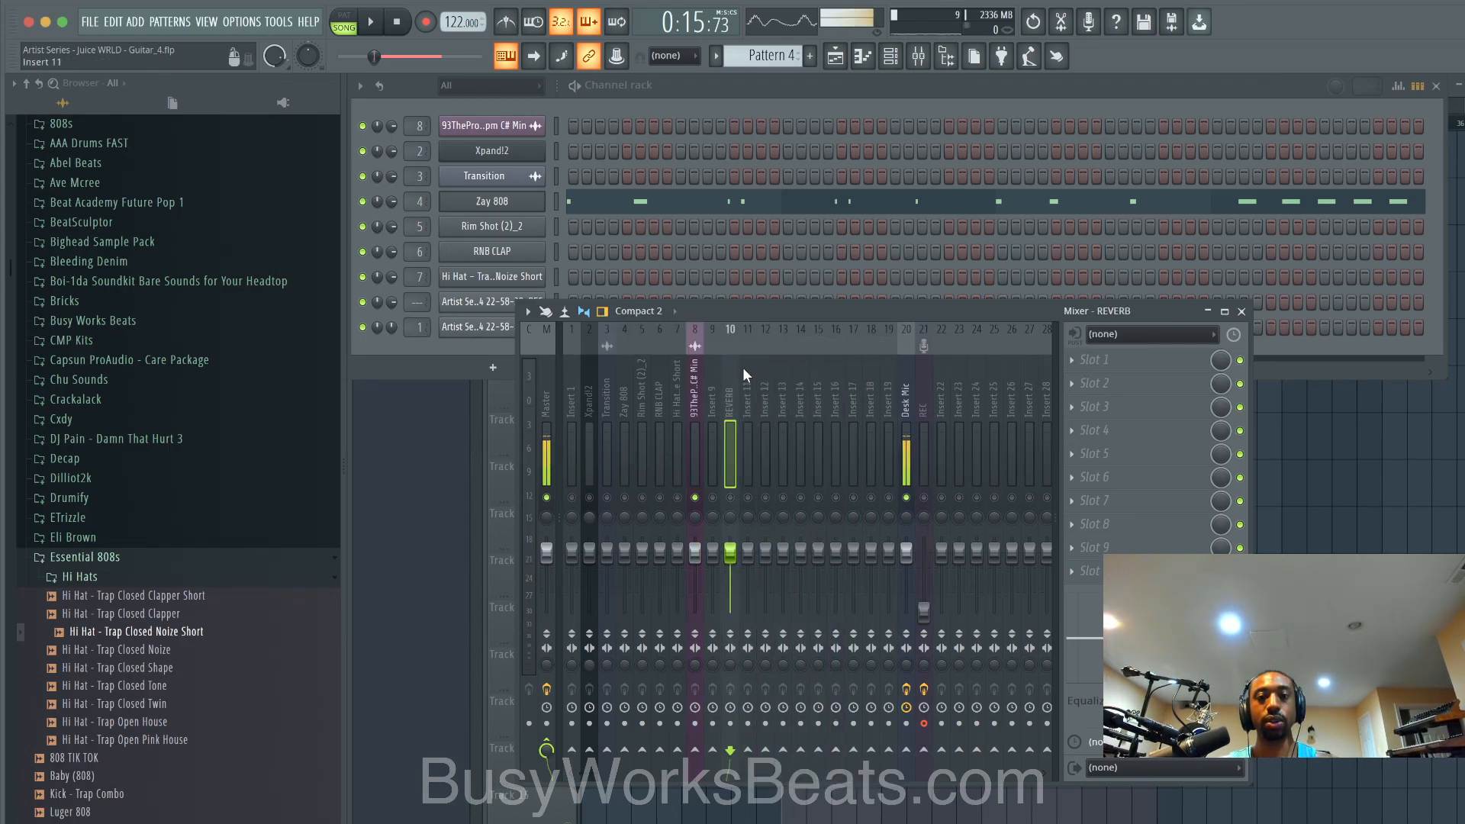
pyautogui.click(1106, 391)
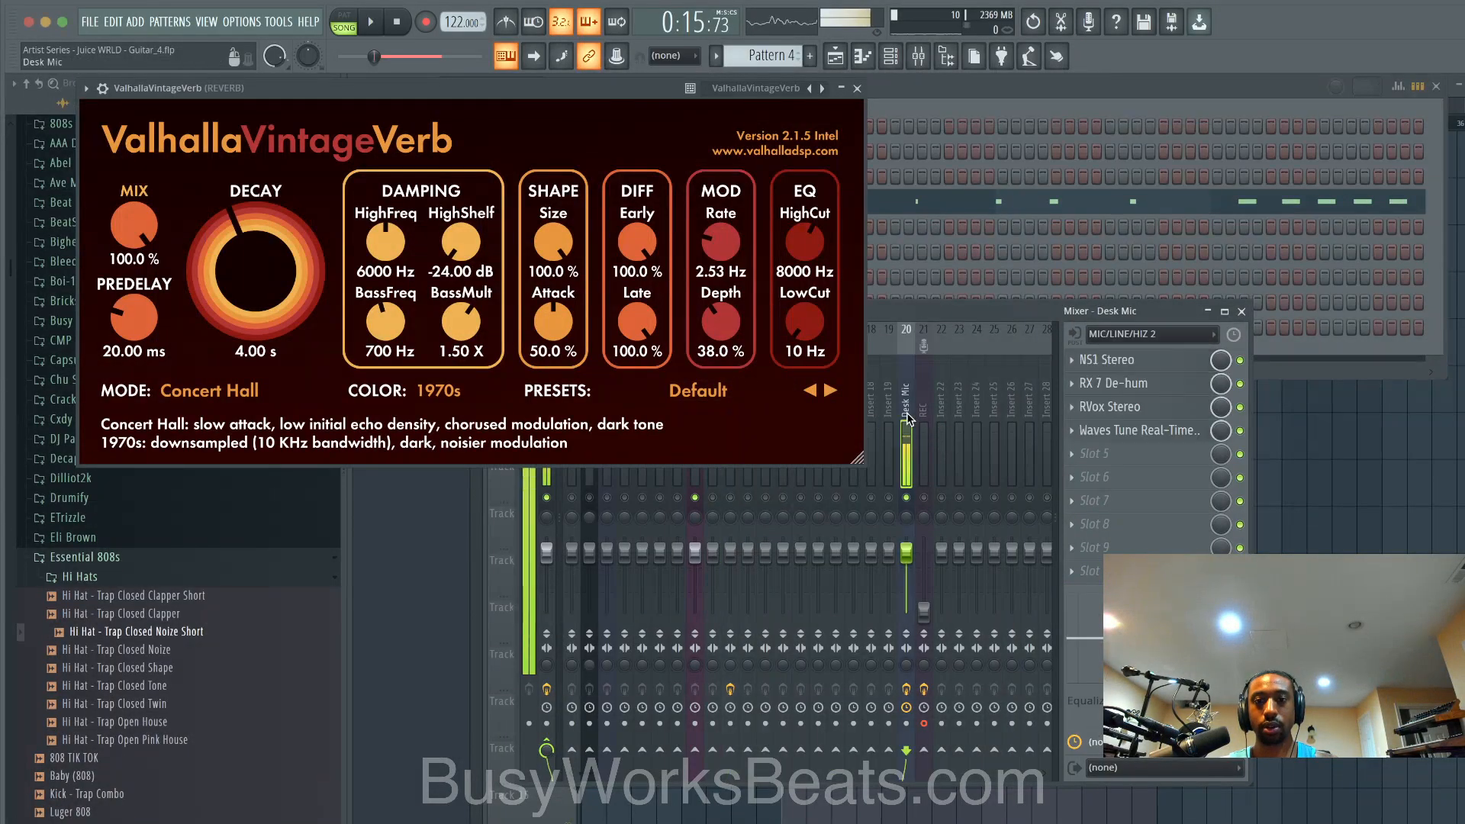
# Step: Bypass Waves Tune Real-Time on the Desk Mic track and set the LowCut of ValhallaVintageVerb on the REVERB track to 300 Hz
pyautogui.click(1240, 431)
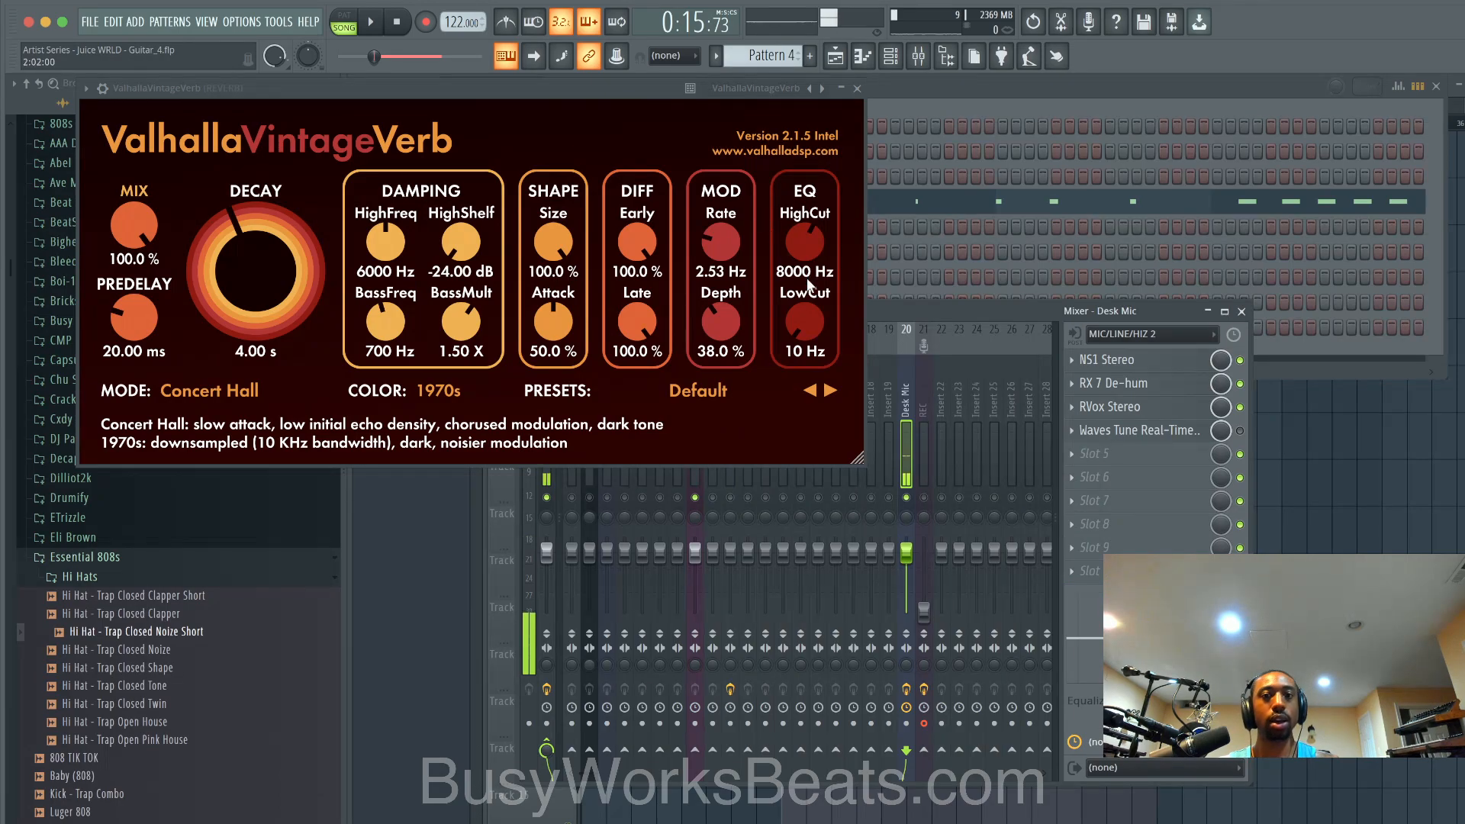
pyautogui.scroll(5, 806, 278)
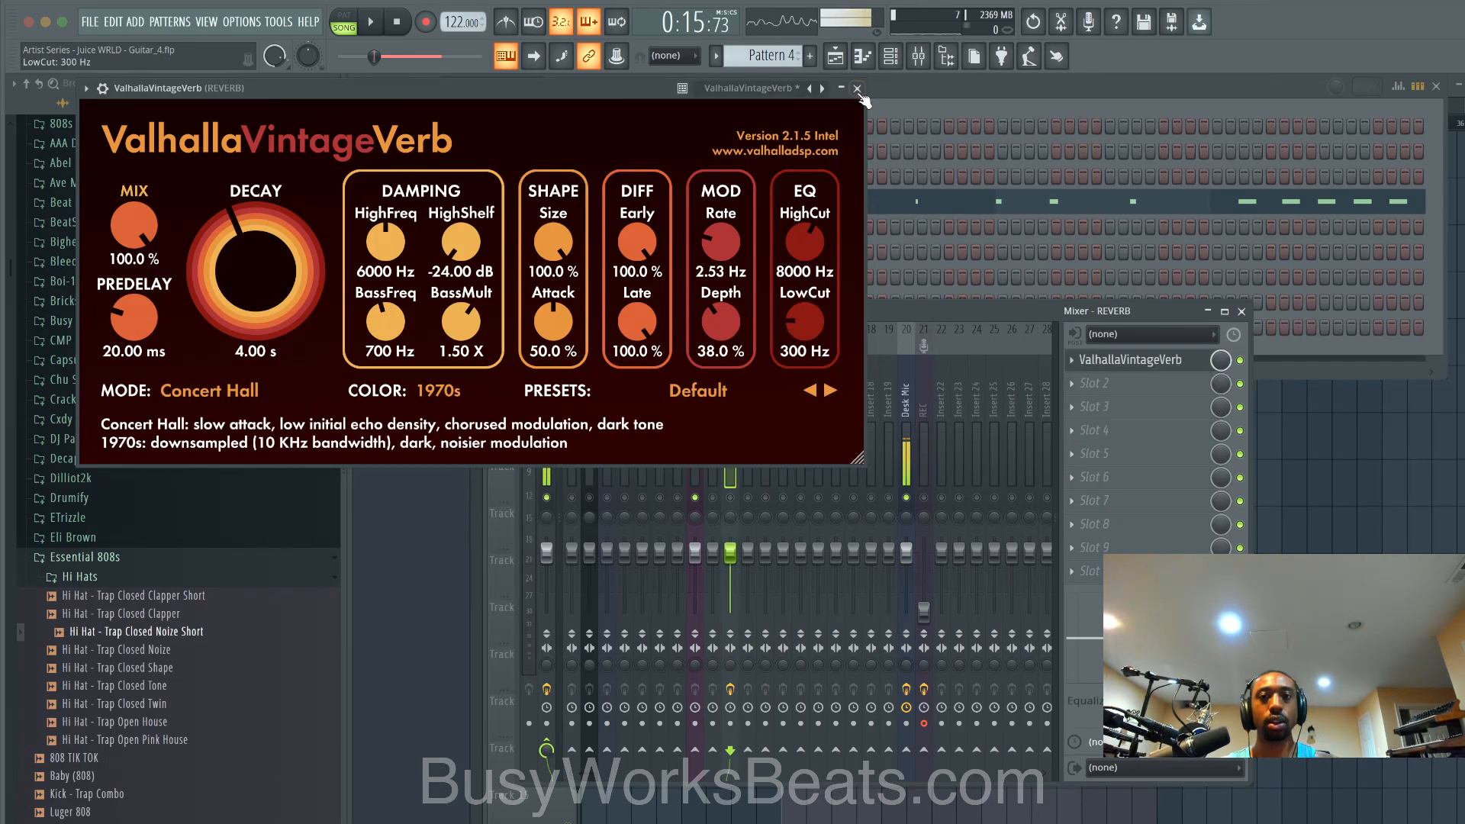
pyautogui.click(857, 89)
# Step: During playback, send the 93TheProducer loop track to REVERB at 70% and also send the Insert 1 vocal track to REVERB
pyautogui.press('space')
pyautogui.press('space')
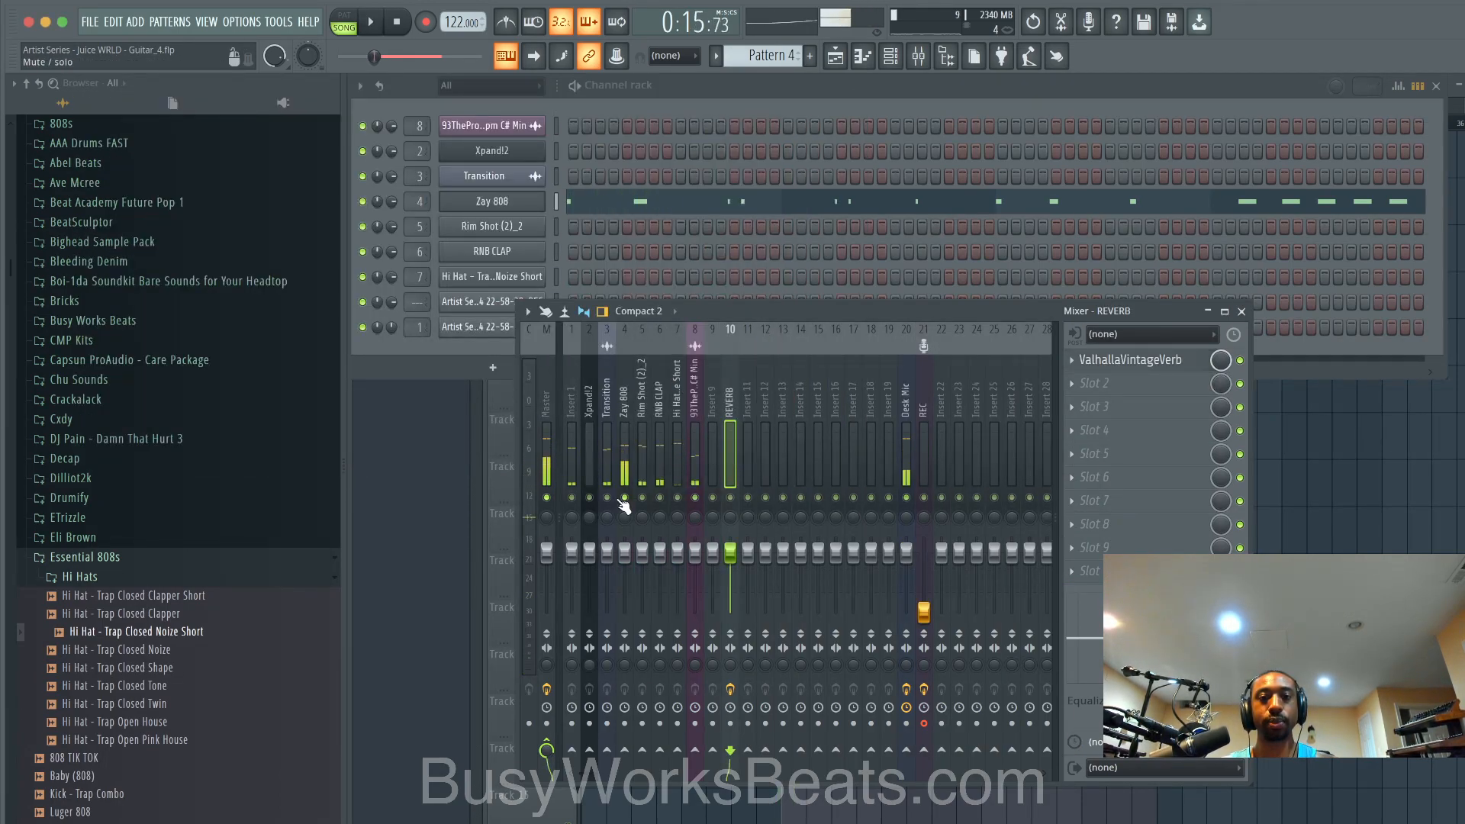
pyautogui.click(609, 456)
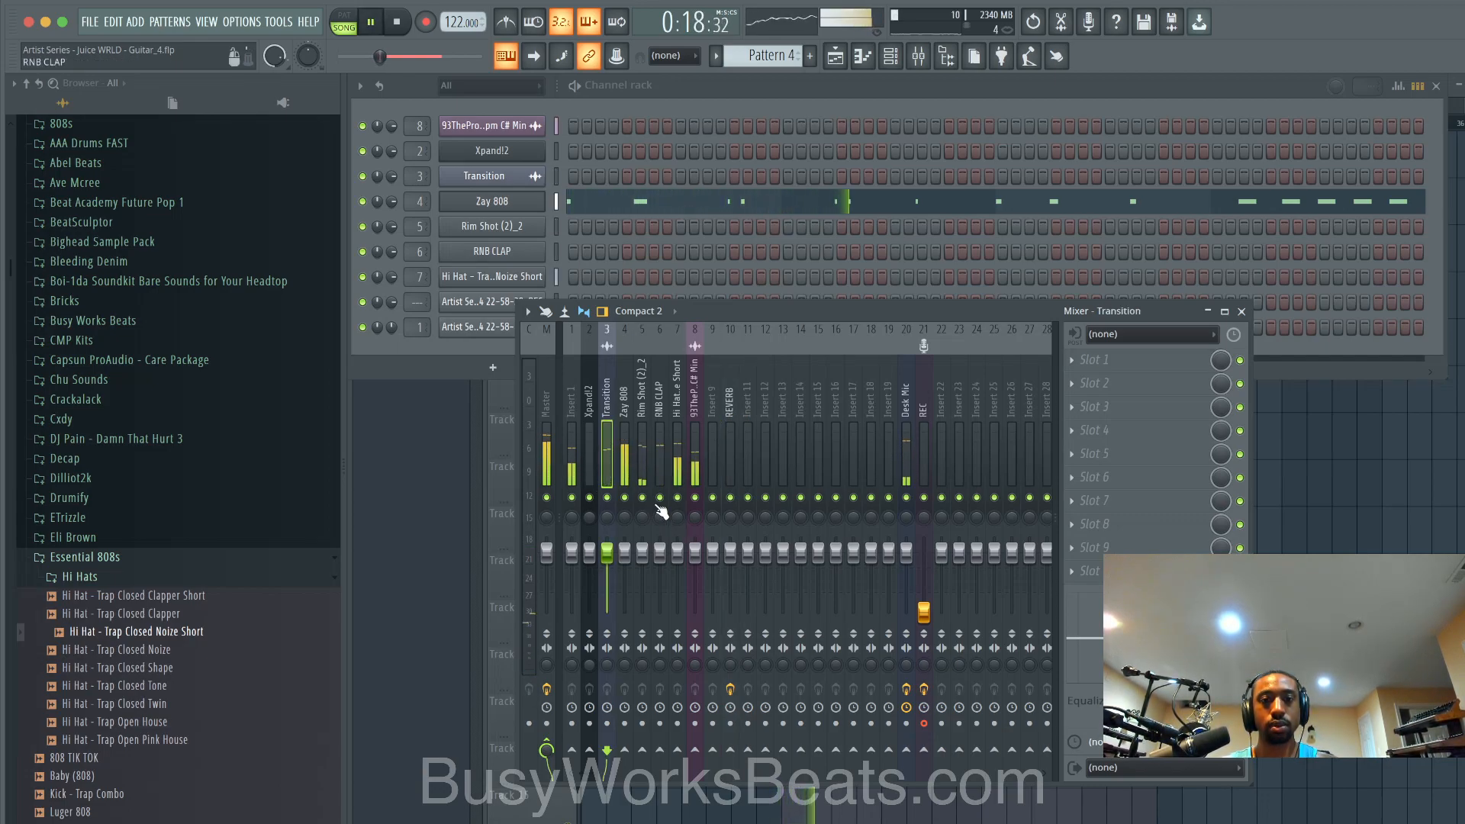
pyautogui.click(690, 450)
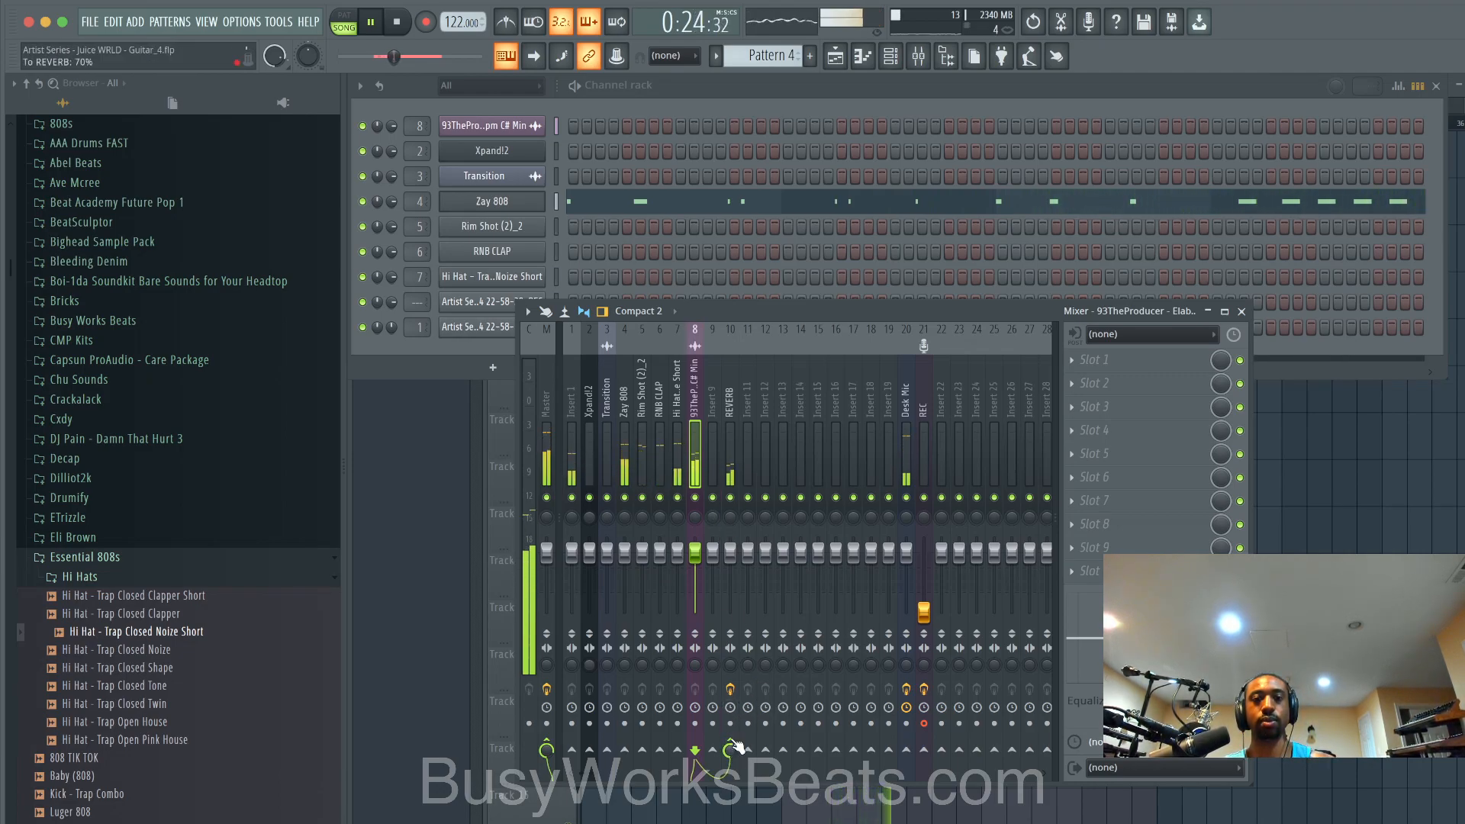
pyautogui.click(577, 421)
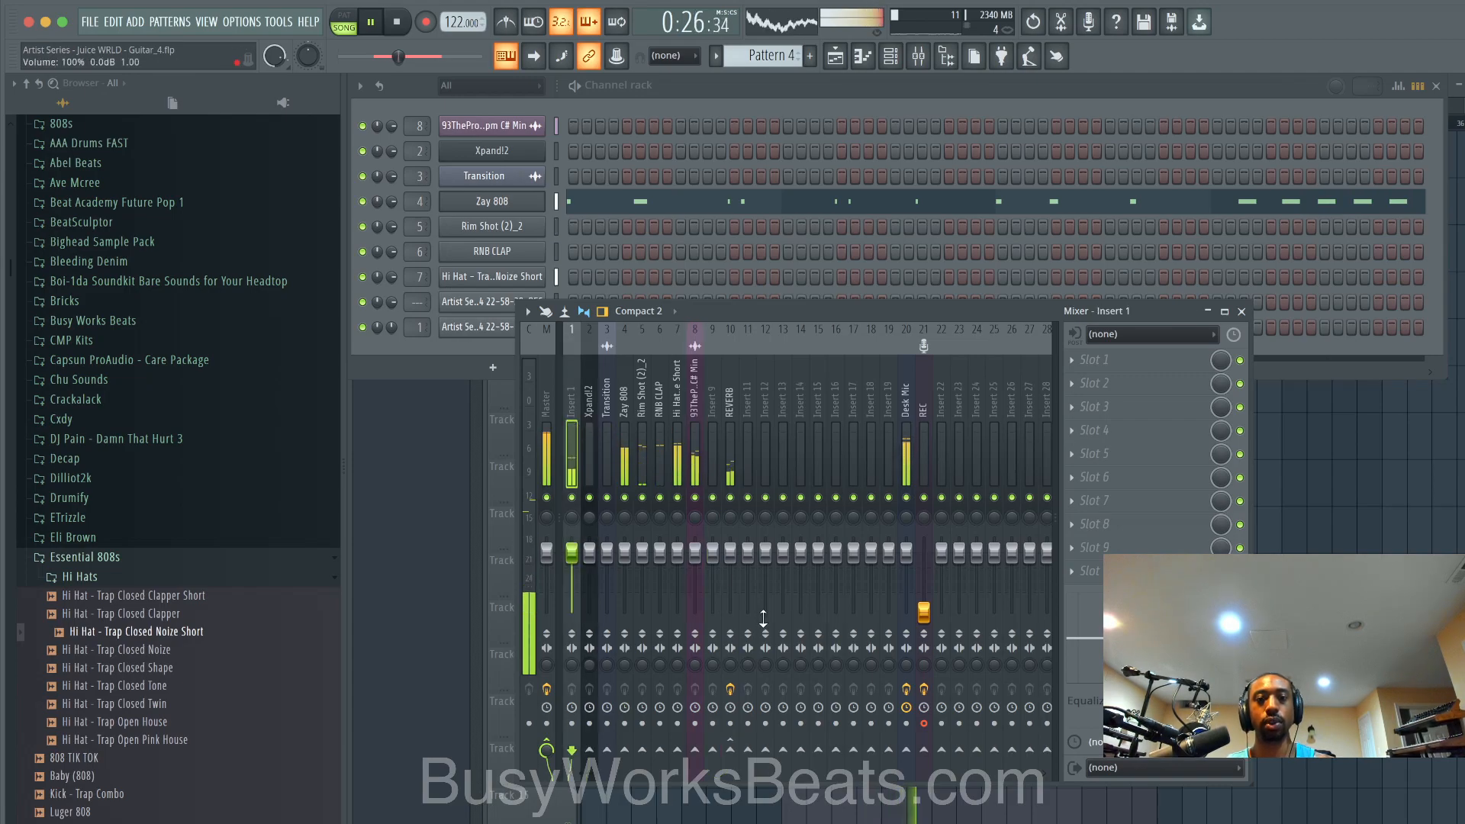
pyautogui.click(730, 744)
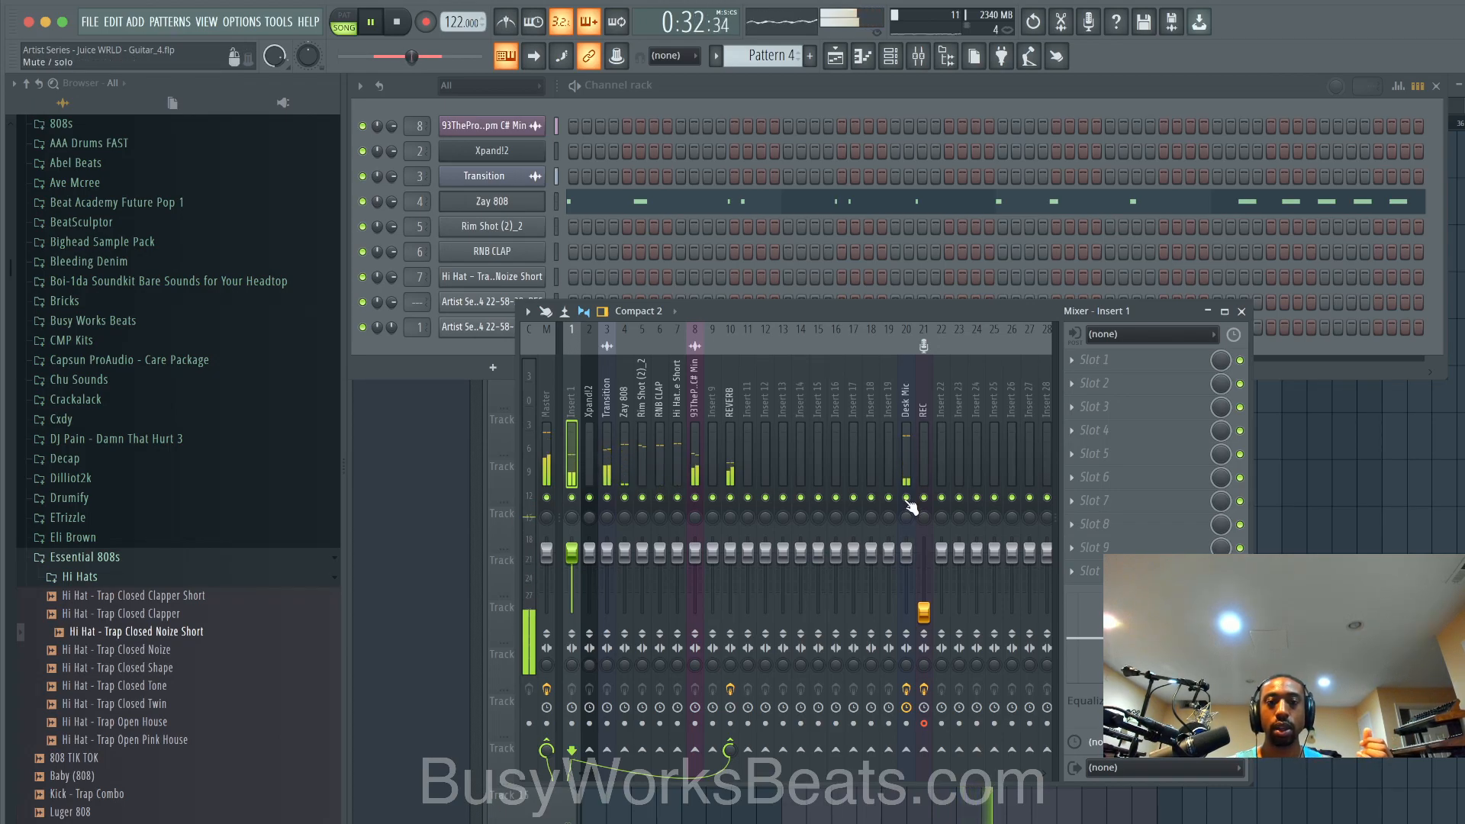
# Step: Slice the vocal clip on the REC playlist track late in bar 18 and delete the tail after the cut
pyautogui.press('F5')
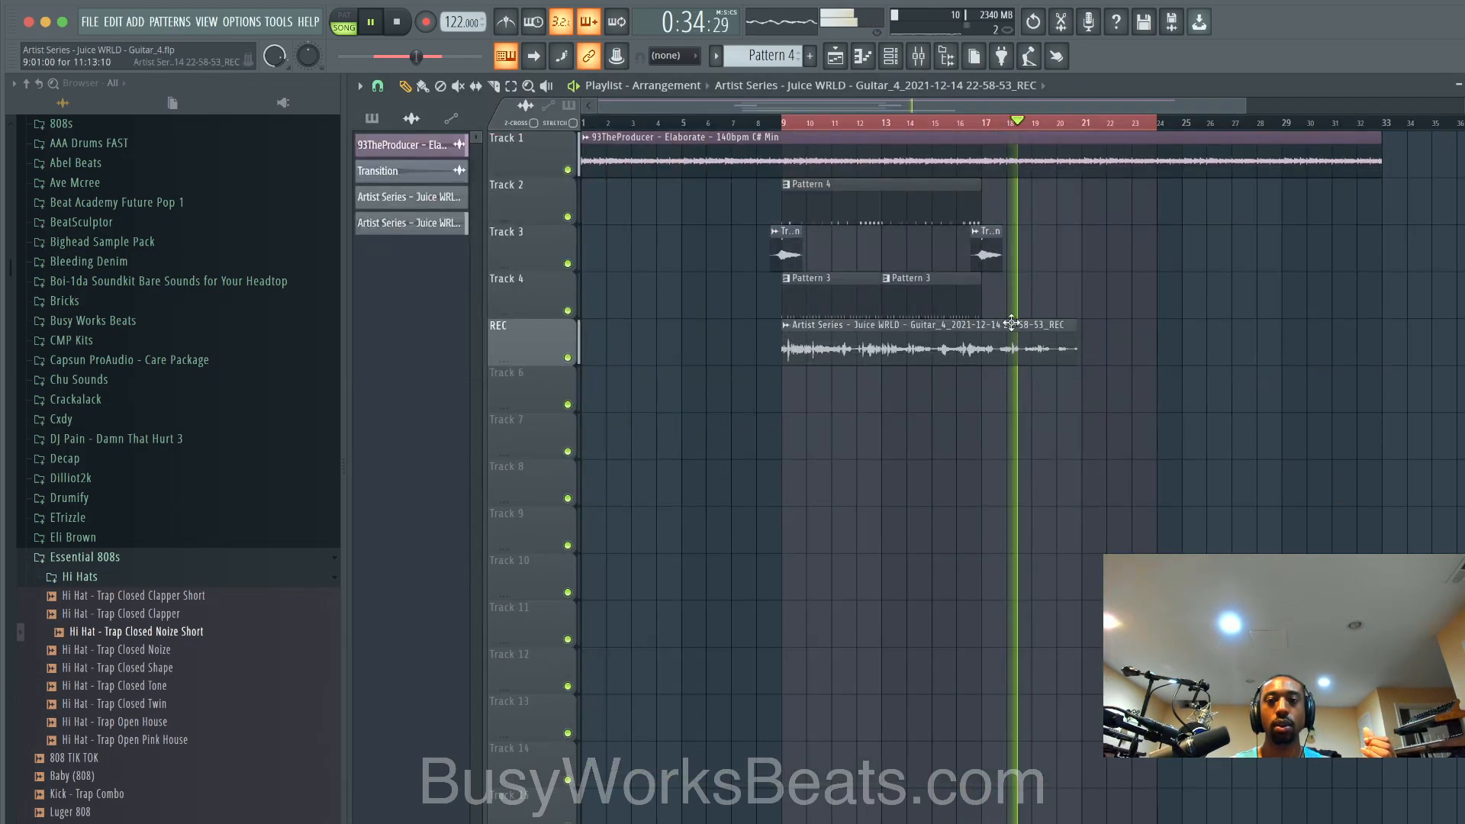
pyautogui.click(494, 85)
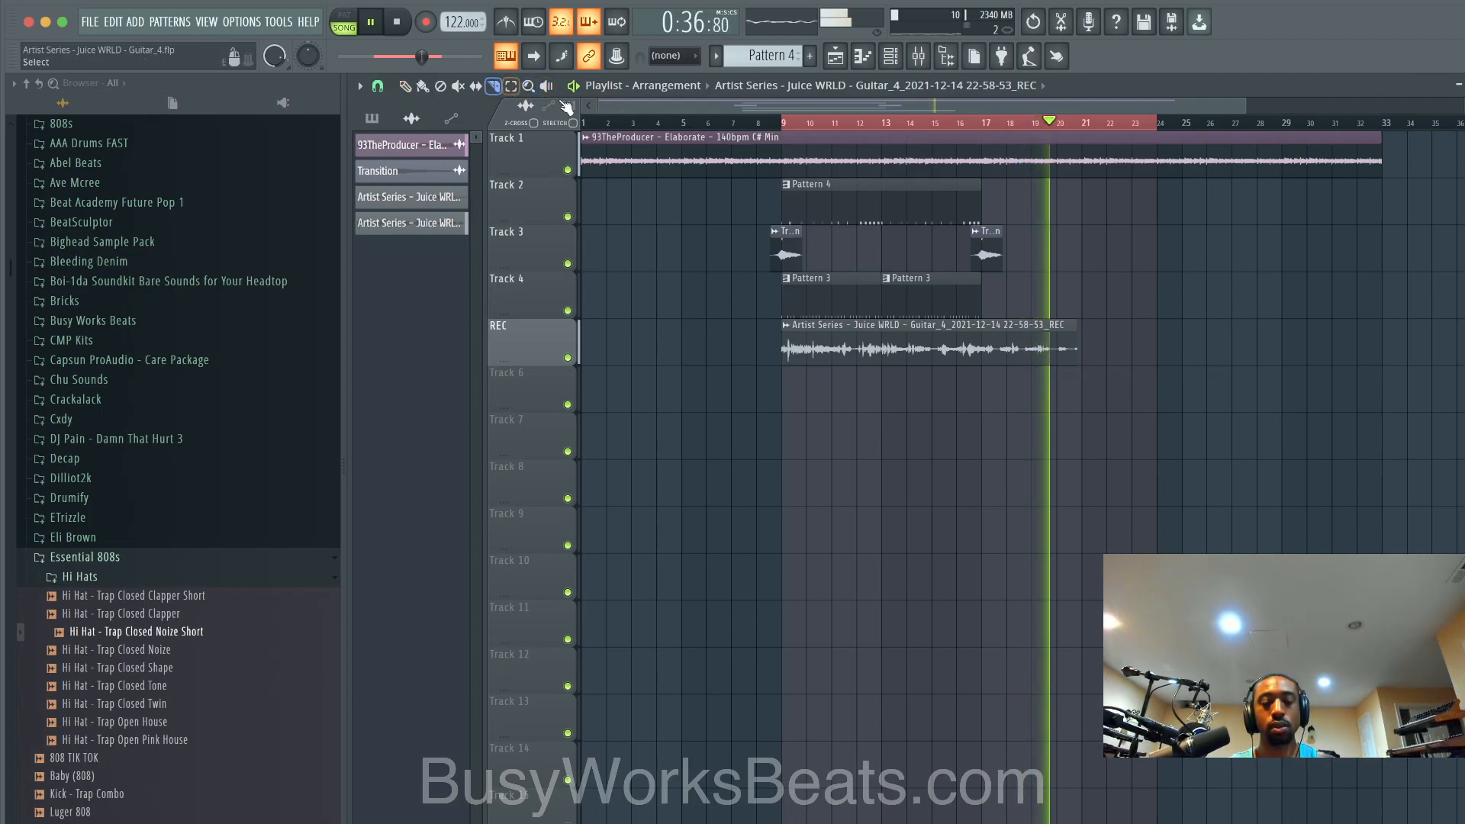
pyautogui.click(1030, 326)
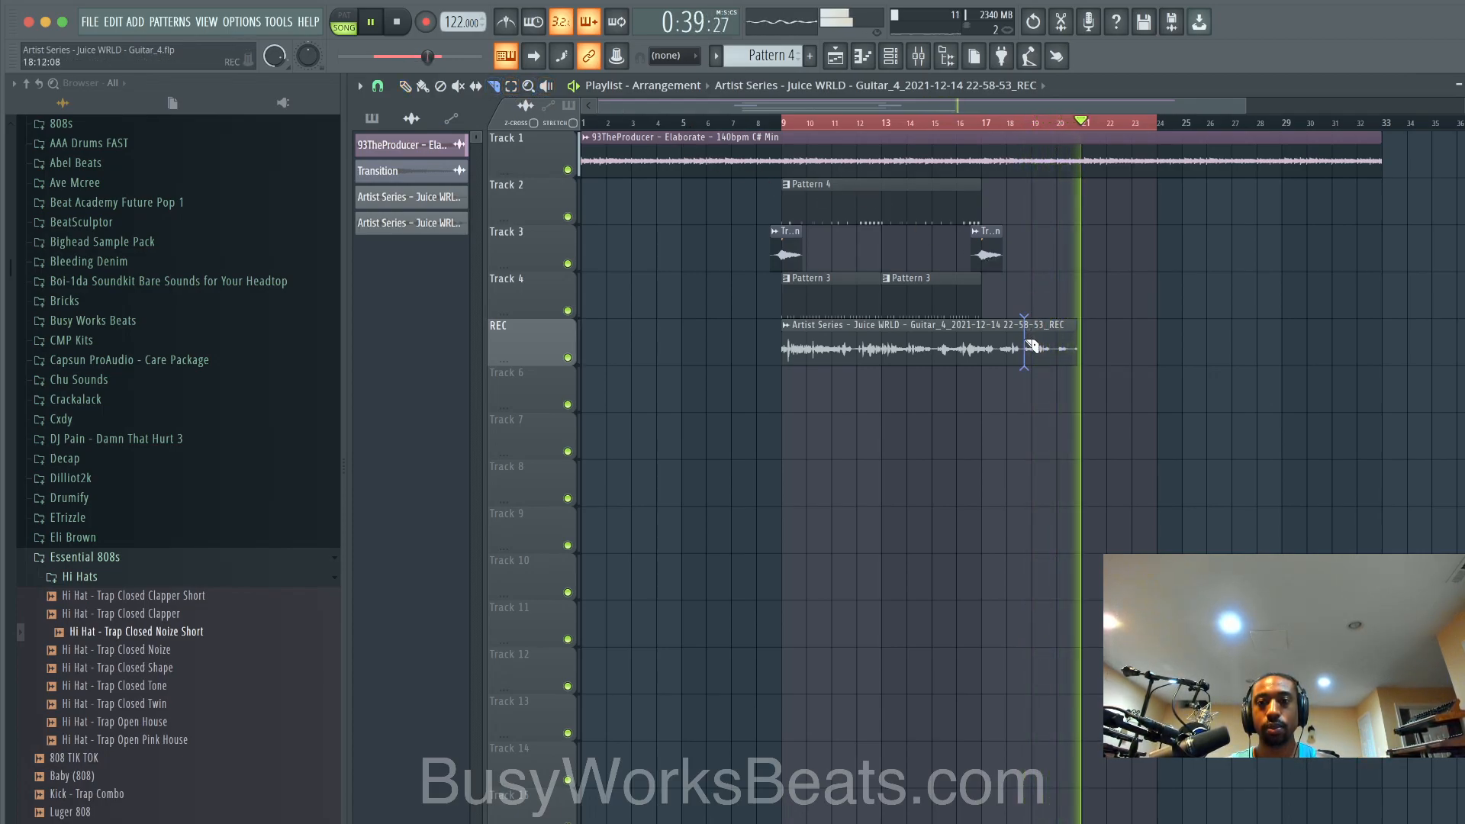
pyautogui.click(423, 88)
pyautogui.rightClick(1047, 344)
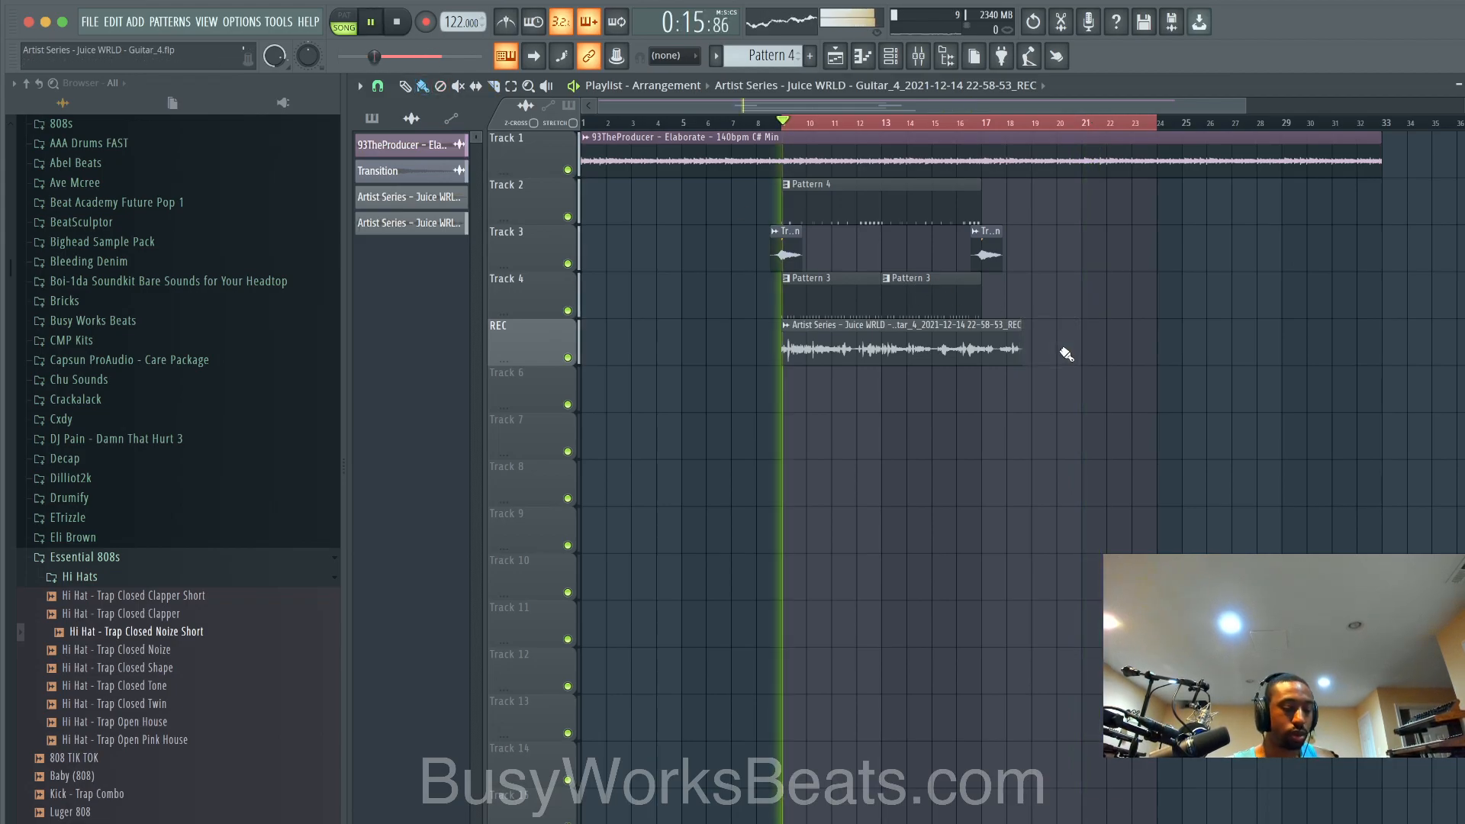
# Step: Stop playback and delete the channel of the first vocal recording, 22-58-28_REC, from the channel rack
pyautogui.click(891, 56)
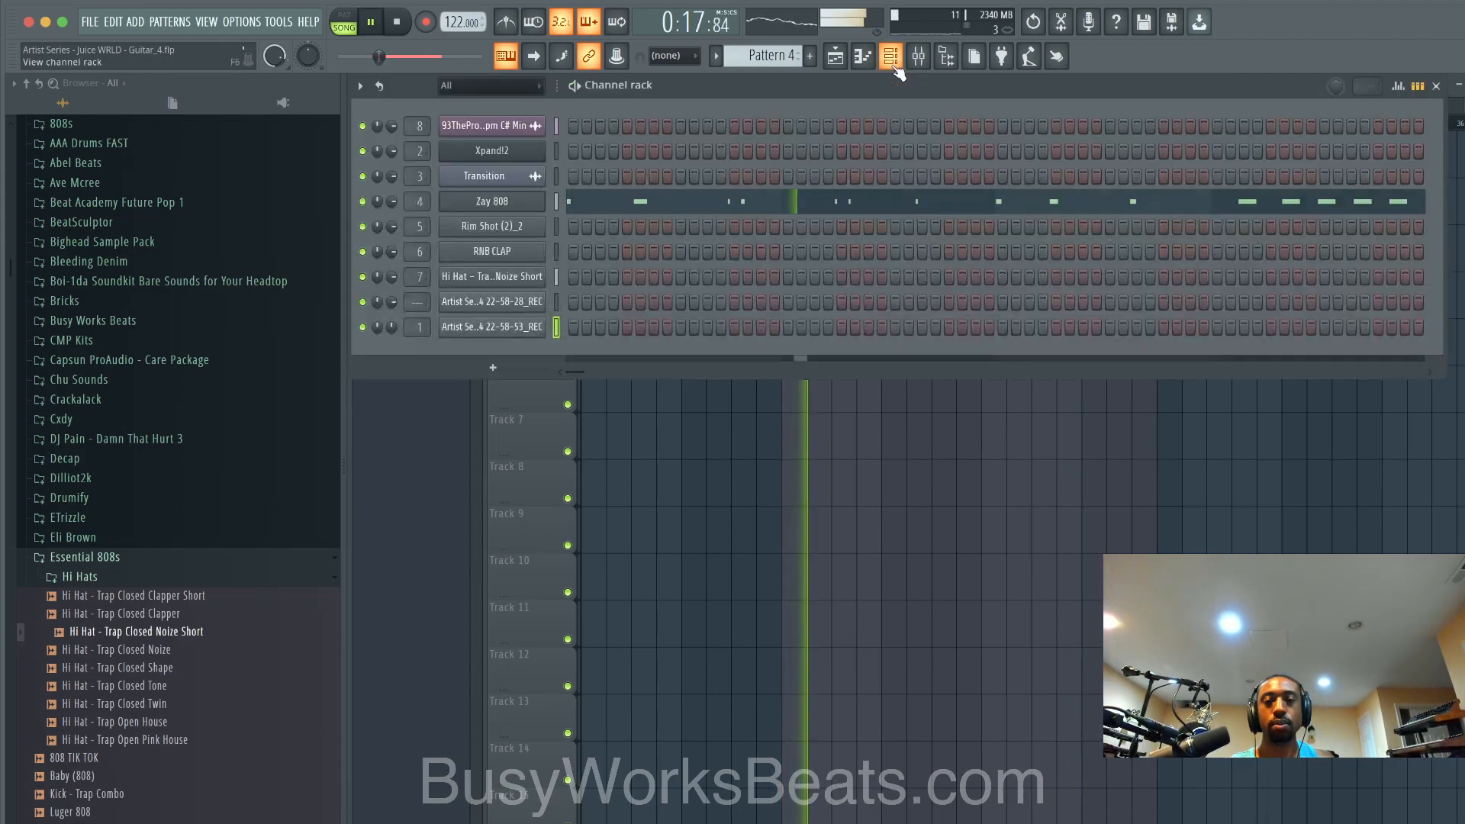
pyautogui.press('space')
pyautogui.rightClick(535, 301)
pyautogui.click(577, 482)
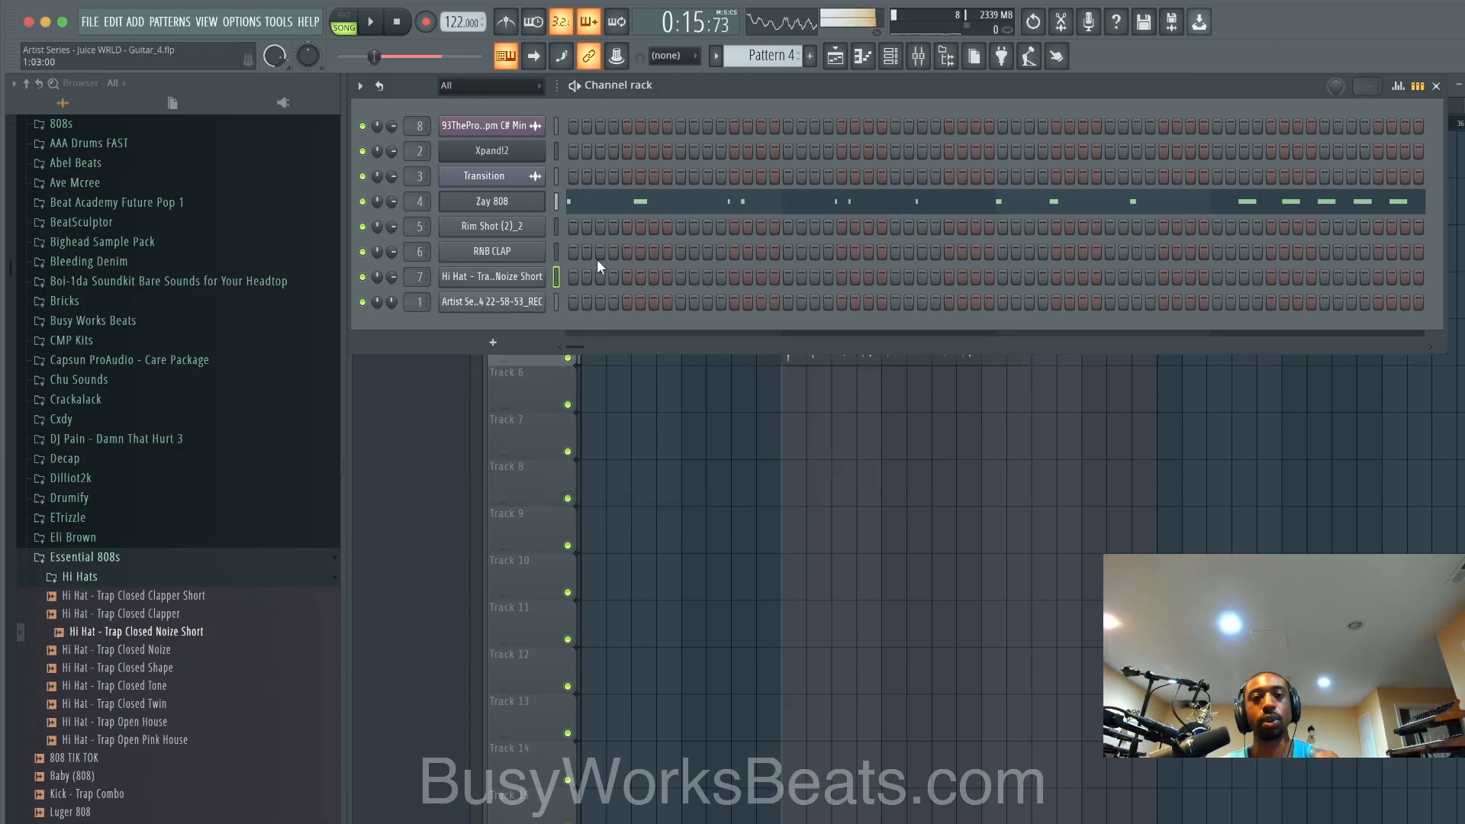
# Step: Preview the Trap Open House, Trap Closed Shape and Trap Closed Tone hi-hat samples over the playing beat
pyautogui.press('space')
pyautogui.scroll(-1, 798, 62)
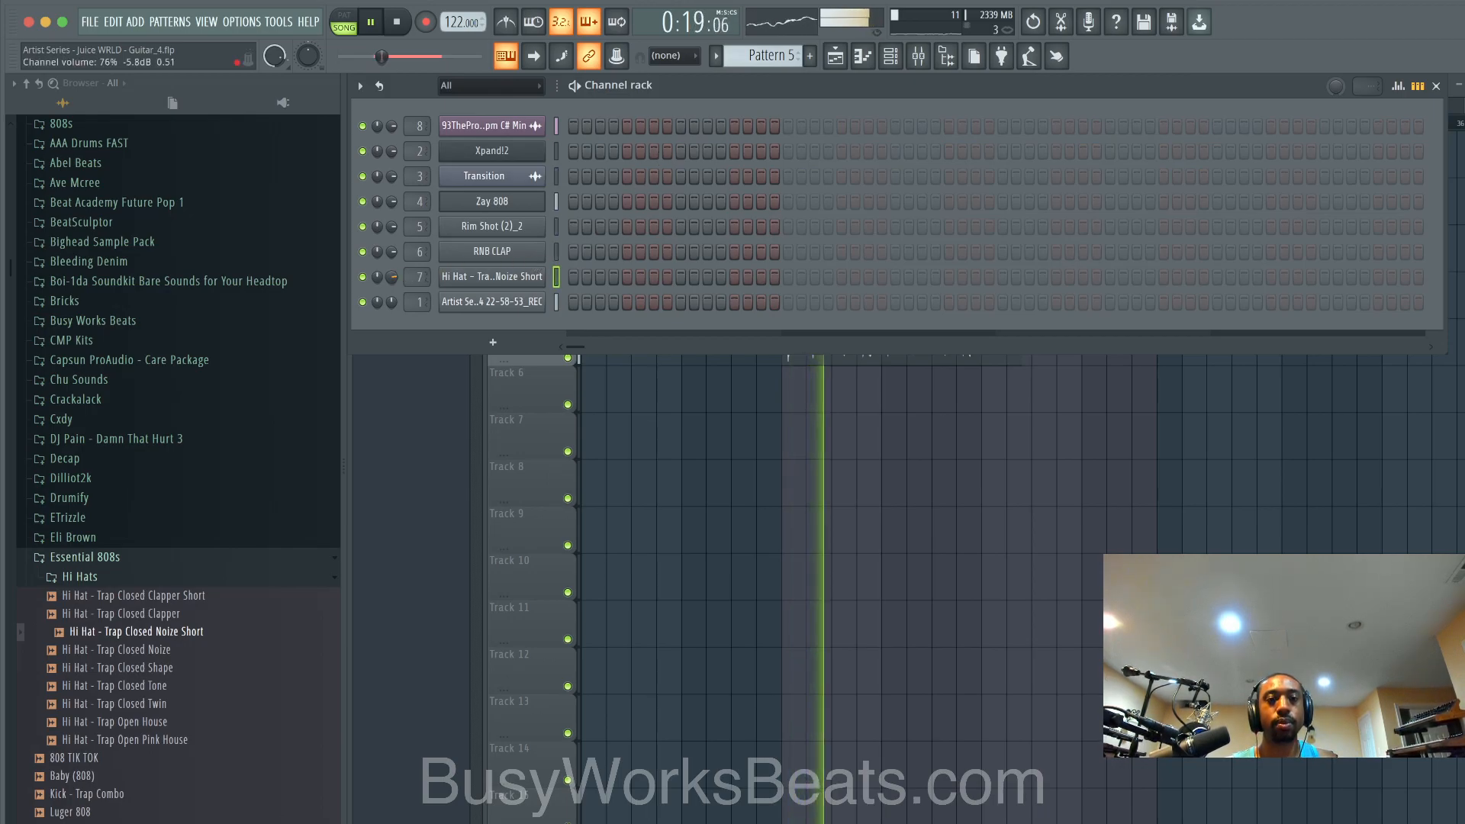
pyautogui.click(181, 722)
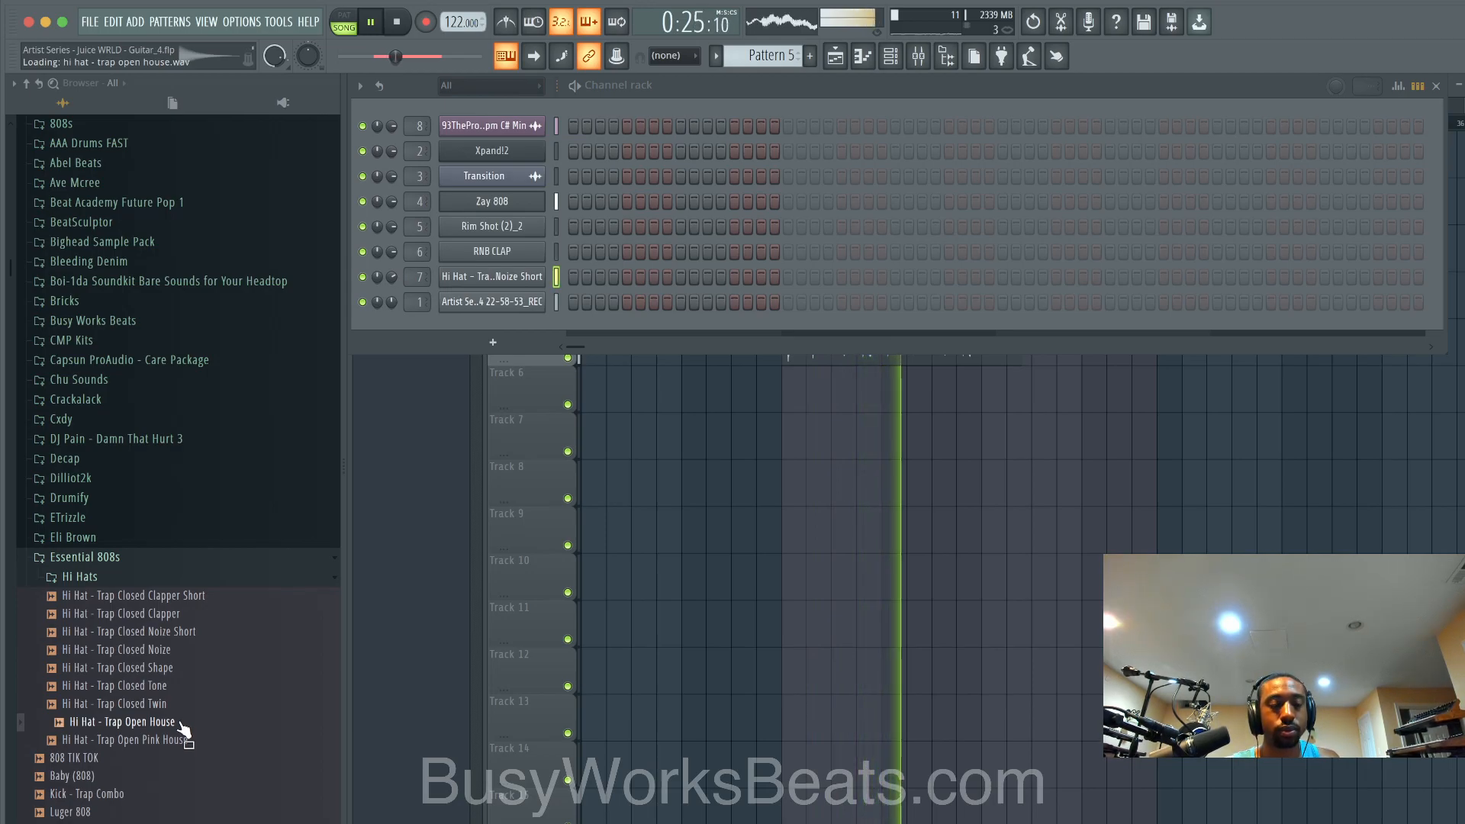
pyautogui.click(180, 669)
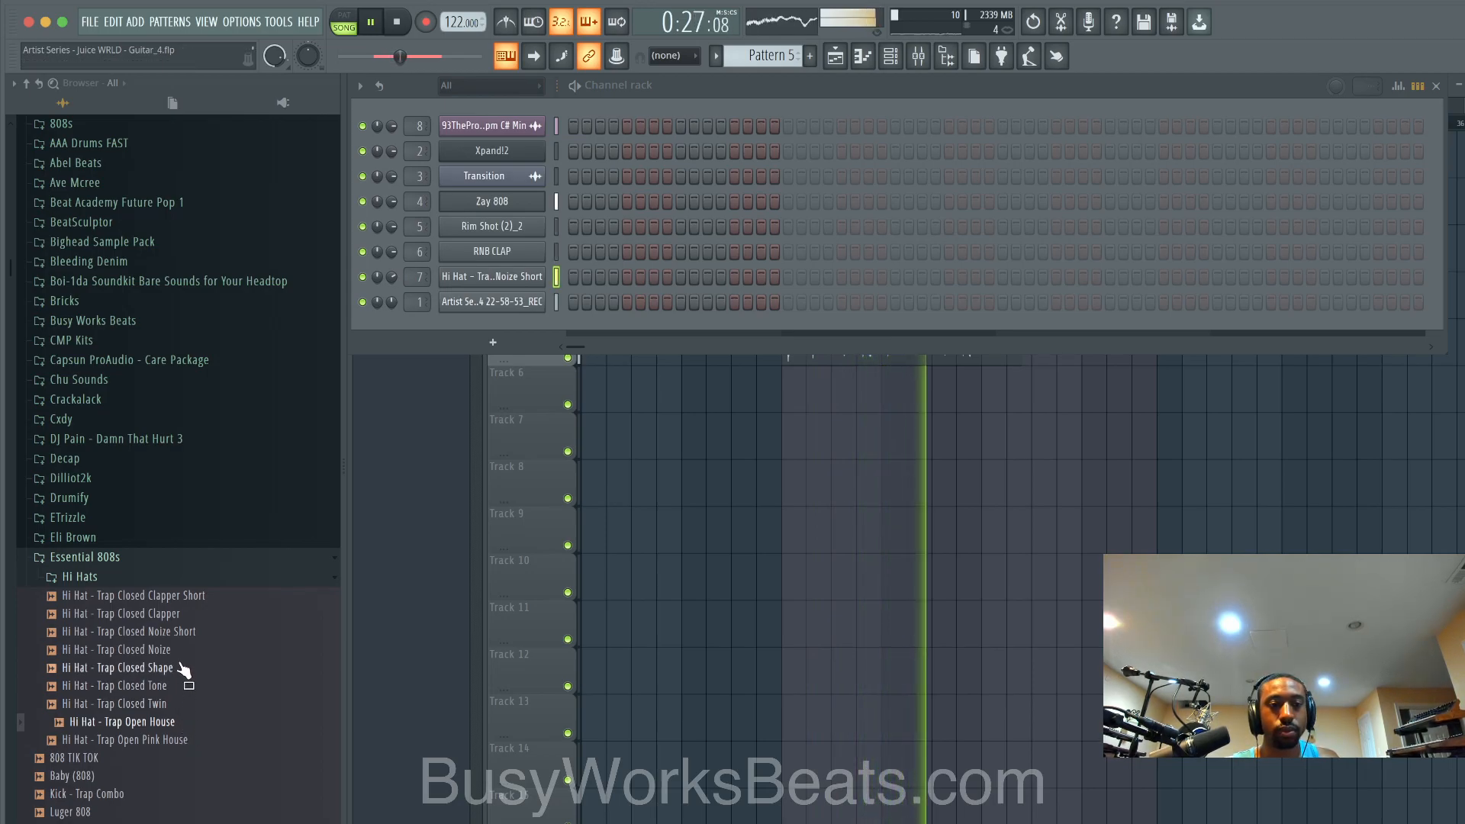
pyautogui.click(184, 686)
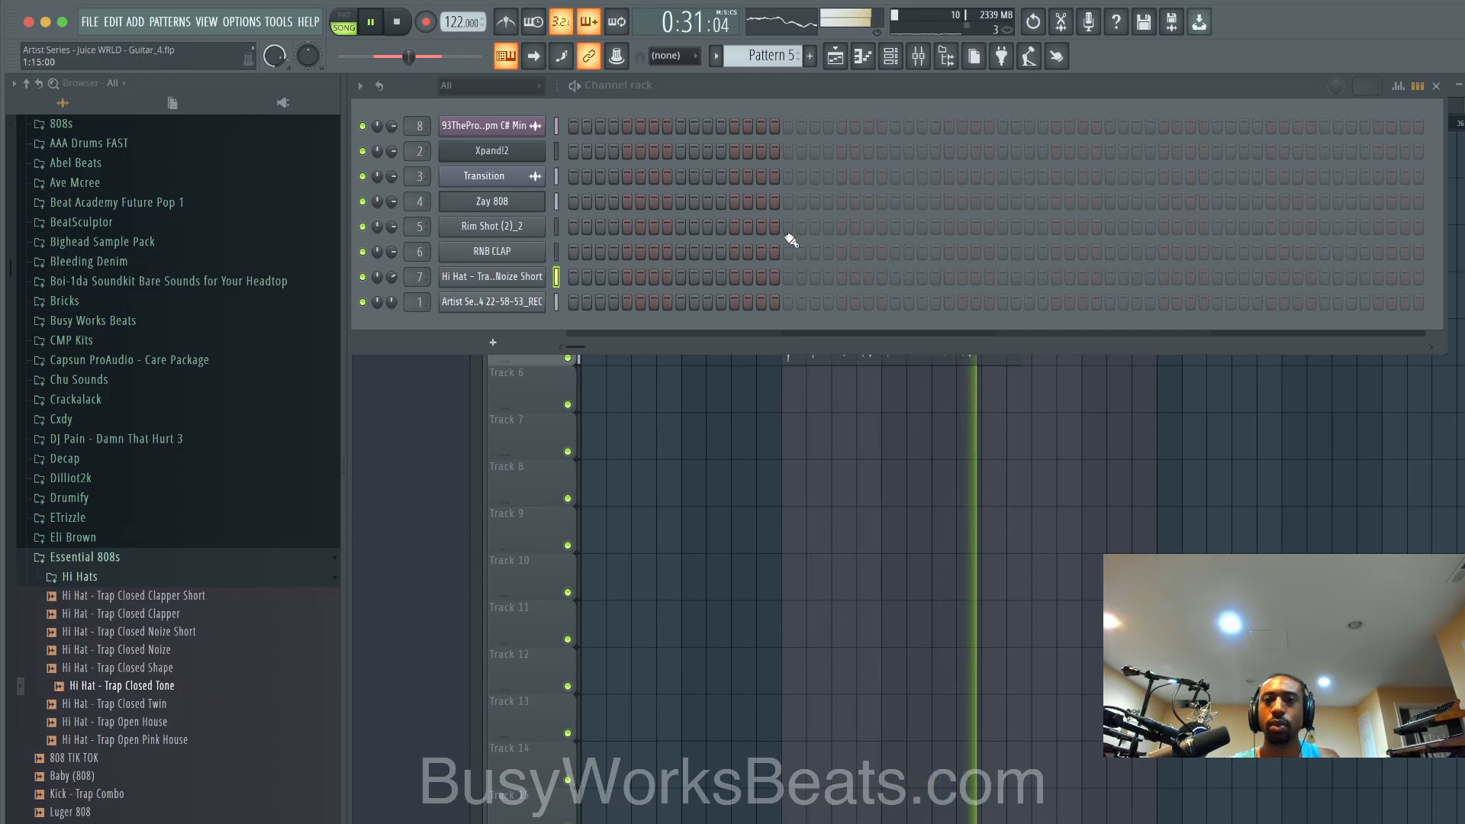
pyautogui.press('space')
pyautogui.click(918, 56)
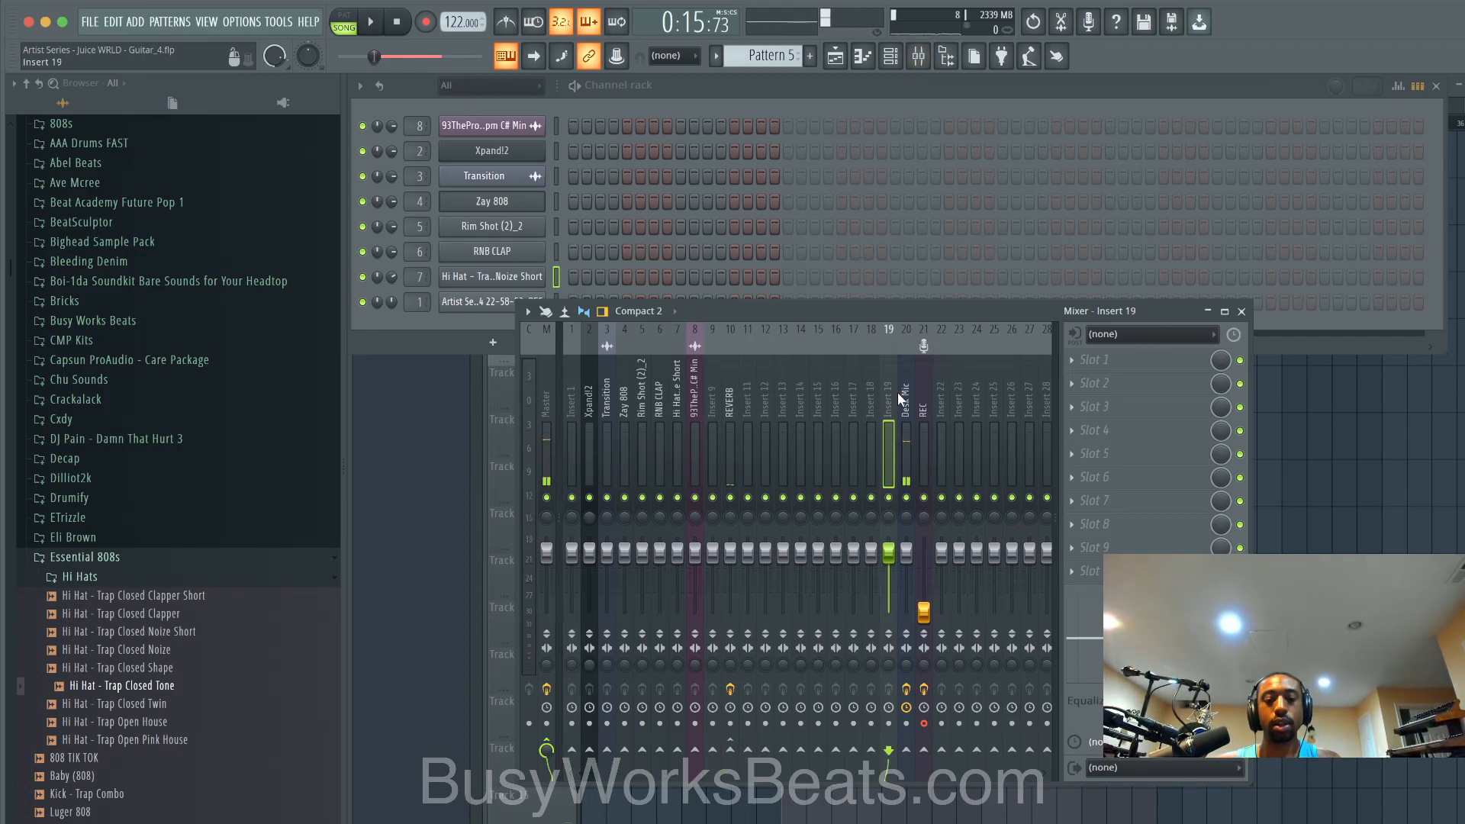
pyautogui.press('space')
pyautogui.moveTo(206, 678); pyautogui.dragTo(175, 696)
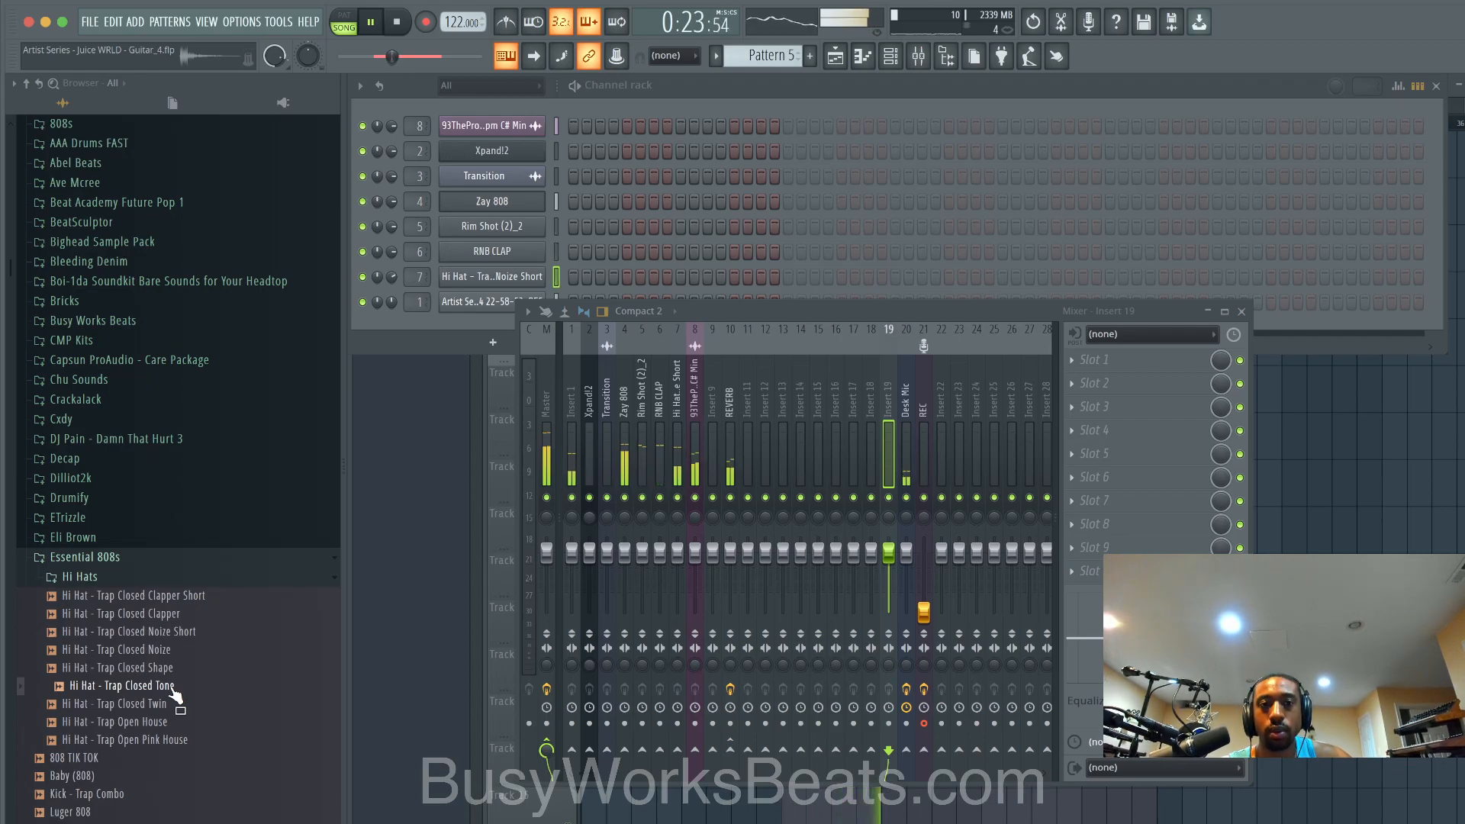
pyautogui.press('F5')
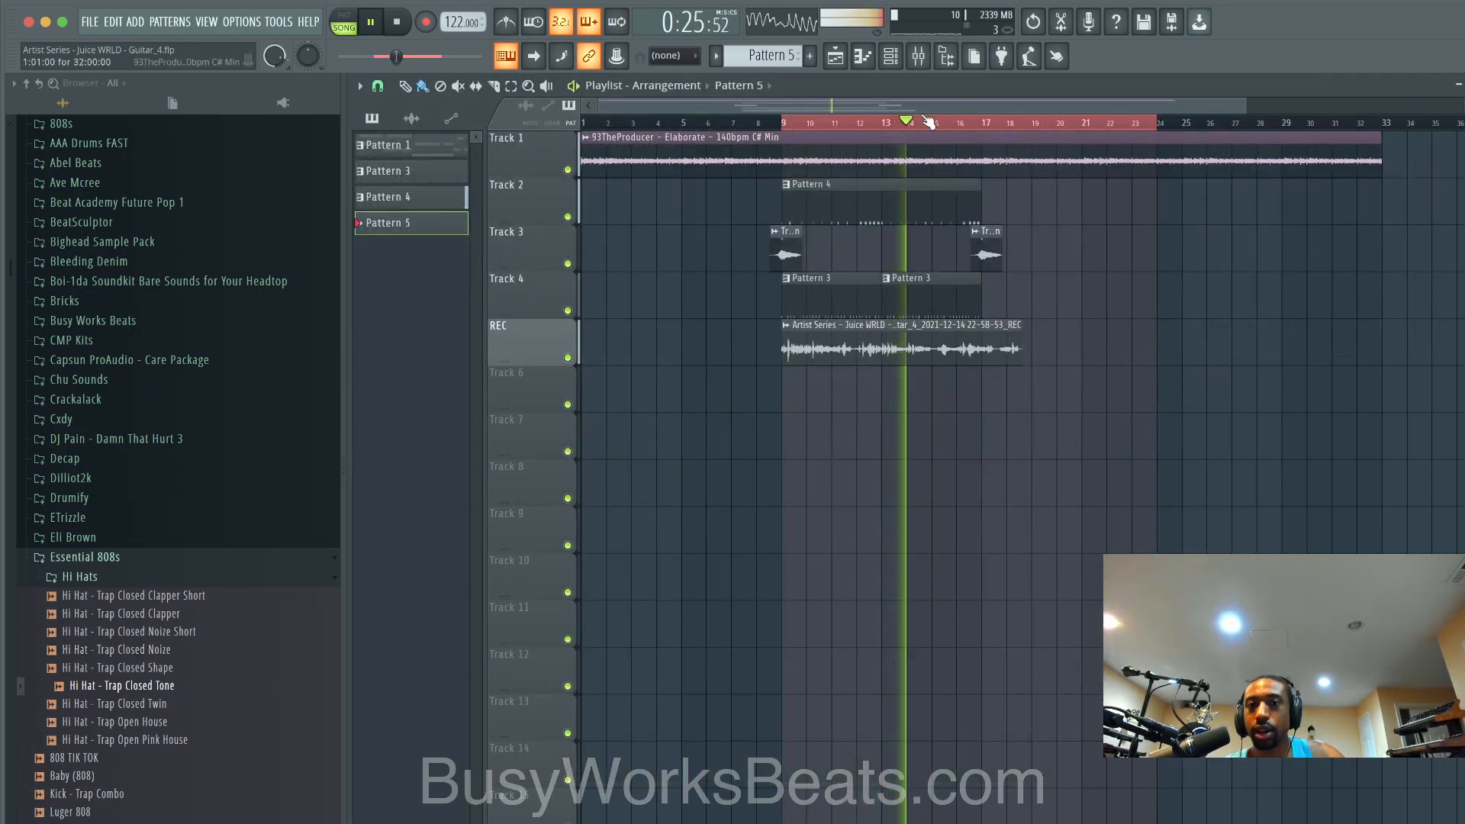
pyautogui.click(893, 58)
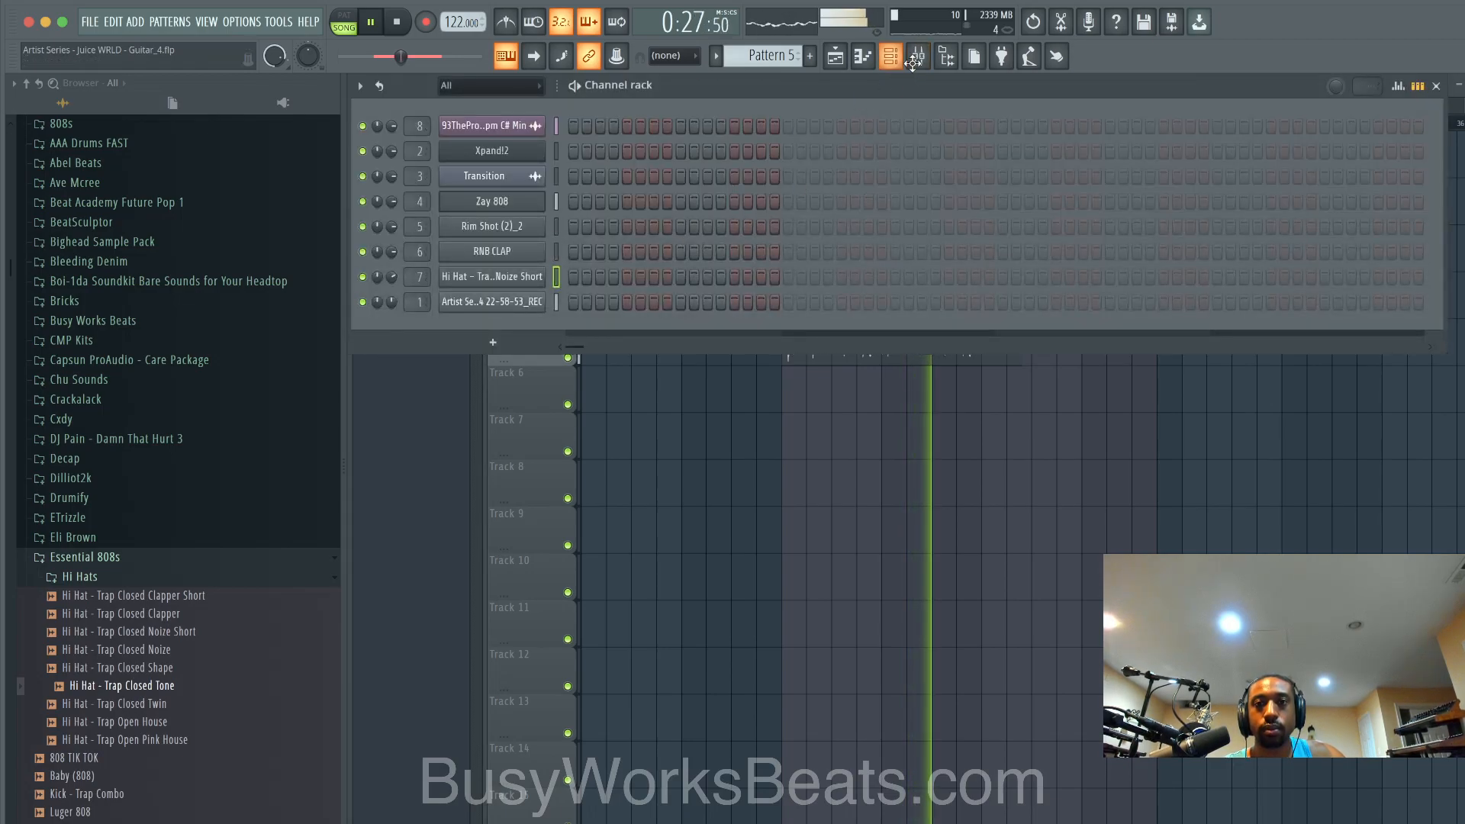
pyautogui.press('F5')
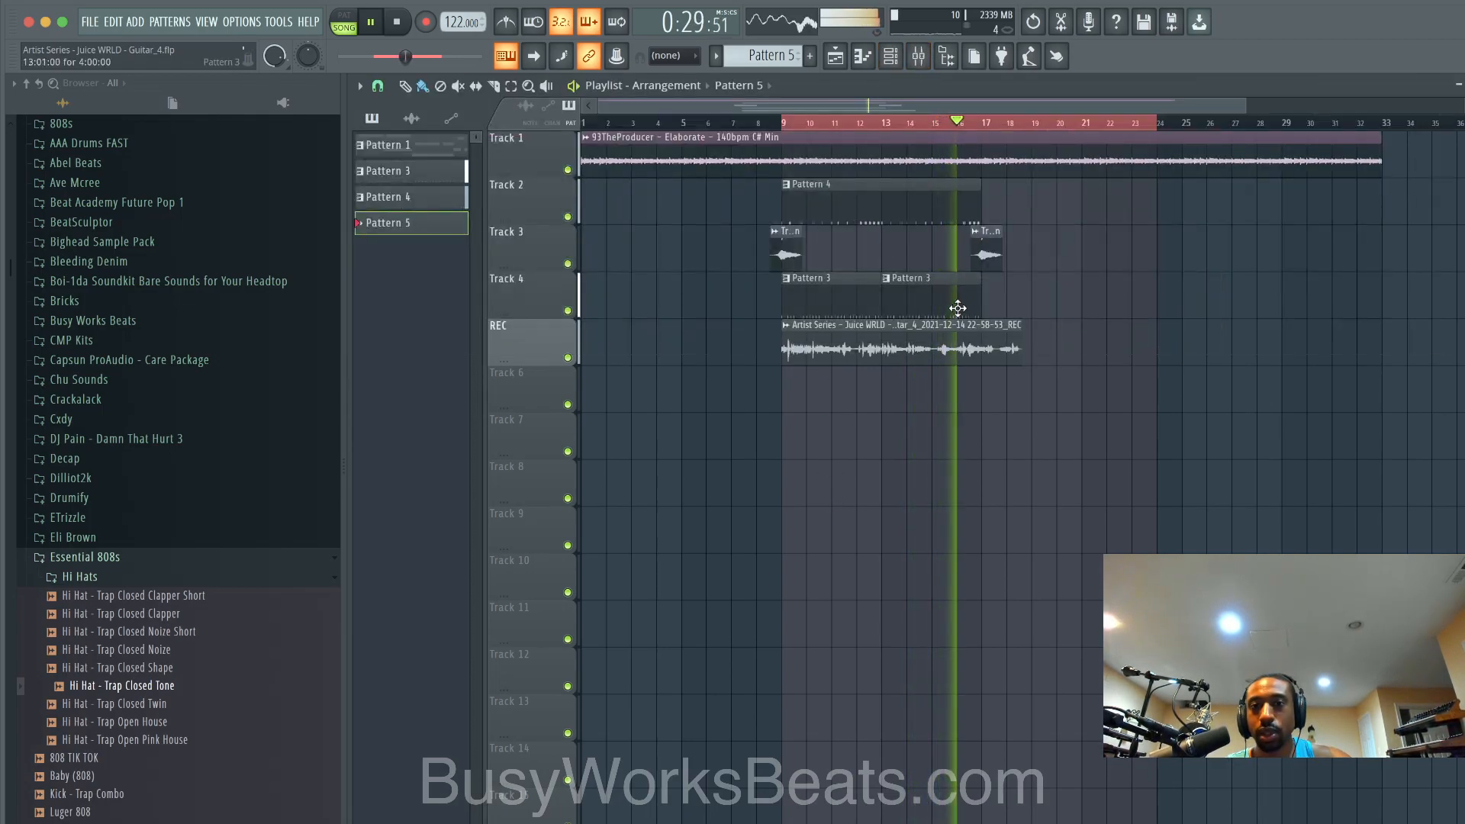
pyautogui.press('space')
pyautogui.moveTo(984, 284); pyautogui.dragTo(806, 300)
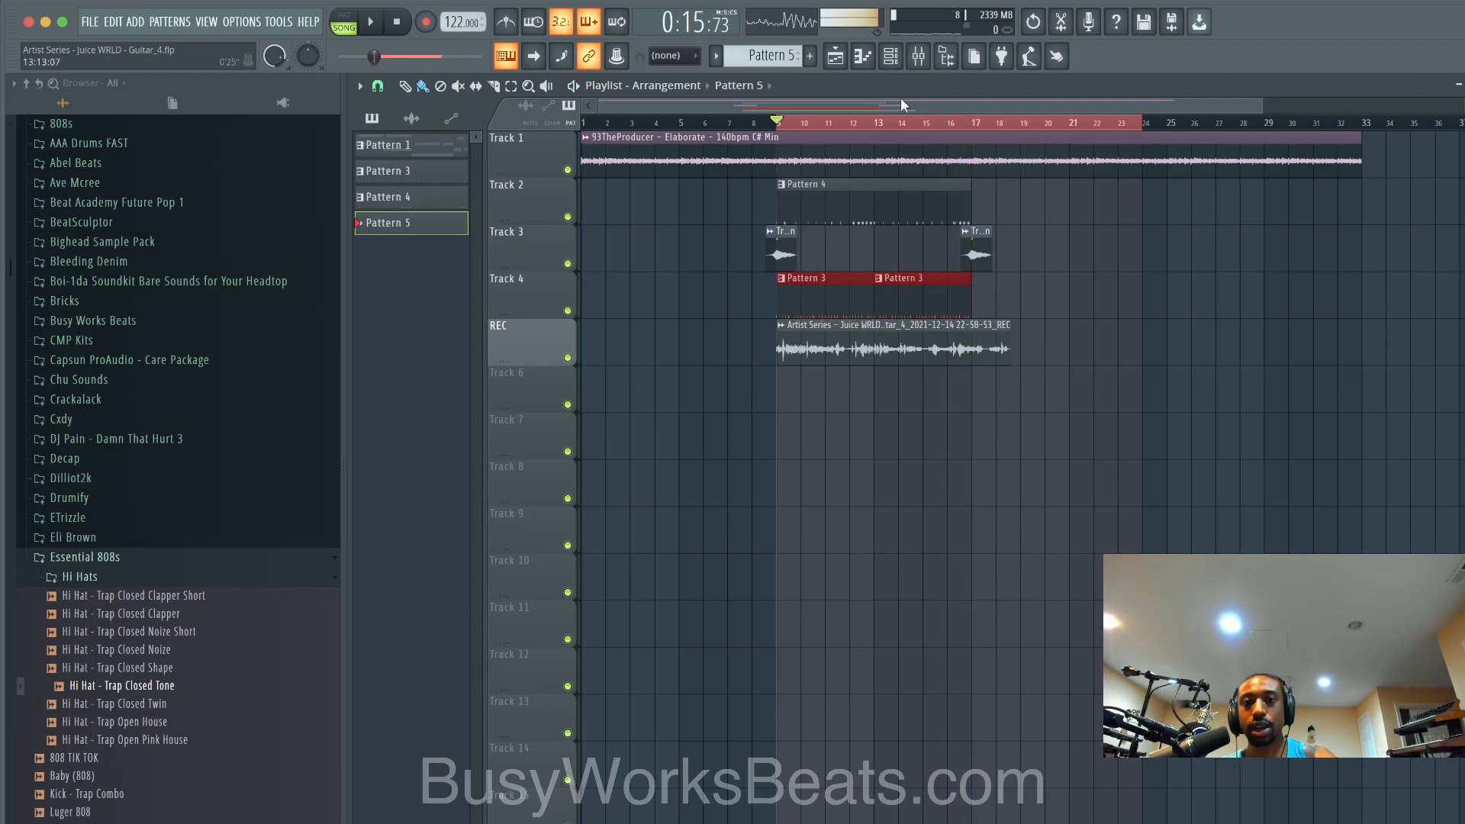
pyautogui.press('F6')
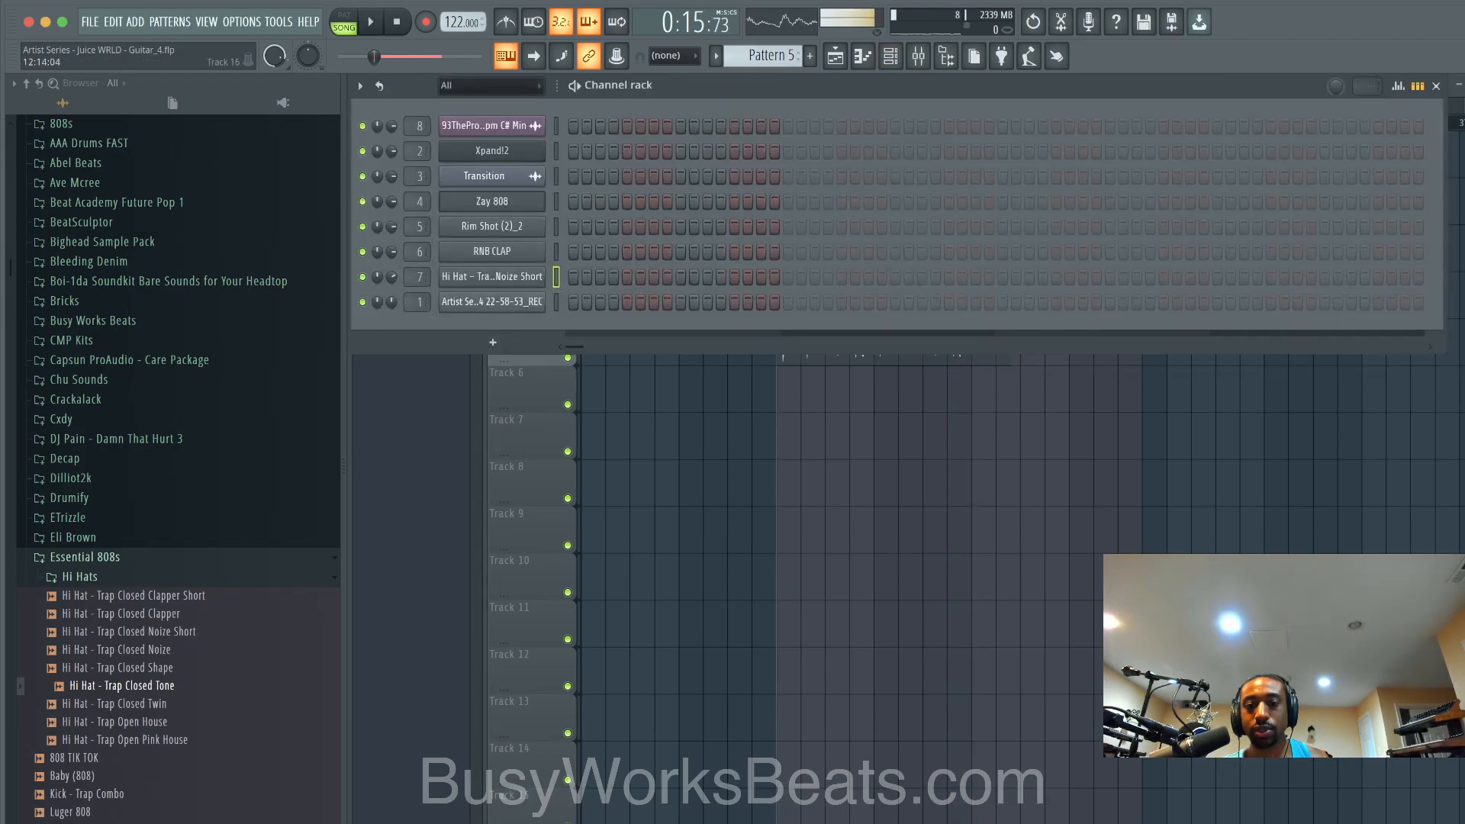
pyautogui.press('super+Tab')
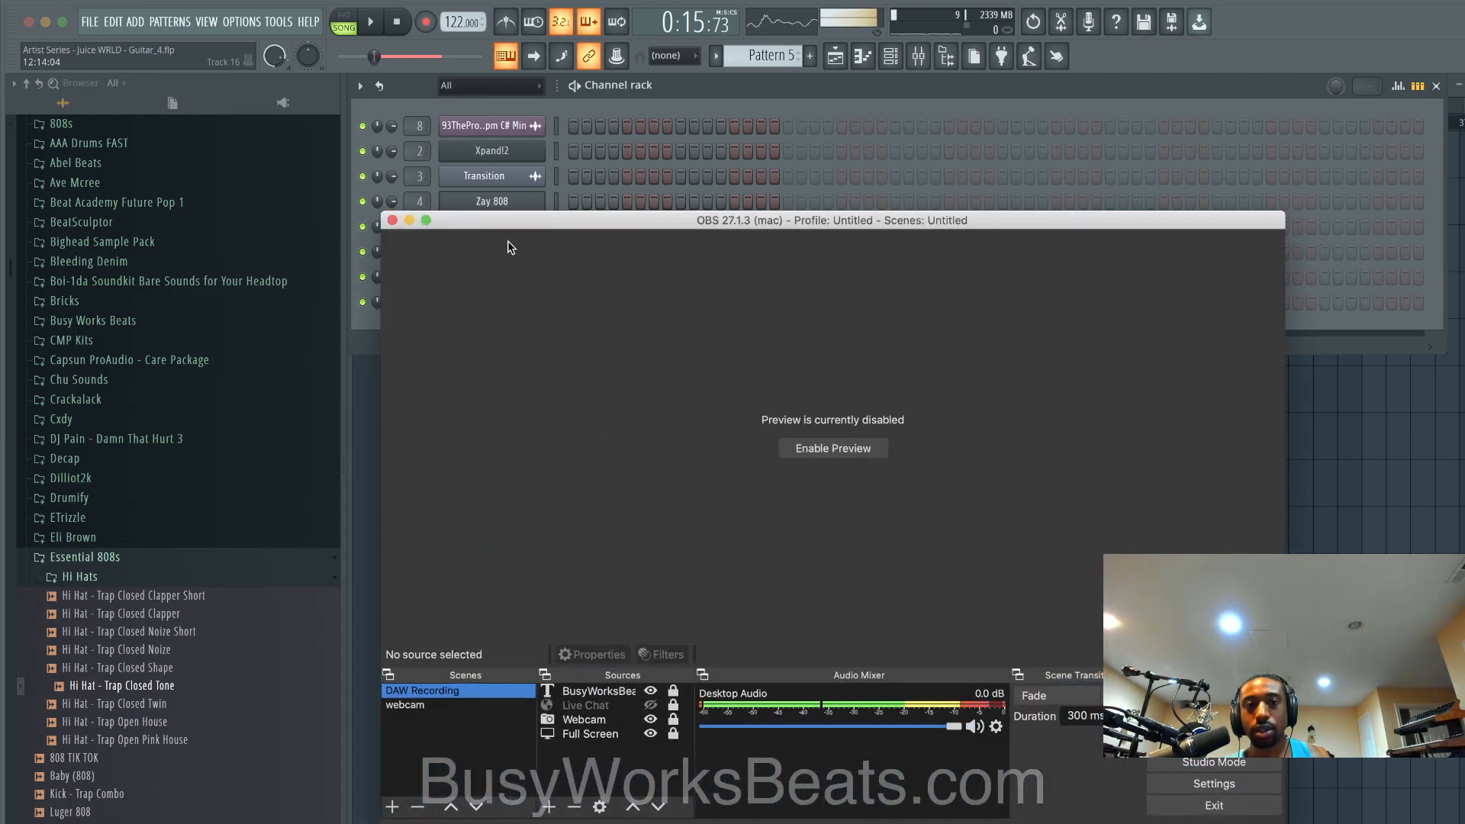
pyautogui.click(410, 221)
# Step: Switch to Pattern 2 and fill the Trap Closed Noise Short hi-hat channel on every 2 steps
pyautogui.moveTo(786, 56); pyautogui.dragTo(786, 63)
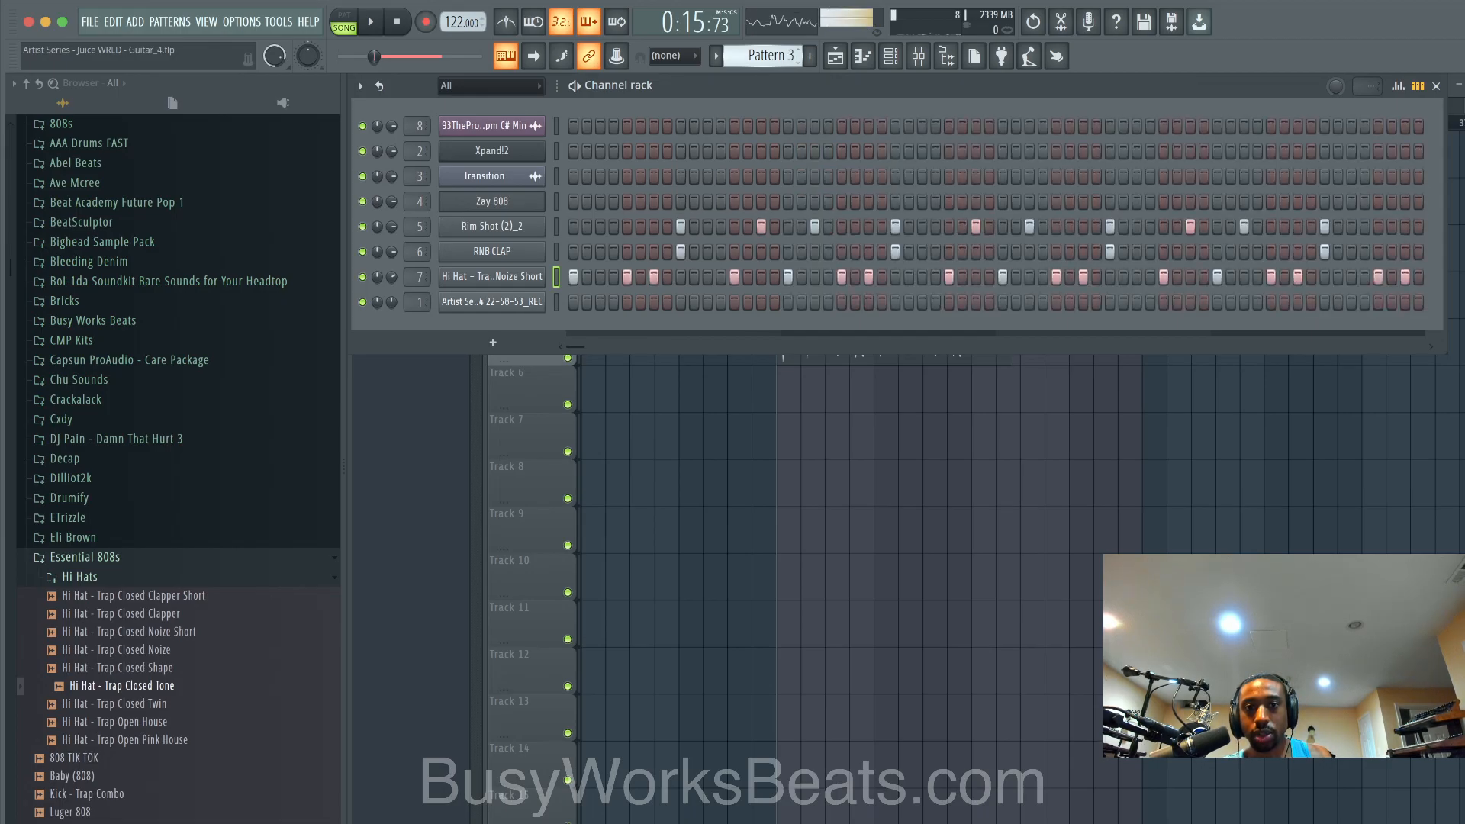
pyautogui.click(786, 55)
pyautogui.click(871, 62)
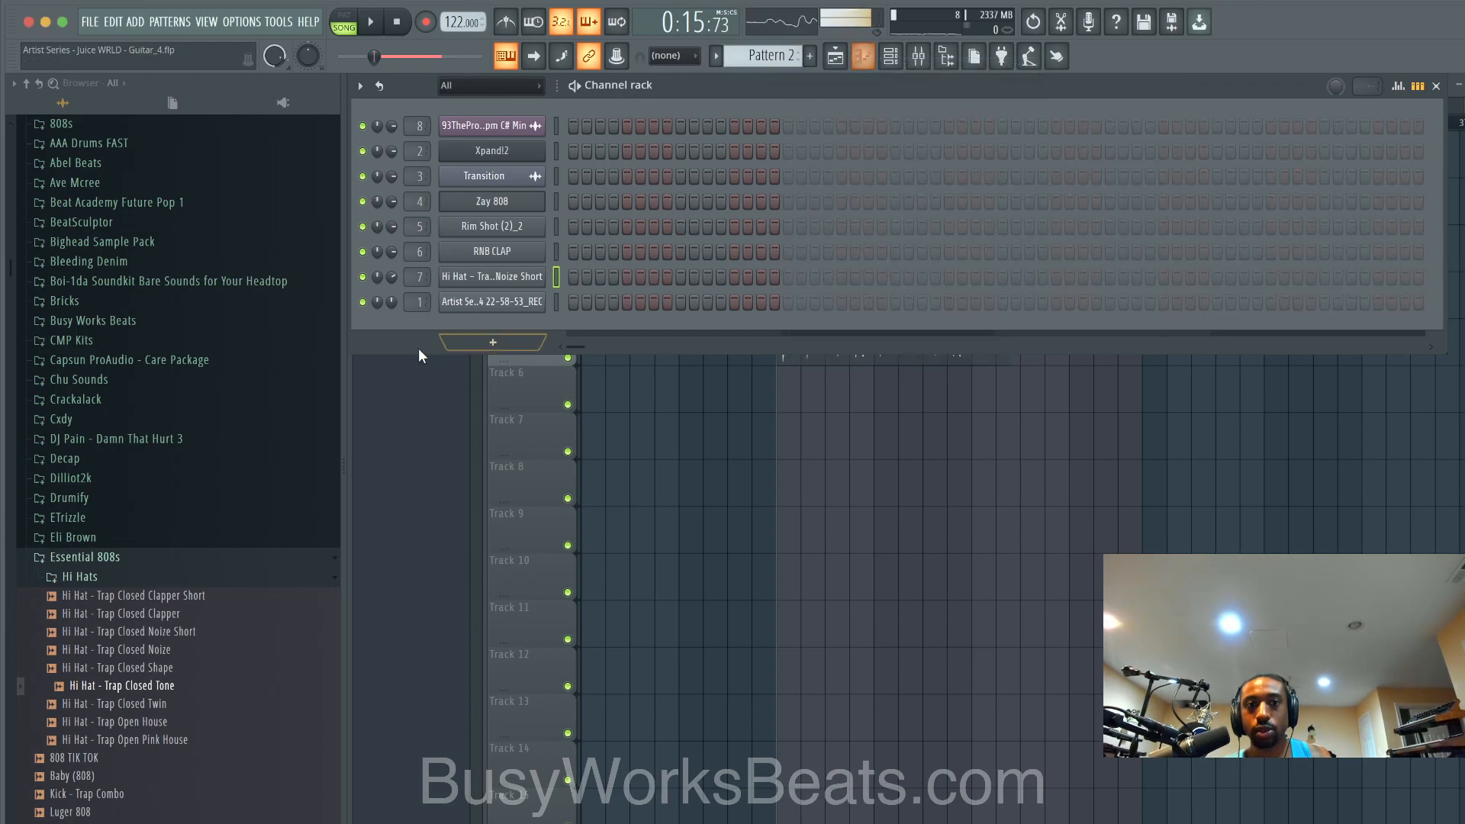
pyautogui.rightClick(522, 279)
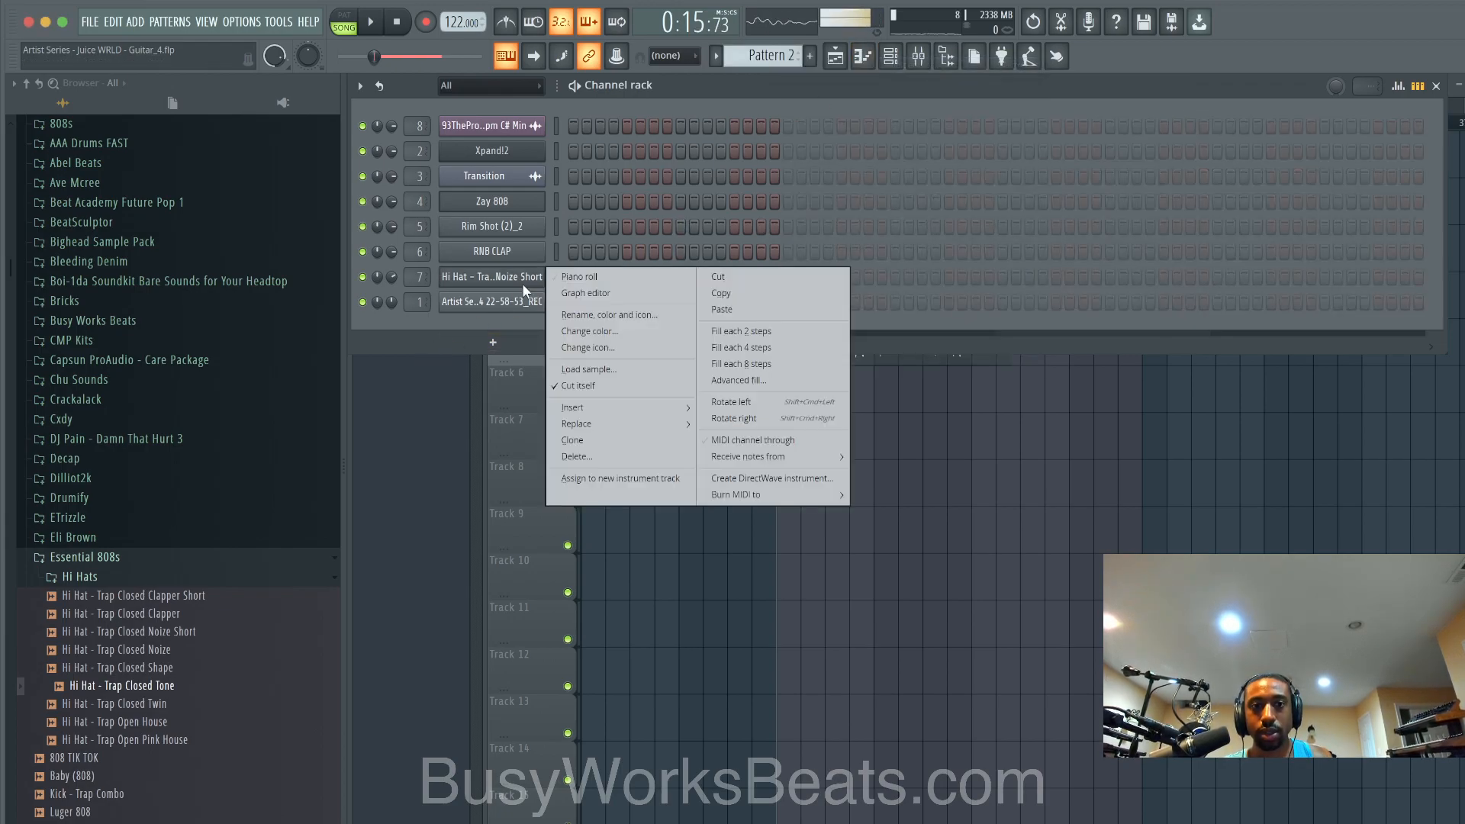
pyautogui.click(752, 330)
# Step: Duplicate the Pattern 4 clip, both Pattern 3 clips and the vocal clip in the playlist so the copies start at bar 17
pyautogui.press('F6')
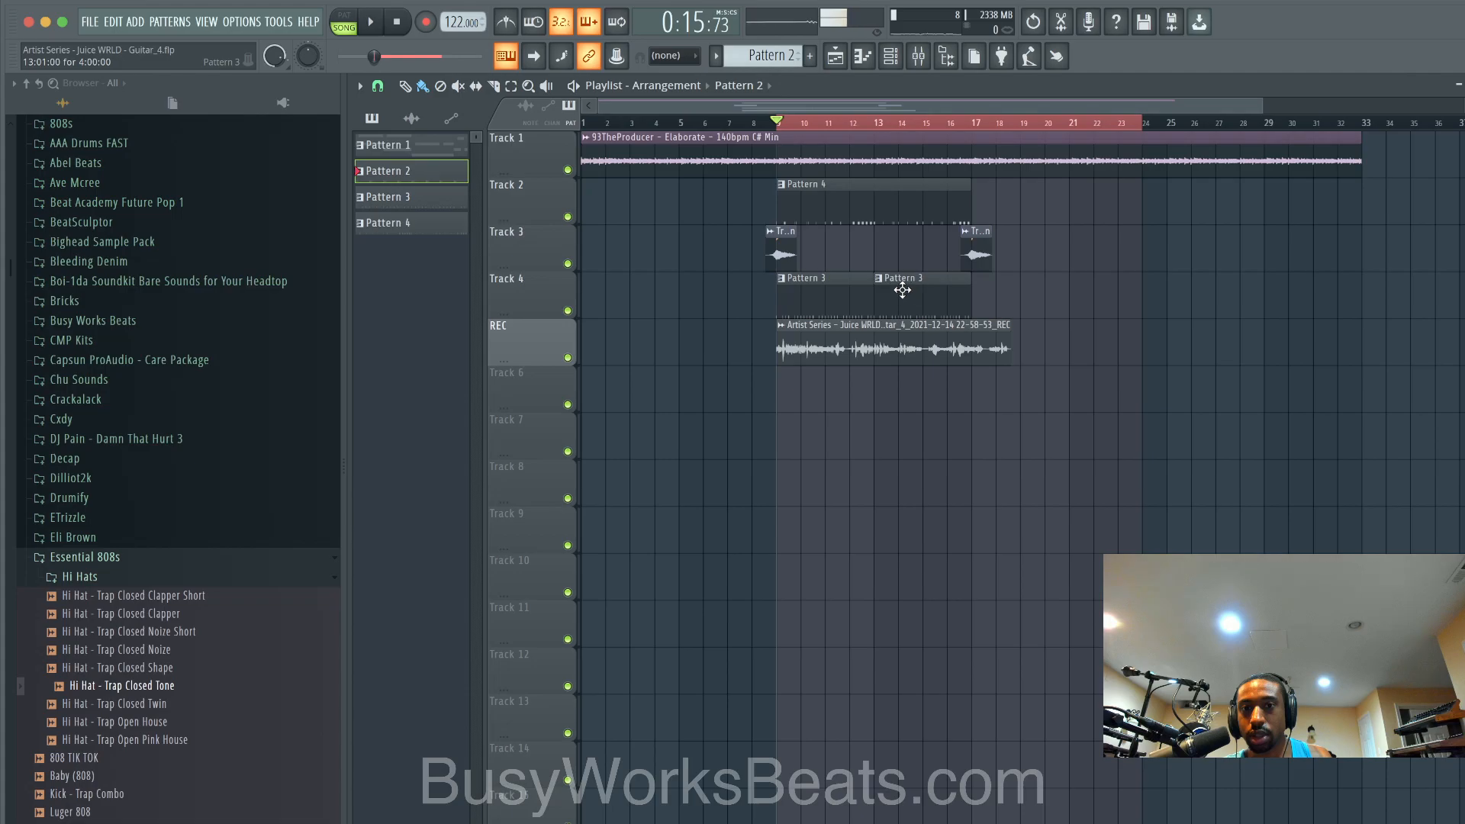
pyautogui.moveTo(1008, 365); pyautogui.dragTo(816, 292)
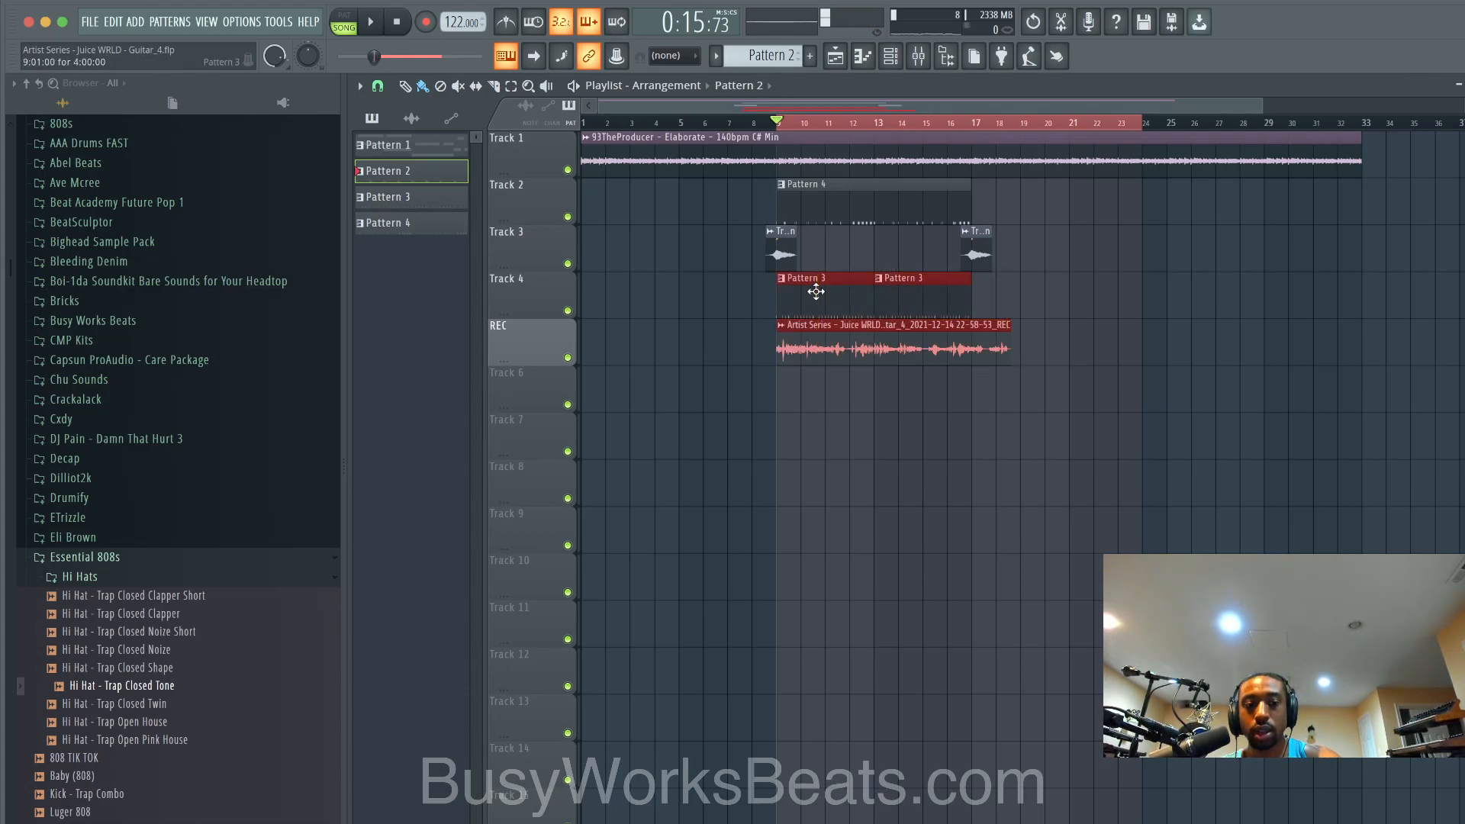
pyautogui.keyDown('ctrl'); pyautogui.click(933, 205); pyautogui.keyUp('ctrl')
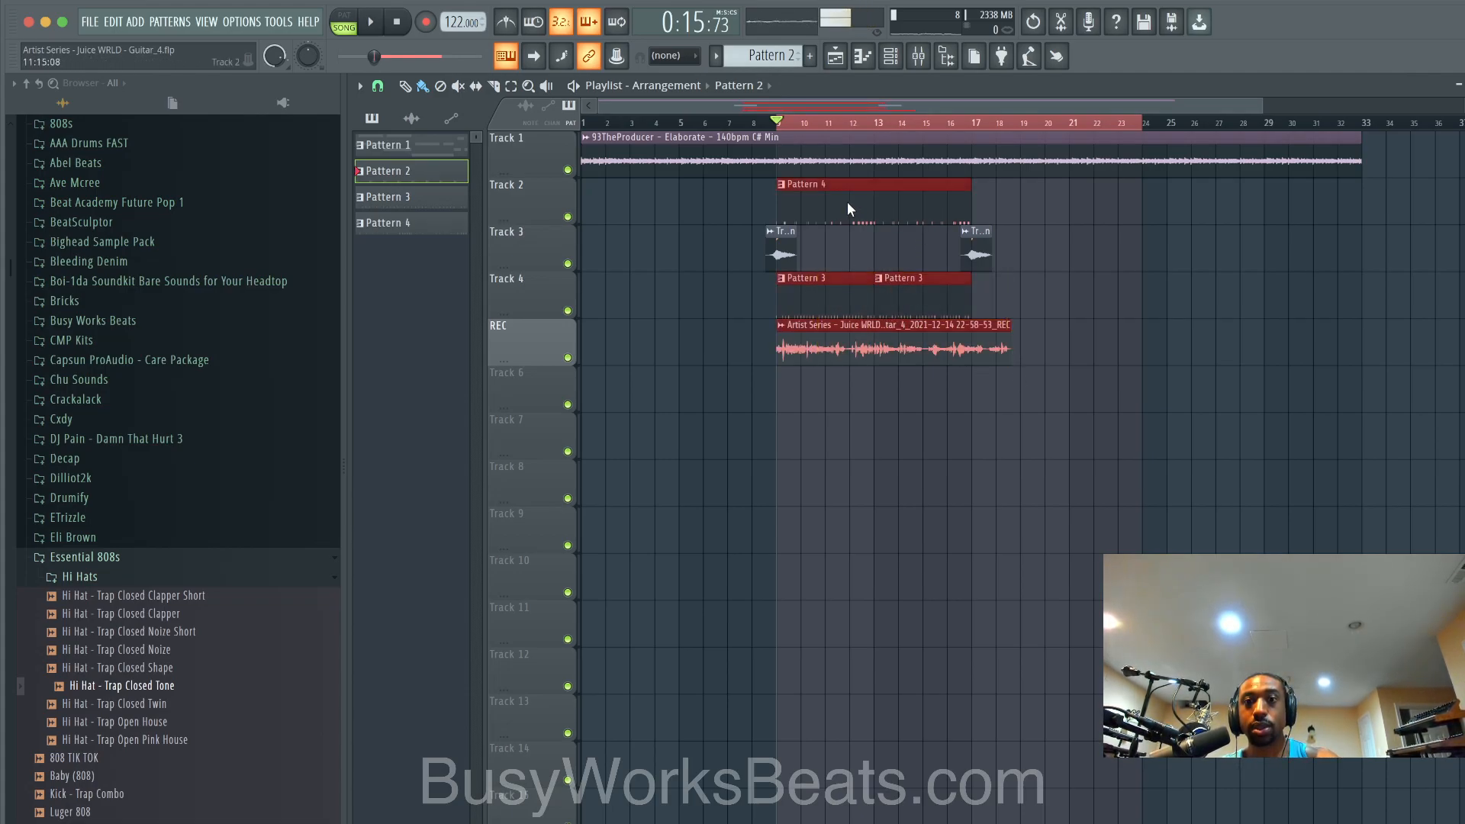
pyautogui.hotkey('ctrl', 'b')
pyautogui.moveTo(1079, 190); pyautogui.dragTo(1049, 198)
pyautogui.click(1025, 389)
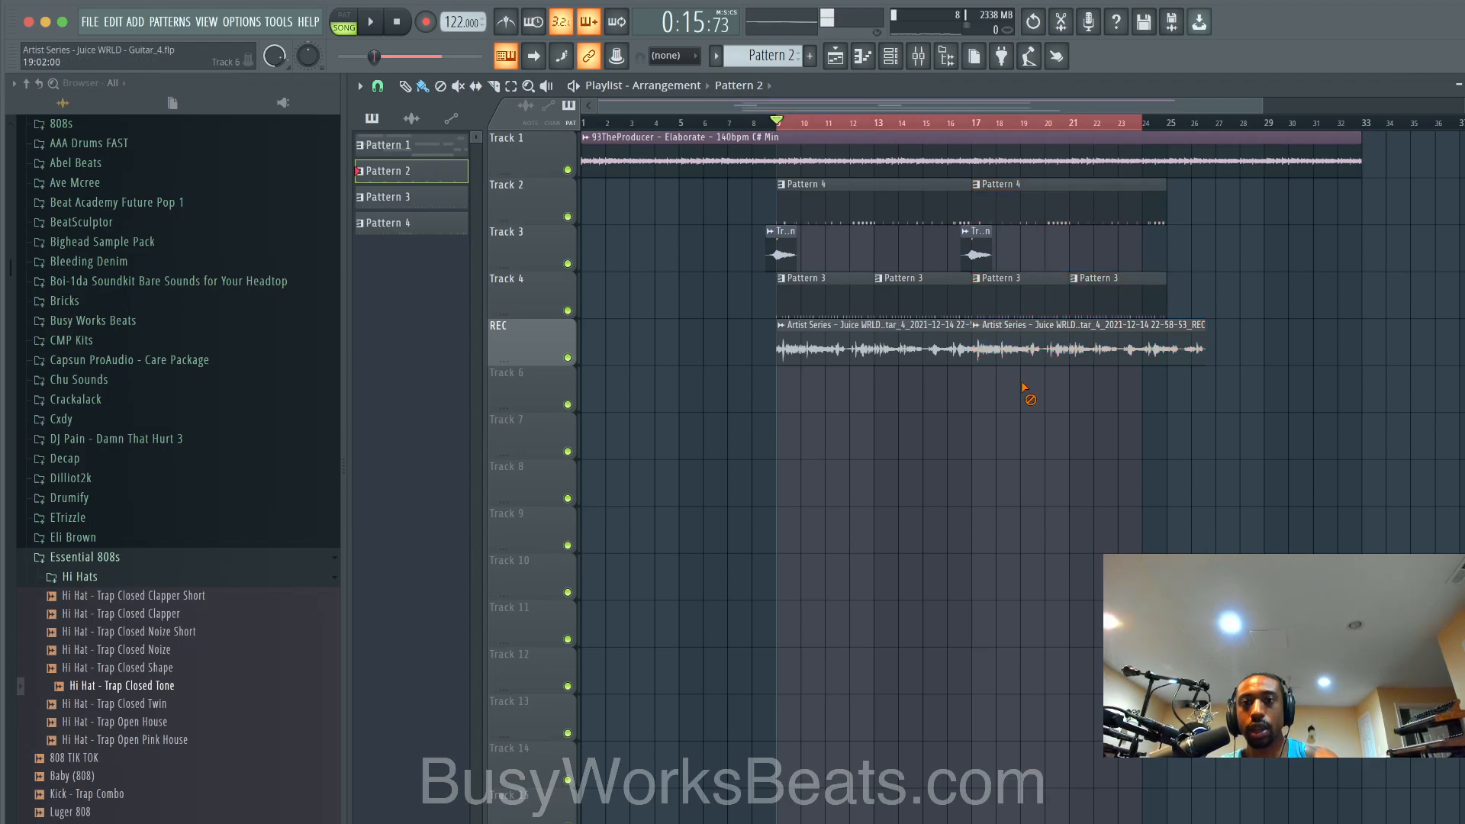
# Step: Make the Pattern 3 clip at bar 17 unique, use Pattern 4 for the bar 21 clip too, and select bars 17 to 25
pyautogui.rightClick(986, 300)
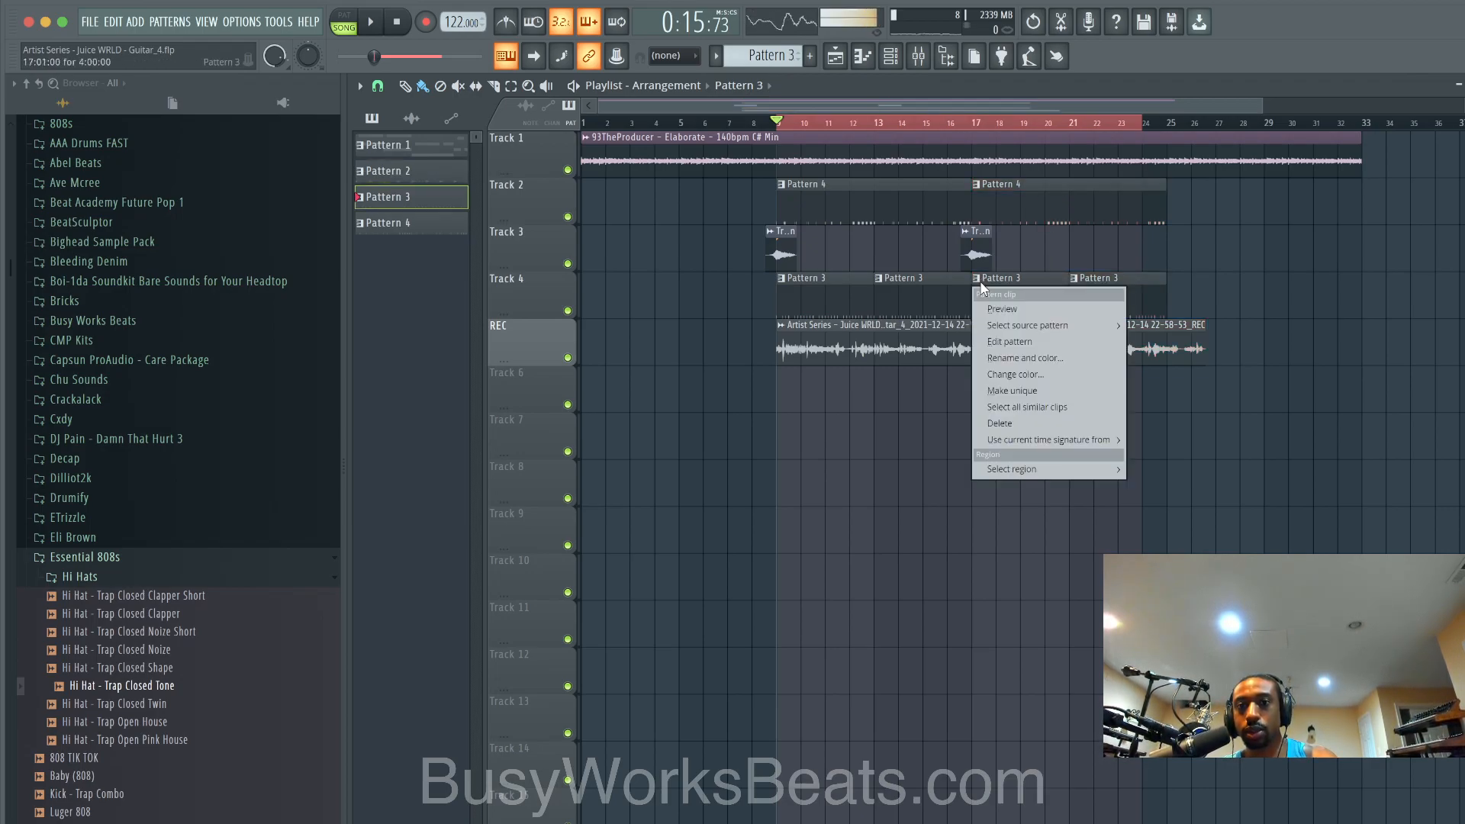
pyautogui.click(1024, 390)
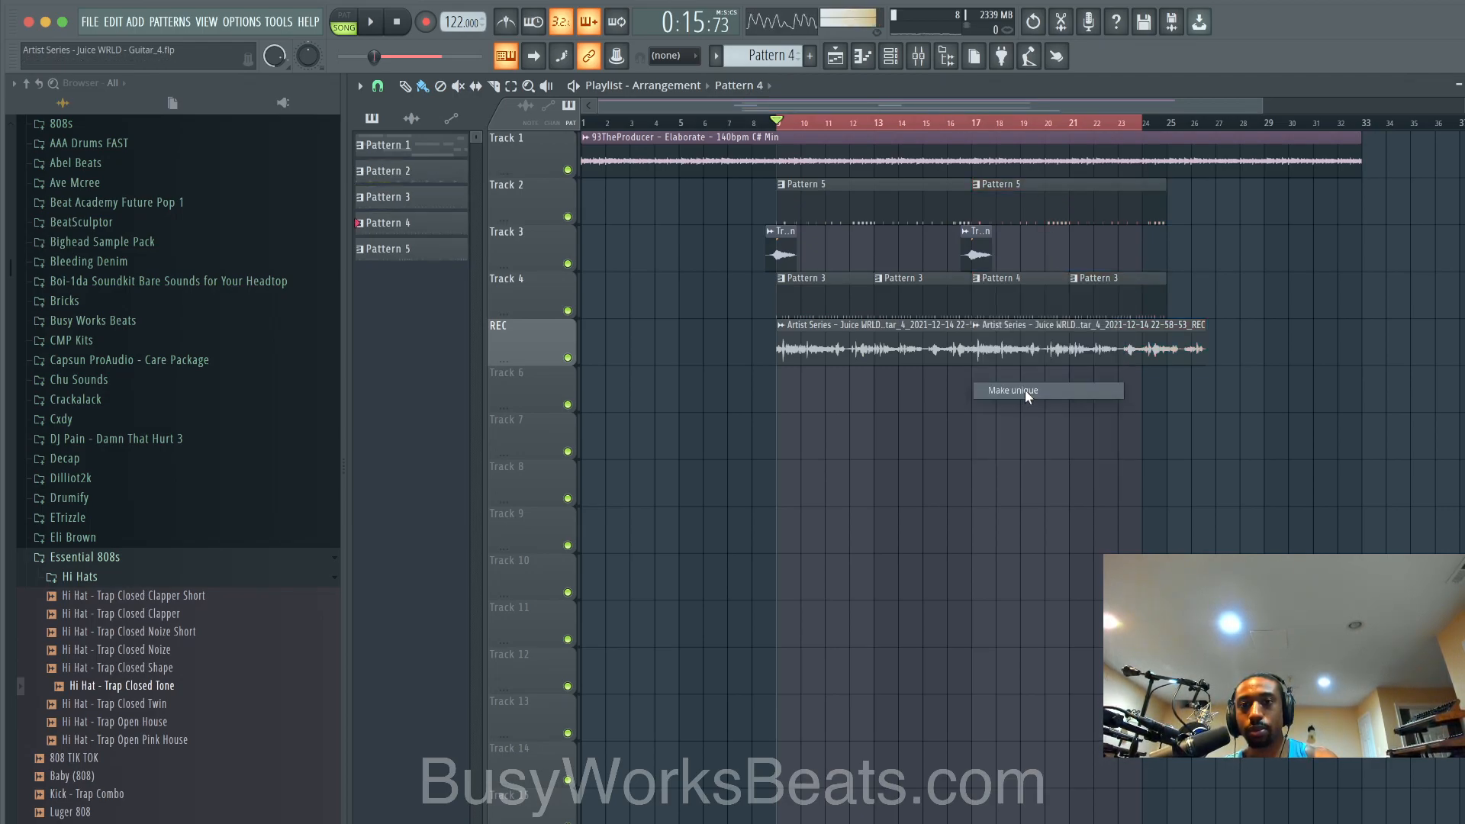
pyautogui.rightClick(1086, 286)
pyautogui.moveTo(1175, 326)
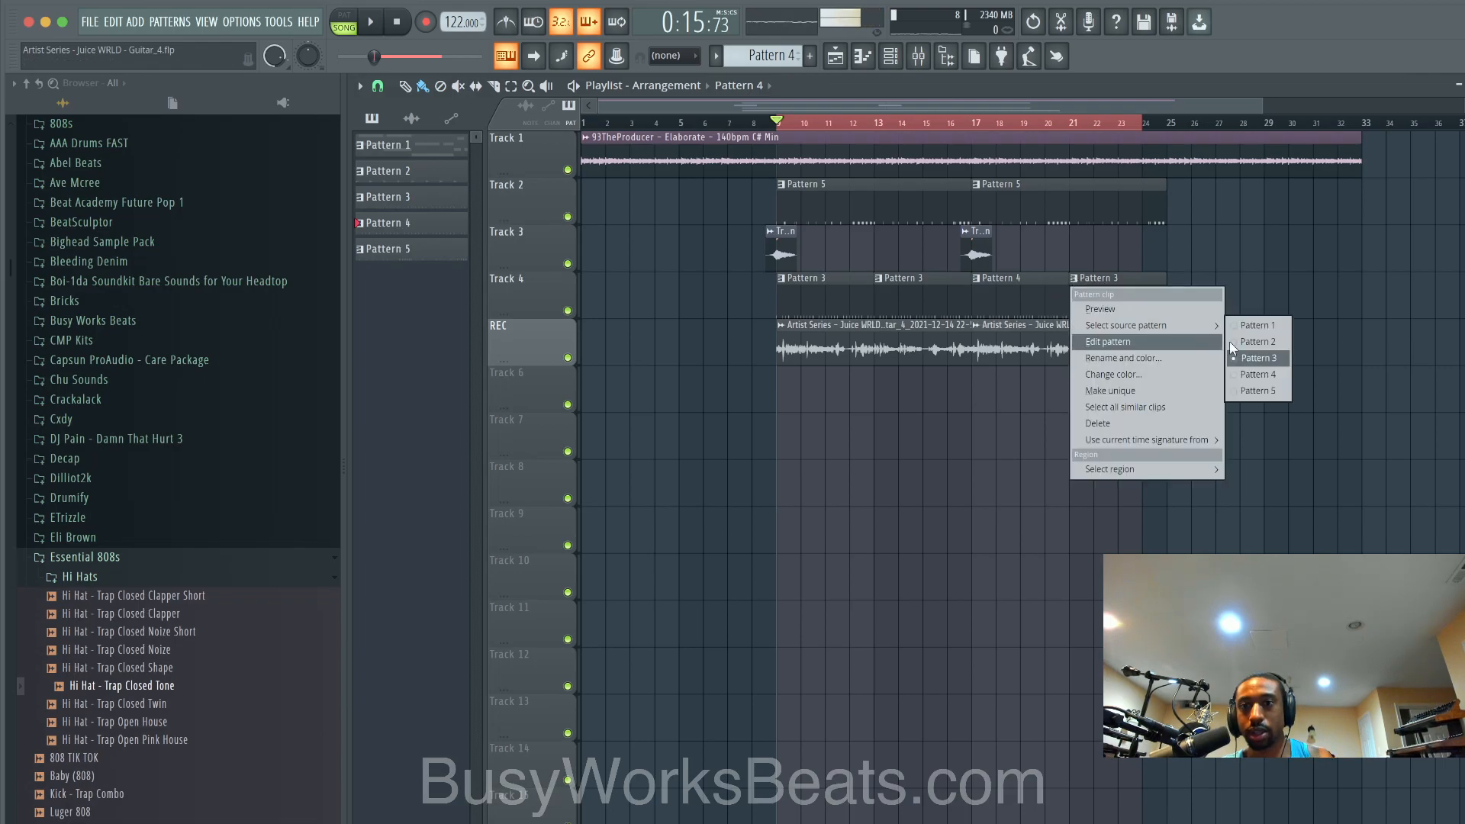
pyautogui.click(1276, 375)
pyautogui.moveTo(979, 129); pyautogui.dragTo(1160, 131)
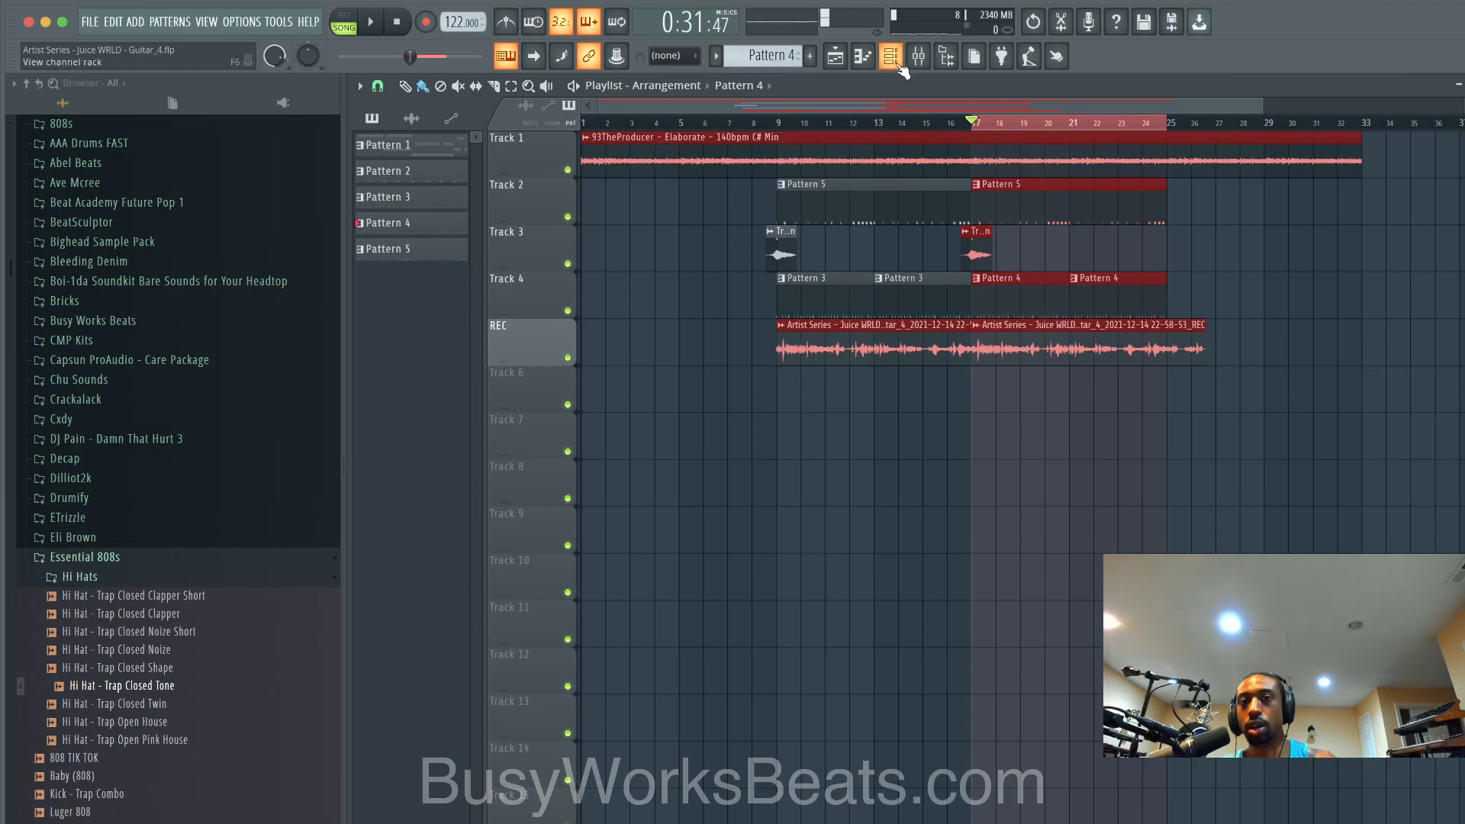
# Step: Fill Pattern 4's Trap Closed Noise Short hi-hat on every 2 steps, add the in-between steps up to about step 39, and audition it
pyautogui.click(893, 59)
pyautogui.rightClick(543, 278)
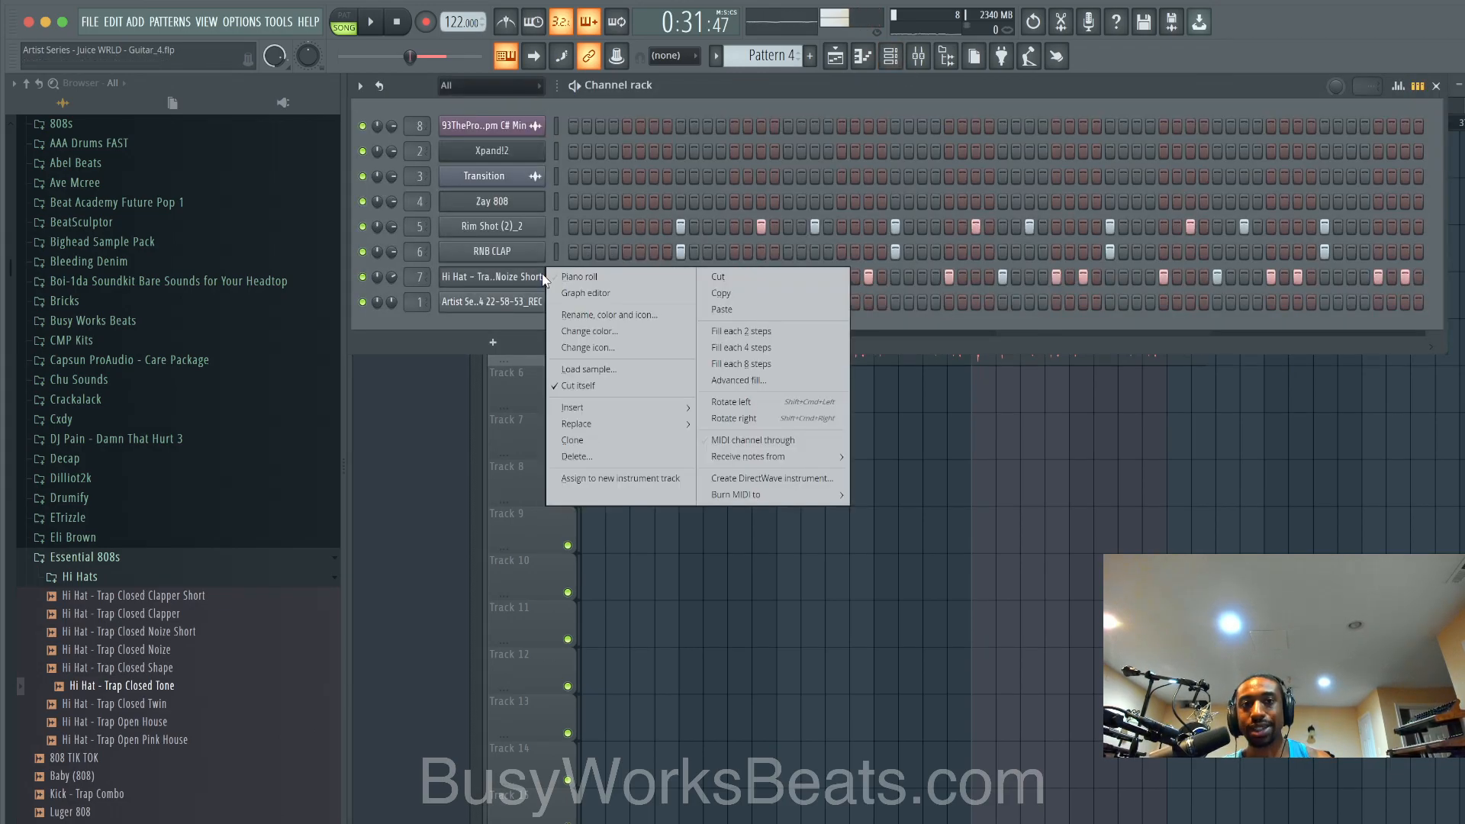
pyautogui.click(723, 329)
pyautogui.press('space')
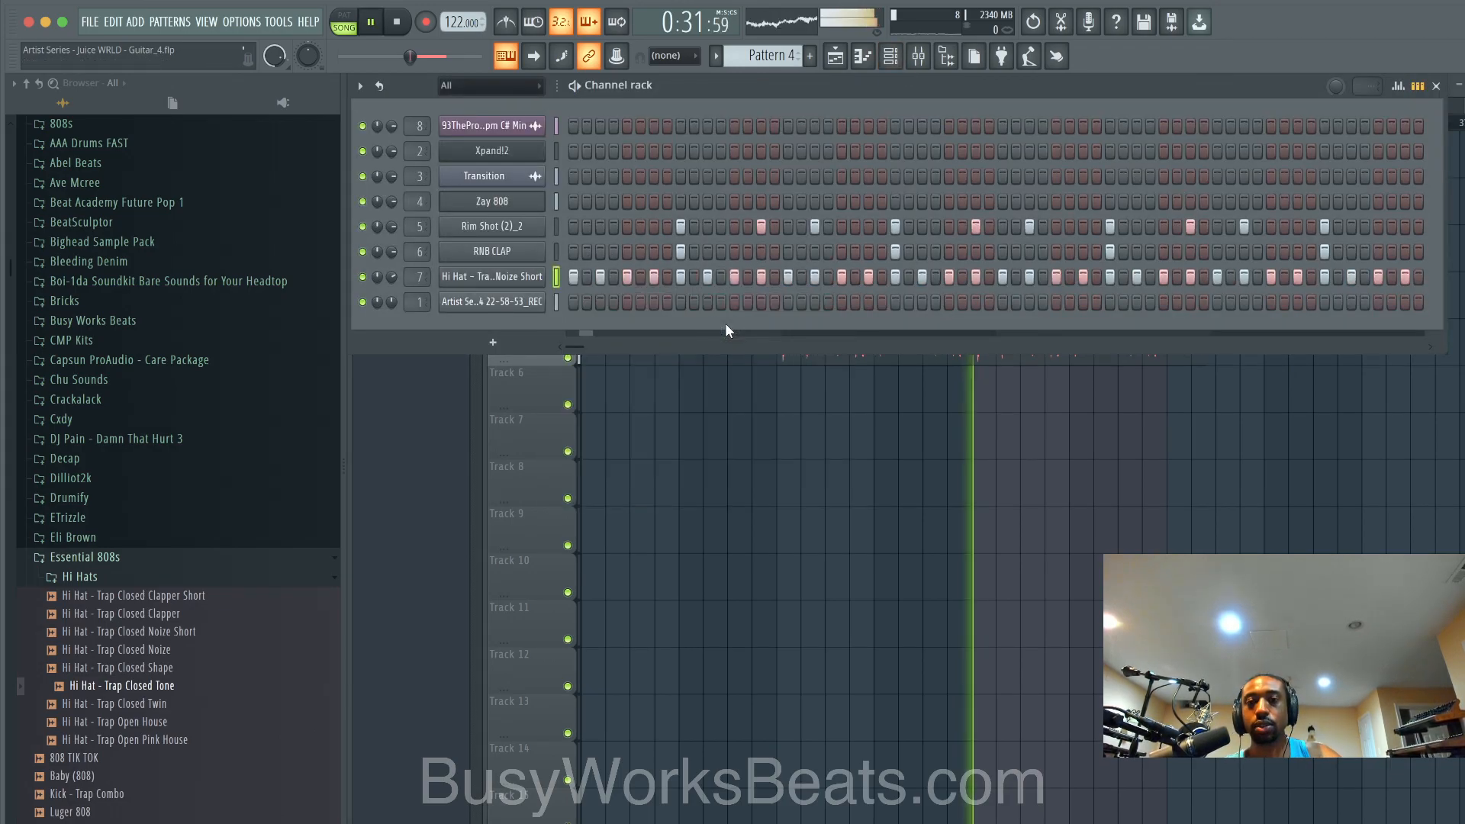
pyautogui.click(587, 277)
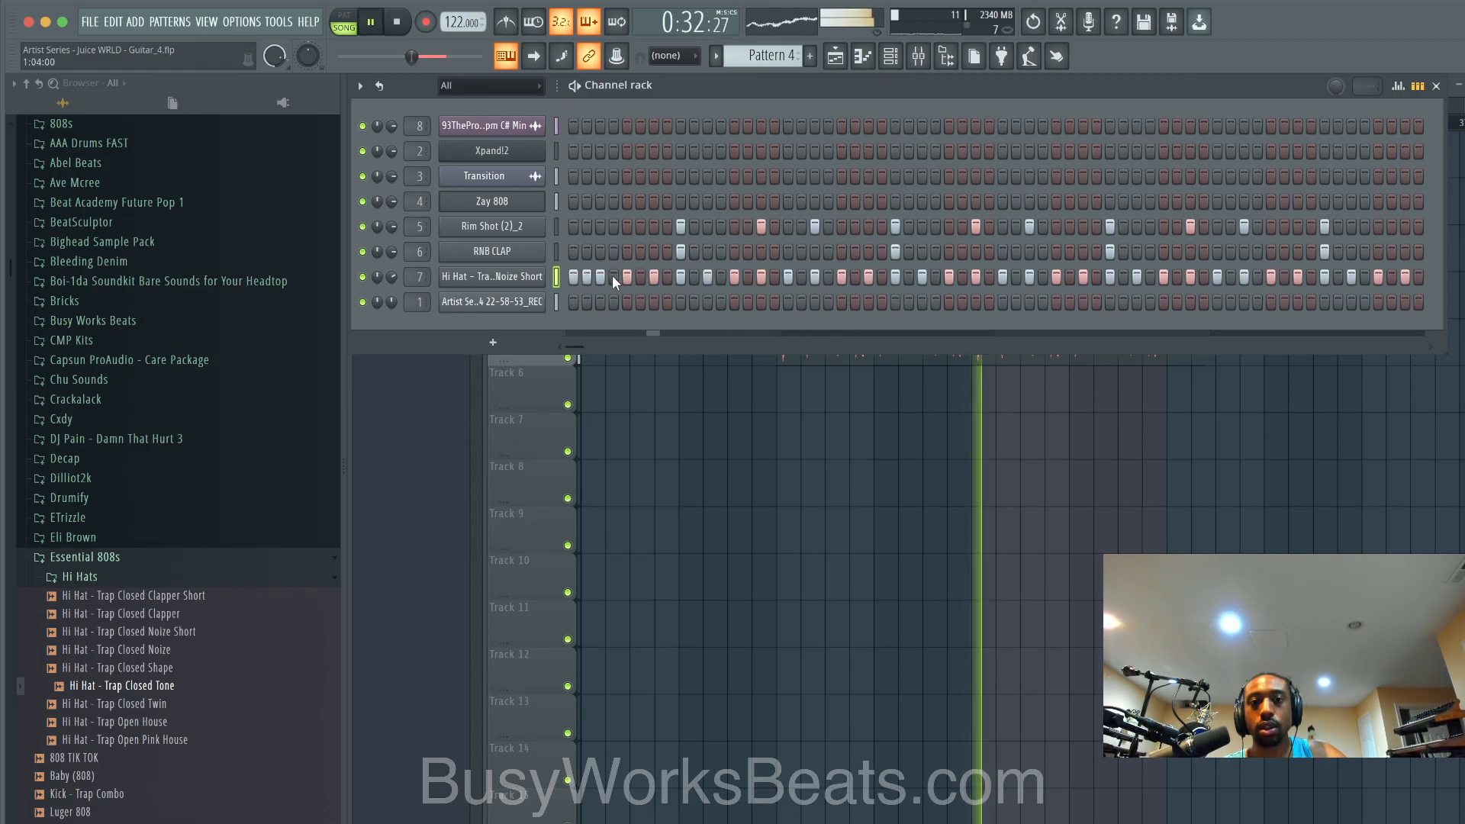
pyautogui.moveTo(613, 277); pyautogui.dragTo(1085, 277)
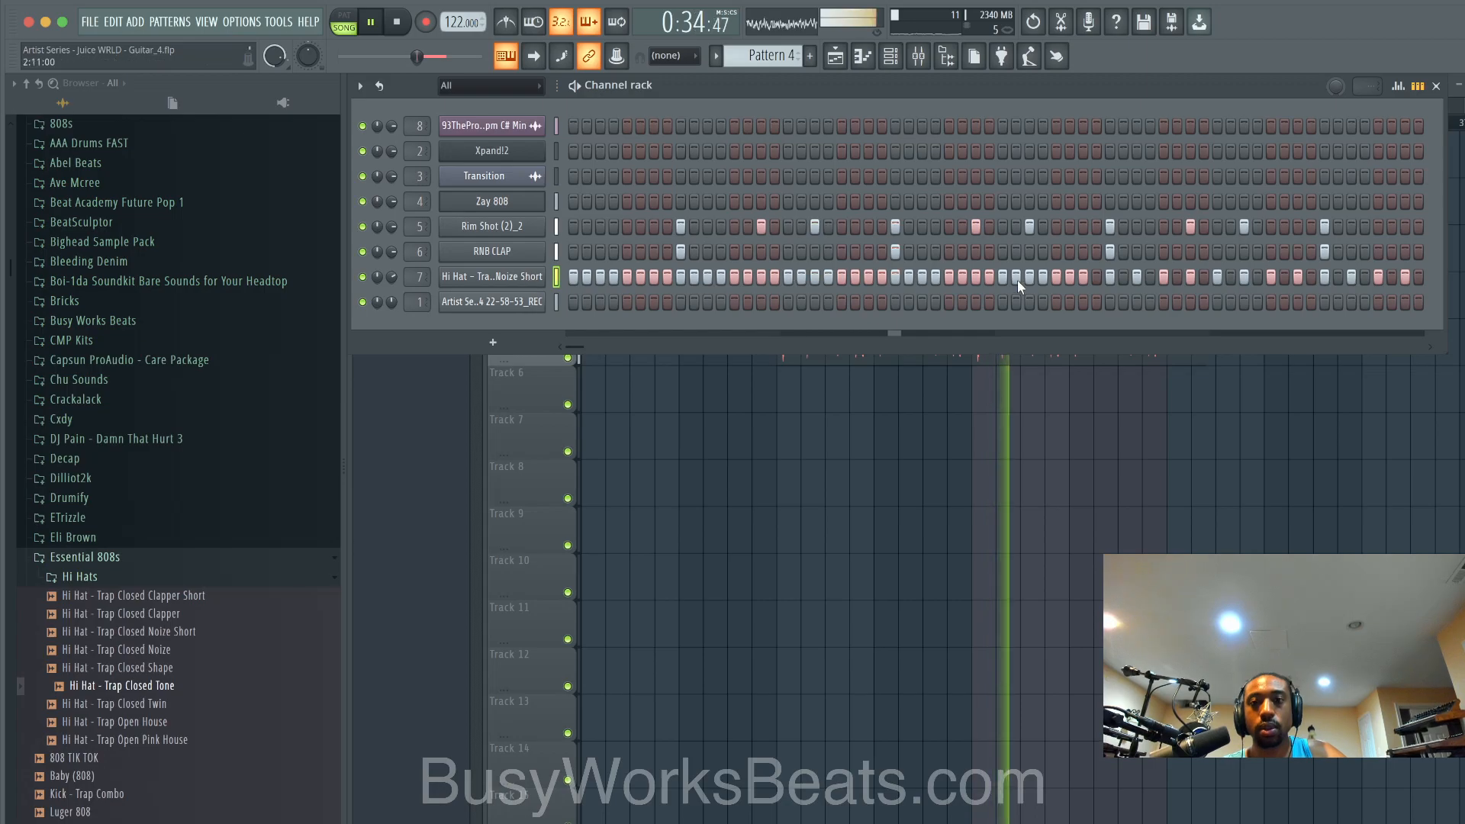
pyautogui.click(1436, 86)
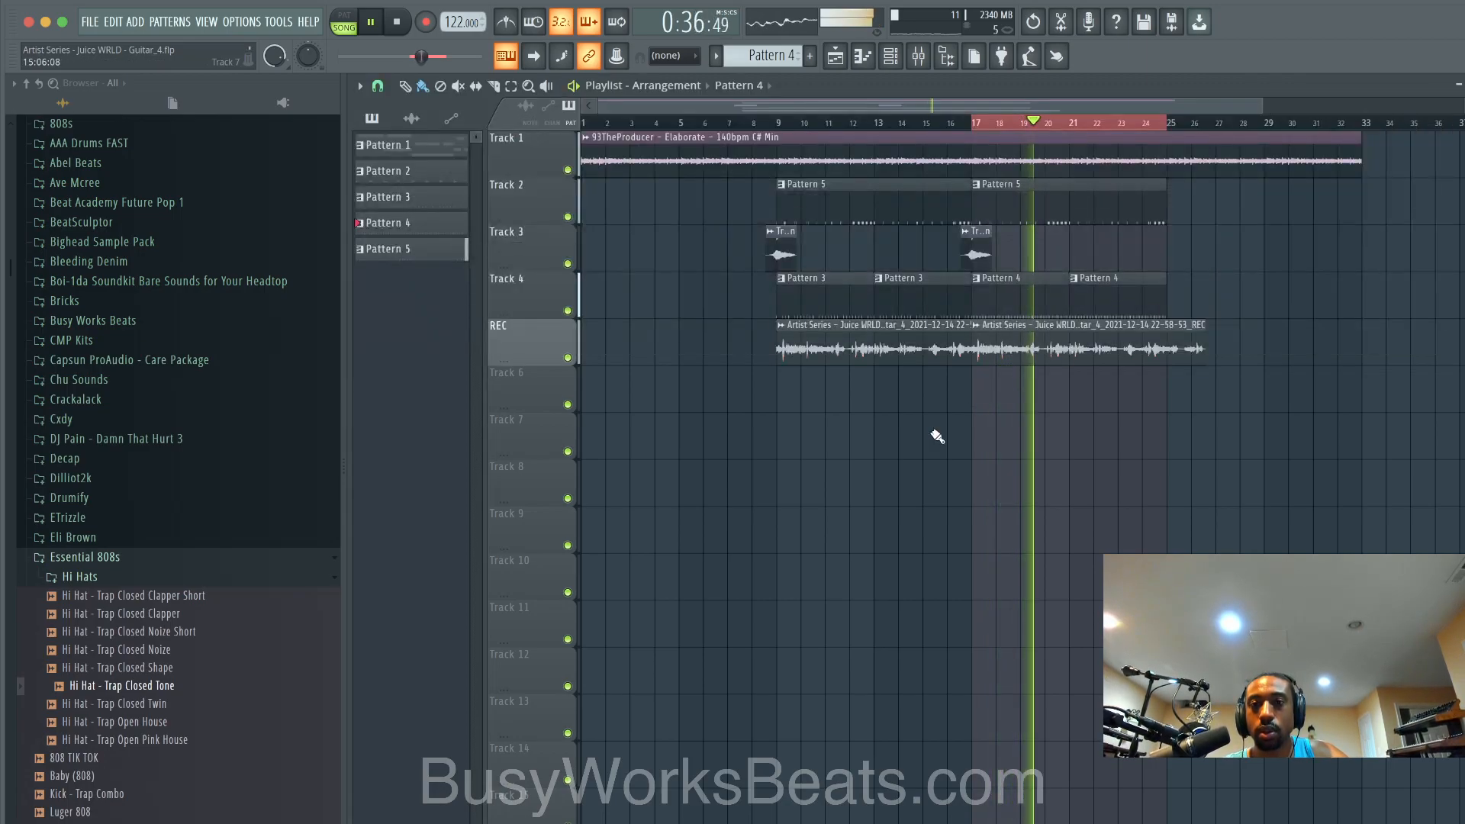
pyautogui.click(918, 56)
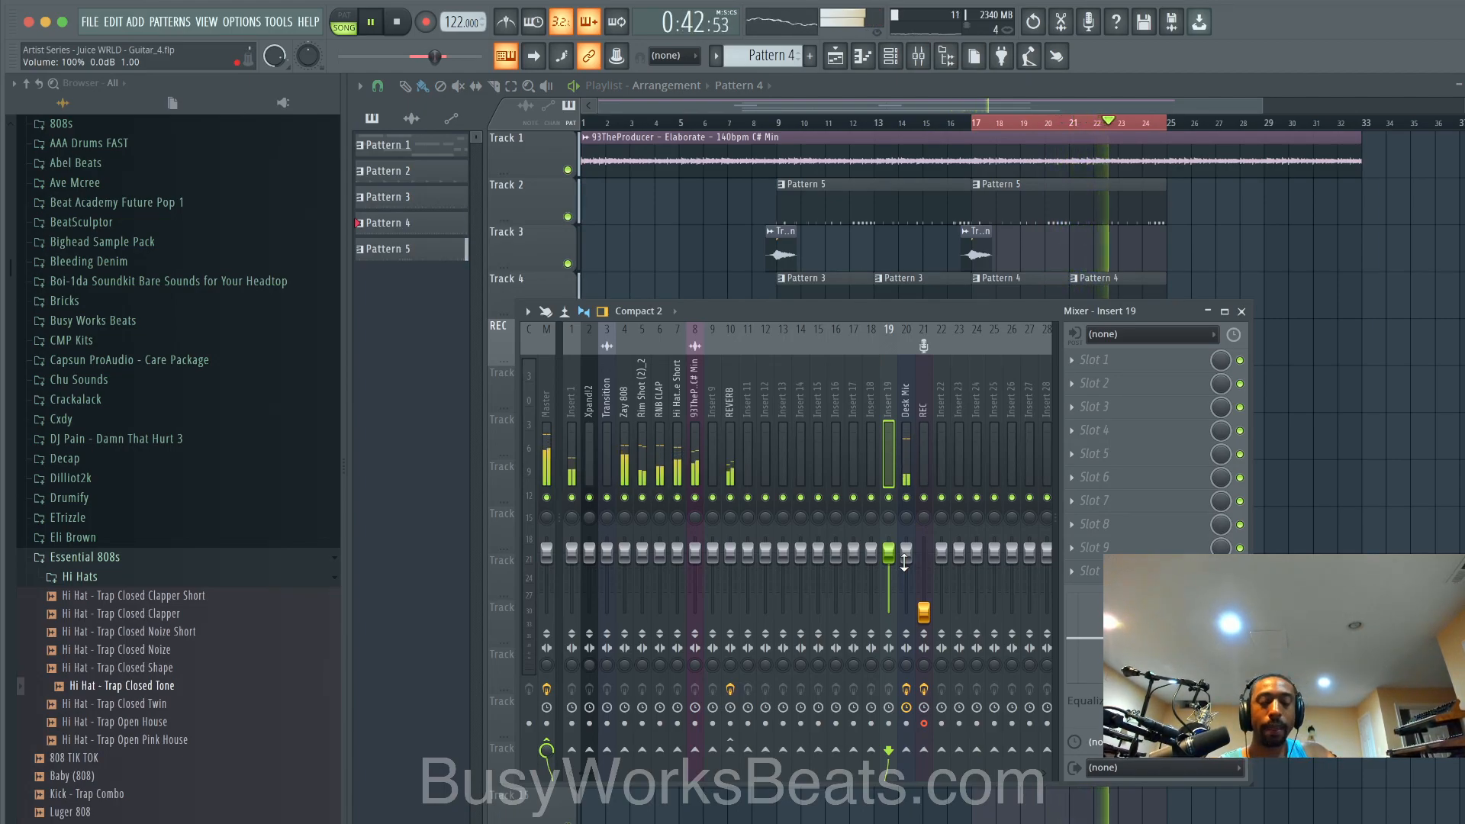
pyautogui.press('F9')
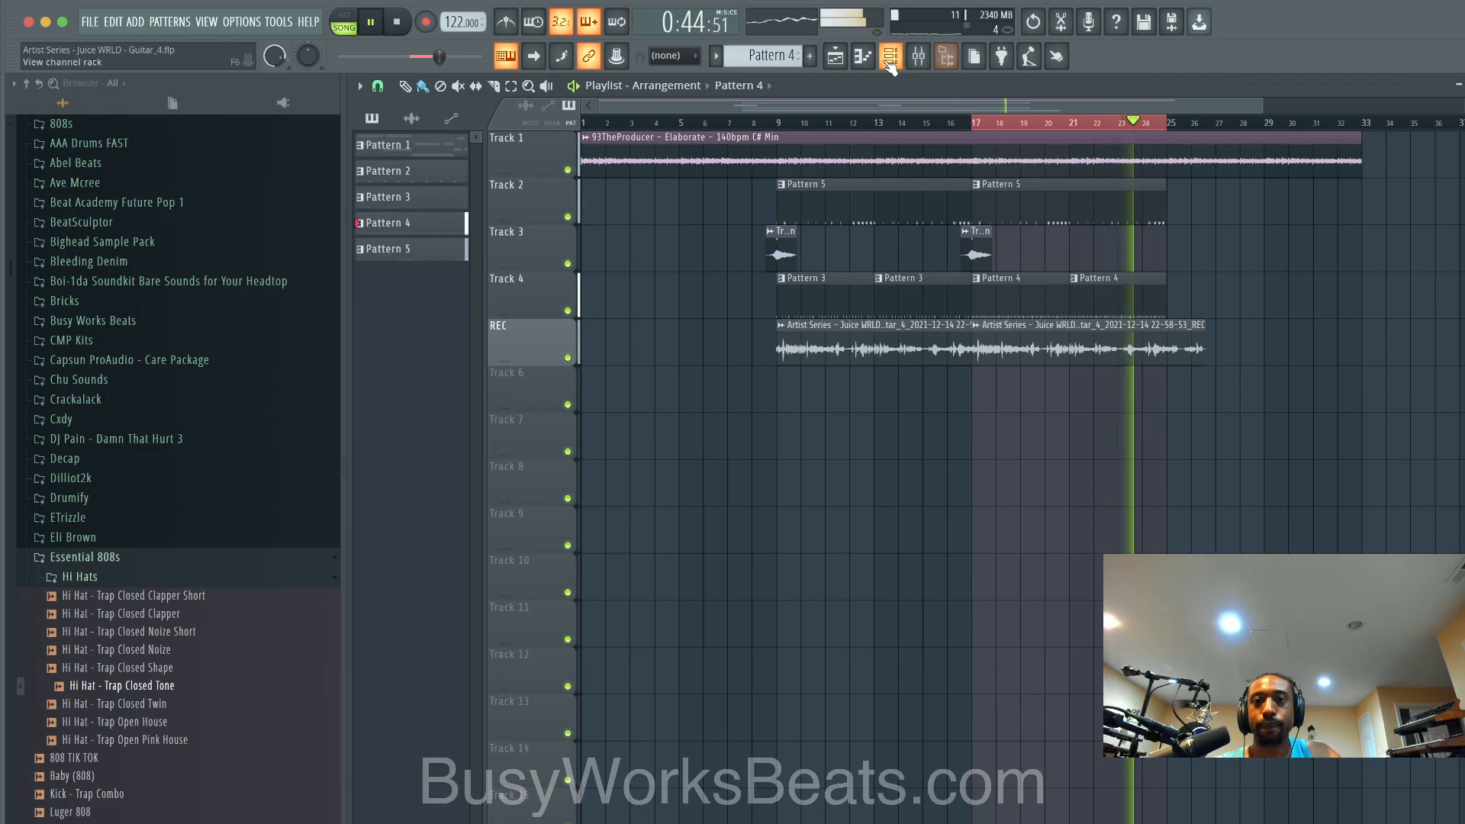
# Step: Stop playback and delete all Trap Closed Noise Short hi-hat notes of Pattern 4 in the piano roll
pyautogui.click(887, 59)
pyautogui.press('space')
pyautogui.rightClick(541, 276)
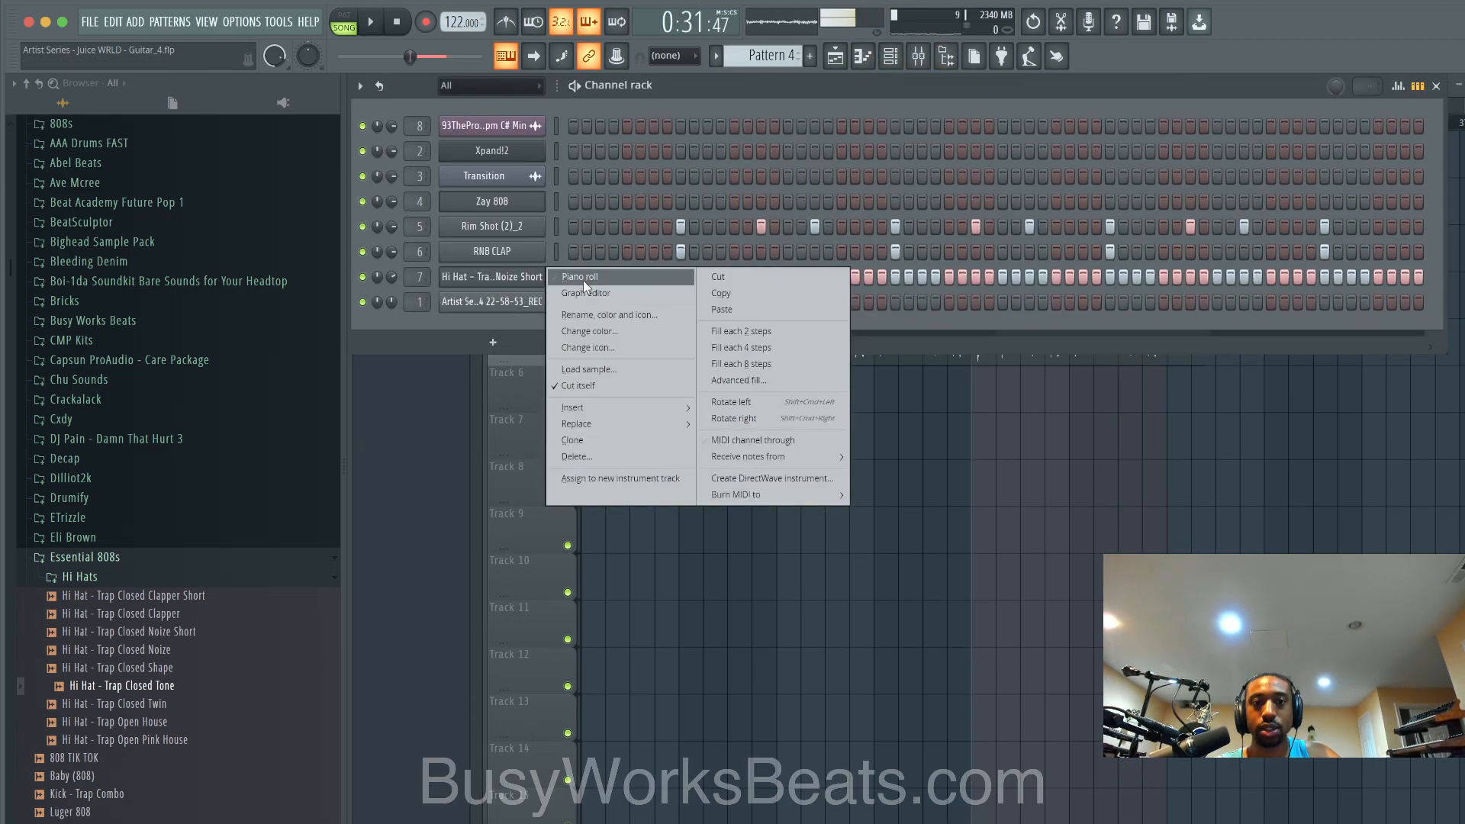
pyautogui.click(583, 277)
pyautogui.hotkey('ctrl', 'a')
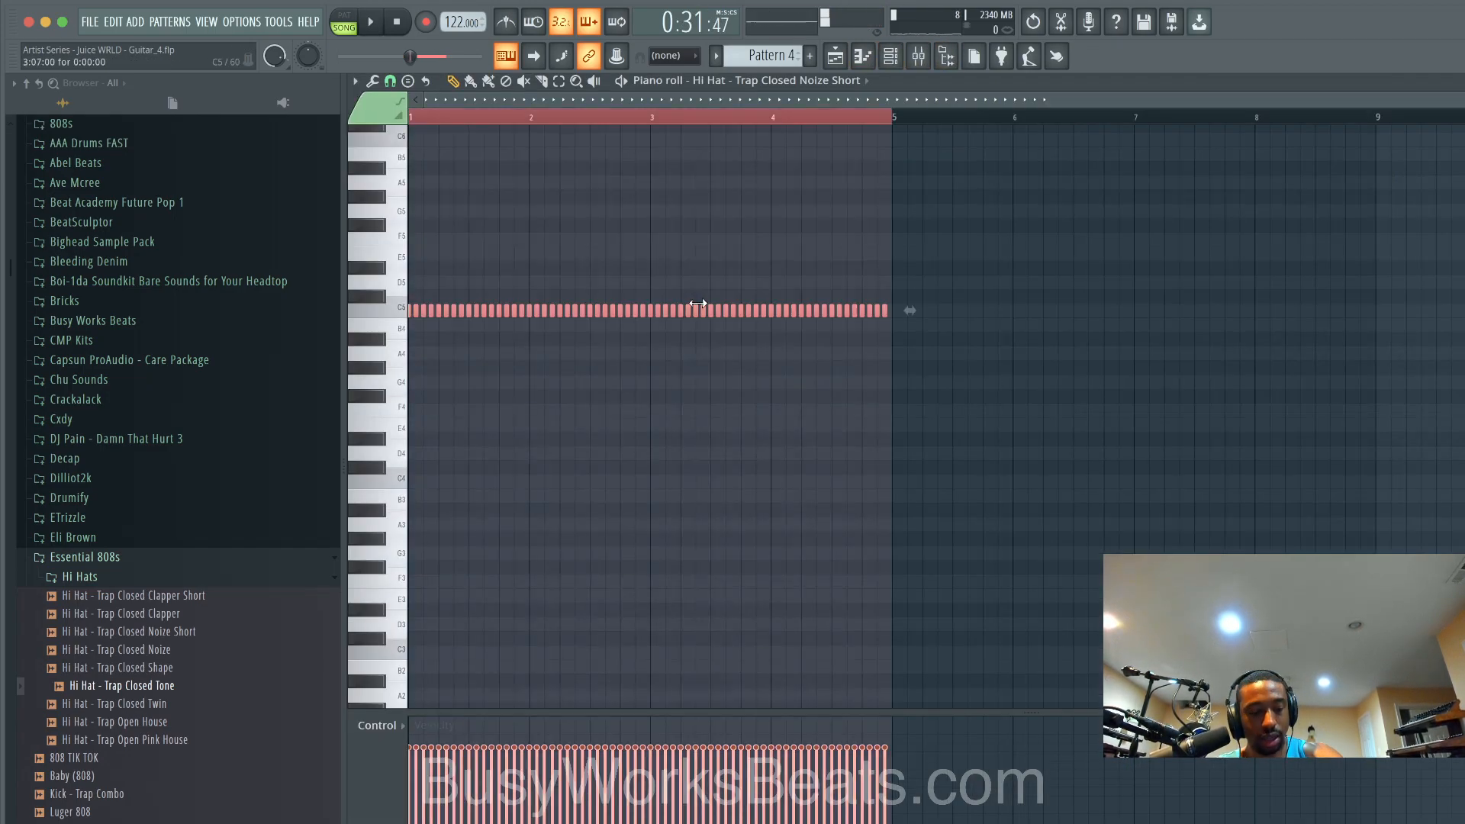
pyautogui.press('Delete')
# Step: Set the piano roll snap to 1/3 beat, fill bar 1 with consecutive C5 hi-hat notes, and start playback
pyautogui.click(390, 81)
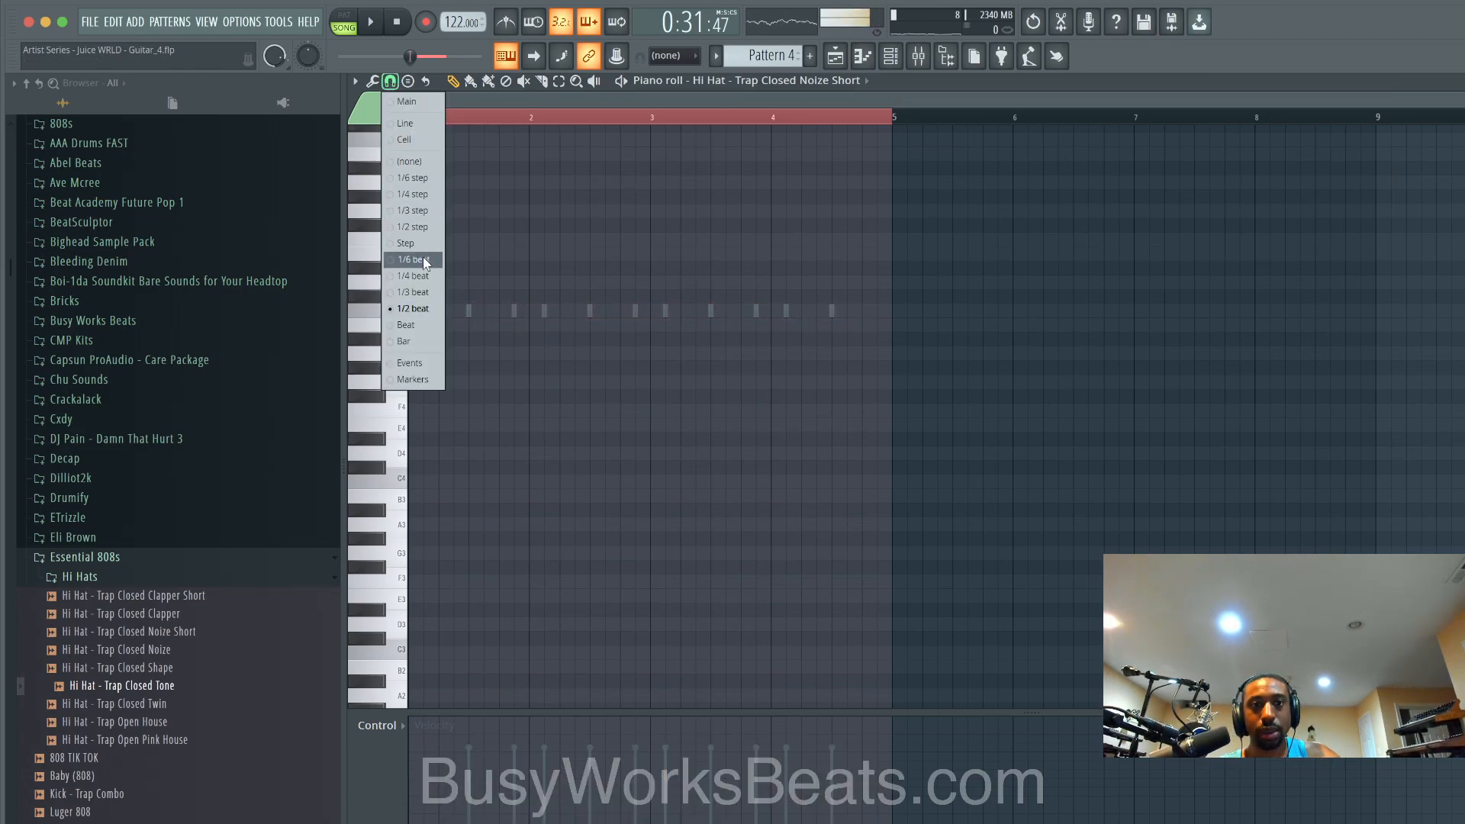
pyautogui.click(432, 291)
pyautogui.click(413, 311)
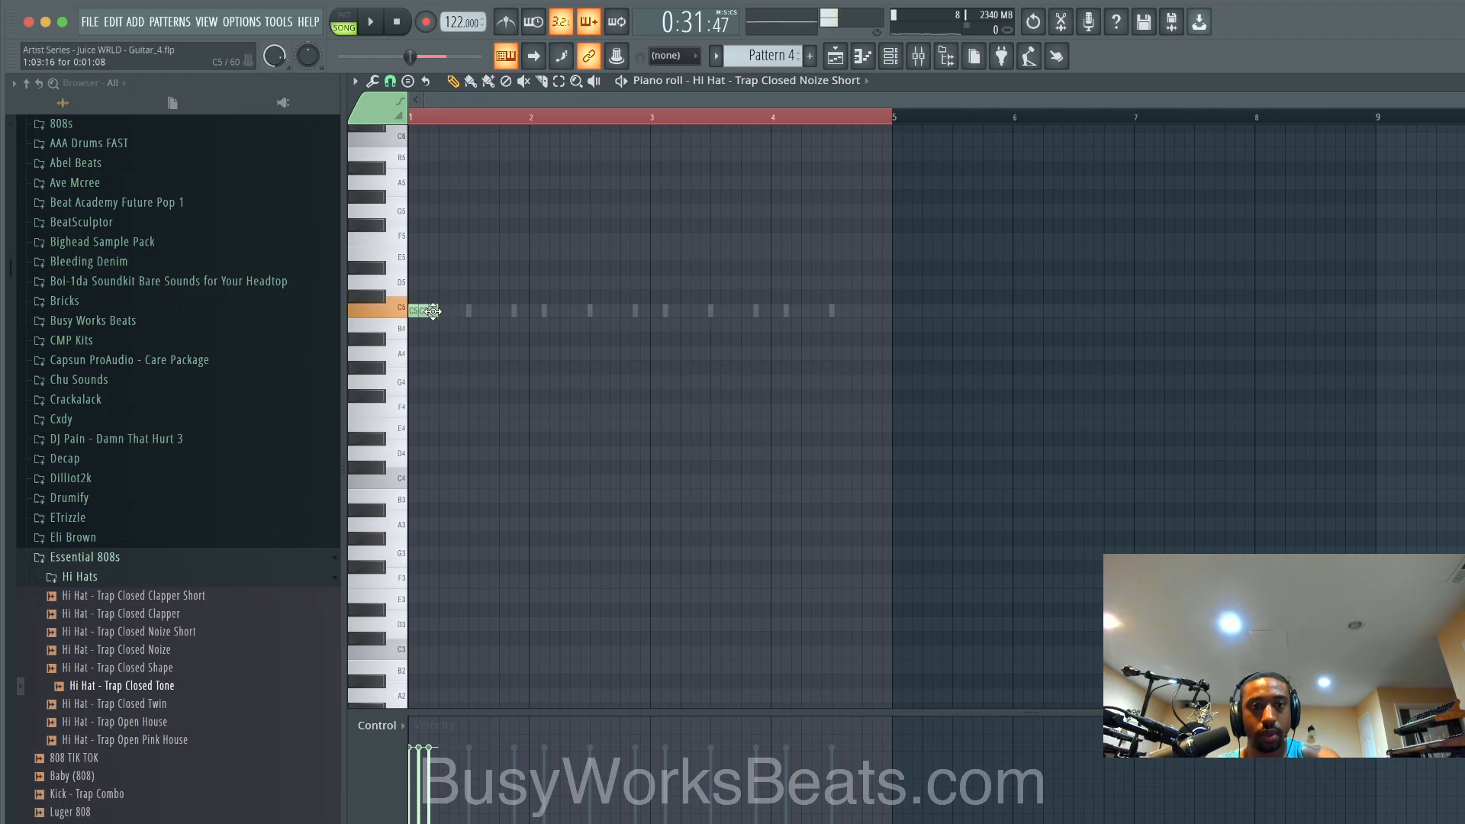
pyautogui.moveTo(416, 310); pyautogui.dragTo(454, 311)
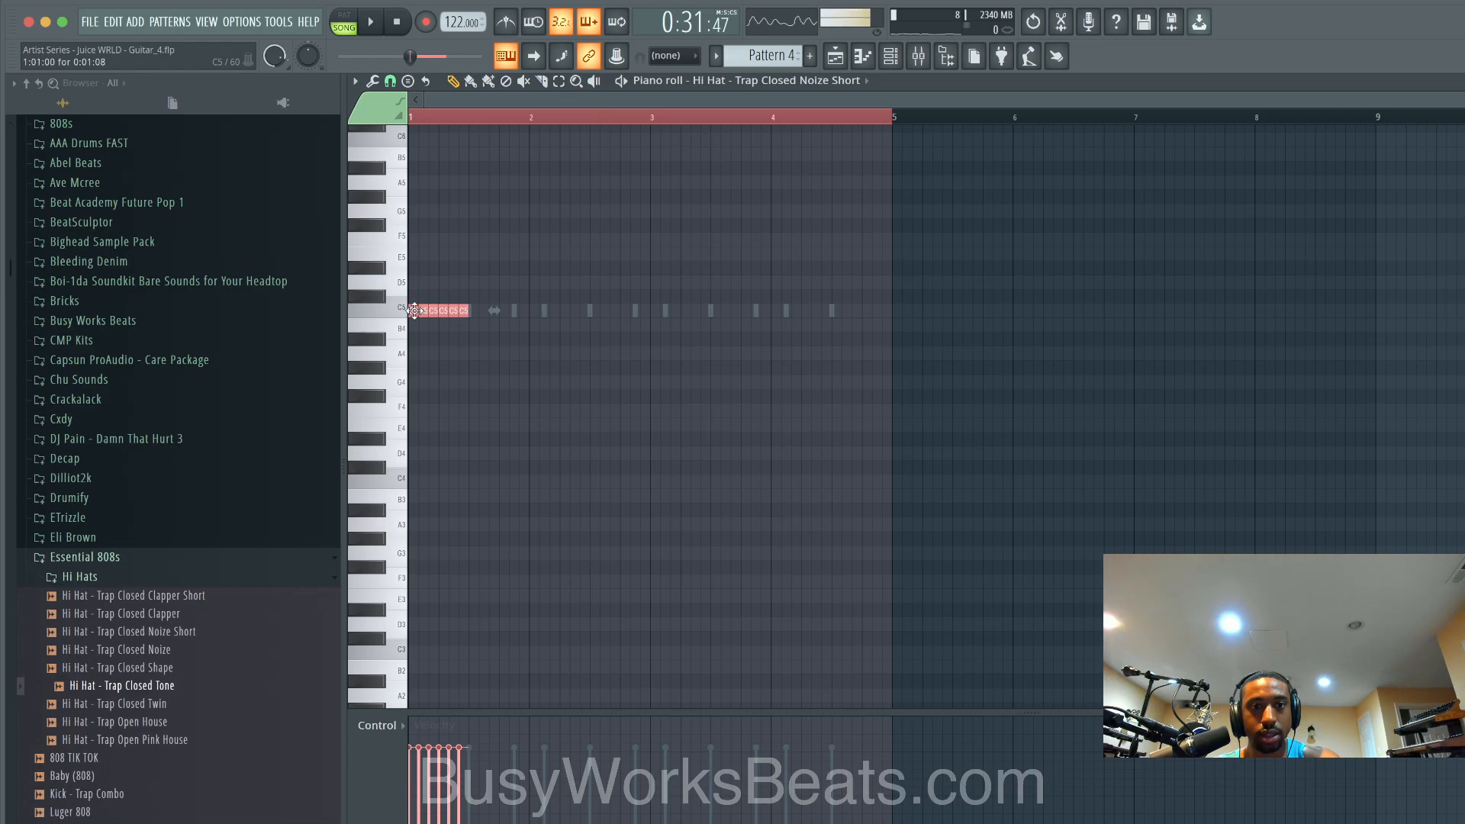
pyautogui.hotkey('ctrl', 'b')
pyautogui.press('space')
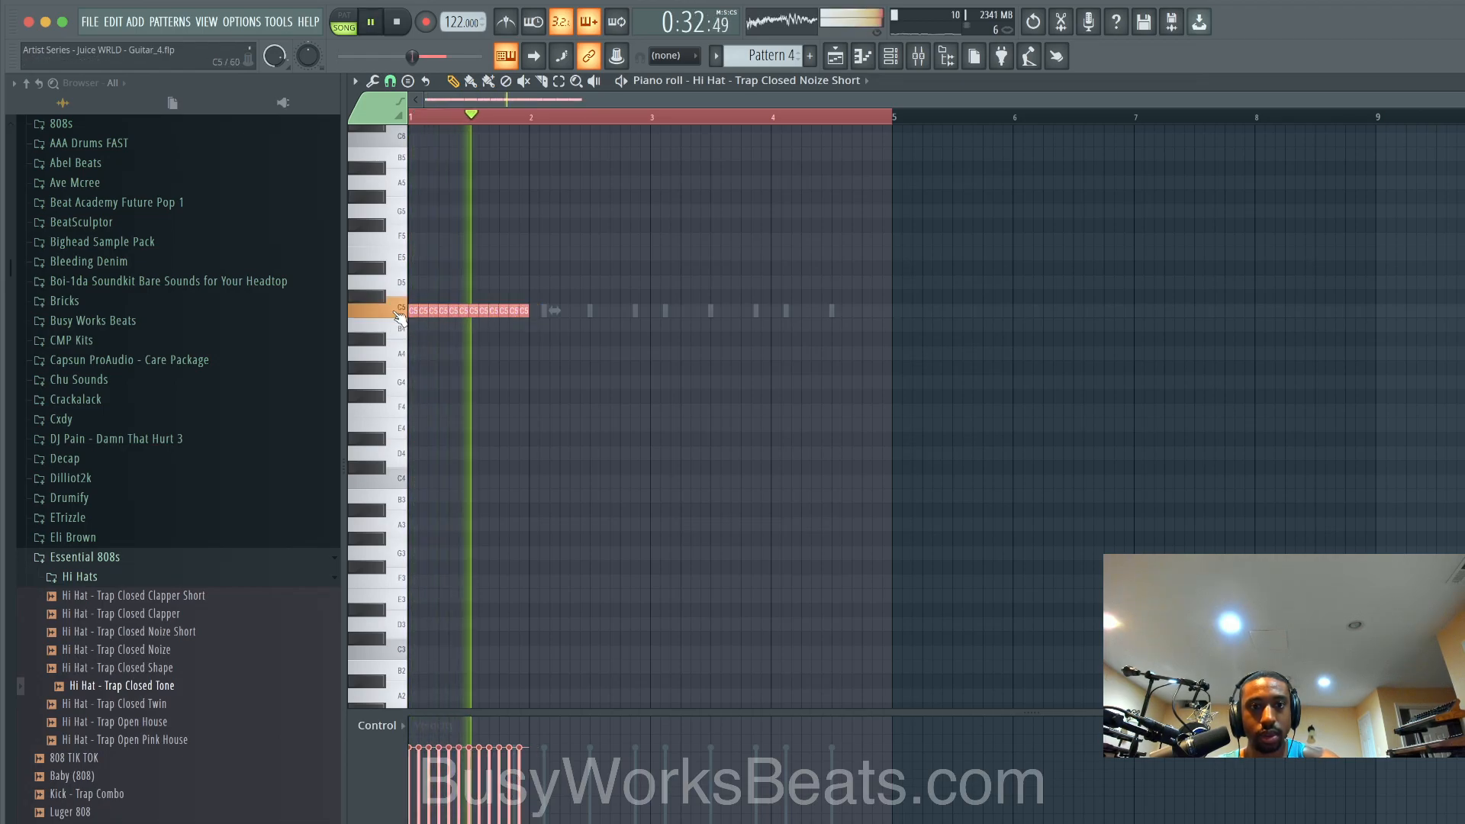
# Step: Duplicate the 1/3-beat hi-hat notes across bars 2 to 4 and deselect them
pyautogui.hotkey('ctrl', 'b')
pyautogui.hotkey('ctrl', 'd')
pyautogui.hotkey('ctrl', 'a')
pyautogui.hotkey('ctrl', 'b')
pyautogui.moveTo(667, 306); pyautogui.dragTo(657, 307)
pyautogui.hotkey('ctrl', 's')
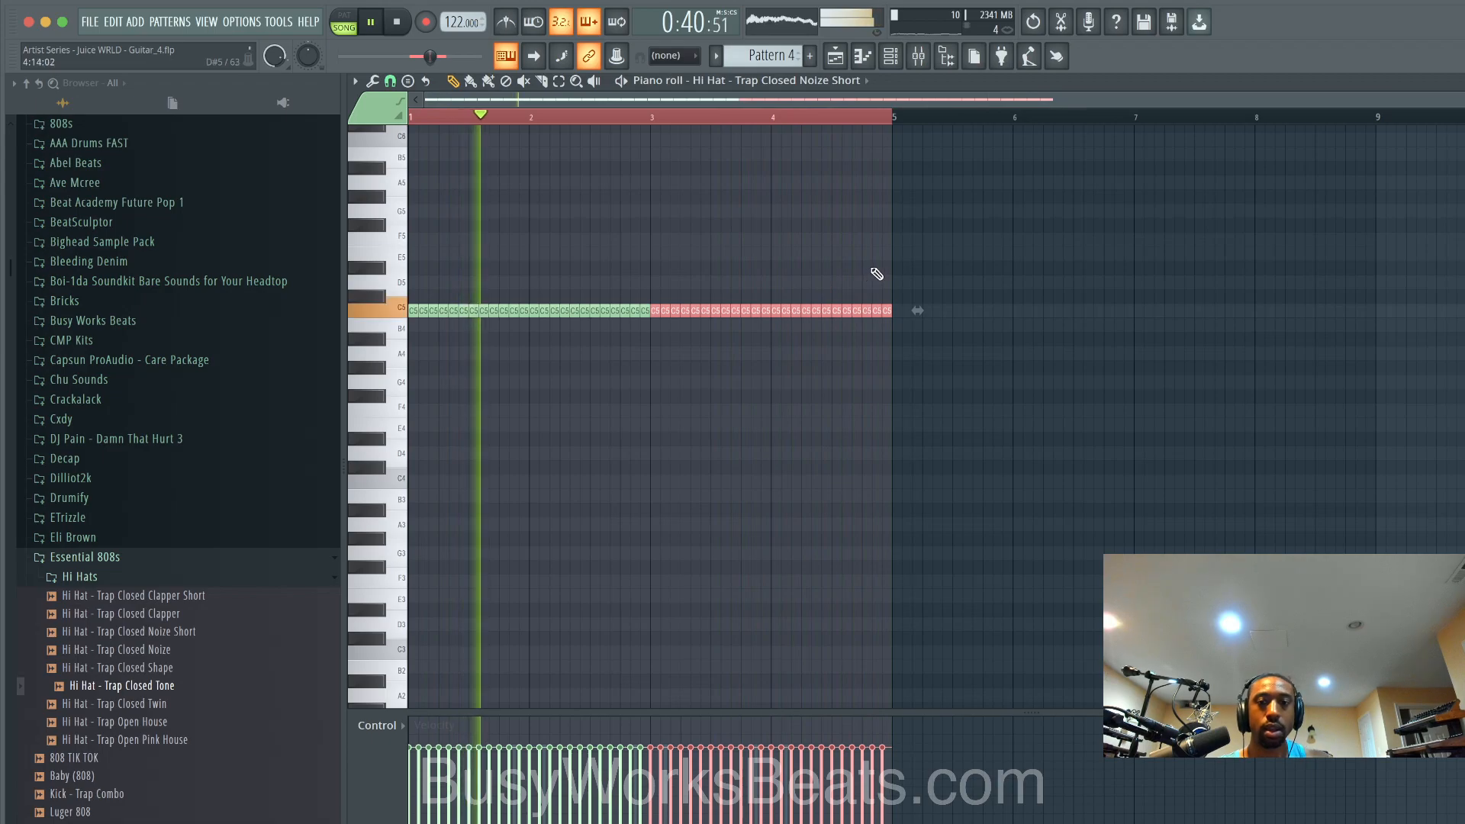
pyautogui.hotkey('ctrl', 'd')
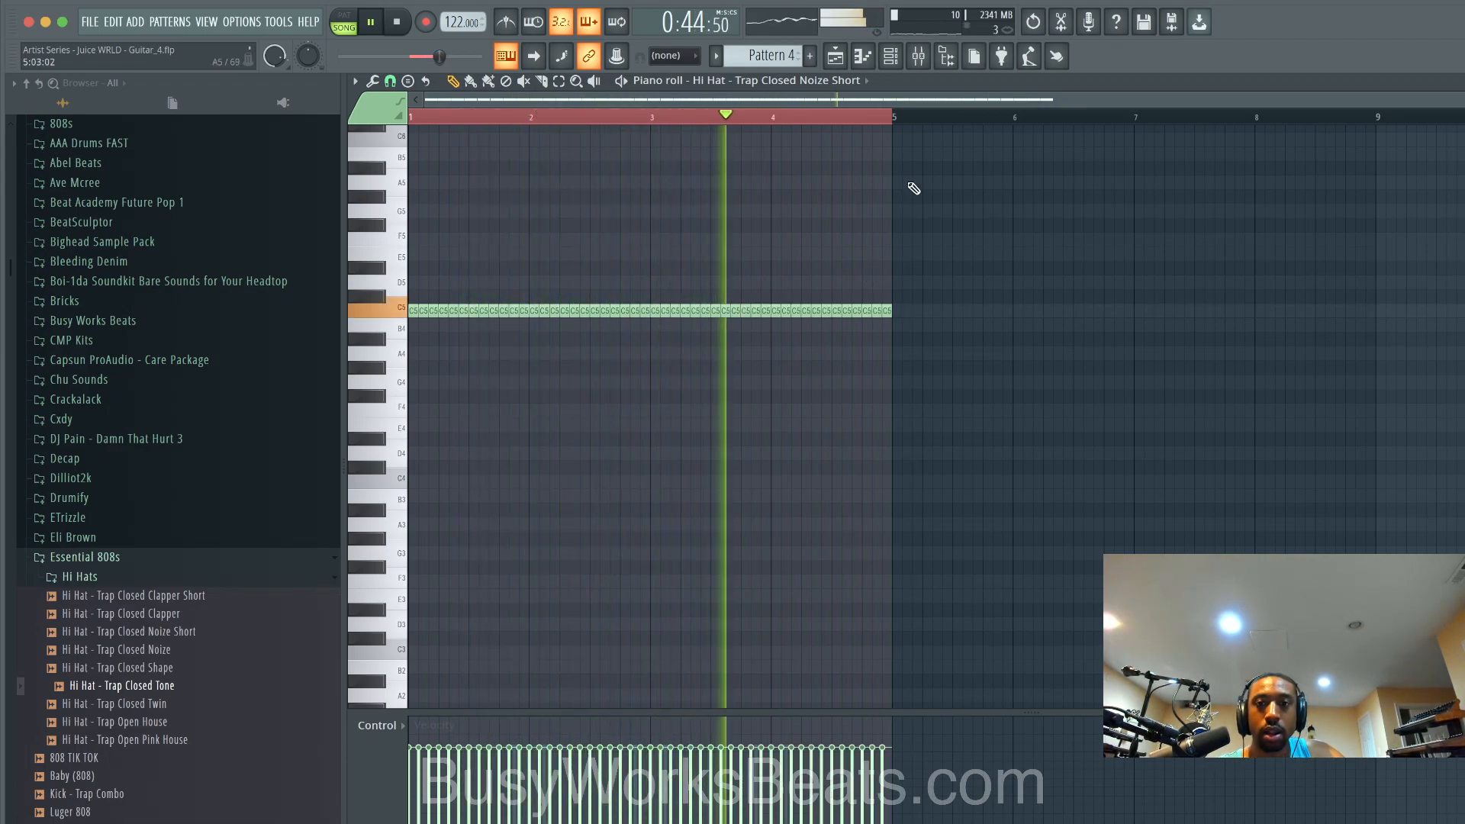
# Step: Add Rim Shot (2)_2 hits on steps 11 and 58 of Pattern 4 while the beat plays
pyautogui.click(843, 63)
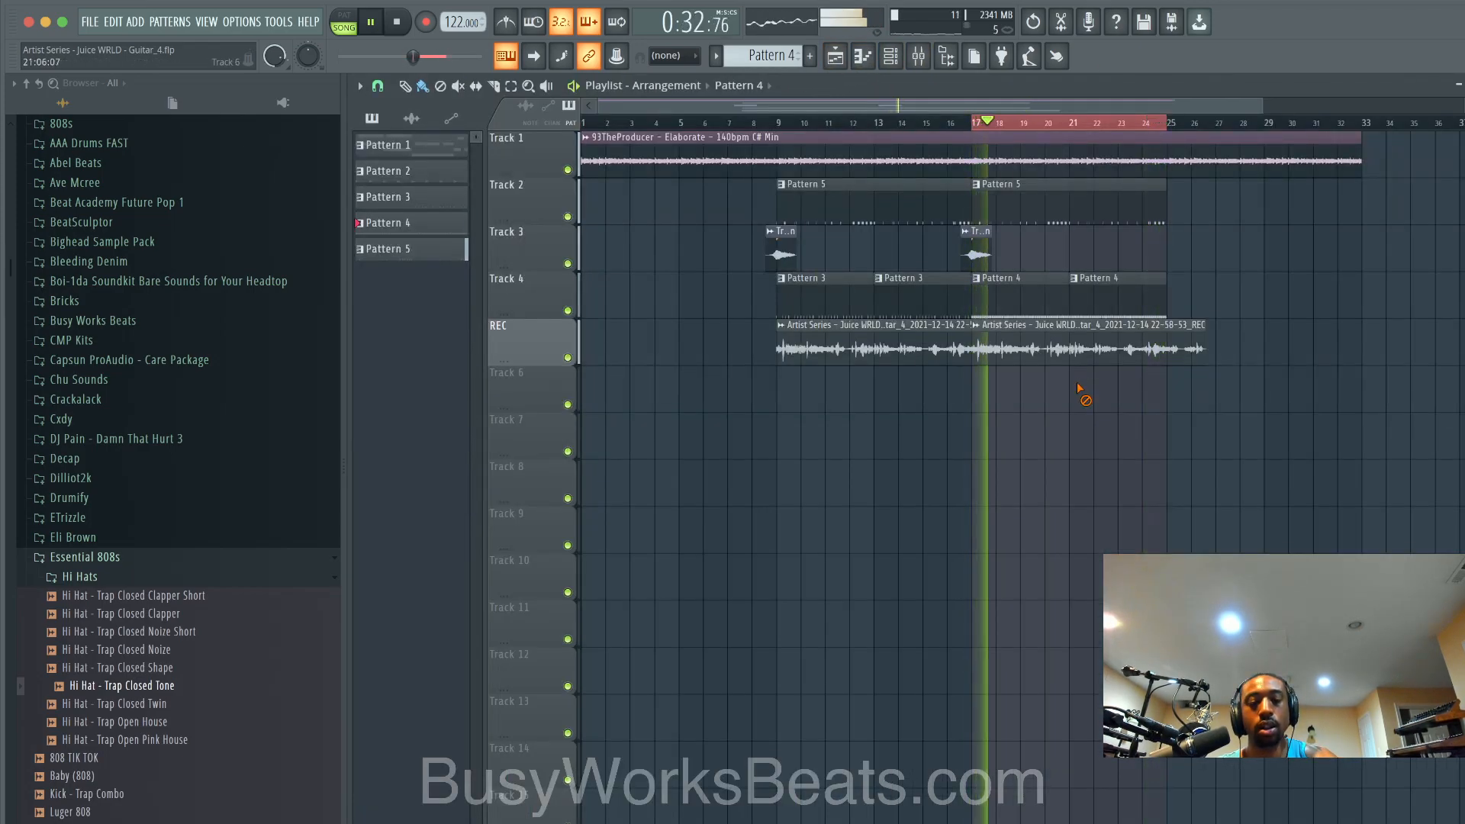
pyautogui.press('F6')
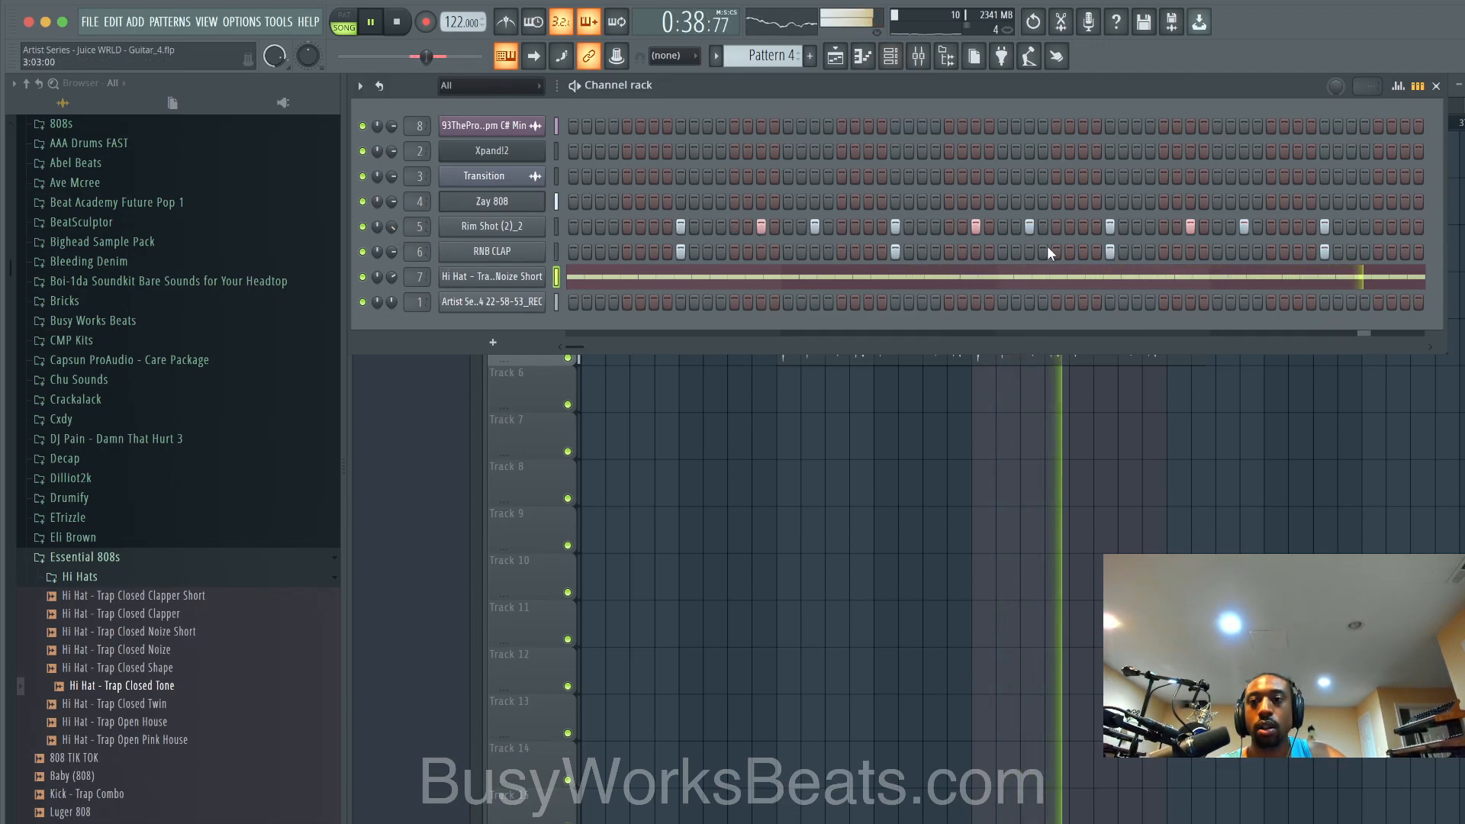
pyautogui.click(707, 226)
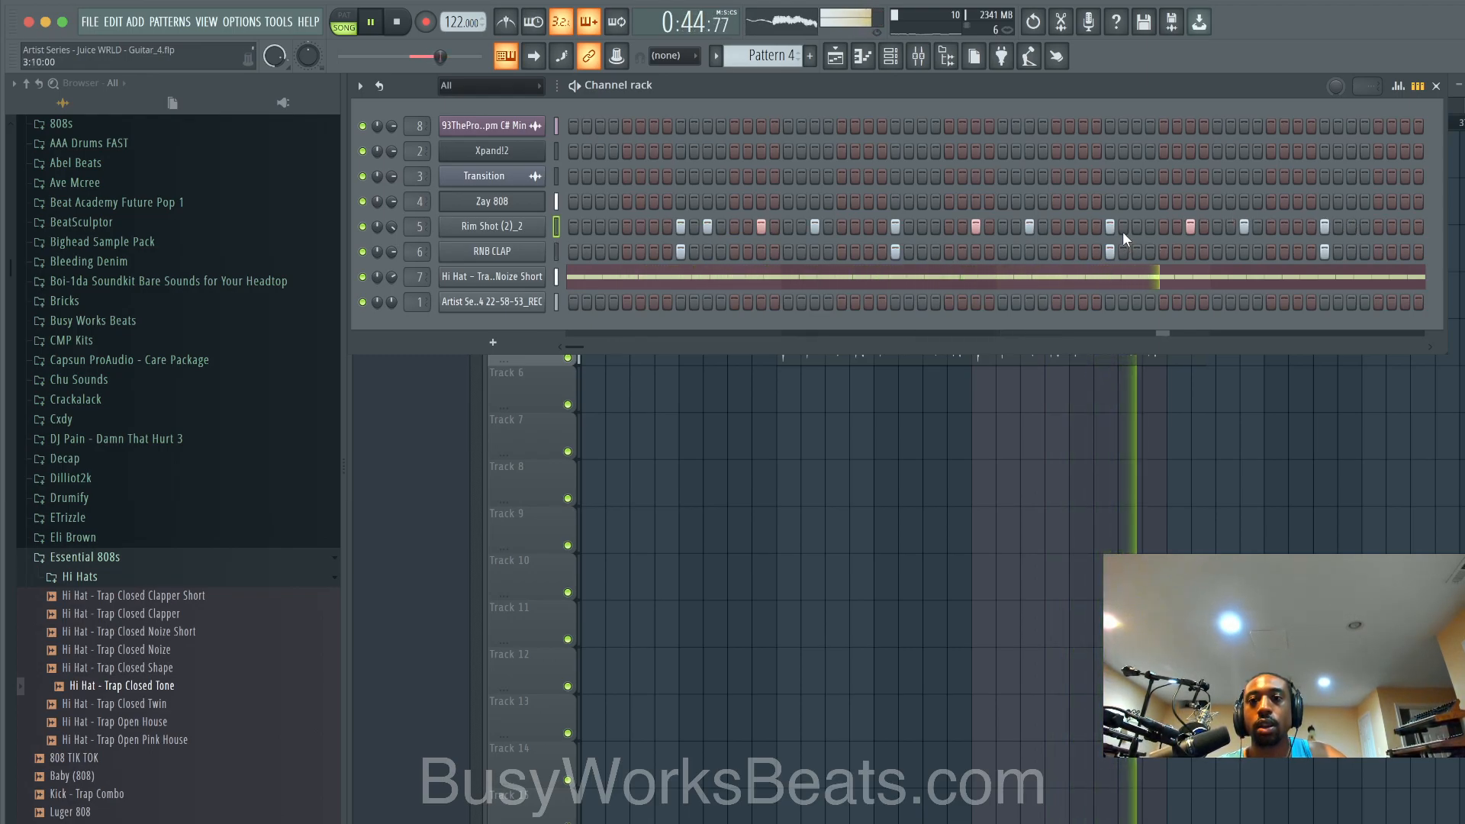
pyautogui.click(1339, 226)
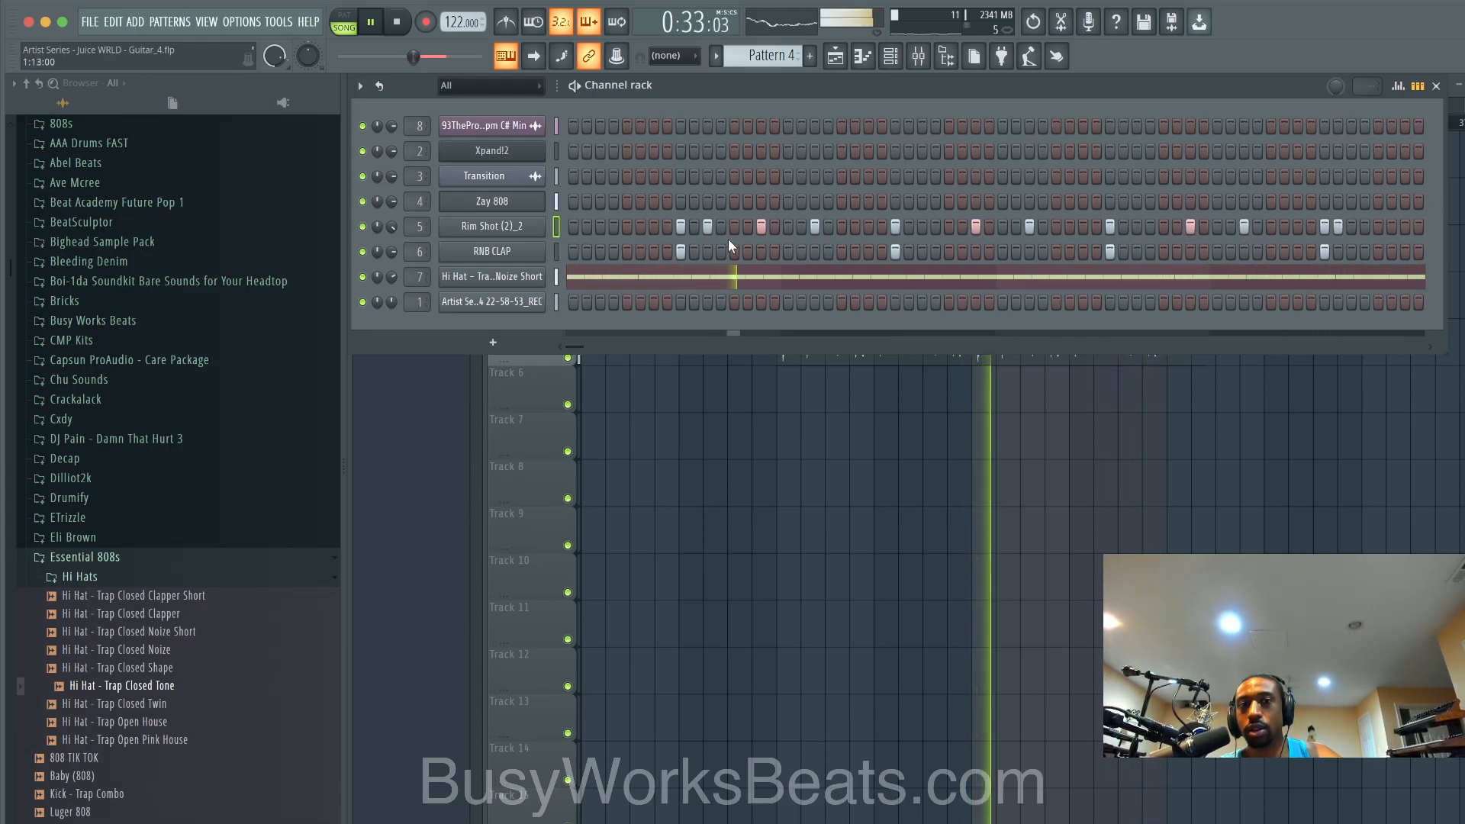
pyautogui.click(1339, 227)
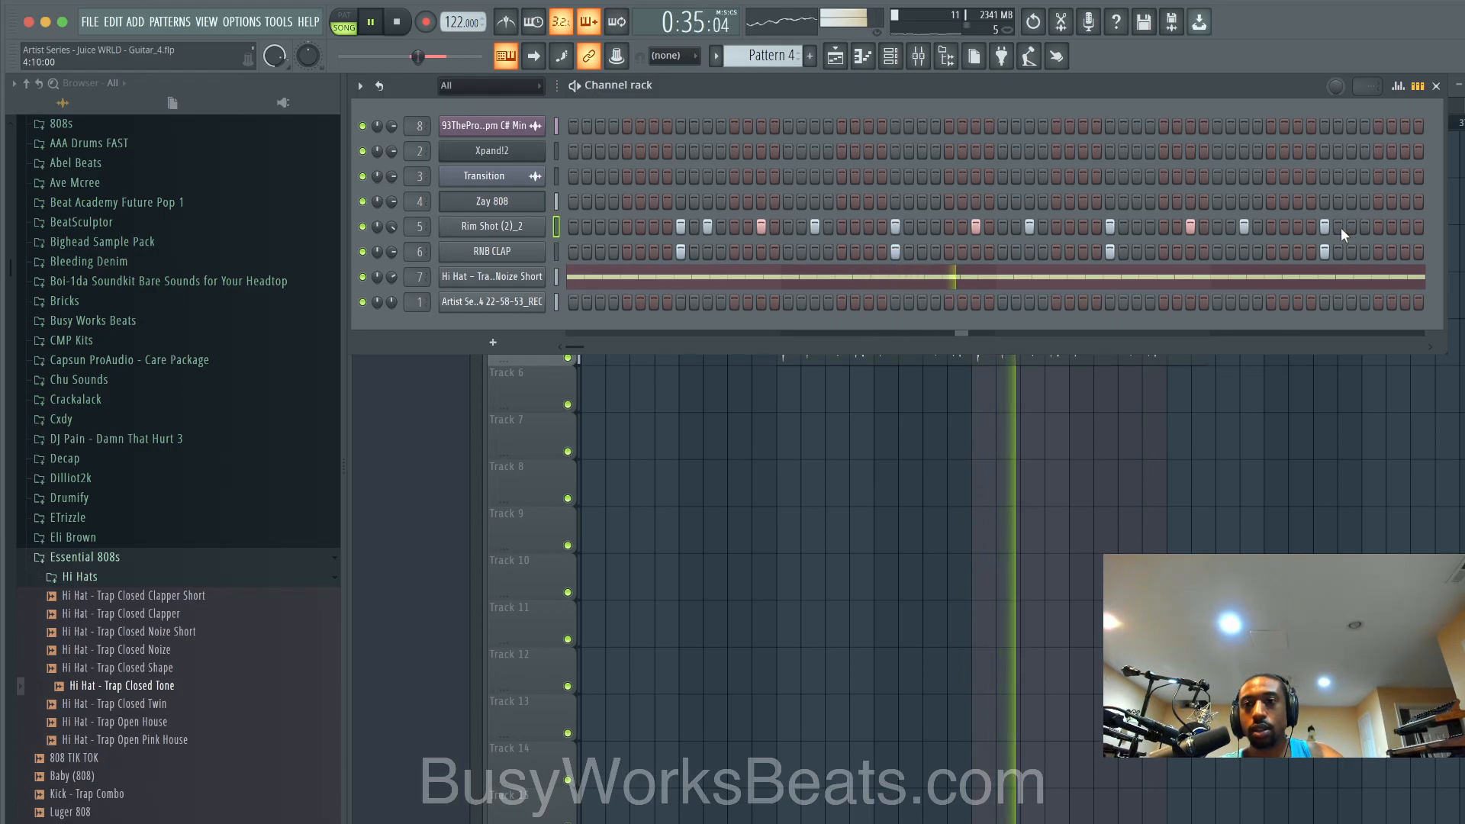
pyautogui.click(1339, 227)
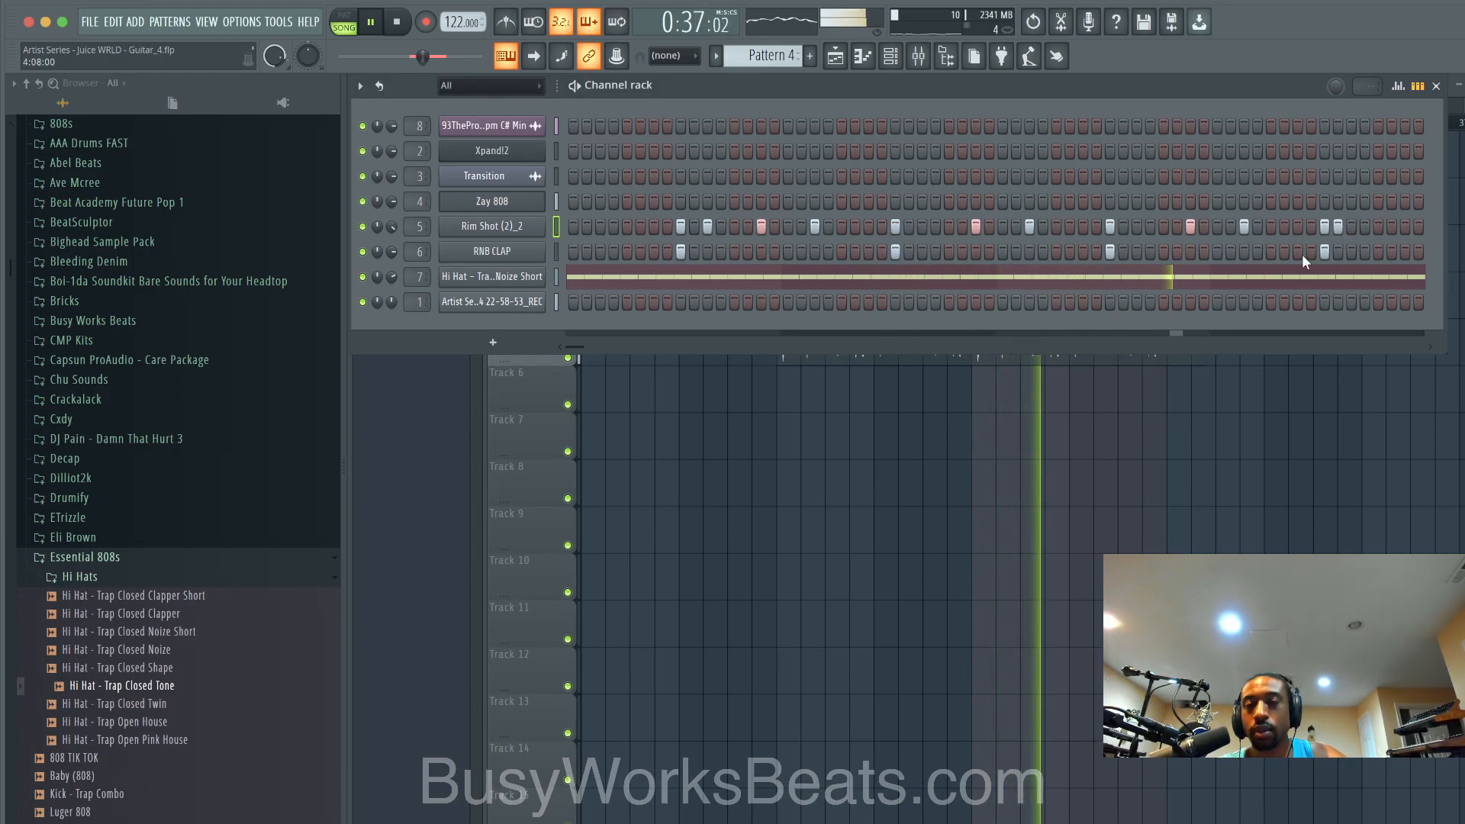
# Step: Replace the rim shot on step 58 with a low-velocity hit on step 59 and lower the velocity of the step 11 hit
pyautogui.hotkey('alt', 'g')
pyautogui.click(1337, 332)
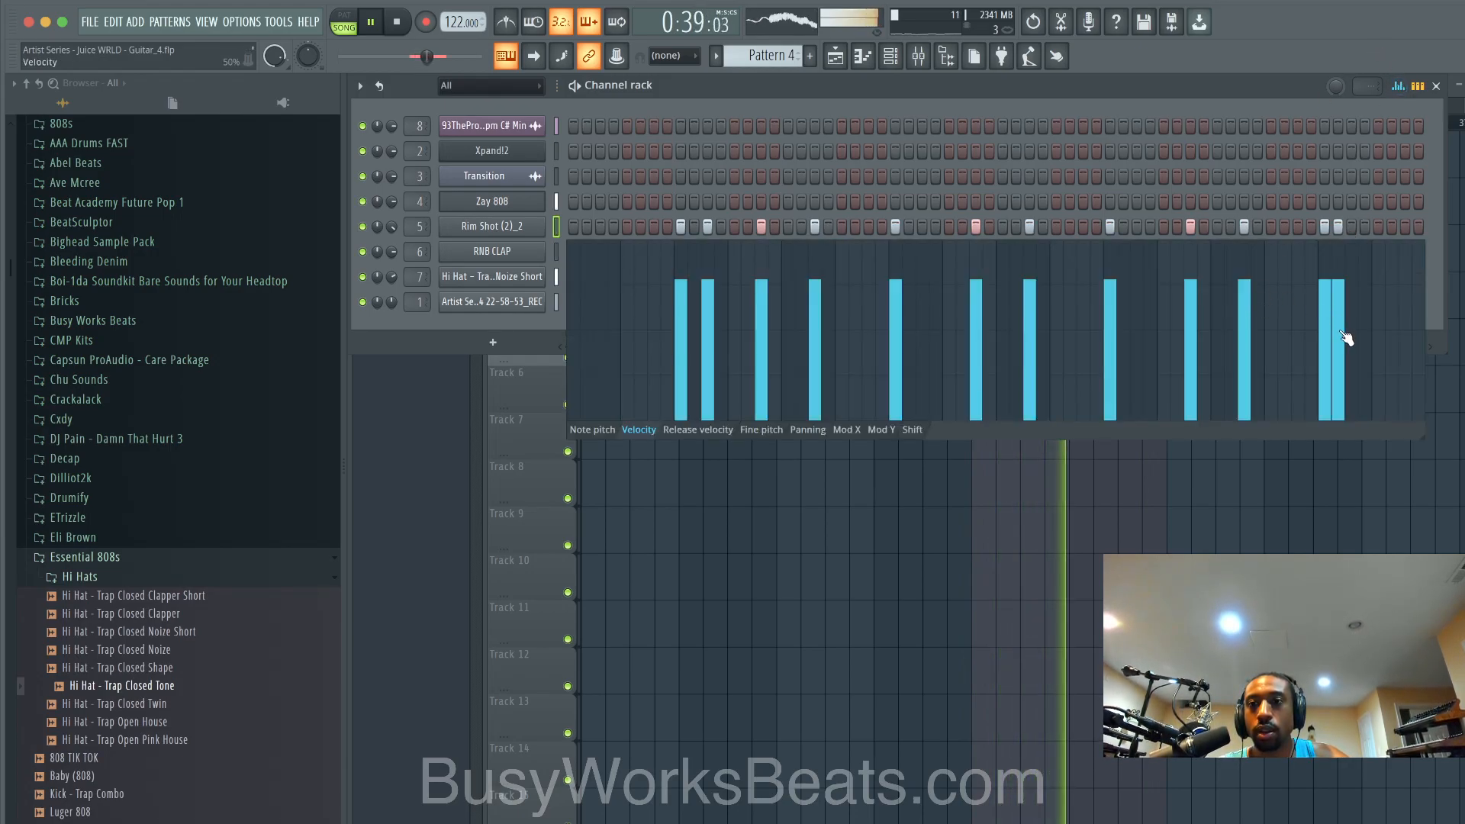
pyautogui.click(1346, 226)
pyautogui.click(1337, 226)
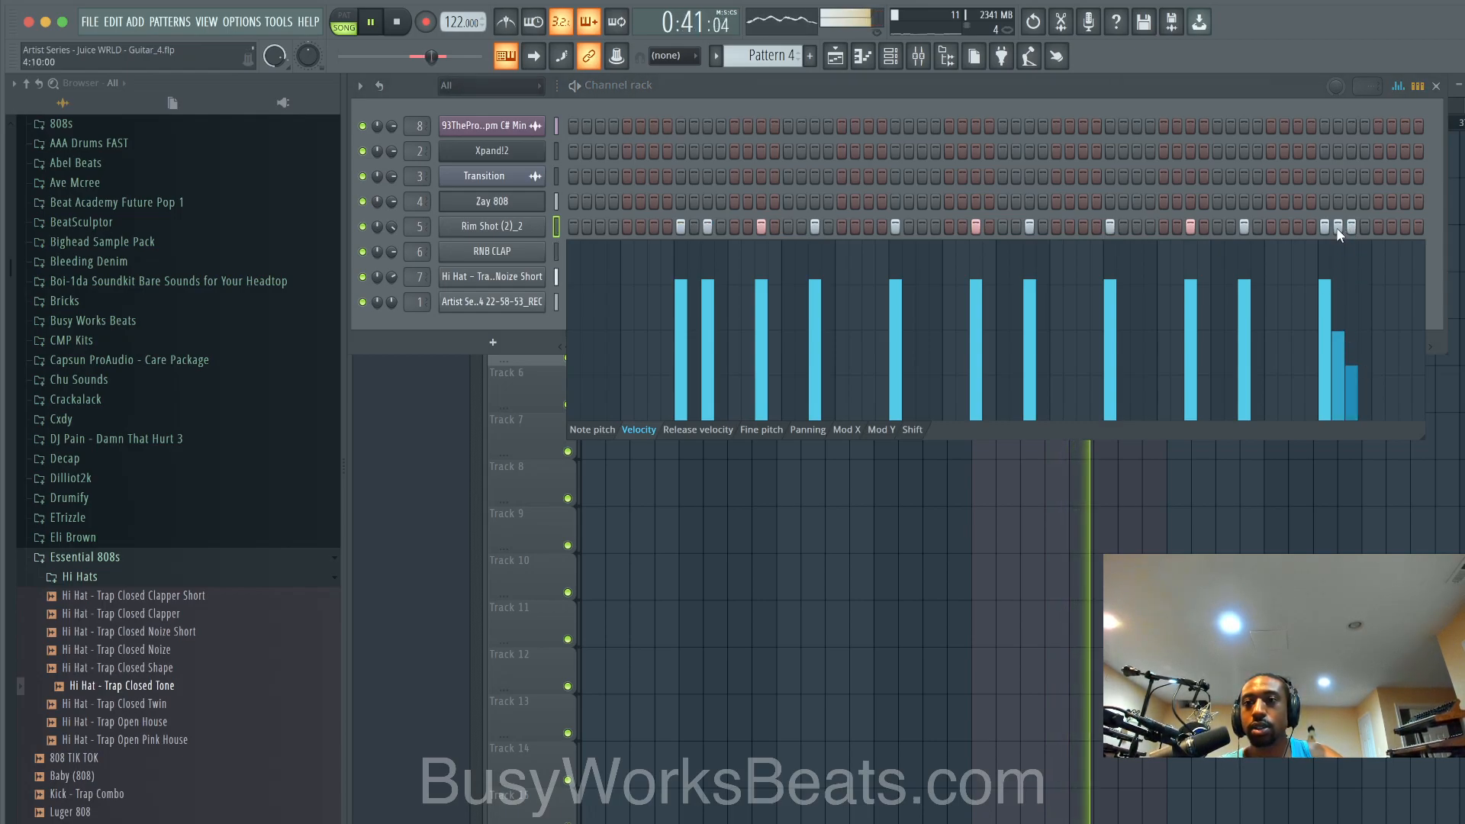
pyautogui.click(709, 323)
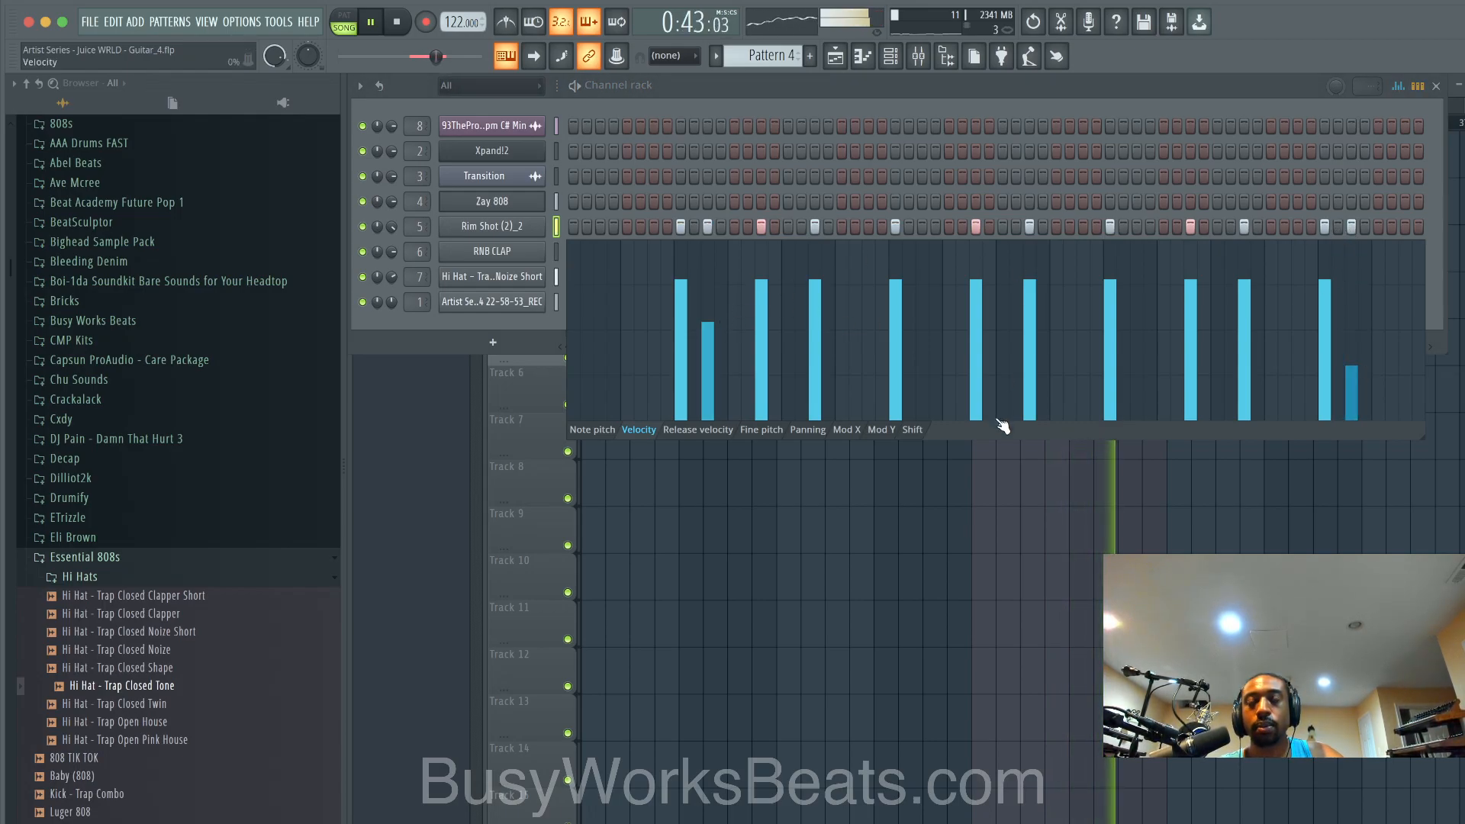
pyautogui.press('space')
pyautogui.hotkey('alt', 'g')
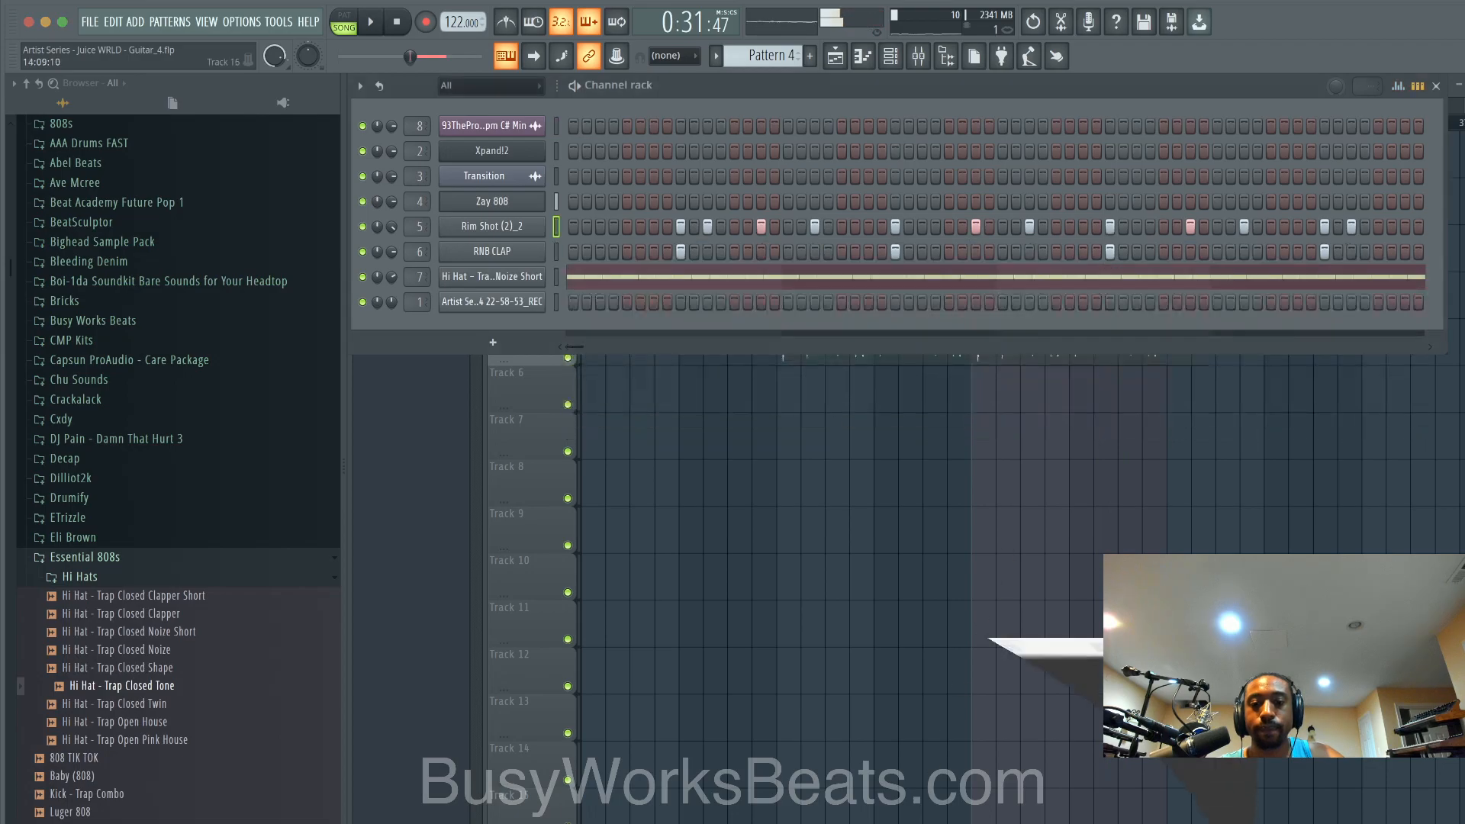
# Step: Play back the second section and review the Pattern 4 steps and the playlist arrangement
pyautogui.press('super+Tab')
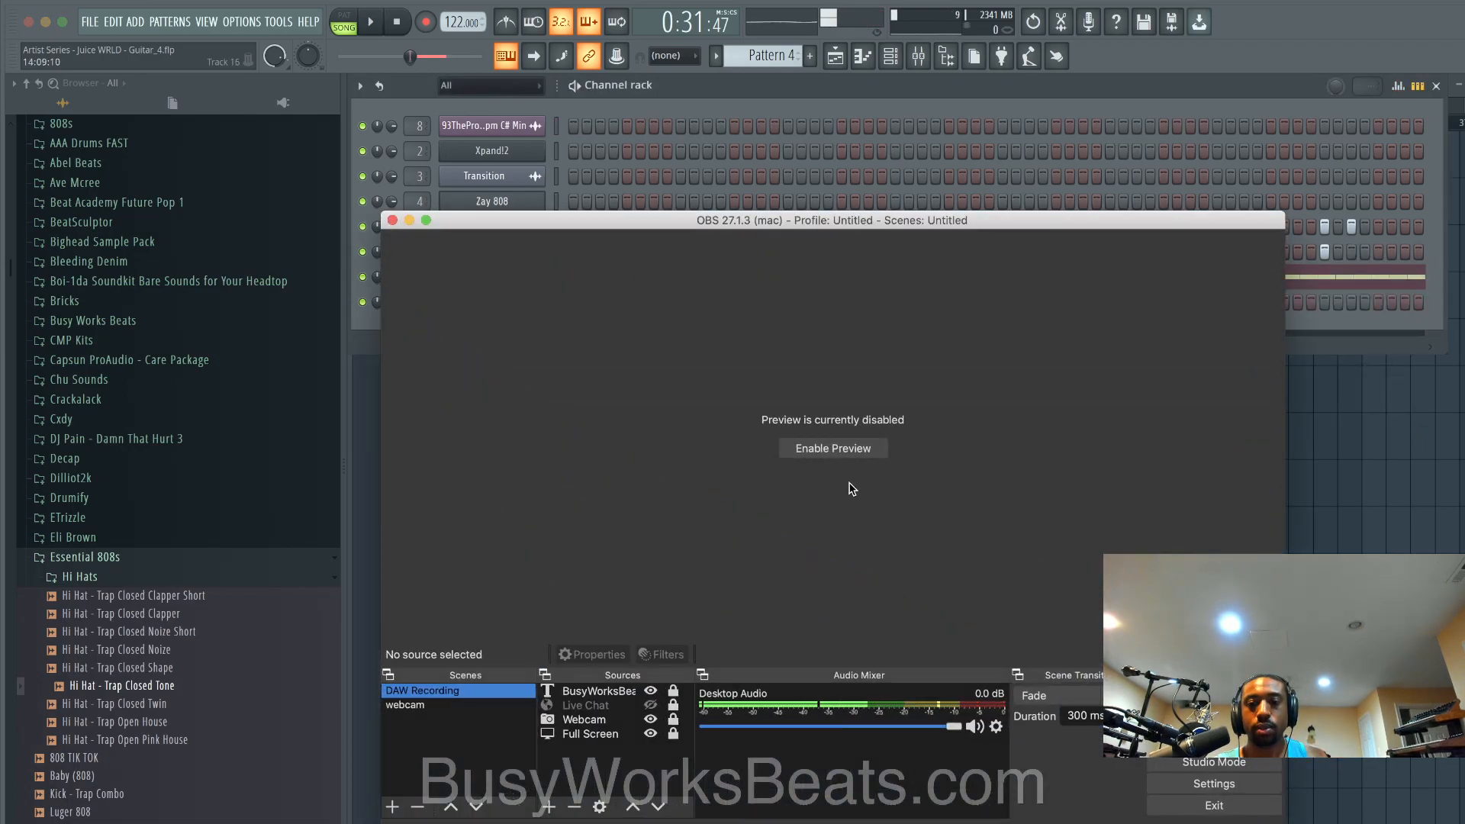
pyautogui.press('space')
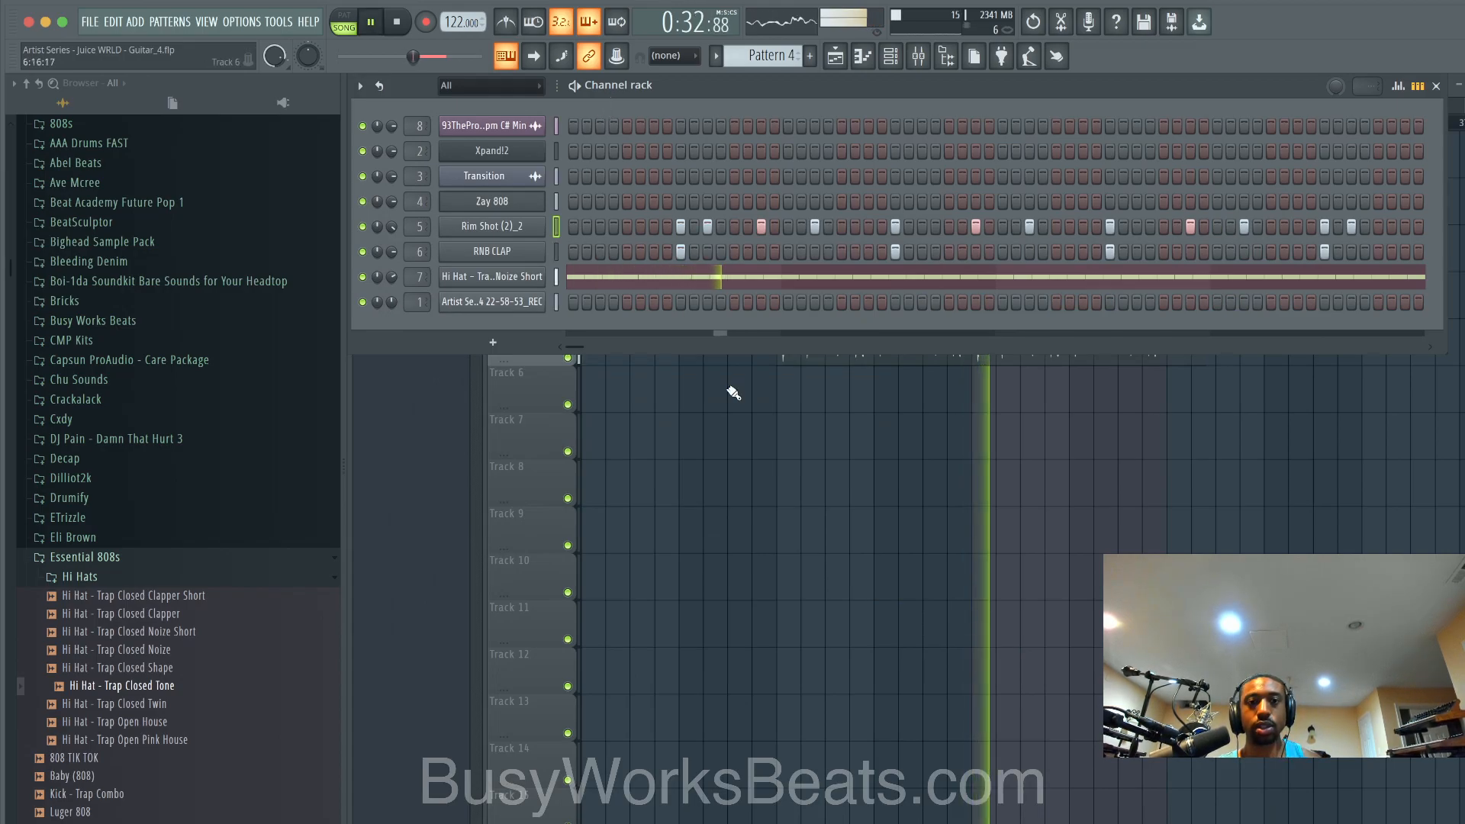
pyautogui.press('F5')
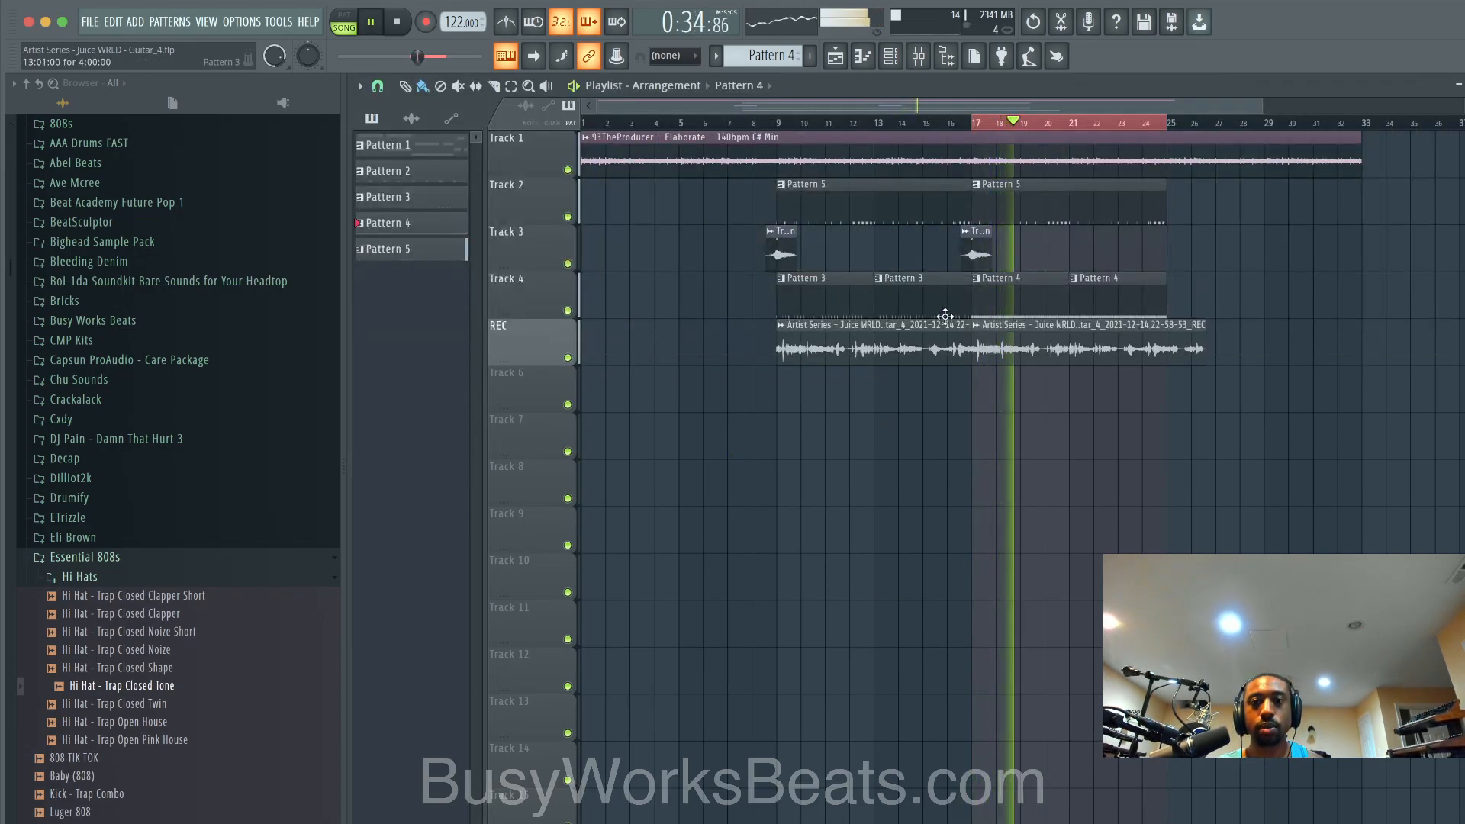
pyautogui.click(891, 58)
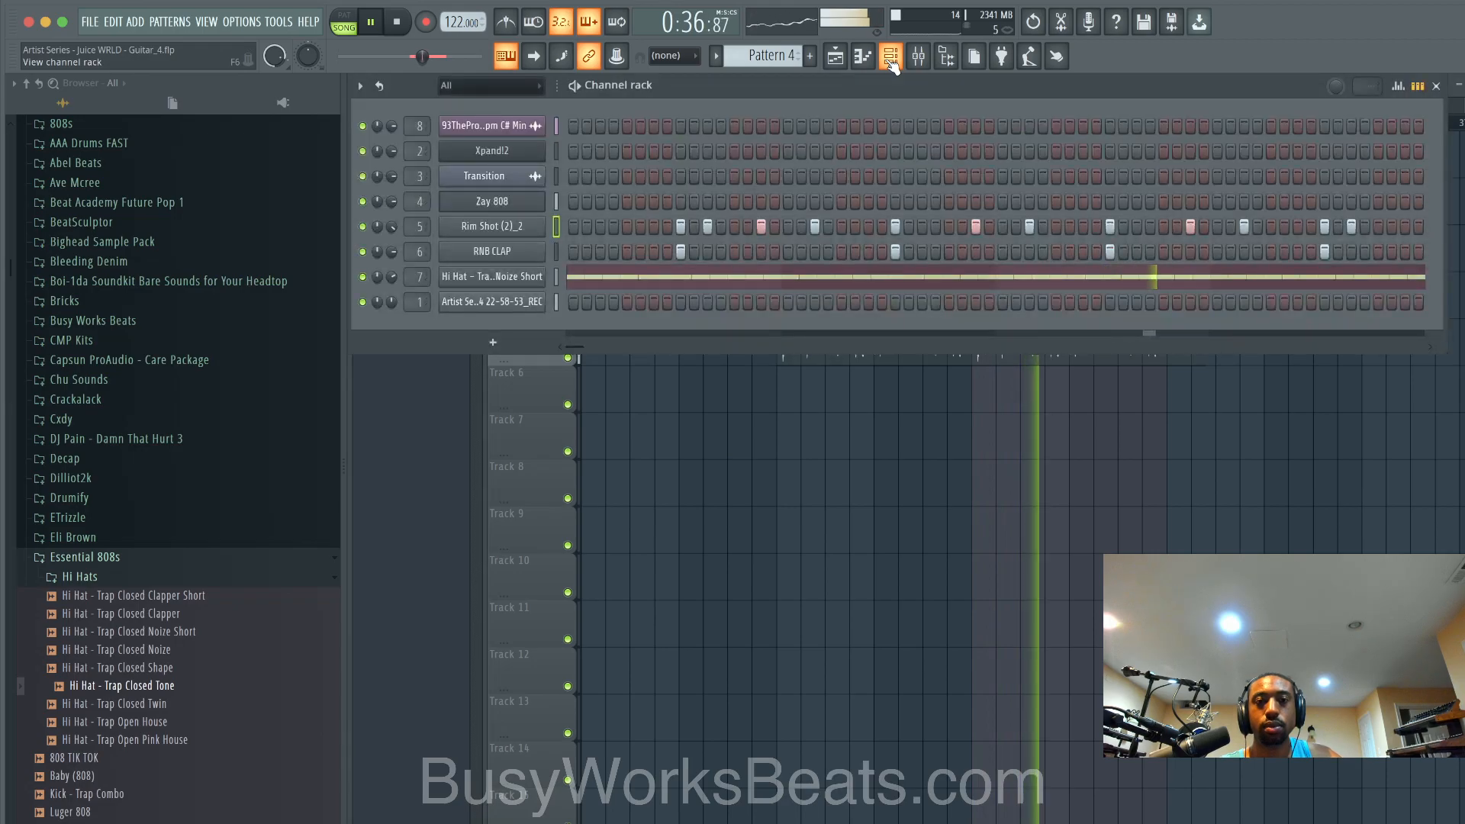
pyautogui.click(786, 399)
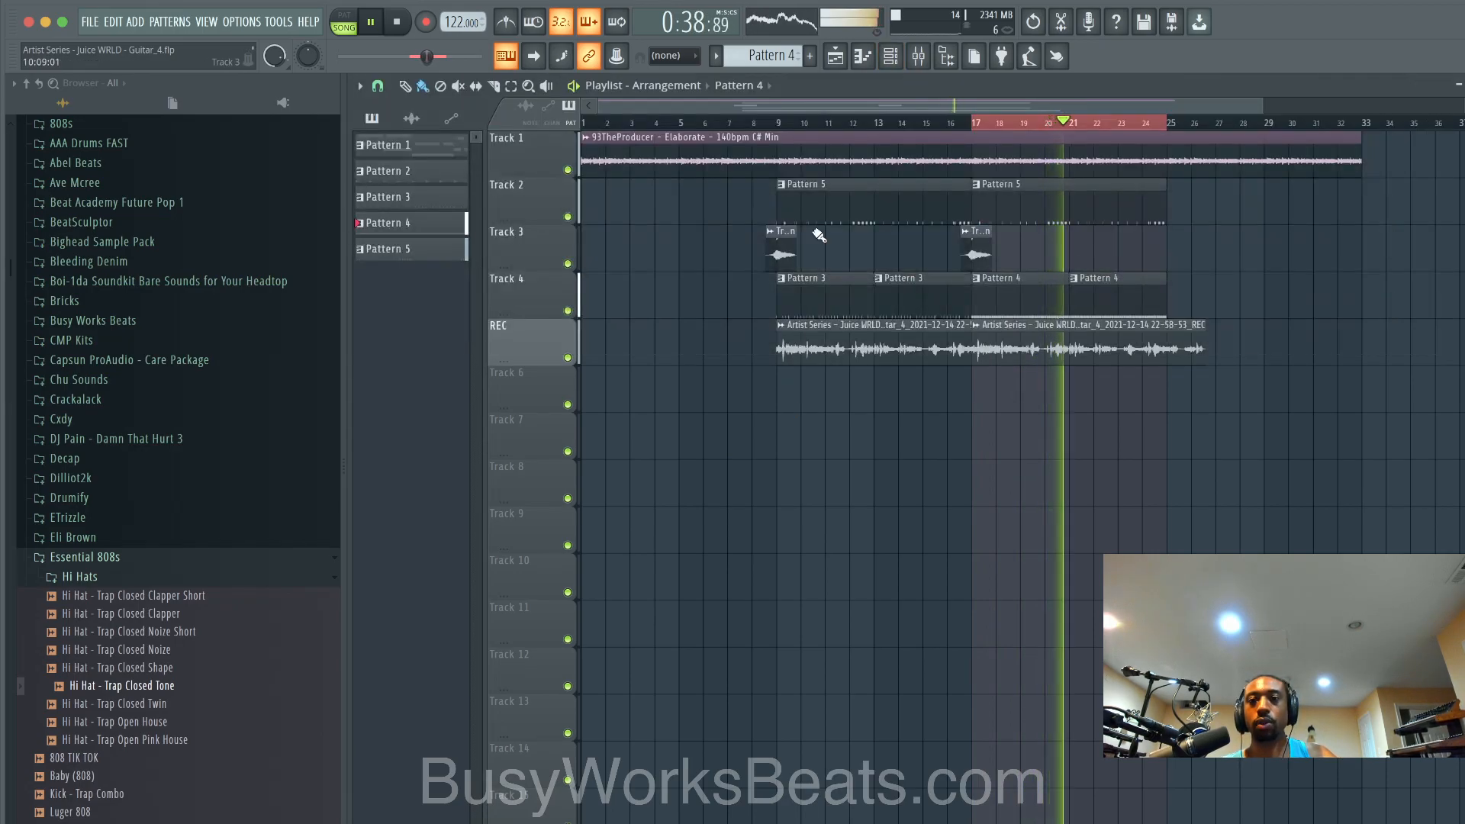
# Step: Set the decay of ValhallaVintageVerb on the REVERB mixer track to 10.09 s
pyautogui.click(920, 61)
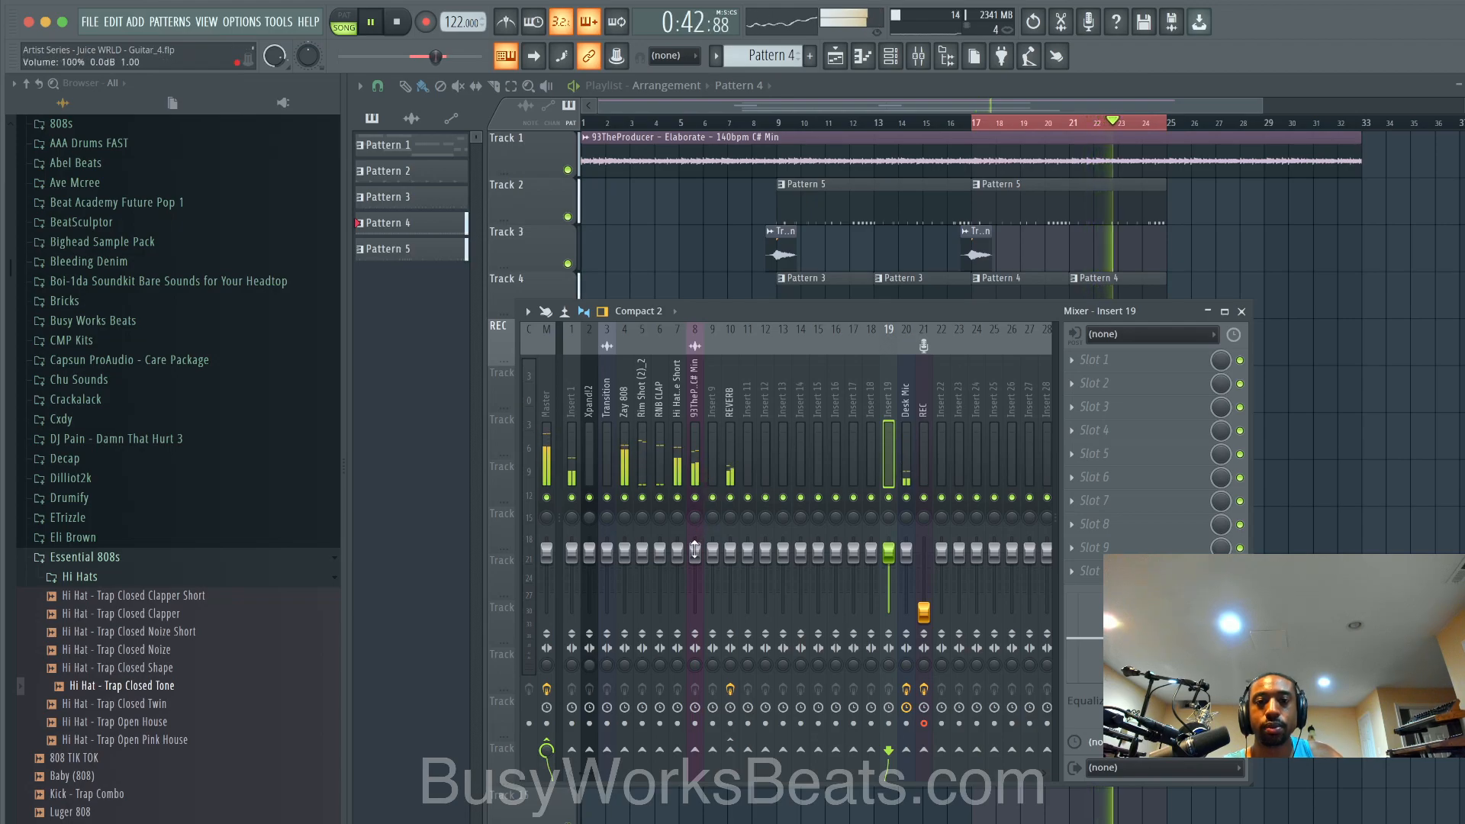
pyautogui.click(737, 439)
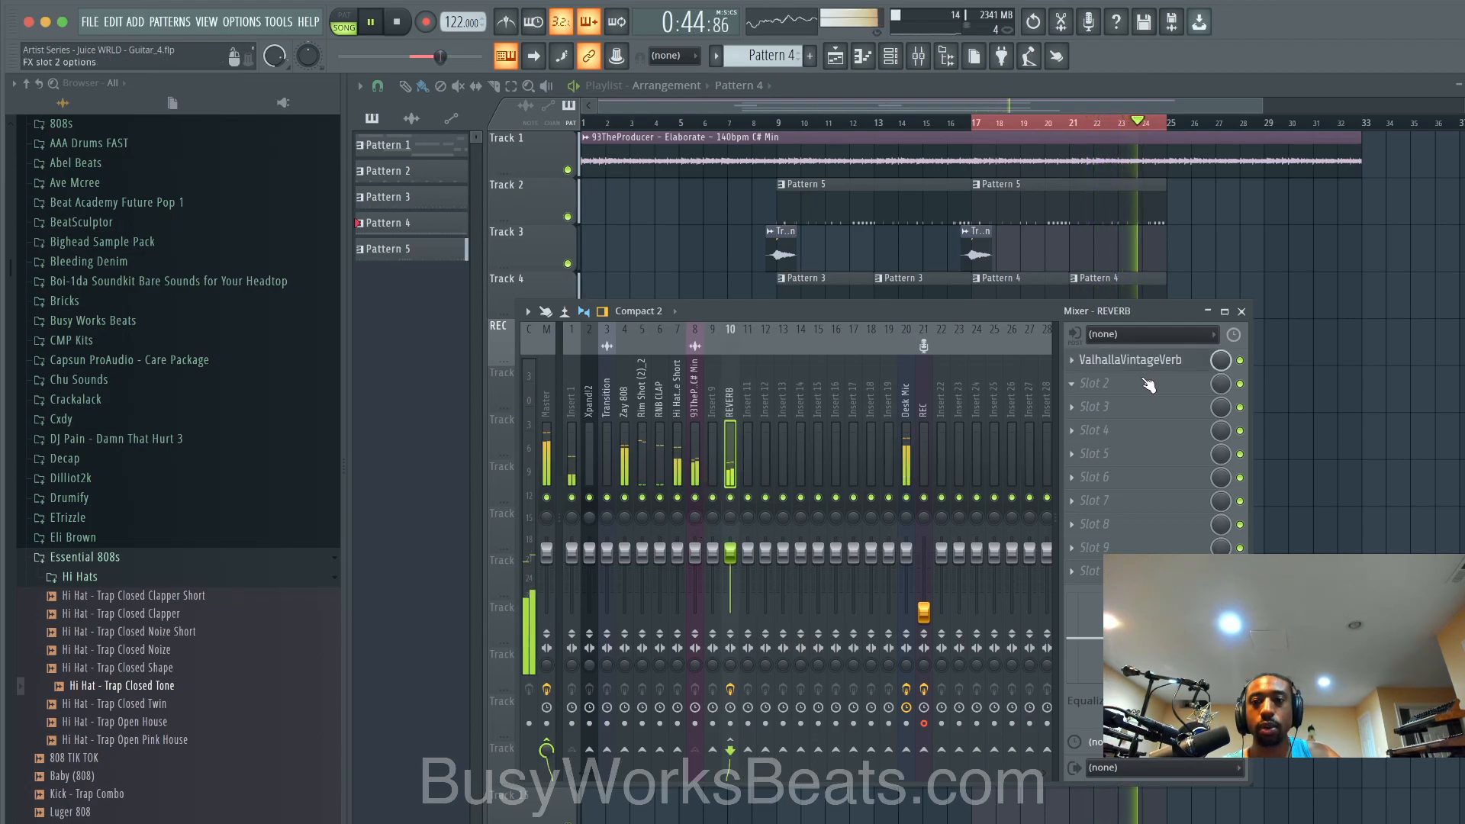
pyautogui.click(1099, 359)
pyautogui.moveTo(281, 272); pyautogui.dragTo(274, 254)
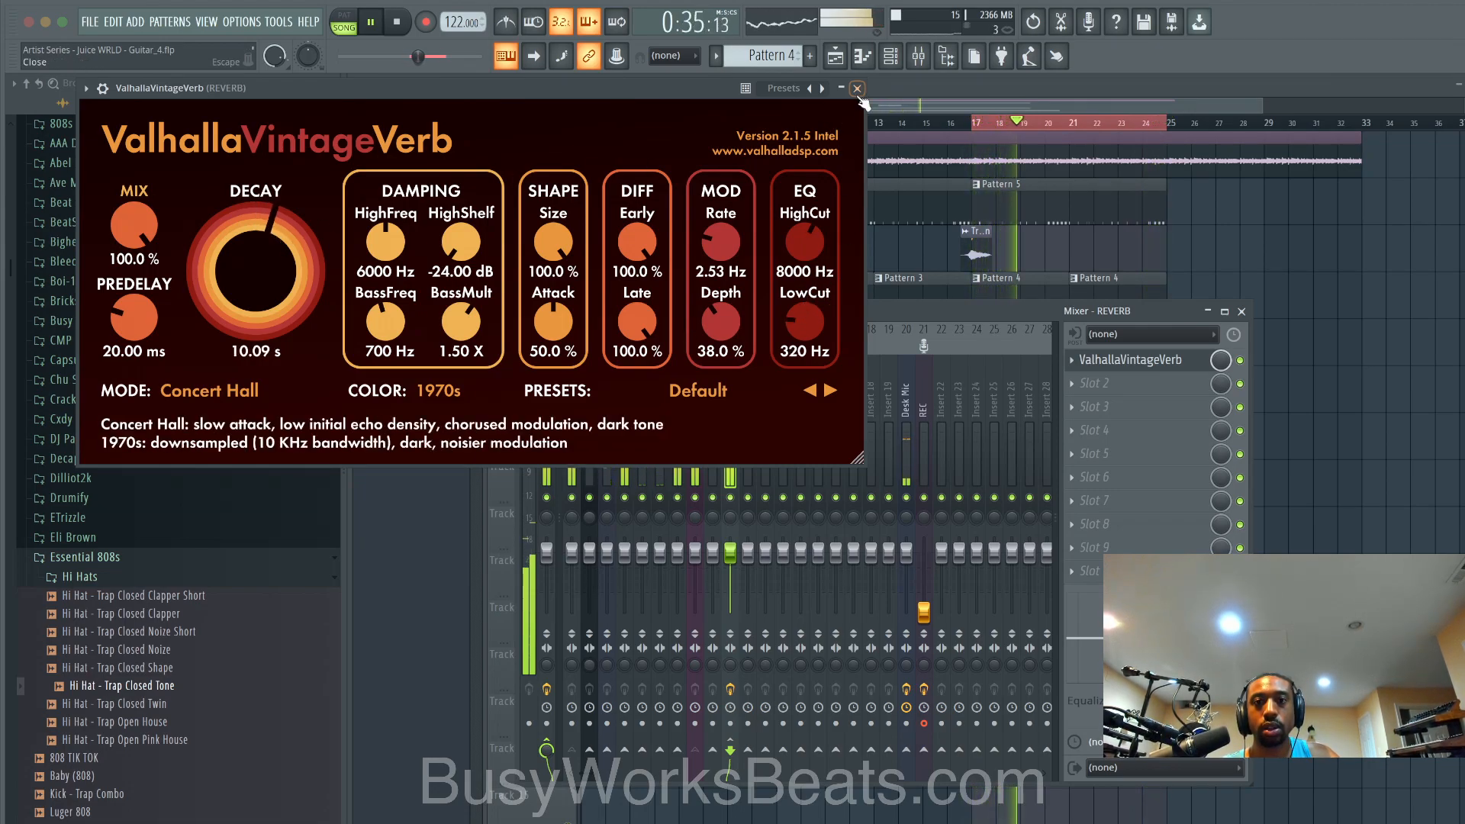
pyautogui.click(857, 87)
# Step: Check the mixer tracks of the 93TheProducer loop and the hi-hat, and close the mixer
pyautogui.click(694, 441)
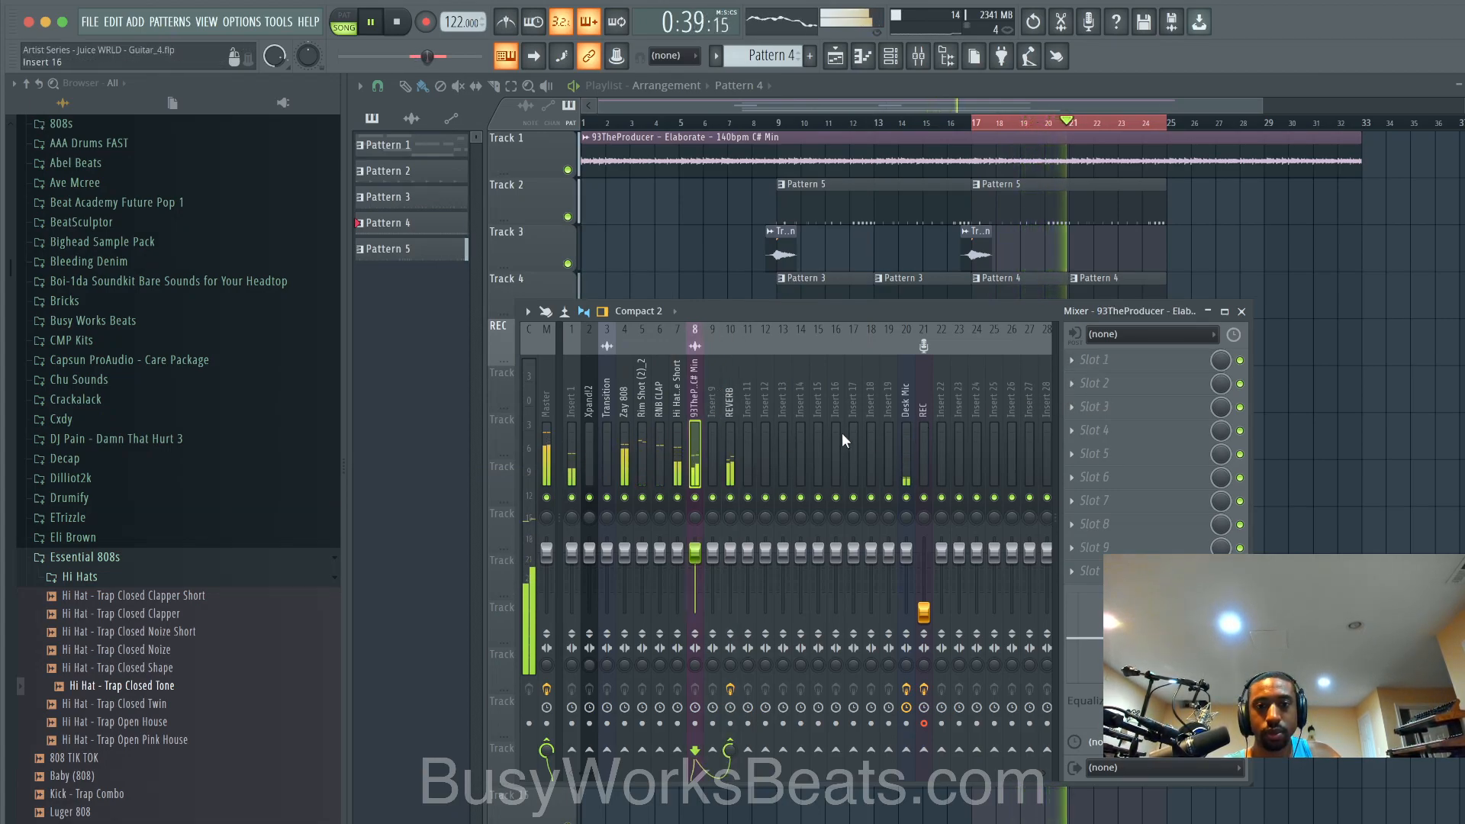
pyautogui.click(678, 438)
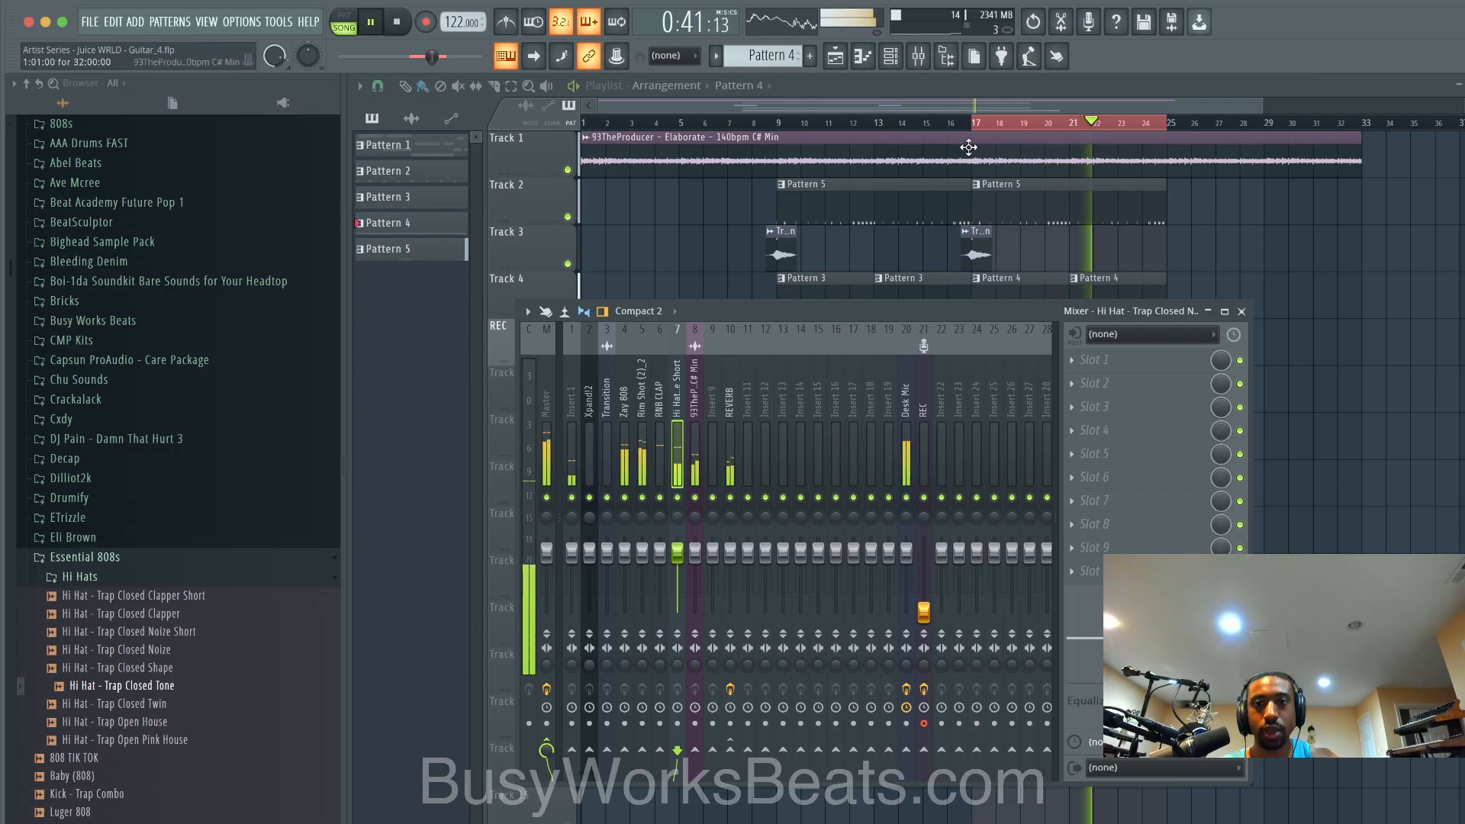
pyautogui.press('F9')
# Step: Set the playback range to bars 9 to 24 and restart the song from bar 9
pyautogui.moveTo(780, 118); pyautogui.dragTo(1145, 124)
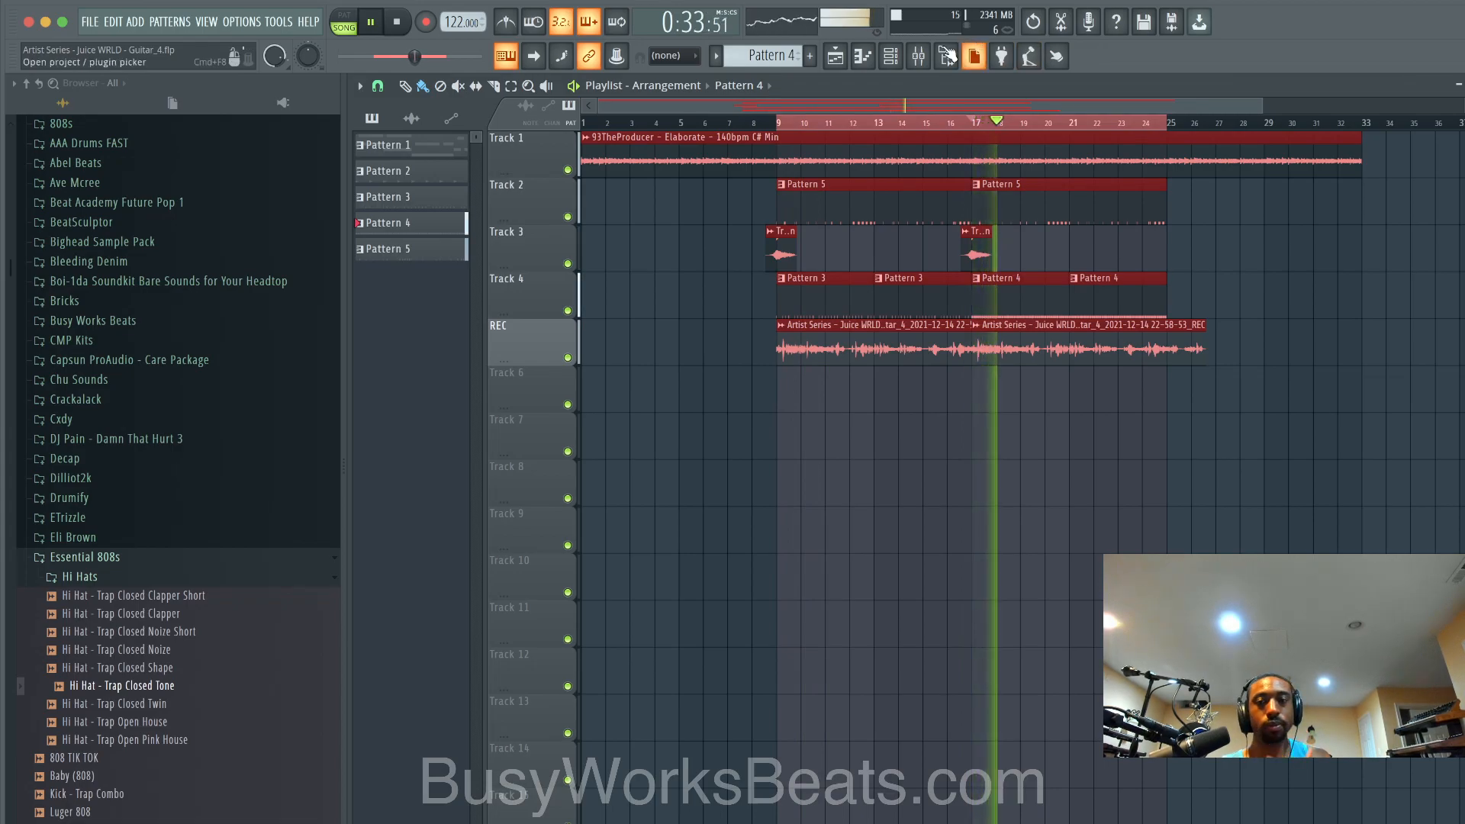
pyautogui.press('space')
pyautogui.press('space')
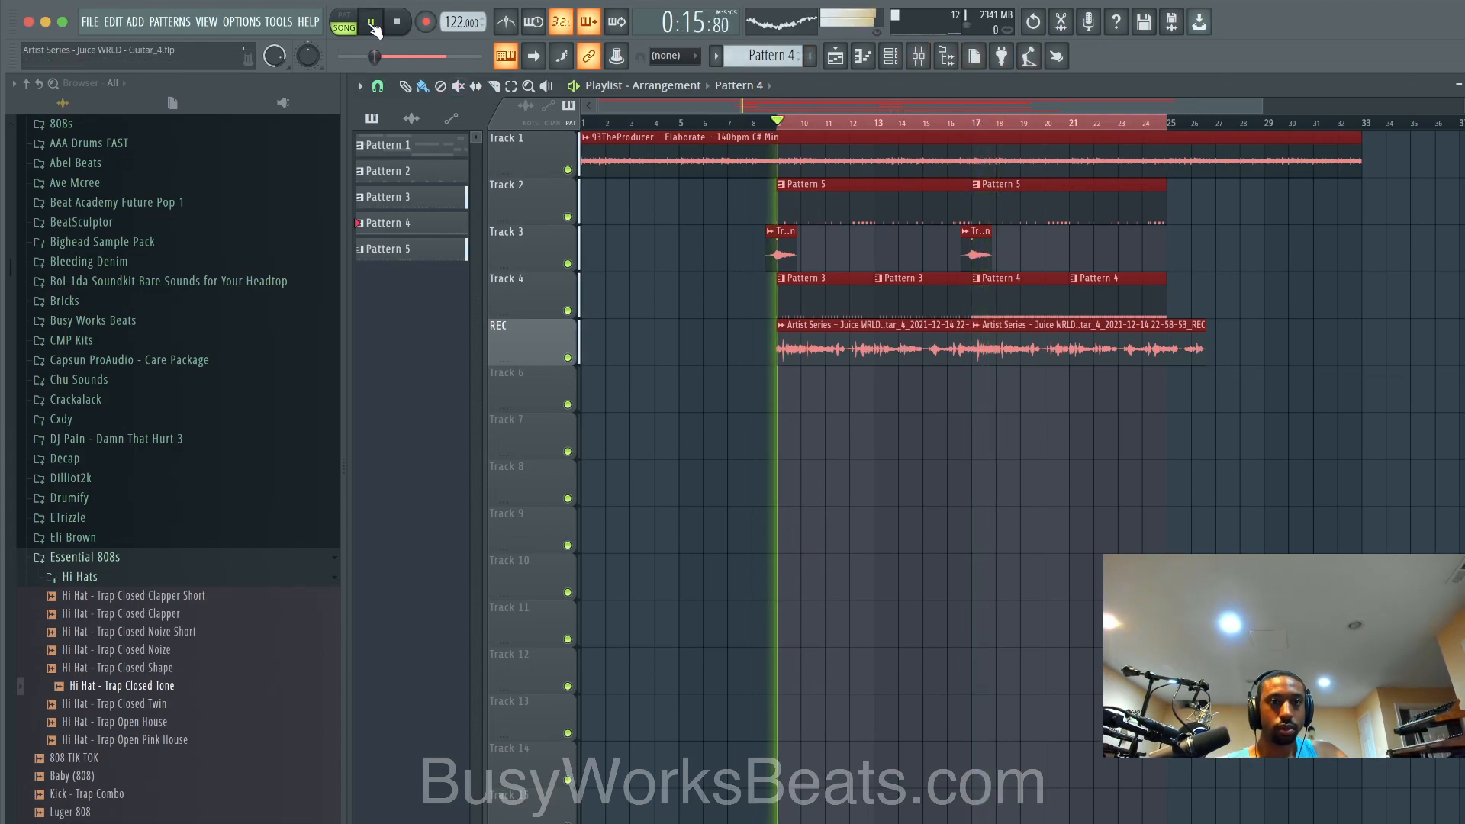
pyautogui.click(683, 337)
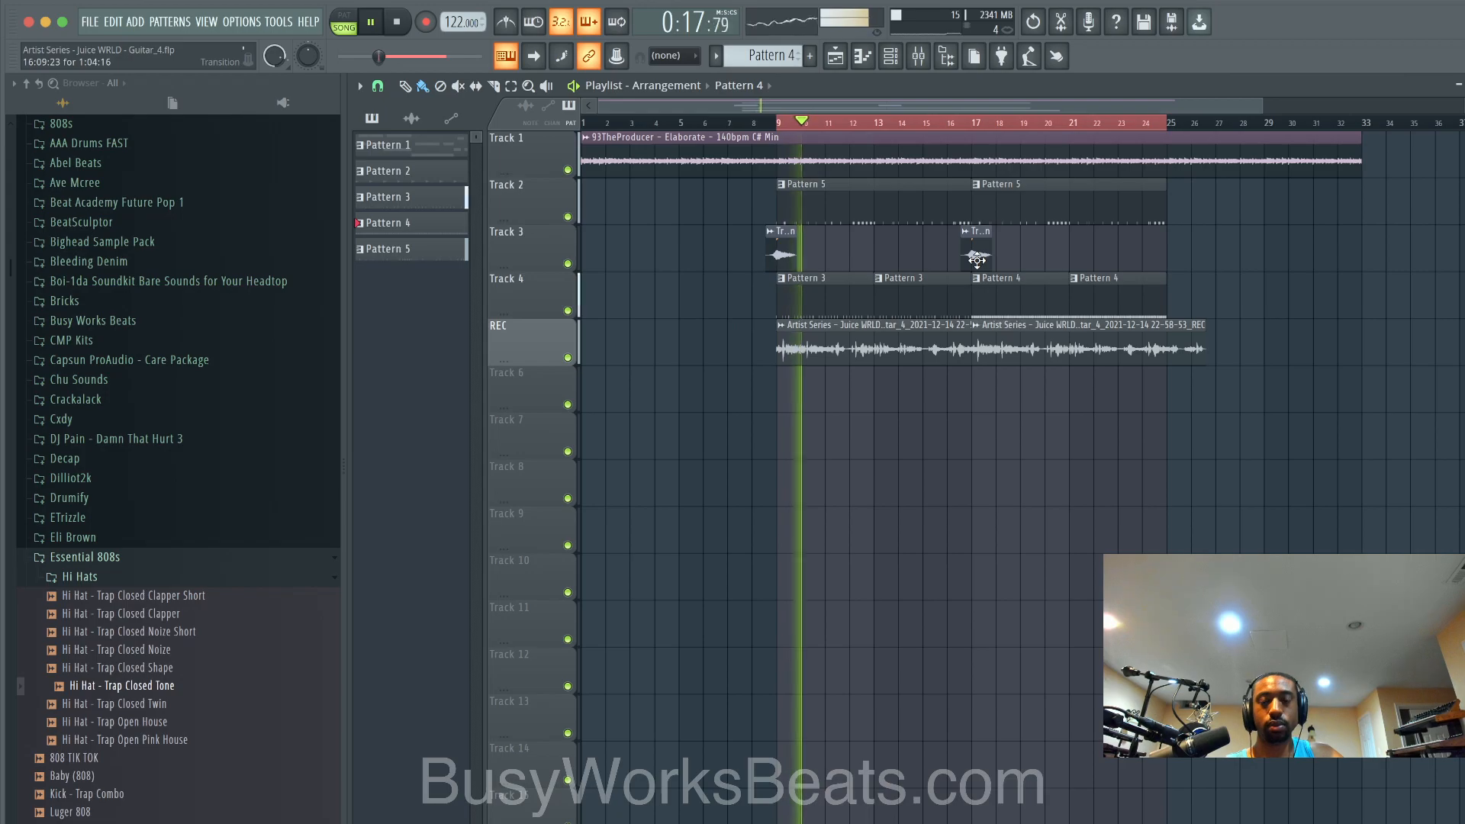
# Step: Review the channel rack and the mixer levels while bars 9 to 24 play
pyautogui.click(890, 55)
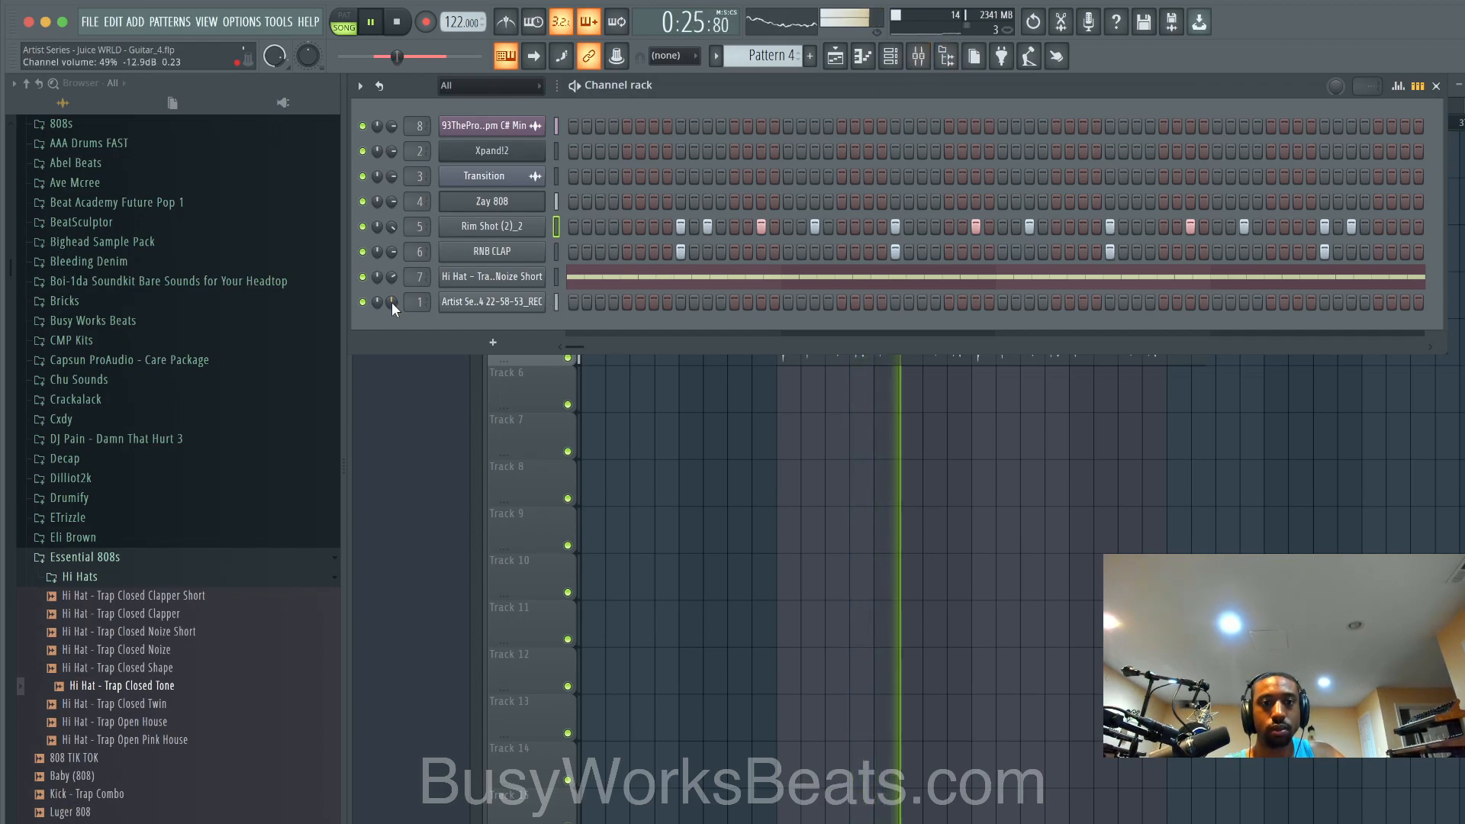
pyautogui.press('F6')
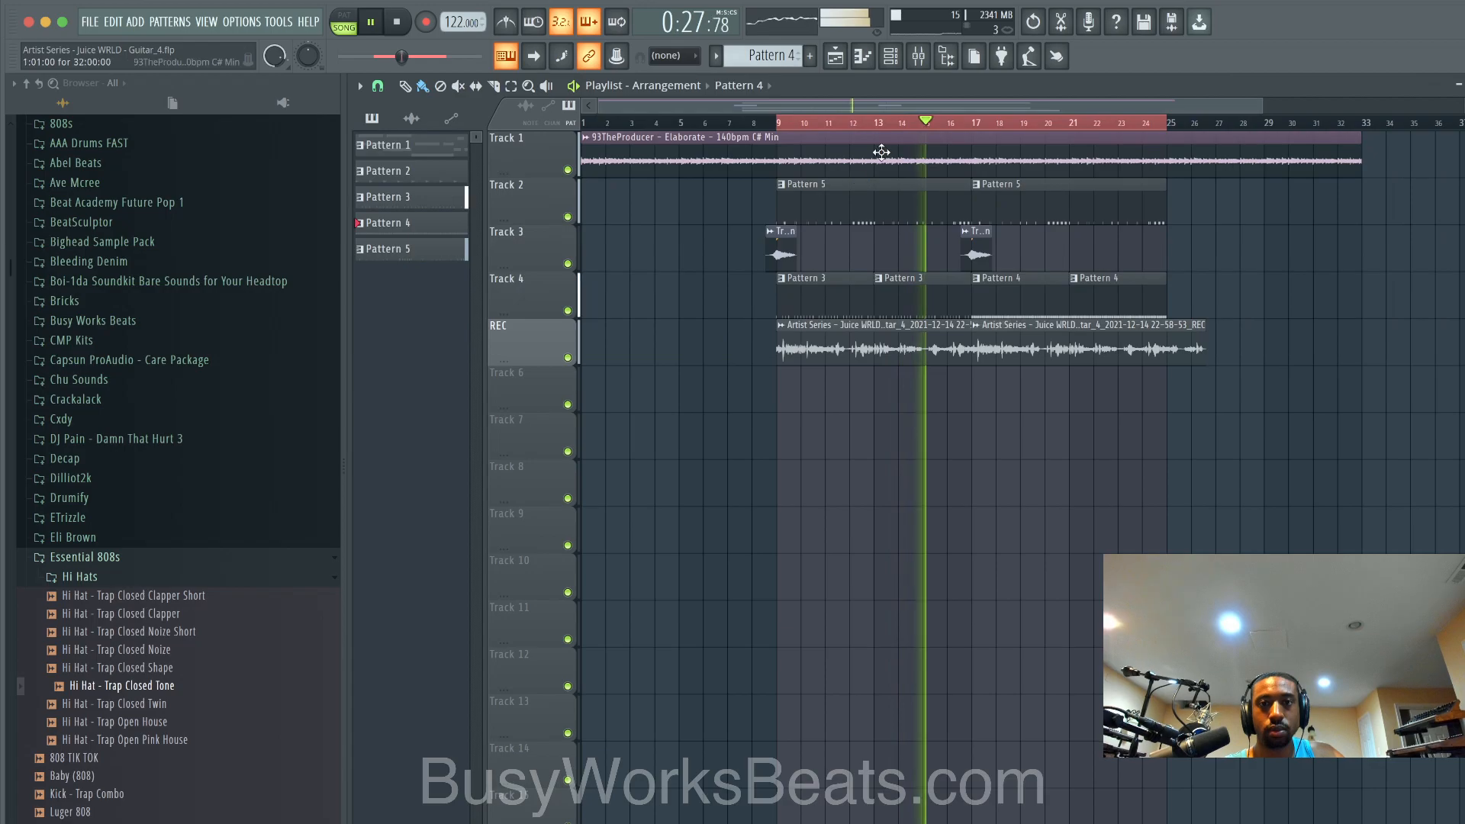
pyautogui.click(923, 61)
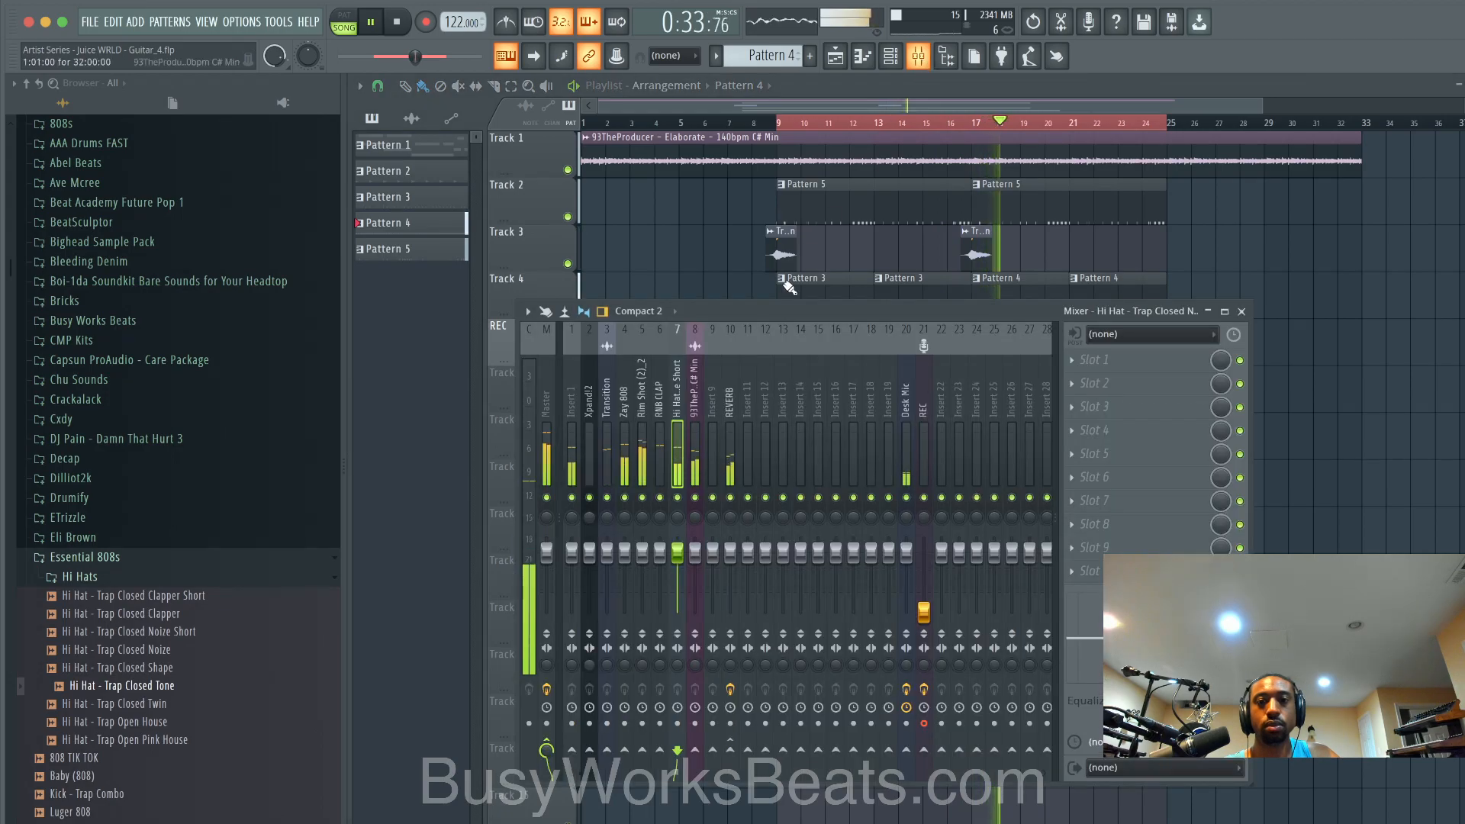
pyautogui.click(1242, 312)
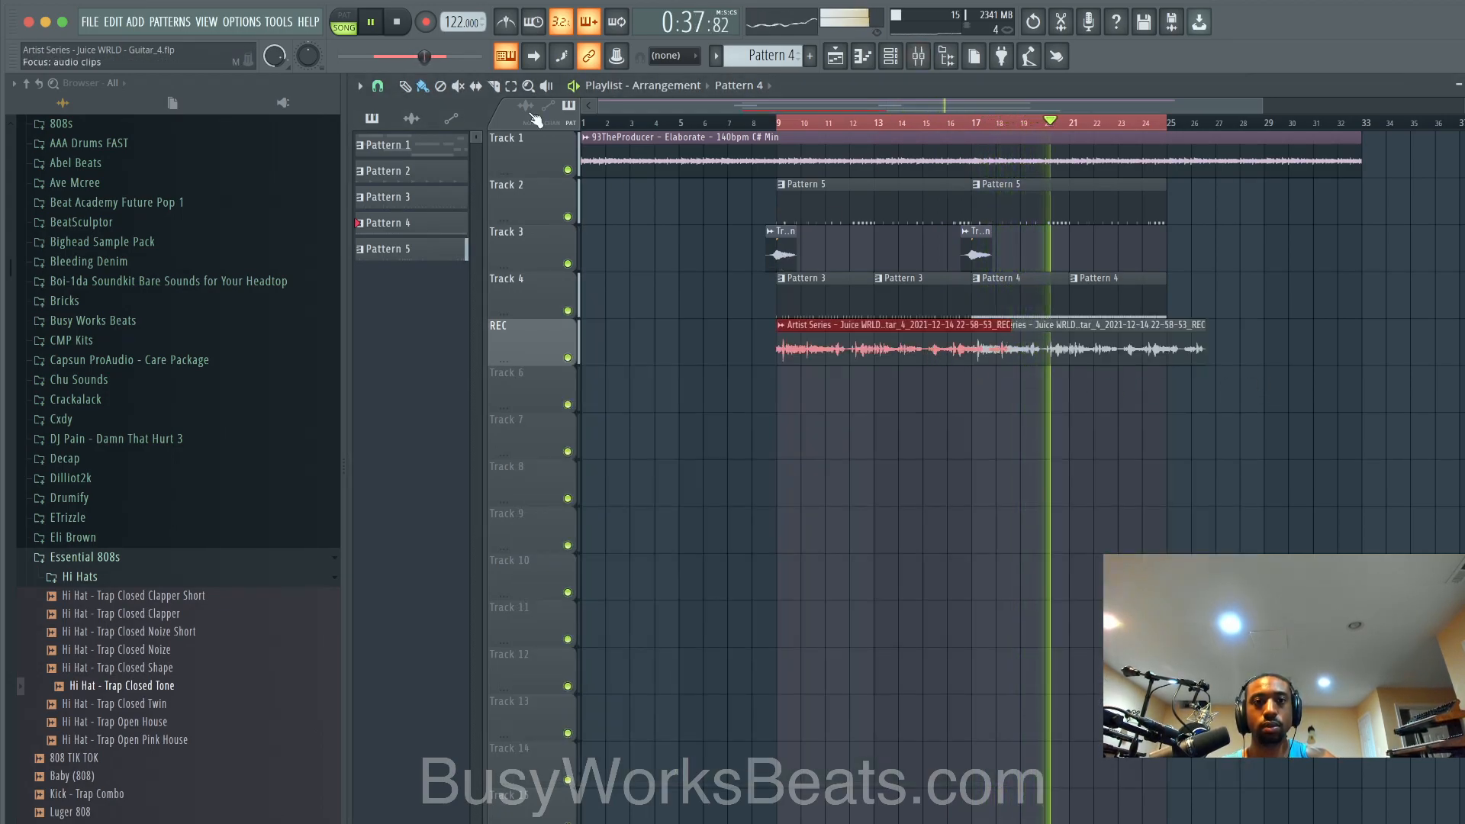
# Step: Slice the two vocal recordings on the REC track at bars 17 and 25 and remove the excess tails
pyautogui.click(494, 86)
pyautogui.moveTo(955, 410); pyautogui.dragTo(955, 410)
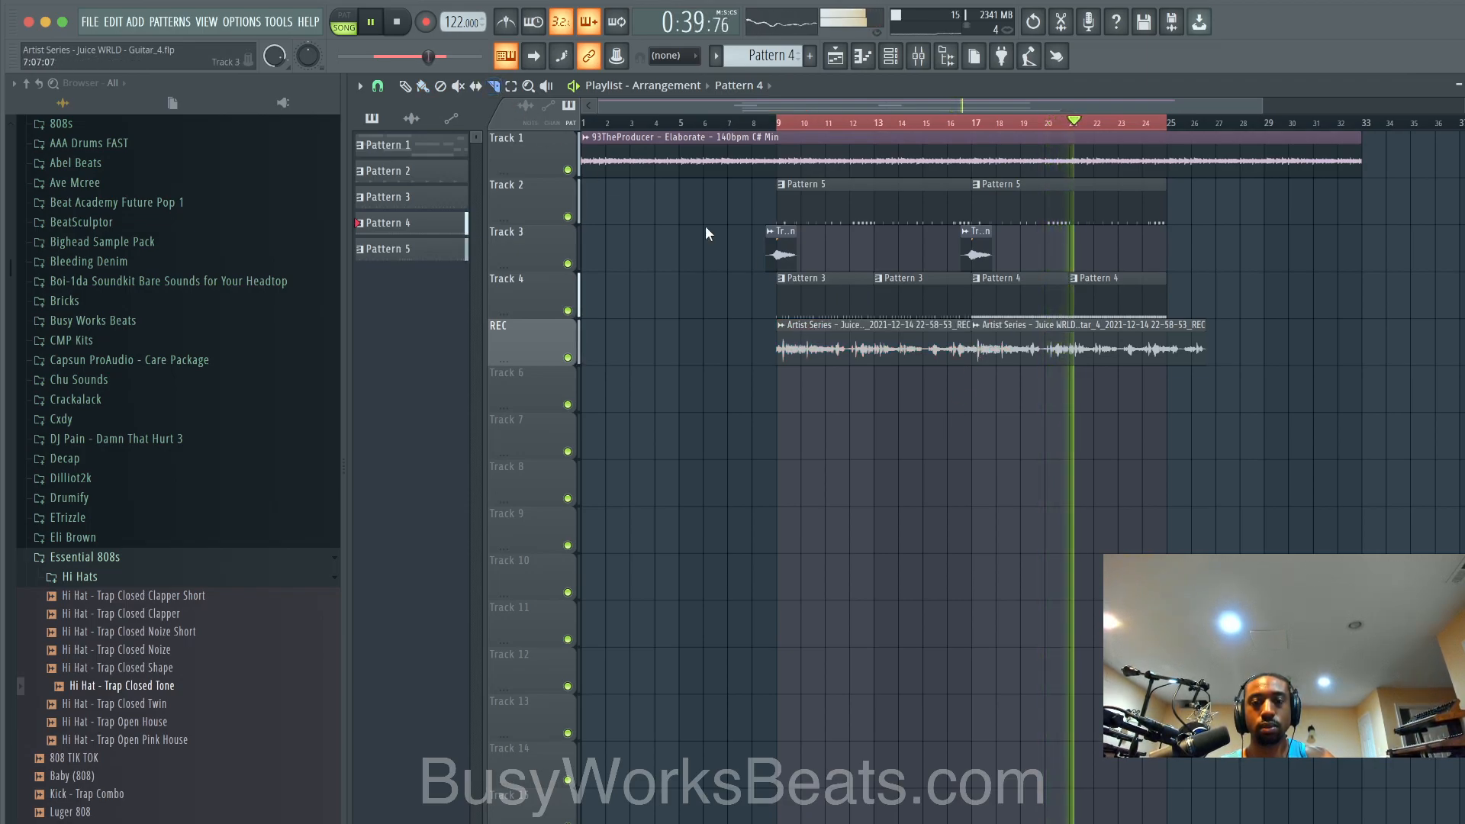
pyautogui.moveTo(1210, 356); pyautogui.dragTo(1165, 351)
# Step: Stop playback and check the Rim Shot (2)_2 mixer track and its send routing
pyautogui.click(922, 60)
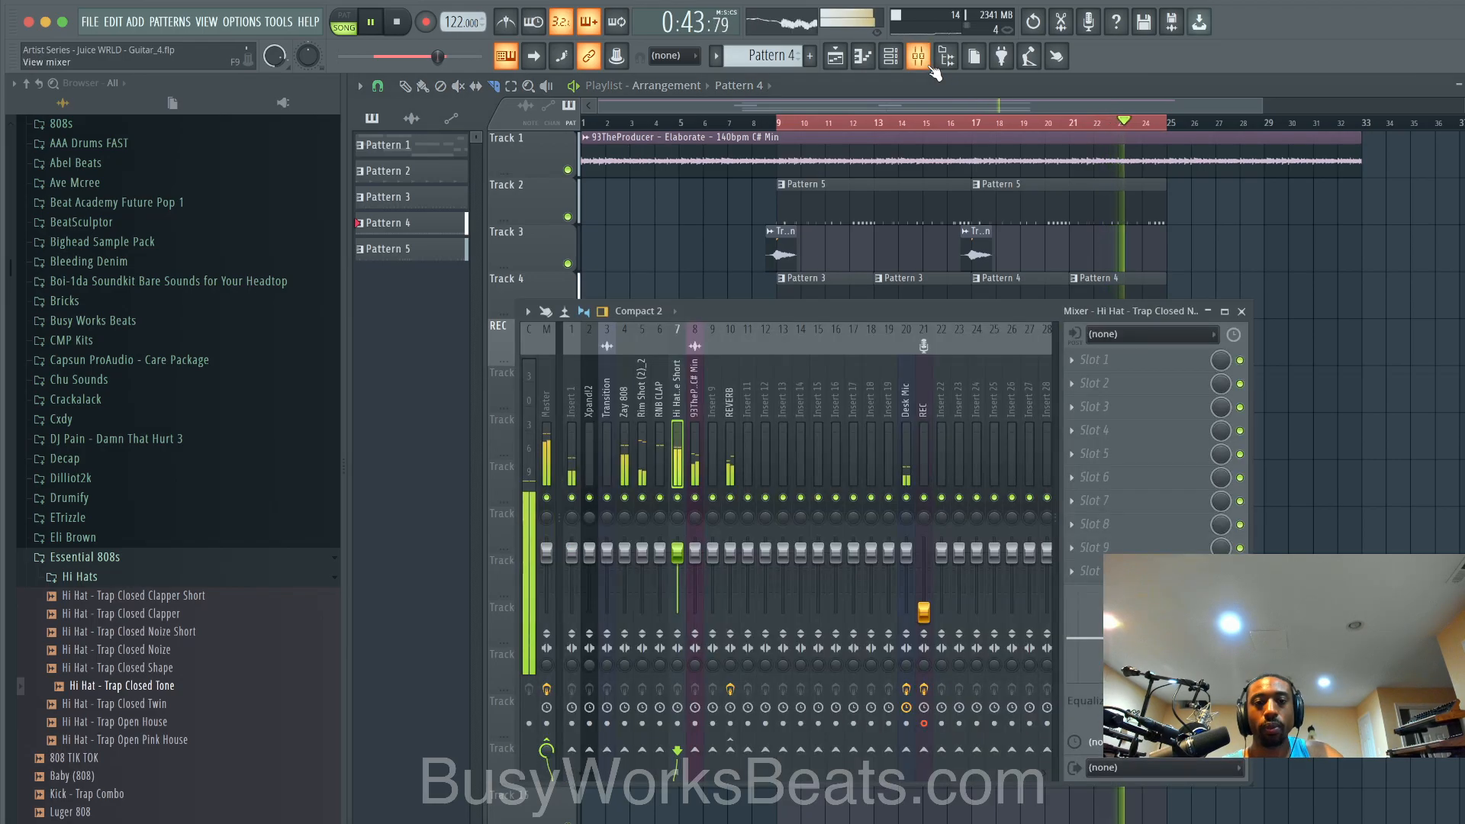
pyautogui.click(647, 405)
pyautogui.press('space')
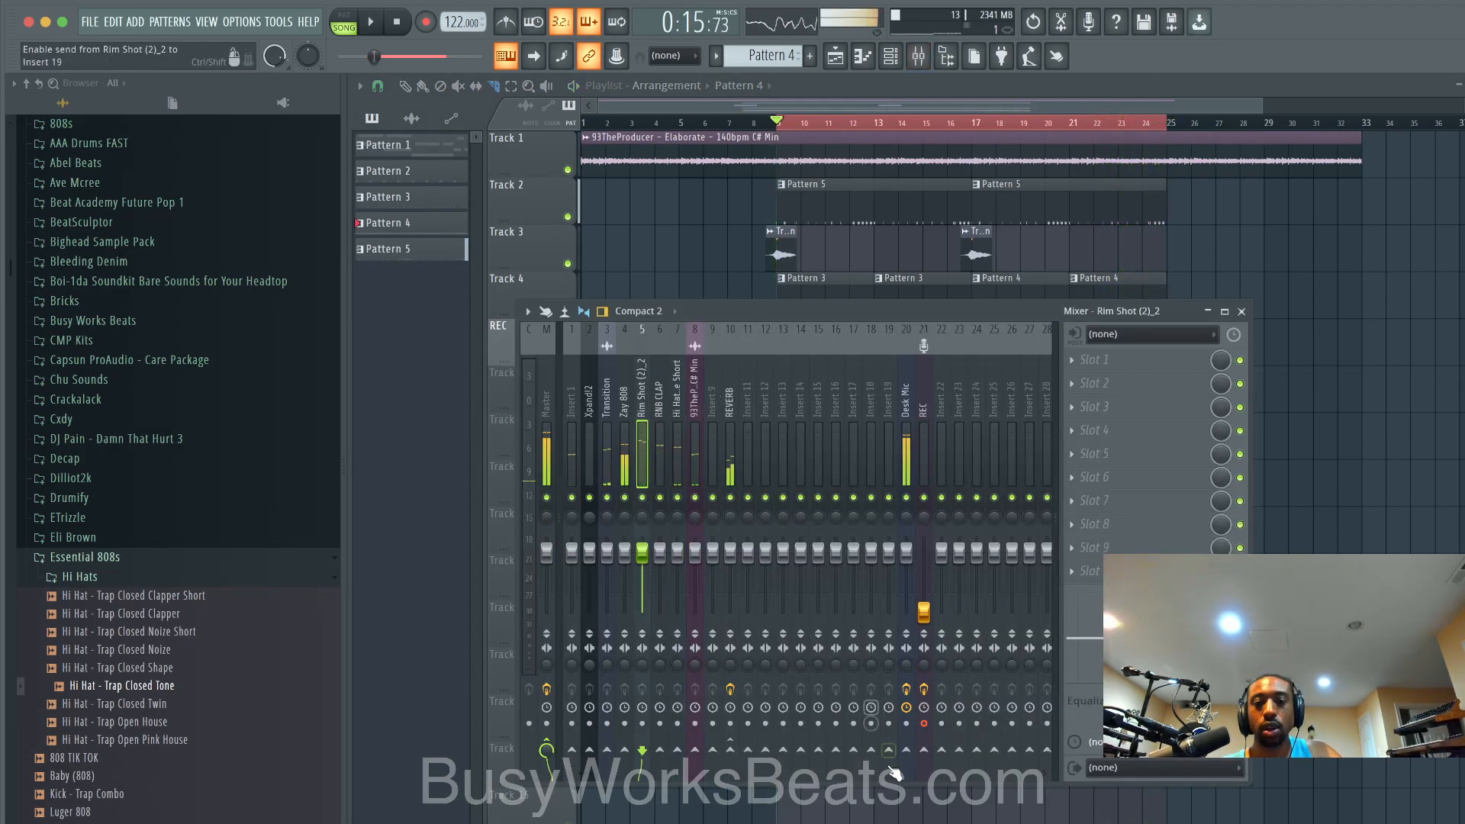
pyautogui.press('F9')
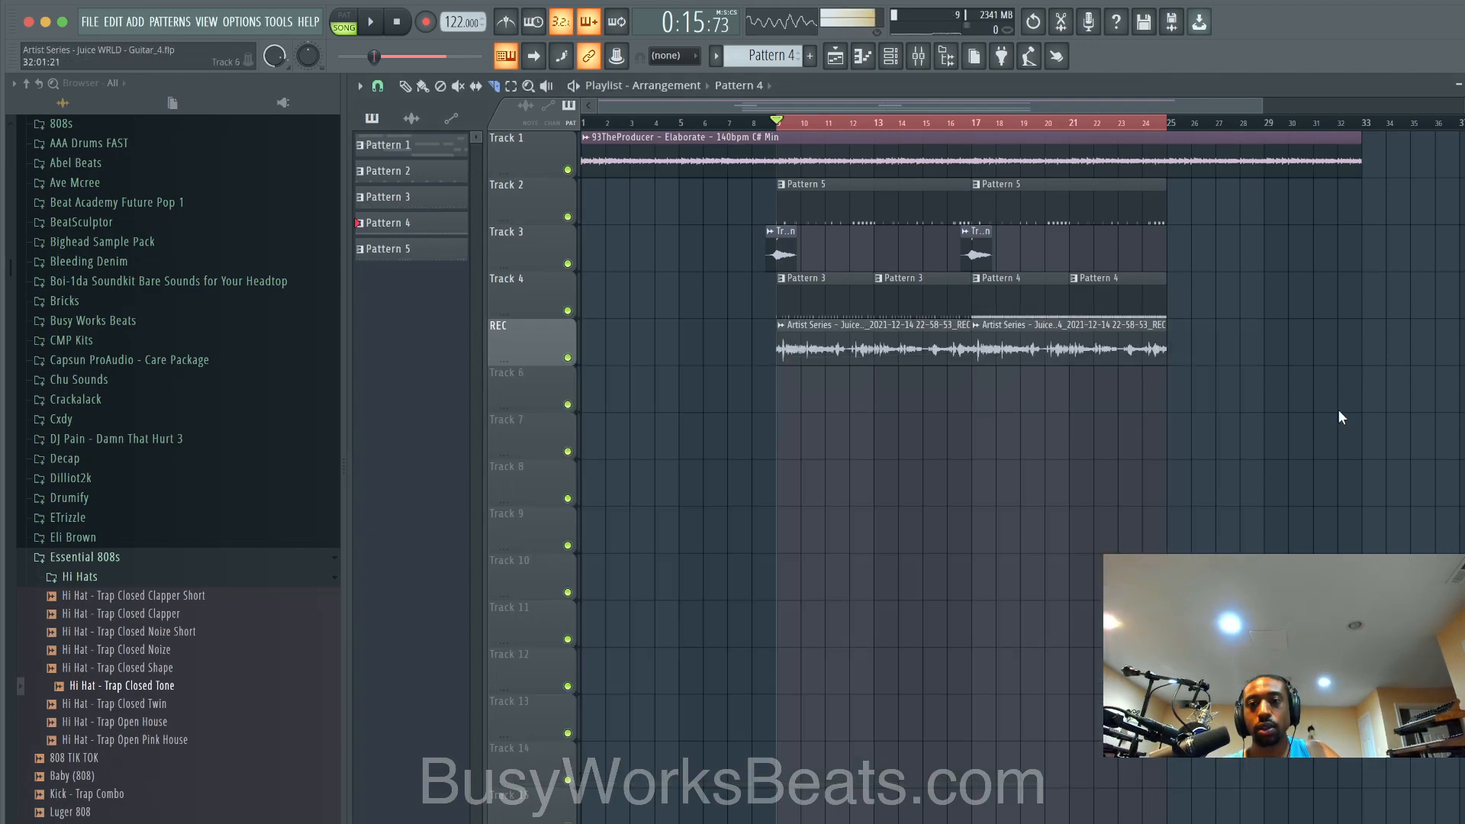
# Step: Clear the playlist time selection and mute the REC track while auditioning the intro and the entry at bar 9
pyautogui.scroll(-2, 820, 298)
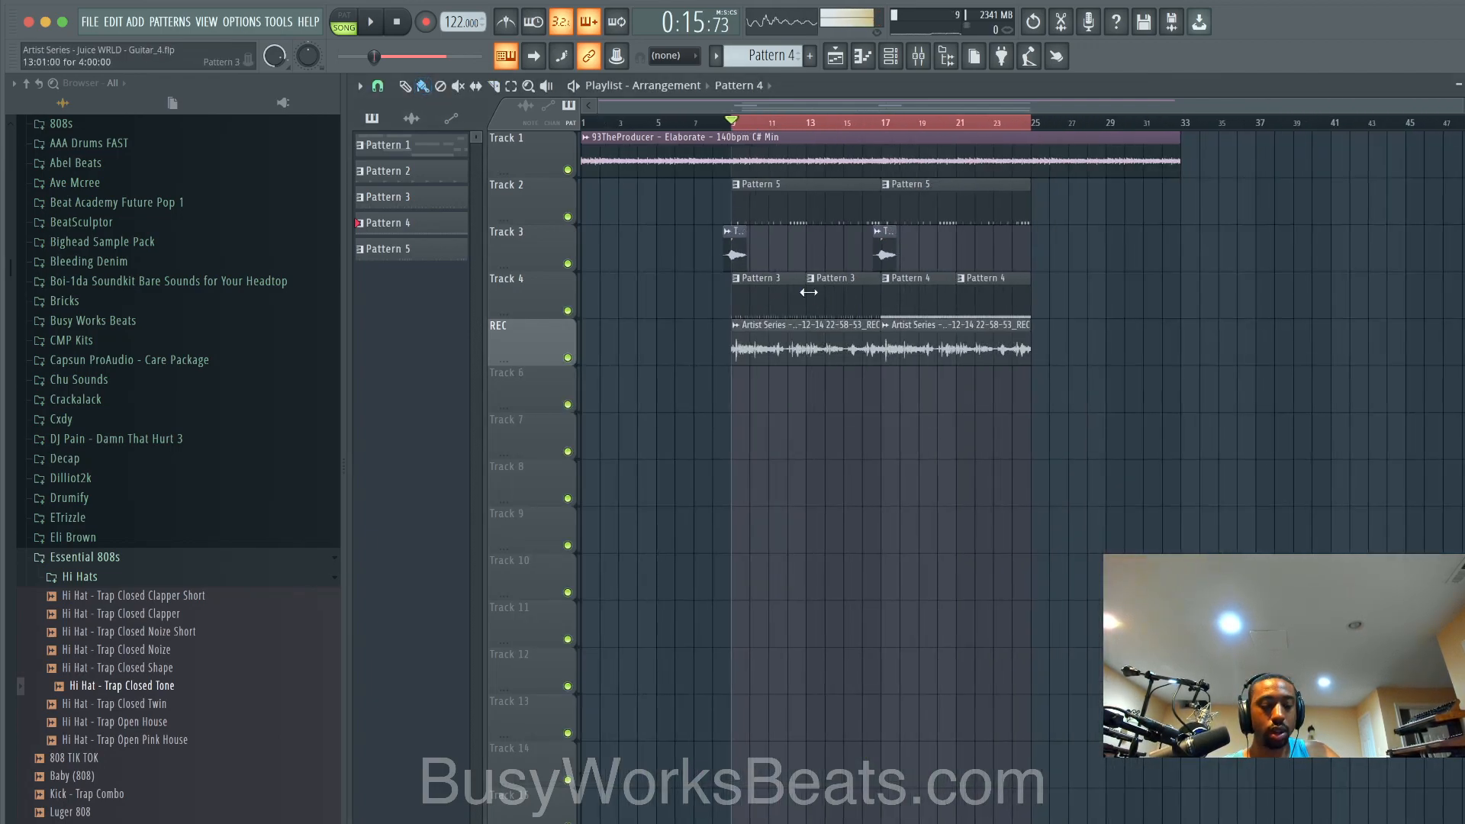
pyautogui.click(624, 123)
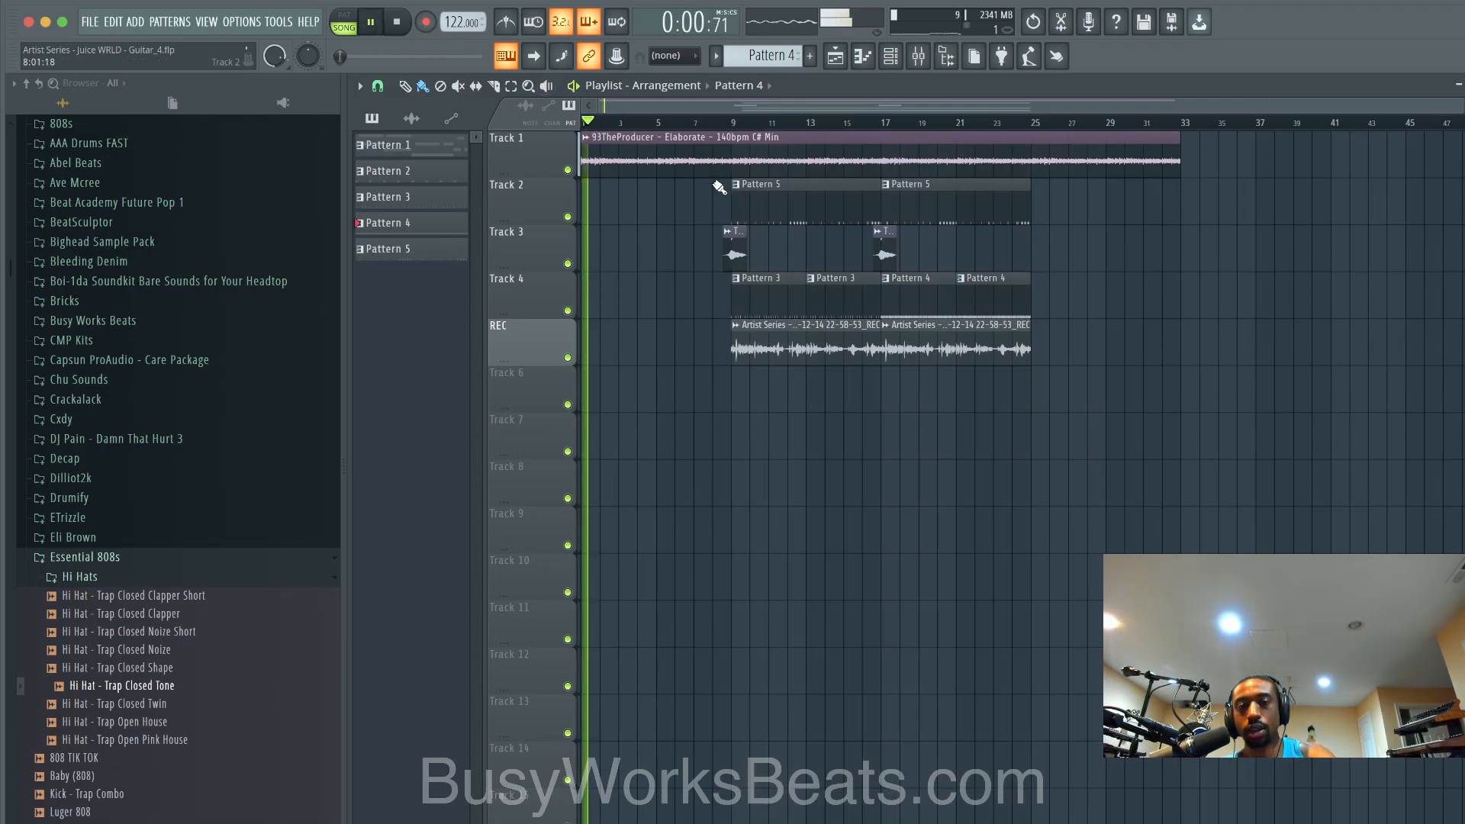
pyautogui.press('space')
pyautogui.click(723, 133)
pyautogui.press('space')
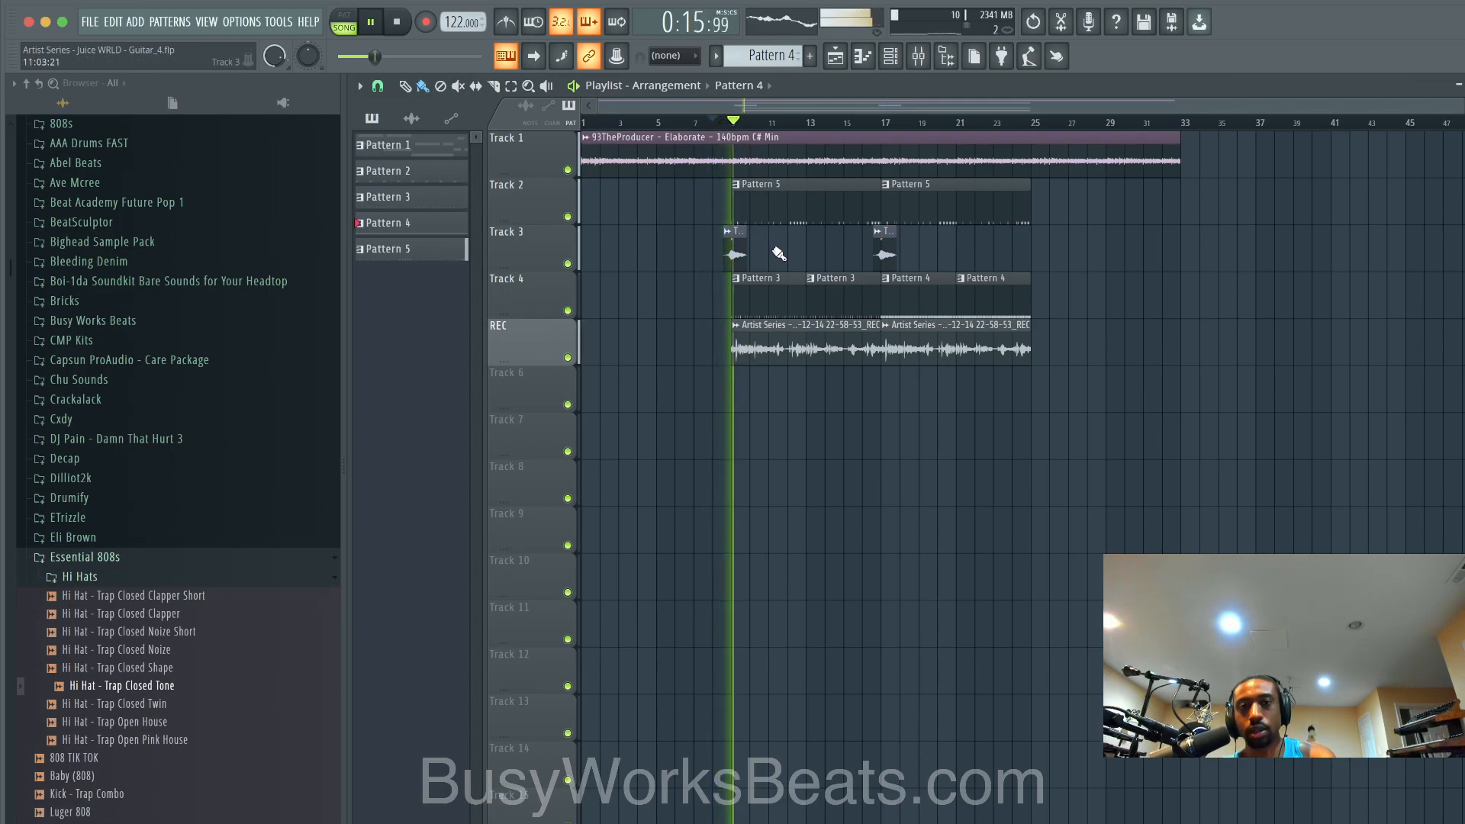
pyautogui.click(568, 358)
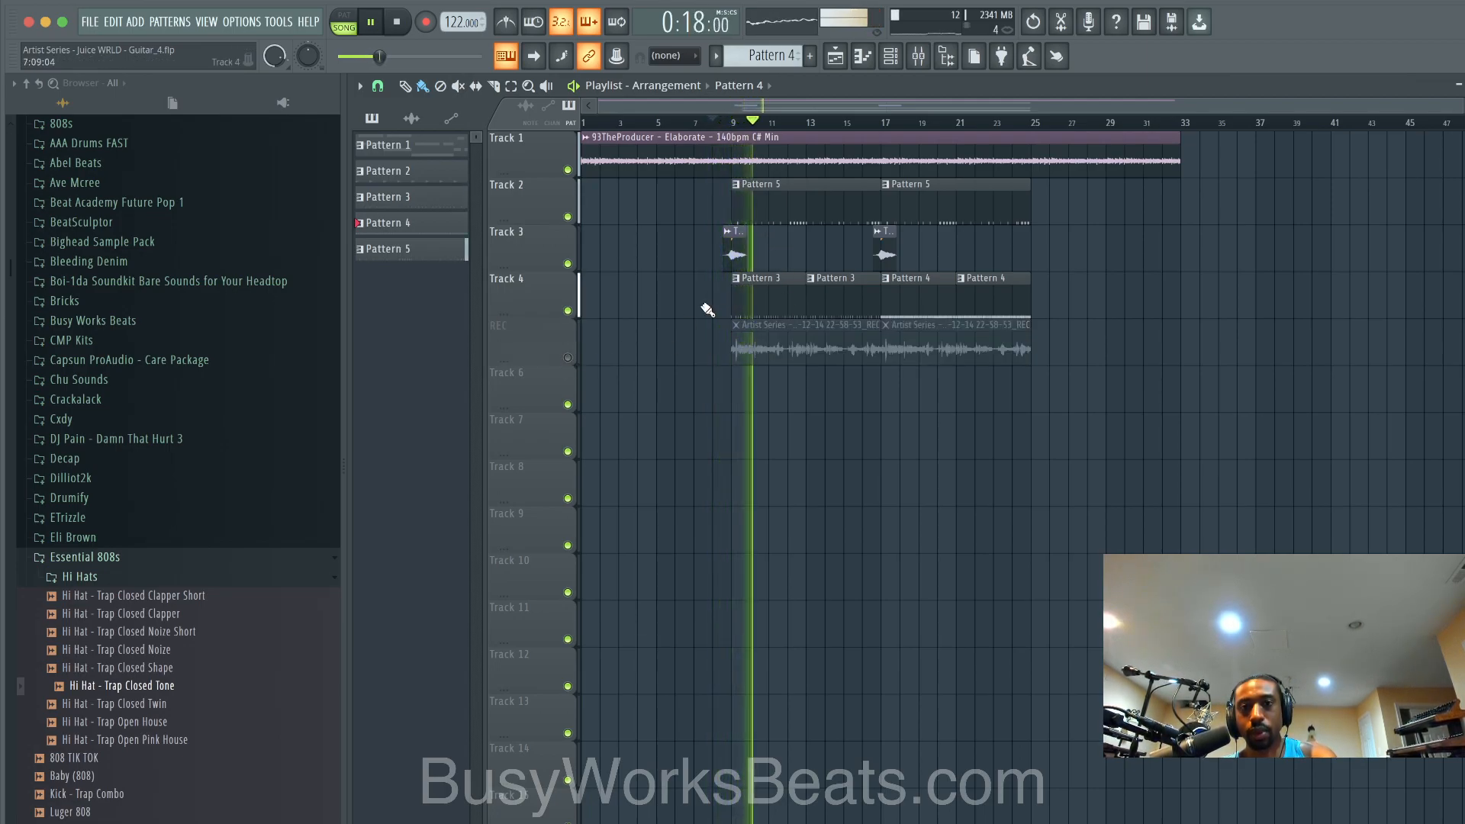
# Step: Copy the Pattern 5, two Pattern 3 and transition clips 16 bars ahead, and play from bar 25
pyautogui.moveTo(788, 295); pyautogui.dragTo(979, 305)
pyautogui.moveTo(881, 294); pyautogui.dragTo(1056, 216)
pyautogui.click(1047, 128)
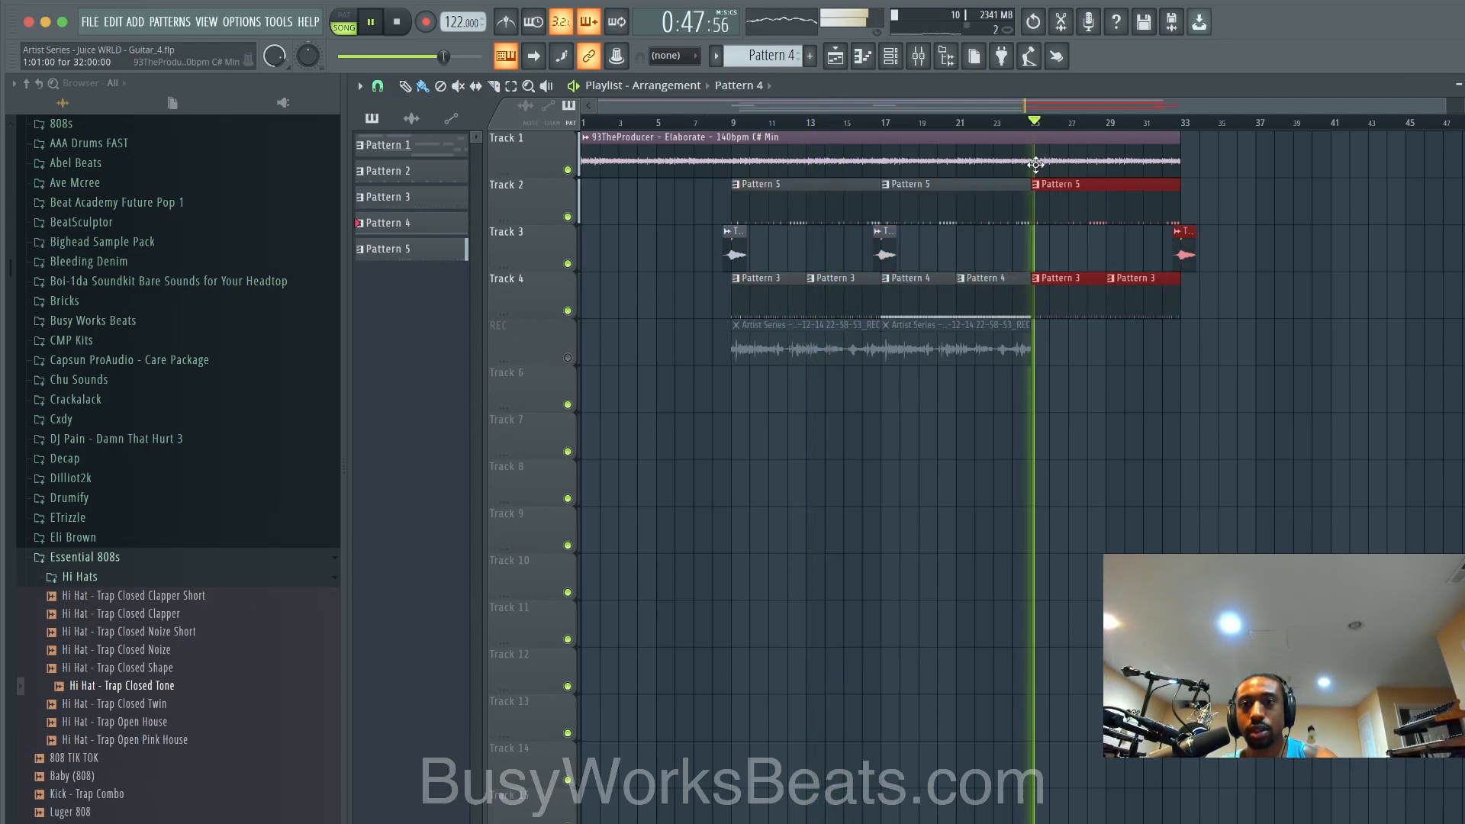
# Step: Make the Pattern 5 clip at bar 25 unique and inspect its Zay 808 notes in the piano roll and channel rack
pyautogui.press('space')
pyautogui.click(1036, 186)
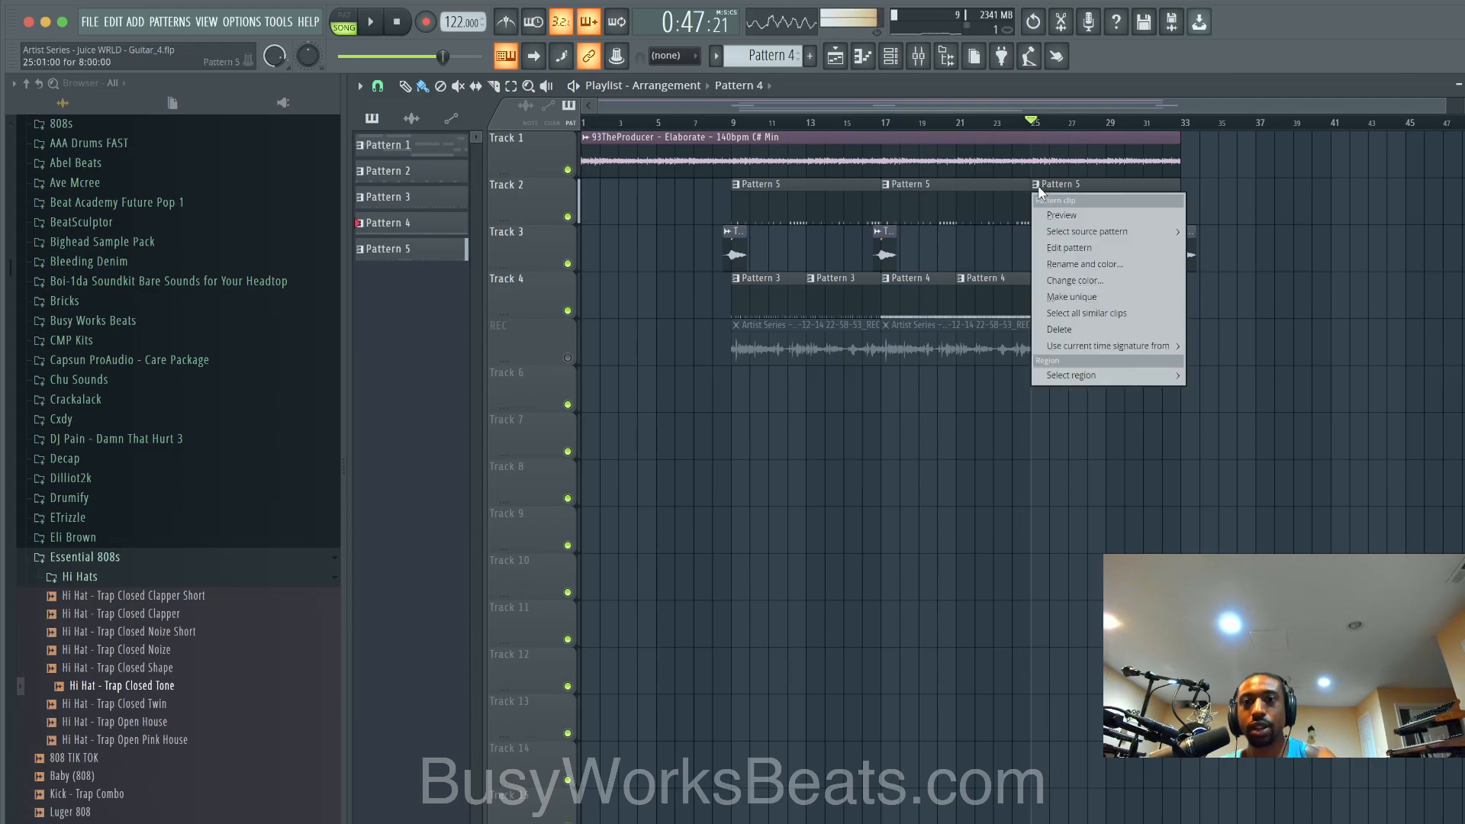
pyautogui.click(1070, 299)
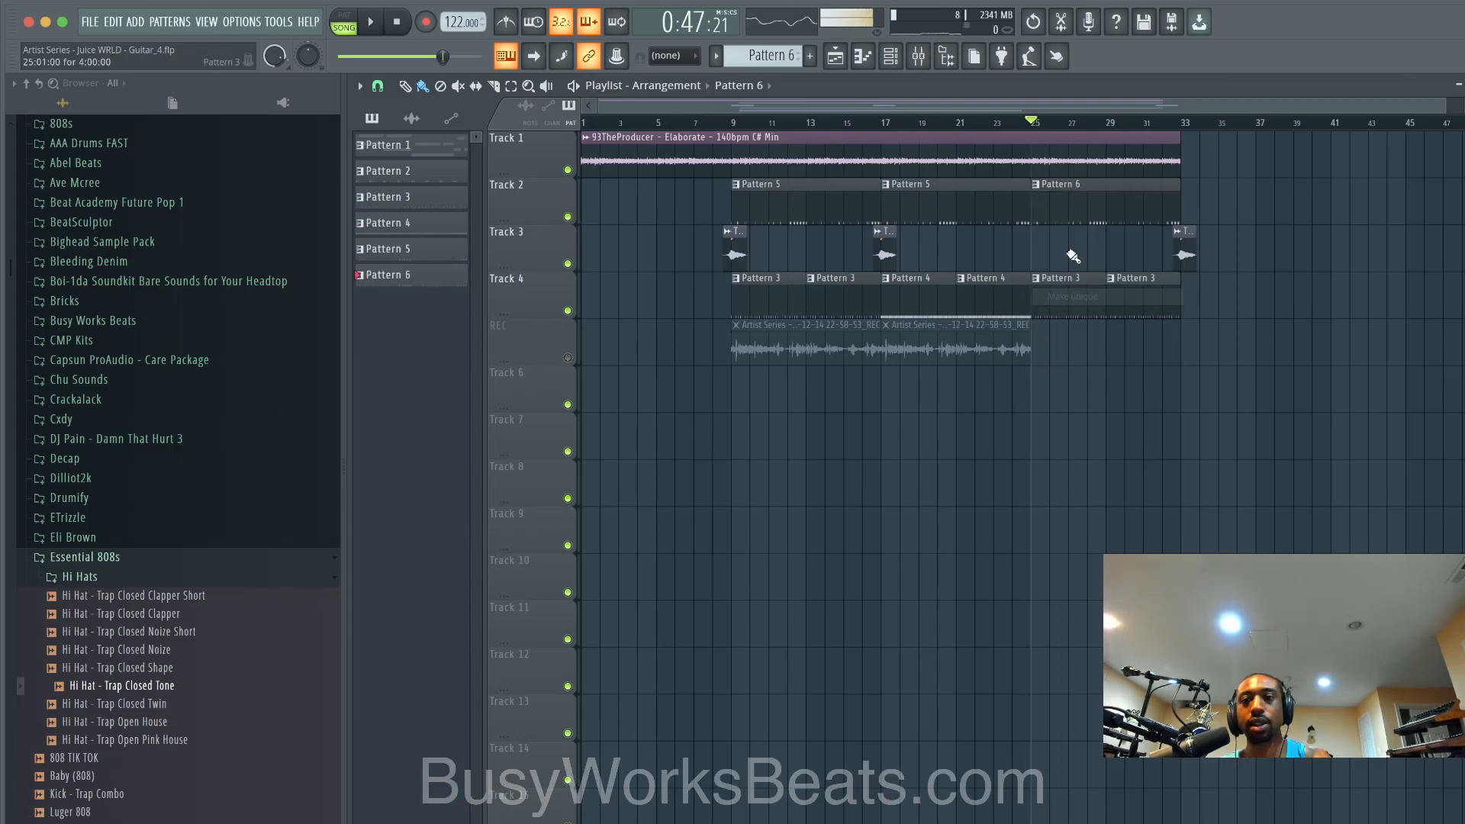
pyautogui.doubleClick(1067, 204)
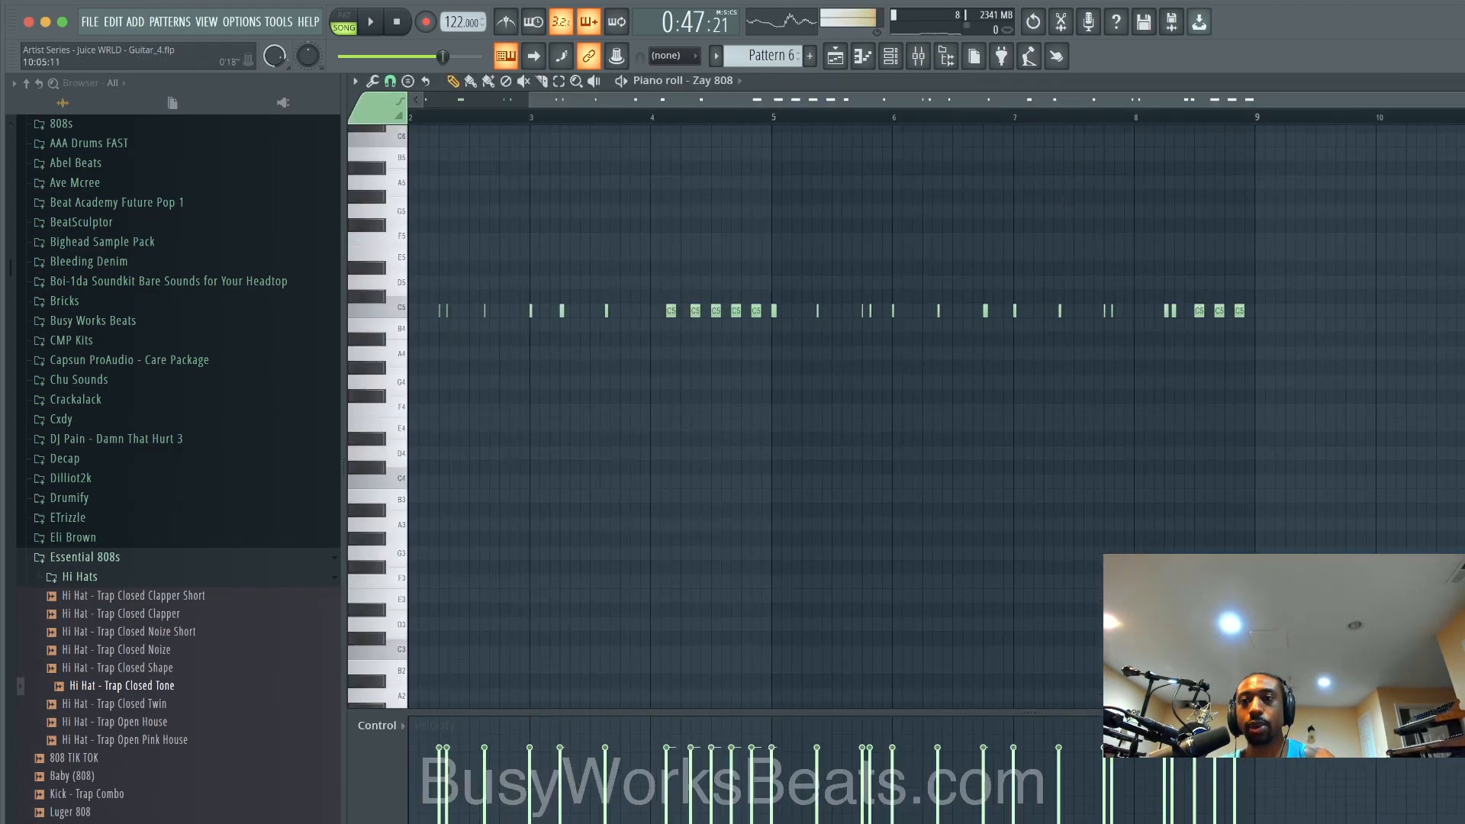
pyautogui.click(890, 57)
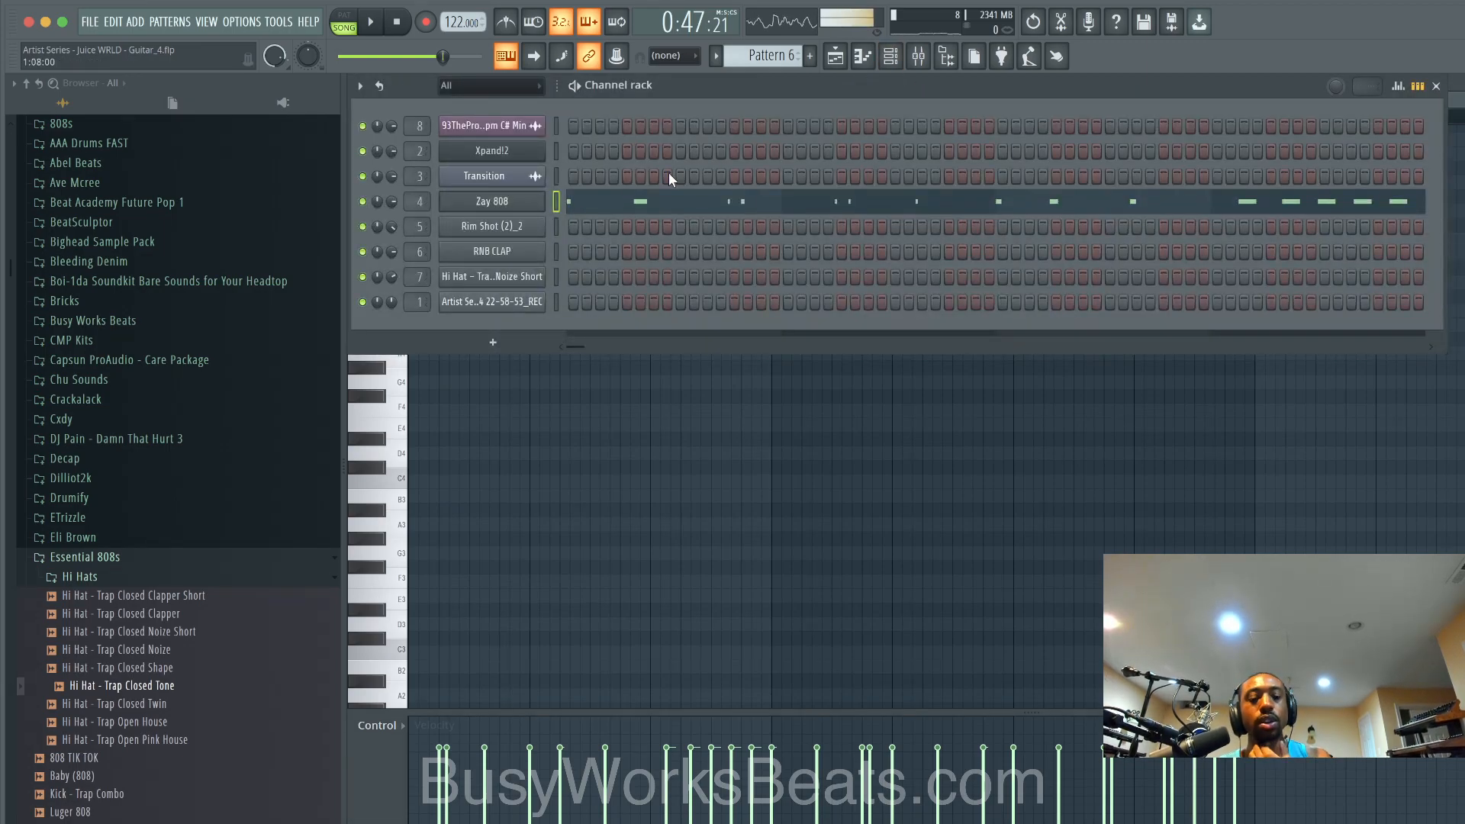
# Step: Delete the Pattern 6 clip at bar 25 from Track 2 and resume playback
pyautogui.click(840, 60)
pyautogui.rightClick(1059, 210)
pyautogui.press('space')
# Step: Copy the Pattern 5 clip to bar 33 and two Pattern 3 clips to bars 33 and 37
pyautogui.moveTo(1122, 281); pyautogui.dragTo(1070, 301)
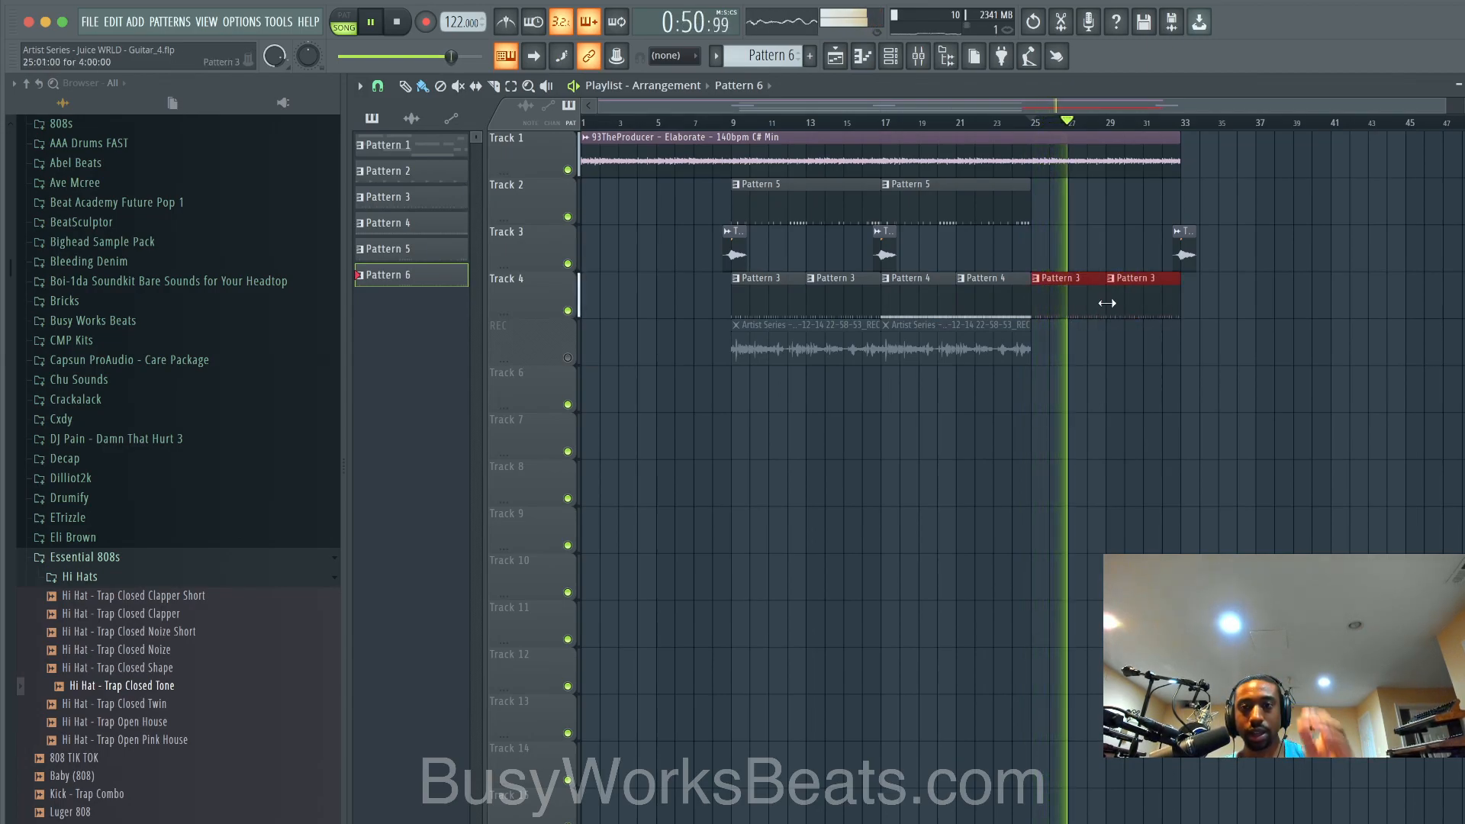
pyautogui.moveTo(981, 218); pyautogui.dragTo(1238, 203)
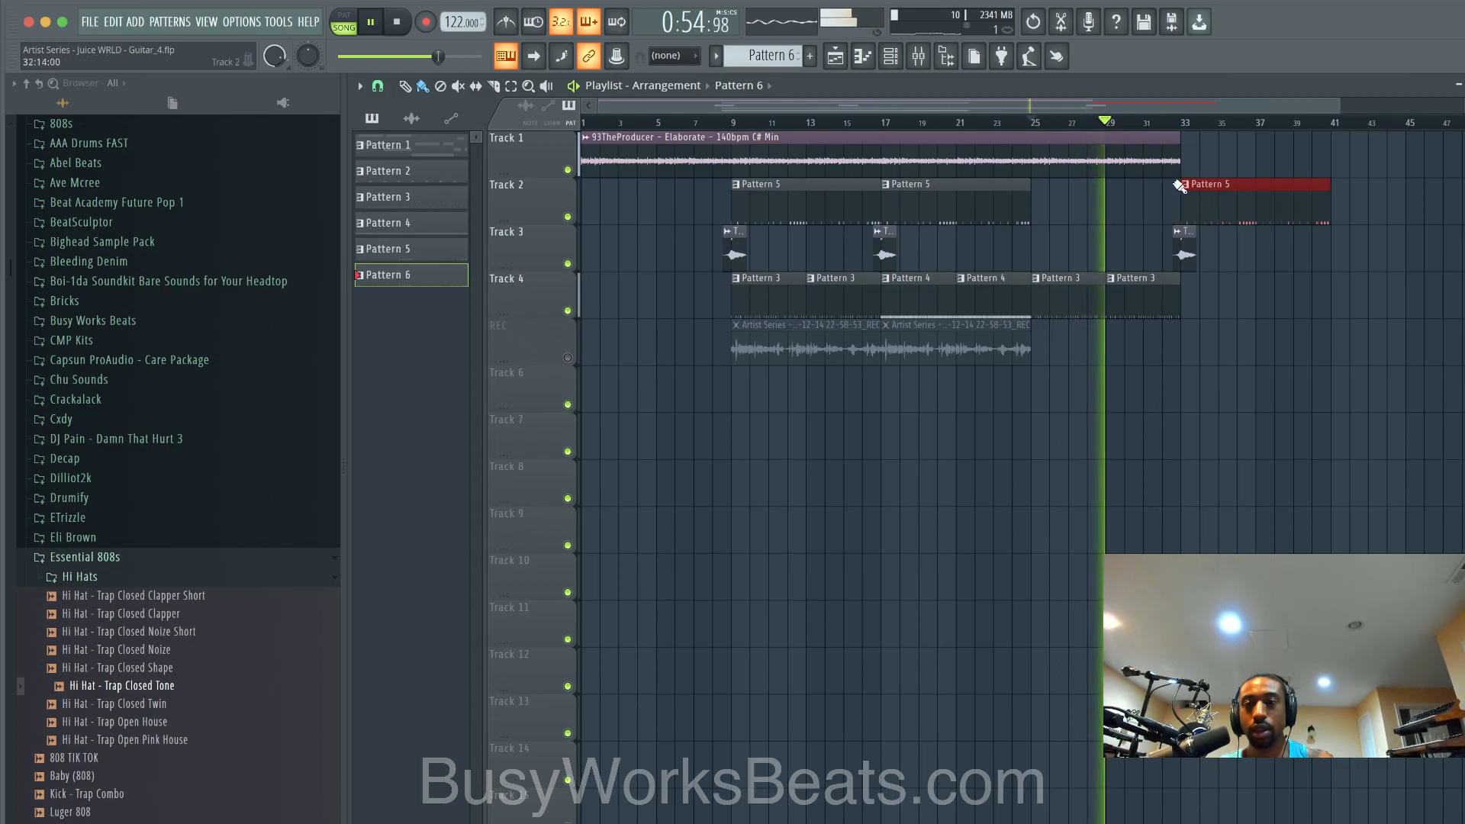
pyautogui.moveTo(1167, 133); pyautogui.dragTo(1128, 168)
pyautogui.moveTo(1206, 273); pyautogui.dragTo(1295, 287)
pyautogui.click(988, 294)
pyautogui.click(925, 295)
pyautogui.click(1050, 291)
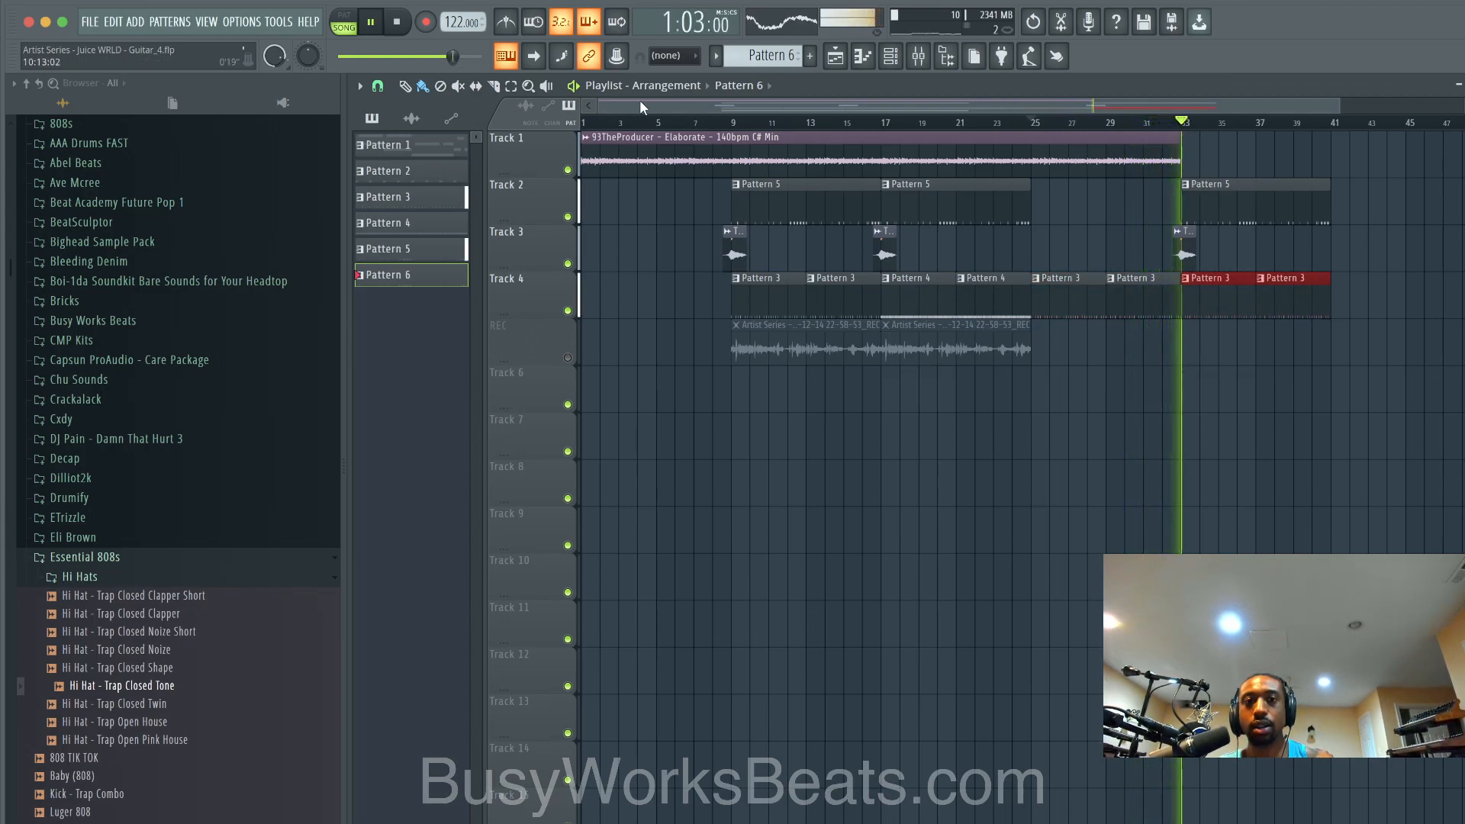
# Step: Slice the 93TheProducer loop on Track 1 at bar 25 and copy its last eight bars to bar 33
pyautogui.click(1018, 145)
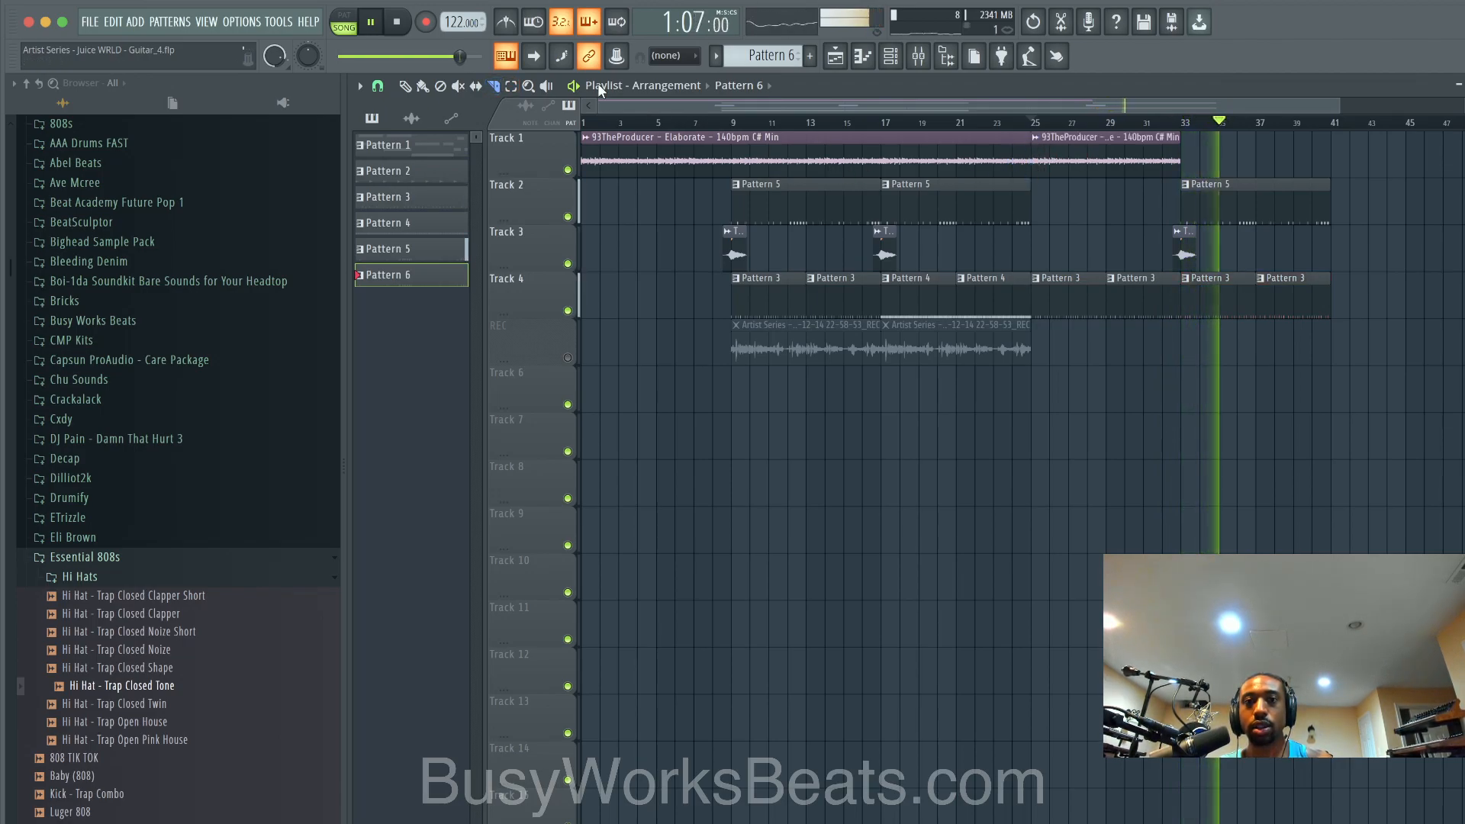
pyautogui.moveTo(1073, 152); pyautogui.dragTo(1220, 152)
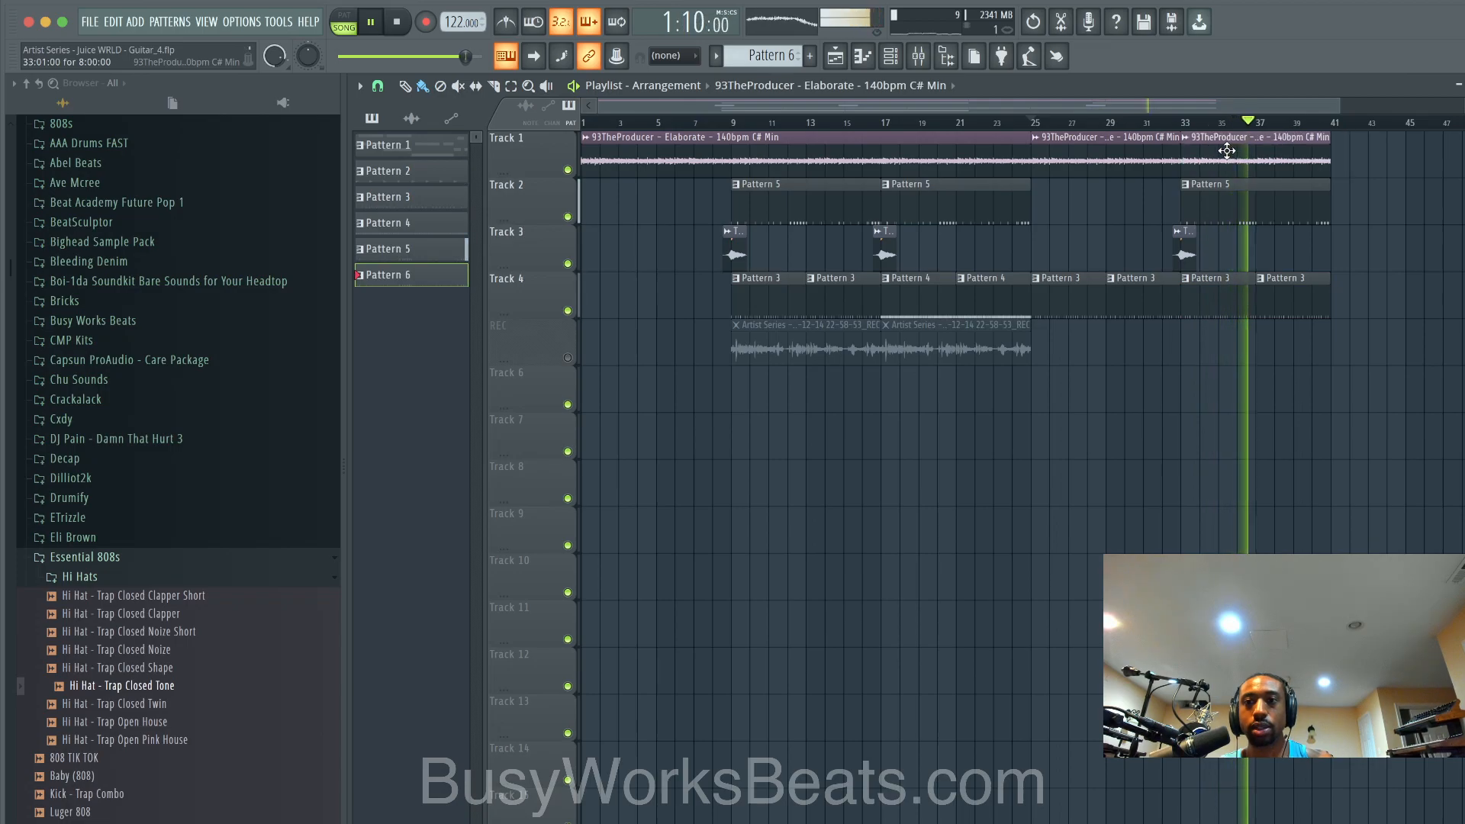
# Step: Make the 93TheProducer loop clip at bar 33 unique and set its pitch shift to -1200 cents in Stretch mode
pyautogui.press('space')
pyautogui.click(1185, 137)
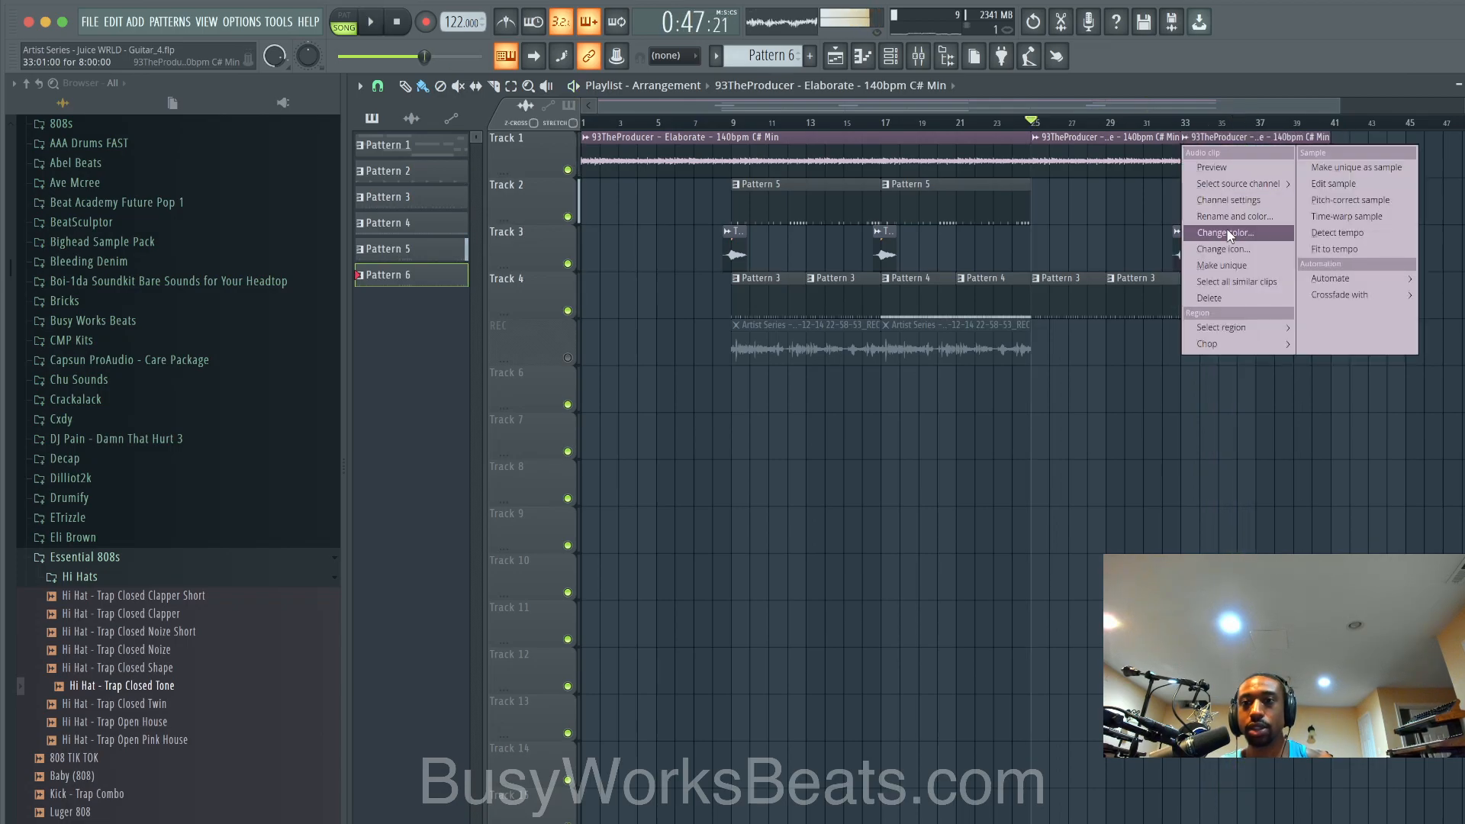
pyautogui.click(1222, 264)
pyautogui.click(1185, 138)
pyautogui.click(1211, 194)
pyautogui.click(842, 276)
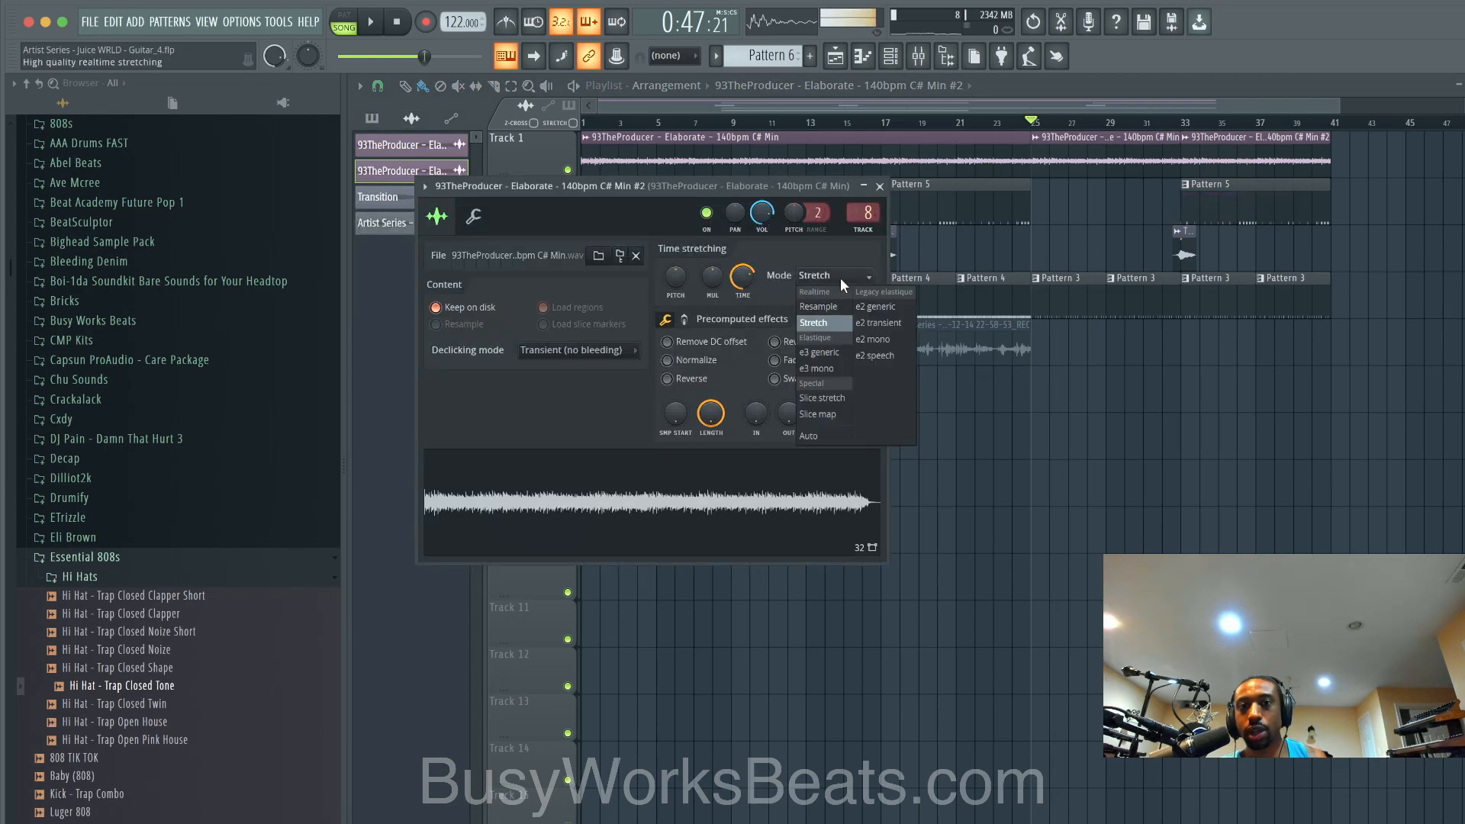
pyautogui.click(758, 249)
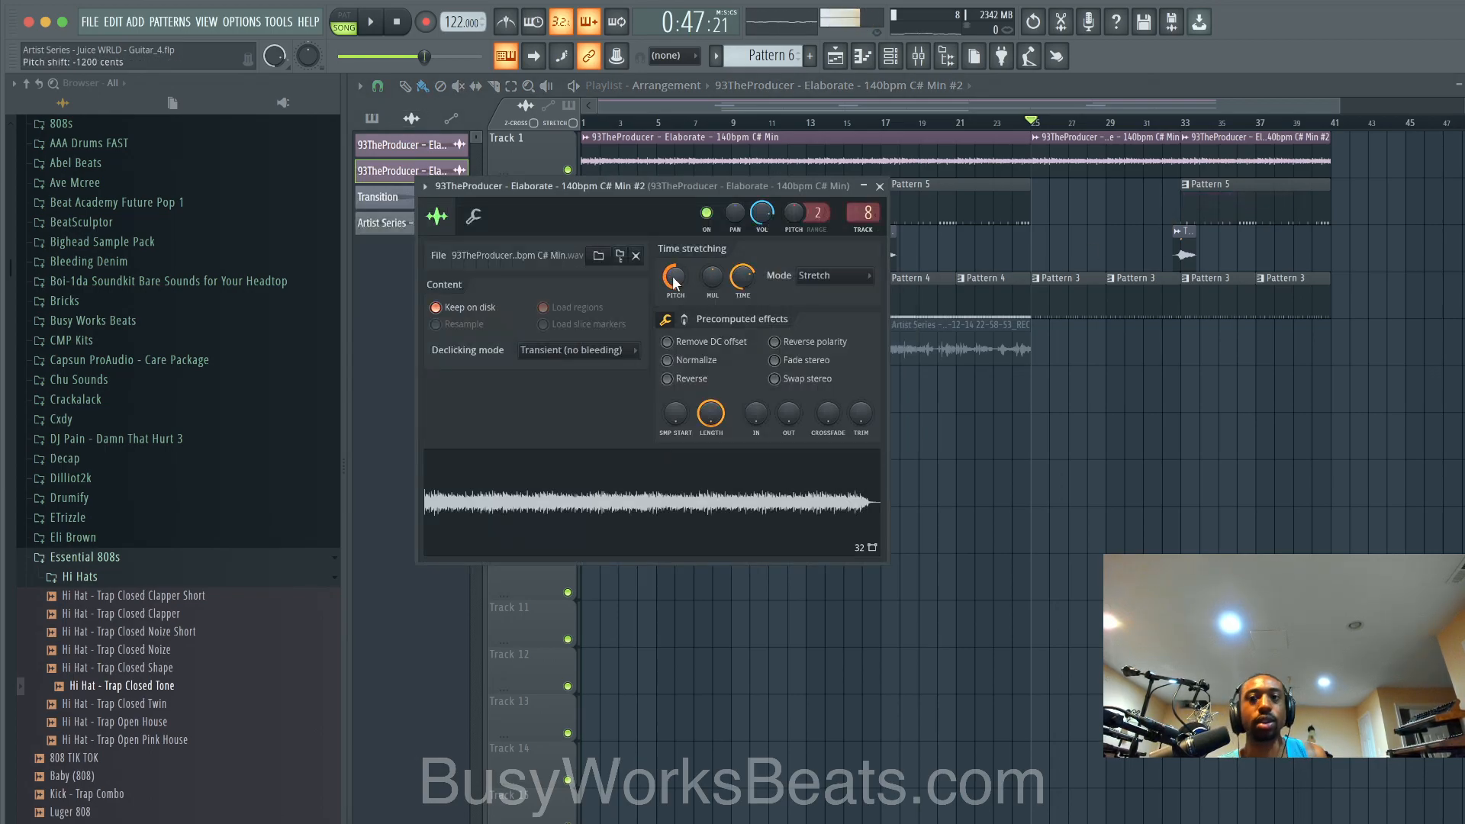
pyautogui.click(880, 187)
# Step: Audition the pitched-down loop from bar 33 and extend its clip on Track 1 to bar 49
pyautogui.click(1182, 122)
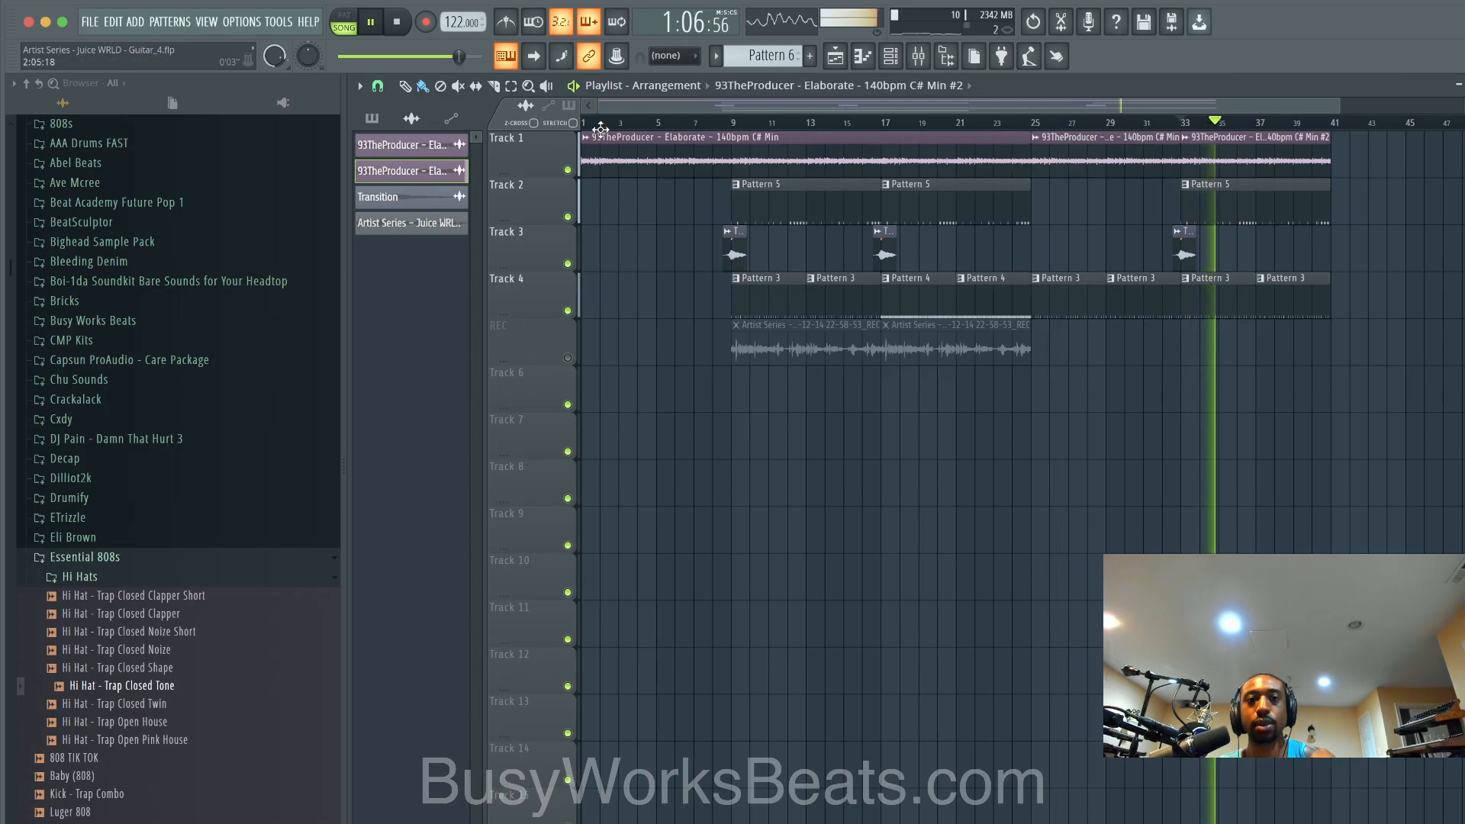
pyautogui.scroll(-2, 1286, 186)
pyautogui.press('space')
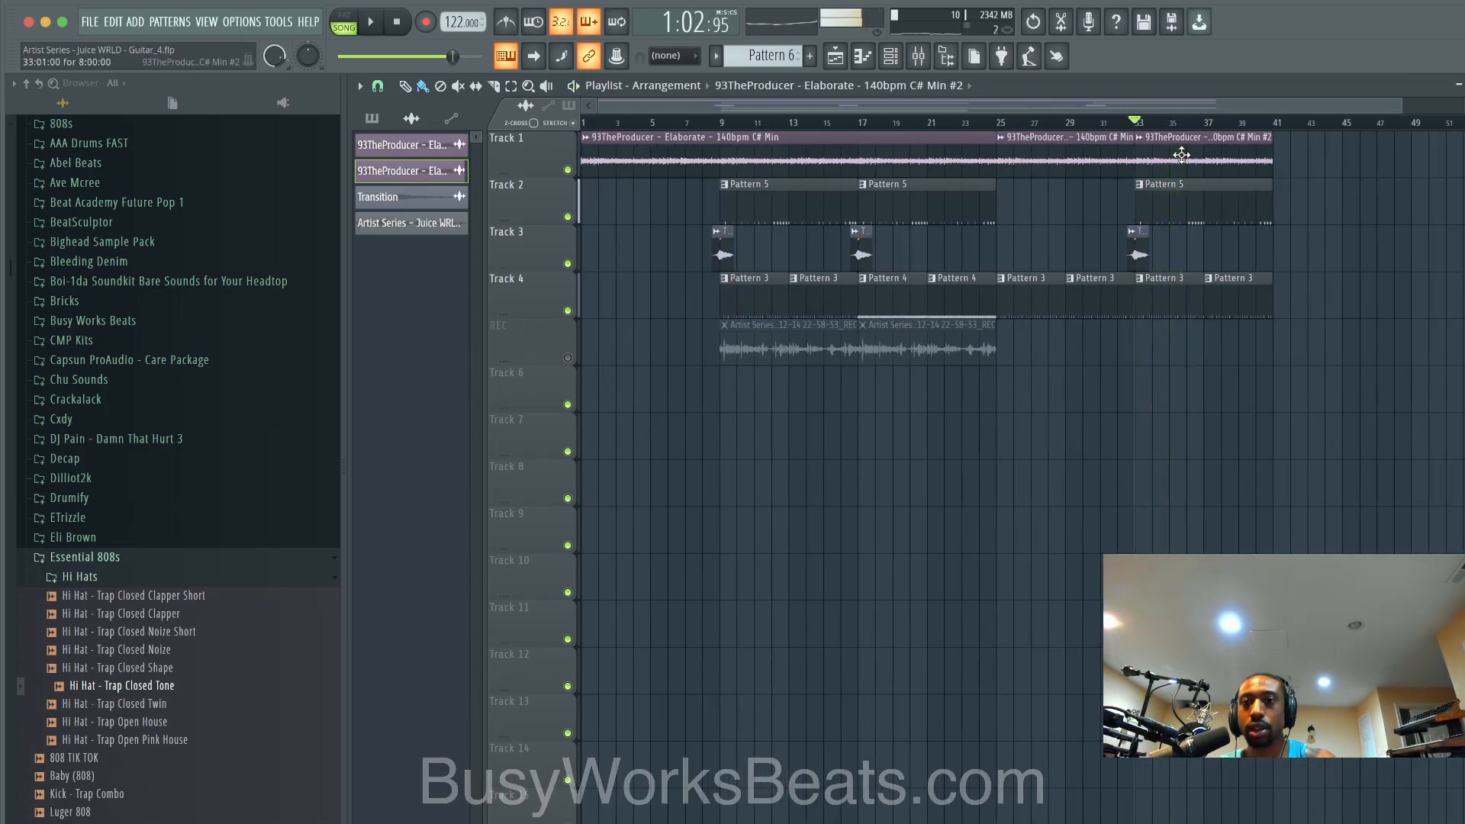
pyautogui.scroll(1, 1224, 159)
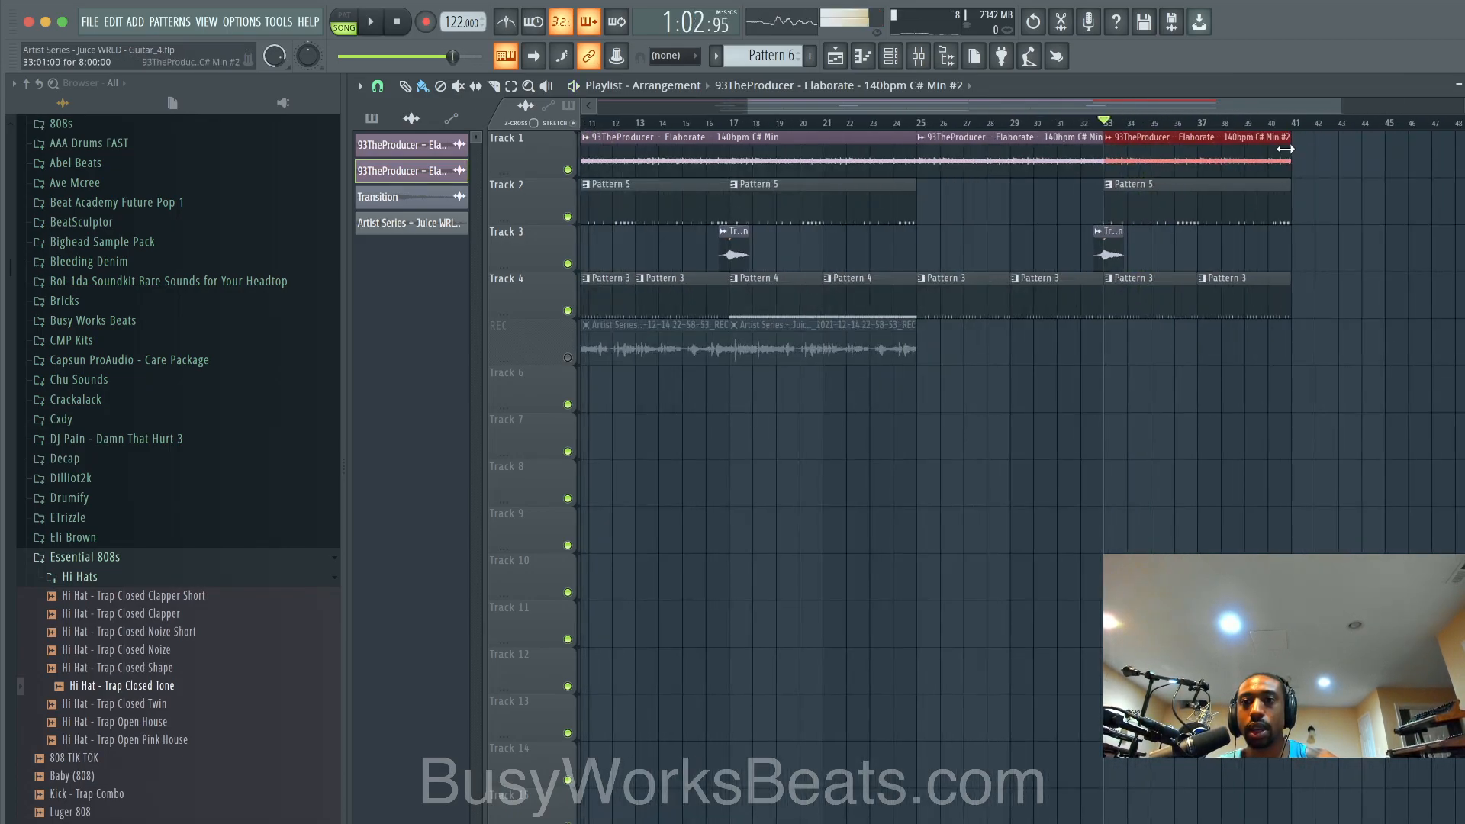
pyautogui.moveTo(1286, 155); pyautogui.dragTo(1415, 157)
pyautogui.press('space')
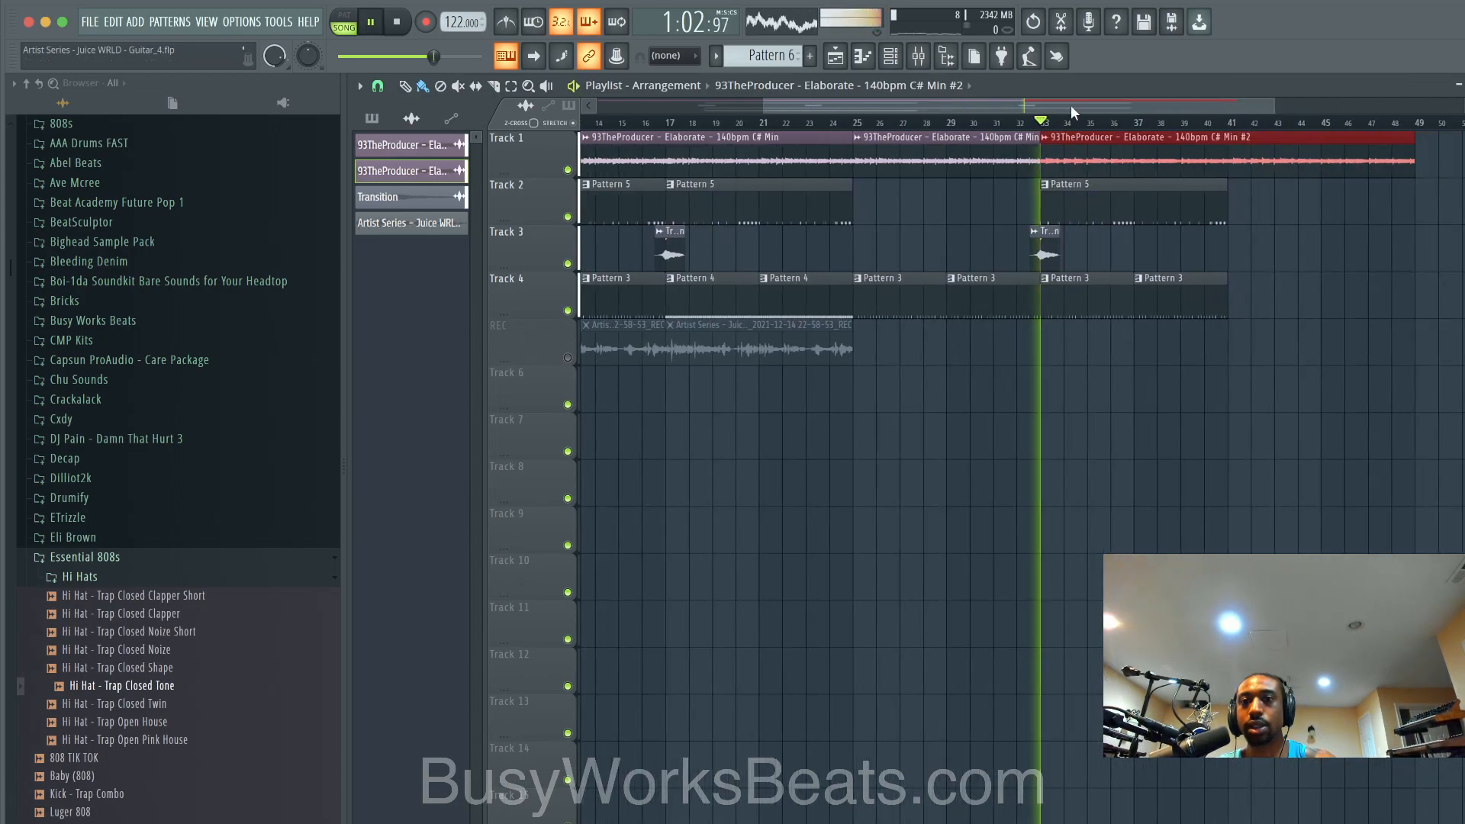
# Step: Replace the Track 1 loop clip at bar 25 with the pitched-down clip and add a Transition clip on Track 3 near bar 25
pyautogui.rightClick(1010, 152)
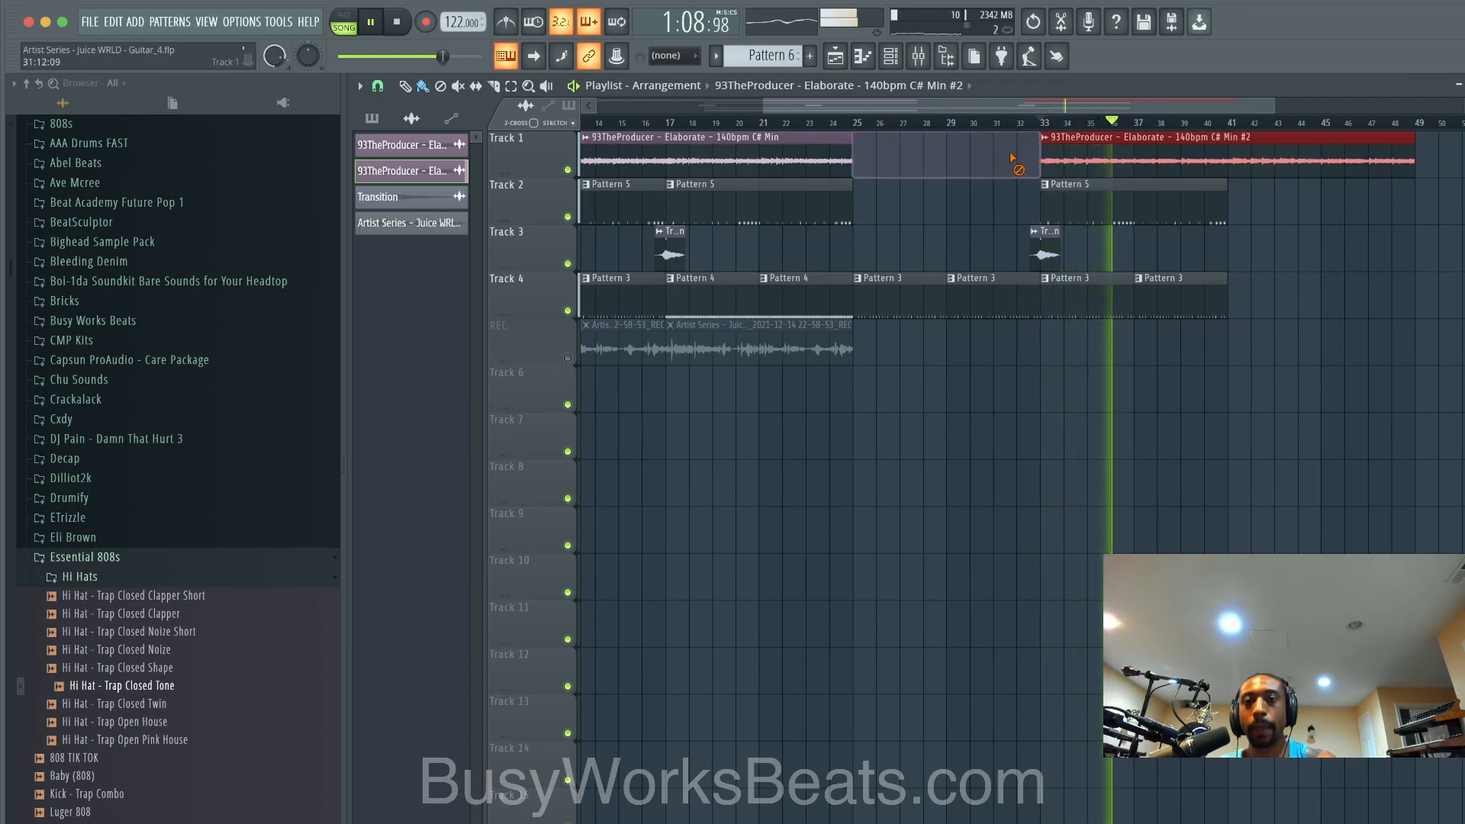
pyautogui.press('space')
pyautogui.moveTo(1161, 152); pyautogui.dragTo(984, 158)
pyautogui.press('space')
pyautogui.click(858, 248)
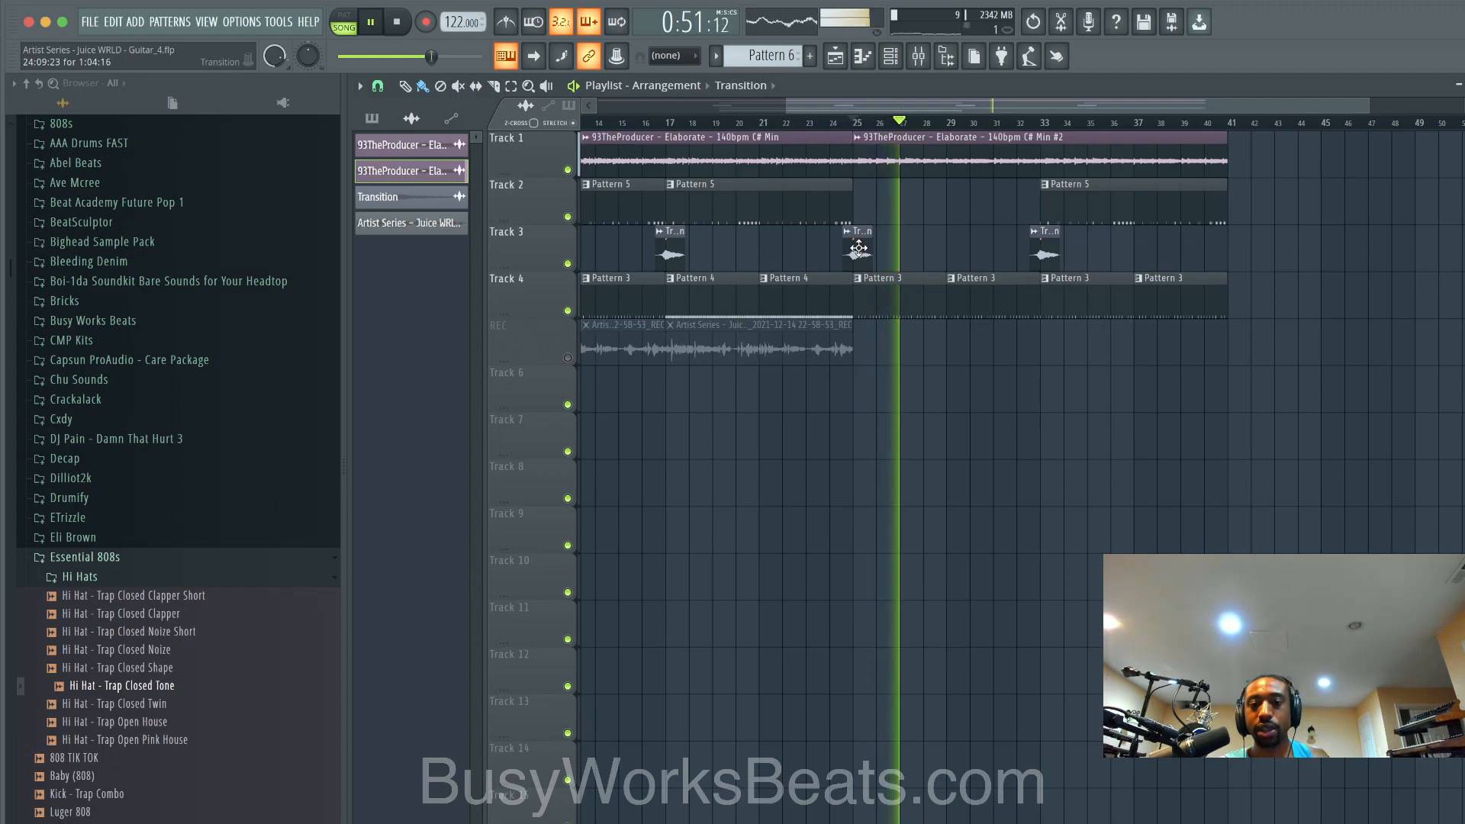
# Step: Minimize the OBS window and return to the FL Studio playlist
pyautogui.press('super+Tab')
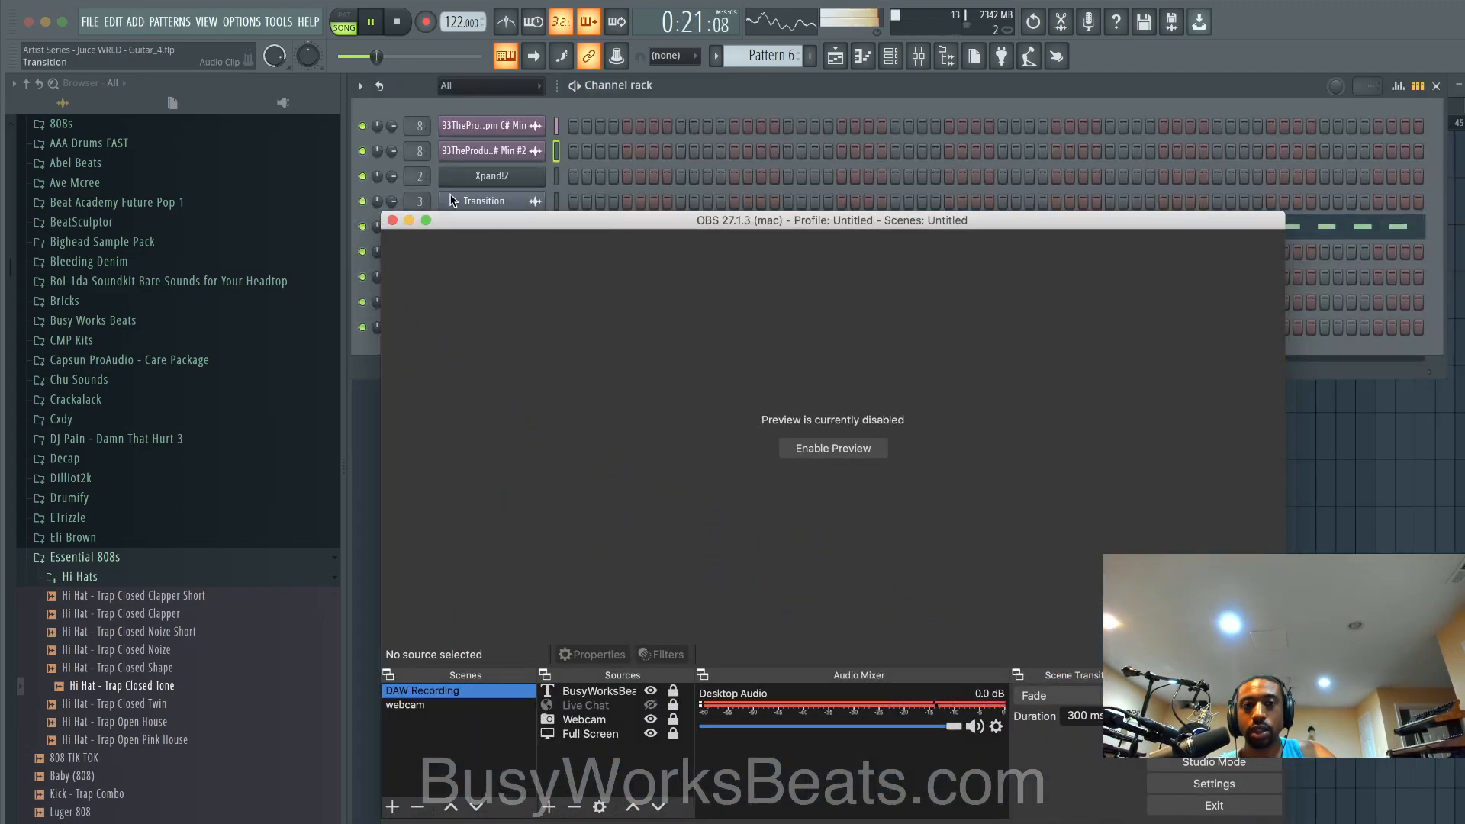
pyautogui.click(409, 220)
pyautogui.click(607, 462)
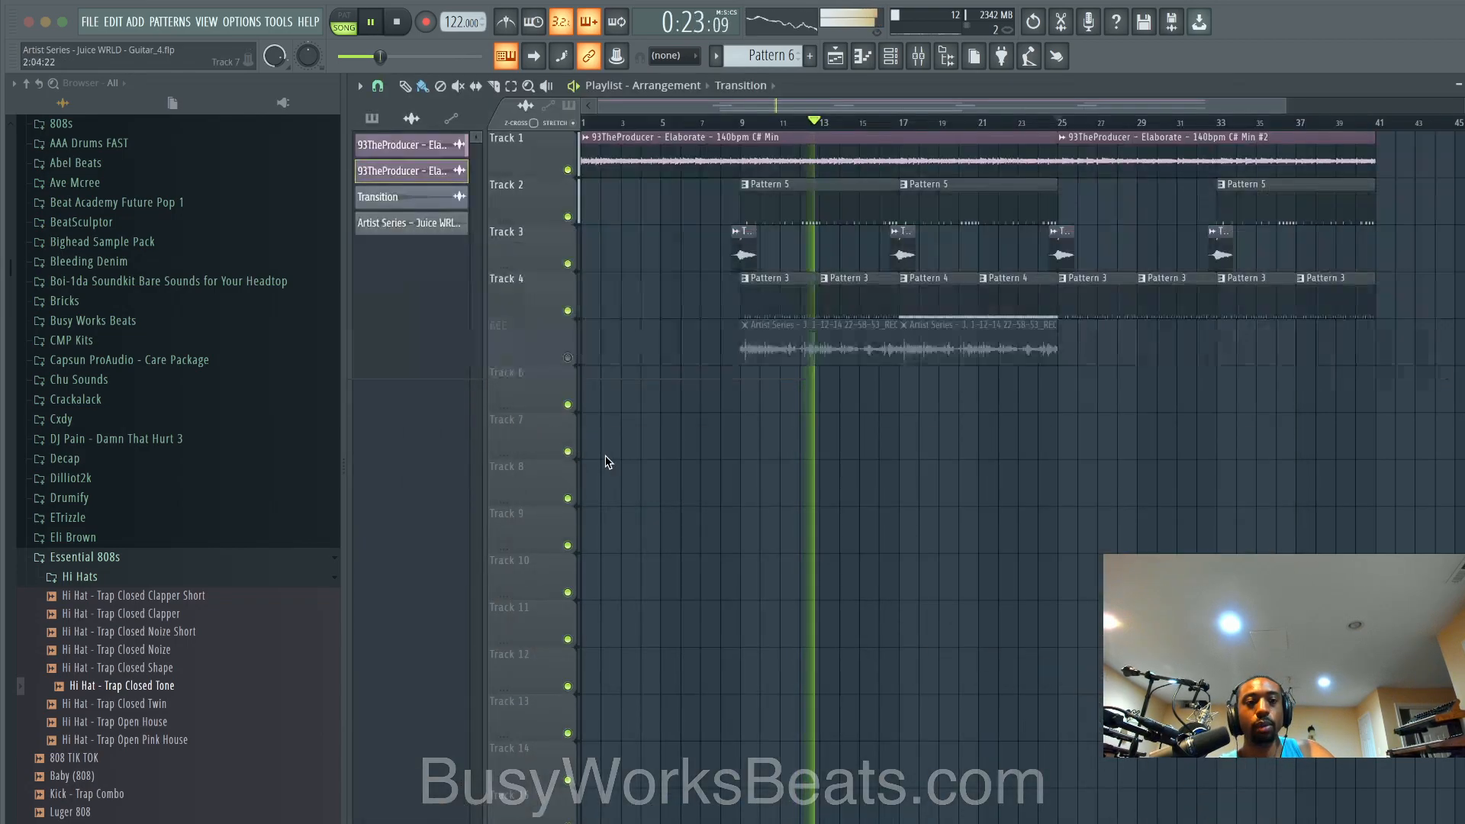
# Step: Browse the sound library and open the Crack Guitar Loops folder inside Crackalack
pyautogui.scroll(3, 224, 334)
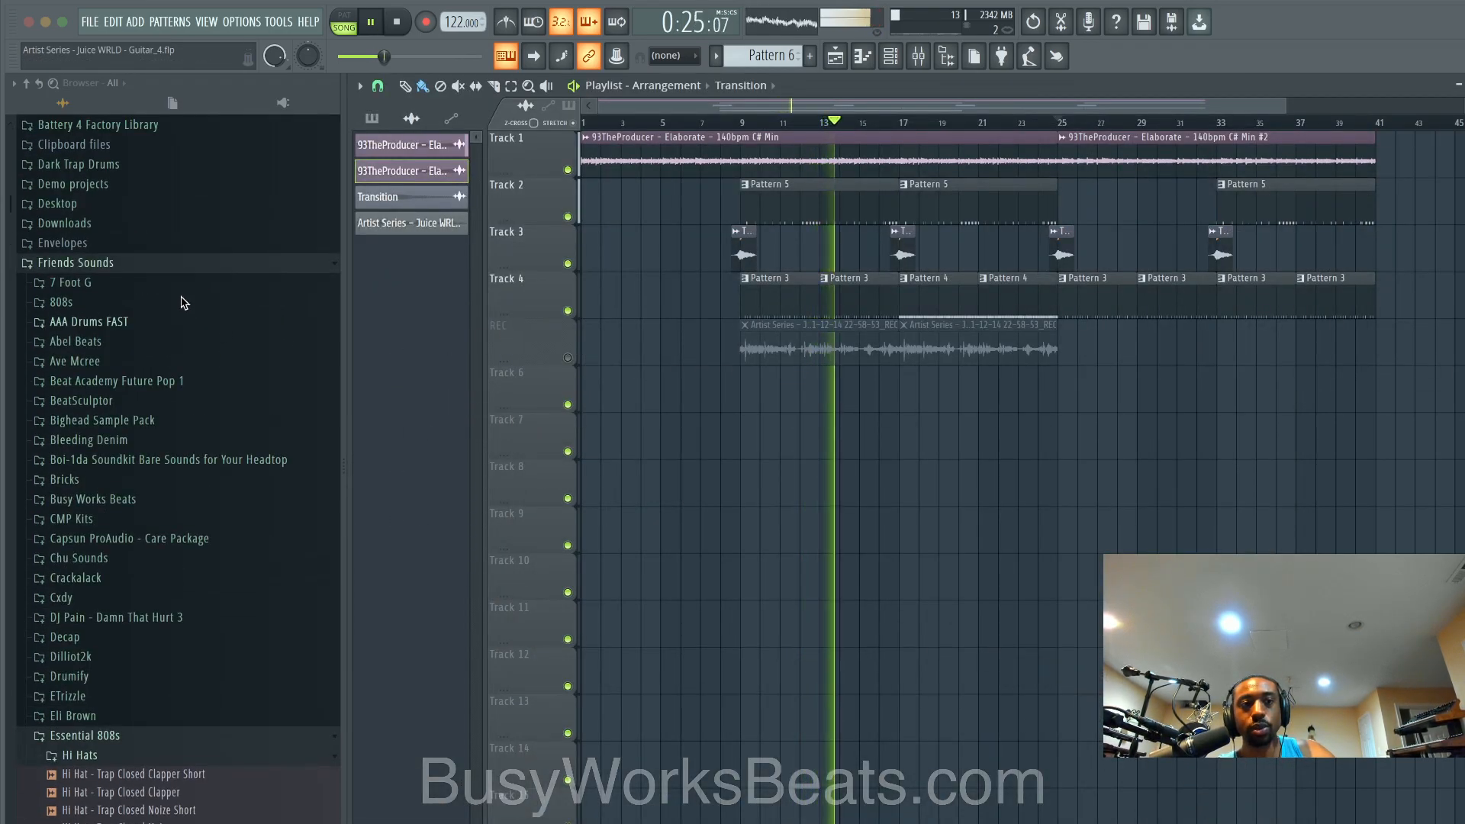
pyautogui.scroll(-3, 192, 307)
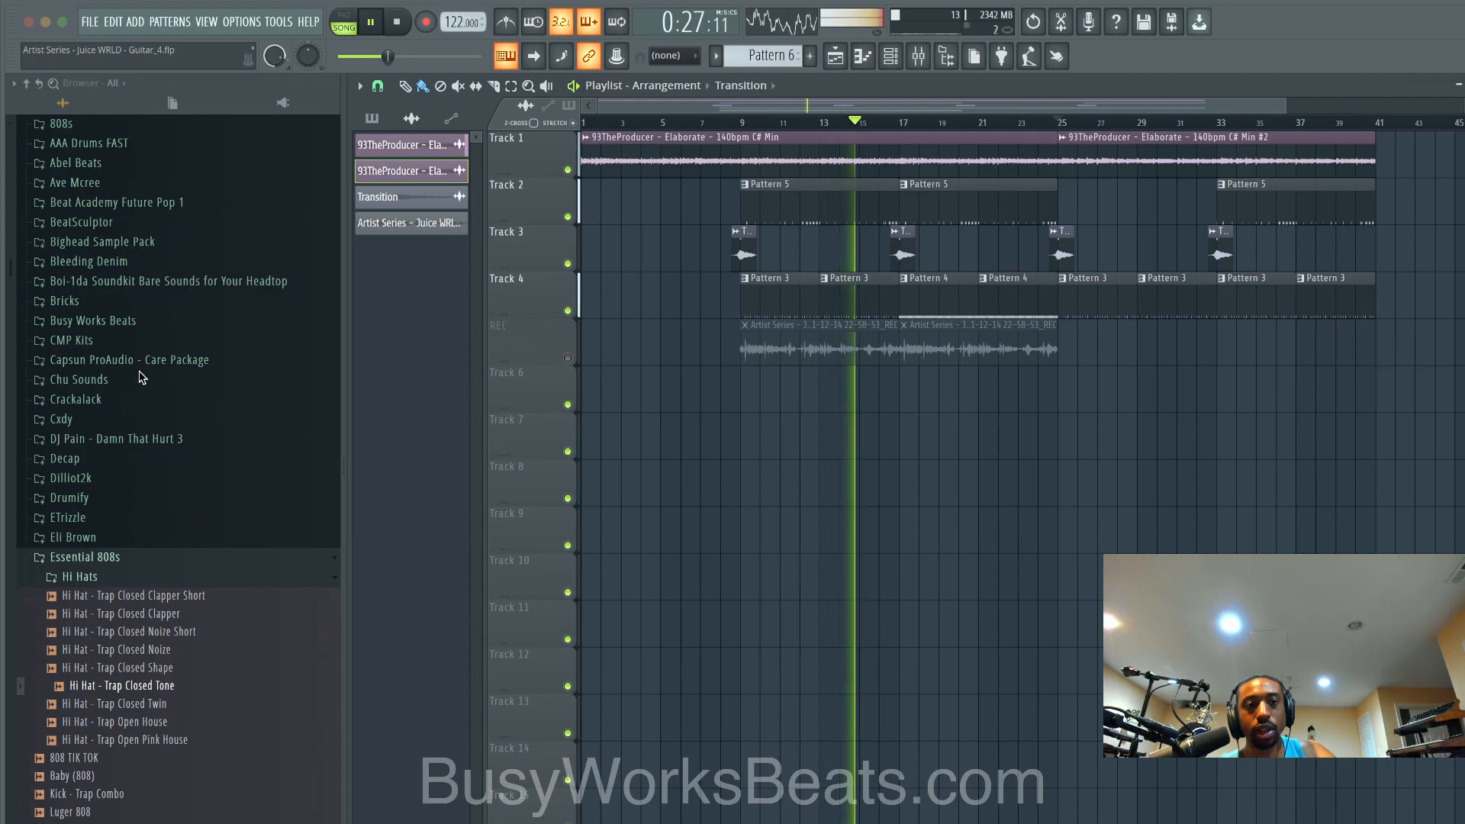
pyautogui.click(118, 400)
pyautogui.click(121, 418)
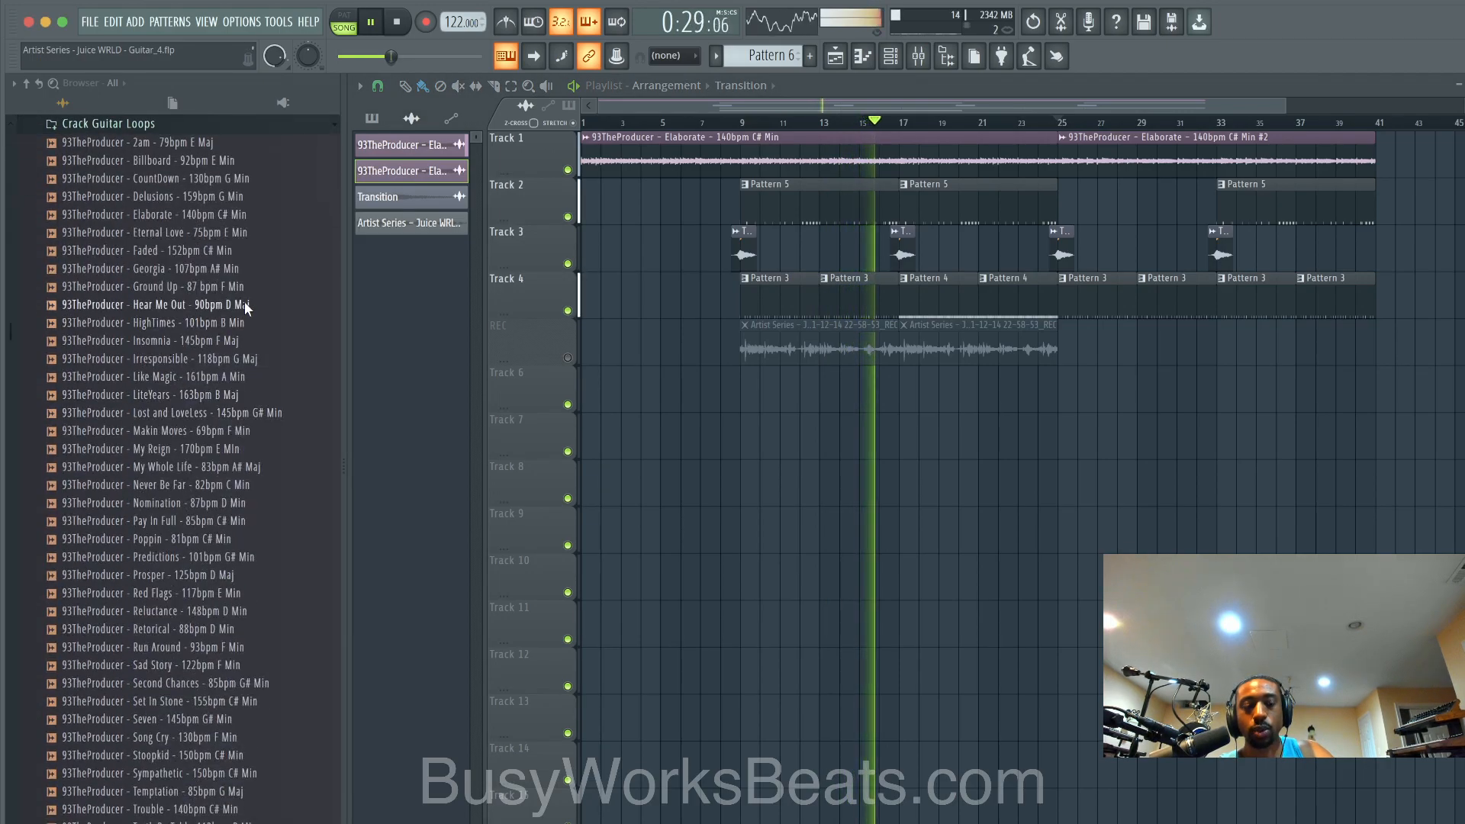